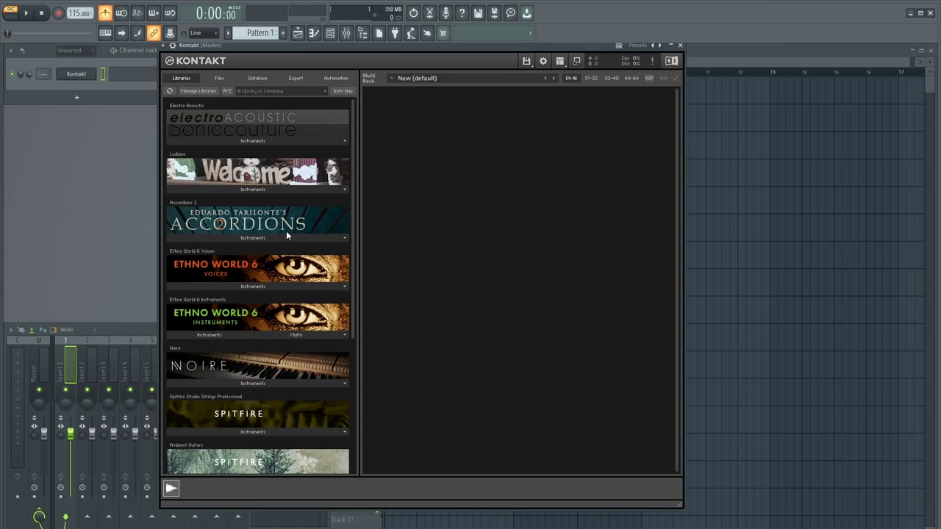
# - Load the NOIRE Felt piano from the Noire library and set its Tonal Shift to -25%
pyautogui.scroll(-1, 255, 266)
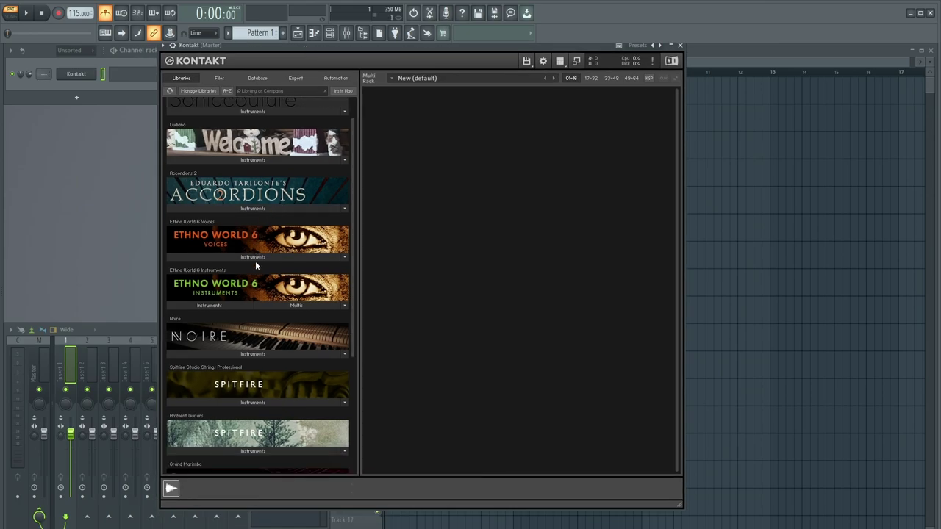
pyautogui.scroll(-1, 251, 266)
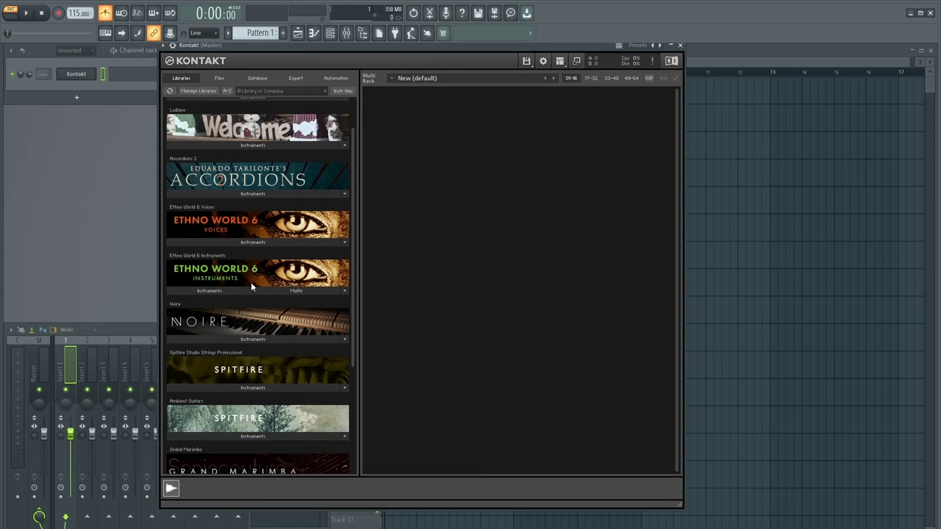
pyautogui.click(258, 338)
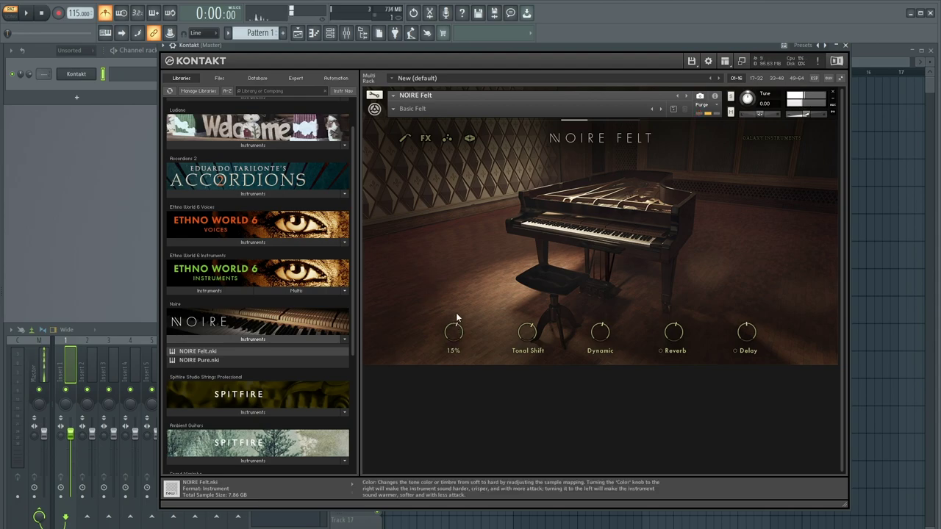
pyautogui.moveTo(524, 336); pyautogui.dragTo(518, 374)
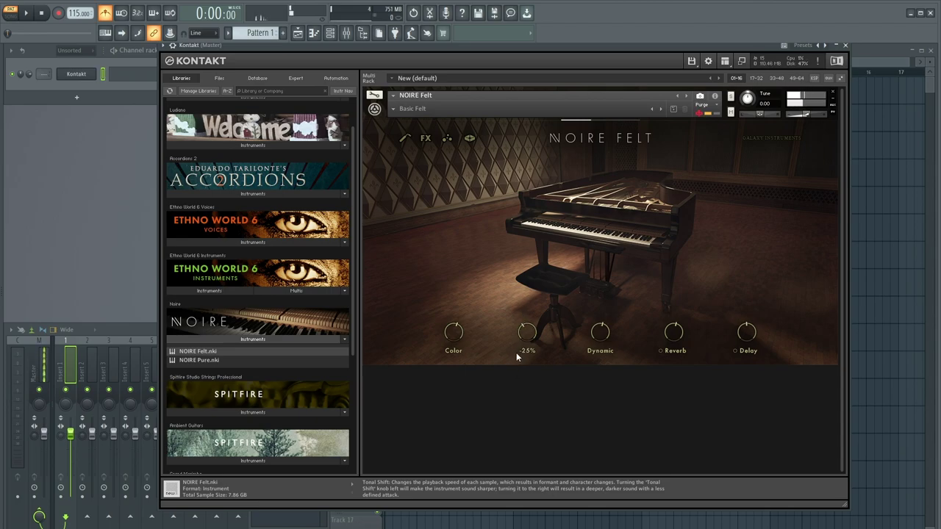
# - Raise the felt piano's Tonal Depth and Overtones levels
pyautogui.click(405, 142)
pyautogui.moveTo(661, 205); pyautogui.dragTo(676, 206)
pyautogui.moveTo(447, 254); pyautogui.dragTo(466, 256)
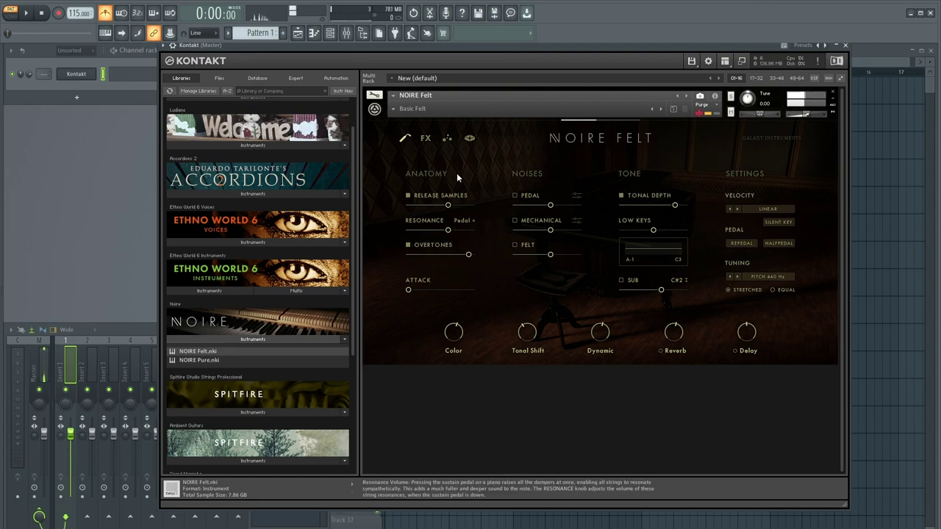
# - Enable the piano's Stereo Image effect with a width of 120% and close the instrument window
pyautogui.click(426, 139)
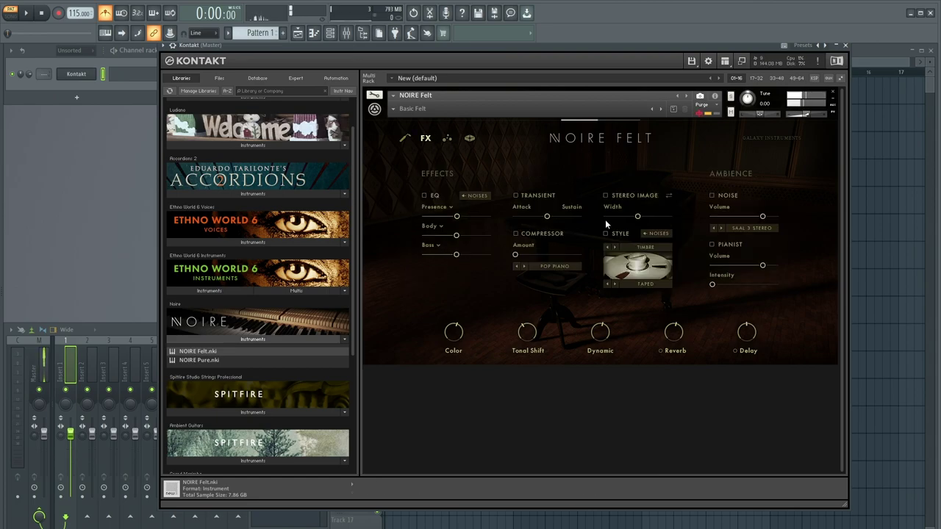
pyautogui.click(640, 216)
pyautogui.moveTo(644, 215)
pyautogui.mouseDown()
pyautogui.moveTo(662, 228)
pyautogui.moveTo(648, 233)
pyautogui.mouseUp()
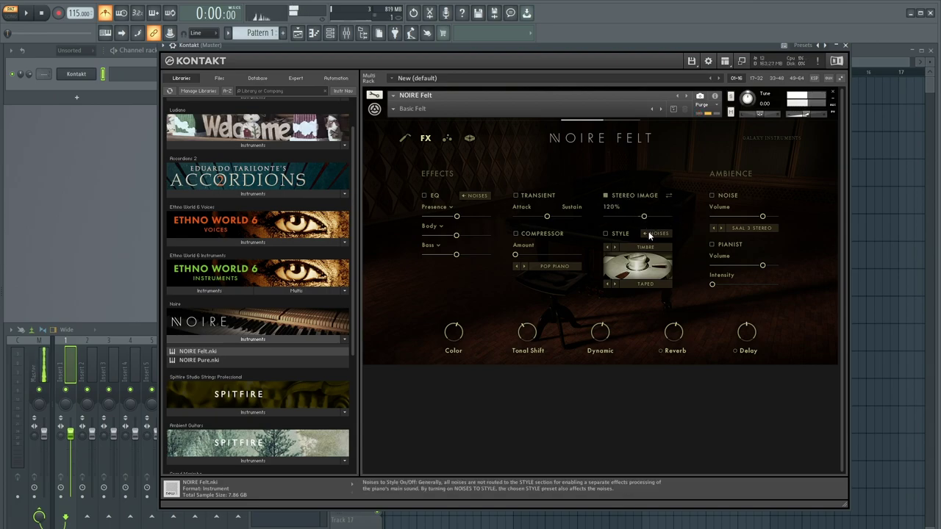
pyautogui.click(846, 46)
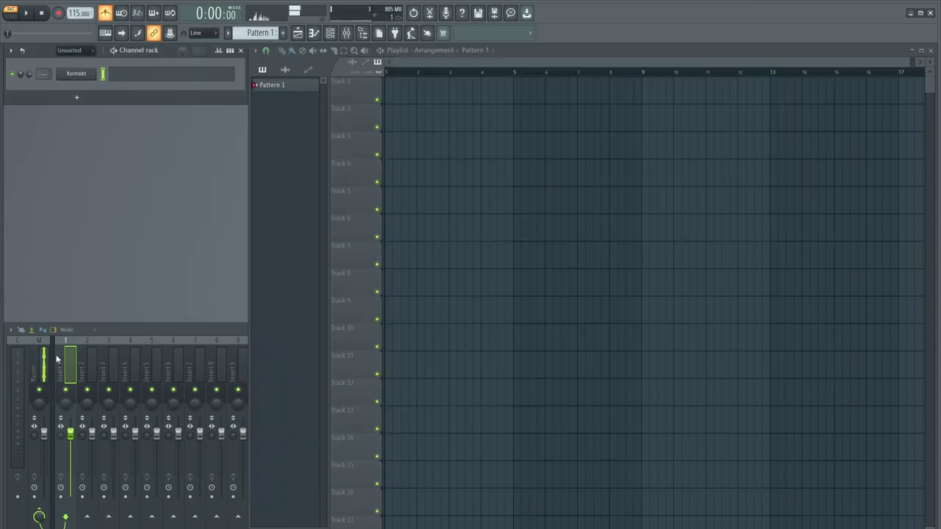
# - Route the Kontakt channel to mixer insert 1 and add FabFilter Pro-C 2 there, raising its threshold and wet gain
pyautogui.click(95, 325)
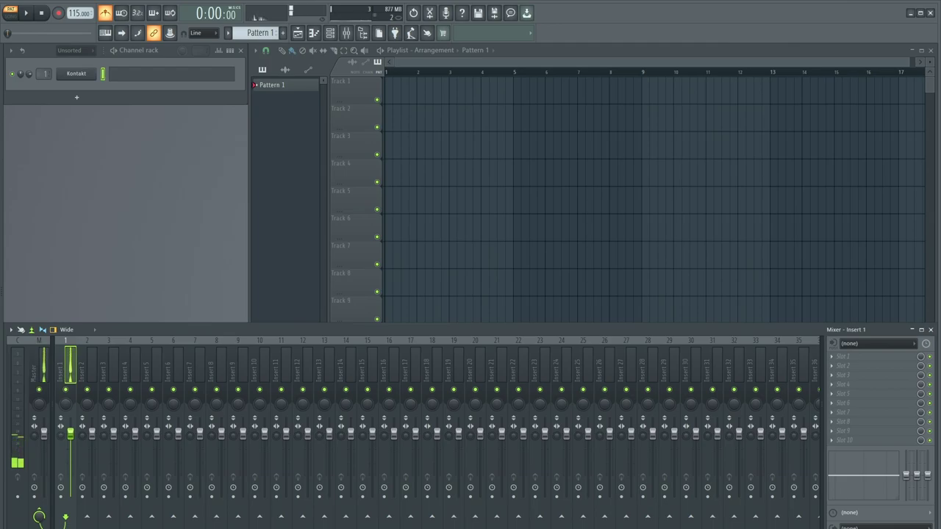
pyautogui.moveTo(49, 337); pyautogui.dragTo(86, 381)
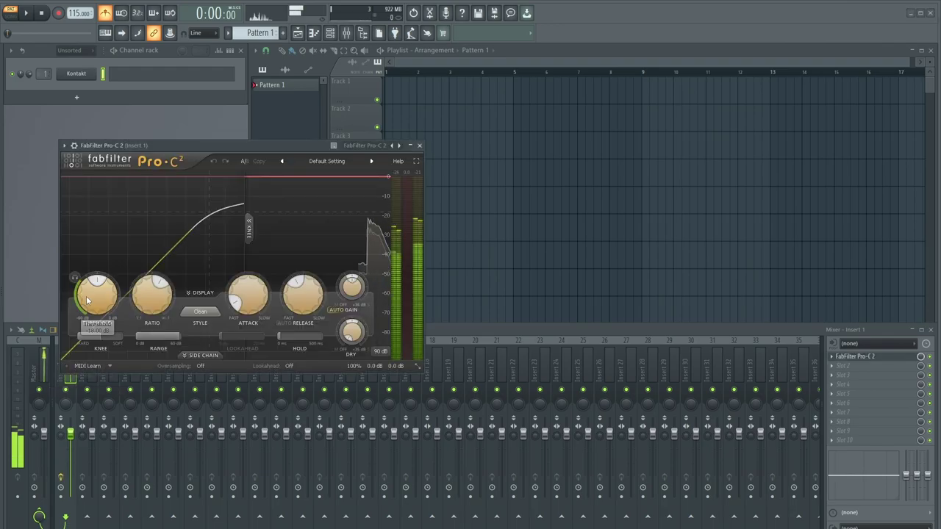
pyautogui.moveTo(90, 294); pyautogui.dragTo(93, 300)
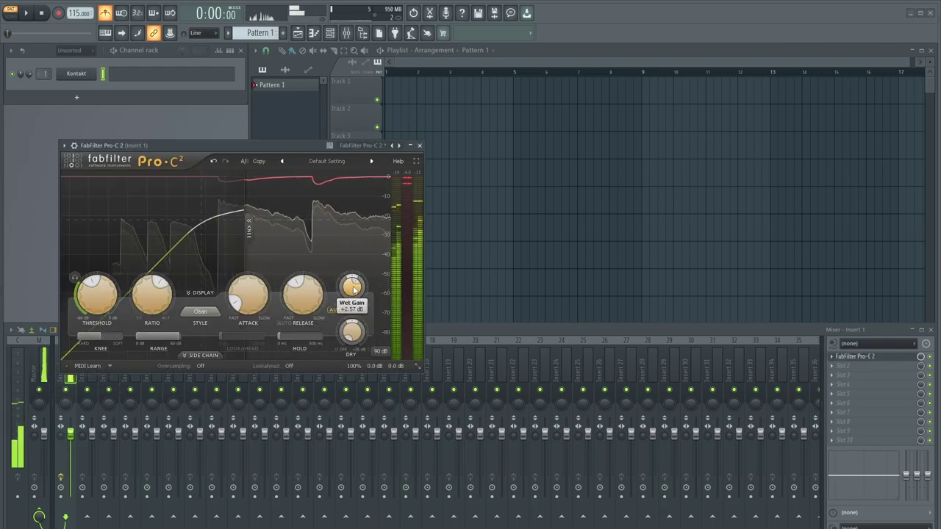
pyautogui.moveTo(108, 297)
pyautogui.scroll(7, 107, 297)
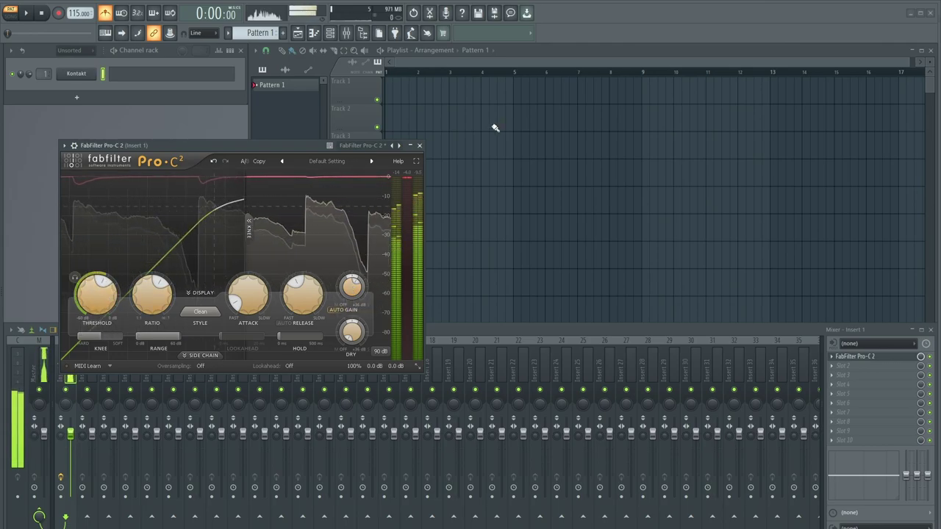
pyautogui.click(419, 145)
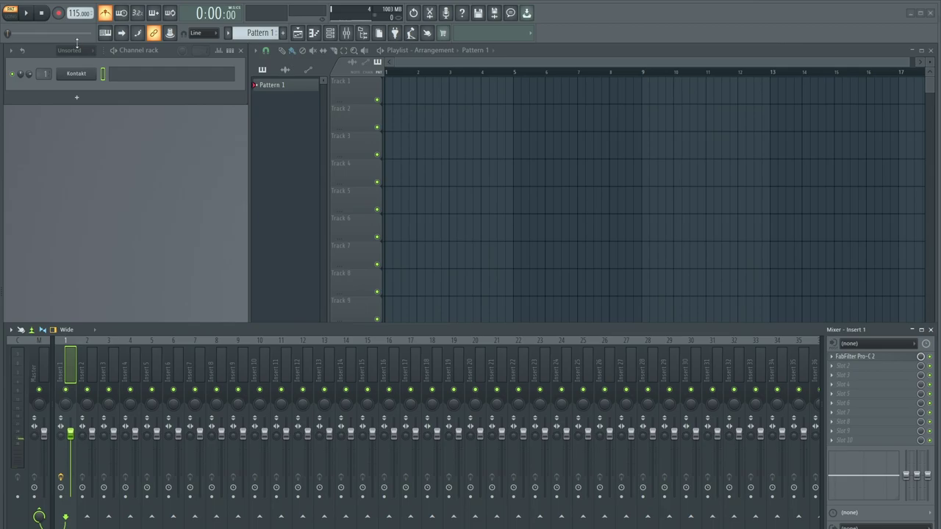
# - Record a piano take into Pattern 1 and turn the metronome off before stopping
pyautogui.click(26, 13)
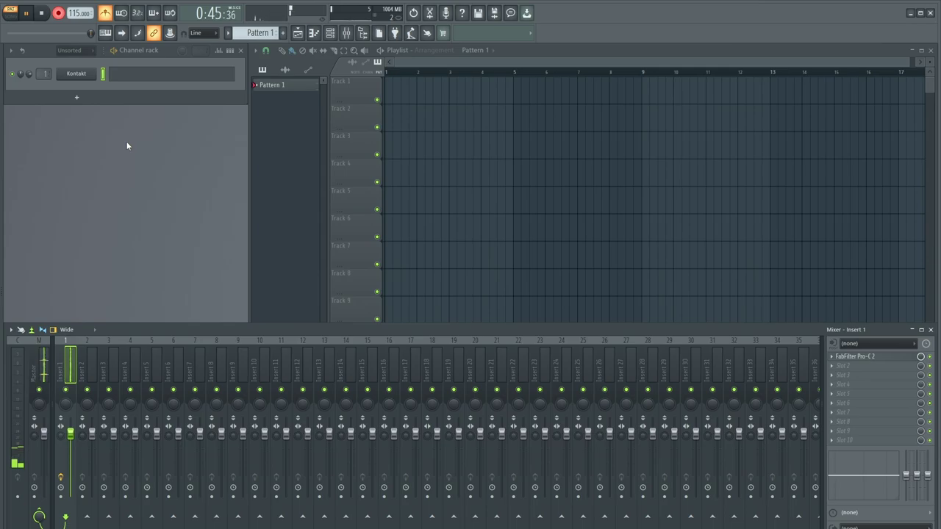
pyautogui.click(106, 15)
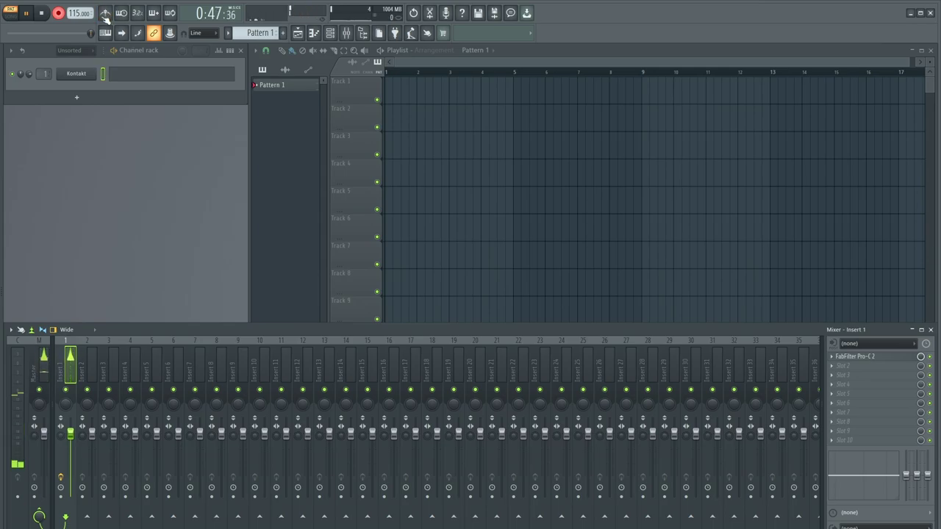
pyautogui.click(41, 13)
# - Open the recorded take in the piano roll and shift all its notes back to the start of bar 1
pyautogui.click(158, 78)
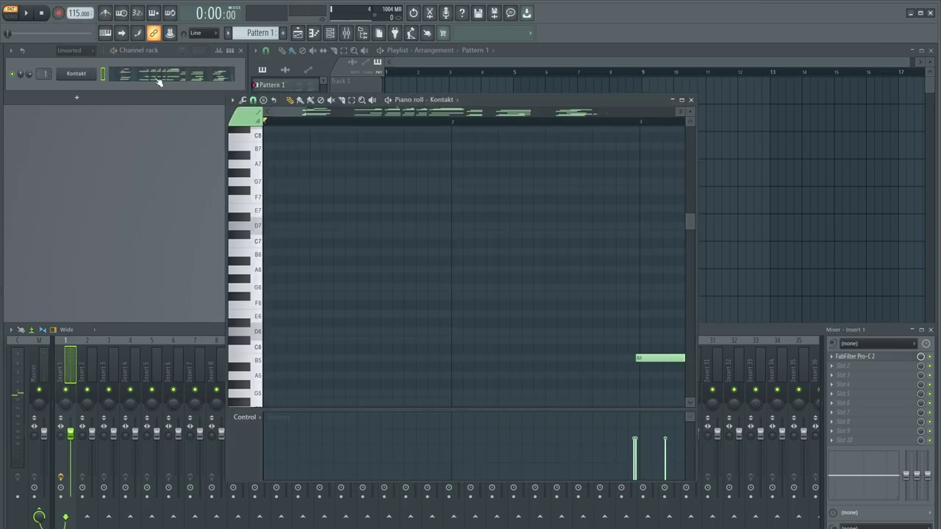
pyautogui.scroll(-5, 423, 227)
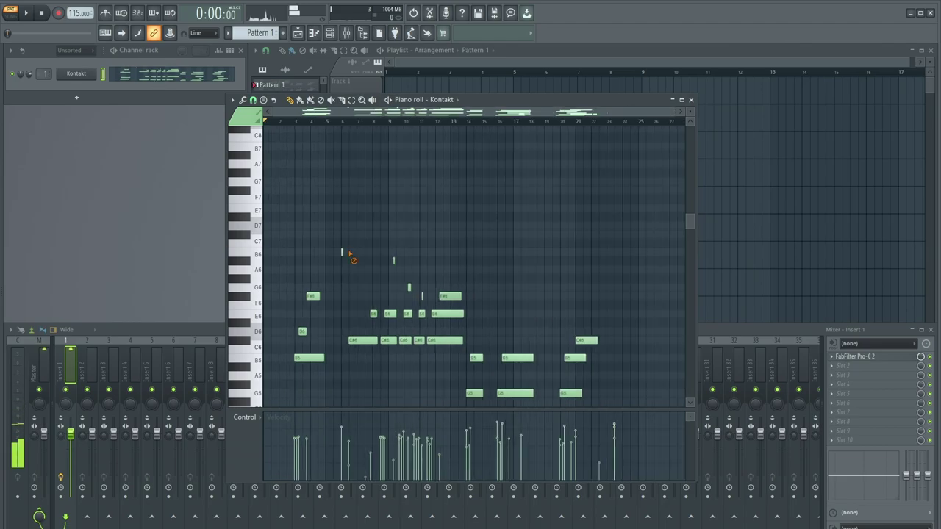
pyautogui.scroll(5, 337, 259)
pyautogui.scroll(-5, 412, 265)
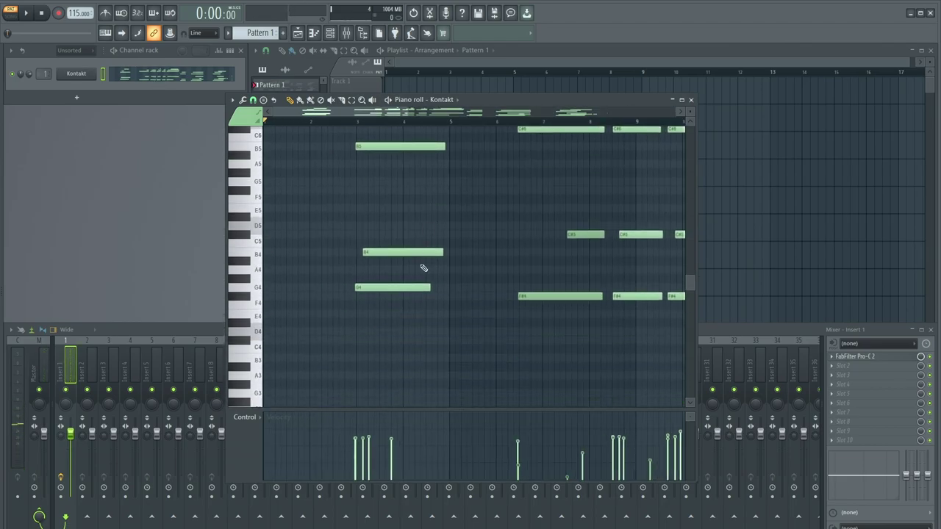
pyautogui.hotkey('ctrl', 'a')
pyautogui.moveTo(371, 287); pyautogui.dragTo(265, 298)
pyautogui.scroll(1, 309, 286)
pyautogui.click(322, 222)
pyautogui.rightClick(323, 223)
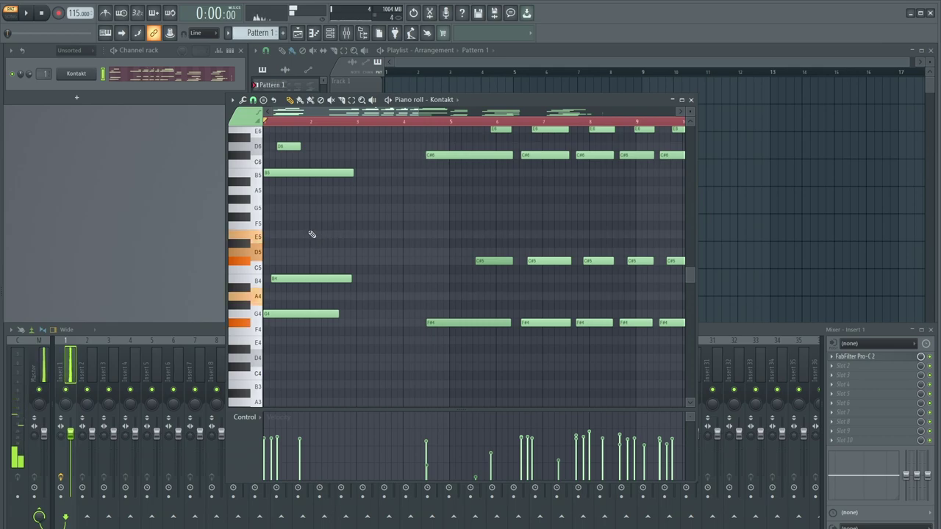
# - Set the root note of the piano roll's scale highlighting to D
pyautogui.click(232, 100)
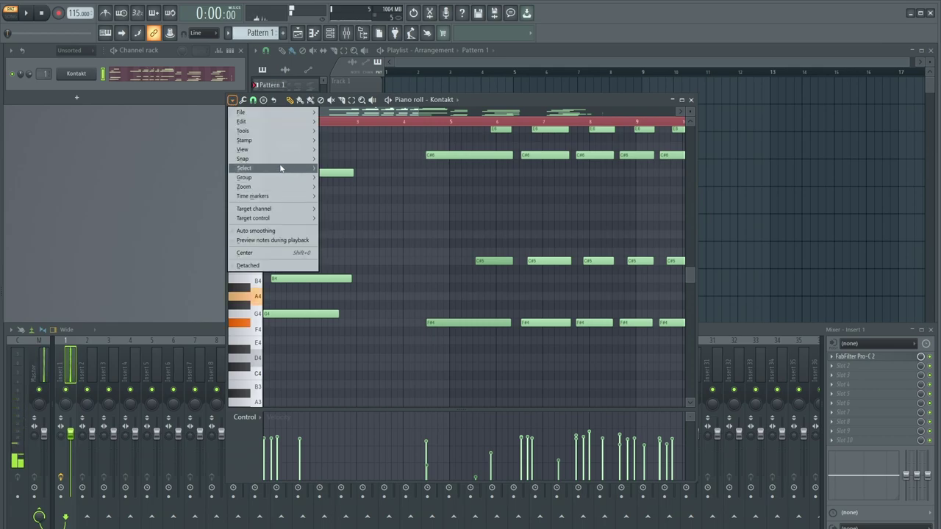
pyautogui.moveTo(277, 149)
pyautogui.moveTo(358, 285)
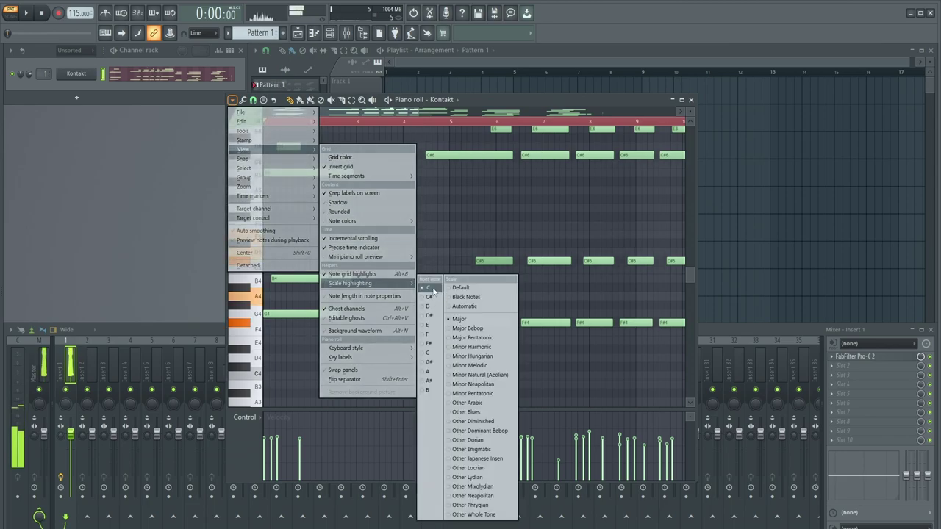
pyautogui.click(432, 297)
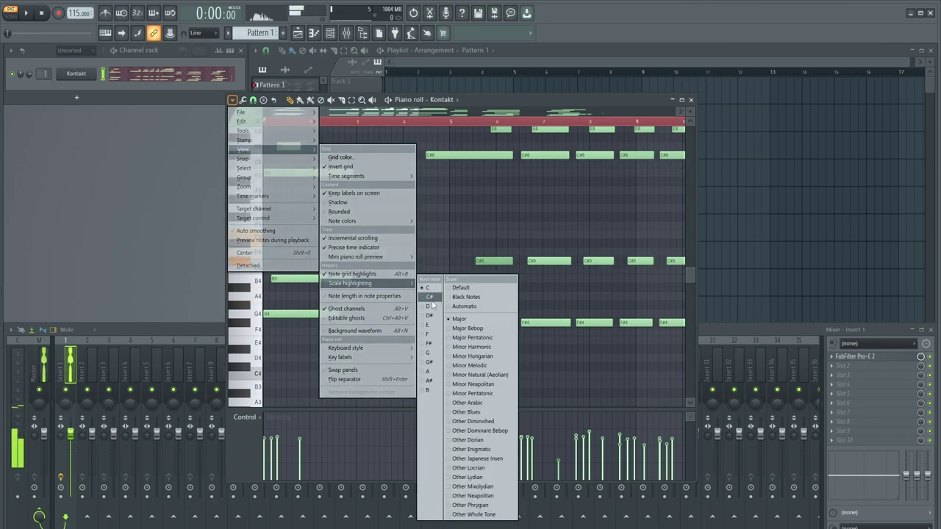
pyautogui.click(430, 305)
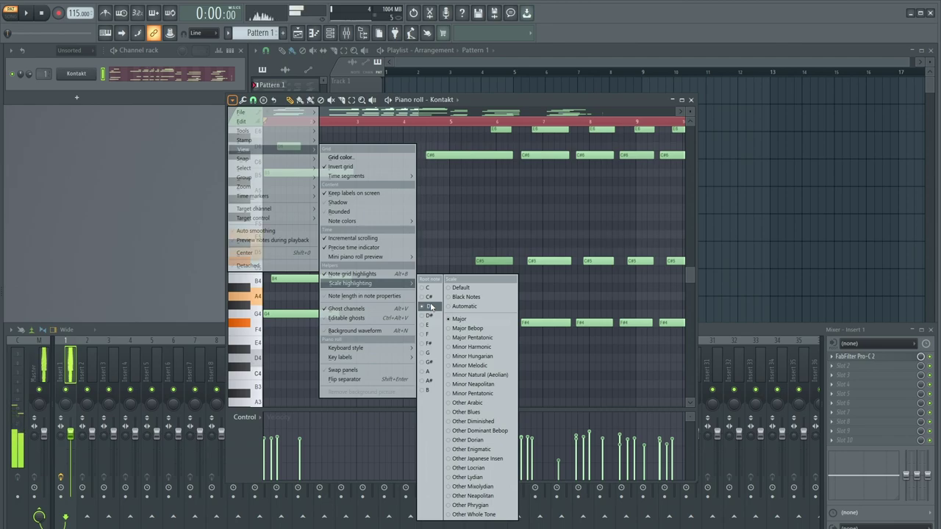
pyautogui.click(479, 195)
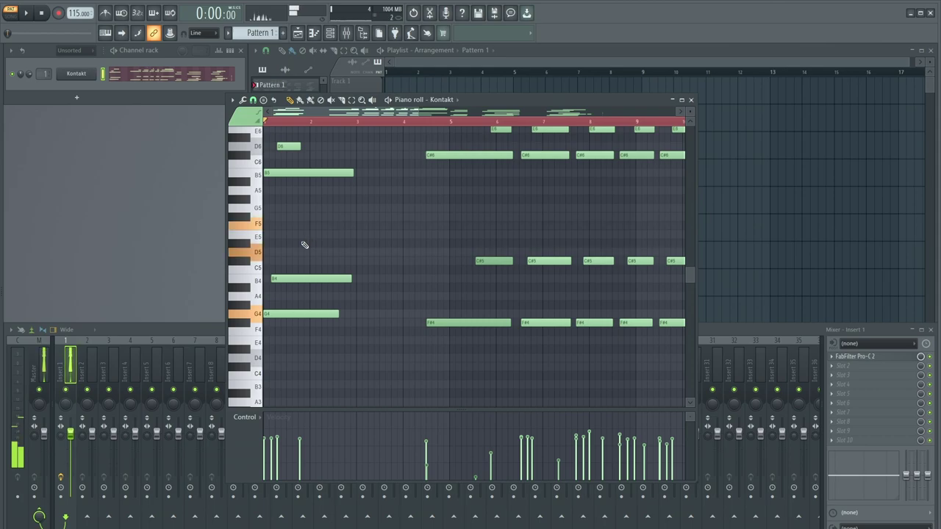
# - Replace the opening chord's recorded notes G4, B4, B5, D6 and F#6 with one-bar notes snapped to the grid
pyautogui.scroll(3, 301, 288)
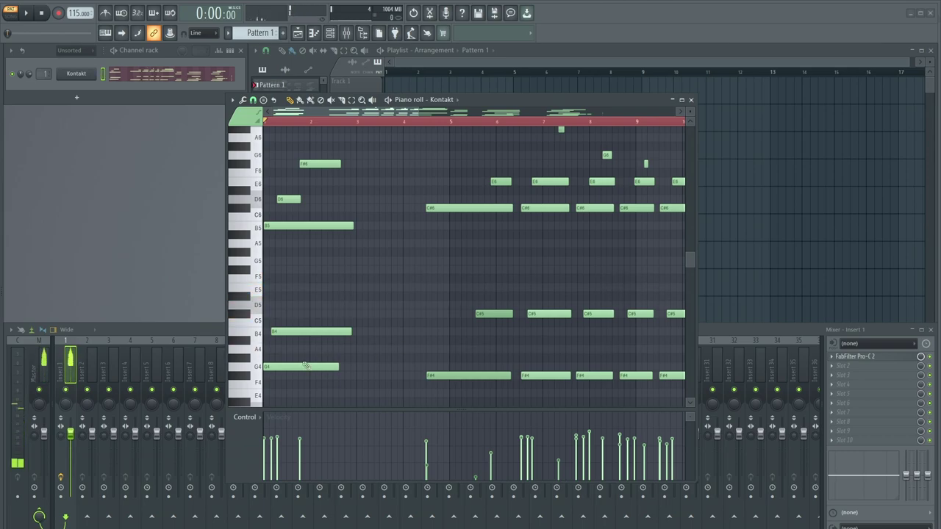
pyautogui.rightClick(267, 368)
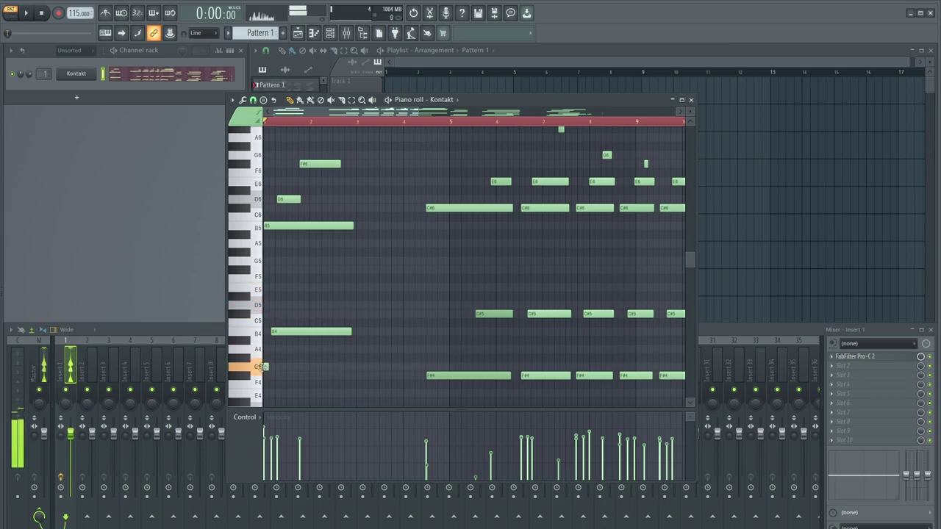
pyautogui.rightClick(285, 331)
pyautogui.click(272, 333)
pyautogui.rightClick(272, 226)
pyautogui.click(270, 225)
pyautogui.click(283, 199)
pyautogui.rightClick(301, 163)
pyautogui.click(301, 164)
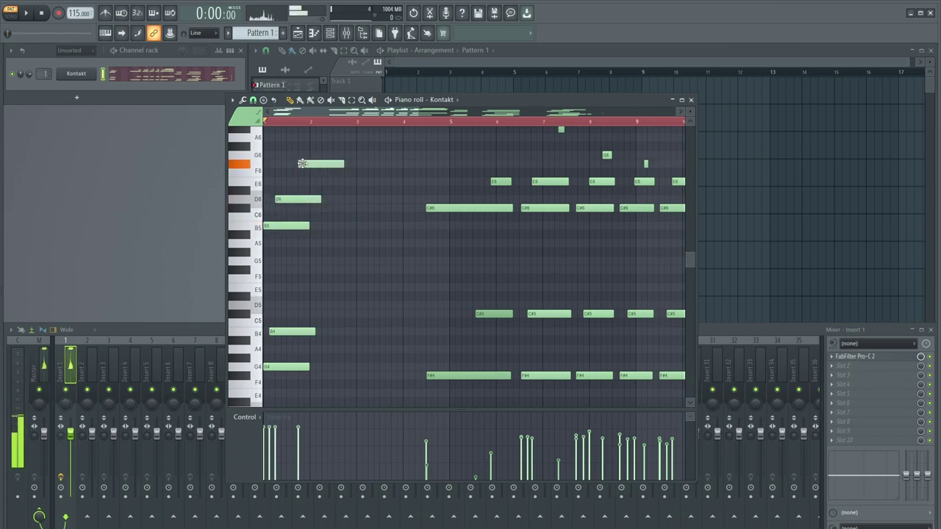
# - Play back the redrawn opening chord in Pattern 1 and check the timing of its notes
pyautogui.click(26, 12)
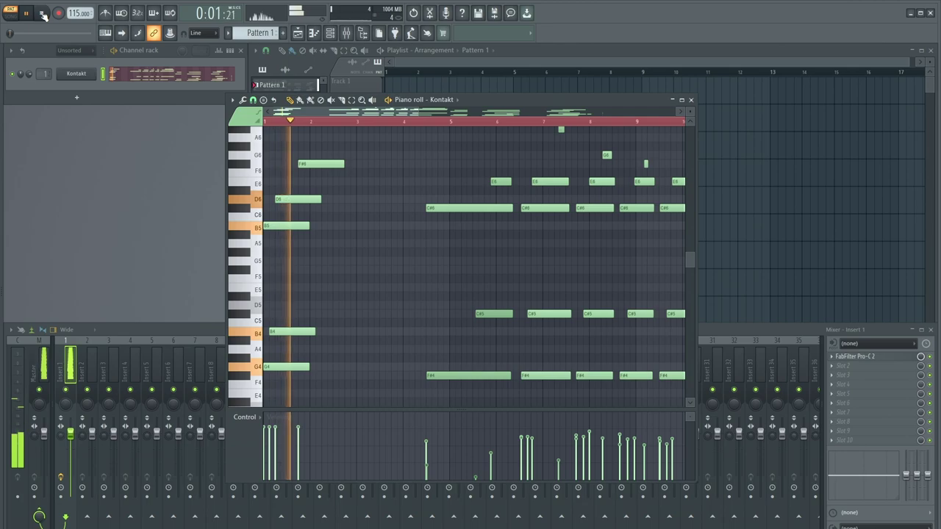
pyautogui.click(42, 14)
pyautogui.keyDown('ctrl'); pyautogui.scroll(4, 417, 308); pyautogui.keyUp('ctrl')
pyautogui.moveTo(341, 330); pyautogui.dragTo(323, 331)
pyautogui.click(25, 13)
pyautogui.press('space')
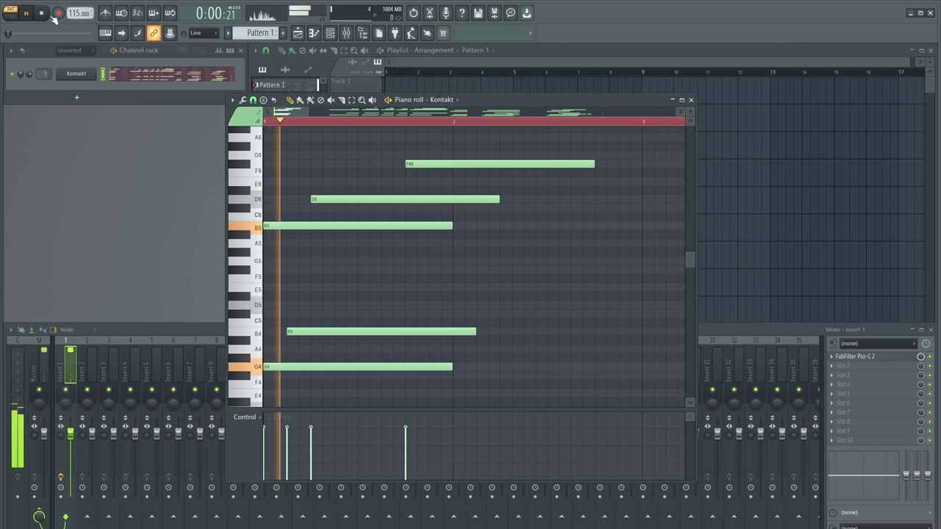
pyautogui.click(44, 13)
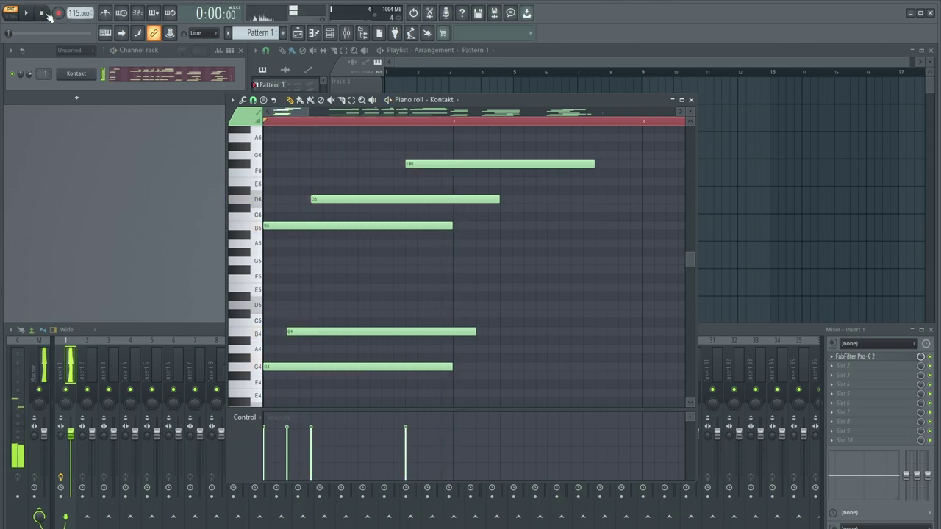
pyautogui.press('space')
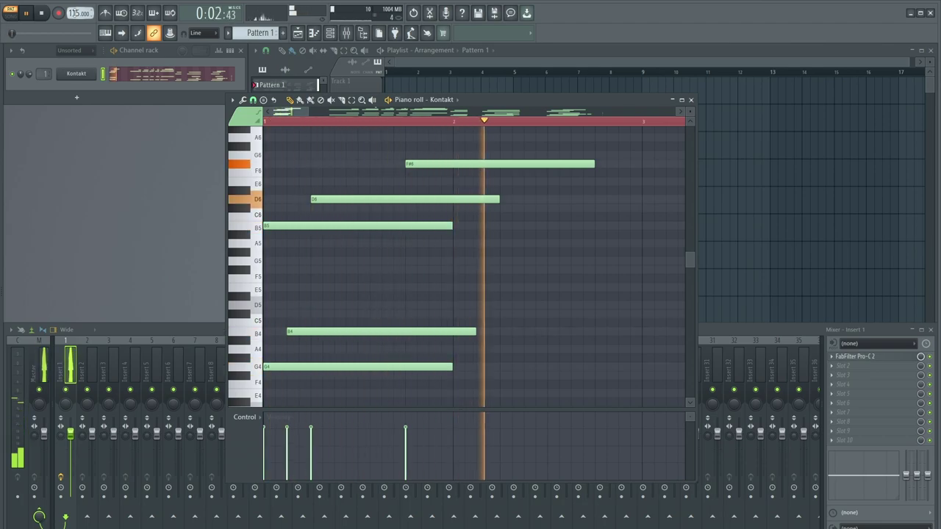
pyautogui.click(43, 14)
# - Switch to Pattern 2 and record a G4, B4, B5 and D6 chord into it
pyautogui.scroll(1, 257, 37)
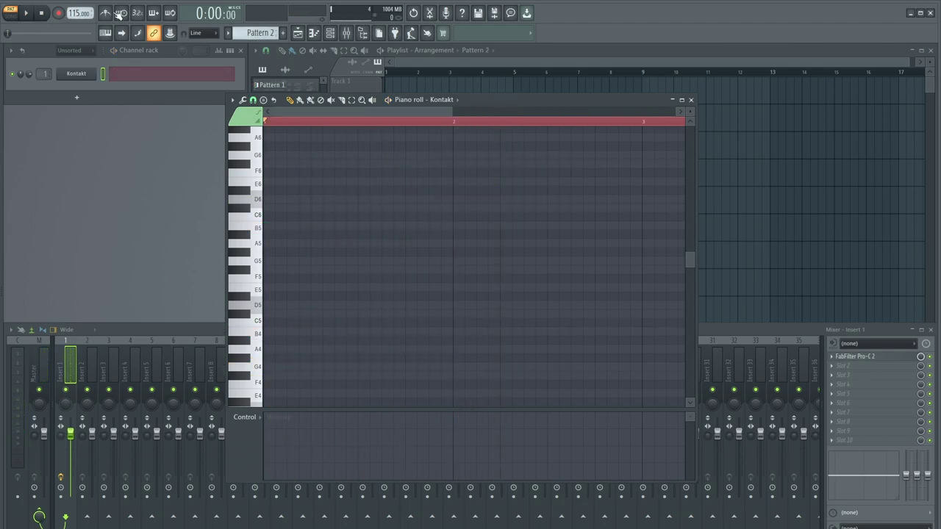
pyautogui.click(25, 15)
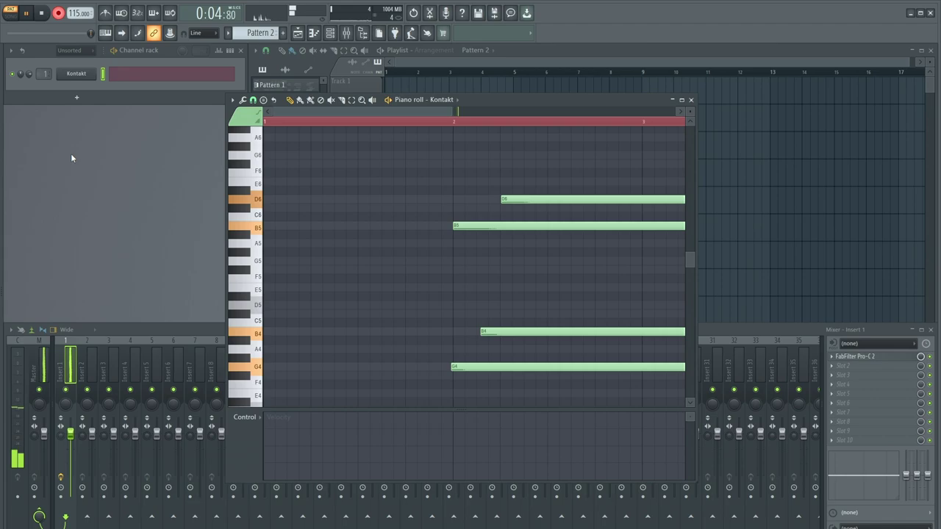
pyautogui.click(41, 12)
# - Shift the Pattern 2 chord to the start of bar 1 and redraw its G4, B5, B4 and D6 notes one bar long
pyautogui.hotkey('ctrl', 'a')
pyautogui.moveTo(465, 366); pyautogui.dragTo(245, 367)
pyautogui.rightClick(268, 367)
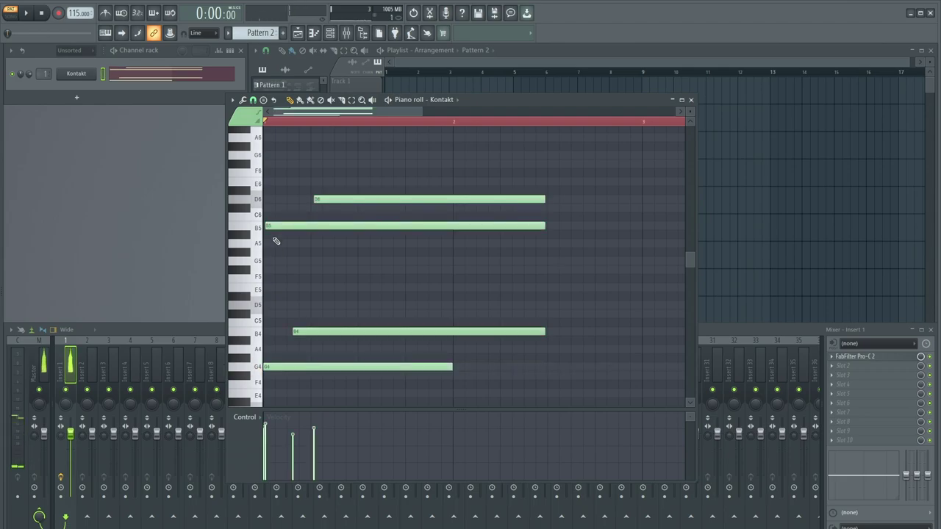
pyautogui.rightClick(272, 226)
pyautogui.click(269, 225)
pyautogui.rightClick(302, 335)
pyautogui.click(291, 331)
pyautogui.rightClick(324, 199)
pyautogui.click(315, 198)
pyautogui.press('space')
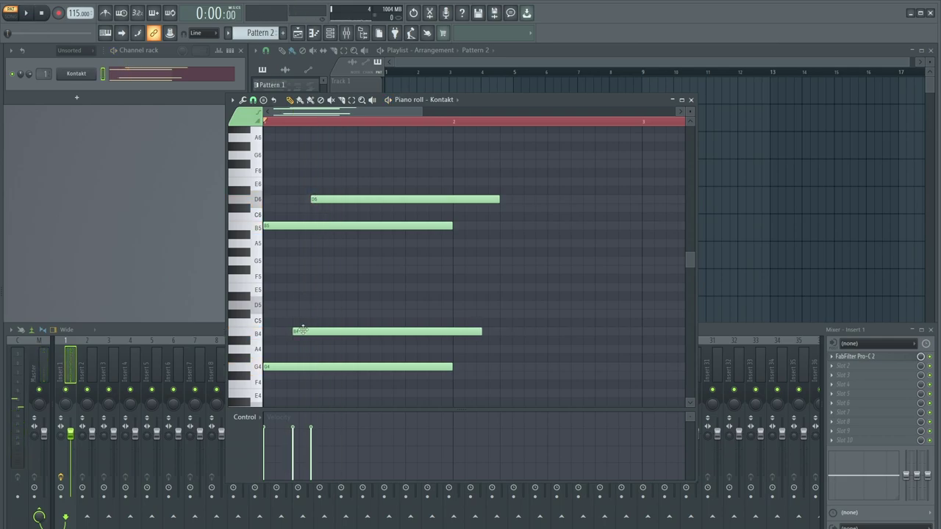
# - Audition the Pattern 2 chord, delete all of its notes and switch back to Pattern 1
pyautogui.press('space')
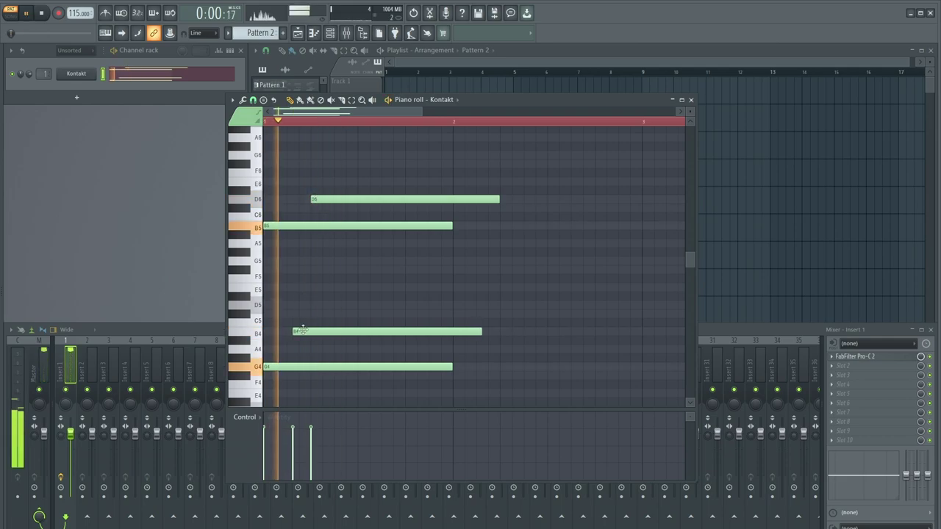
pyautogui.click(43, 13)
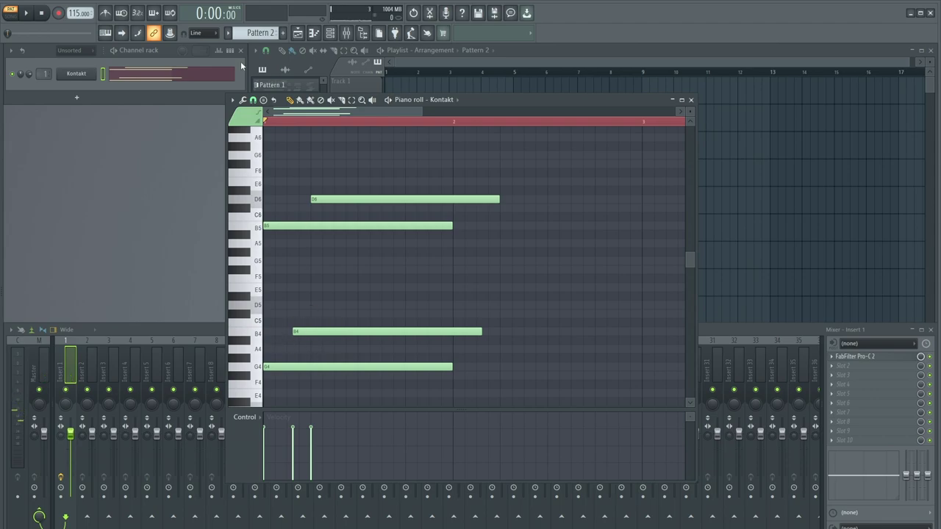
pyautogui.hotkey('ctrl', 'a')
pyautogui.press('Delete')
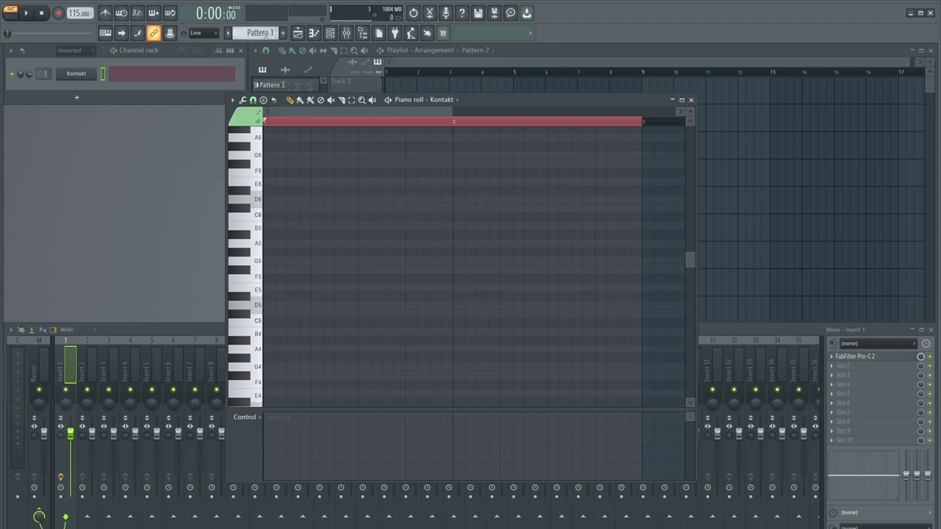
pyautogui.scroll(1, 266, 34)
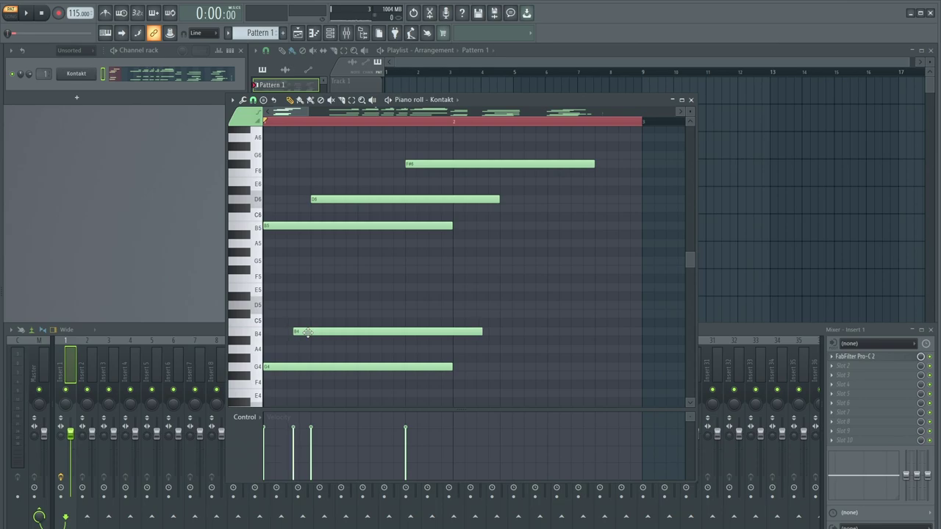
# - Play back Pattern 1 to hear the opening chord followed by the recorded chords
pyautogui.press('space')
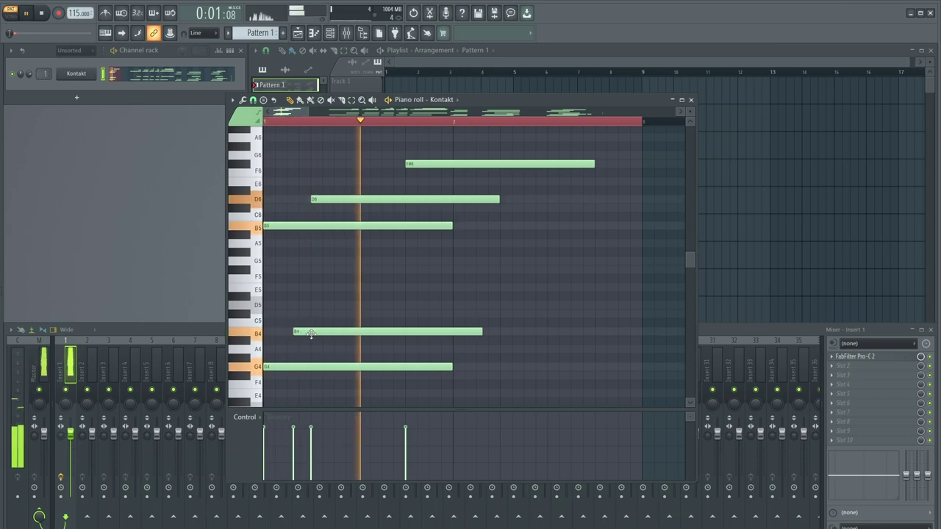
pyautogui.scroll(-5, 345, 242)
pyautogui.click(339, 235)
pyautogui.rightClick(341, 235)
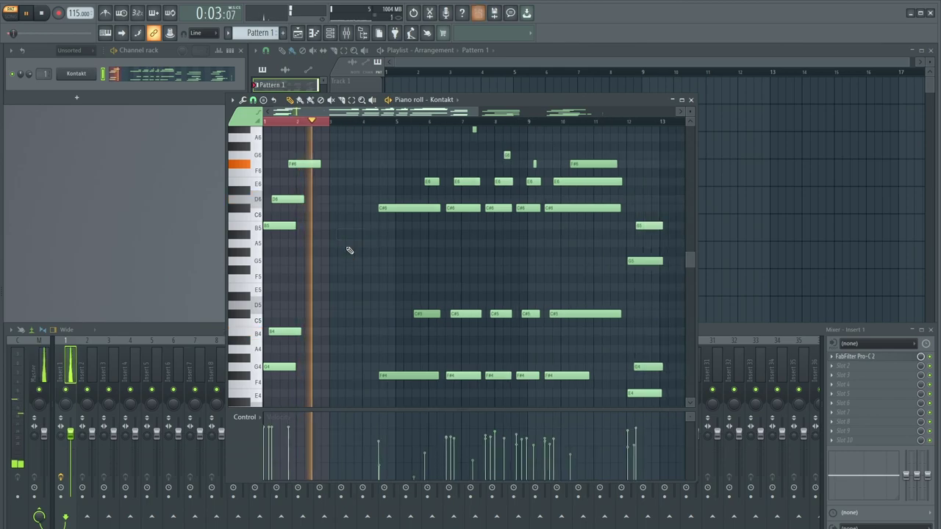
pyautogui.hotkey('ctrl', 'a')
pyautogui.click(350, 225)
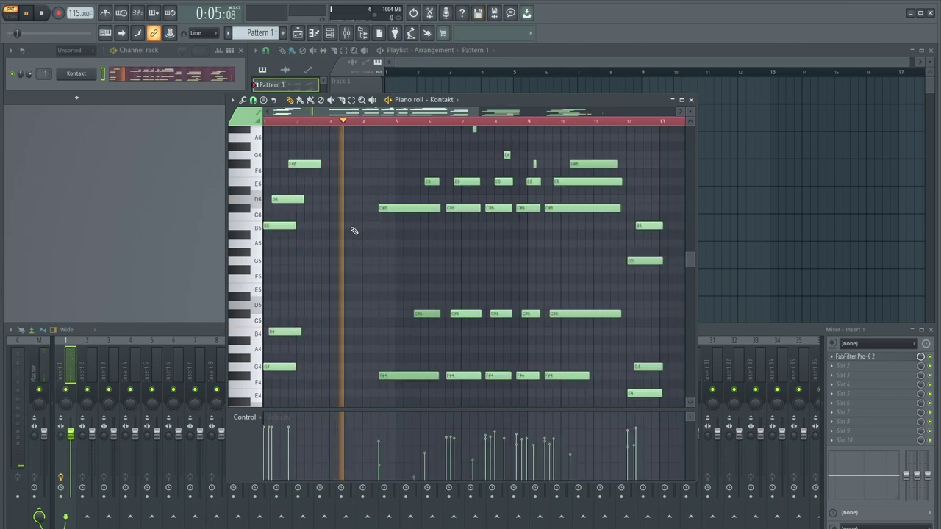
pyautogui.press('pageup')
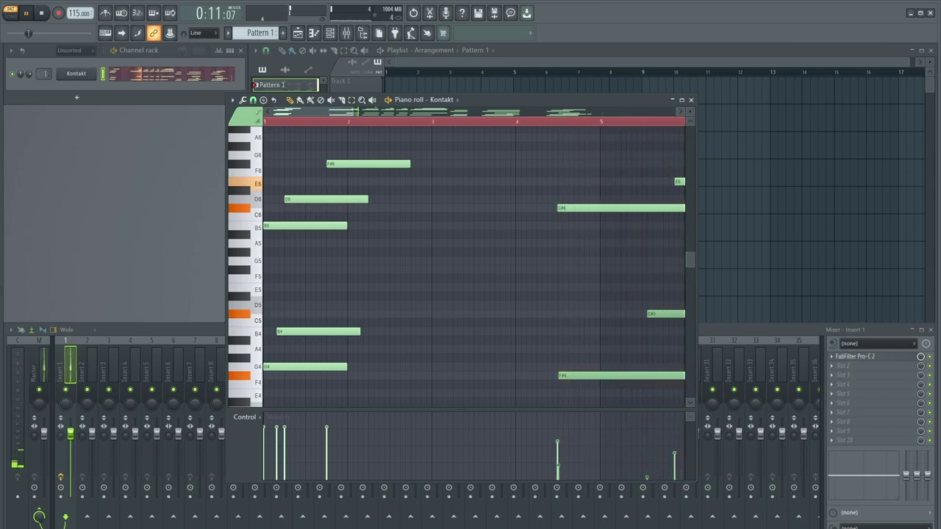
# - Set the time signature numerator to 5 in the project settings, keeping the piano roll's first bar in view
pyautogui.press('F10')
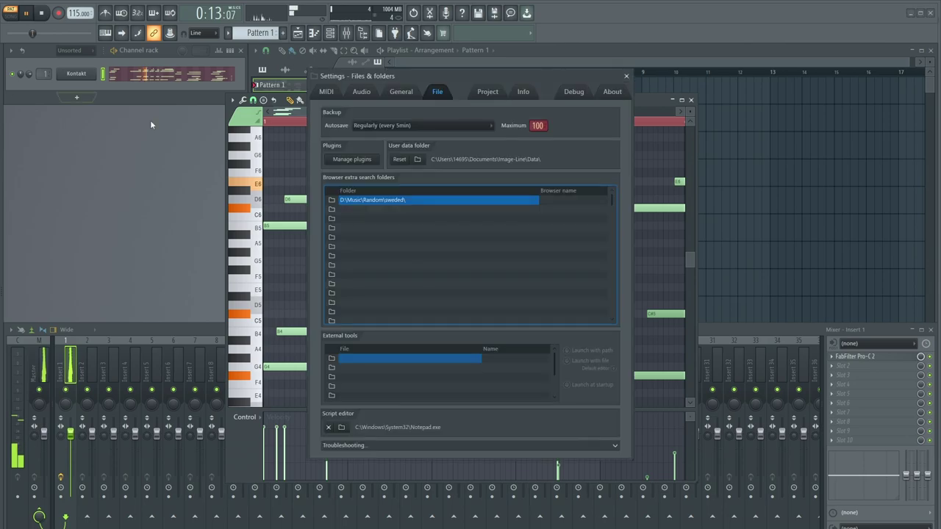
pyautogui.click(489, 91)
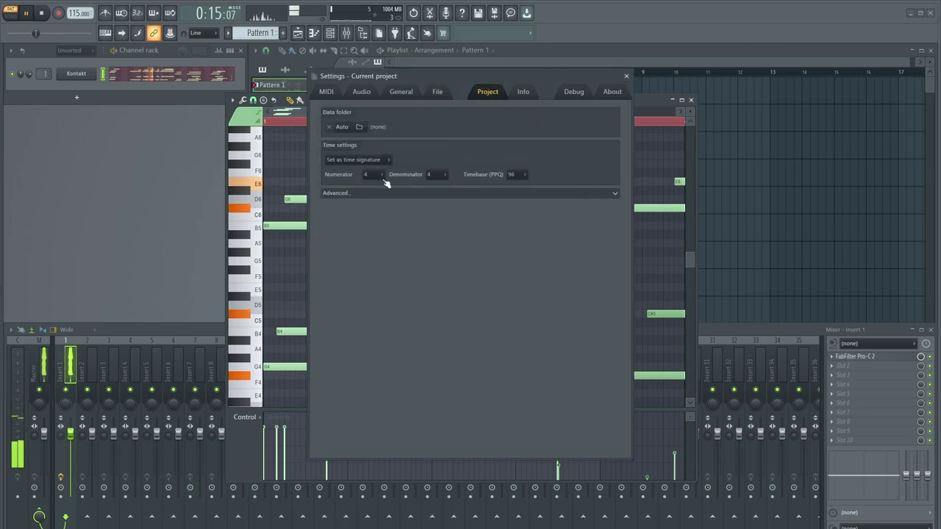
pyautogui.scroll(1, 379, 177)
pyautogui.moveTo(440, 82); pyautogui.dragTo(599, 85)
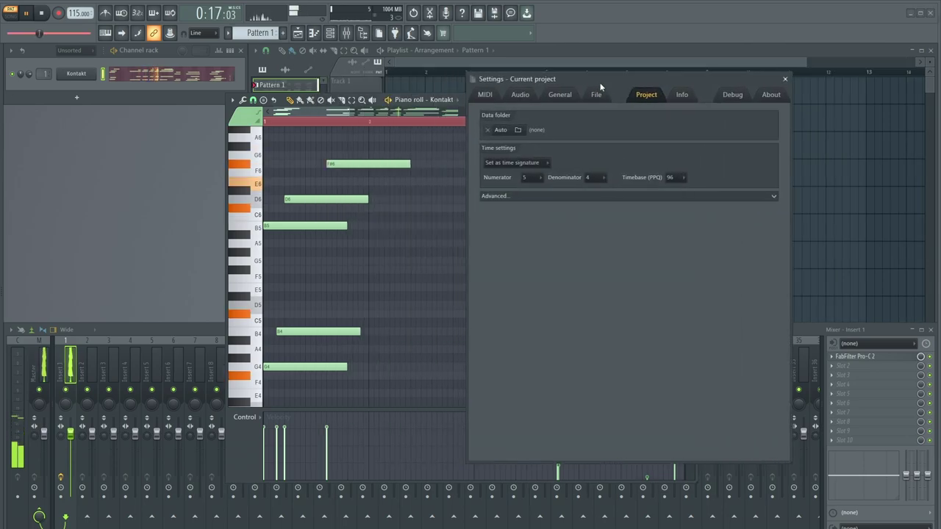
# - Play back the opening chord from the start in 5/4 to judge how it fits the bar
pyautogui.press('space')
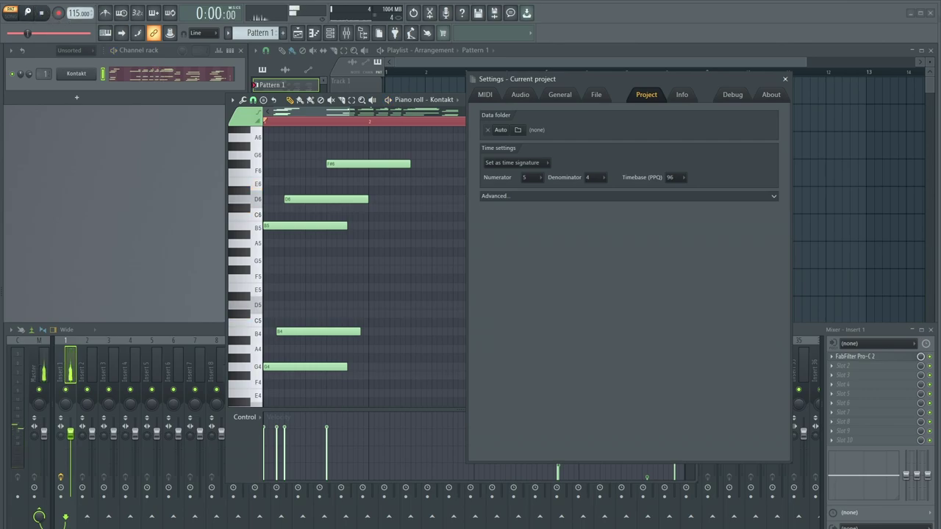
pyautogui.click(28, 15)
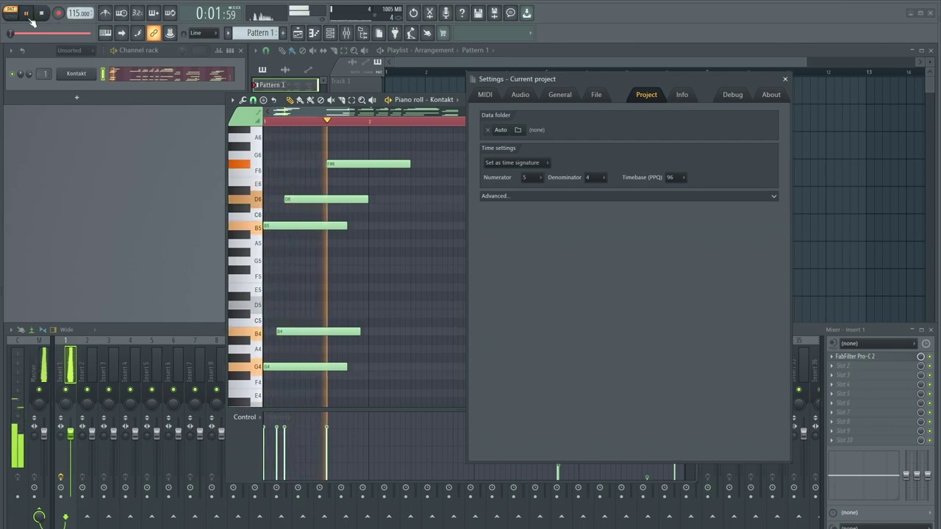
pyautogui.press('space')
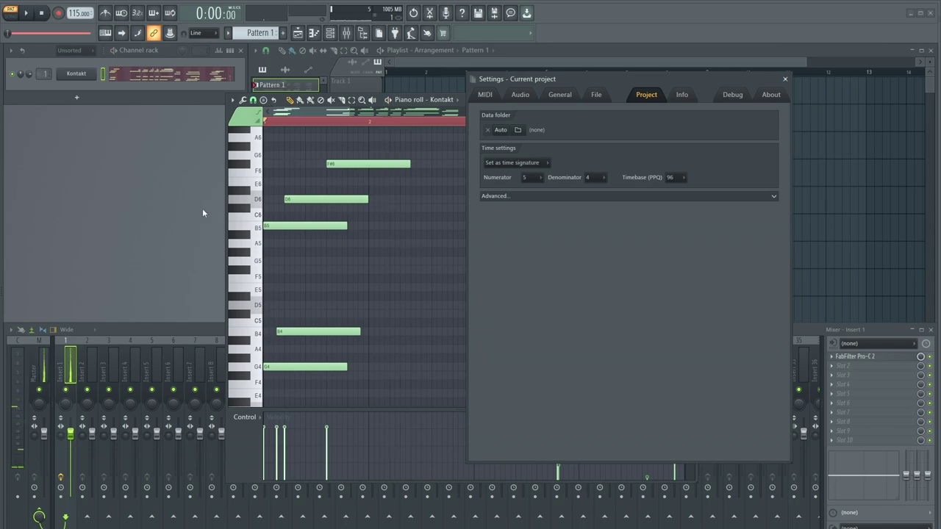
pyautogui.scroll(4, 259, 333)
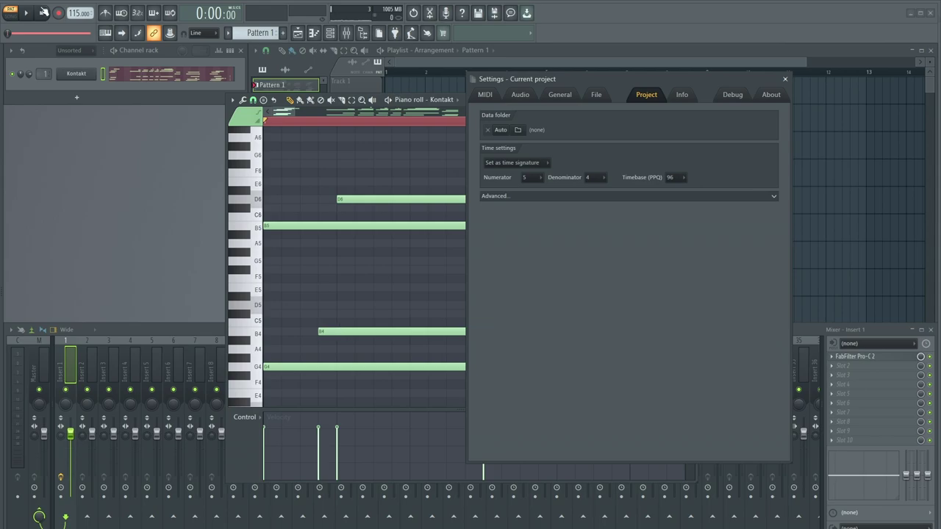
pyautogui.click(30, 14)
pyautogui.click(42, 13)
# - Return the time signature numerator to 4 and close the project settings
pyautogui.click(537, 180)
pyautogui.click(526, 217)
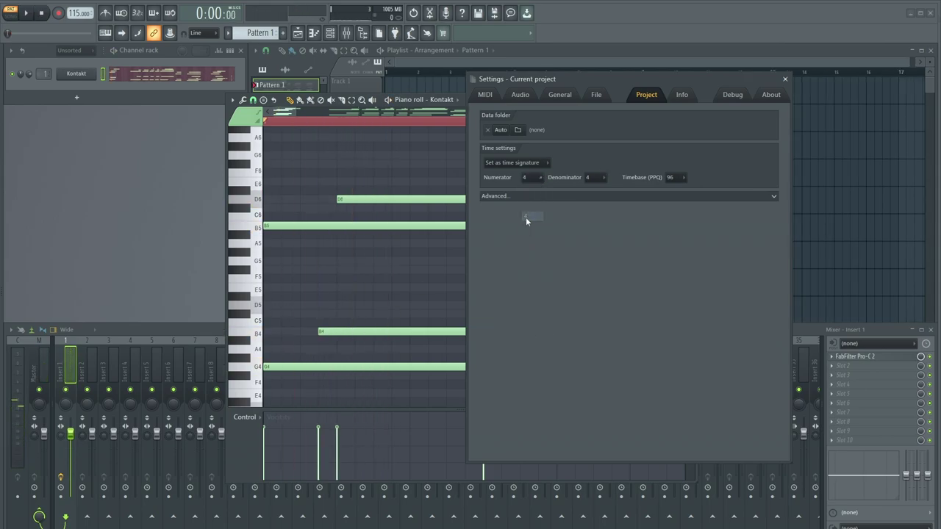
pyautogui.click(785, 80)
# - Move the opening chord's B4 note slightly earlier, between the G4 and D6 starts, and play it back
pyautogui.moveTo(346, 330); pyautogui.dragTo(342, 330)
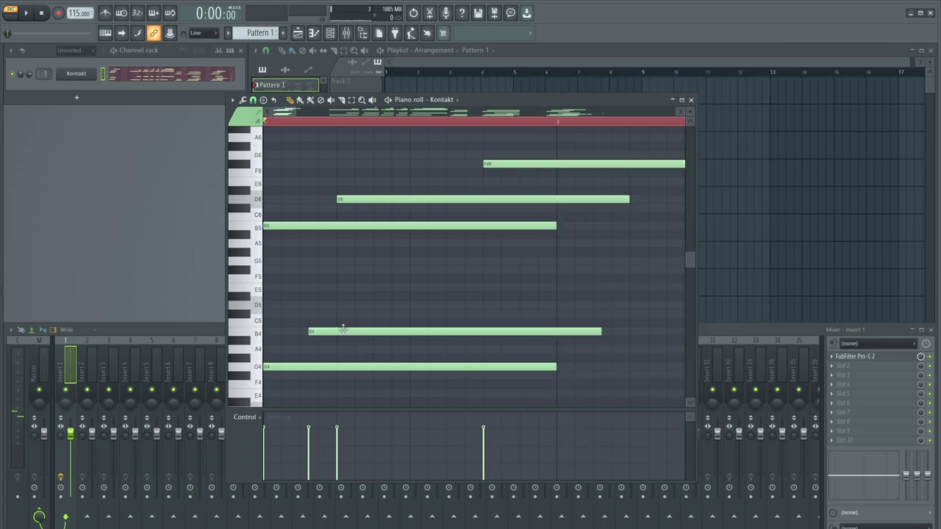
pyautogui.press('space')
pyautogui.scroll(-3, 372, 280)
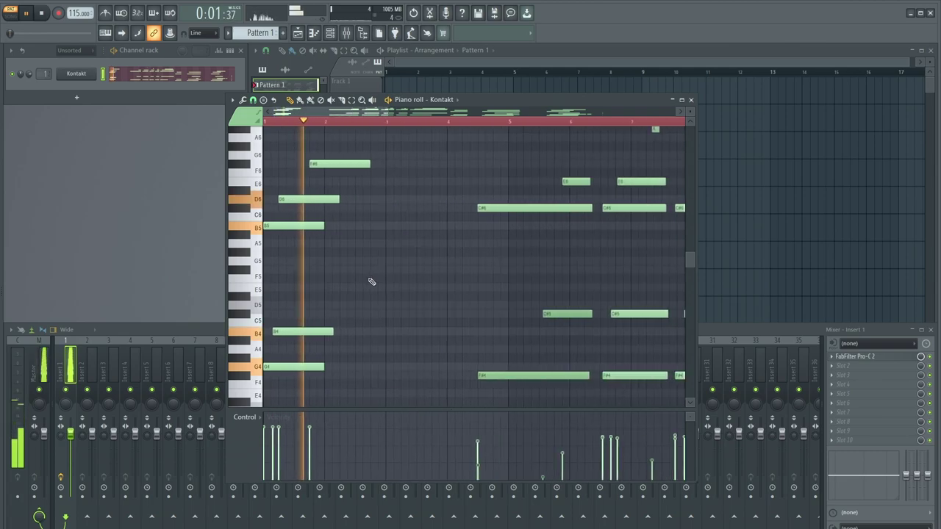
# - Shorten the opening chord's B4 and D6 notes to end around bar 2 and its F#6 note to end mid-bar 2
pyautogui.moveTo(330, 331); pyautogui.dragTo(324, 337)
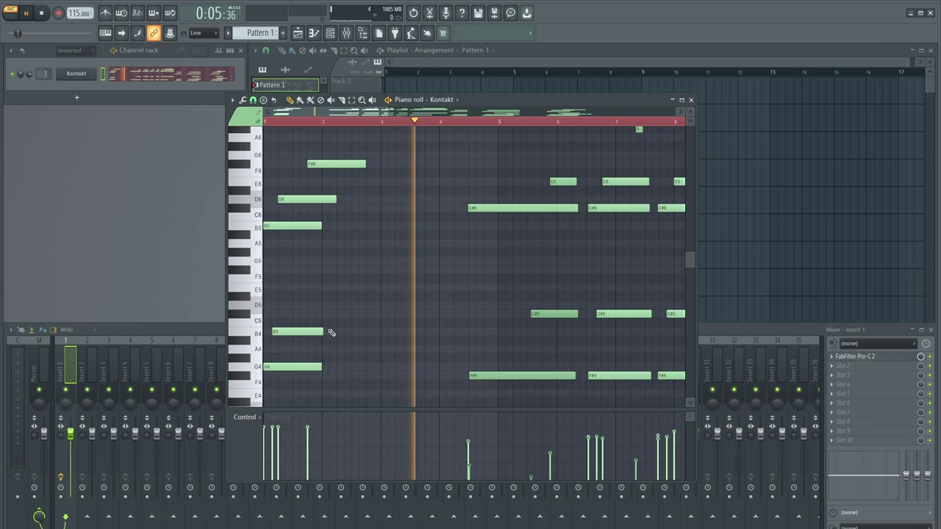
pyautogui.moveTo(335, 199); pyautogui.dragTo(322, 200)
pyautogui.moveTo(365, 164)
pyautogui.mouseDown()
pyautogui.moveTo(324, 169)
pyautogui.moveTo(352, 166)
pyautogui.mouseUp()
# - Add one-bar C#6 and G4 notes across bar 2 and play back the two chords
pyautogui.scroll(-2, 348, 193)
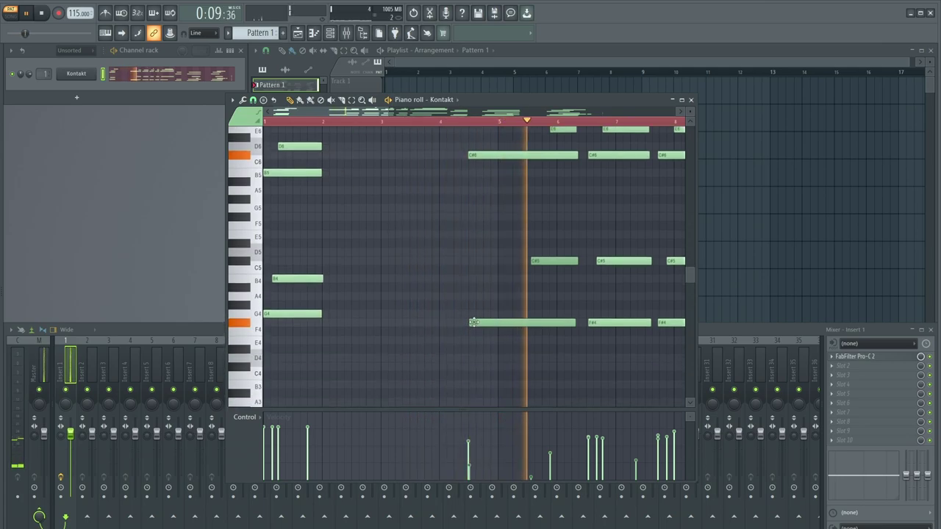
pyautogui.scroll(1, 380, 183)
pyautogui.click(336, 183)
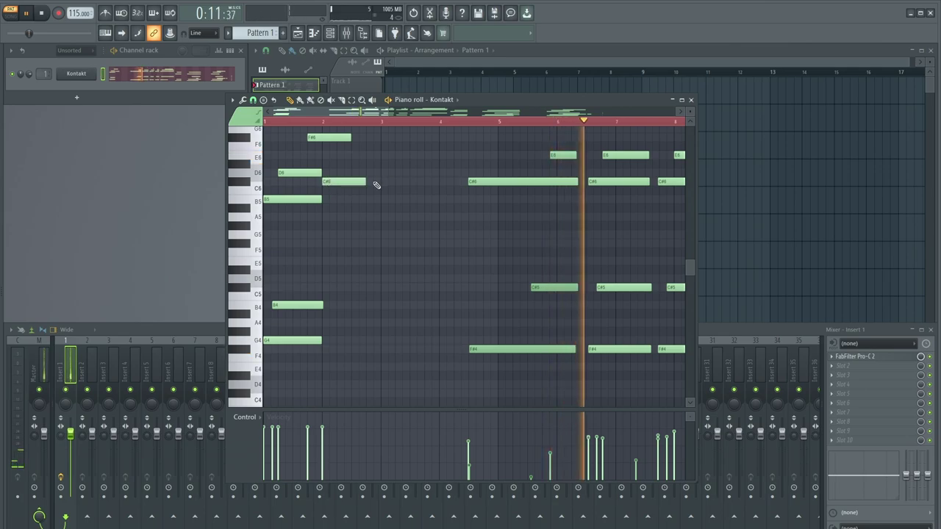
pyautogui.moveTo(367, 183); pyautogui.dragTo(380, 183)
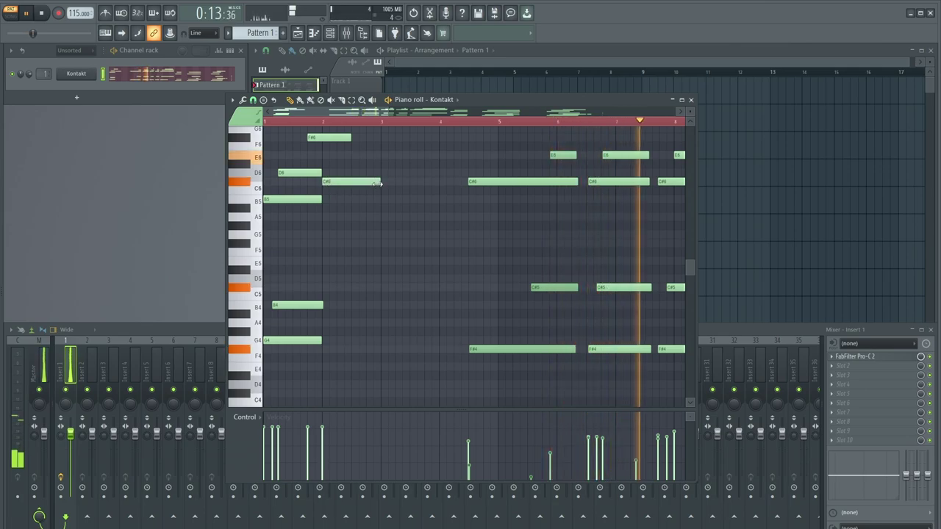
pyautogui.click(332, 341)
pyautogui.click(44, 13)
pyautogui.press('space')
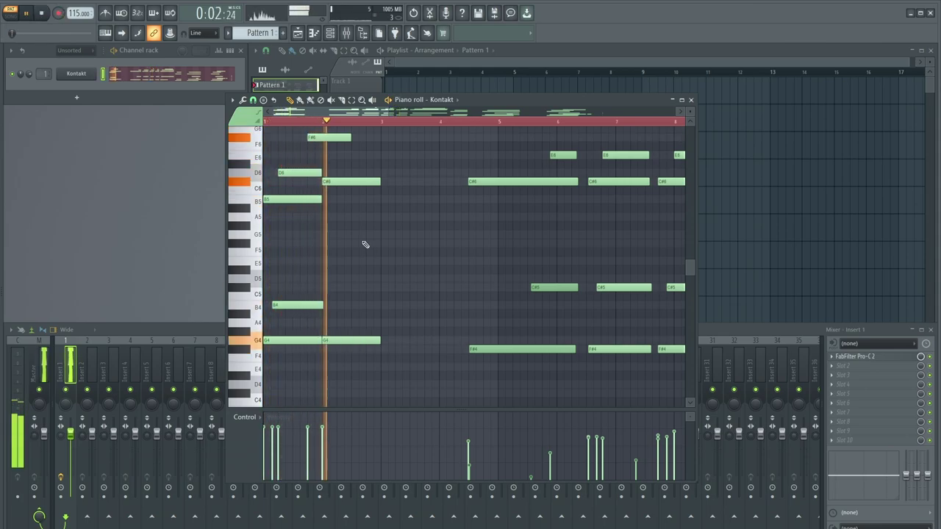
pyautogui.click(41, 14)
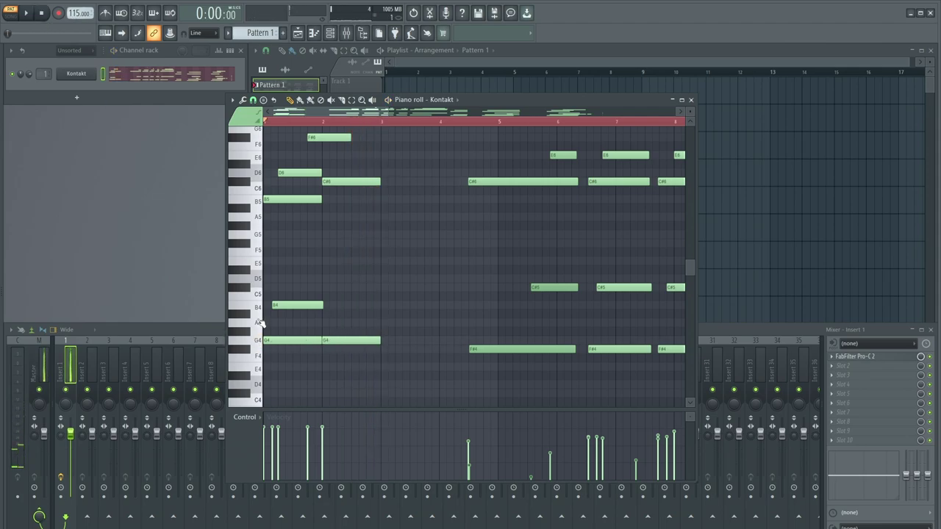
# - Raise bar 2's G4 note to C#5 and listen to the change
pyautogui.moveTo(335, 336); pyautogui.dragTo(336, 287)
pyautogui.press('space')
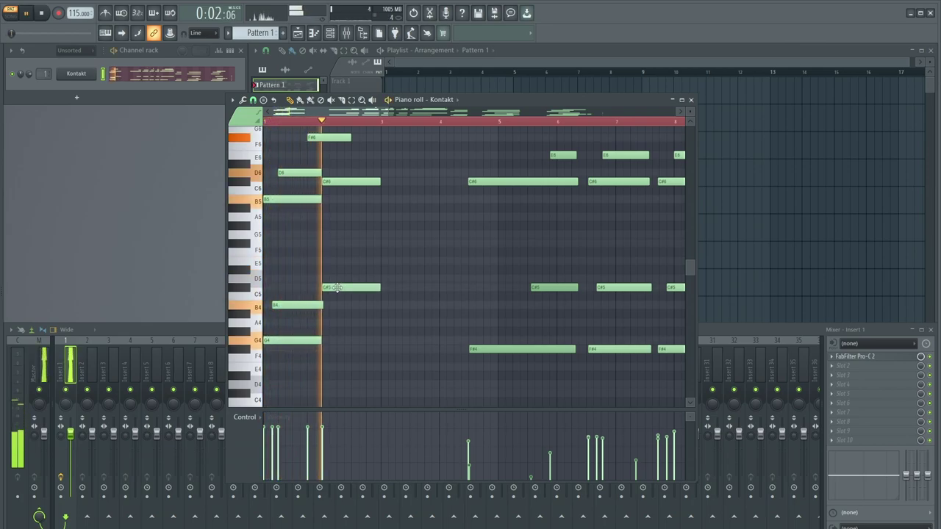
pyautogui.scroll(2, 349, 221)
pyautogui.click(41, 12)
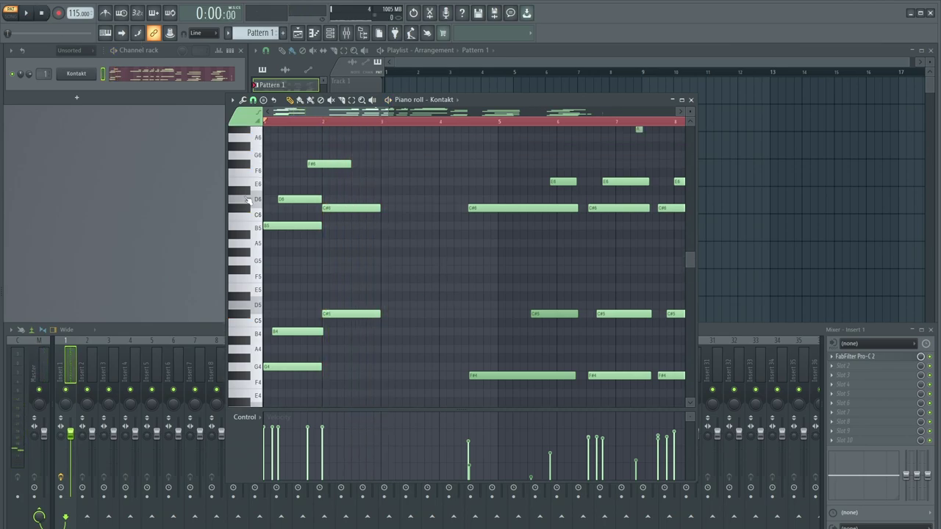
# - Add E6 and E5 notes and shift both to start halfway through bar 2 while the pattern plays
pyautogui.press('space')
pyautogui.click(374, 182)
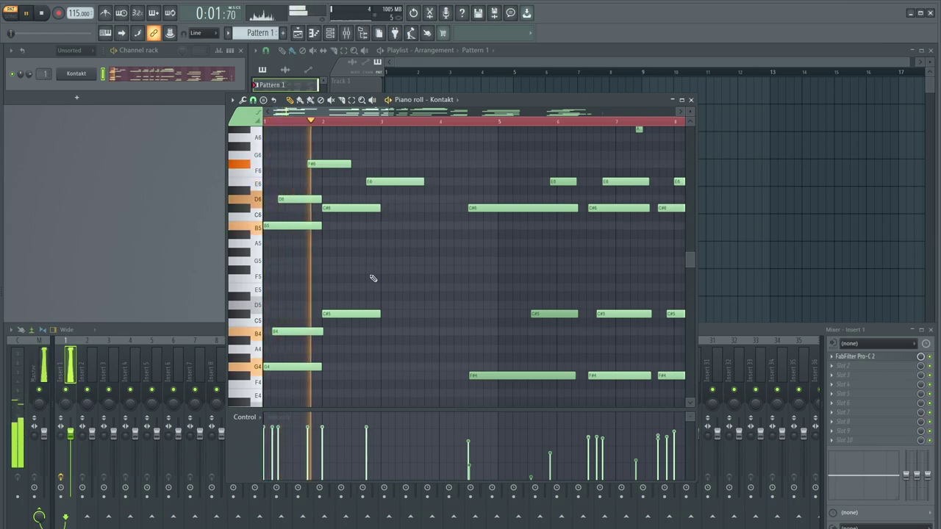
pyautogui.click(397, 287)
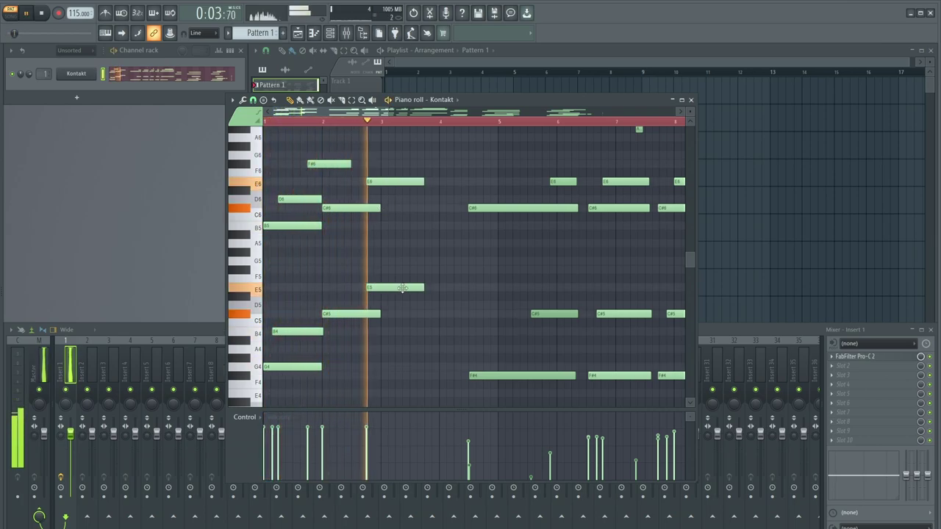
pyautogui.moveTo(402, 287); pyautogui.dragTo(388, 288)
pyautogui.moveTo(400, 181); pyautogui.dragTo(385, 181)
pyautogui.press('space')
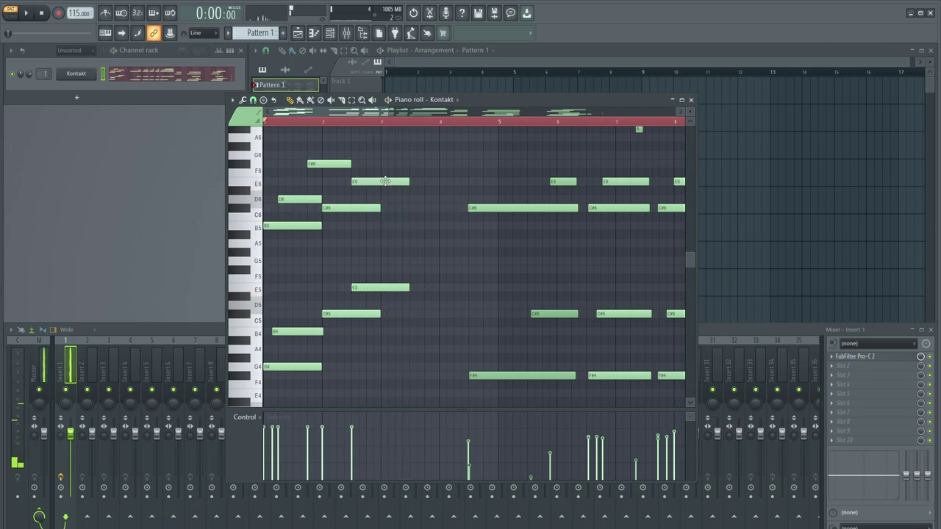
# - Shorten the added E5 and E6 notes to end at bar 3, and try E5 slightly earlier during playback
pyautogui.press('space')
pyautogui.moveTo(409, 288); pyautogui.dragTo(381, 289)
pyautogui.moveTo(407, 181); pyautogui.dragTo(380, 182)
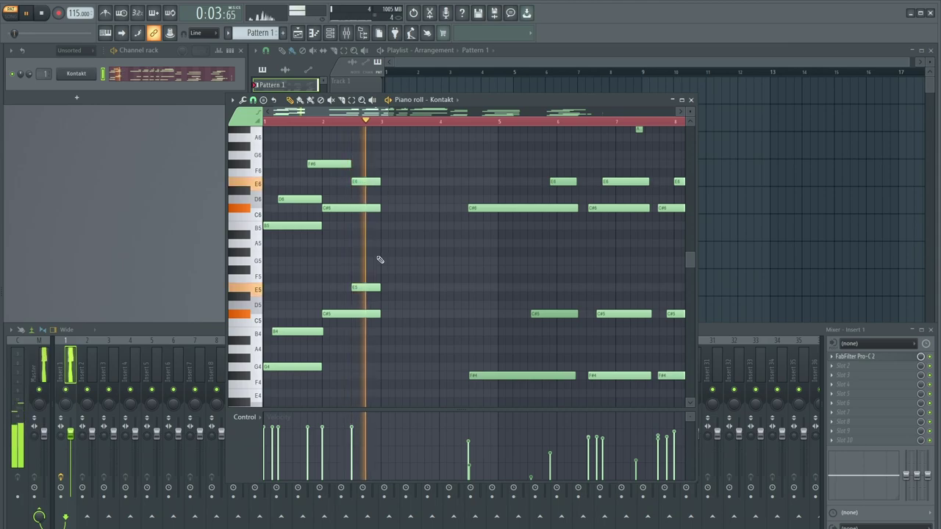
pyautogui.press('space')
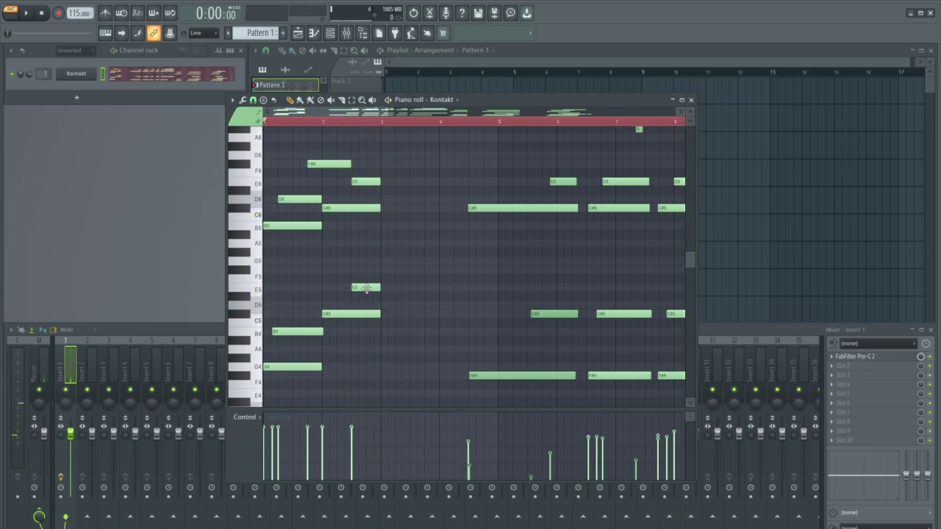
pyautogui.press('space')
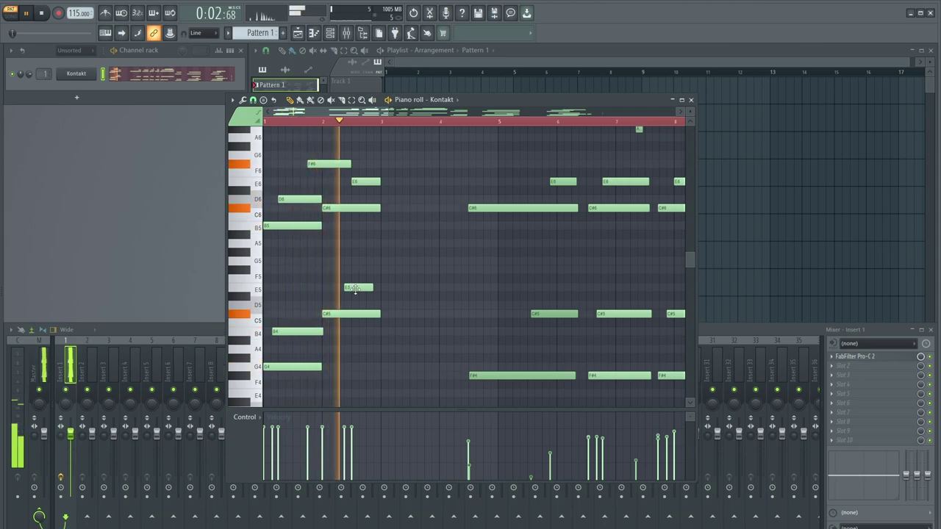
# - Delete the E5 and E6 notes from bar 2 and lower its C#5 note to G4
pyautogui.press('space')
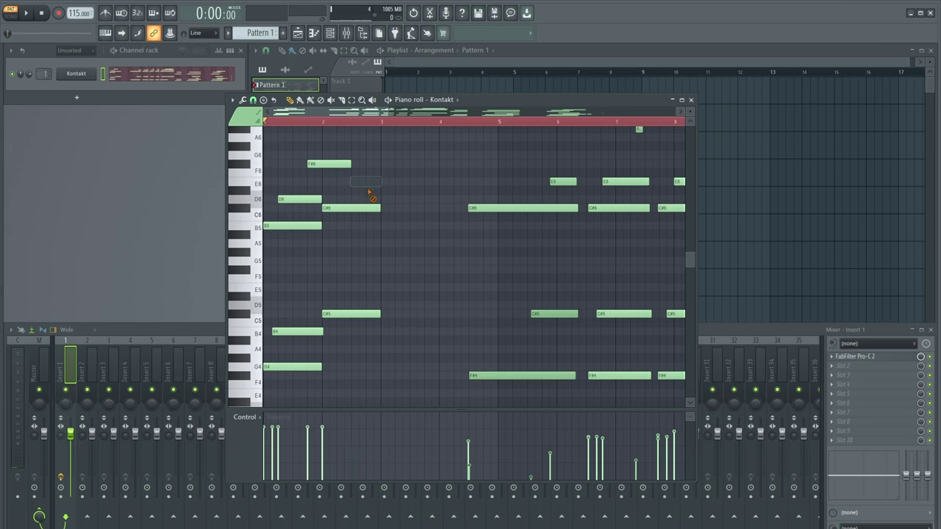
pyautogui.scroll(-2, 378, 202)
pyautogui.press('space')
pyautogui.moveTo(338, 261); pyautogui.dragTo(343, 316)
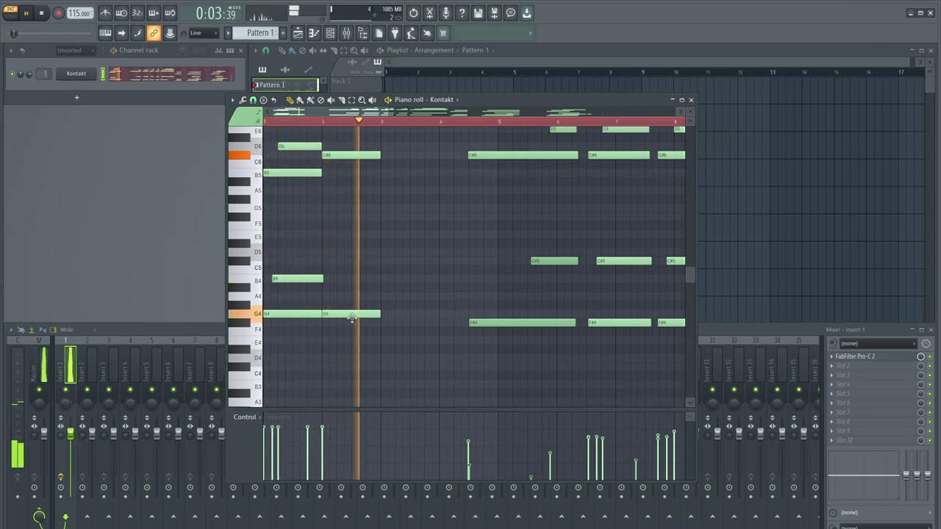
pyautogui.press('space')
pyautogui.scroll(3, 356, 322)
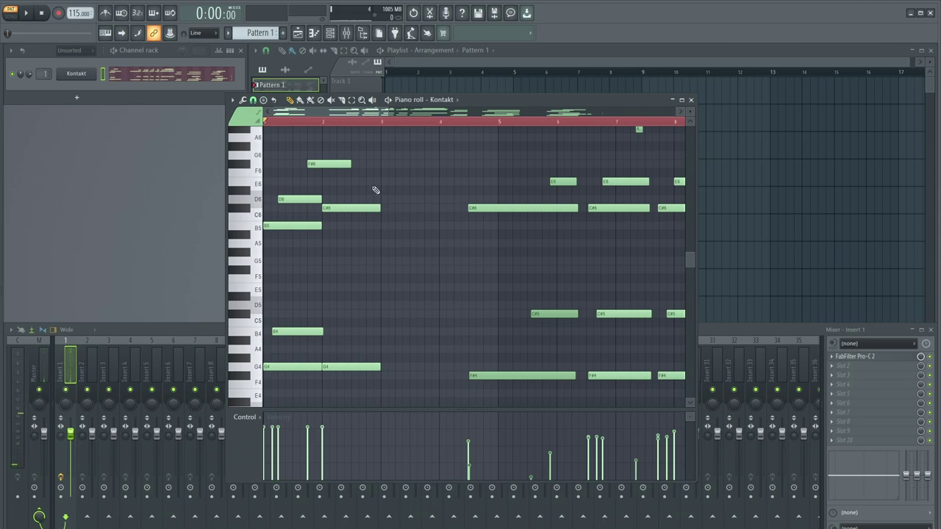
# - Add an E6 note starting on the last beat of bar 2 and play the pattern to hear it
pyautogui.click(367, 182)
pyautogui.click(376, 182)
pyautogui.press('space')
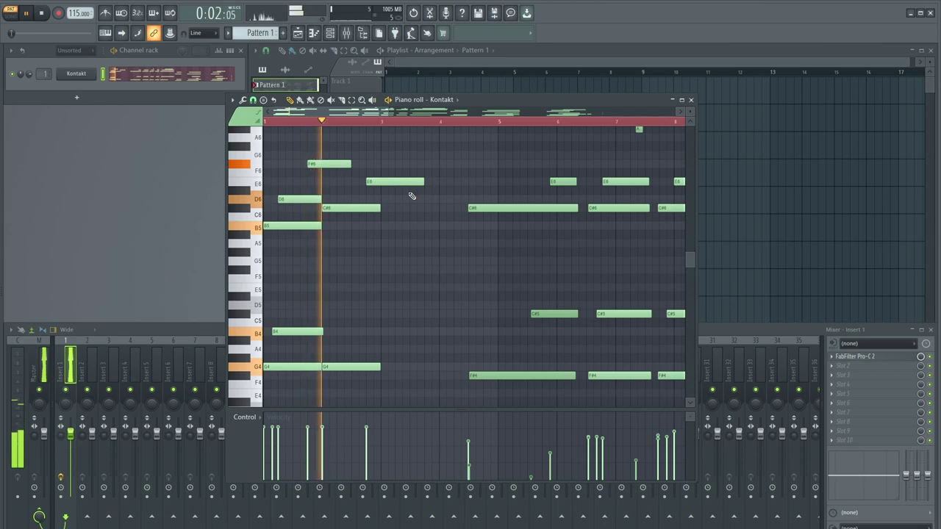
pyautogui.scroll(-2, 409, 204)
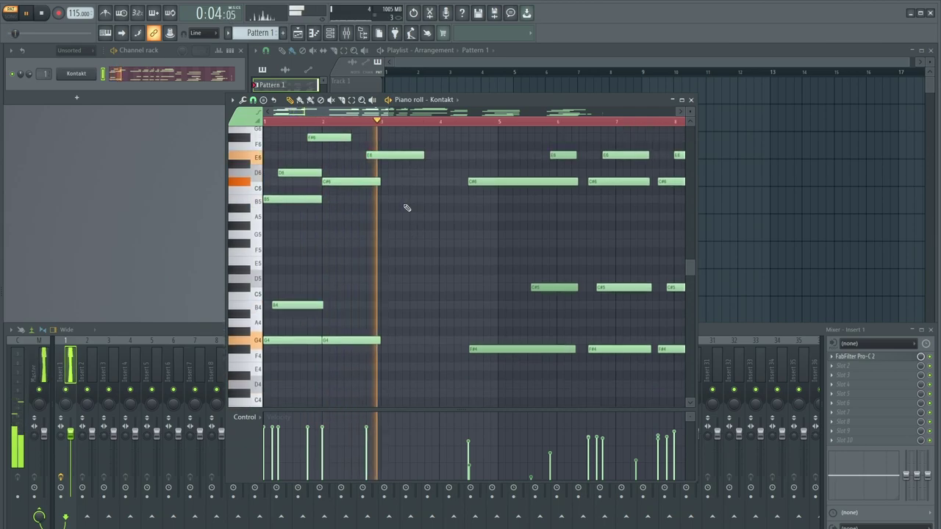
pyautogui.press('space')
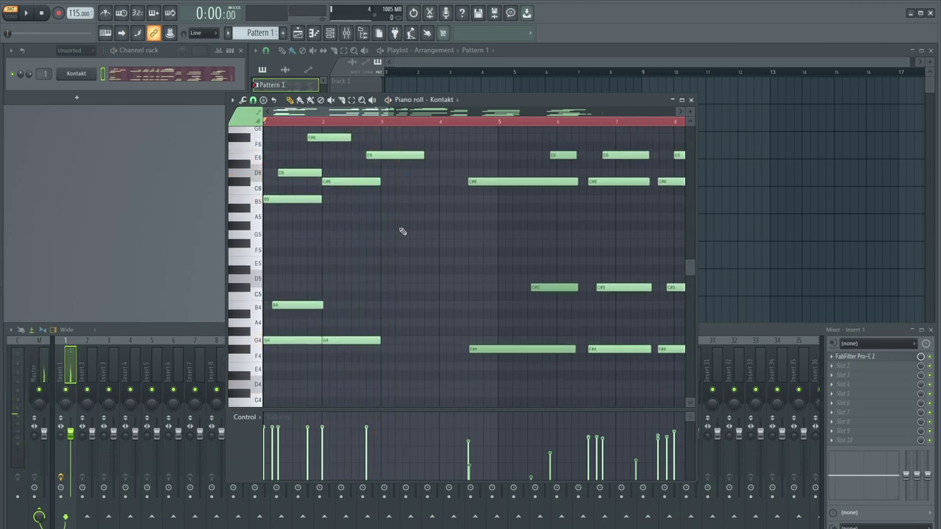
pyautogui.scroll(-2, 418, 315)
pyautogui.press('space')
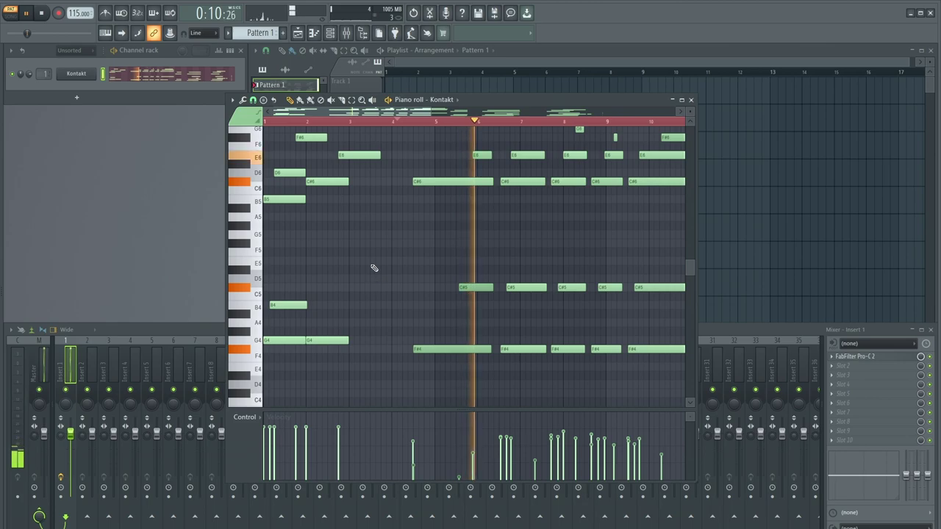
# - Select the written notes in the opening bars, lower their velocities together, and clear the selection
pyautogui.moveTo(381, 377)
pyautogui.keyDown('ctrl'); pyautogui.mouseDown()
pyautogui.moveTo(259, 127)
pyautogui.moveTo(285, 103)
pyautogui.mouseUp(); pyautogui.keyUp('ctrl')
pyautogui.scroll(-3, 331, 228)
pyautogui.keyDown('alt'); pyautogui.scroll(-4, 346, 224); pyautogui.keyUp('alt')
pyautogui.click(292, 99)
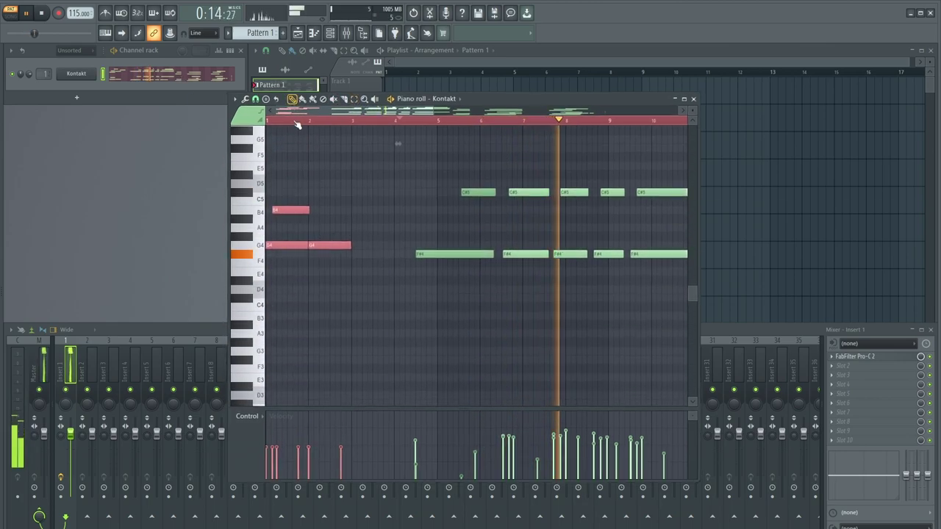
pyautogui.click(326, 184)
pyautogui.rightClick(334, 185)
pyautogui.scroll(3, 329, 243)
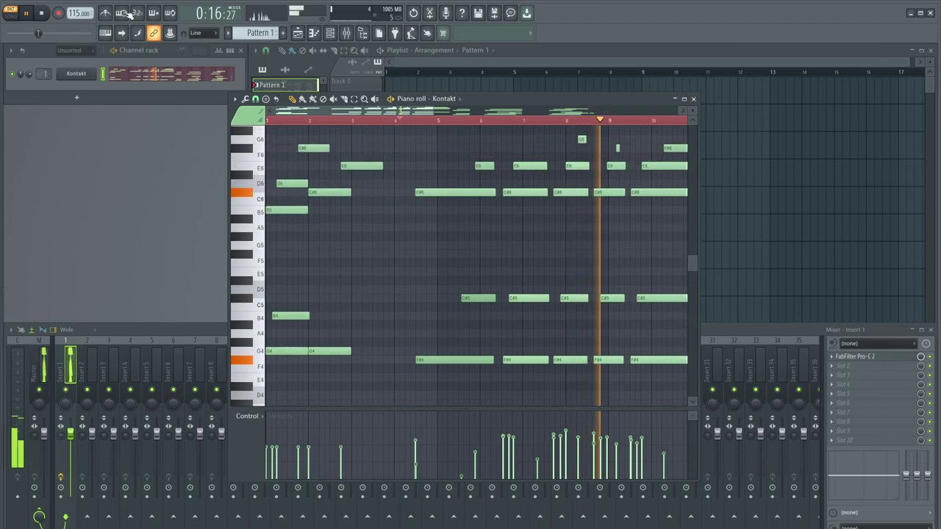
# - Replay the pattern from the start and add one-bar G4 and B5 notes at the start of bar 3
pyautogui.click(43, 13)
pyautogui.press('space')
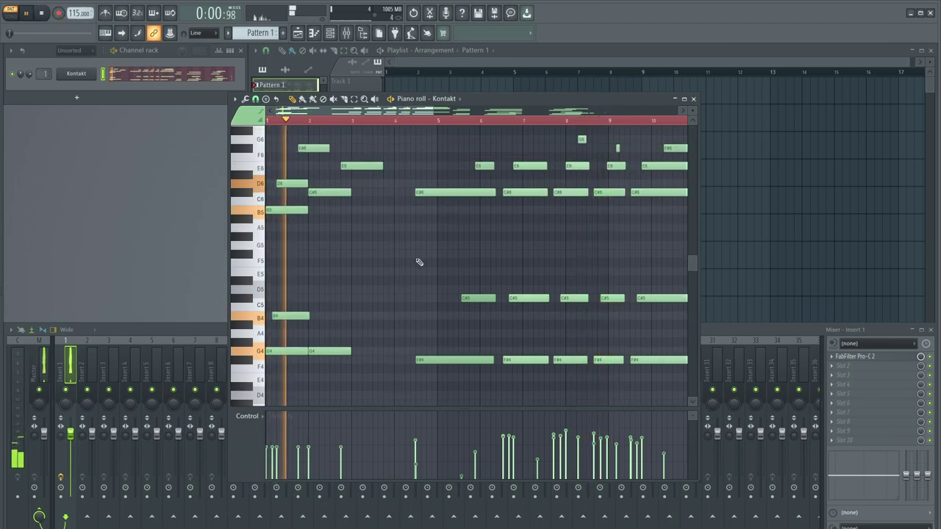
pyautogui.scroll(1, 401, 274)
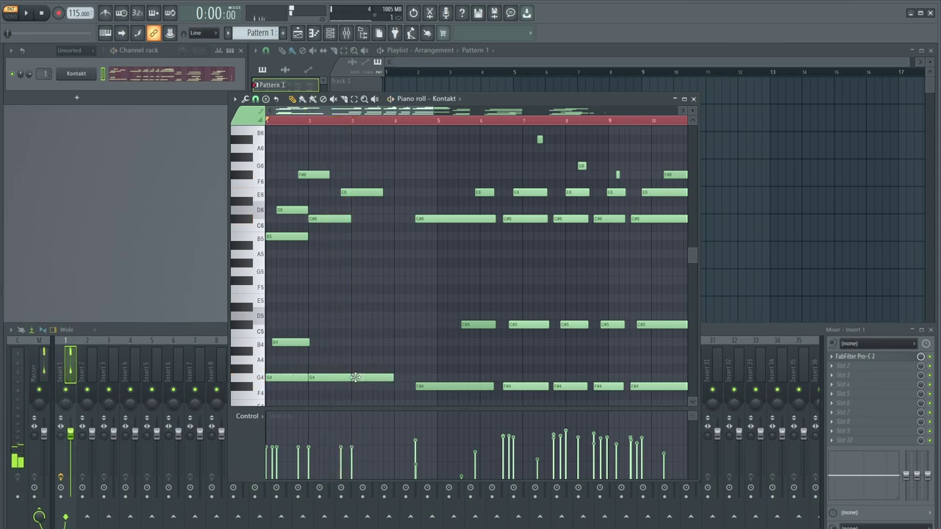
pyautogui.keyDown('ctrl'); pyautogui.scroll(2, 300, 241); pyautogui.keyUp('ctrl')
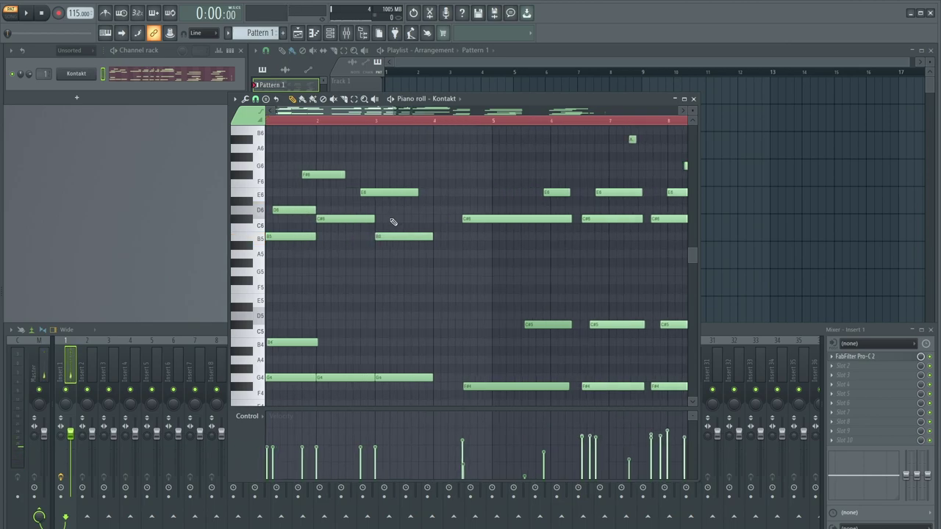
# - Add D6 on bar 3's second beat and B4 slightly before it to stagger the chord
pyautogui.keyDown('ctrl'); pyautogui.scroll(-1, 478, 213); pyautogui.keyUp('ctrl')
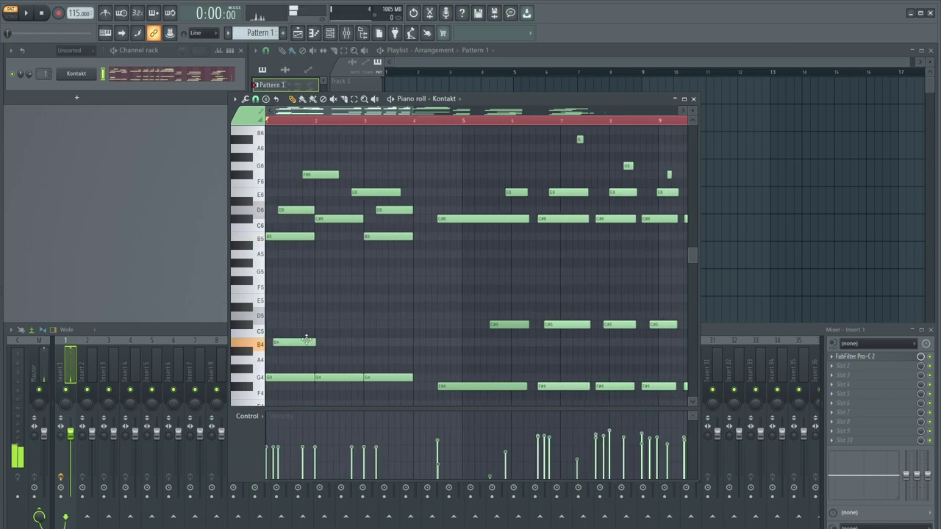
pyautogui.keyDown('ctrl'); pyautogui.scroll(4, 373, 345); pyautogui.keyUp('ctrl')
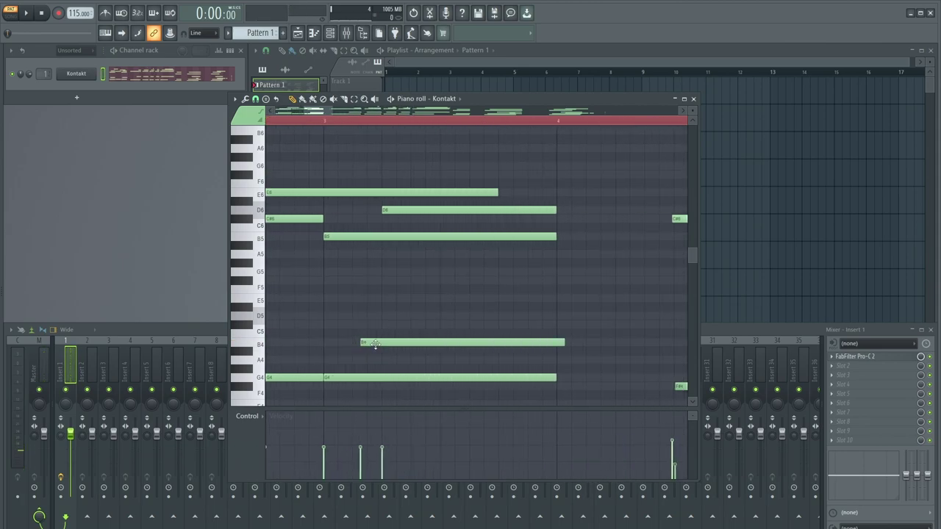
pyautogui.keyDown('ctrl'); pyautogui.scroll(-3, 442, 322); pyautogui.keyUp('ctrl')
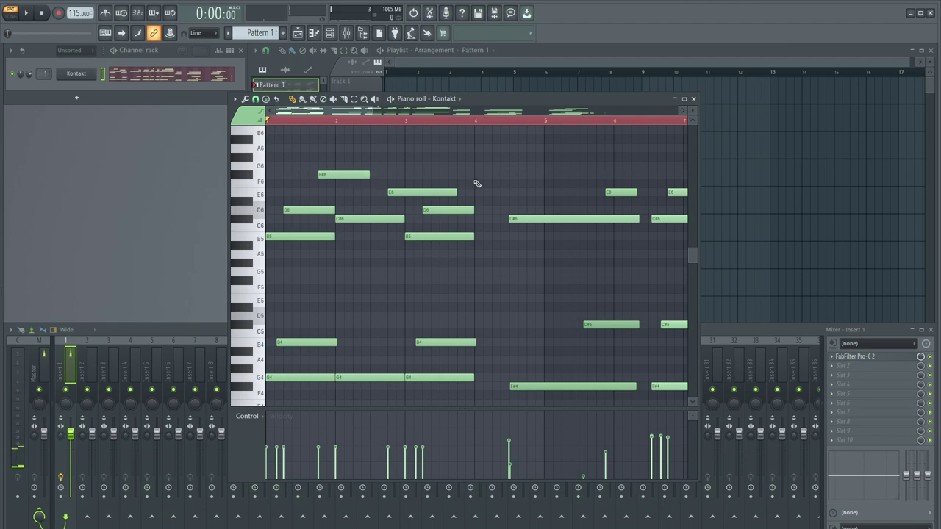
# - Add F#6 on bar 3's last beat and G4 and C#6 at bar 4's start, clearing the overlapping recorded notes
pyautogui.press('space')
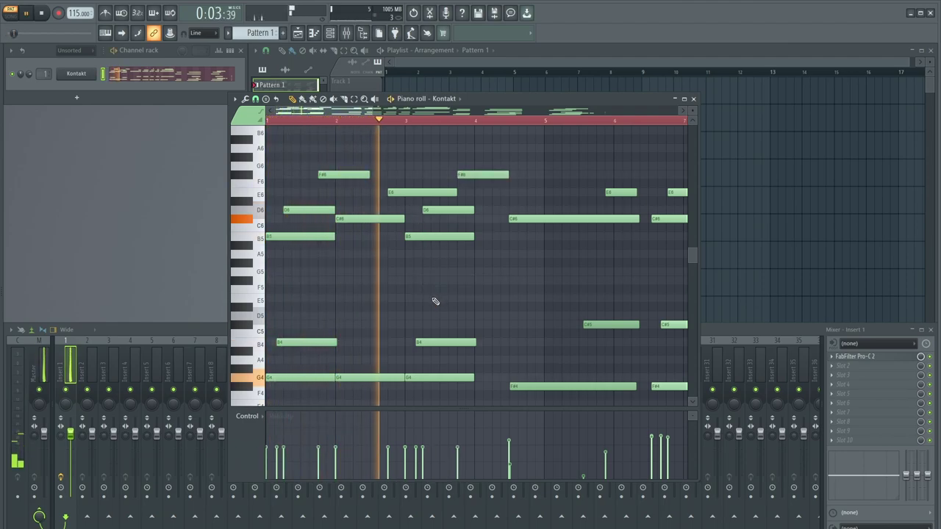
pyautogui.keyDown('ctrl'); pyautogui.scroll(-2, 433, 301); pyautogui.keyUp('ctrl')
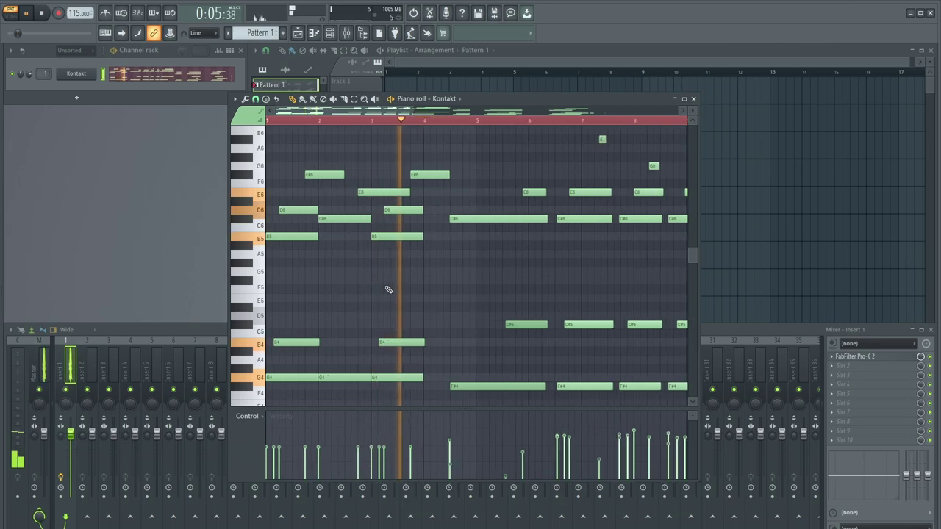
pyautogui.press('space')
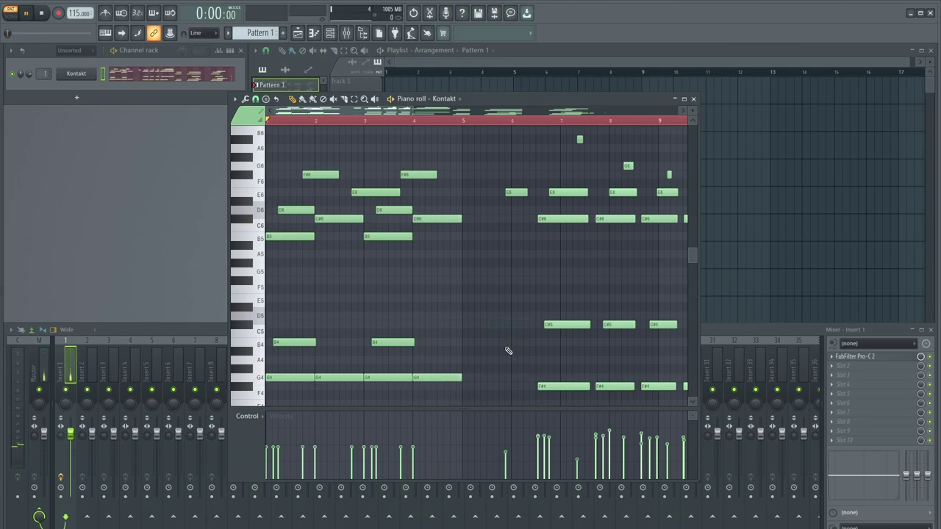
pyautogui.press('space')
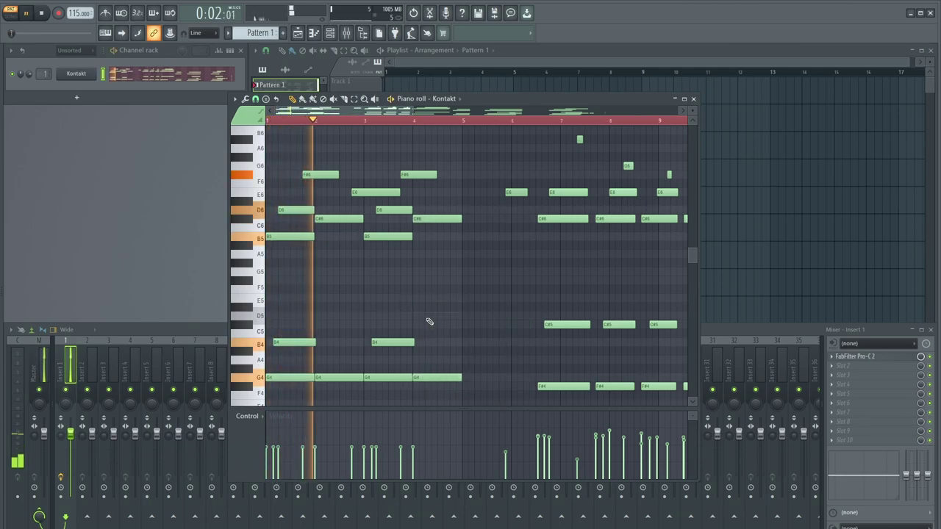
# - Try a D5 note in bar 2, remove it, and add C#5 notes halfway through bars 2 and 4
pyautogui.click(360, 315)
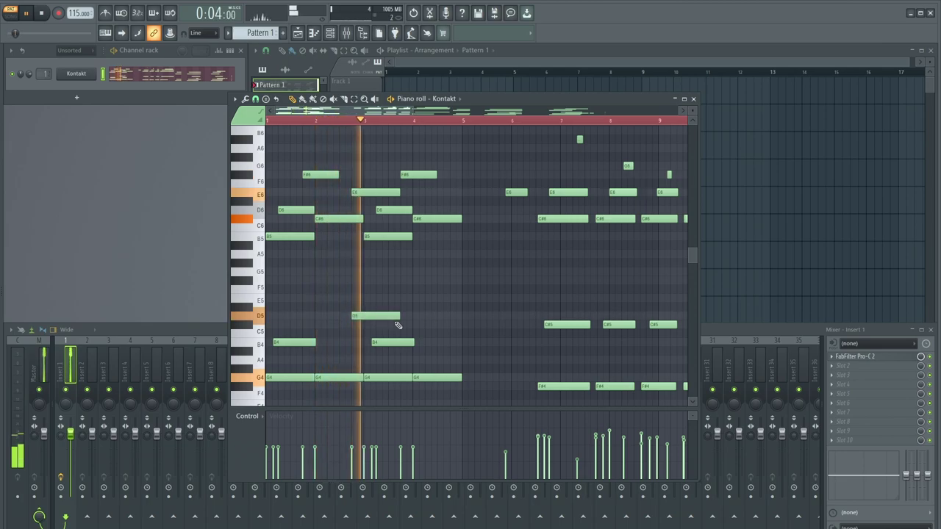
pyautogui.rightClick(394, 317)
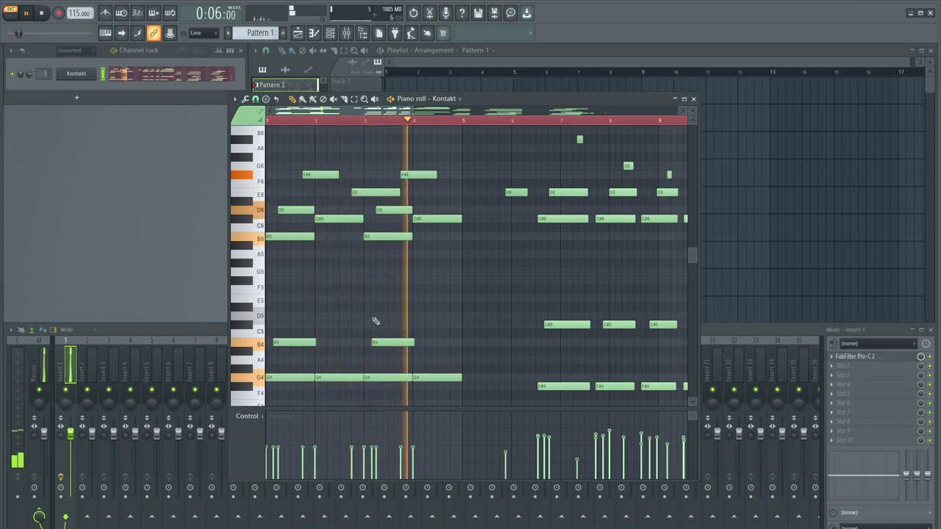
pyautogui.click(447, 324)
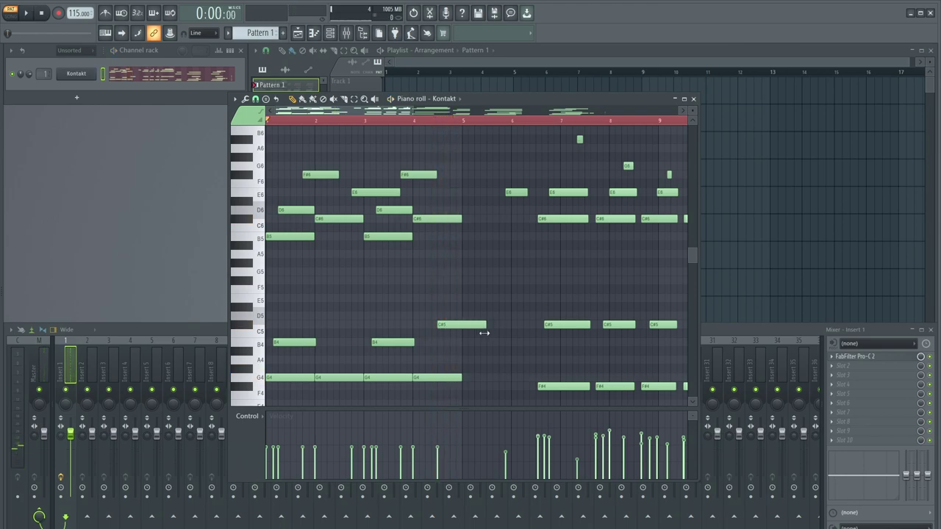
pyautogui.click(342, 324)
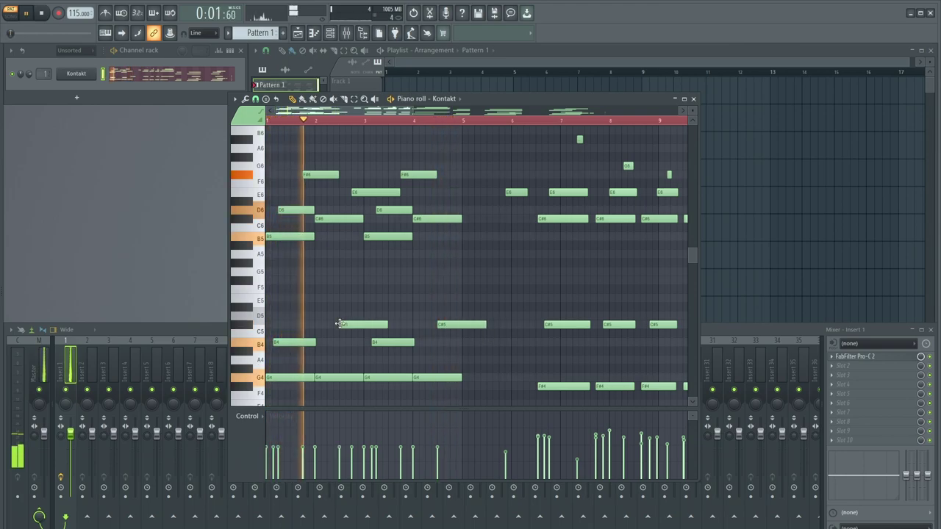
pyautogui.click(390, 307)
pyautogui.rightClick(392, 309)
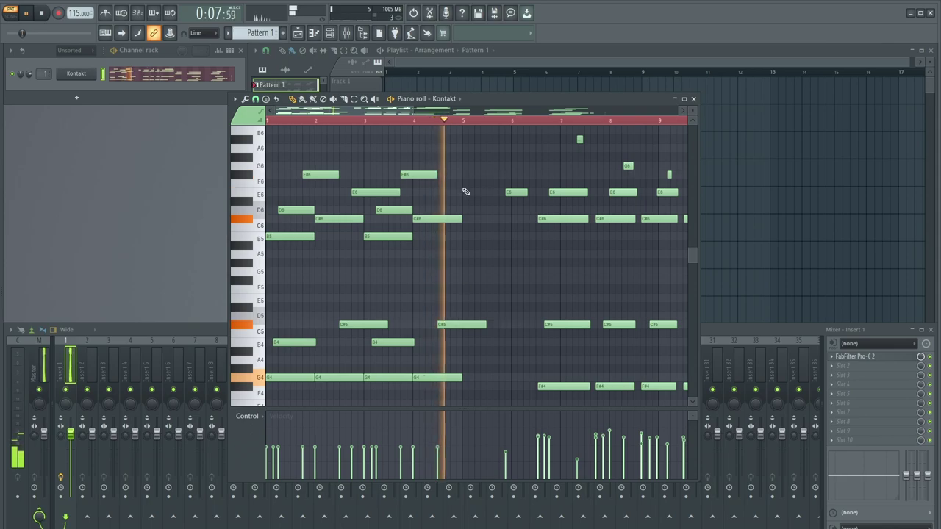
pyautogui.press('space')
# - Build a chord in bar 5 from E4, G5, G4 and B5, staggering G4 and B5 after the bar's start, and play it
pyautogui.scroll(-2, 472, 289)
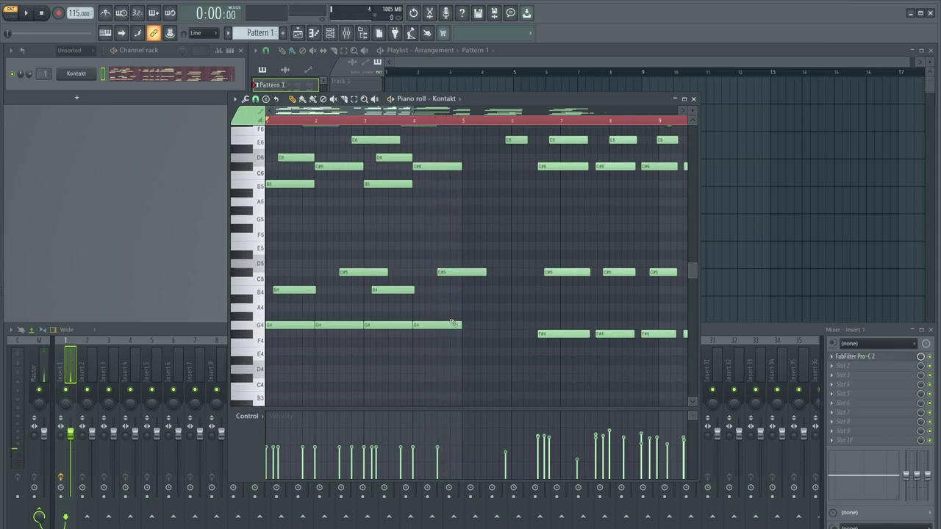
pyautogui.scroll(-2, 500, 317)
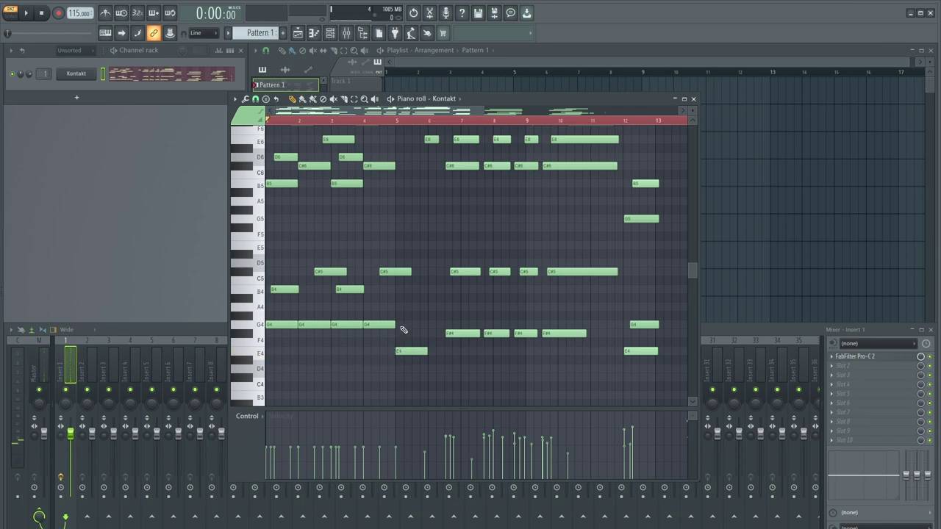
pyautogui.scroll(4, 409, 325)
pyautogui.click(409, 324)
pyautogui.scroll(-3, 410, 324)
pyautogui.scroll(1, 414, 328)
pyautogui.scroll(-2, 413, 328)
pyautogui.scroll(-2, 379, 320)
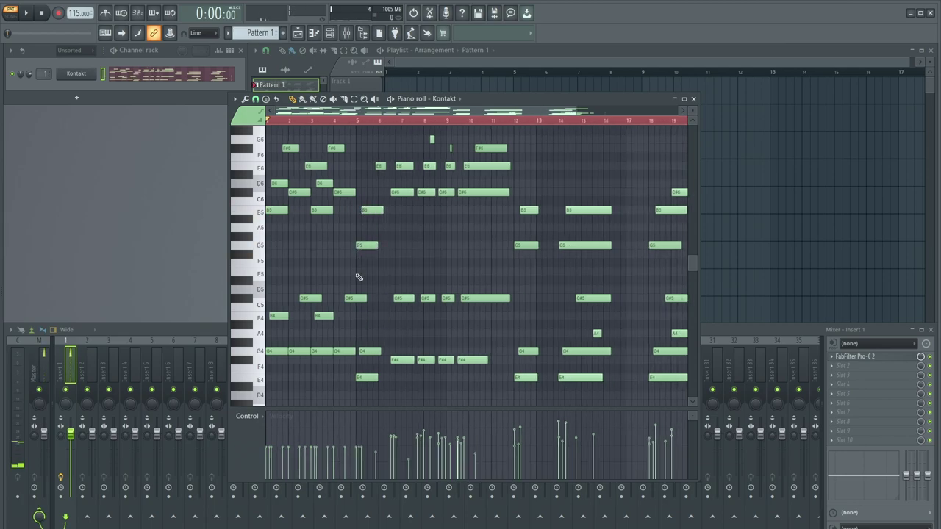
pyautogui.scroll(5, 359, 274)
pyautogui.press('space')
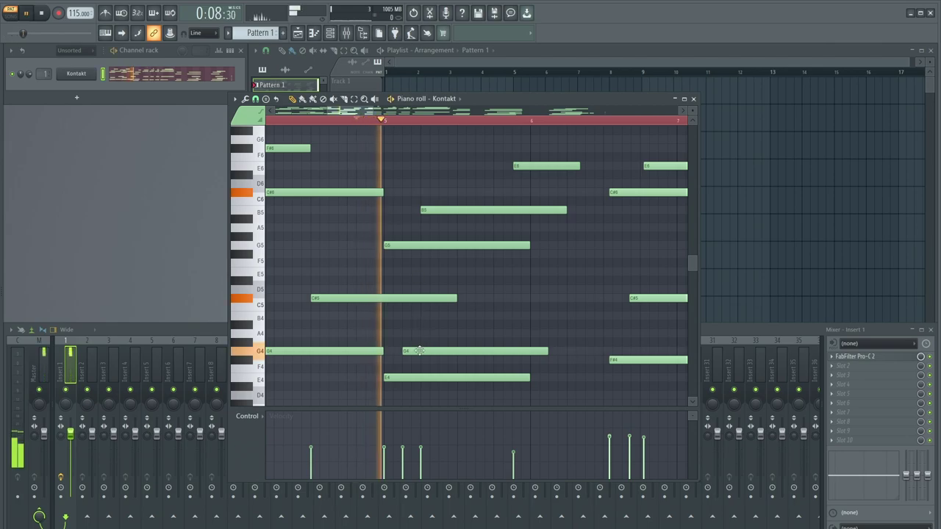
pyautogui.scroll(-4, 464, 330)
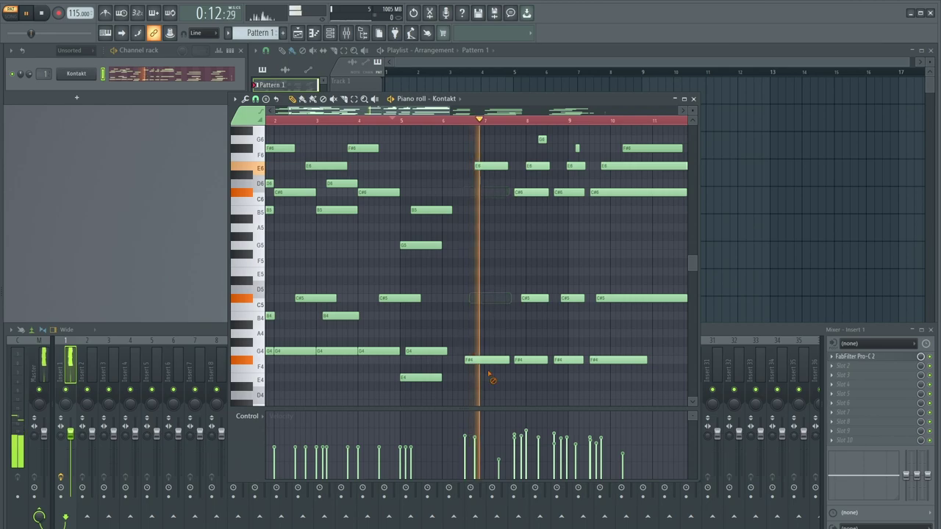
# - Delete the previously recorded notes between bars 6 and 12, and stop playback
pyautogui.scroll(-3, 453, 163)
pyautogui.rightClick(469, 140)
pyautogui.rightClick(467, 165)
pyautogui.rightClick(489, 166)
pyautogui.rightClick(492, 148)
pyautogui.rightClick(531, 147)
pyautogui.rightClick(529, 165)
pyautogui.rightClick(526, 192)
pyautogui.rightClick(515, 360)
pyautogui.rightClick(486, 359)
pyautogui.rightClick(489, 298)
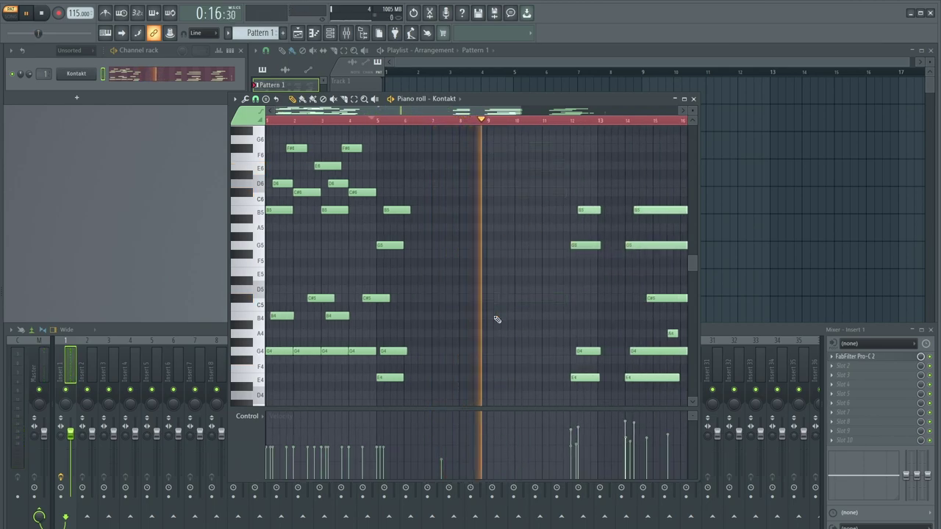
pyautogui.click(43, 14)
# - Delay bar 5's G4 note slightly off the grid while the pattern plays from the start
pyautogui.keyDown('ctrl'); pyautogui.scroll(6, 362, 291); pyautogui.keyUp('ctrl')
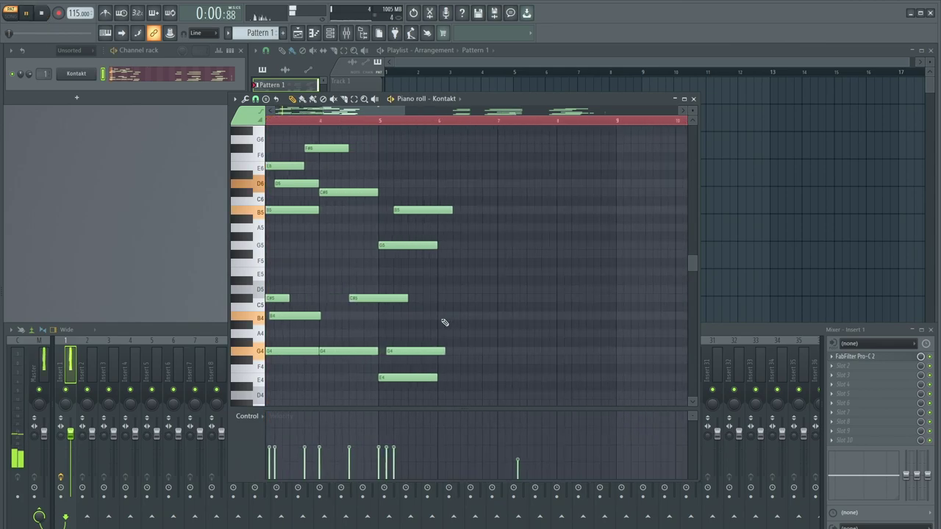
pyautogui.keyDown('ctrl'); pyautogui.scroll(-1, 412, 330); pyautogui.keyUp('ctrl')
pyautogui.keyDown('ctrl'); pyautogui.scroll(2, 412, 330); pyautogui.keyUp('ctrl')
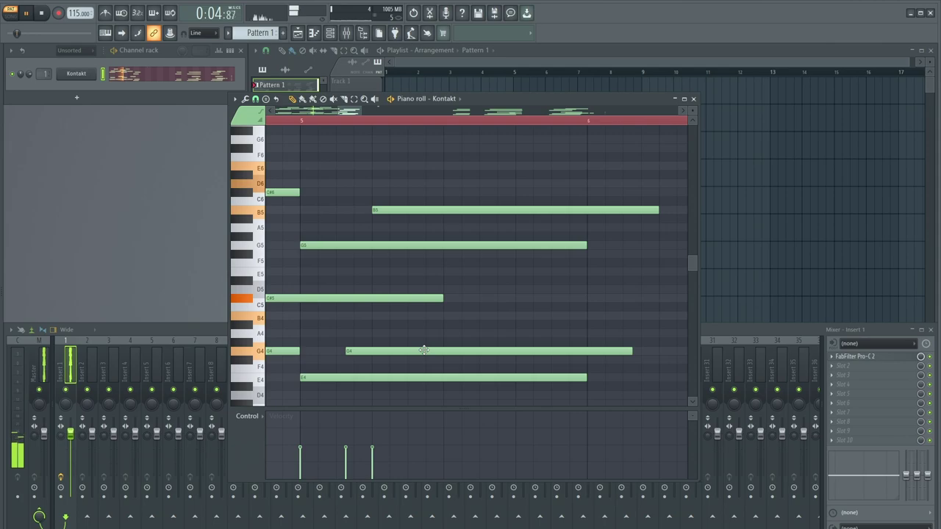
pyautogui.keyDown('ctrl'); pyautogui.scroll(-4, 491, 309); pyautogui.keyUp('ctrl')
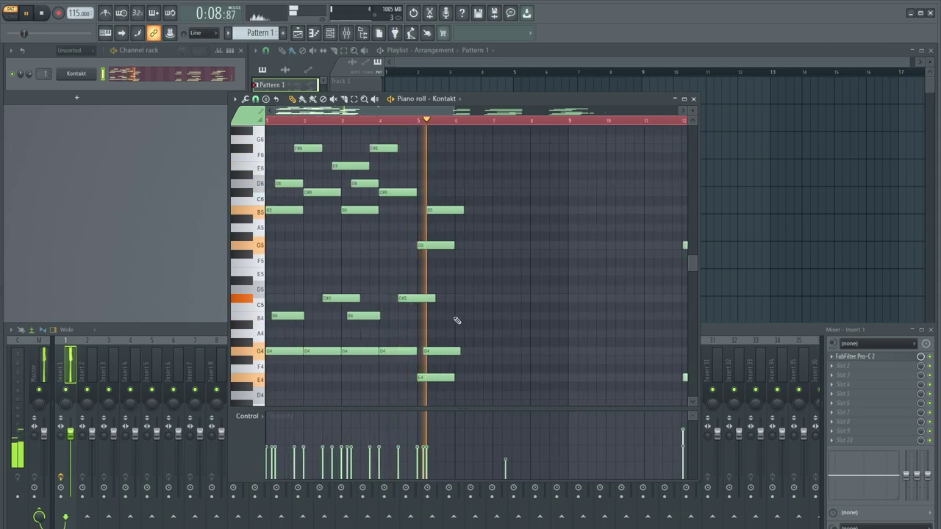
# - Remove the stray high note in bar 7, and add D6 on bar 5's last beat and C#6 at bar 6's start
pyautogui.keyDown('ctrl'); pyautogui.scroll(-1, 495, 301); pyautogui.keyUp('ctrl')
pyautogui.scroll(3, 475, 153)
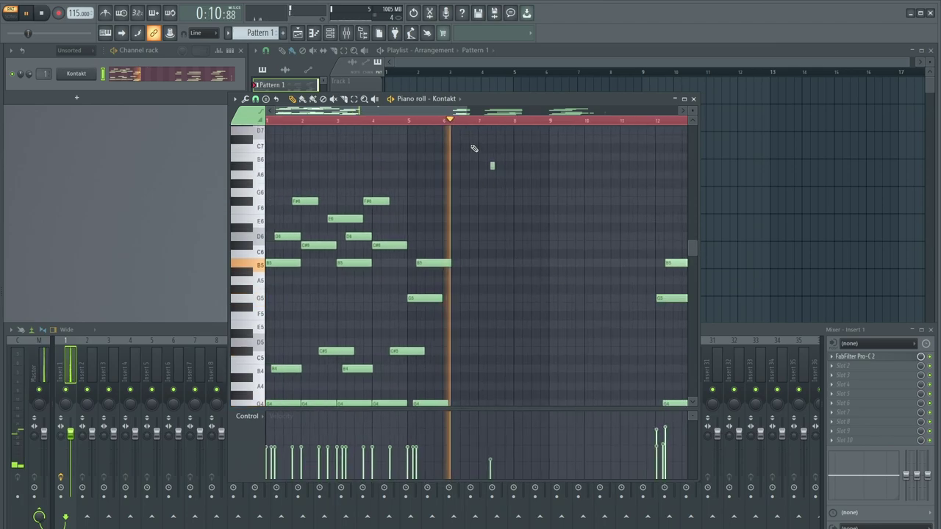
pyautogui.scroll(-2, 449, 225)
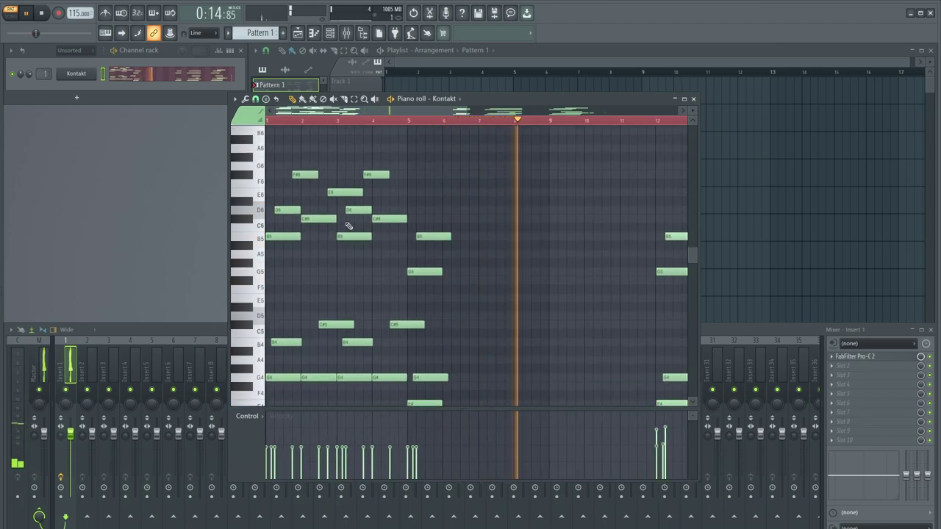
pyautogui.click(435, 211)
pyautogui.click(444, 219)
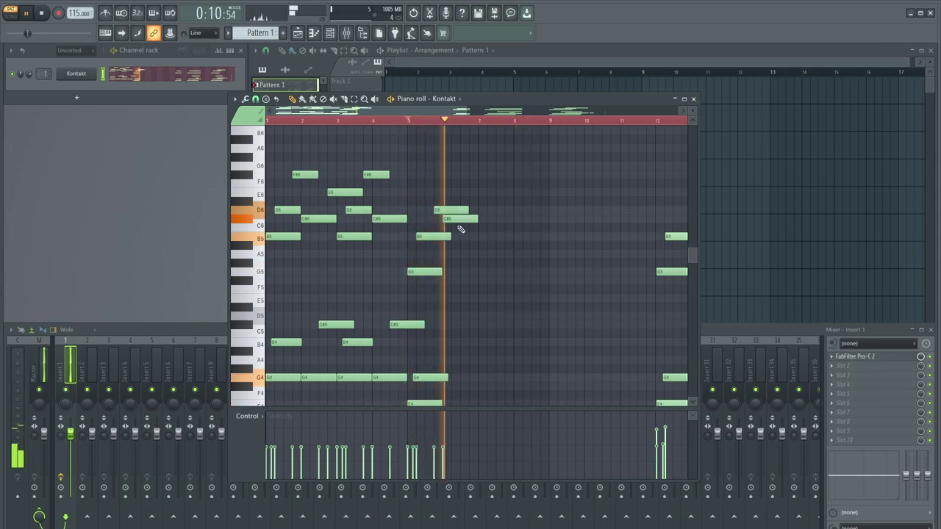
# - Add a one-bar E4 note at the start of bar 6 and play the part from bar 5
pyautogui.scroll(-3, 456, 226)
pyautogui.press('space')
pyautogui.keyDown('ctrl'); pyautogui.scroll(1, 457, 364); pyautogui.keyUp('ctrl')
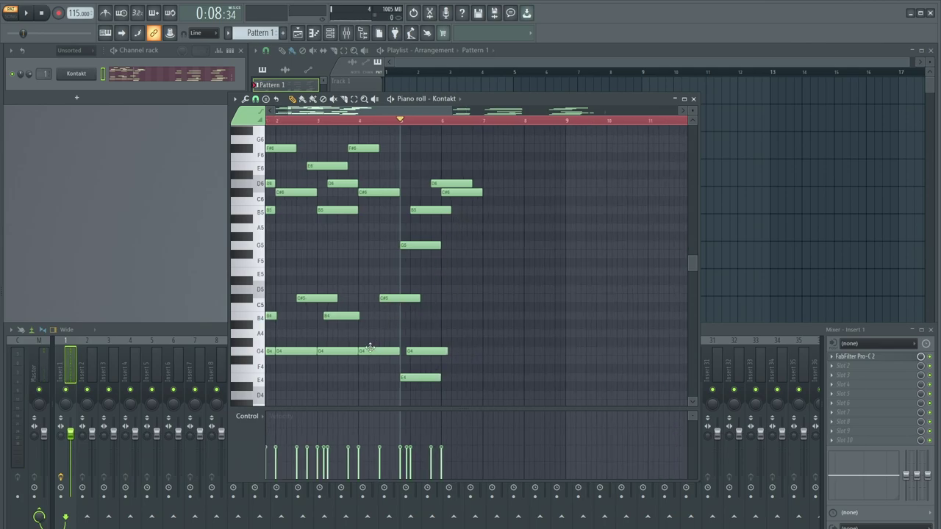
pyautogui.click(451, 377)
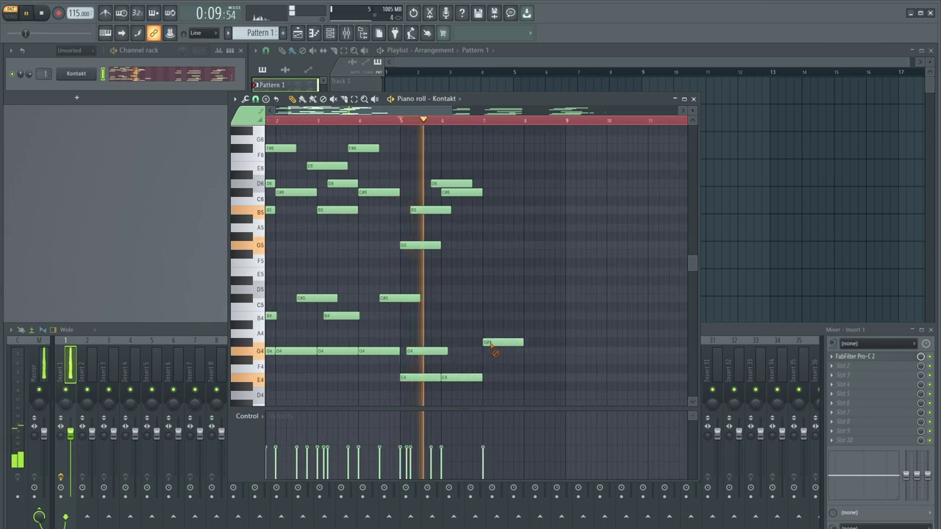
# - Add A4 midway through bar 6, one-bar E4 notes at bars 7 and 8, and G4 slightly after bar 7's start
pyautogui.click(465, 334)
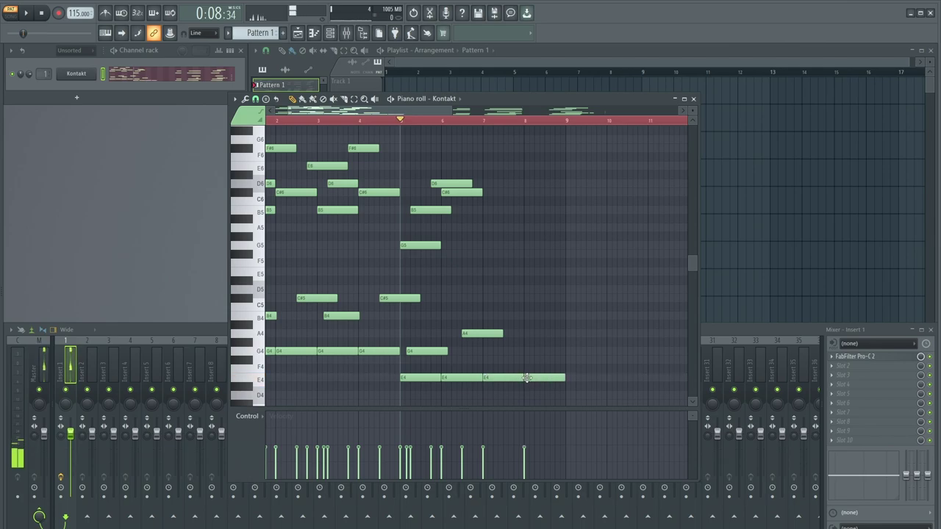
pyautogui.scroll(3, 441, 352)
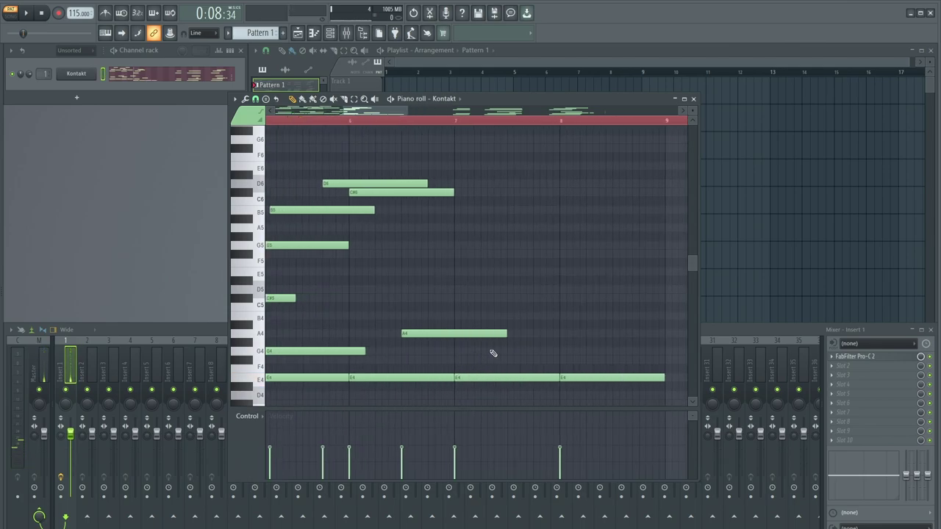
pyautogui.scroll(-1, 492, 354)
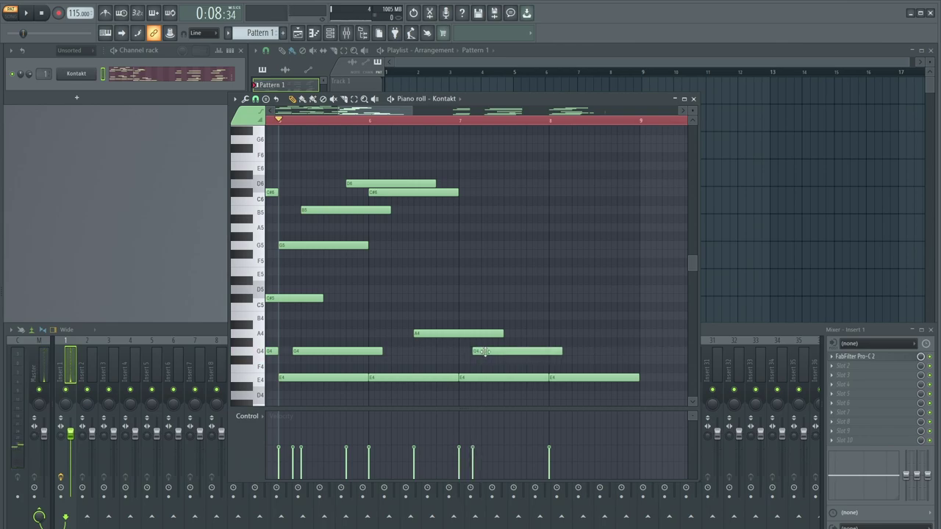
# - Add G5 at bar 7's start and B5 on its second beat, and play the part from bar 5
pyautogui.scroll(3, 485, 351)
pyautogui.scroll(-3, 485, 352)
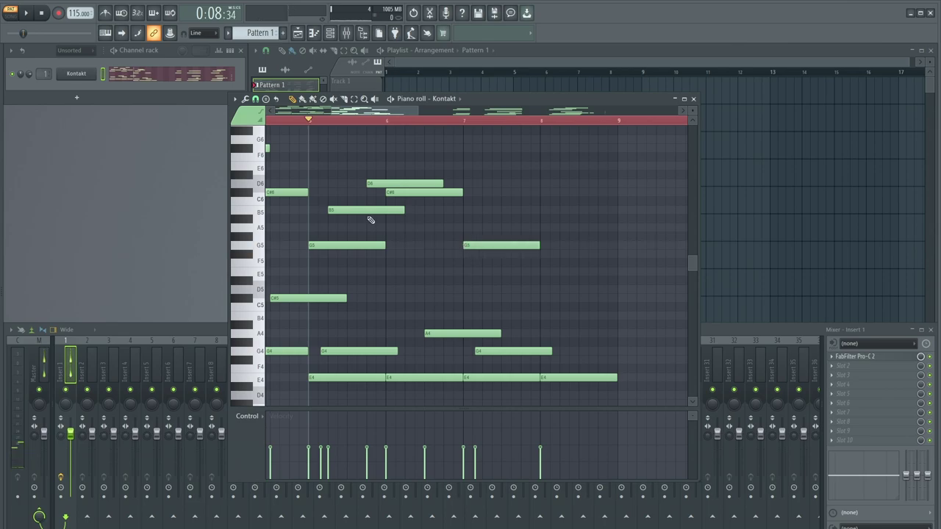
pyautogui.press('space')
pyautogui.click(484, 211)
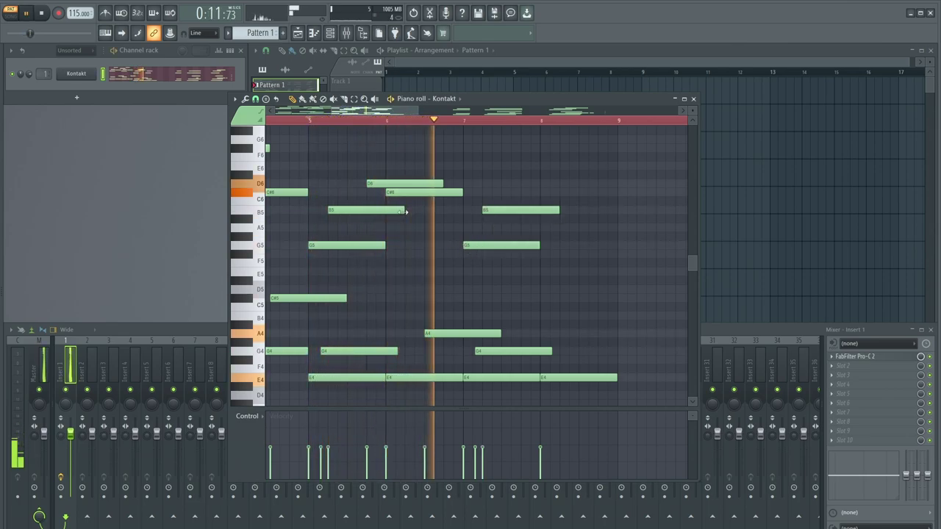
pyautogui.scroll(-2, 616, 277)
pyautogui.scroll(-1, 616, 277)
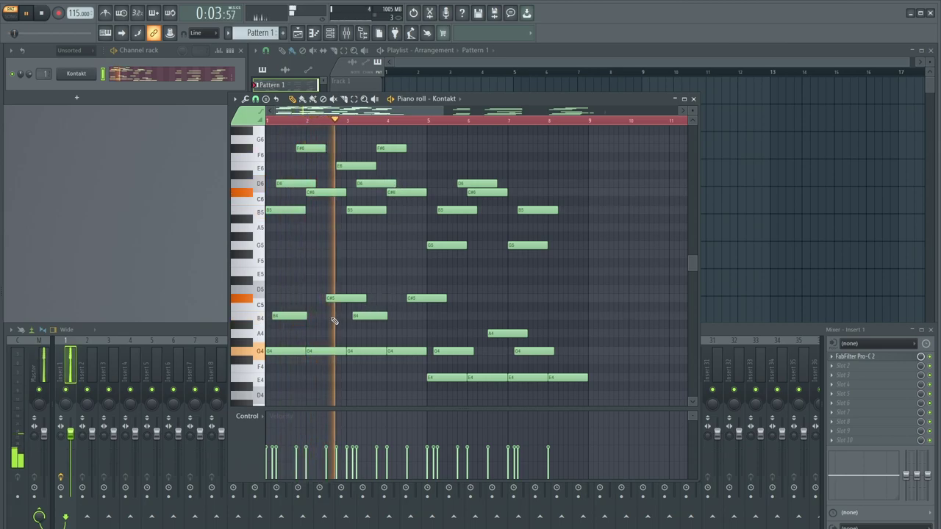
# - Lengthen the B4 notes in bars 1 and 3, and extend both F#6 notes to one bar each
pyautogui.moveTo(305, 318); pyautogui.dragTo(317, 317)
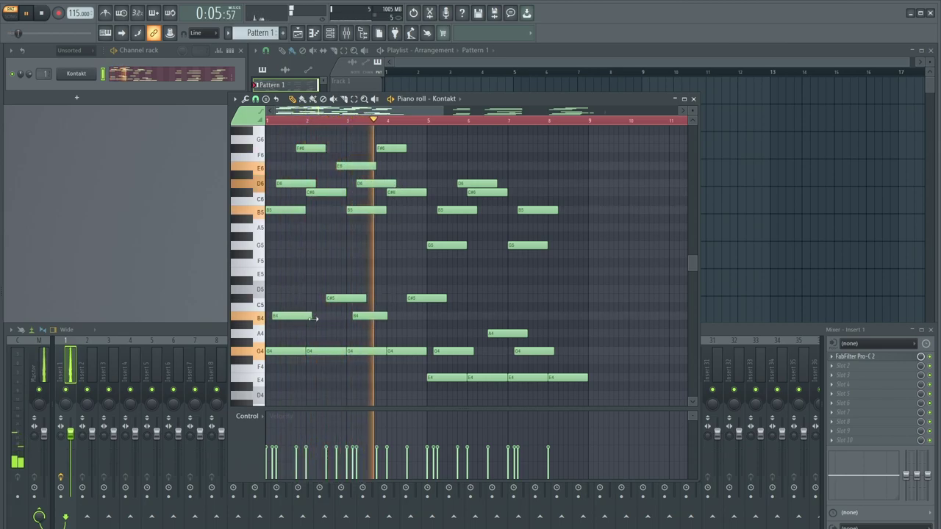
pyautogui.moveTo(386, 316); pyautogui.dragTo(393, 316)
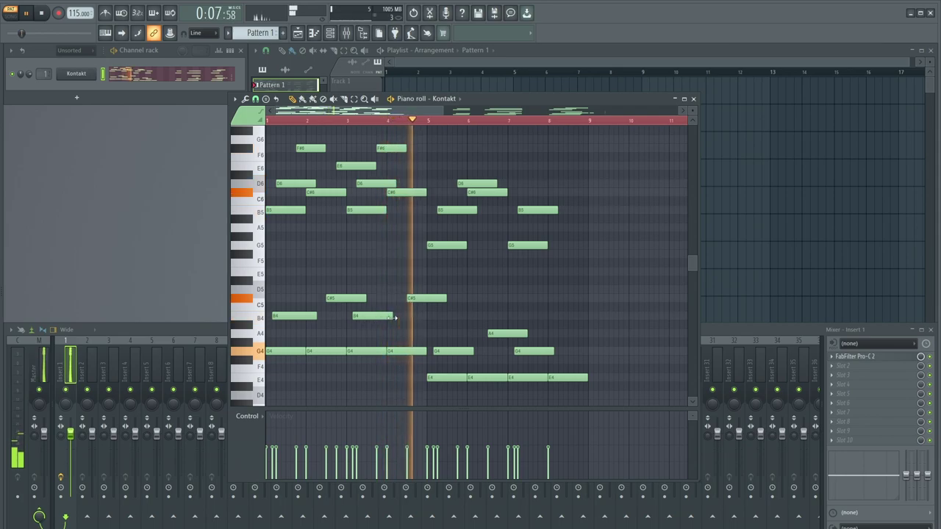
pyautogui.moveTo(412, 150); pyautogui.dragTo(416, 149)
pyautogui.moveTo(325, 150); pyautogui.dragTo(336, 149)
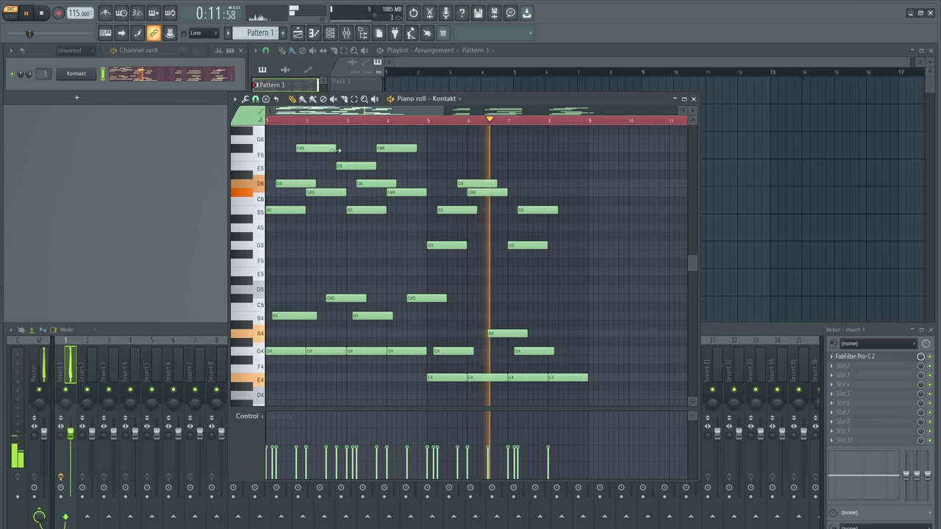
# - Add a one-bar D6 note, shift it to bar 7's last beat, and stop playback
pyautogui.scroll(-2, 411, 248)
pyautogui.scroll(1, 412, 247)
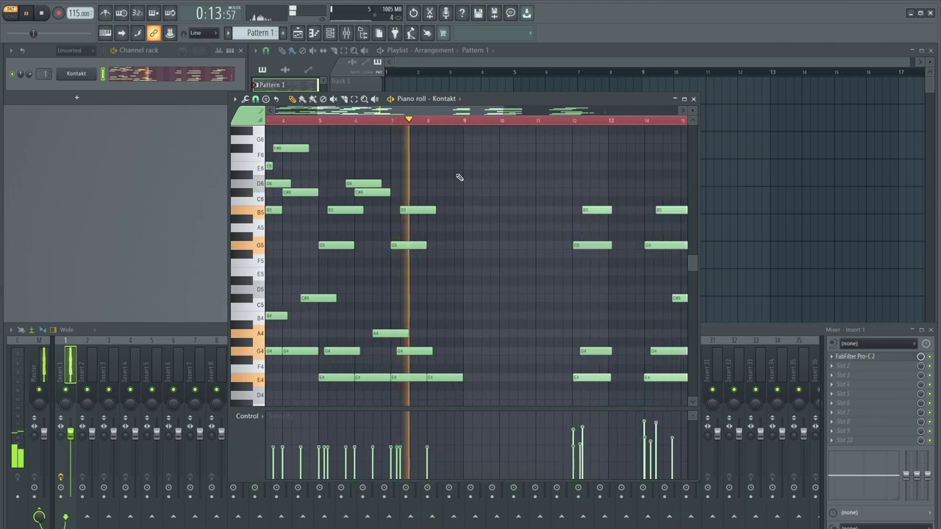
pyautogui.click(431, 184)
pyautogui.scroll(2, 383, 204)
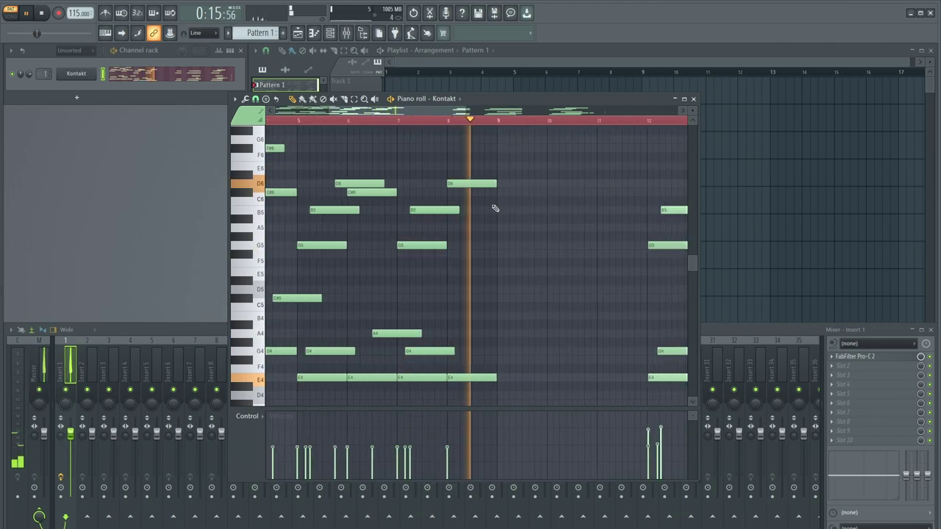
pyautogui.scroll(-1, 512, 210)
pyautogui.moveTo(474, 183); pyautogui.dragTo(464, 186)
pyautogui.press('space')
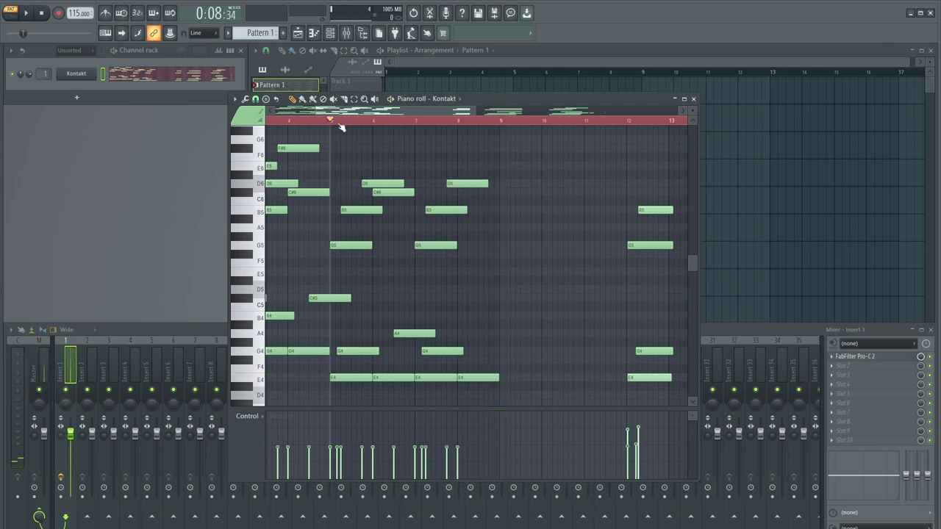
# - Add a one-bar C#6 note at the start of bar 8 while playing from bar 5
pyautogui.press('space')
pyautogui.click(460, 193)
pyautogui.click(485, 219)
pyautogui.rightClick(504, 221)
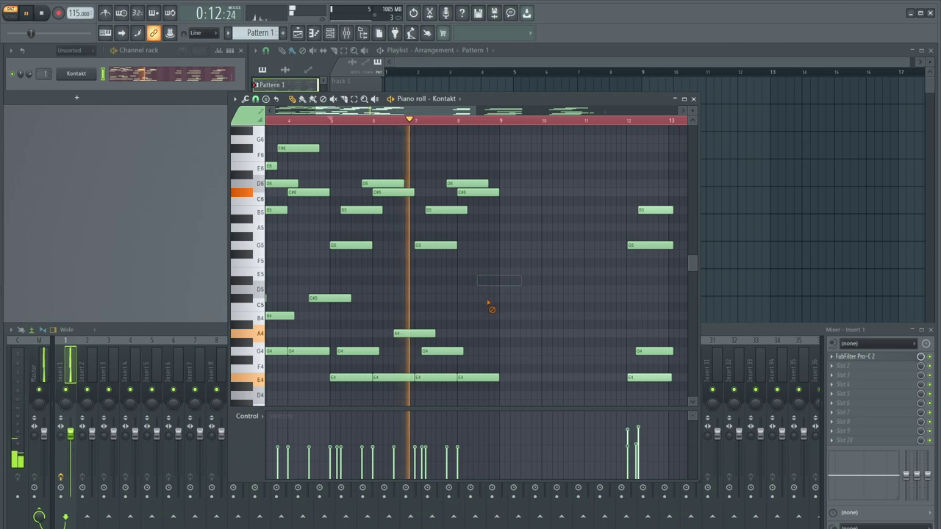
# - Lengthen bar 6's A4 to the start of bar 8, and bar 5's G4 to just past the A4's start
pyautogui.scroll(10, 458, 373)
pyautogui.scroll(-8, 415, 362)
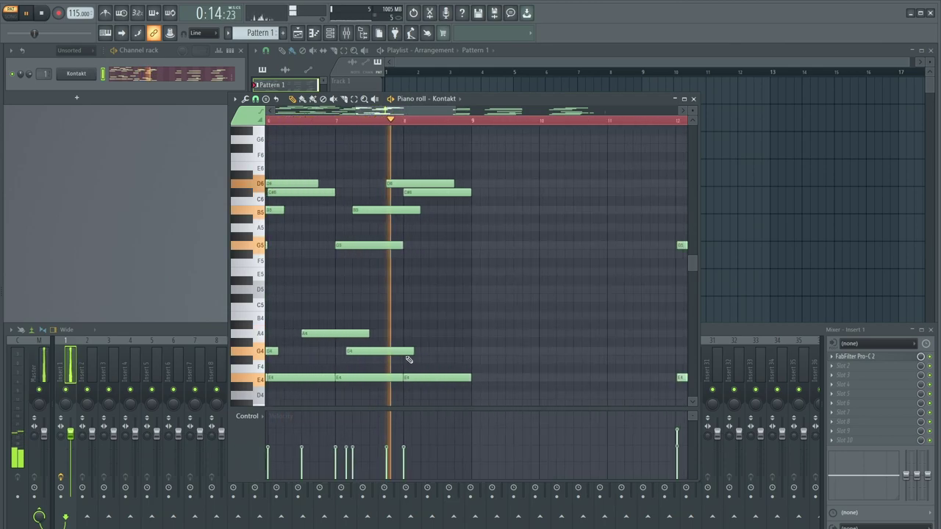
pyautogui.scroll(-4, 512, 331)
pyautogui.scroll(3, 472, 337)
pyautogui.moveTo(405, 334); pyautogui.dragTo(418, 334)
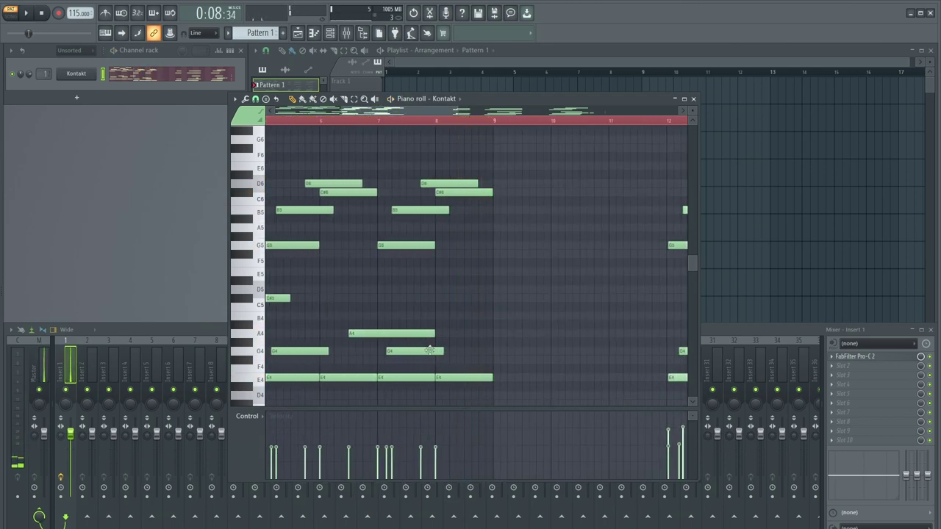
pyautogui.scroll(-3, 531, 326)
pyautogui.scroll(-2, 563, 315)
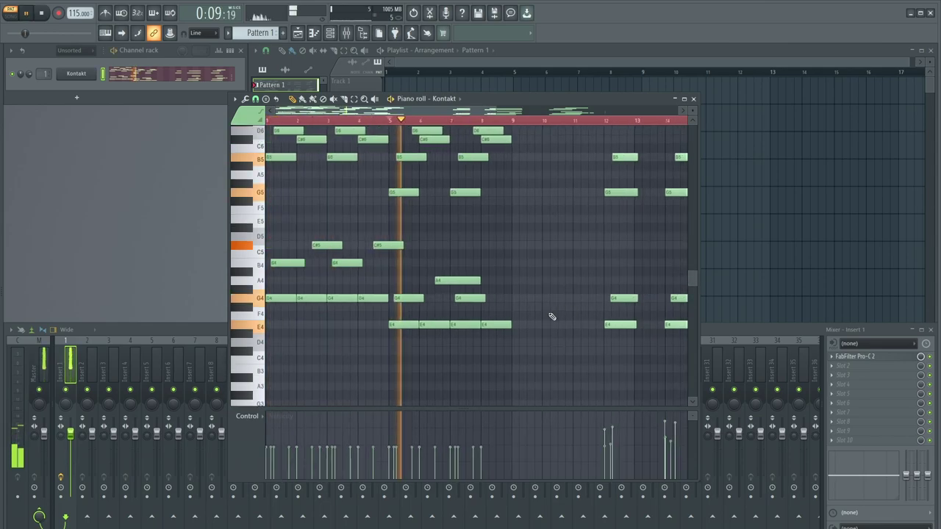
pyautogui.scroll(3, 497, 313)
pyautogui.moveTo(365, 298); pyautogui.dragTo(387, 298)
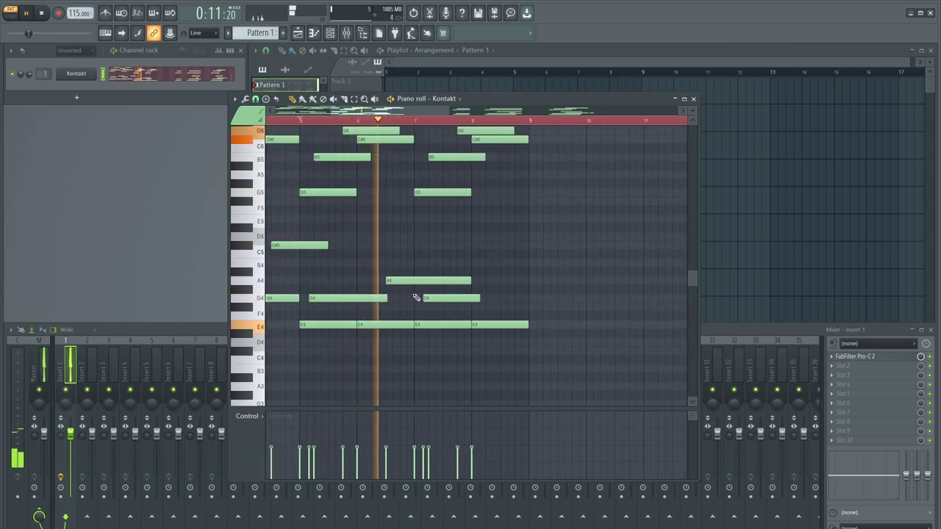
pyautogui.moveTo(470, 281)
pyautogui.mouseDown()
pyautogui.moveTo(501, 297)
pyautogui.moveTo(473, 298)
pyautogui.moveTo(472, 280)
pyautogui.mouseUp()
# - Delete all leftover recorded notes from bar 12 onward
pyautogui.scroll(-3, 518, 301)
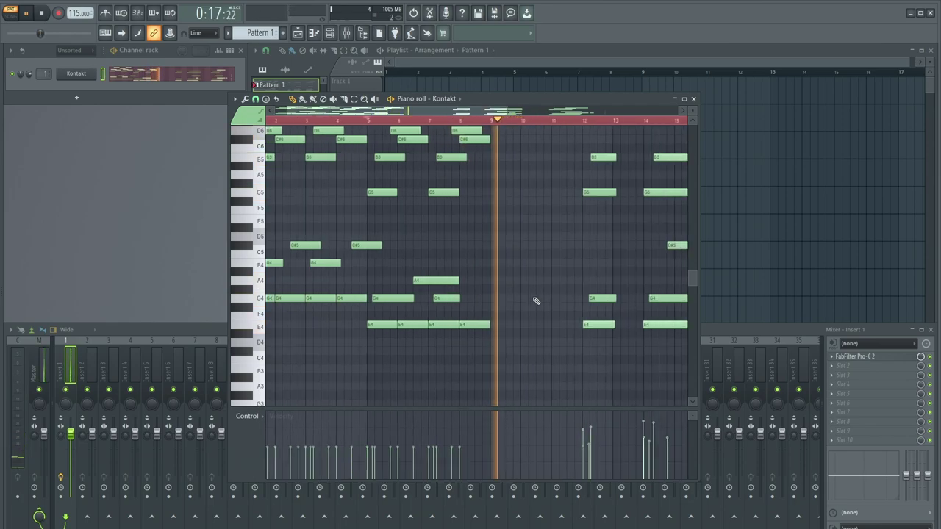
pyautogui.scroll(-5, 566, 301)
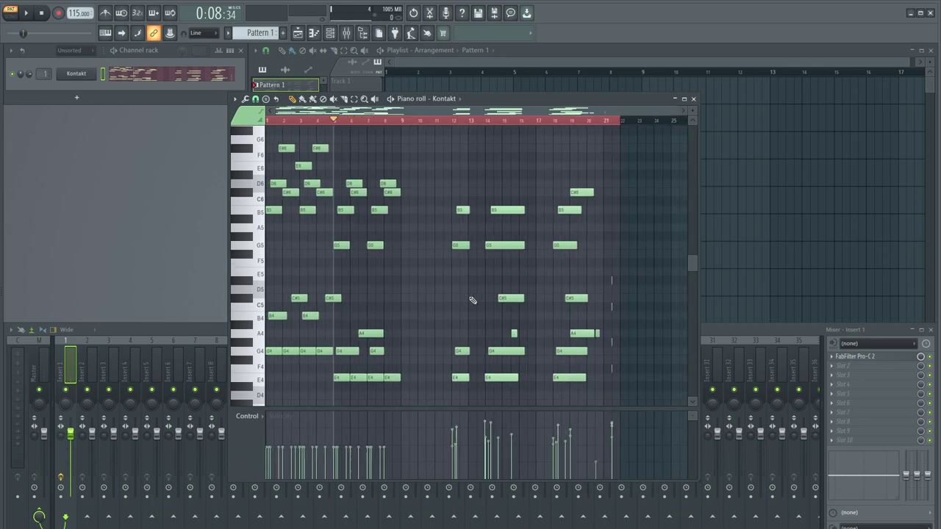
pyautogui.moveTo(447, 358); pyautogui.dragTo(651, 103)
pyautogui.press('Delete')
# - Return to the Draw tool with no notes selected and play the eight-bar part from the start
pyautogui.hotkey('ctrl', 'a')
pyautogui.scroll(5, 580, 288)
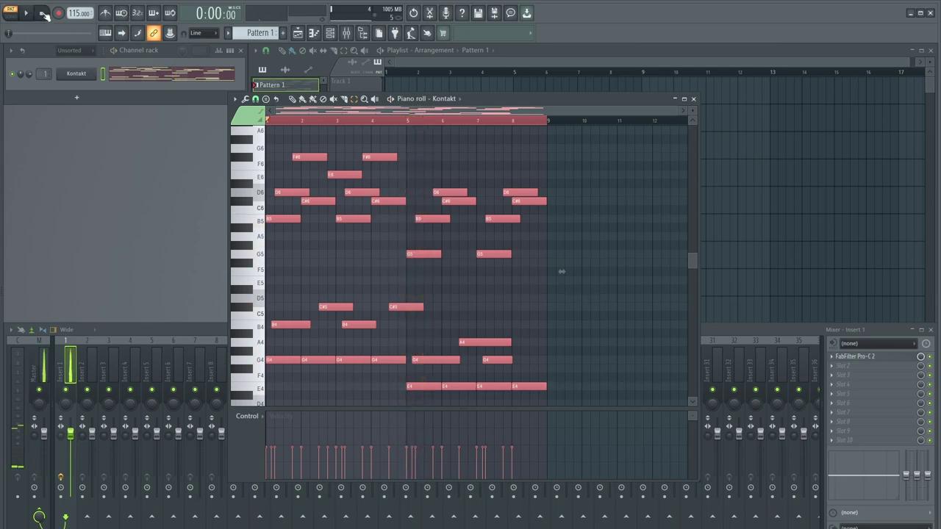
pyautogui.click(292, 99)
pyautogui.click(403, 156)
pyautogui.rightClick(403, 155)
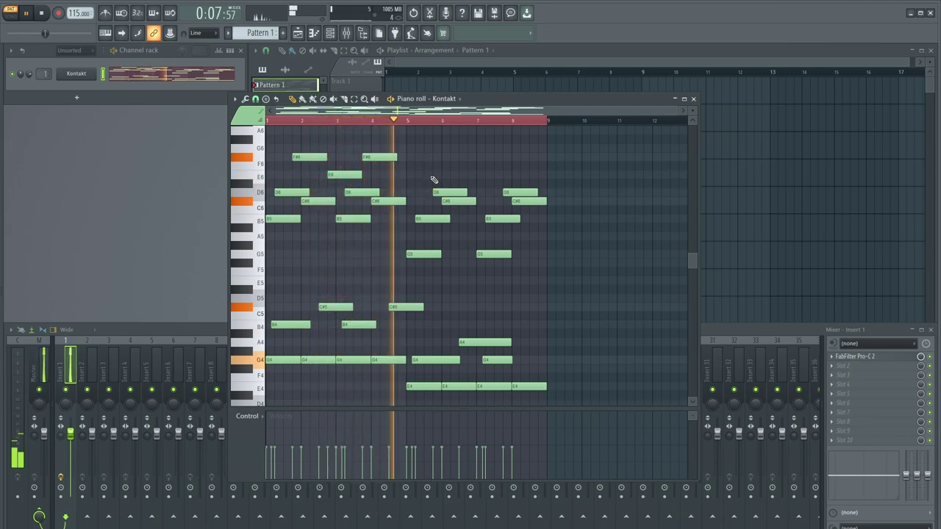
# - Duplicate the whole eight-bar part, align the copy to start exactly at bar 9, and deselect the notes
pyautogui.scroll(-2, 434, 242)
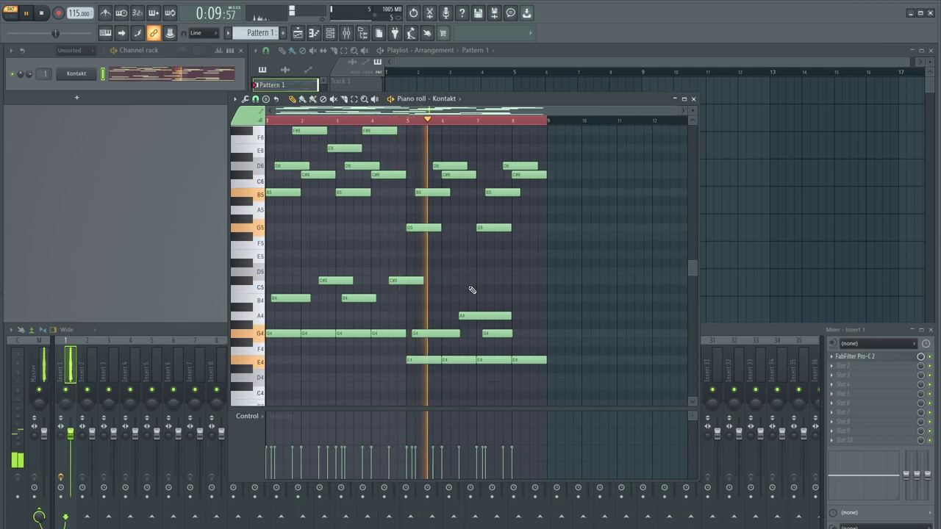
pyautogui.scroll(-2, 472, 289)
pyautogui.hotkey('ctrl', 'a')
pyautogui.hotkey('ctrl', 'b')
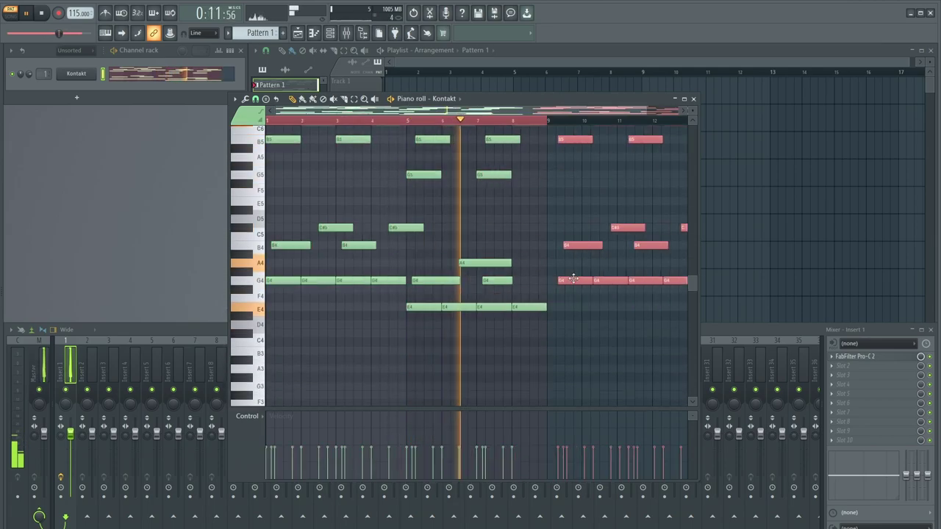
pyautogui.scroll(5, 562, 278)
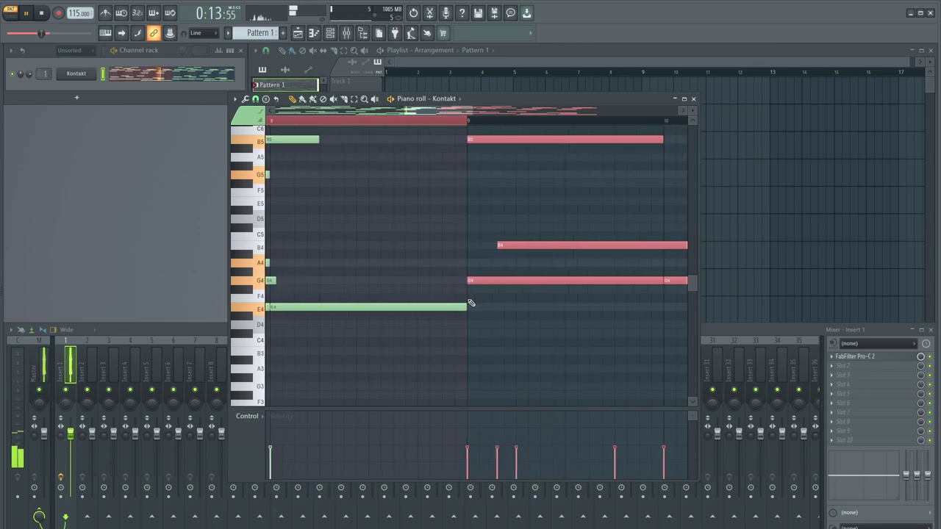
pyautogui.scroll(-5, 473, 302)
pyautogui.hotkey('ctrl', 'a')
pyautogui.hotkey('ctrl', 'd')
# - Add one-bar E5 notes half a beat before bar 11 and on the last beat of bar 12
pyautogui.scroll(-3, 483, 254)
pyautogui.scroll(4, 500, 269)
pyautogui.scroll(3, 472, 297)
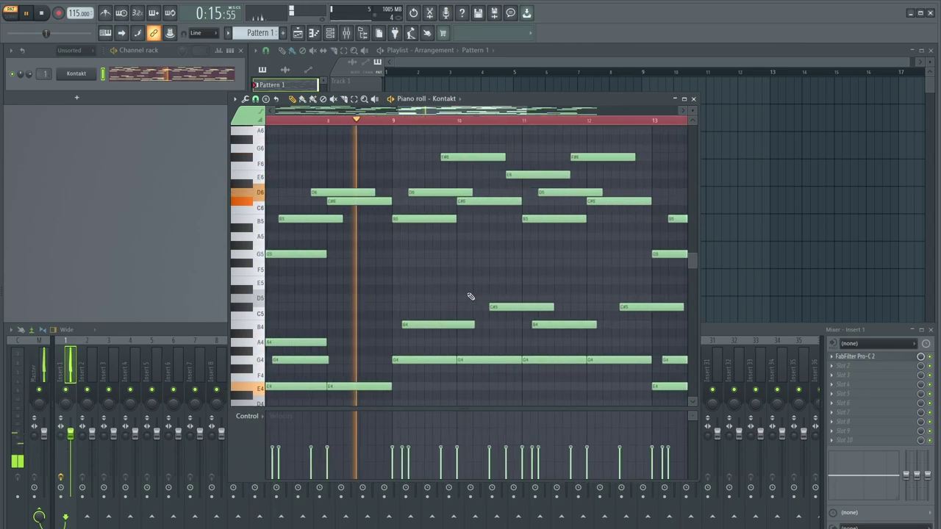
pyautogui.scroll(-4, 399, 258)
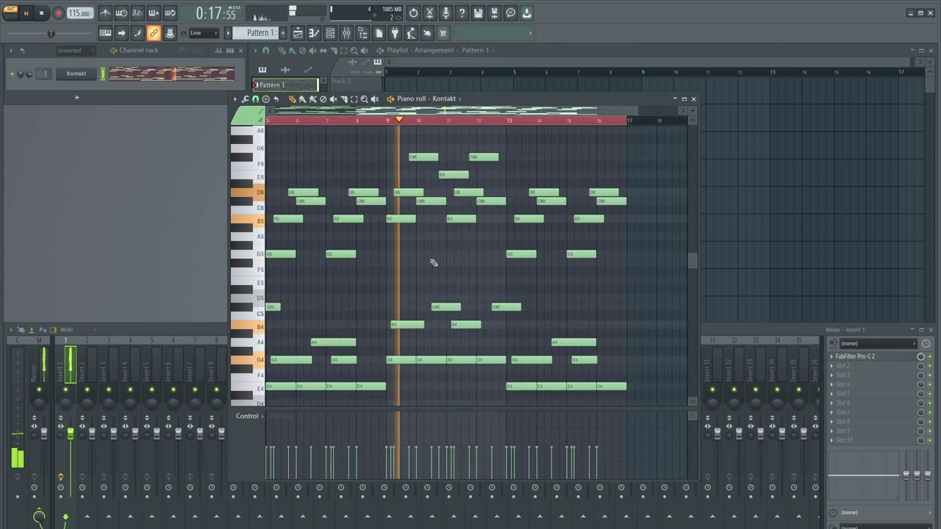
pyautogui.scroll(2, 444, 265)
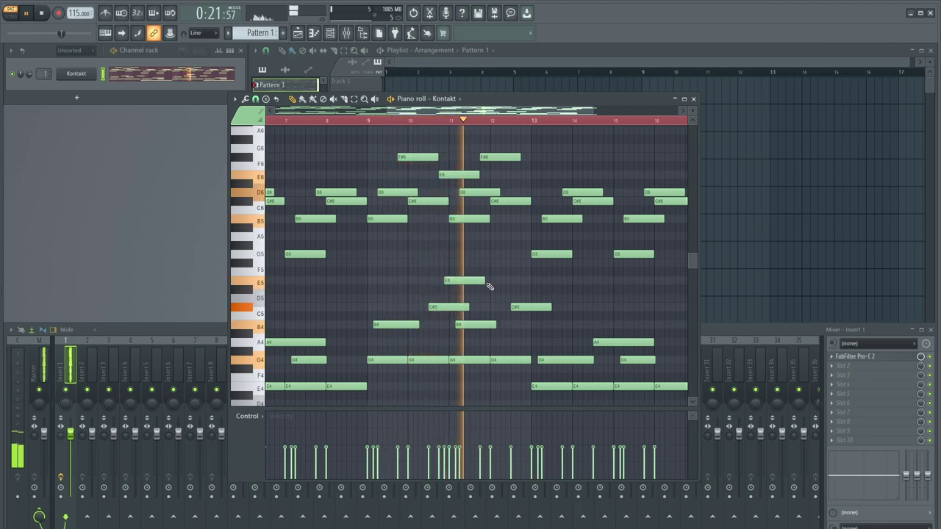
pyautogui.scroll(2, 459, 289)
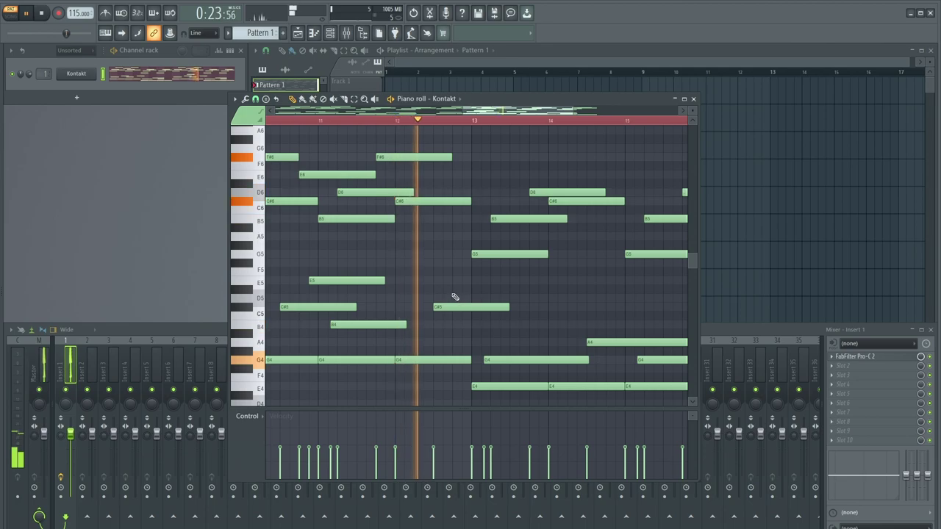
pyautogui.scroll(-4, 401, 307)
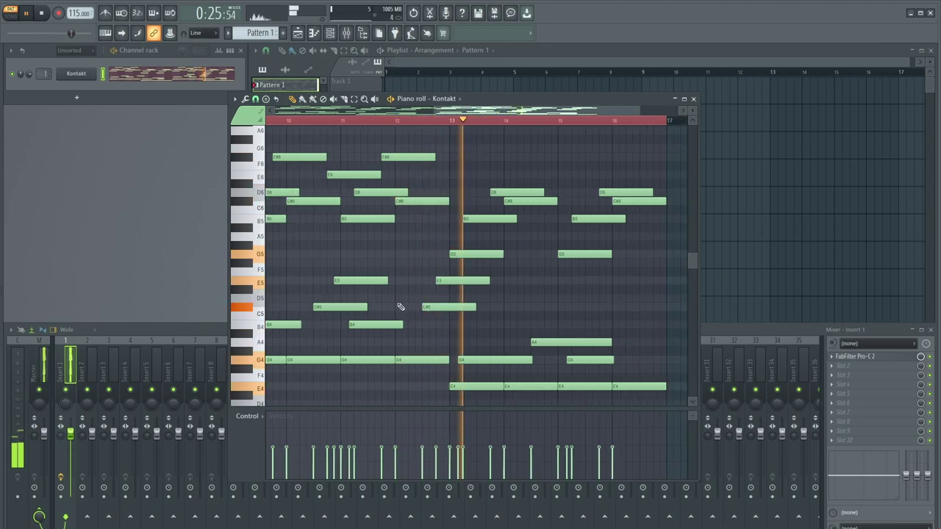
# - Add one-bar C#5 and E5 notes late in bar 14, play from bar 13, and nudge the E5 slightly earlier
pyautogui.scroll(3, 593, 323)
pyautogui.scroll(-1, 565, 322)
pyautogui.scroll(3, 565, 321)
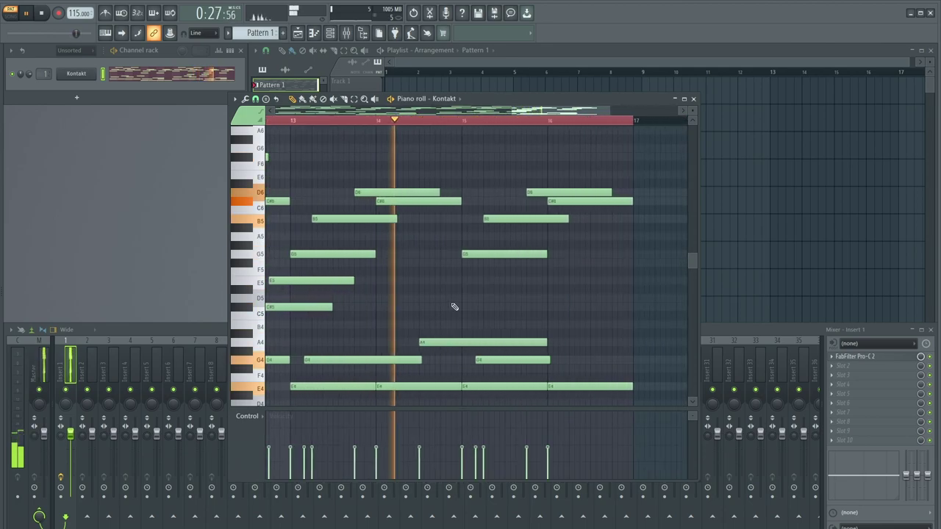
pyautogui.click(296, 121)
pyautogui.moveTo(450, 282); pyautogui.dragTo(461, 281)
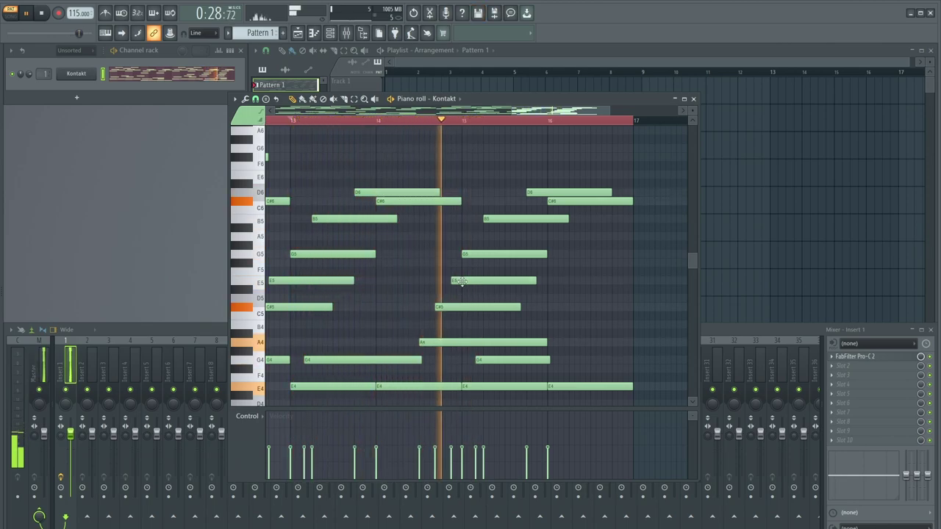
pyautogui.moveTo(461, 282); pyautogui.dragTo(458, 281)
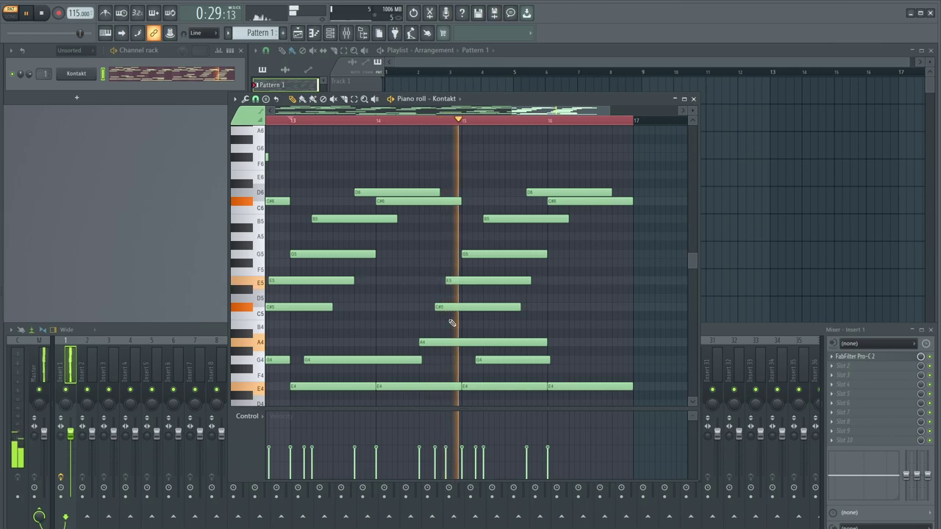
# - Move bar 14's C#5 to the last beat and its E5 to half a beat before bar 15, replaying from bar 13
pyautogui.press('space')
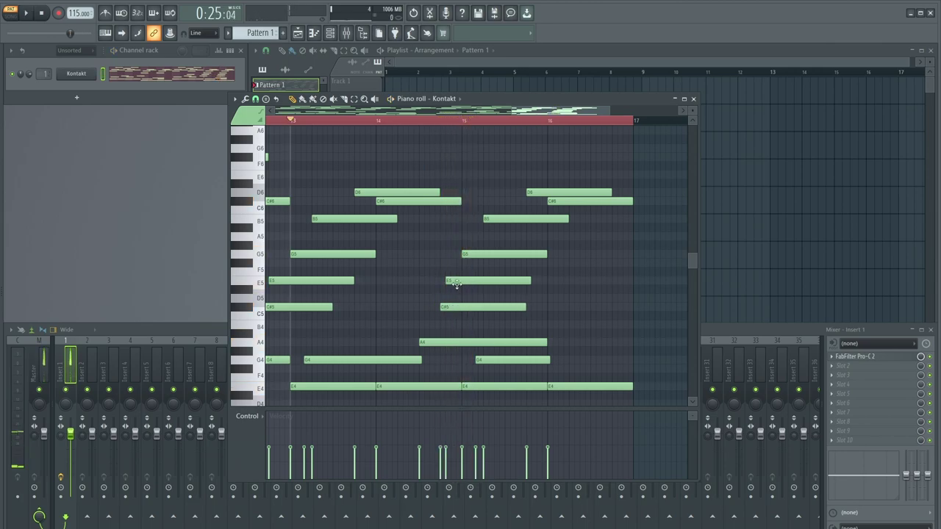
pyautogui.press('space')
pyautogui.moveTo(455, 285); pyautogui.dragTo(463, 281)
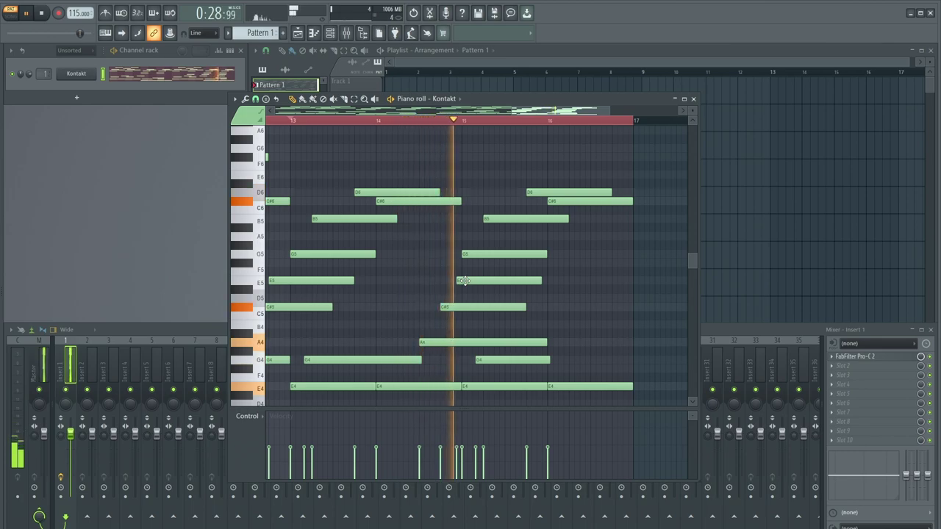
pyautogui.press('space')
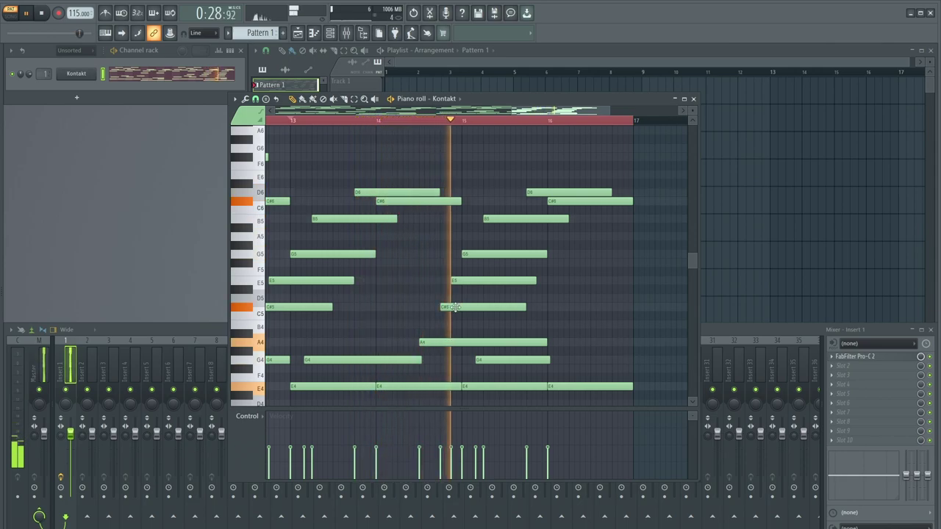
# - Replay from bar 13 and add a one-bar C#5 note on the third beat of bar 16
pyautogui.press('space')
pyautogui.press('space')
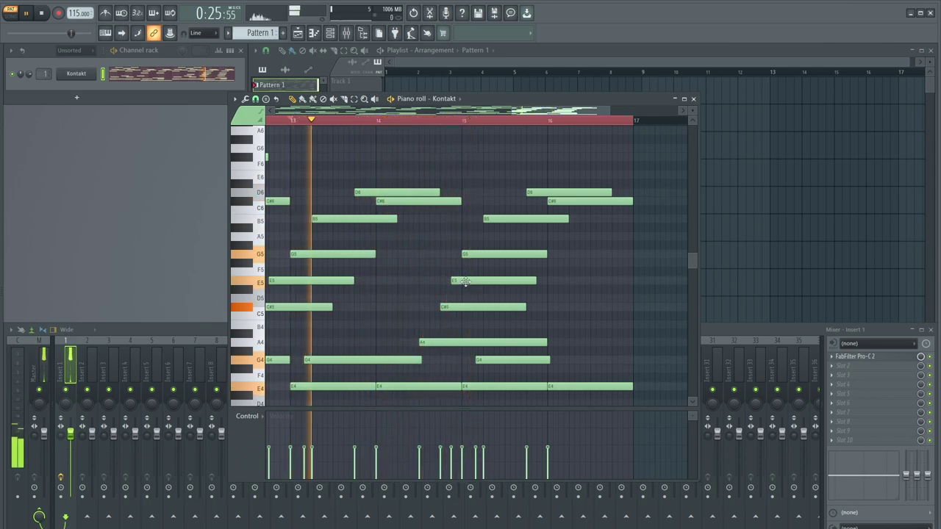
pyautogui.scroll(3, 465, 285)
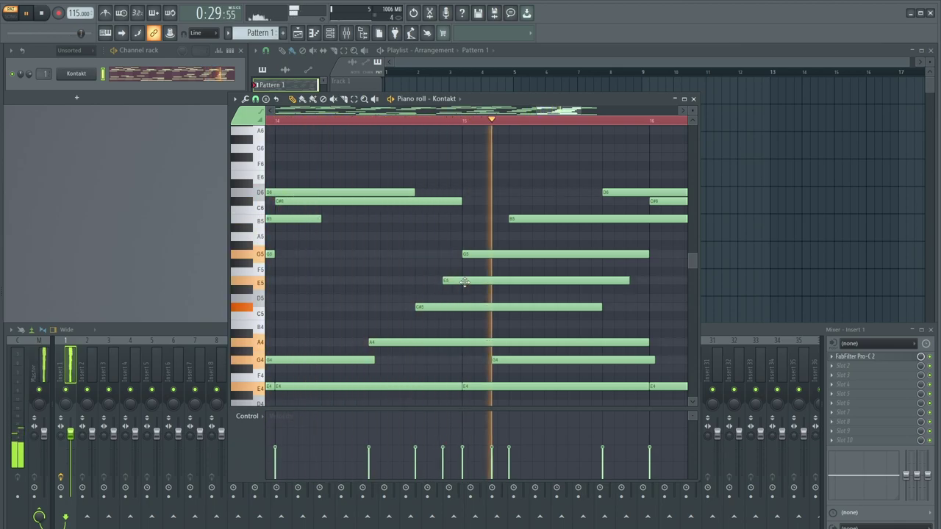
pyautogui.scroll(-3, 465, 284)
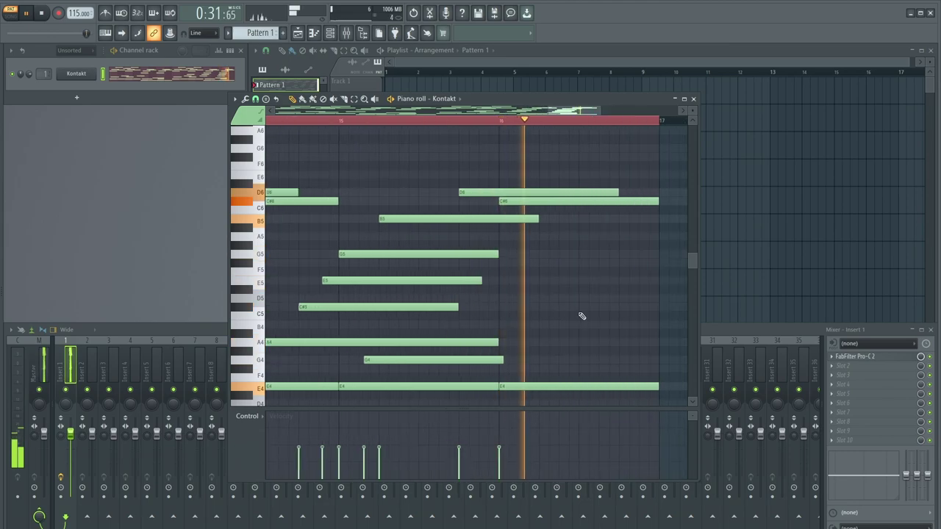
pyautogui.scroll(-5, 375, 258)
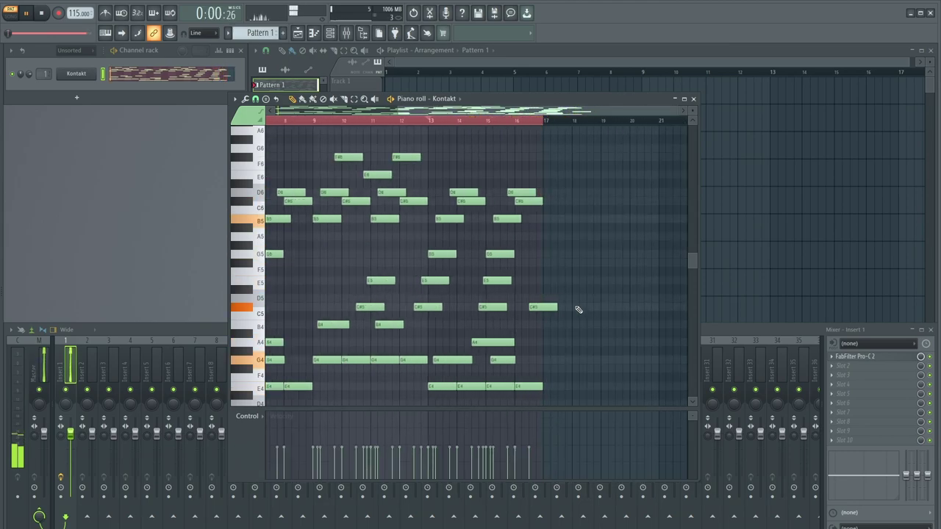
# - Paste another copy of the original eight-bar part, align it to start exactly at bar 17, and deselect the notes
pyautogui.scroll(4, 637, 292)
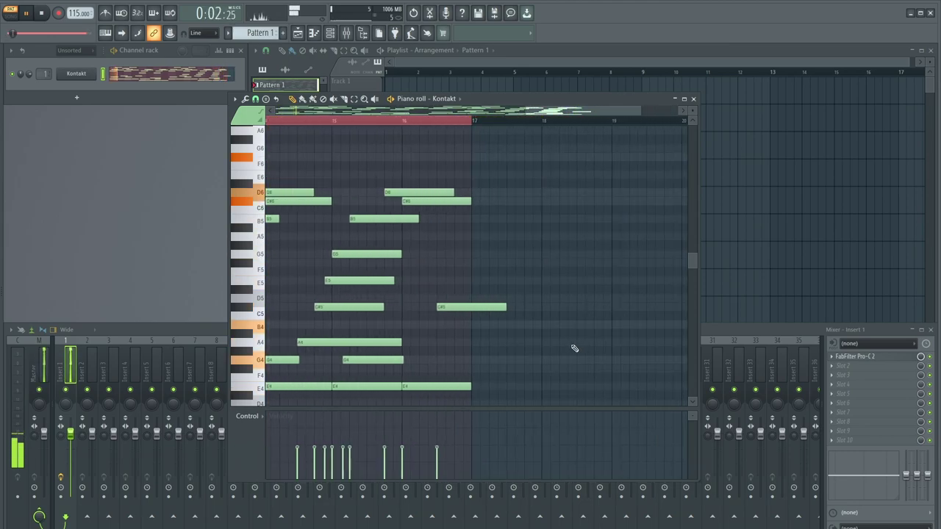
pyautogui.hotkey('ctrl', 'b')
pyautogui.moveTo(576, 356); pyautogui.dragTo(472, 357)
pyautogui.moveTo(350, 360); pyautogui.dragTo(453, 359)
pyautogui.scroll(5, 405, 364)
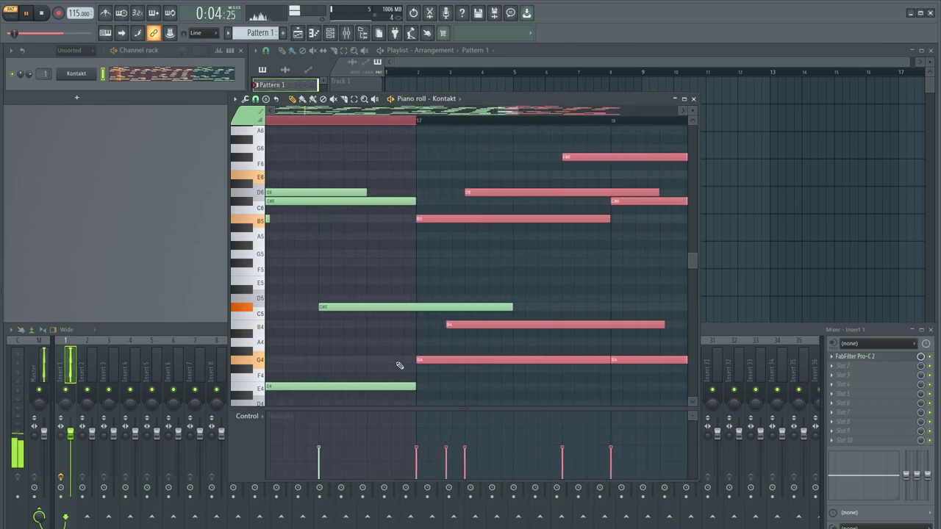
pyautogui.scroll(-4, 431, 353)
pyautogui.scroll(-5, 431, 348)
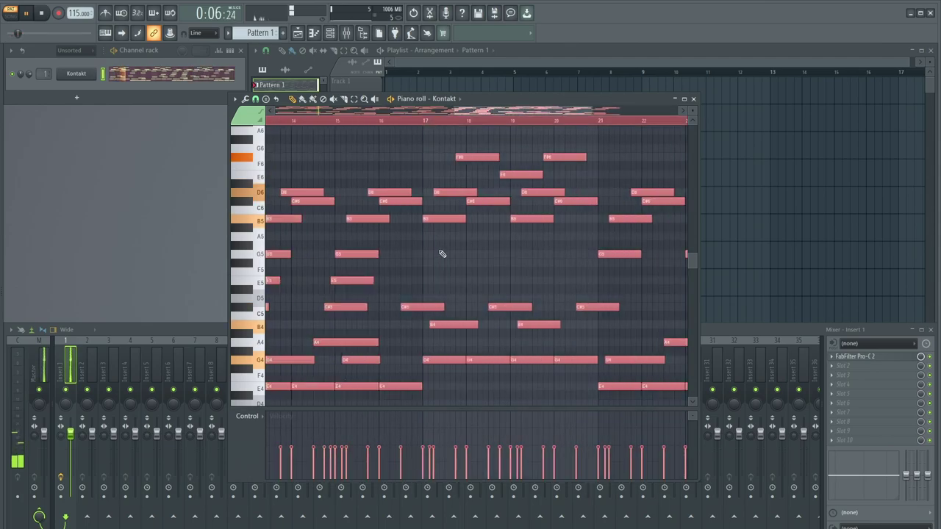
pyautogui.scroll(2, 522, 287)
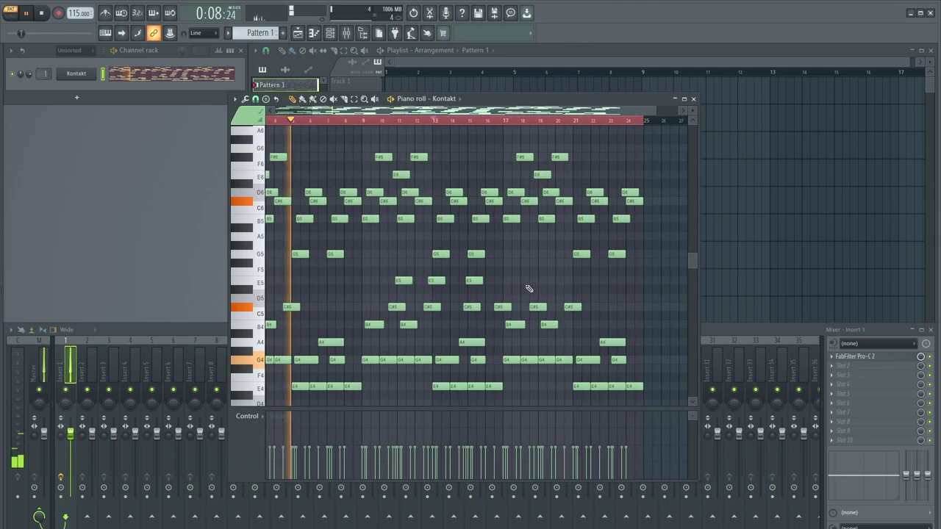
# - Listen through bars 5 to 13 of the extended part, checking the added notes along the way
pyautogui.scroll(-2, 526, 288)
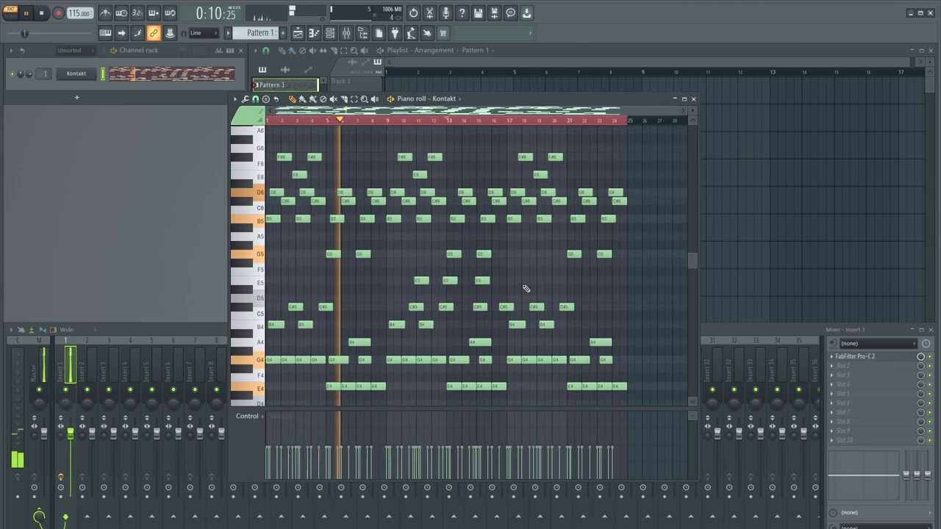
pyautogui.scroll(3, 396, 221)
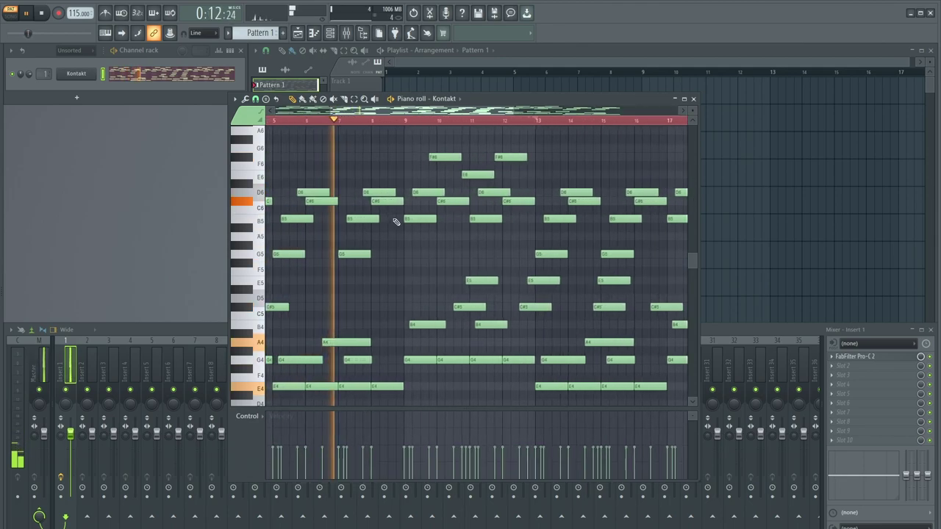
pyautogui.scroll(2, 389, 194)
pyautogui.scroll(-1, 389, 195)
pyautogui.scroll(1, 473, 214)
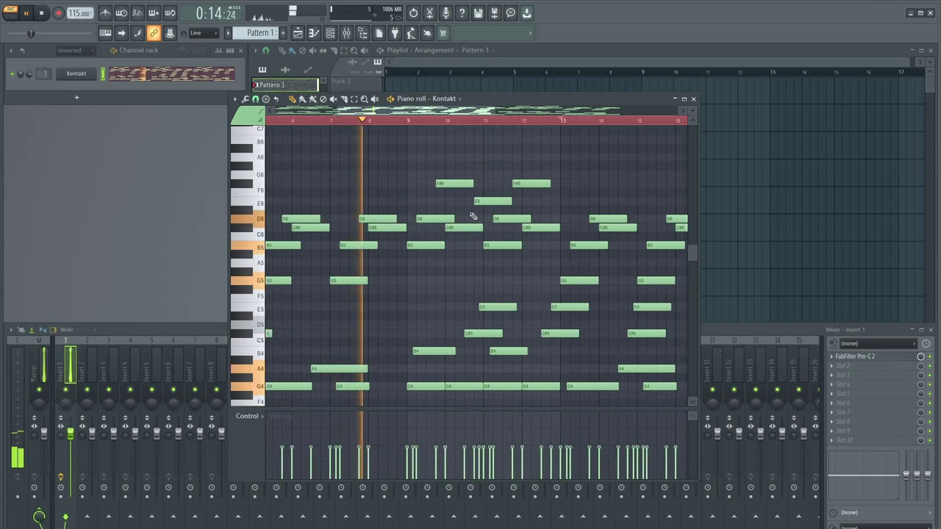
pyautogui.scroll(-2, 474, 214)
pyautogui.scroll(2, 498, 255)
pyautogui.scroll(-1, 468, 262)
pyautogui.scroll(-1, 499, 294)
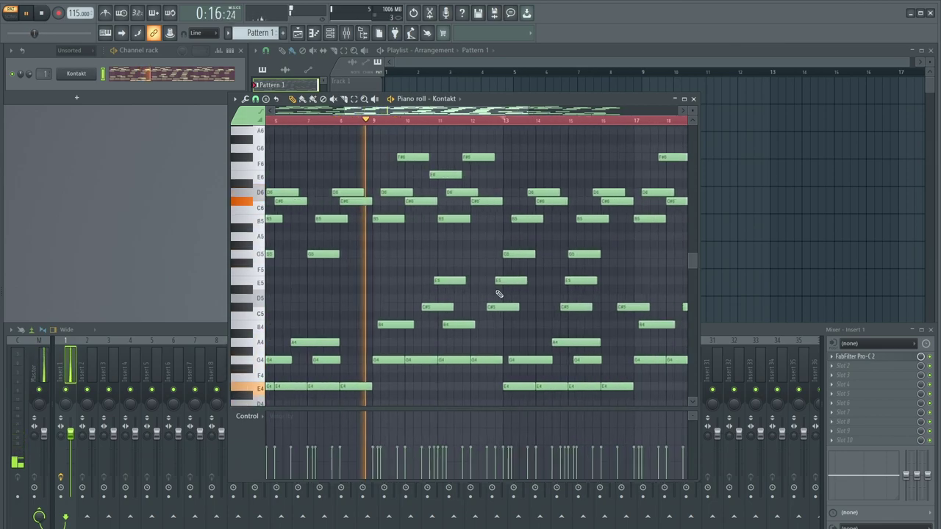
pyautogui.scroll(1, 378, 324)
pyautogui.scroll(-2, 357, 311)
pyautogui.scroll(2, 434, 296)
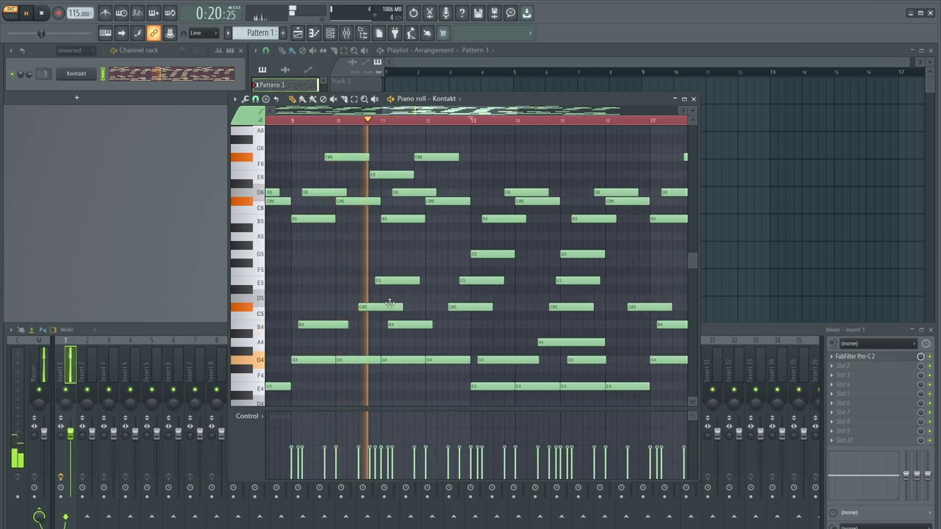
pyautogui.scroll(-1, 389, 304)
pyautogui.scroll(1, 420, 291)
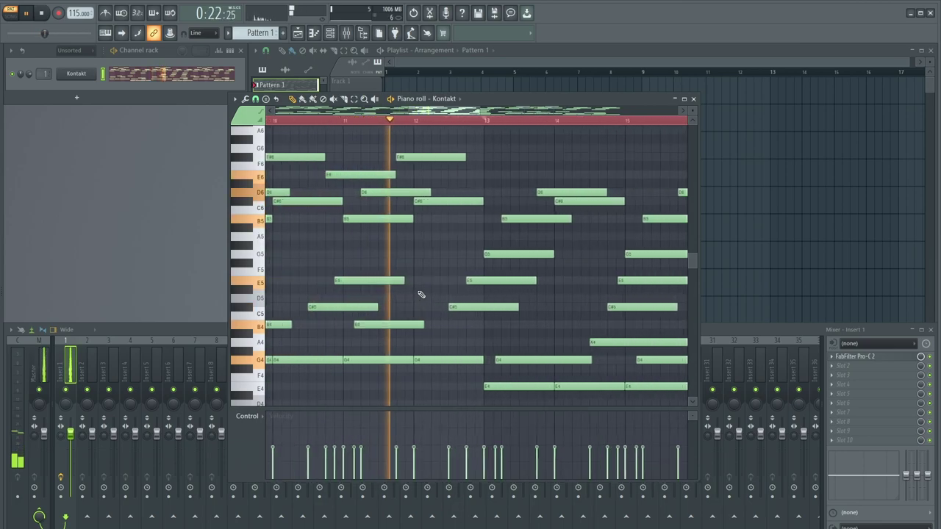
pyautogui.scroll(1, 452, 279)
pyautogui.scroll(-1, 416, 297)
pyautogui.scroll(1, 415, 298)
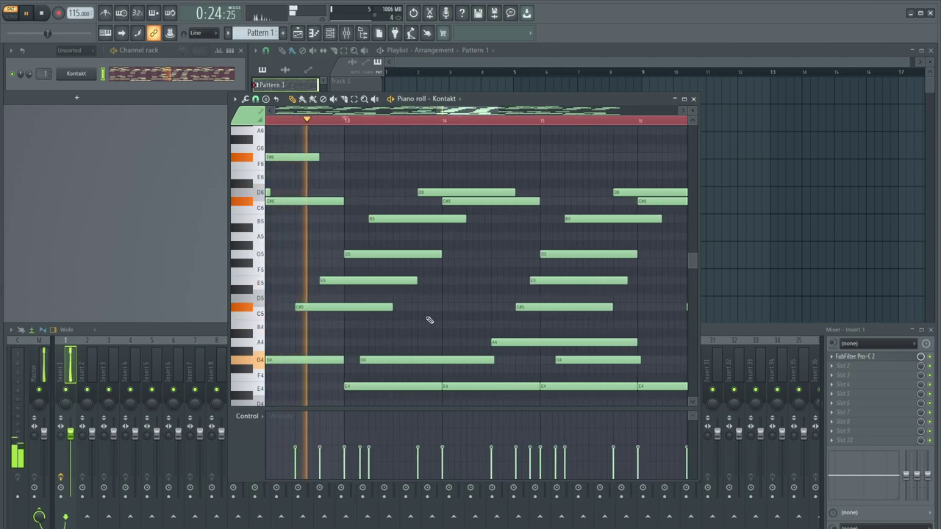
pyautogui.scroll(-1, 397, 316)
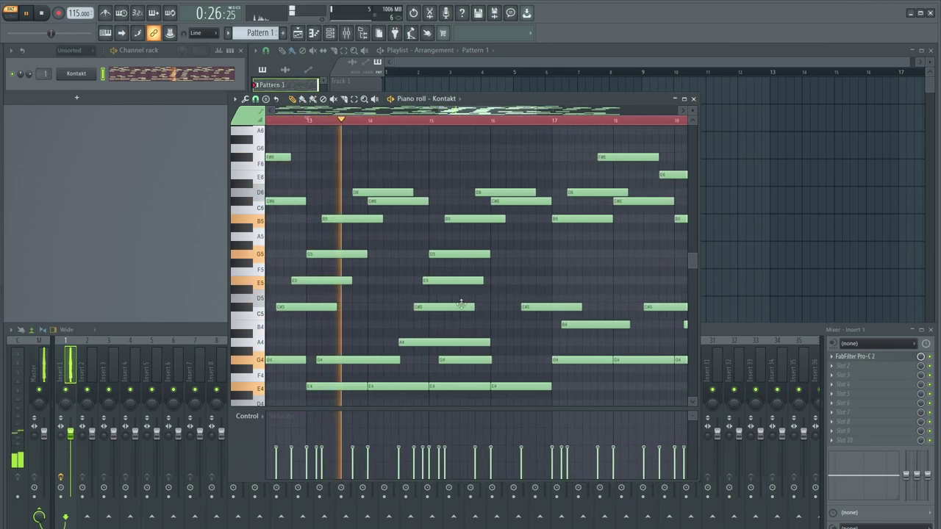
# - Add one-bar A6 notes on the third beat of bar 14 and the third beat of bar 16
pyautogui.scroll(1, 411, 221)
pyautogui.click(390, 157)
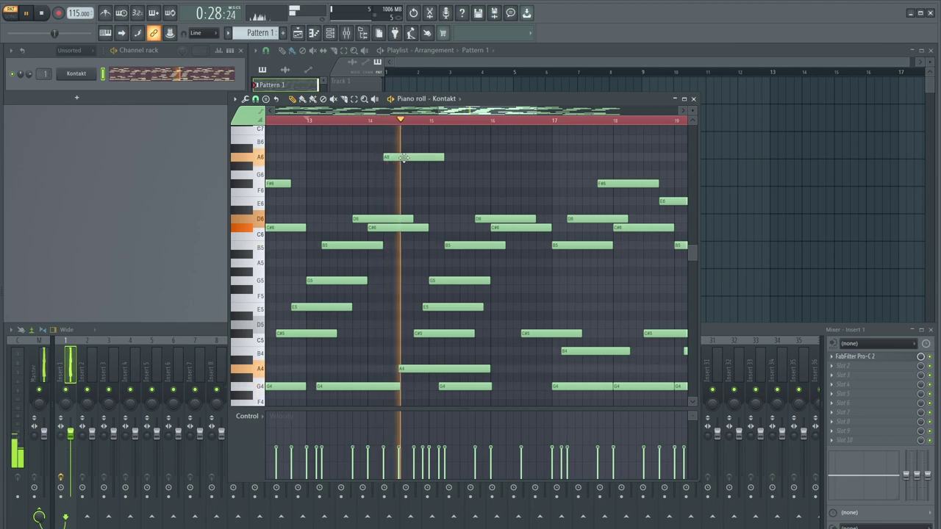
pyautogui.rightClick(403, 158)
pyautogui.click(400, 157)
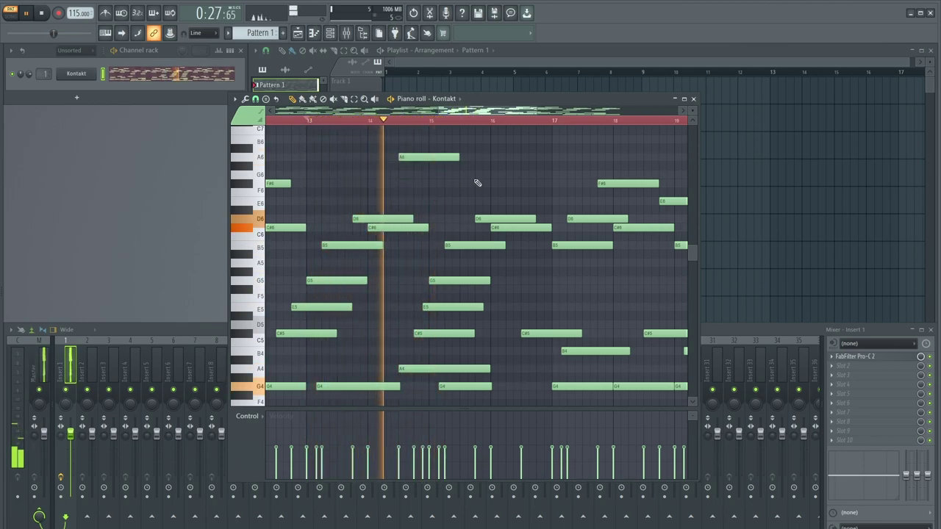
pyautogui.scroll(-1, 473, 225)
pyautogui.scroll(1, 475, 227)
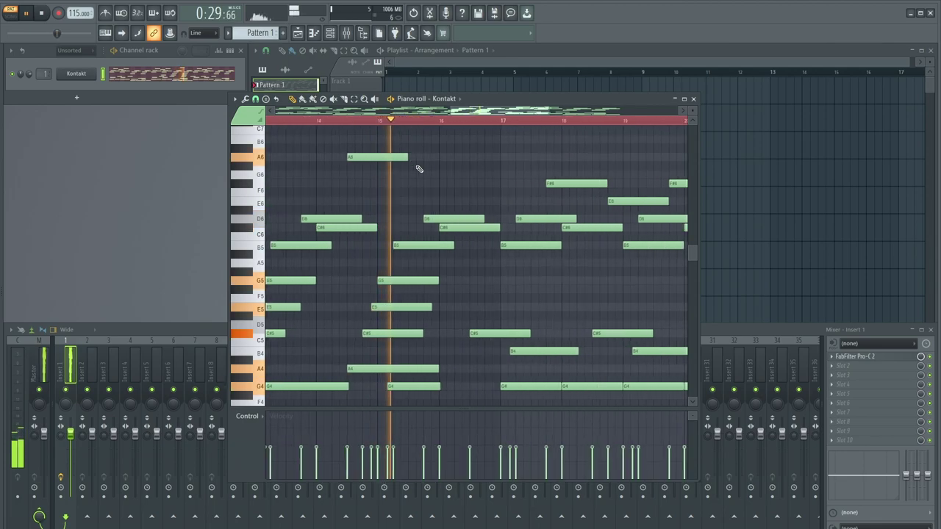
pyautogui.click(459, 157)
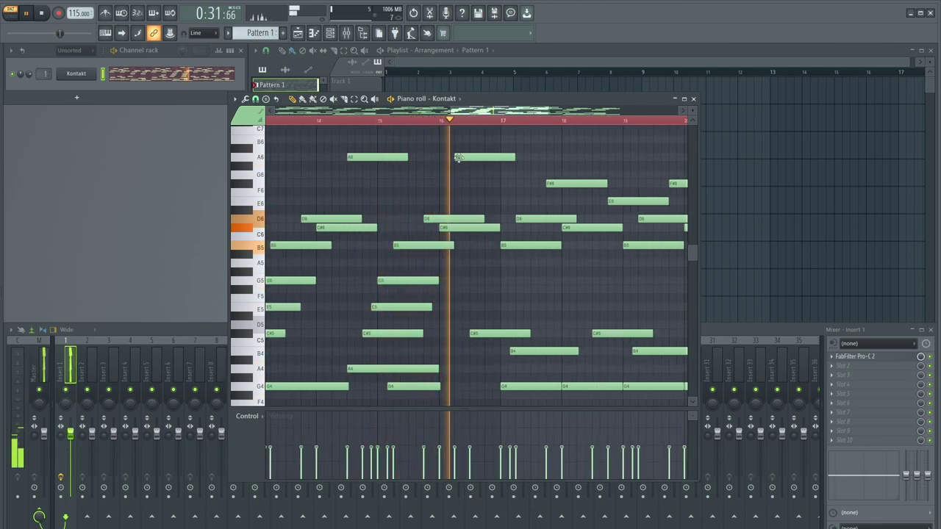
pyautogui.moveTo(477, 157); pyautogui.dragTo(493, 158)
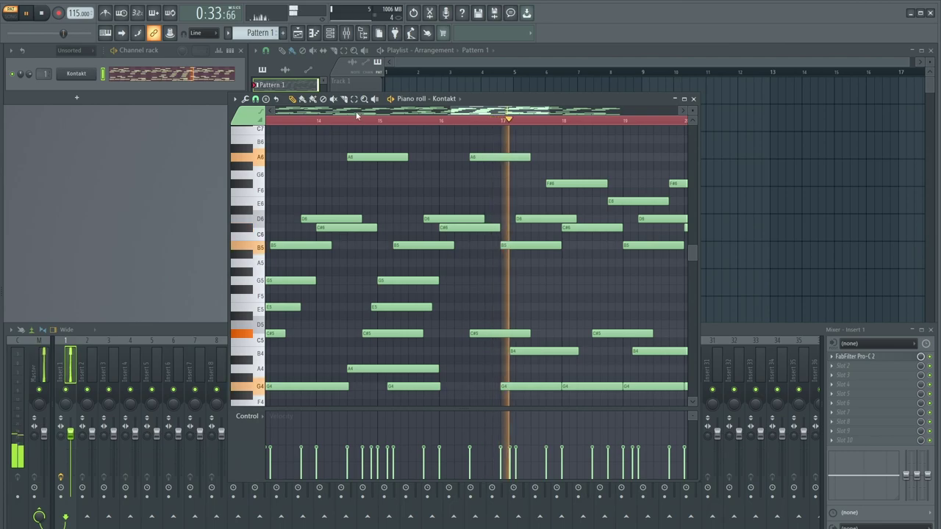
# - Add a one-bar C#7 note at the start of bar 19 and a one-bar E7 at the start of bar 20
pyautogui.scroll(-1, 388, 194)
pyautogui.hscroll(3, 422, 347)
pyautogui.scroll(1, 382, 336)
pyautogui.scroll(-2, 346, 326)
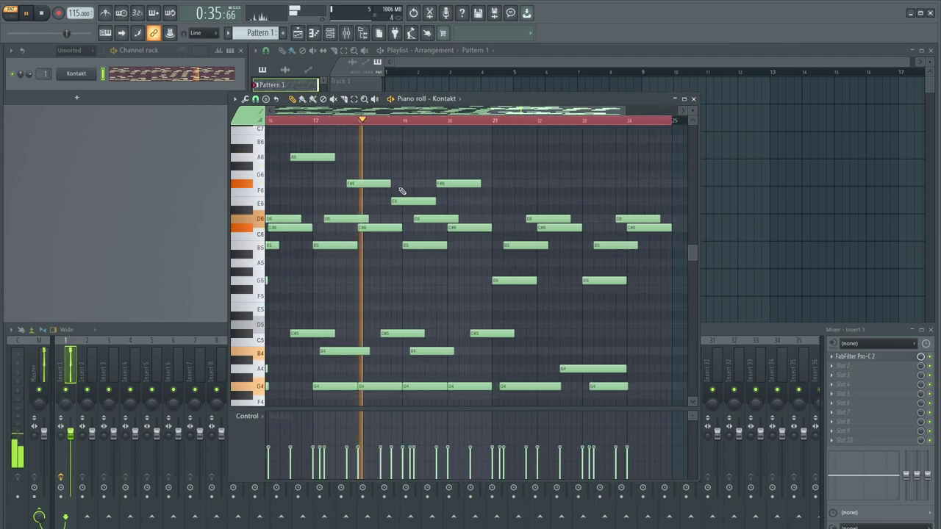
pyautogui.scroll(3, 409, 156)
pyautogui.click(410, 174)
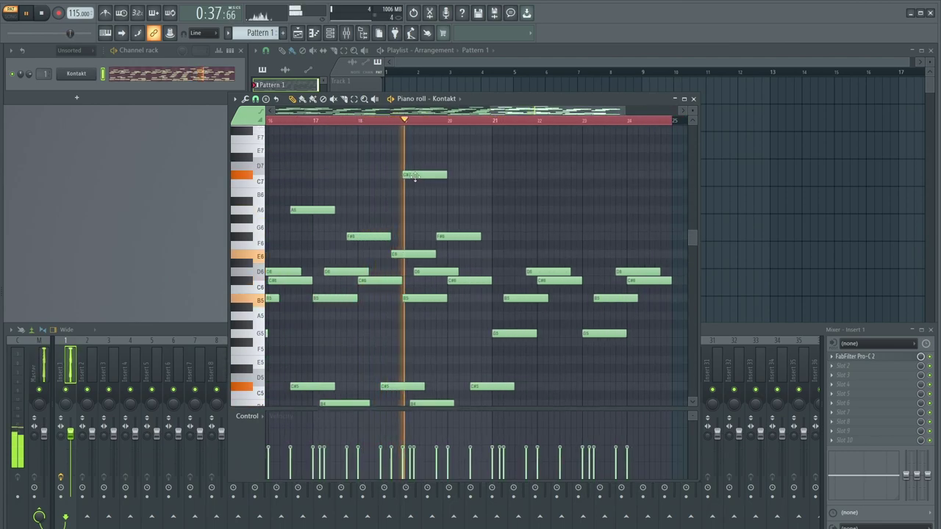
pyautogui.click(451, 149)
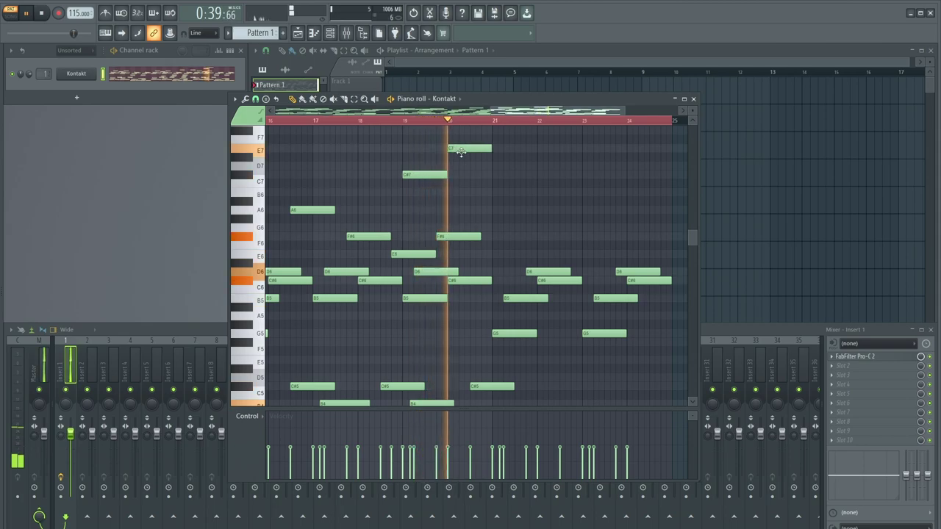
# - Add one-bar notes: B6 half a beat before bar 21, C#7 at bar 22, B6 at bar 23 and A6 at bar 24; replay from bar 18
pyautogui.click(503, 193)
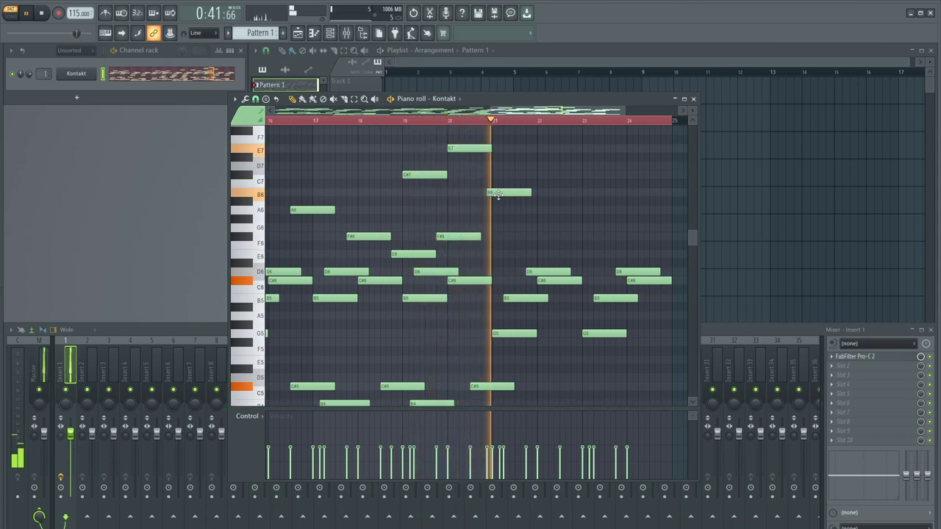
pyautogui.click(542, 174)
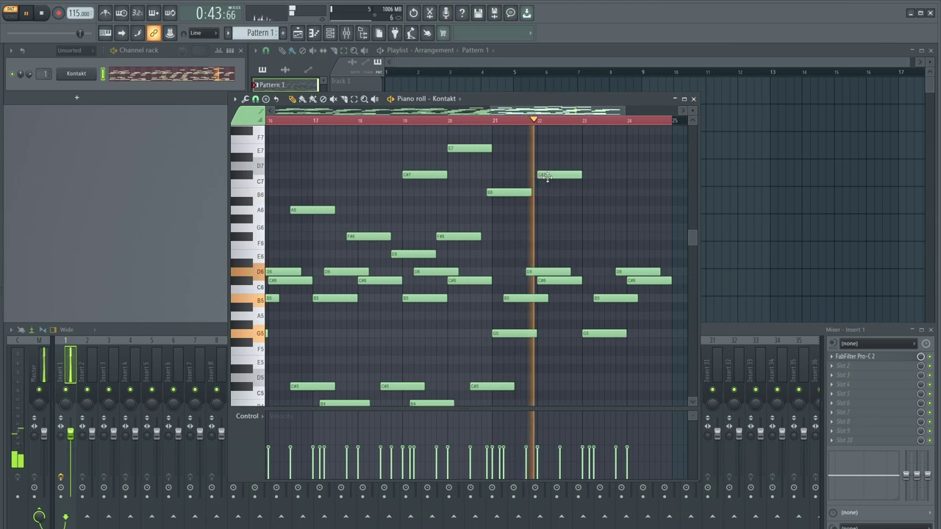
pyautogui.scroll(2, 588, 206)
pyautogui.click(565, 192)
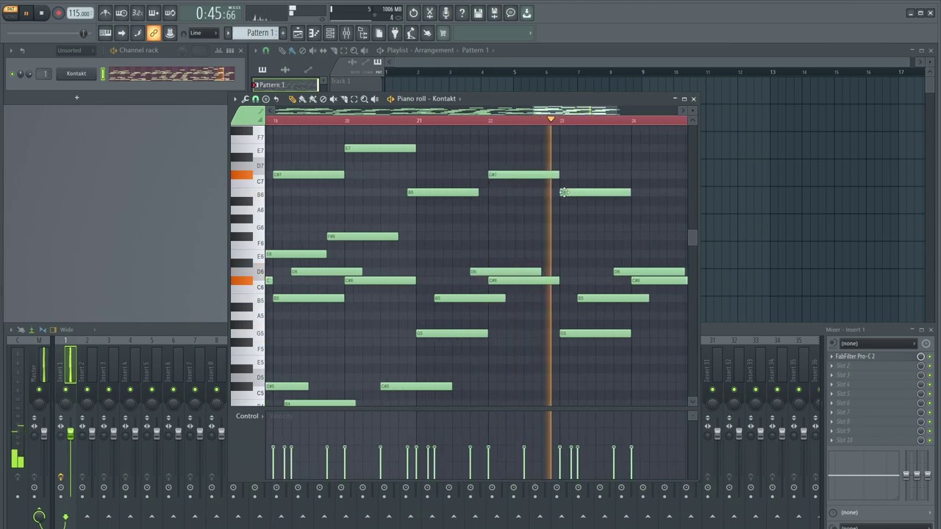
pyautogui.click(553, 211)
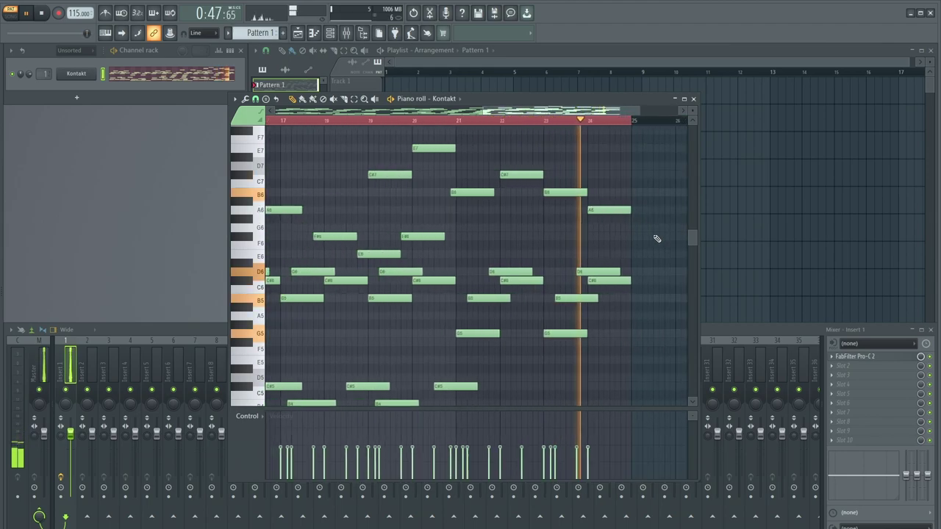
pyautogui.scroll(-1, 641, 236)
pyautogui.scroll(-1, 650, 278)
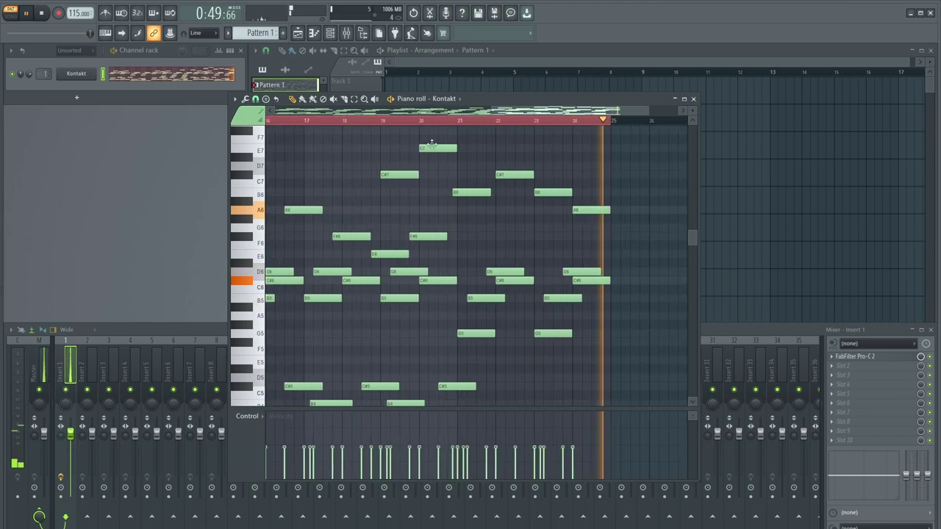
pyautogui.click(348, 119)
# - Paste the copied eight-bar part again and align it to start exactly at bar 25
pyautogui.scroll(-2, 430, 212)
pyautogui.scroll(-2, 618, 356)
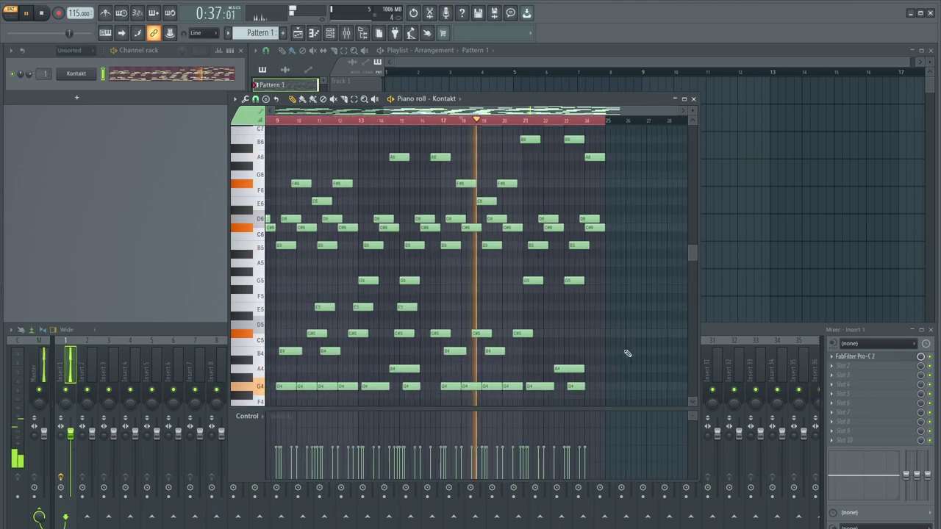
pyautogui.scroll(5, 625, 356)
pyautogui.hotkey('ctrl', 'v')
pyautogui.scroll(-4, 515, 281)
pyautogui.moveTo(357, 281); pyautogui.dragTo(420, 281)
pyautogui.scroll(3, 431, 280)
pyautogui.scroll(-5, 386, 283)
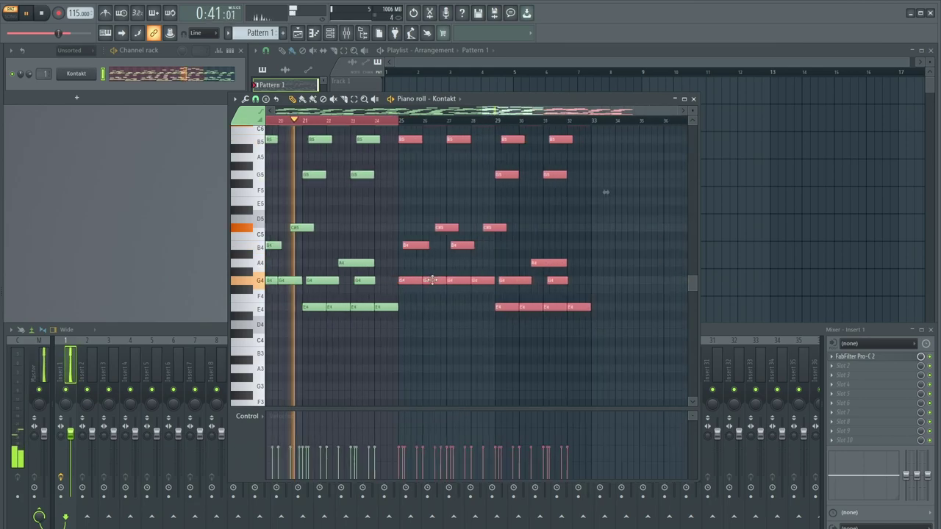
# - Paste two more copies of the eight-bar part, aligned to start exactly at bars 33 and 41
pyautogui.scroll(4, 634, 292)
pyautogui.hotkey('ctrl', 'v')
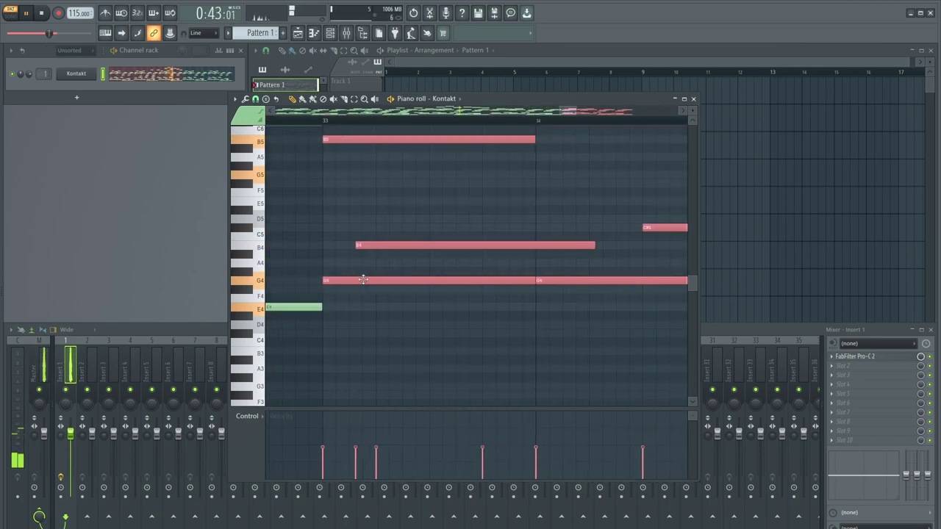
pyautogui.scroll(-3, 353, 287)
pyautogui.scroll(4, 650, 286)
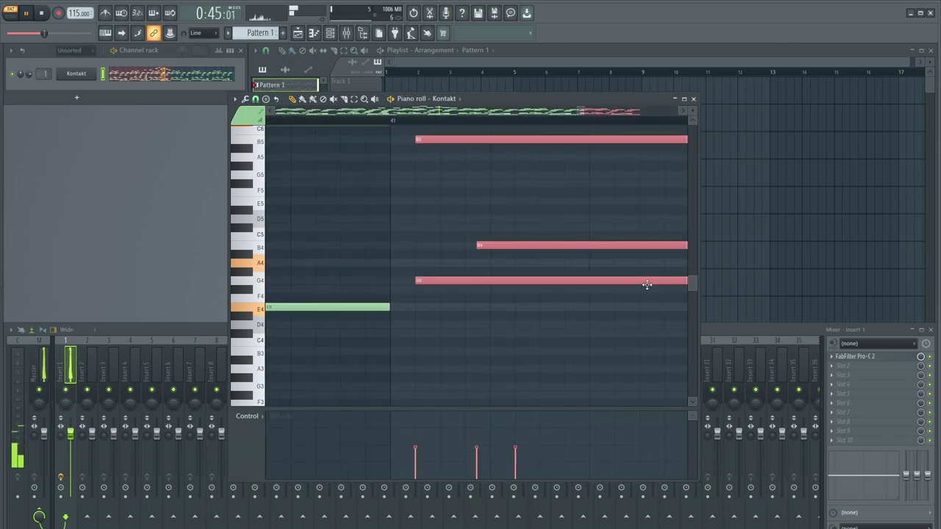
pyautogui.moveTo(453, 279); pyautogui.dragTo(428, 279)
pyautogui.scroll(-4, 529, 320)
pyautogui.scroll(3, 441, 265)
pyautogui.hotkey('ctrl', 'a')
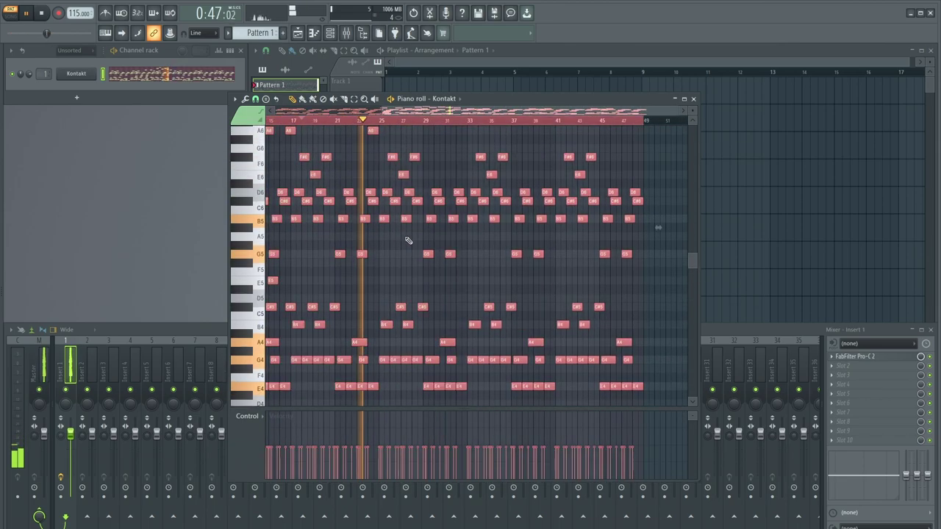
# - Add one-bar notes: B6 at bar 25, D7 at bar 26 and C#7 two beats into bar 26
pyautogui.scroll(2, 379, 222)
pyautogui.scroll(3, 377, 206)
pyautogui.click(400, 166)
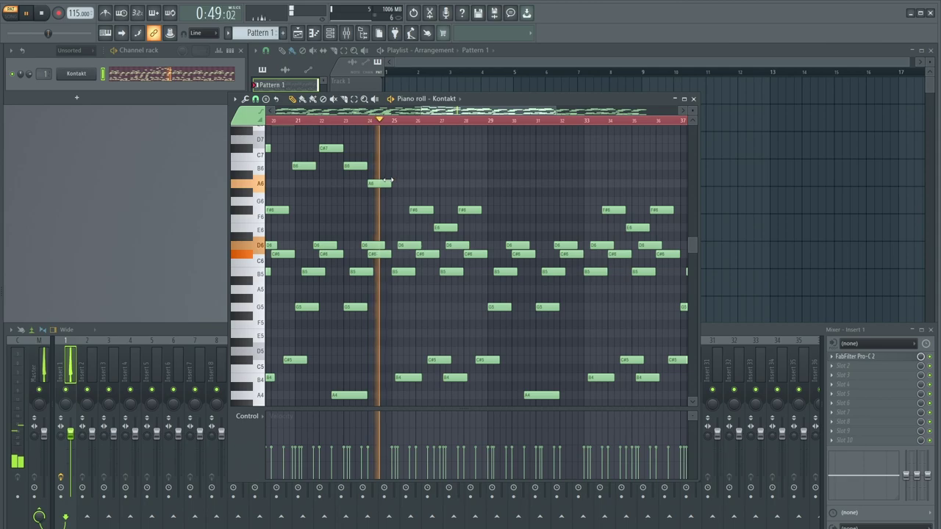
pyautogui.scroll(2, 426, 181)
pyautogui.scroll(3, 437, 168)
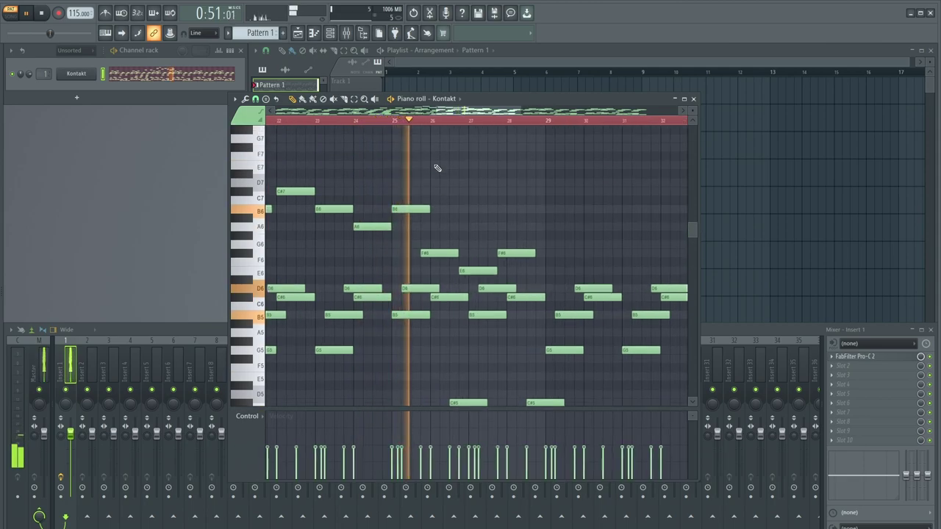
pyautogui.click(459, 203)
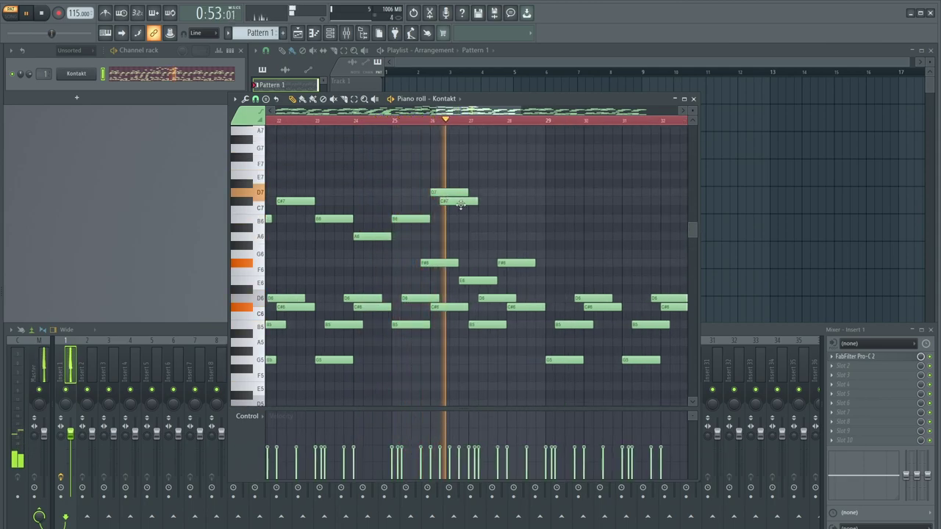
pyautogui.click(456, 203)
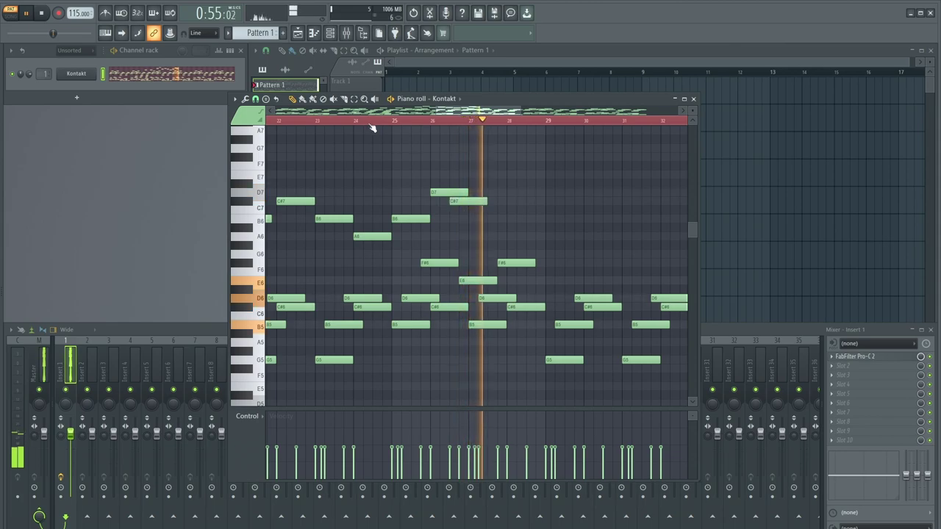
# - Replay from bar 25 and add one-bar notes: B6 at bar 27, D7 at bar 28, C#7 one beat in and B6 two beats in
pyautogui.click(494, 173)
pyautogui.scroll(-3, 513, 217)
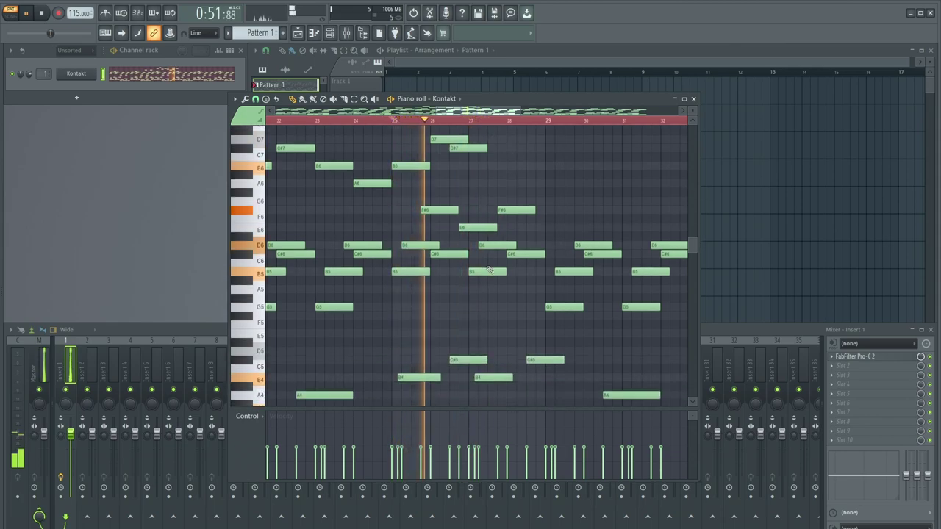
pyautogui.click(480, 166)
pyautogui.keyDown('ctrl'); pyautogui.scroll(1, 500, 158); pyautogui.keyUp('ctrl')
pyautogui.click(500, 150)
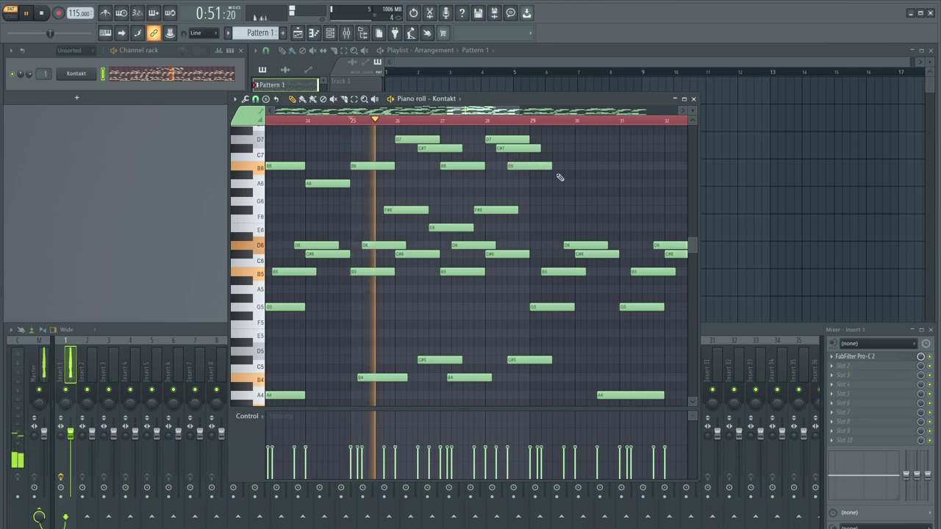
# - Add one-bar notes: A6 at bar 29, D7 on the fourth beat of bar 29, C#7 at bar 30 and A6 at bar 31
pyautogui.keyDown('ctrl'); pyautogui.scroll(-2, 477, 193); pyautogui.keyUp('ctrl')
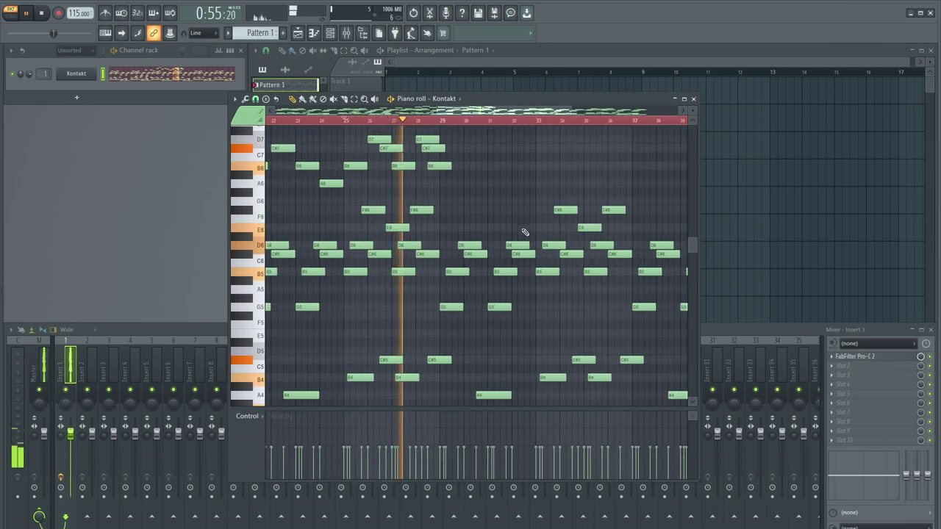
pyautogui.scroll(1, 504, 227)
pyautogui.keyDown('ctrl'); pyautogui.scroll(1, 434, 221); pyautogui.keyUp('ctrl')
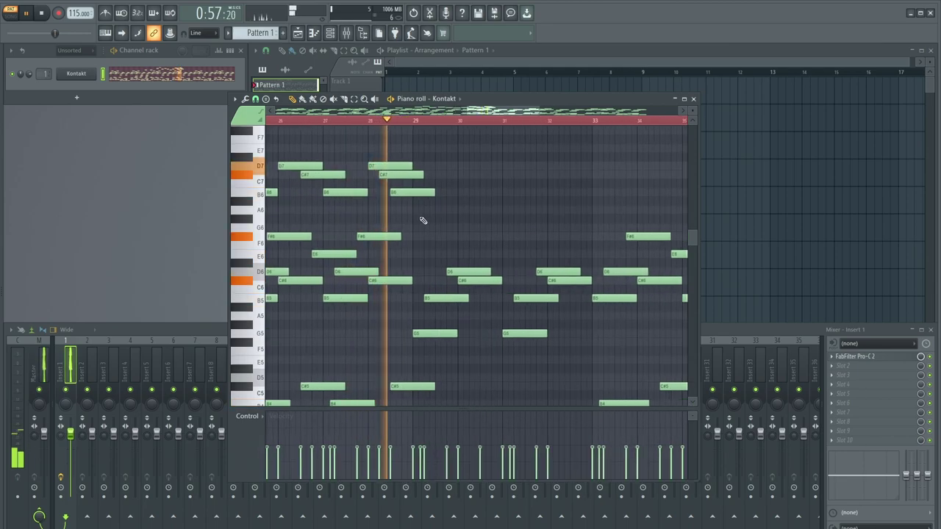
pyautogui.click(419, 213)
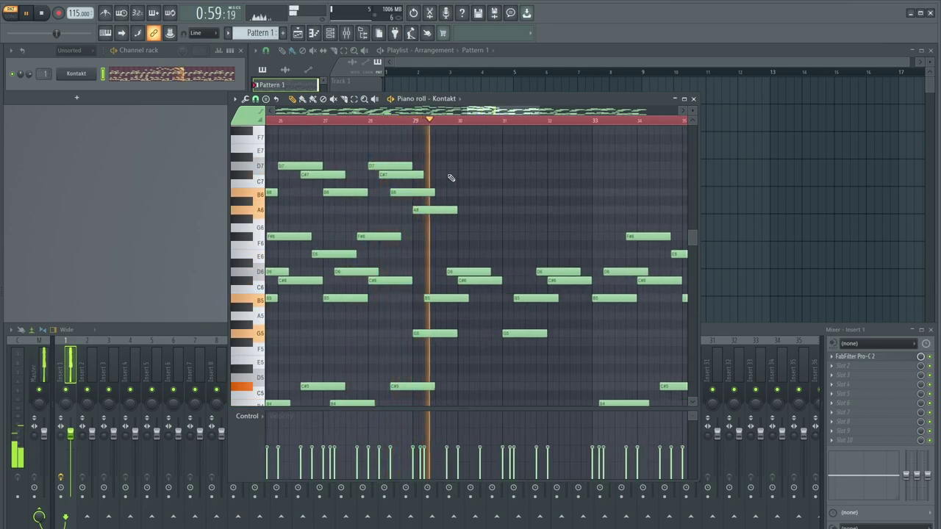
pyautogui.click(452, 167)
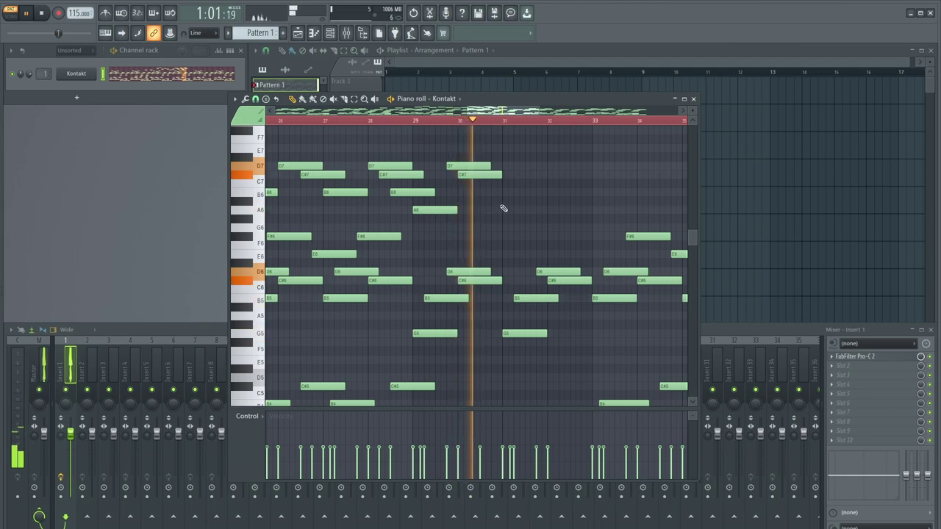
pyautogui.click(509, 212)
# - Add one-bar notes: D7 on bar 31's fourth beat, C#7 at bar 32 and A6 about one beat before bar 33
pyautogui.keyDown('ctrl'); pyautogui.scroll(2, 581, 212); pyautogui.keyUp('ctrl')
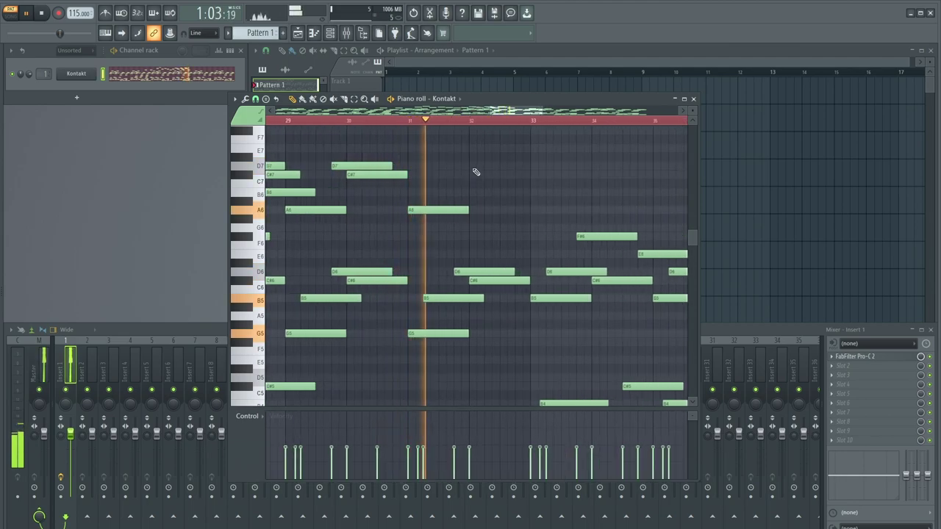
pyautogui.click(470, 167)
pyautogui.click(476, 175)
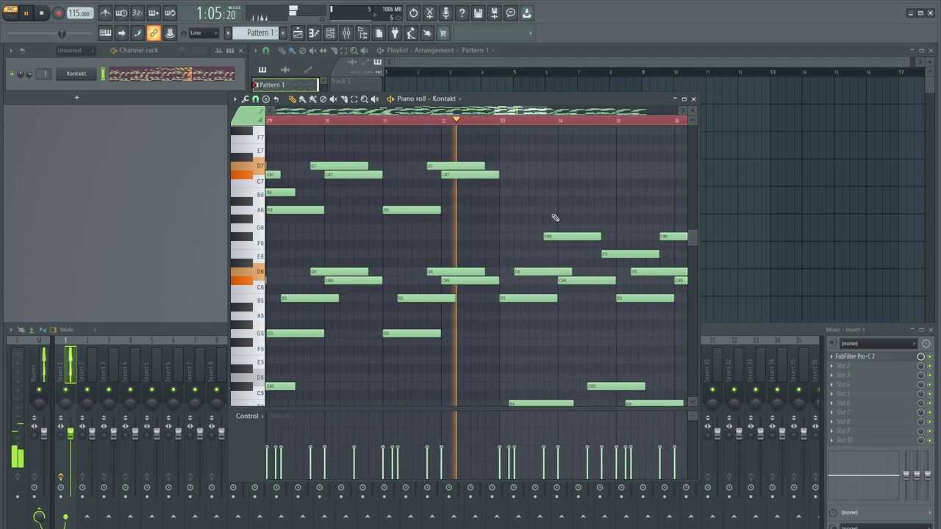
pyautogui.click(499, 212)
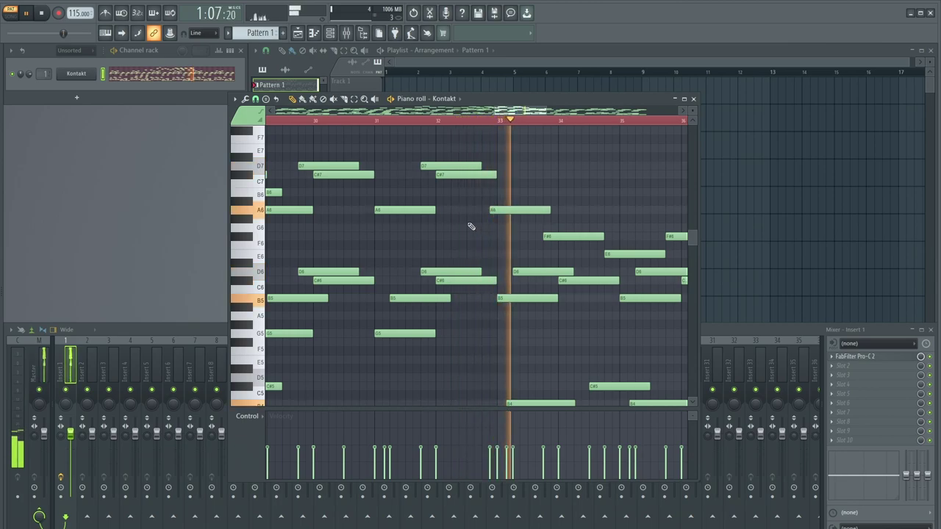
pyautogui.scroll(1, 491, 214)
pyautogui.keyDown('ctrl'); pyautogui.scroll(-1, 491, 214); pyautogui.keyUp('ctrl')
pyautogui.keyDown('ctrl'); pyautogui.scroll(2, 479, 230); pyautogui.keyUp('ctrl')
pyautogui.moveTo(477, 236); pyautogui.dragTo(462, 237)
pyautogui.keyDown('ctrl'); pyautogui.scroll(-6, 378, 147); pyautogui.keyUp('ctrl')
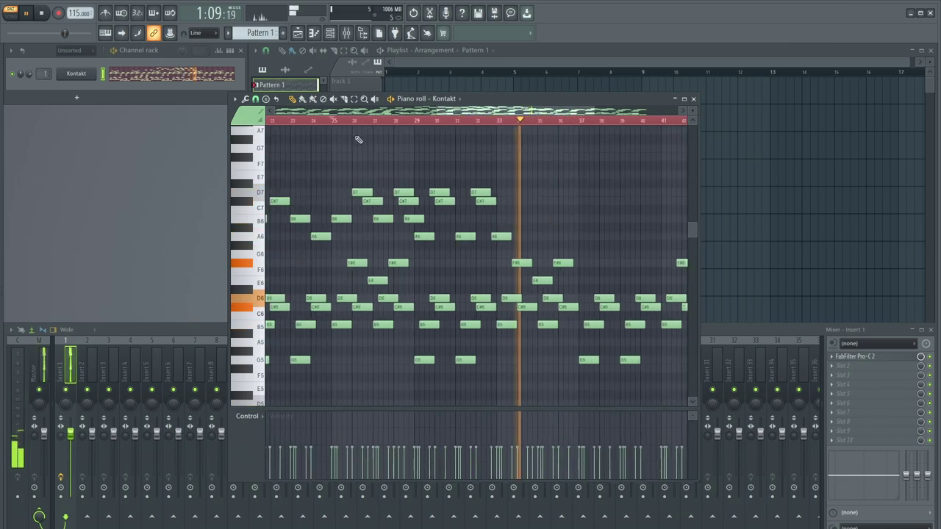
# - Replay from about bar 15 and add a one-bar E5 note in the second half of bar 19
pyautogui.click(380, 120)
pyautogui.scroll(-4, 467, 244)
pyautogui.keyDown('ctrl'); pyautogui.scroll(4, 494, 313); pyautogui.keyUp('ctrl')
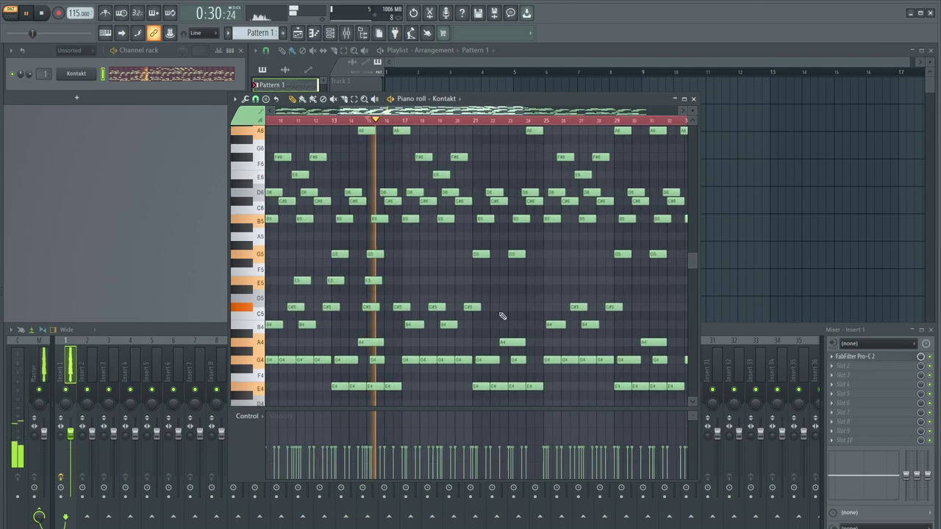
pyautogui.keyDown('ctrl'); pyautogui.scroll(3, 514, 300); pyautogui.keyUp('ctrl')
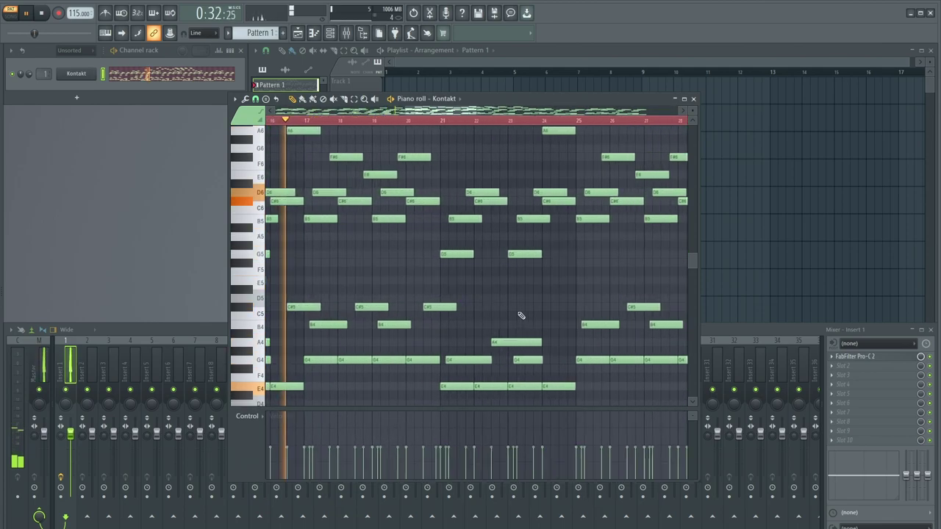
pyautogui.scroll(-1, 412, 287)
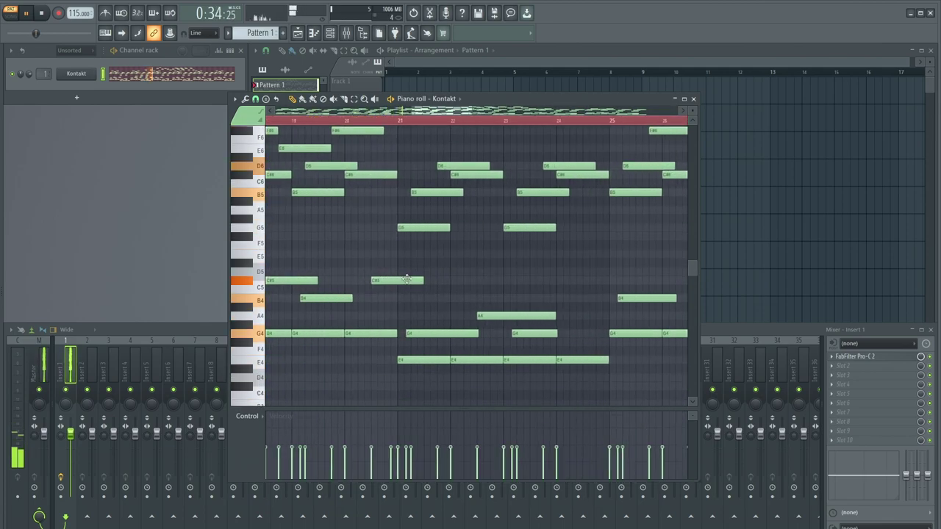
pyautogui.keyDown('ctrl'); pyautogui.scroll(-3, 502, 276); pyautogui.keyUp('ctrl')
pyautogui.keyDown('ctrl'); pyautogui.scroll(3, 409, 272); pyautogui.keyUp('ctrl')
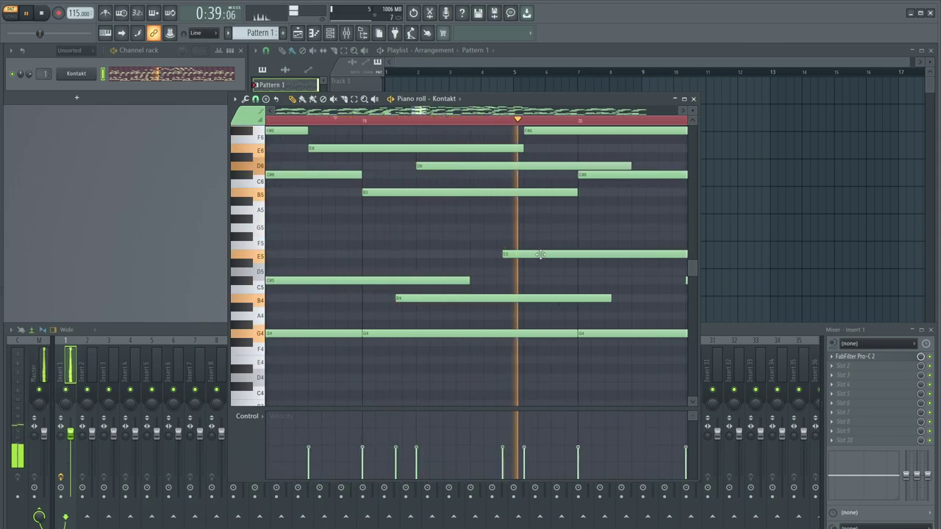
# - Add one-bar C#5 notes one beat into bar 22 and at bar 24, plus a one-bar A4 one beat into bar 24
pyautogui.scroll(-5, 540, 255)
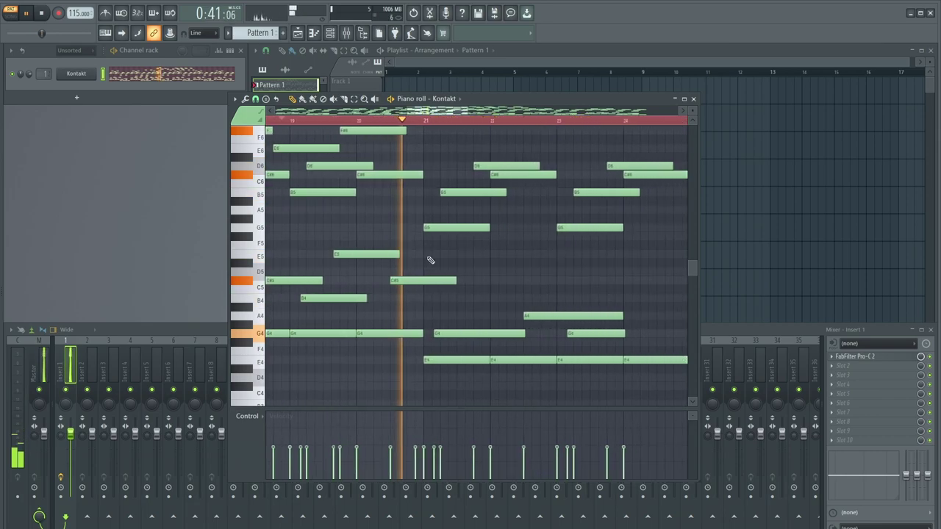
pyautogui.scroll(-1, 546, 279)
pyautogui.scroll(3, 547, 279)
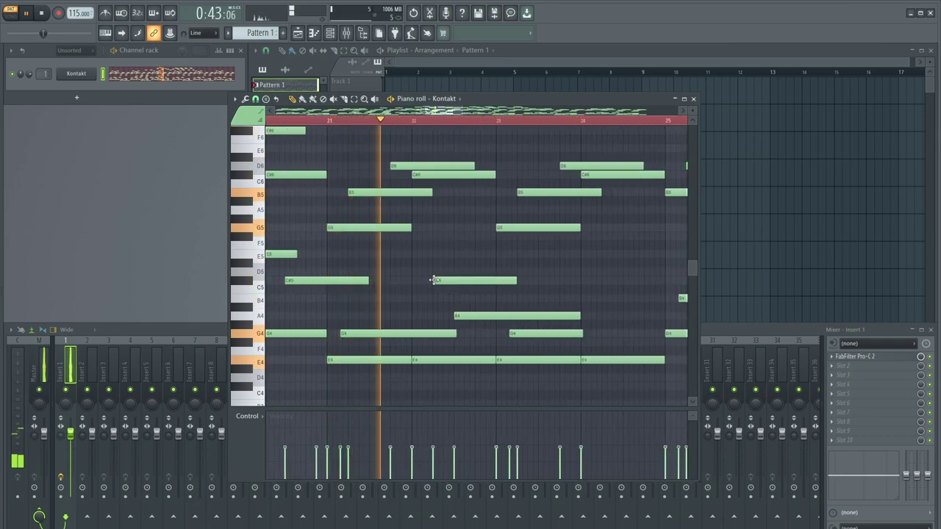
pyautogui.scroll(-1, 432, 280)
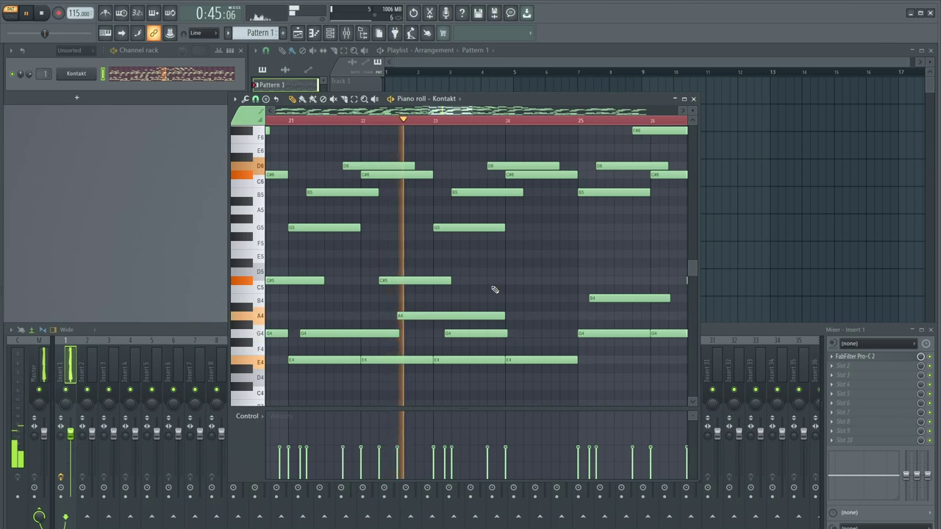
pyautogui.scroll(3, 441, 292)
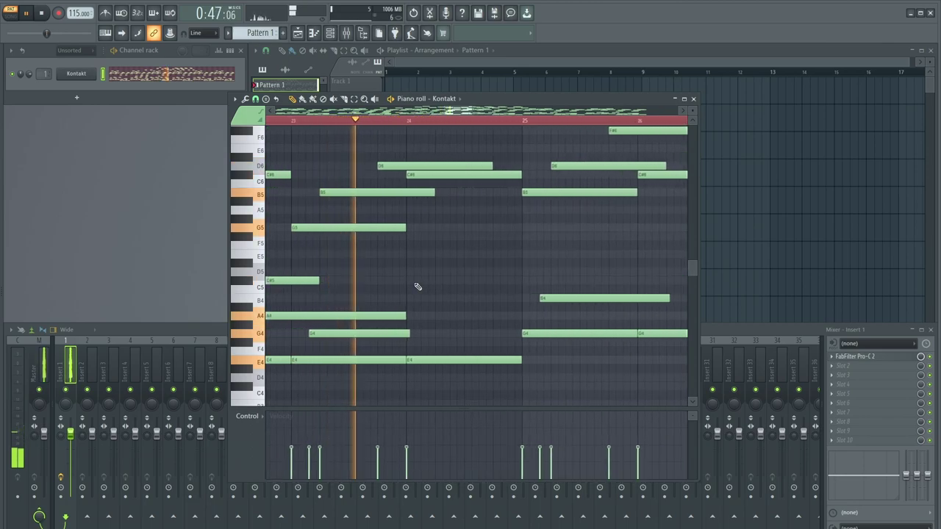
pyautogui.click(438, 316)
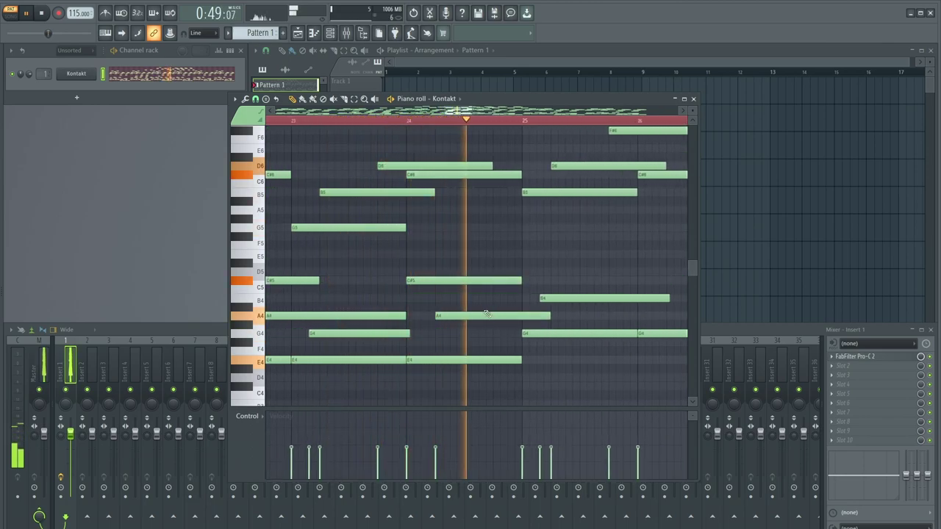
# - Add a one-bar E5 on the fourth beat of bar 26 and an A5 half a beat after it; replay from bar 26
pyautogui.scroll(-4, 471, 303)
pyautogui.scroll(2, 420, 298)
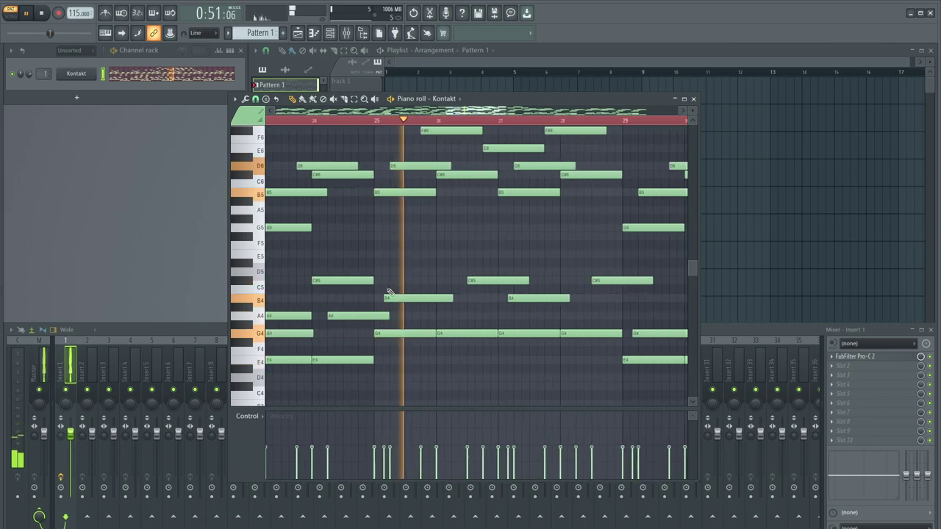
pyautogui.scroll(1, 410, 260)
pyautogui.click(412, 255)
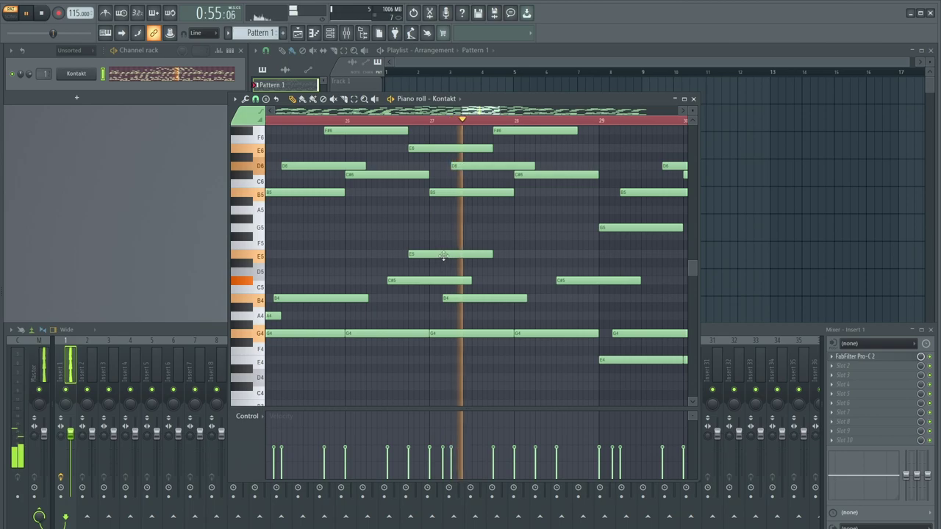
pyautogui.click(425, 210)
pyautogui.press('space')
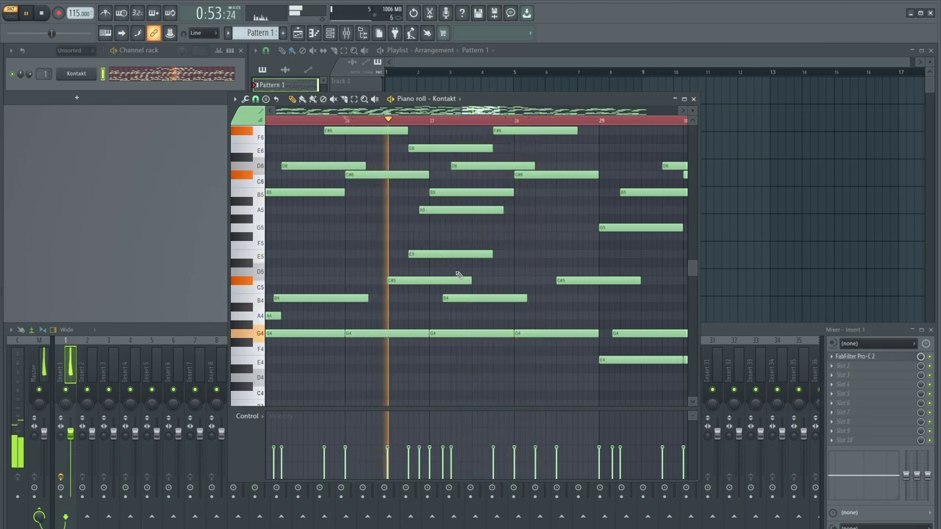
pyautogui.scroll(-1, 548, 248)
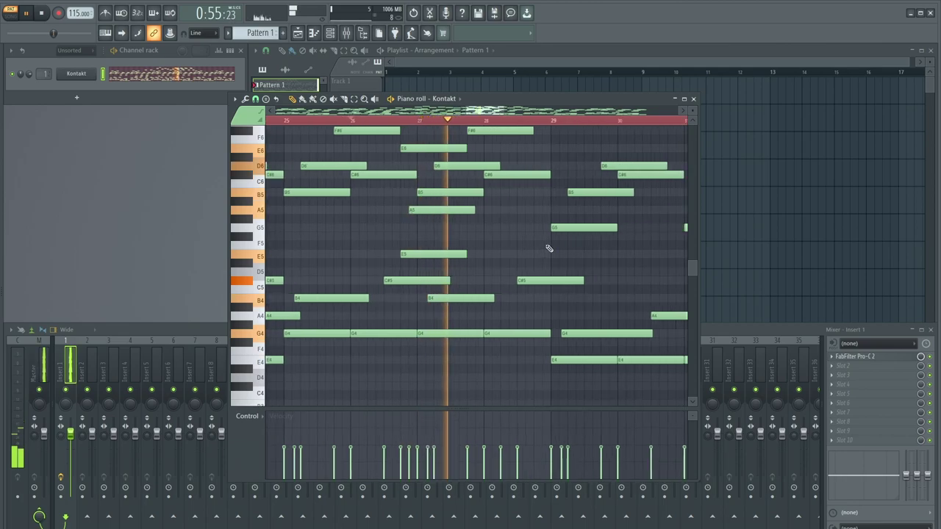
pyautogui.scroll(2, 549, 248)
pyautogui.click(476, 213)
pyautogui.click(483, 227)
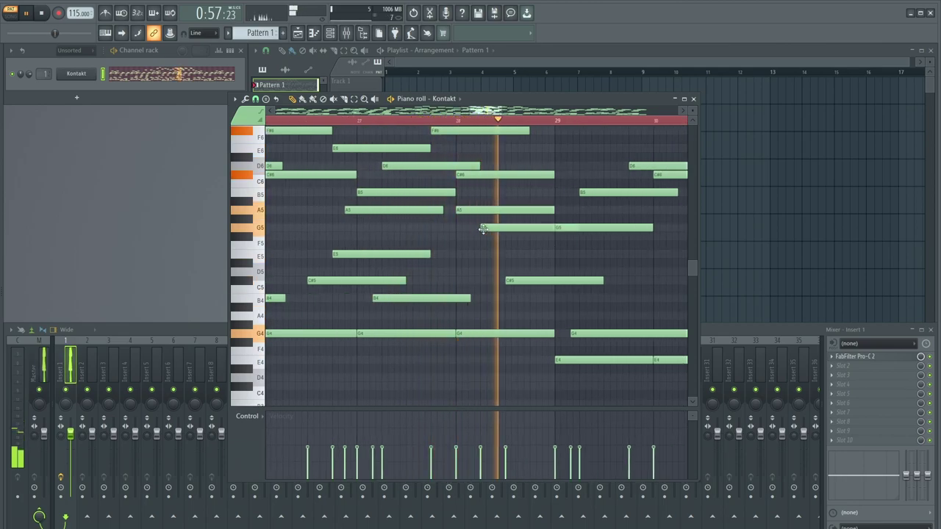
pyautogui.scroll(-1, 485, 224)
pyautogui.rightClick(486, 226)
pyautogui.rightClick(484, 210)
pyautogui.press('space')
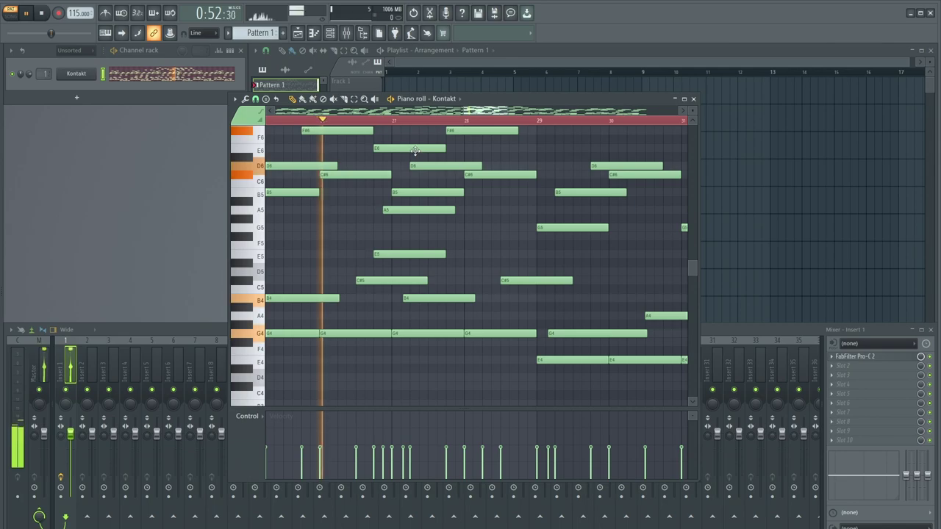
pyautogui.scroll(1, 478, 196)
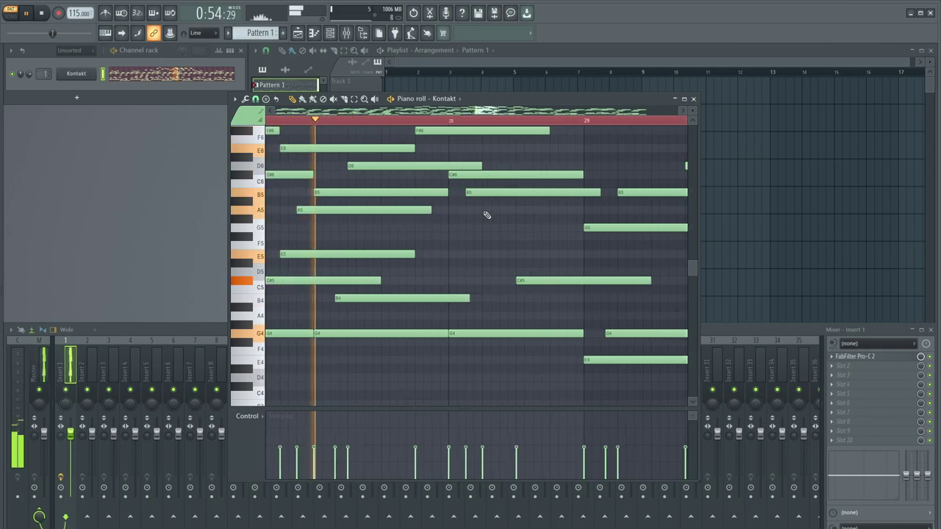
pyautogui.click(485, 212)
pyautogui.scroll(-1, 485, 215)
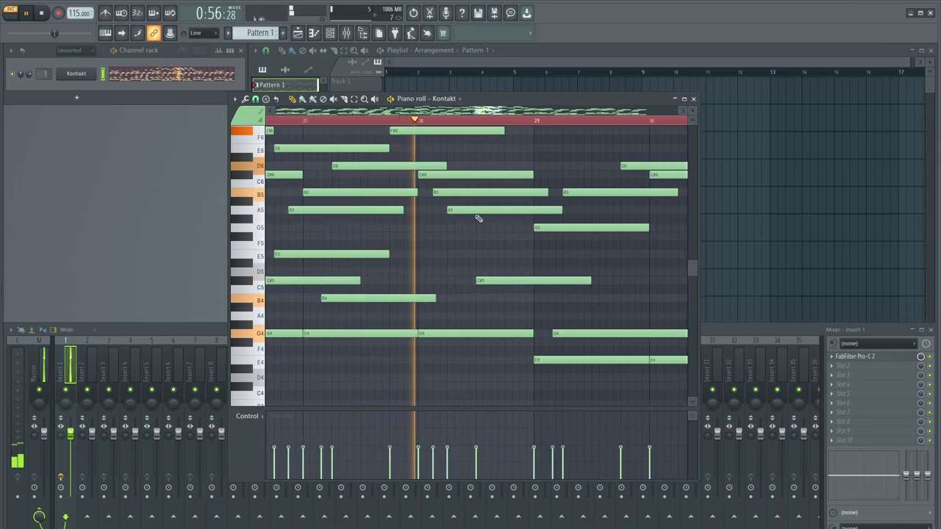
pyautogui.scroll(-1, 535, 226)
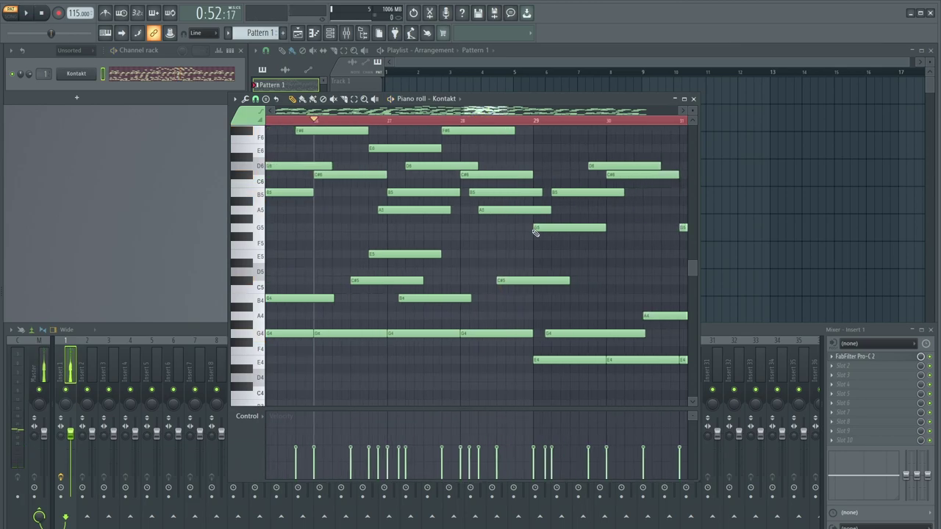
# - Replay from bar 26 and add one-bar notes: E5 half a beat into bar 28 and F#5 one beat into bar 28
pyautogui.press('space')
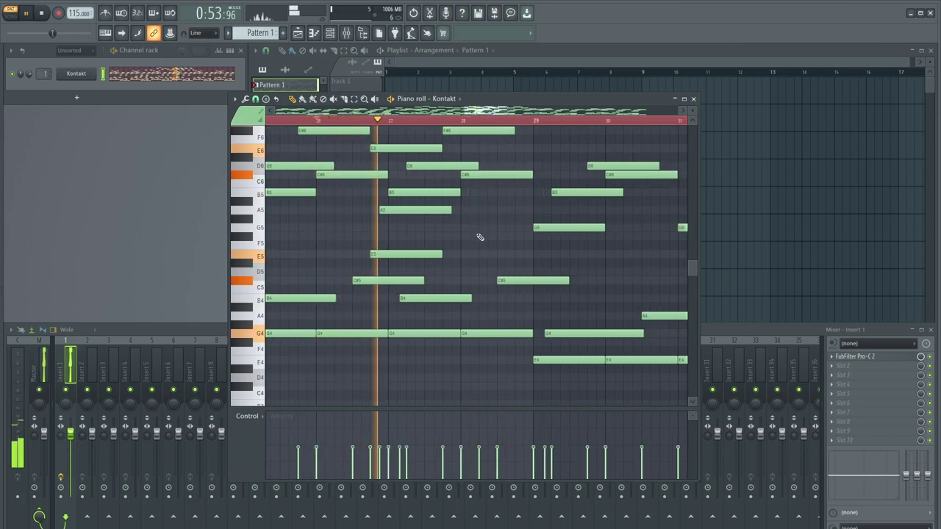
pyautogui.click(481, 237)
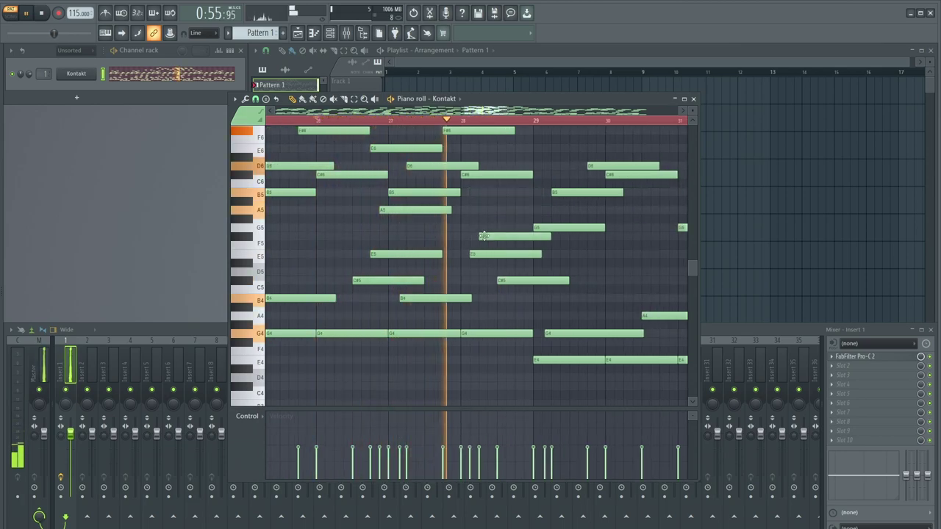
pyautogui.press('space')
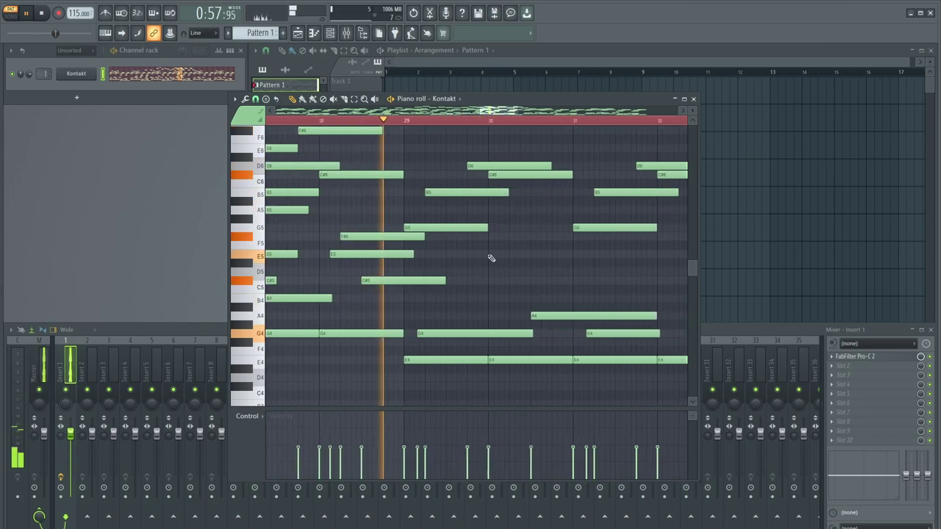
# - Add a one-bar A5 note one and a half beats into bar 28 and replay the passage from bar 26
pyautogui.keyDown('ctrl'); pyautogui.scroll(5, 413, 211); pyautogui.keyUp('ctrl')
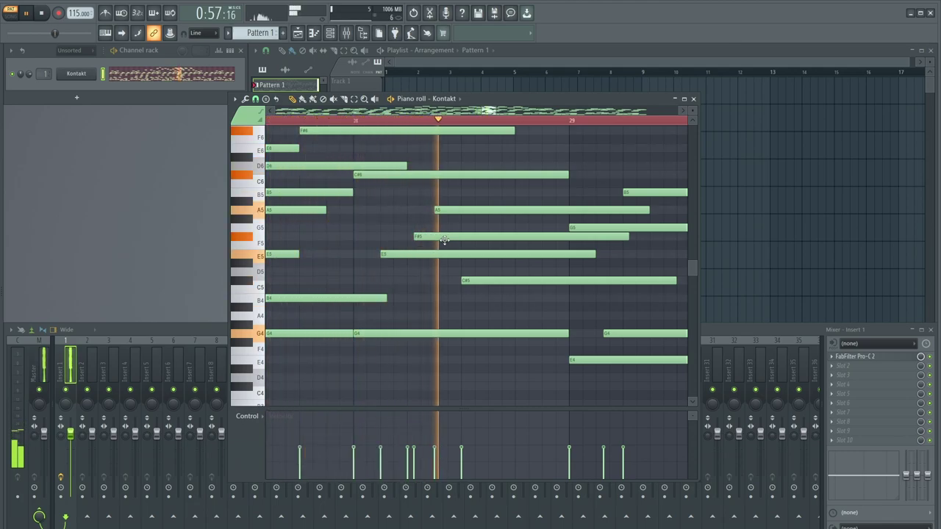
pyautogui.keyDown('ctrl'); pyautogui.scroll(-6, 444, 240); pyautogui.keyUp('ctrl')
pyautogui.keyDown('ctrl'); pyautogui.scroll(4, 444, 240); pyautogui.keyUp('ctrl')
pyautogui.press('space')
pyautogui.press('space')
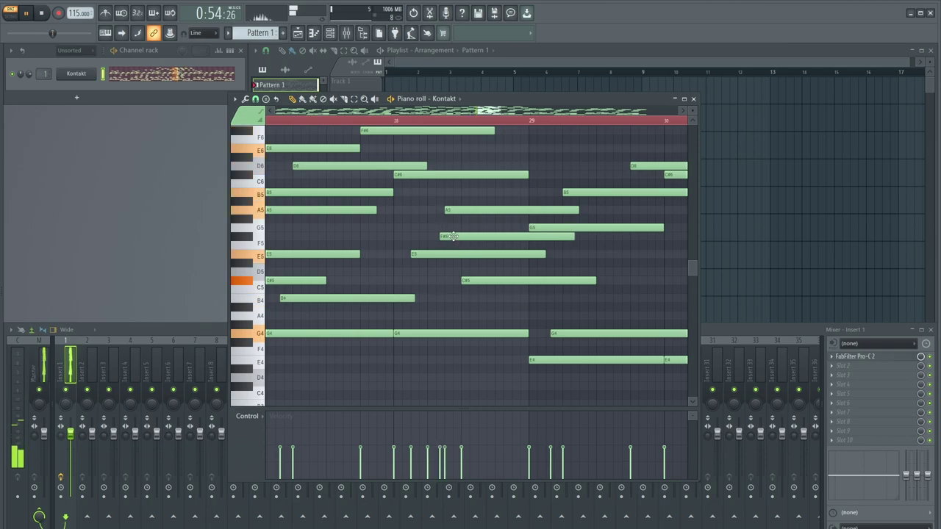
# - Delete the F#5 note in bar 28 and replay from bar 26
pyautogui.keyDown('ctrl'); pyautogui.scroll(2, 454, 236); pyautogui.keyUp('ctrl')
pyautogui.keyDown('ctrl'); pyautogui.scroll(-2, 454, 236); pyautogui.keyUp('ctrl')
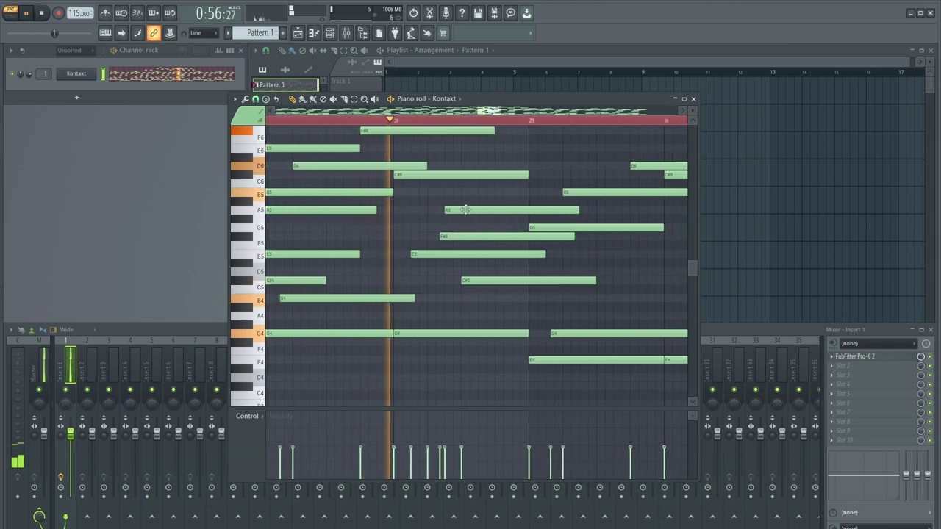
pyautogui.keyDown('ctrl'); pyautogui.scroll(-3, 464, 236); pyautogui.keyUp('ctrl')
pyautogui.press('space')
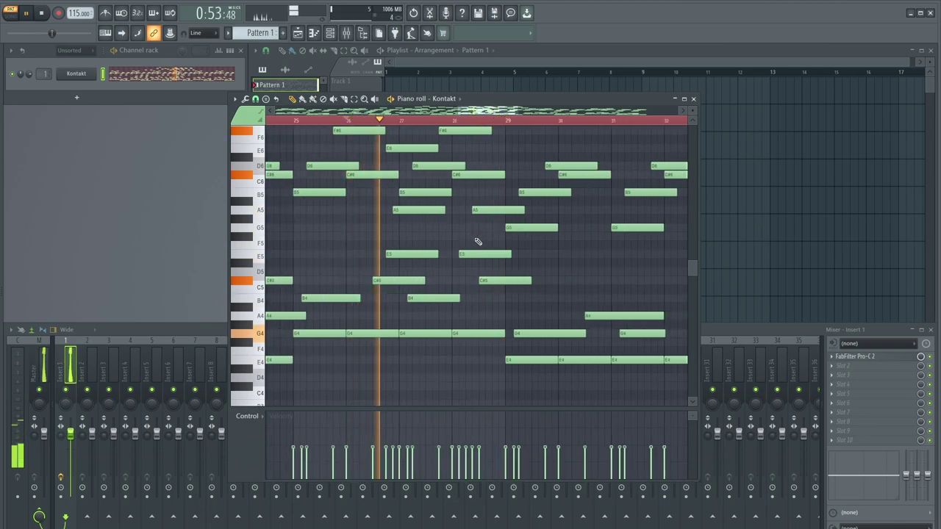
pyautogui.keyDown('ctrl'); pyautogui.scroll(1, 482, 234); pyautogui.keyUp('ctrl')
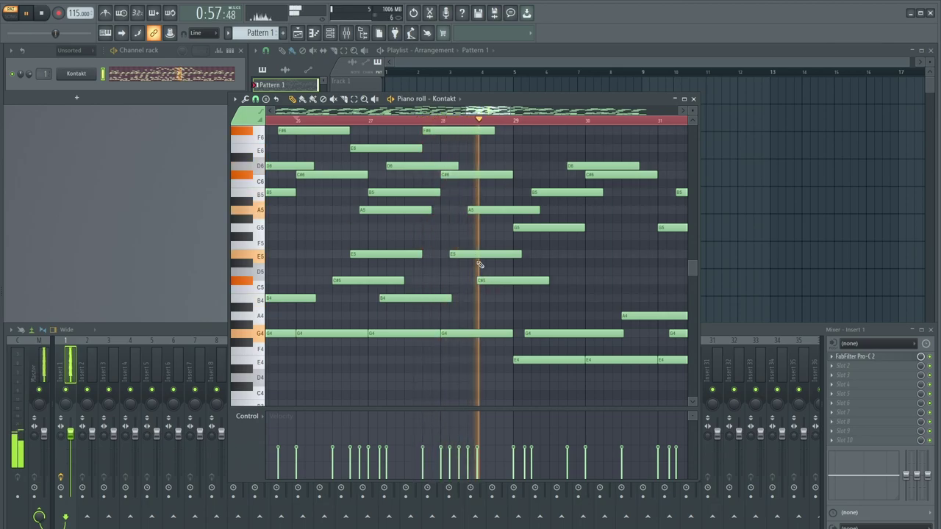
# - Add one-bar C#5 notes about one and a half beats into bar 30 and at bar 32, plus a three-beat B4 ending at bar 33
pyautogui.keyDown('ctrl'); pyautogui.scroll(3, 474, 261); pyautogui.keyUp('ctrl')
pyautogui.keyDown('ctrl'); pyautogui.scroll(-6, 447, 262); pyautogui.keyUp('ctrl')
pyautogui.keyDown('ctrl'); pyautogui.scroll(2, 445, 290); pyautogui.keyUp('ctrl')
pyautogui.keyDown('ctrl'); pyautogui.scroll(3, 441, 286); pyautogui.keyUp('ctrl')
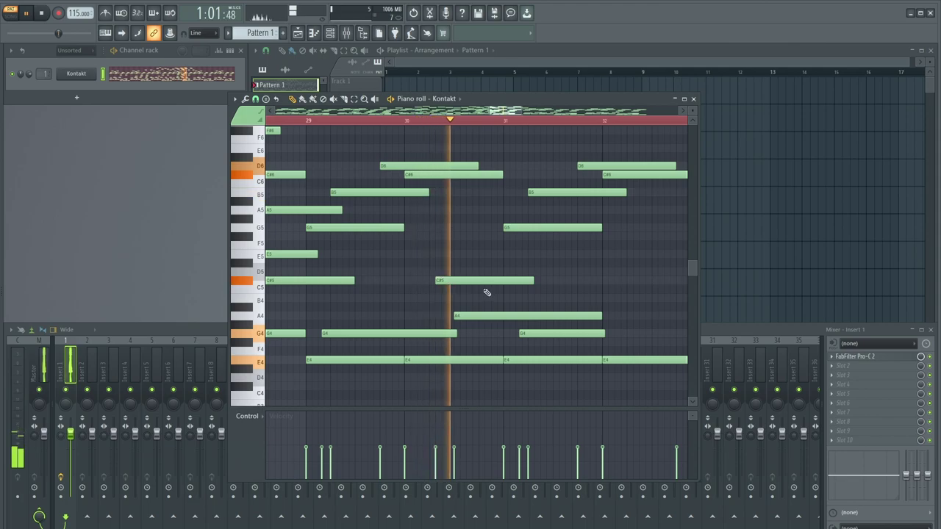
pyautogui.keyDown('ctrl'); pyautogui.scroll(-2, 441, 284); pyautogui.keyUp('ctrl')
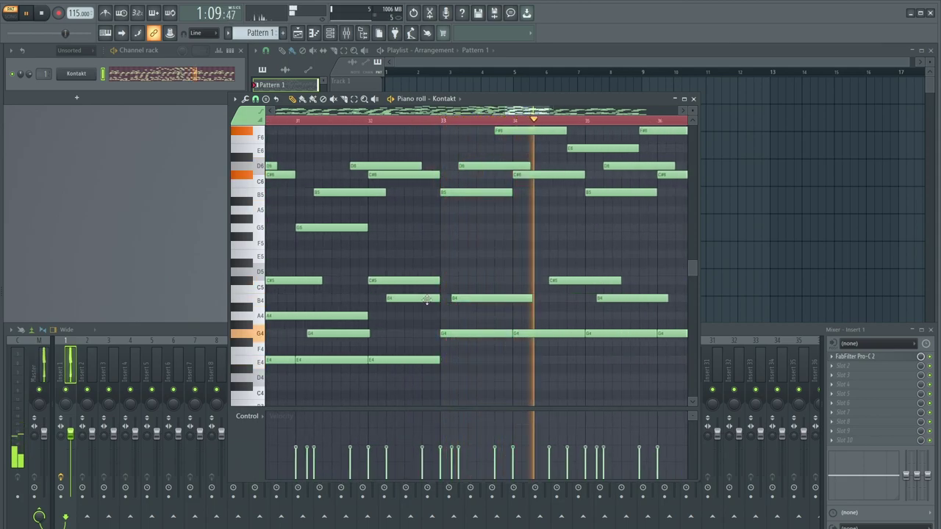
# - Replay from bar 26 and review the high melody notes leading up to bar 33
pyautogui.keyDown('ctrl'); pyautogui.scroll(-3, 578, 278); pyautogui.keyUp('ctrl')
pyautogui.press('space')
pyautogui.keyDown('ctrl'); pyautogui.scroll(-3, 577, 276); pyautogui.keyUp('ctrl')
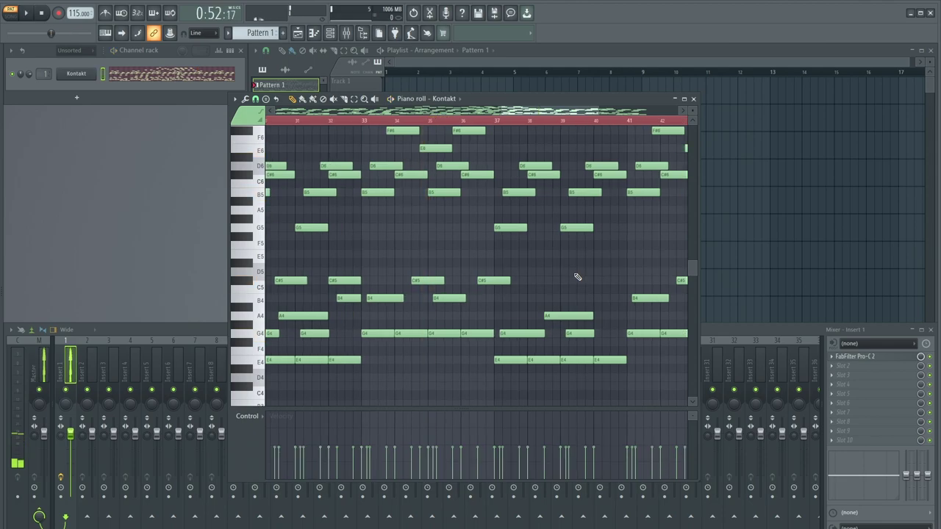
pyautogui.scroll(-4, 588, 295)
pyautogui.scroll(4, 577, 312)
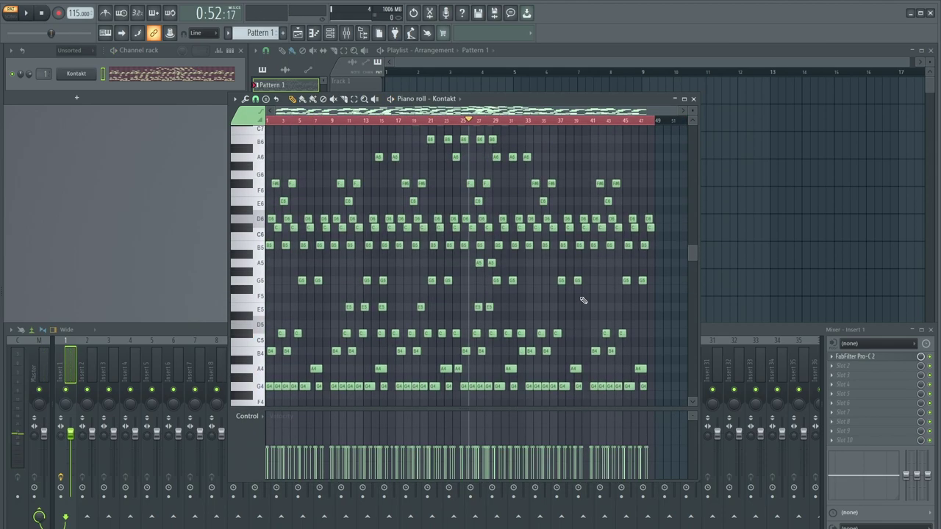
pyautogui.keyDown('ctrl'); pyautogui.scroll(3, 570, 283); pyautogui.keyUp('ctrl')
pyautogui.press('space')
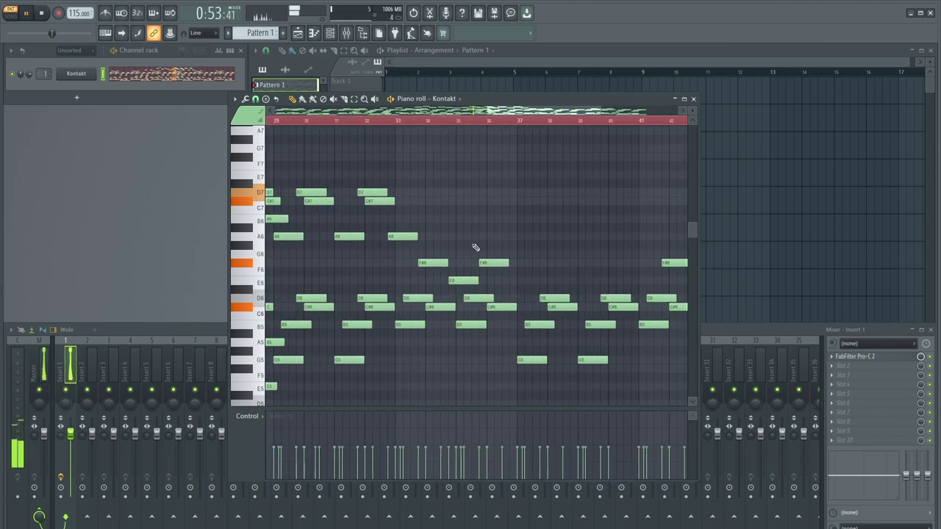
pyautogui.keyDown('ctrl'); pyautogui.scroll(-2, 491, 221); pyautogui.keyUp('ctrl')
pyautogui.scroll(-2, 461, 231)
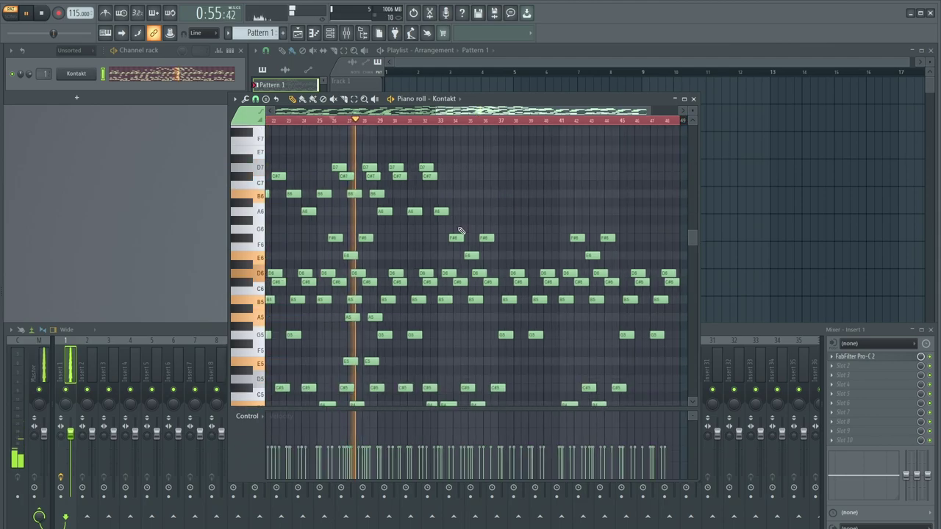
pyautogui.keyDown('ctrl'); pyautogui.scroll(-1, 453, 231); pyautogui.keyUp('ctrl')
pyautogui.keyDown('ctrl'); pyautogui.scroll(2, 510, 204); pyautogui.keyUp('ctrl')
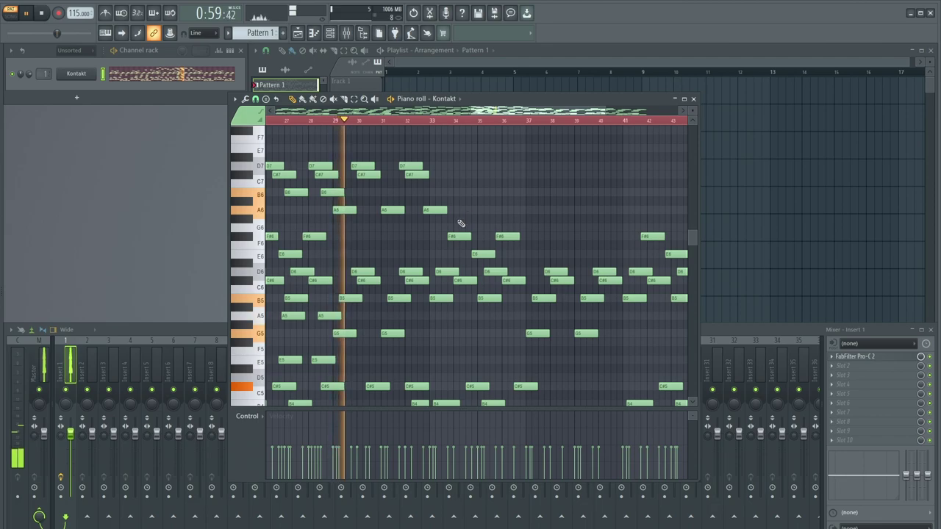
pyautogui.keyDown('ctrl'); pyautogui.scroll(1, 460, 223); pyautogui.keyUp('ctrl')
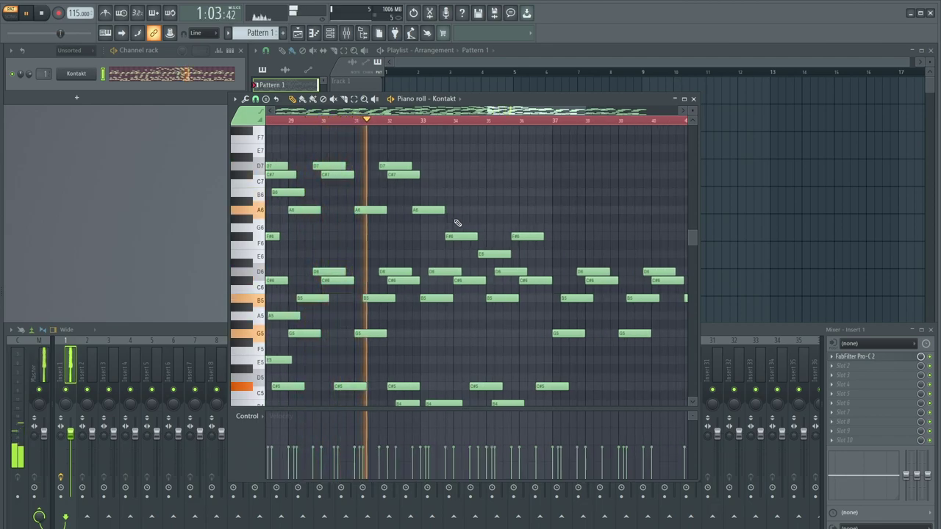
# - Add one-bar C#7 notes at bars 34 and 35 and a one-bar E7 at bar 36
pyautogui.scroll(1, 463, 219)
pyautogui.keyDown('ctrl'); pyautogui.scroll(2, 448, 205); pyautogui.keyUp('ctrl')
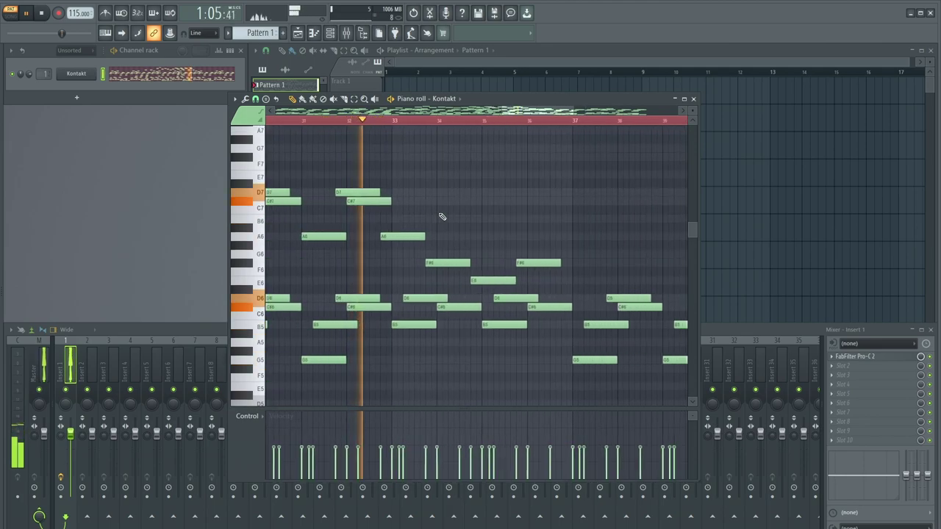
pyautogui.keyDown('ctrl'); pyautogui.scroll(-1, 405, 203); pyautogui.keyUp('ctrl')
pyautogui.click(405, 202)
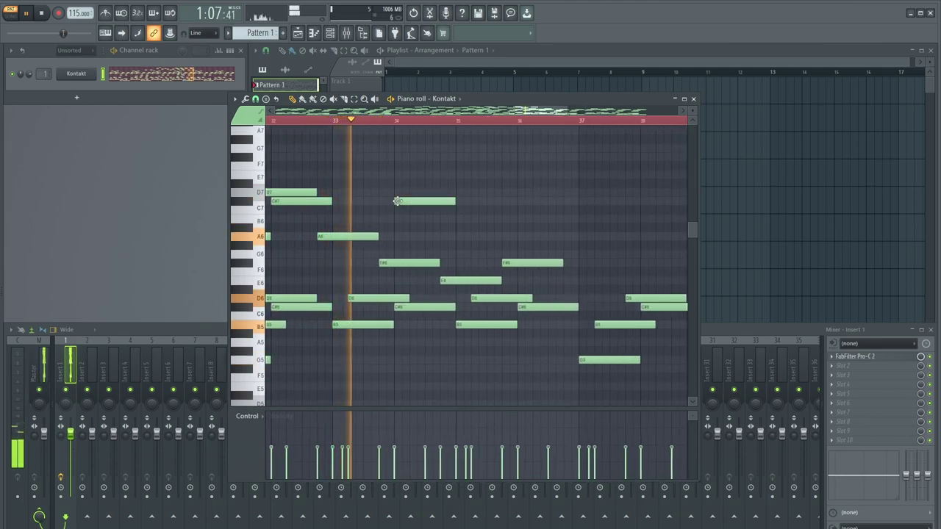
pyautogui.scroll(1, 454, 196)
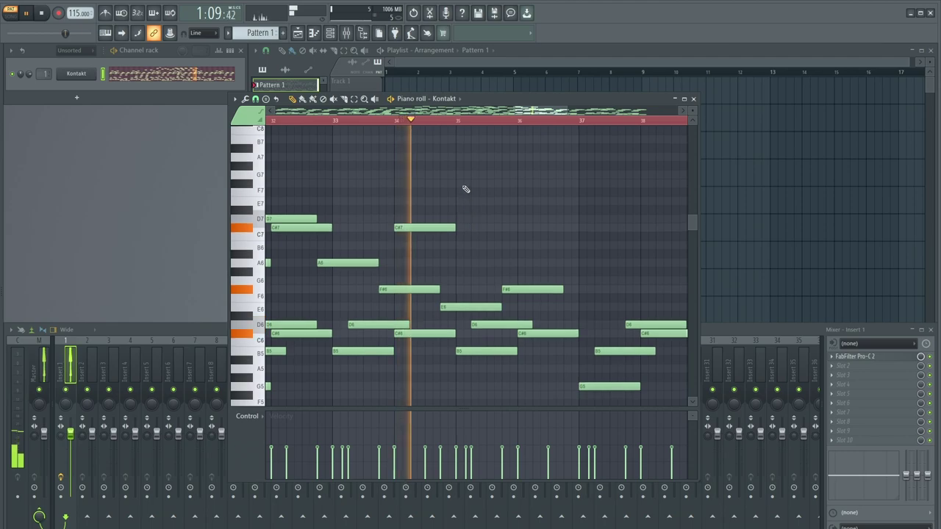
pyautogui.click(461, 229)
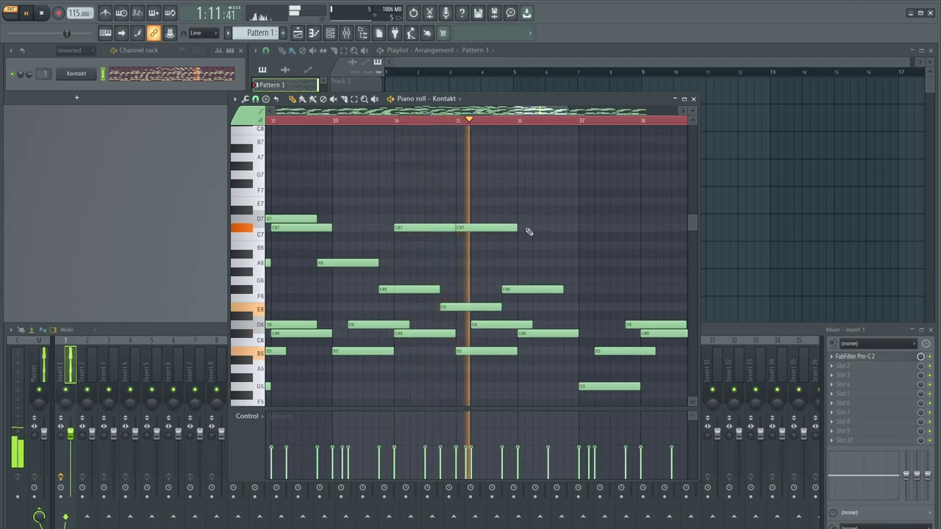
pyautogui.click(520, 201)
# - Add one-bar high notes C#7 at bars 37 and 38, B6 at bar 39 and C#7 at bar 40
pyautogui.keyDown('ctrl'); pyautogui.scroll(-2, 605, 269); pyautogui.keyUp('ctrl')
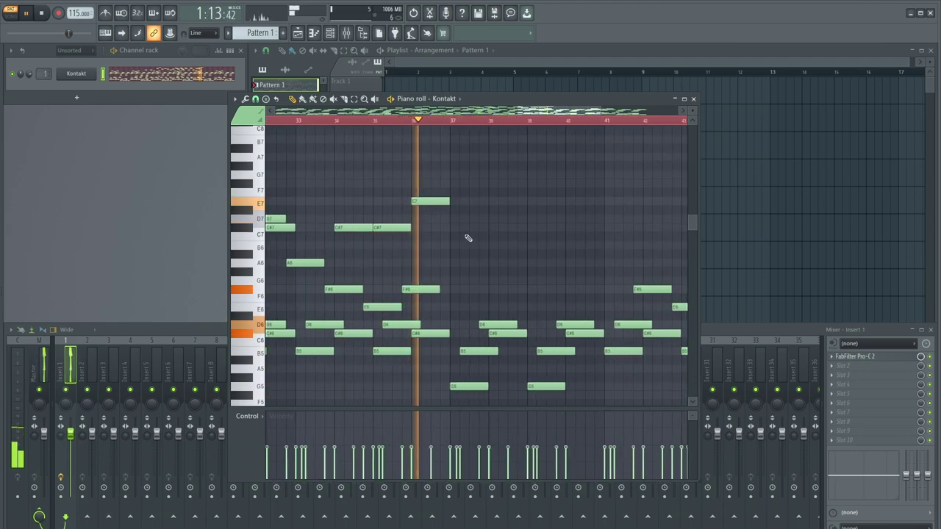
pyautogui.click(448, 228)
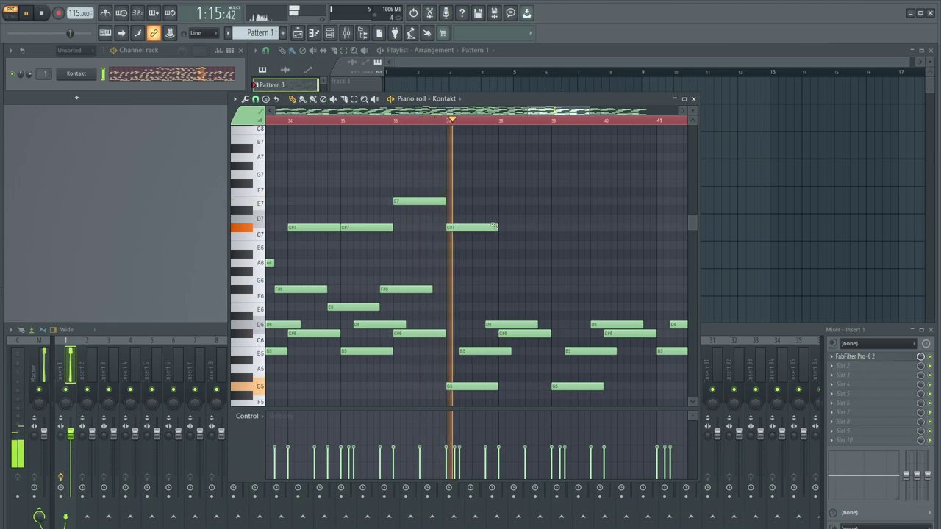
pyautogui.keyDown('ctrl'); pyautogui.scroll(-3, 483, 227); pyautogui.keyUp('ctrl')
pyautogui.click(501, 227)
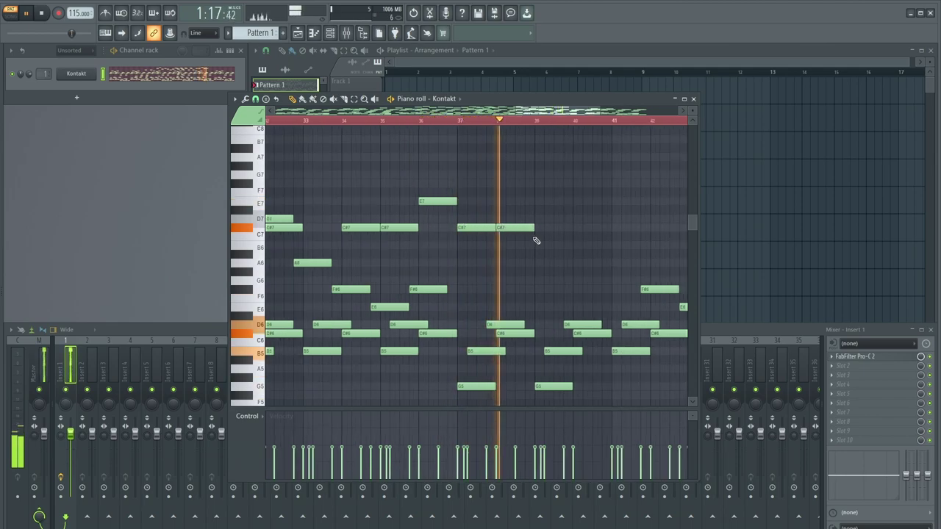
pyautogui.keyDown('ctrl'); pyautogui.scroll(-3, 551, 245); pyautogui.keyUp('ctrl')
pyautogui.keyDown('ctrl'); pyautogui.scroll(5, 547, 247); pyautogui.keyUp('ctrl')
pyautogui.click(497, 247)
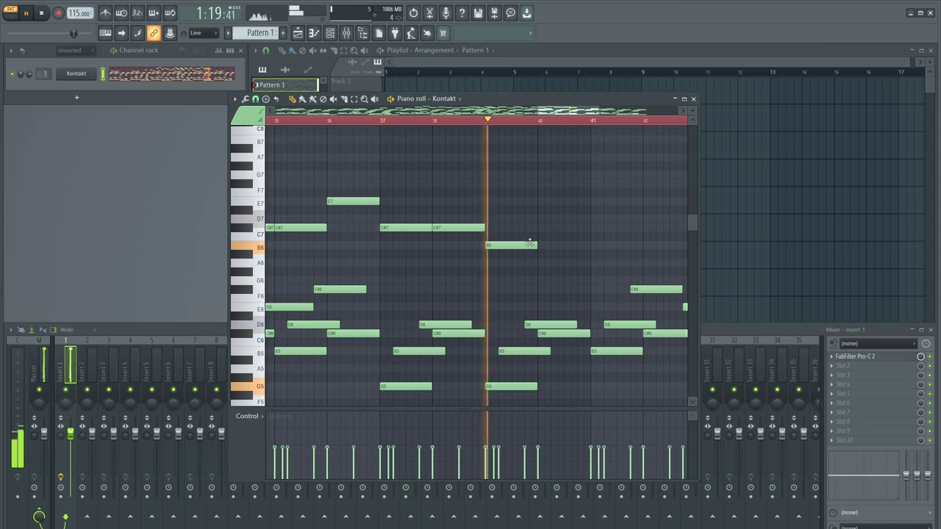
pyautogui.click(539, 227)
# - Add one-bar notes in bar 41: A7 at its start, F#7 one beat in, D7 two beats in and E7 three and a half beats in
pyautogui.hscroll(3, 529, 242)
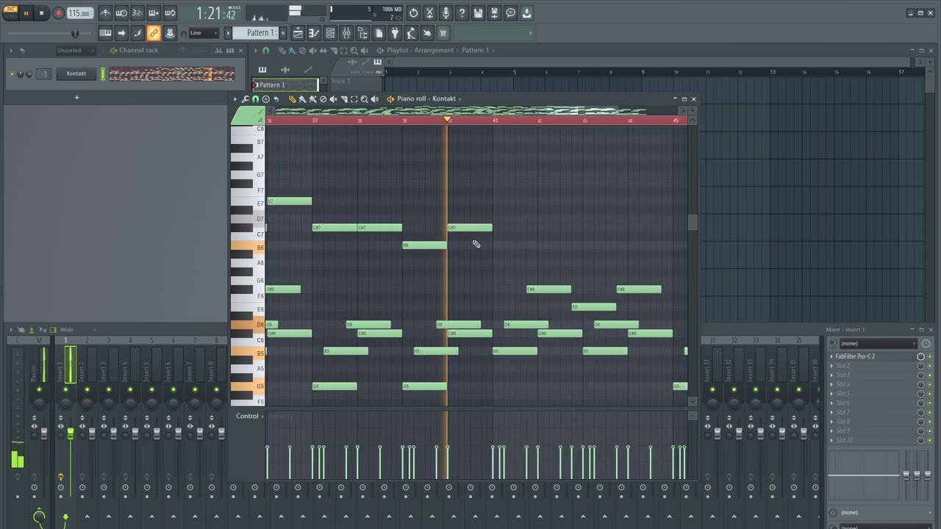
pyautogui.click(460, 157)
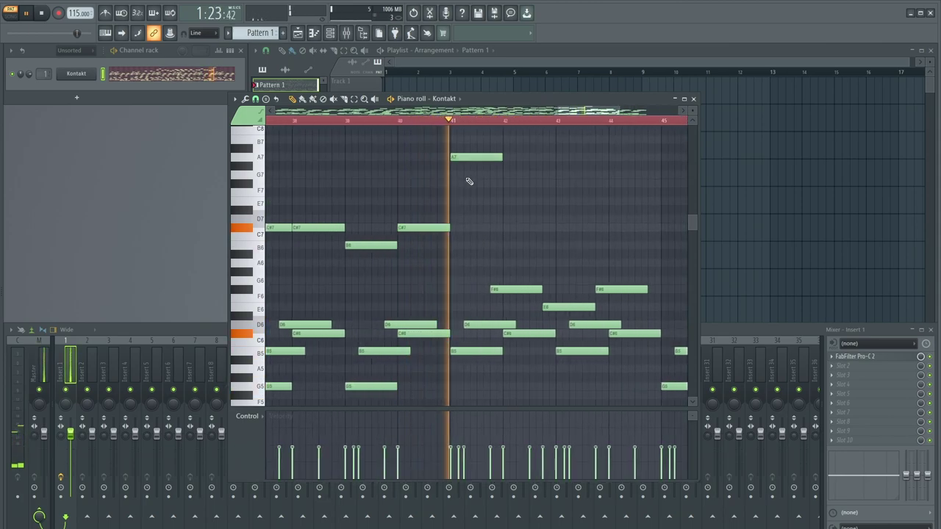
pyautogui.click(474, 183)
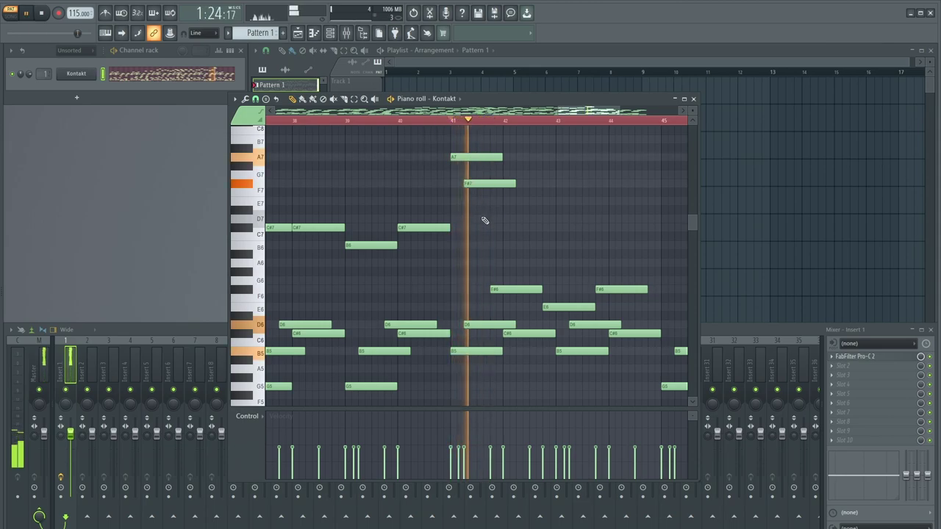
pyautogui.click(483, 218)
pyautogui.click(505, 202)
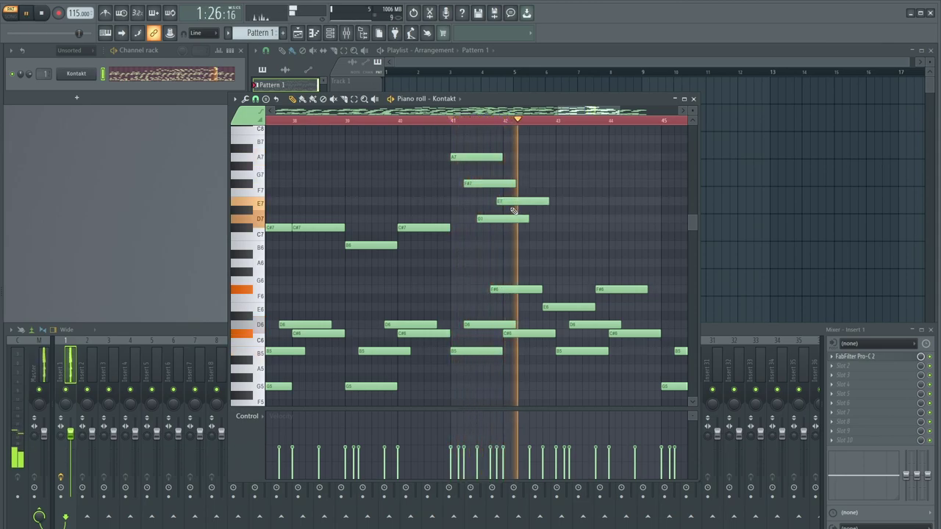
# - Repeat the A7, F#7, D7, E7 figure with the same timing from bar 43 and replay from bar 41
pyautogui.hscroll(2, 526, 206)
pyautogui.press('space')
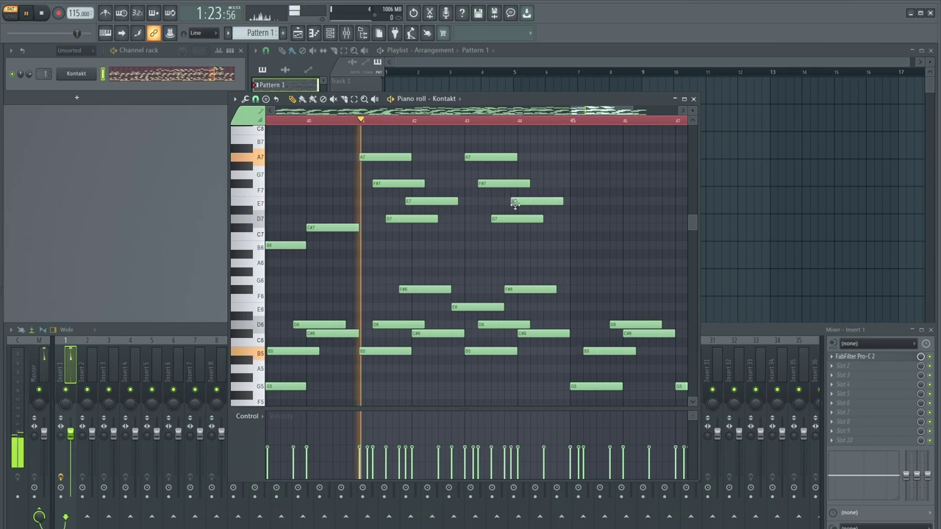
pyautogui.keyDown('ctrl'); pyautogui.scroll(-2, 507, 212); pyautogui.keyUp('ctrl')
pyautogui.keyDown('ctrl'); pyautogui.scroll(-2, 551, 213); pyautogui.keyUp('ctrl')
pyautogui.keyDown('ctrl'); pyautogui.scroll(3, 603, 221); pyautogui.keyUp('ctrl')
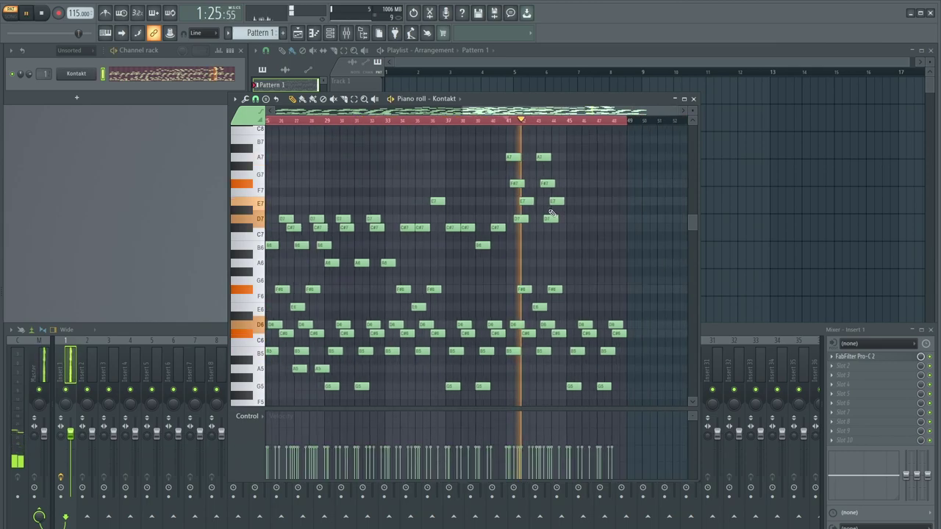
# - Add one-bar notes B6 three beats into bar 44, C#7 half a beat after it and E7 at bar 45, replaying from bar 41
pyautogui.keyDown('ctrl'); pyautogui.scroll(-1, 439, 208); pyautogui.keyUp('ctrl')
pyautogui.keyDown('ctrl'); pyautogui.scroll(2, 544, 211); pyautogui.keyUp('ctrl')
pyautogui.keyDown('ctrl'); pyautogui.scroll(-1, 530, 211); pyautogui.keyUp('ctrl')
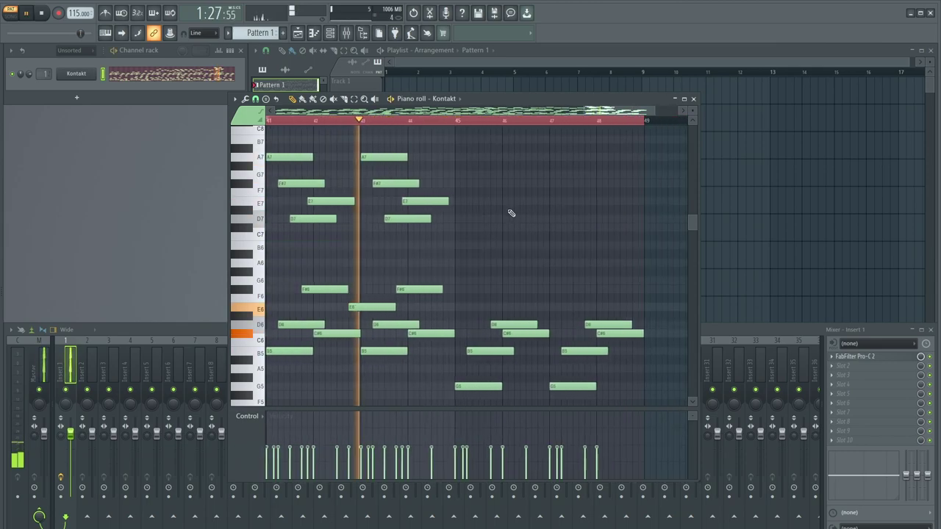
pyautogui.keyDown('ctrl'); pyautogui.scroll(1, 509, 212); pyautogui.keyUp('ctrl')
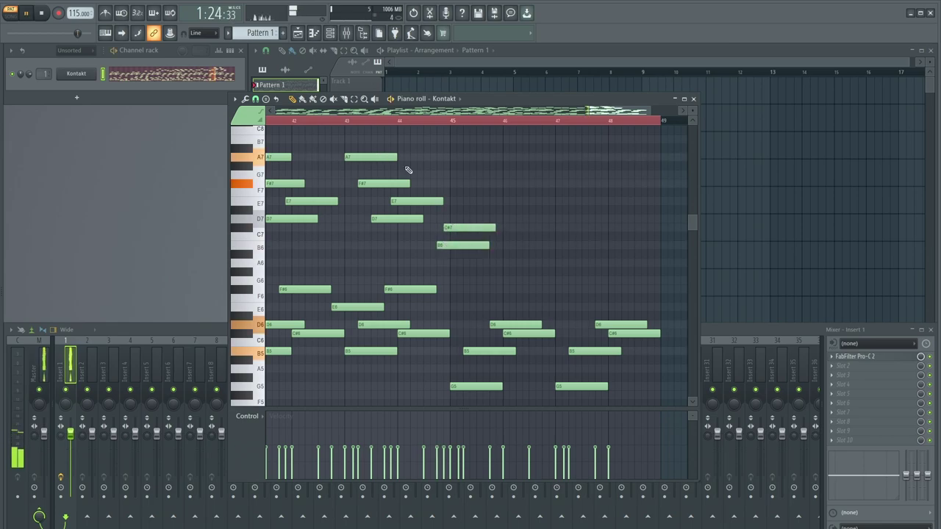
pyautogui.keyDown('ctrl'); pyautogui.scroll(2, 461, 219); pyautogui.keyUp('ctrl')
pyautogui.keyDown('ctrl'); pyautogui.scroll(-3, 450, 203); pyautogui.keyUp('ctrl')
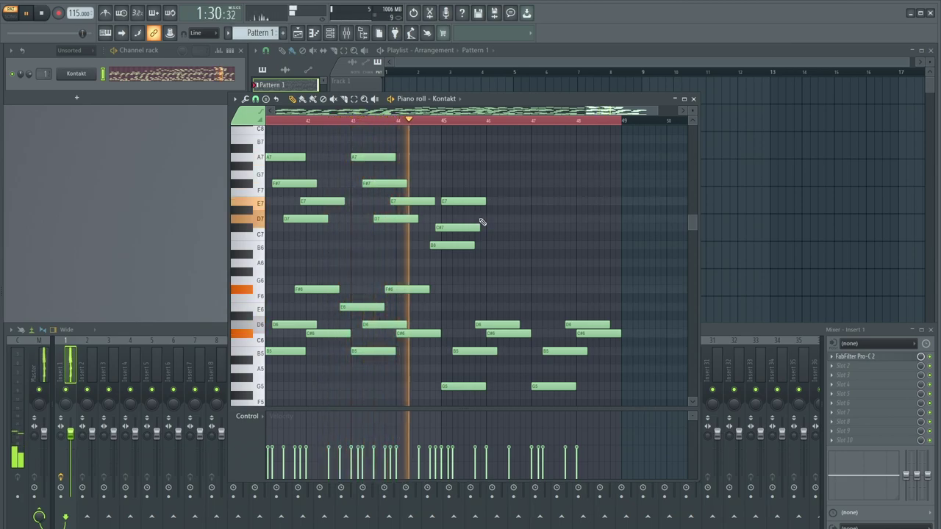
# - Add F#7 three beats into bar 45, C#7 at bar 46, and a B6, C#7, E7 run from bar 46's fourth beat into bar 47
pyautogui.keyDown('ctrl'); pyautogui.scroll(2, 472, 222); pyautogui.keyUp('ctrl')
pyautogui.keyDown('ctrl'); pyautogui.scroll(-3, 440, 230); pyautogui.keyUp('ctrl')
pyautogui.keyDown('ctrl'); pyautogui.scroll(3, 452, 229); pyautogui.keyUp('ctrl')
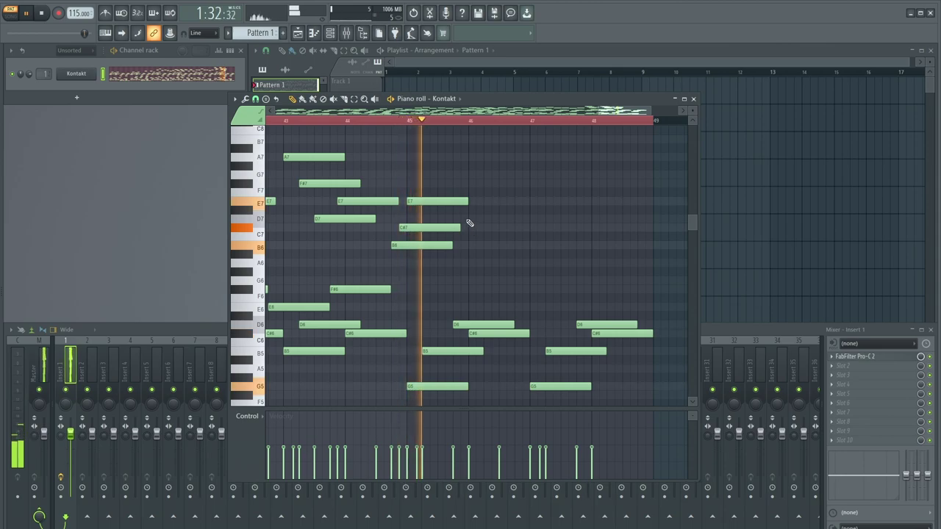
pyautogui.click(456, 184)
pyautogui.click(470, 227)
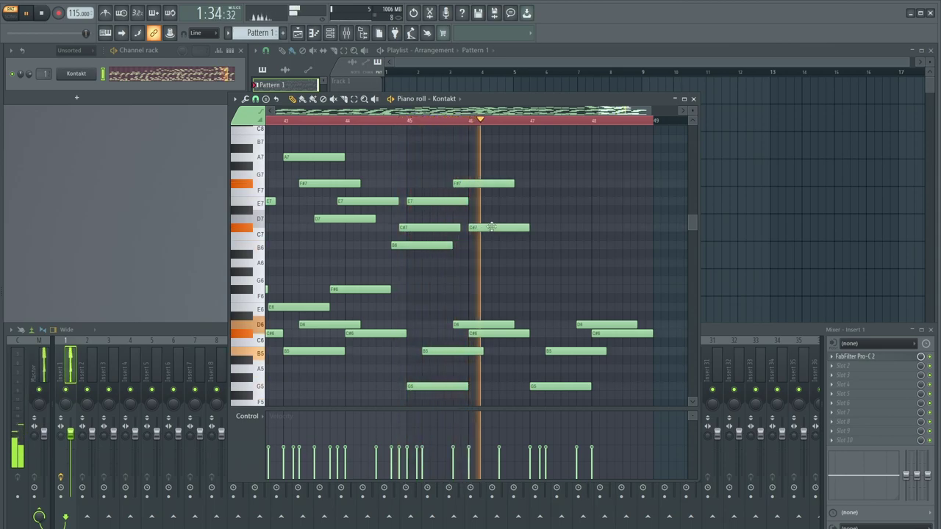
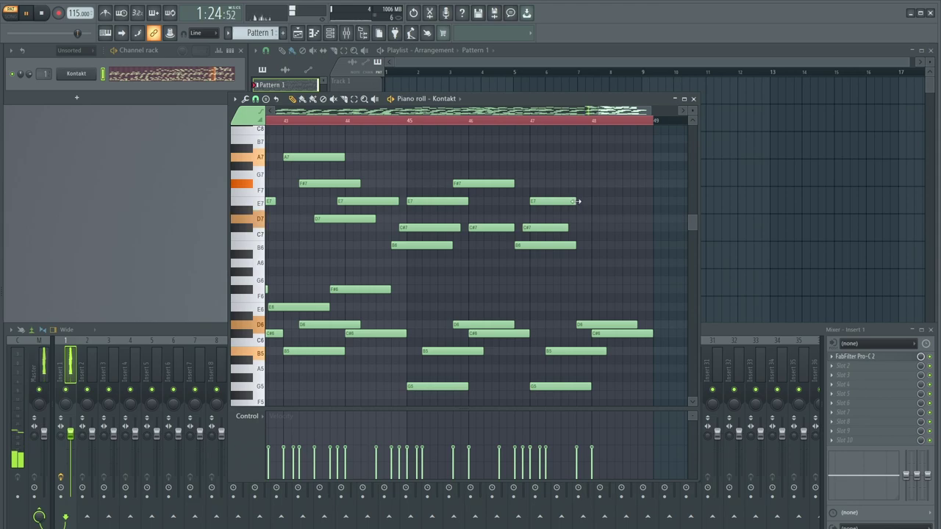
# - Add an F#7 on the fourth beat of bar 47 and paste the copied section at bar 49
pyautogui.scroll(-3, 550, 228)
pyautogui.scroll(-4, 608, 275)
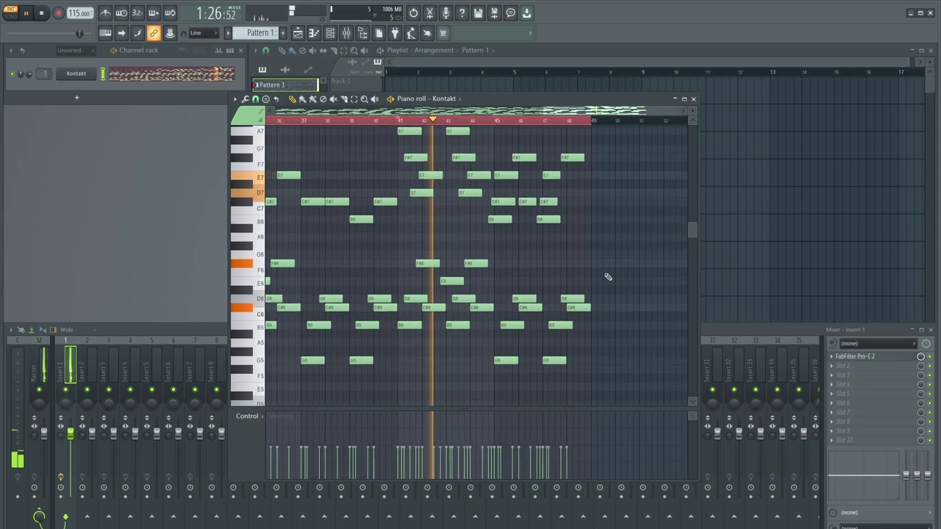
pyautogui.scroll(5, 652, 316)
pyautogui.hotkey('ctrl', 'v')
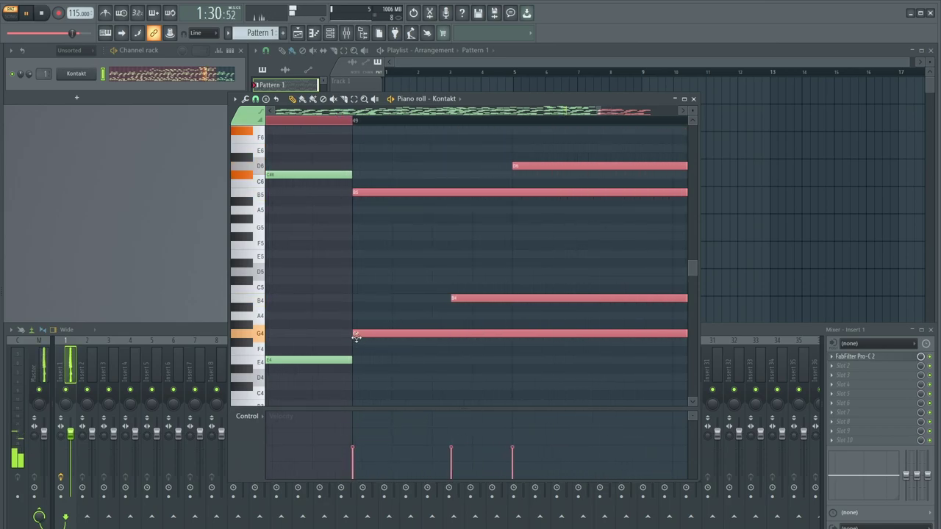
# - Check that the pasted section starts exactly at bar 49 and deselect its notes
pyautogui.scroll(-5, 359, 341)
pyautogui.scroll(3, 642, 324)
pyautogui.scroll(2, 584, 288)
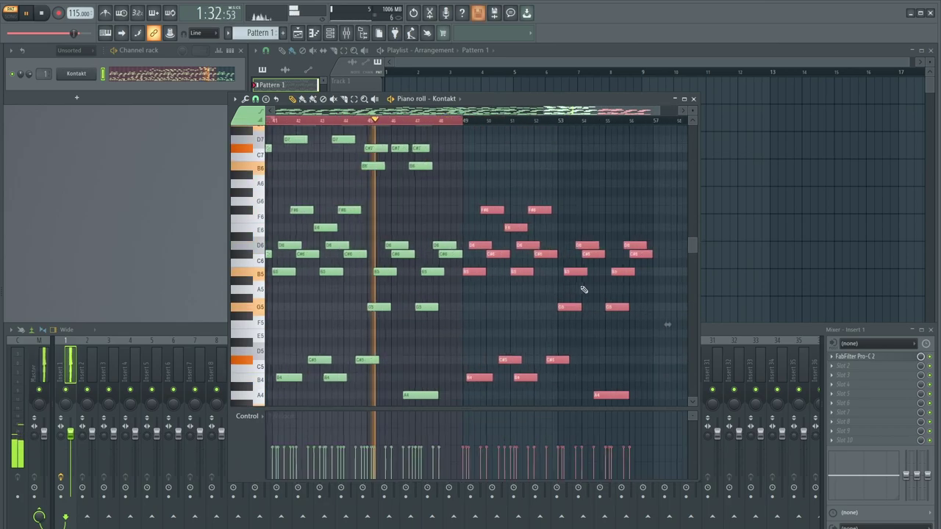
pyautogui.scroll(3, 515, 272)
pyautogui.click(503, 237)
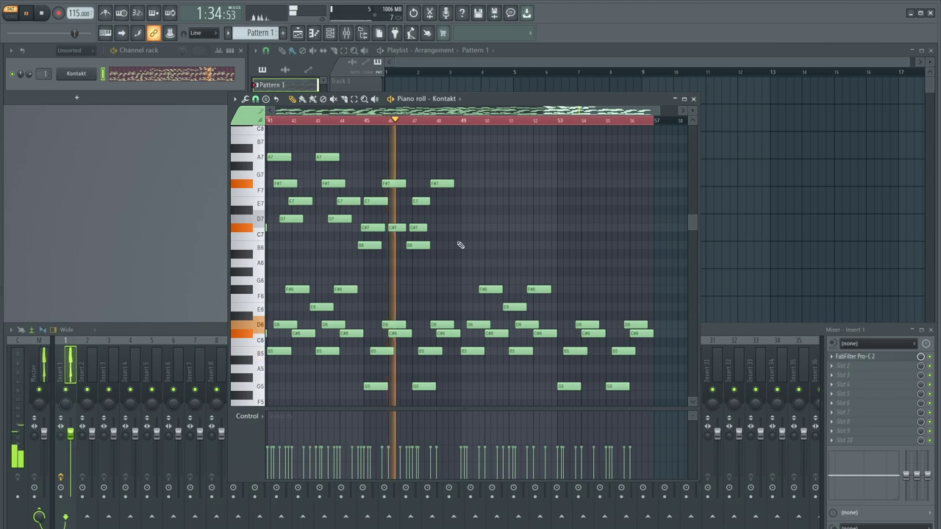
# - Paste the copied section again at bar 57, replay from bar 41, and deselect the pasted notes
pyautogui.scroll(-2, 461, 241)
pyautogui.scroll(-6, 642, 293)
pyautogui.scroll(5, 669, 263)
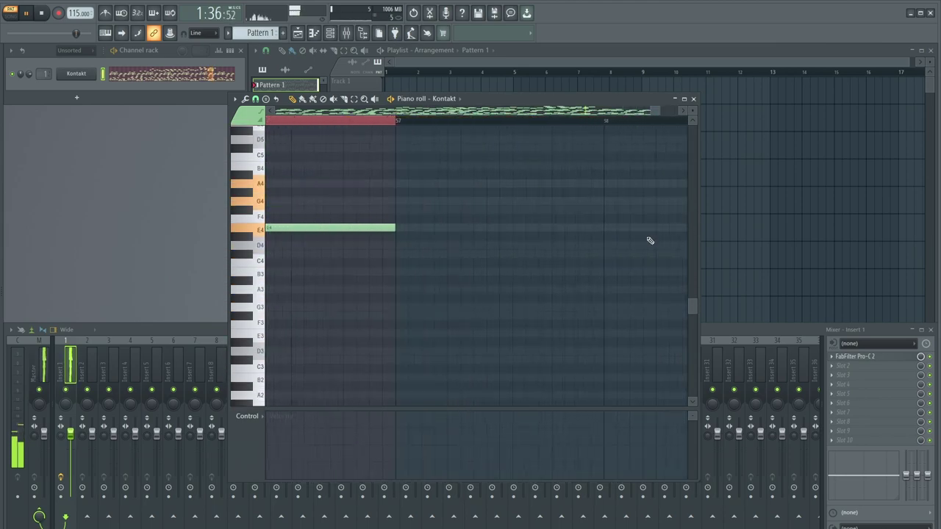
pyautogui.scroll(-6, 522, 287)
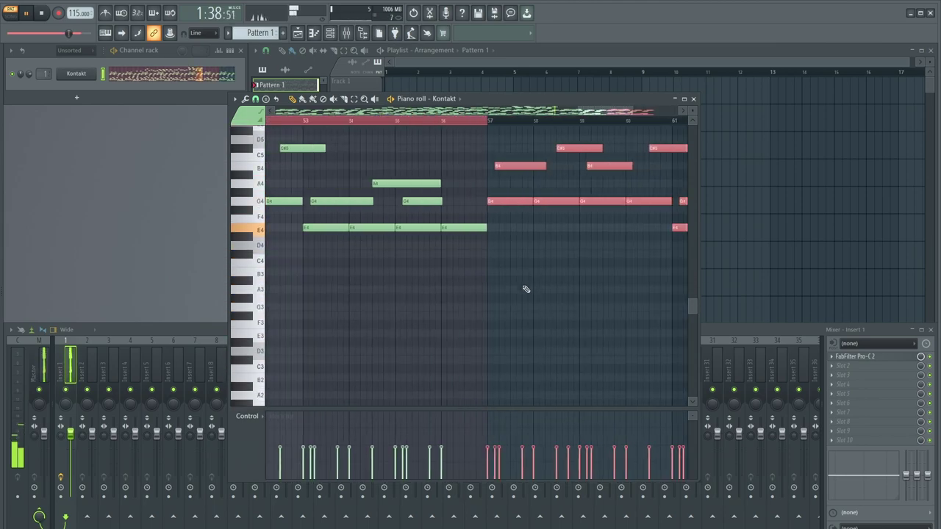
pyautogui.scroll(3, 523, 296)
pyautogui.press('space')
pyautogui.scroll(-4, 564, 286)
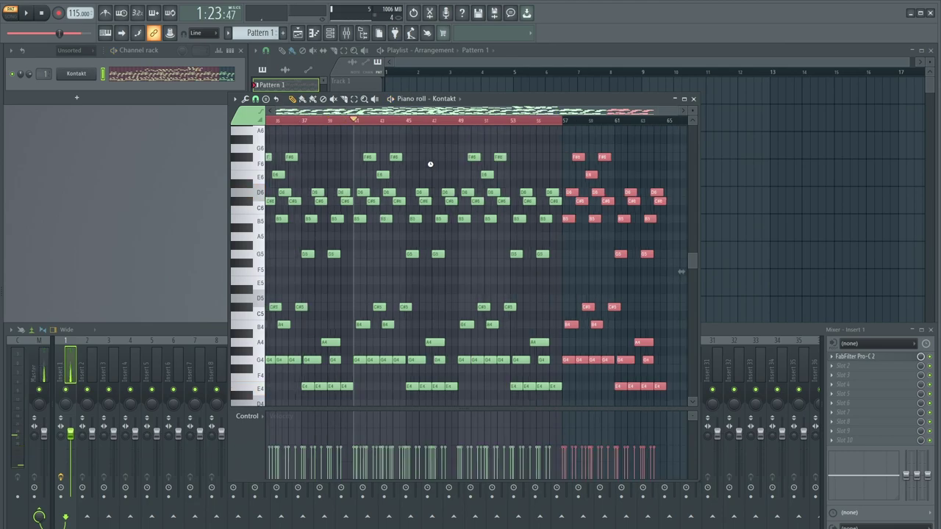
pyautogui.press('space')
pyautogui.scroll(5, 608, 170)
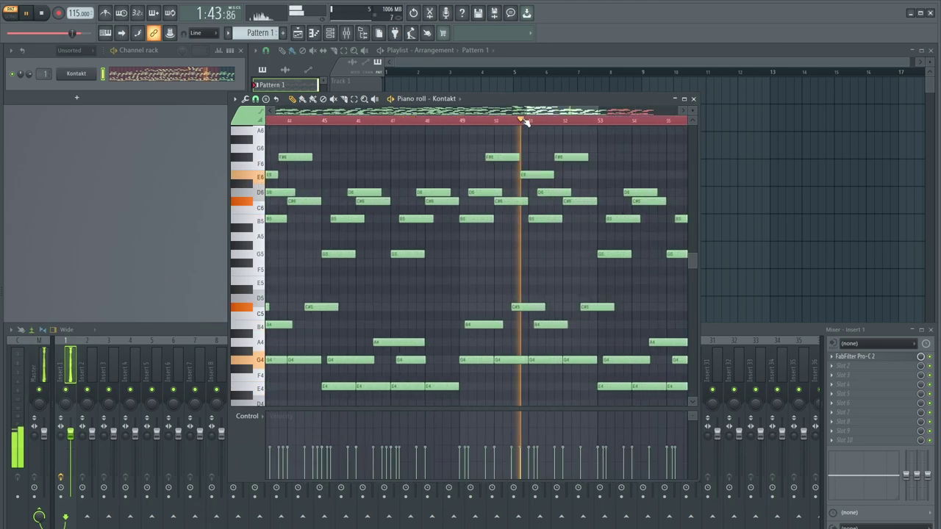
pyautogui.scroll(-4, 331, 172)
pyautogui.scroll(2, 533, 174)
pyautogui.hotkey('ctrl', 'd')
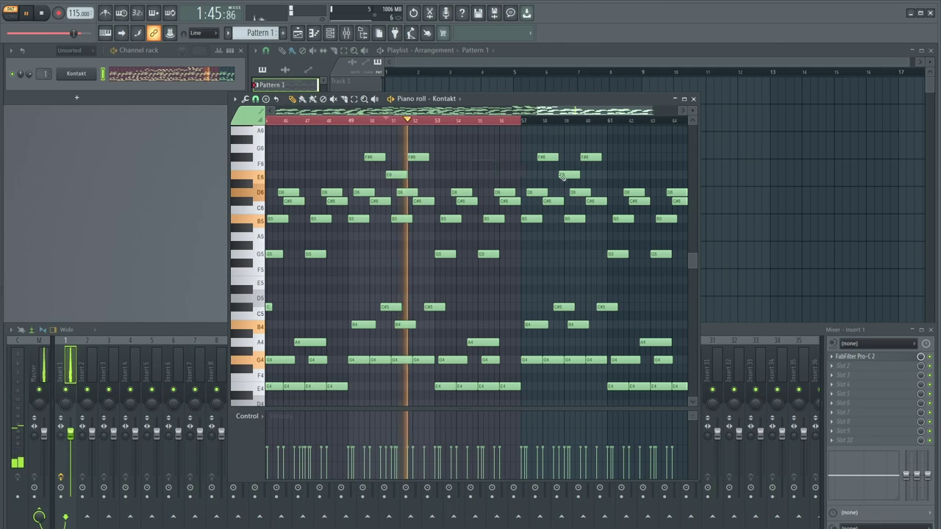
# - Replay from bar 42 and move the C#7 just before bar 47 a quarter beat later
pyautogui.scroll(-2, 410, 131)
pyautogui.click(342, 120)
pyautogui.scroll(-2, 342, 130)
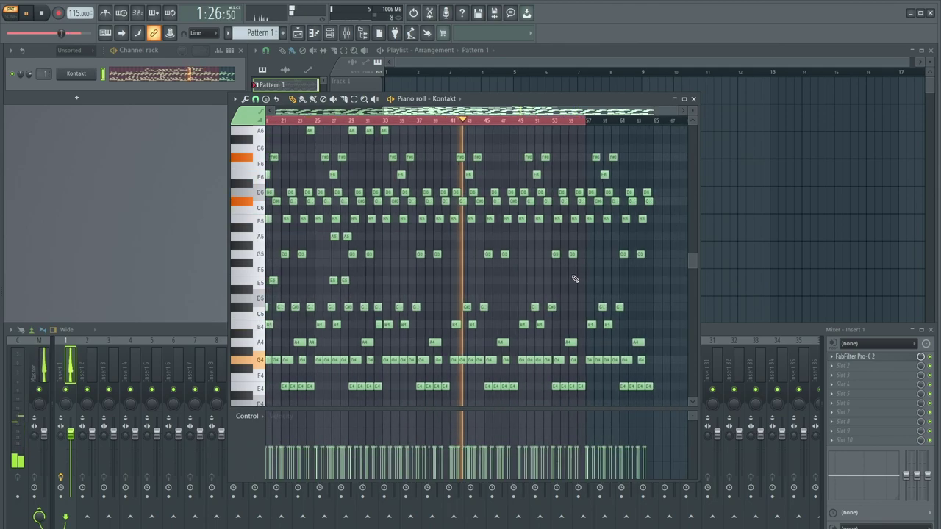
pyautogui.scroll(7, 537, 253)
pyautogui.scroll(-1, 359, 260)
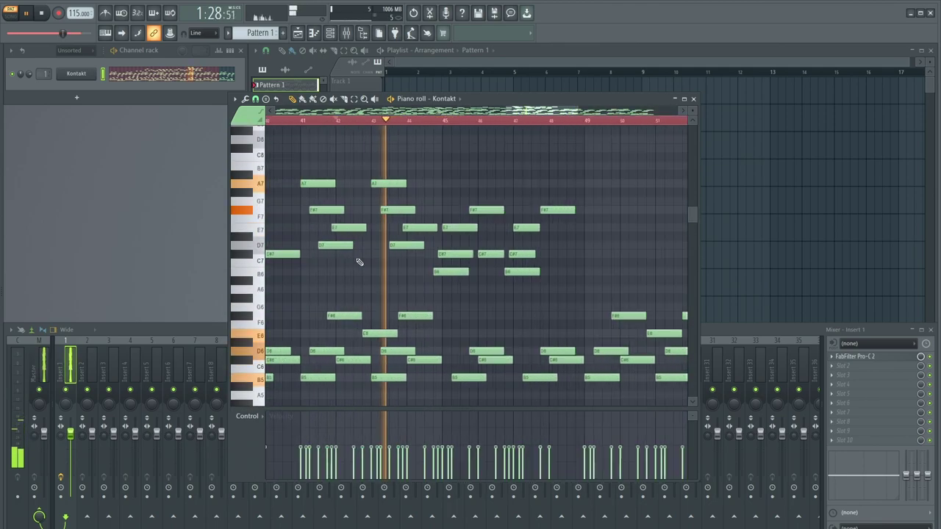
pyautogui.scroll(2, 485, 279)
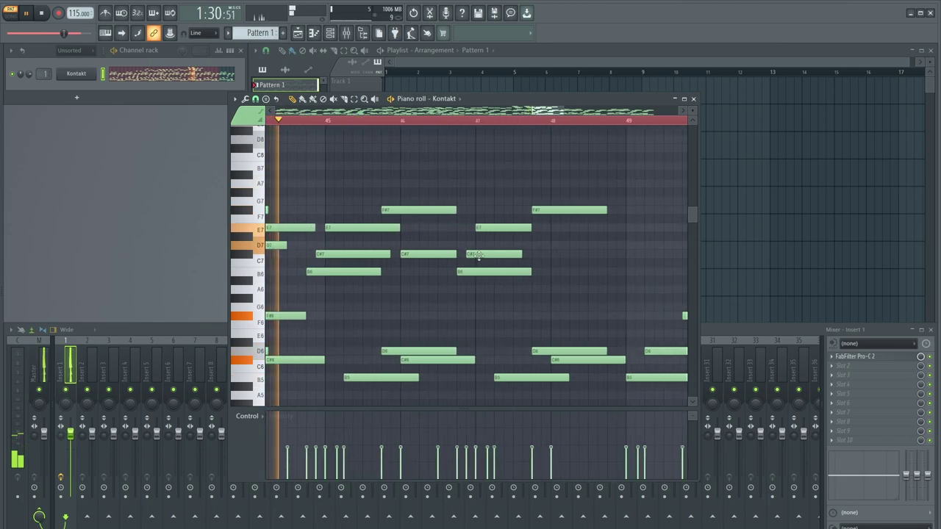
pyautogui.scroll(2, 482, 255)
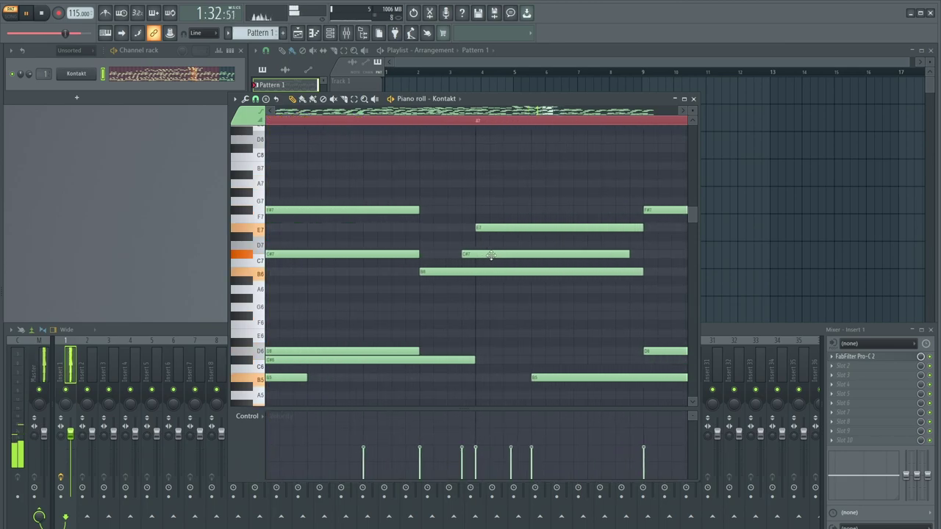
# - Add a three-beat C#7 at the start of bar 48, under the high F#7
pyautogui.scroll(-2, 471, 251)
pyautogui.scroll(2, 484, 268)
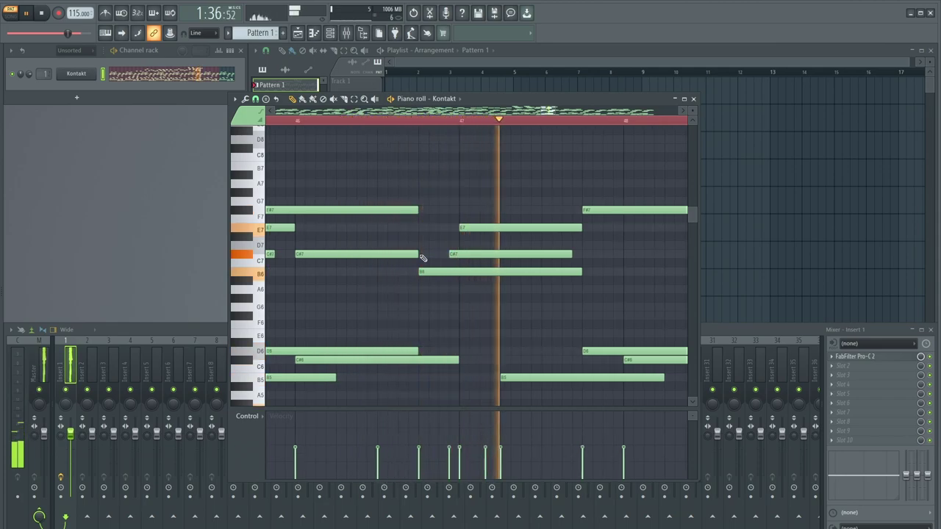
pyautogui.scroll(1, 519, 256)
pyautogui.scroll(-4, 437, 246)
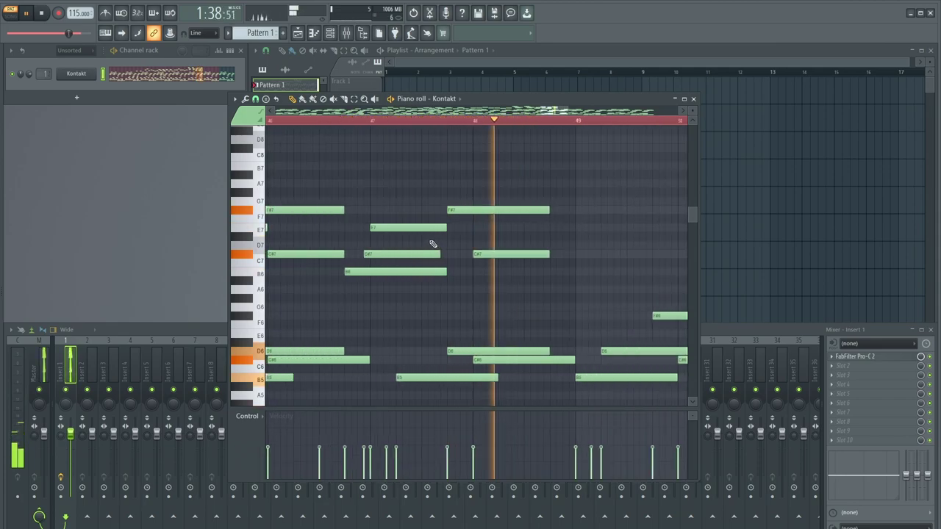
pyautogui.scroll(-1, 580, 269)
pyautogui.scroll(-2, 555, 267)
pyautogui.scroll(-4, 555, 267)
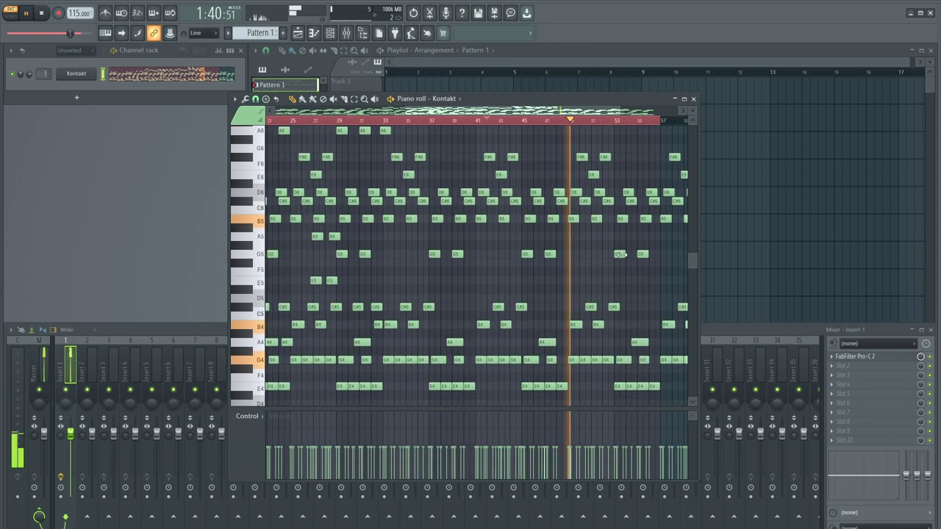
# - Add a six-beat E5 starting half a beat into bar 48 and replay from bar 45
pyautogui.scroll(4, 605, 262)
pyautogui.scroll(-2, 561, 273)
pyautogui.scroll(-1, 560, 272)
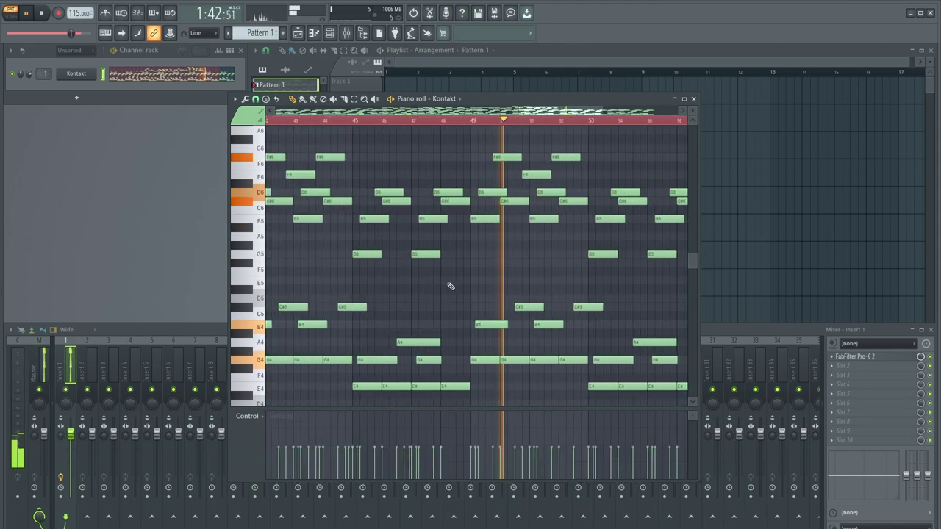
pyautogui.click(449, 283)
pyautogui.scroll(-4, 556, 272)
pyautogui.click(433, 120)
pyautogui.scroll(1, 488, 329)
pyautogui.scroll(3, 486, 331)
pyautogui.click(463, 343)
pyautogui.rightClick(486, 281)
pyautogui.click(485, 281)
pyautogui.scroll(3, 486, 281)
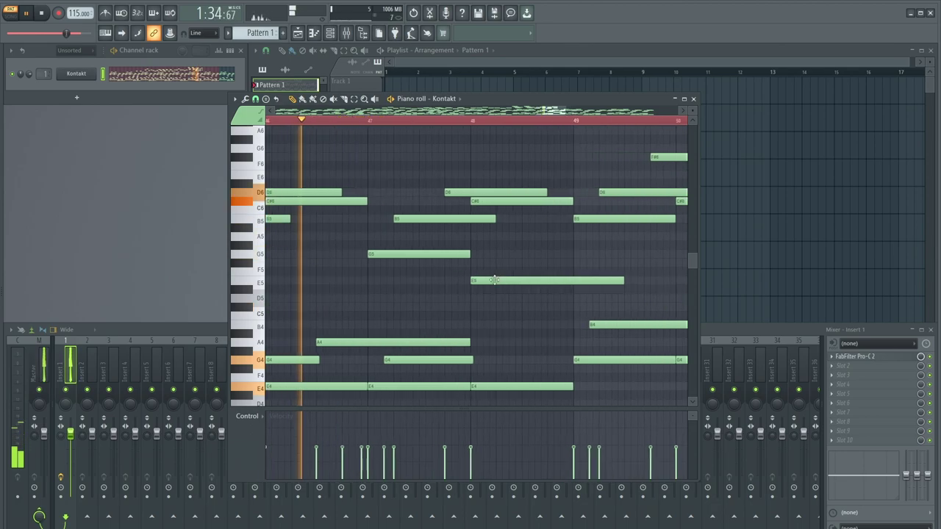
pyautogui.scroll(-4, 515, 280)
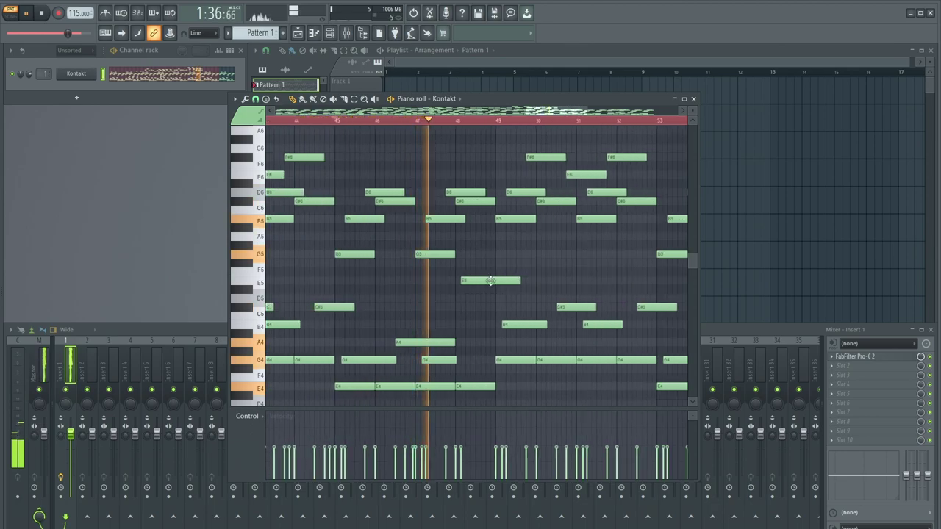
# - Nudge the C#7 just before bar 47 slightly earlier and replay the passage from bar 45
pyautogui.scroll(4, 490, 288)
pyautogui.press('space')
pyautogui.scroll(6, 571, 210)
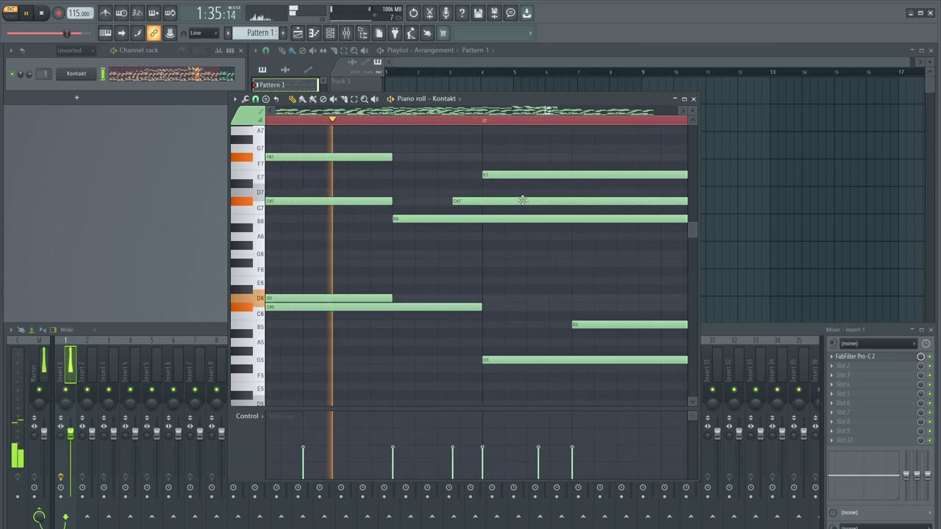
pyautogui.scroll(-3, 516, 201)
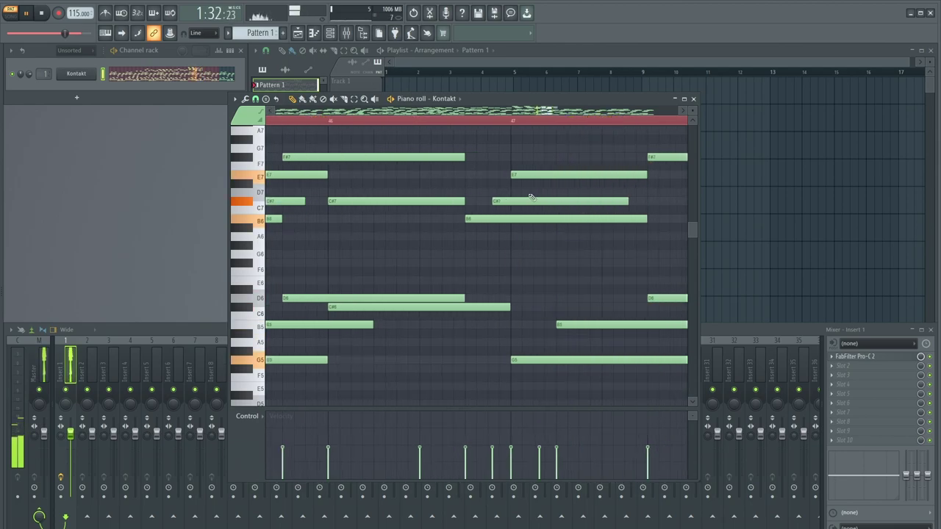
pyautogui.scroll(3, 531, 198)
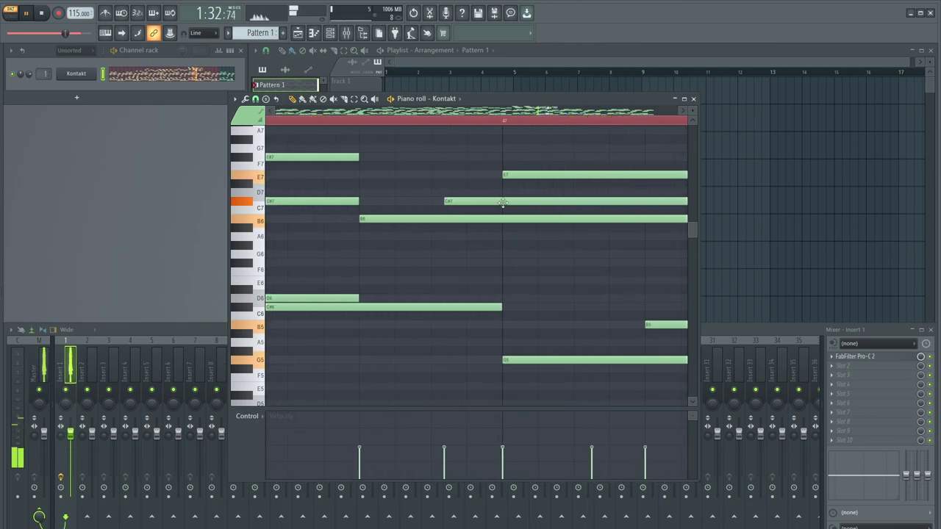
pyautogui.scroll(-3, 503, 202)
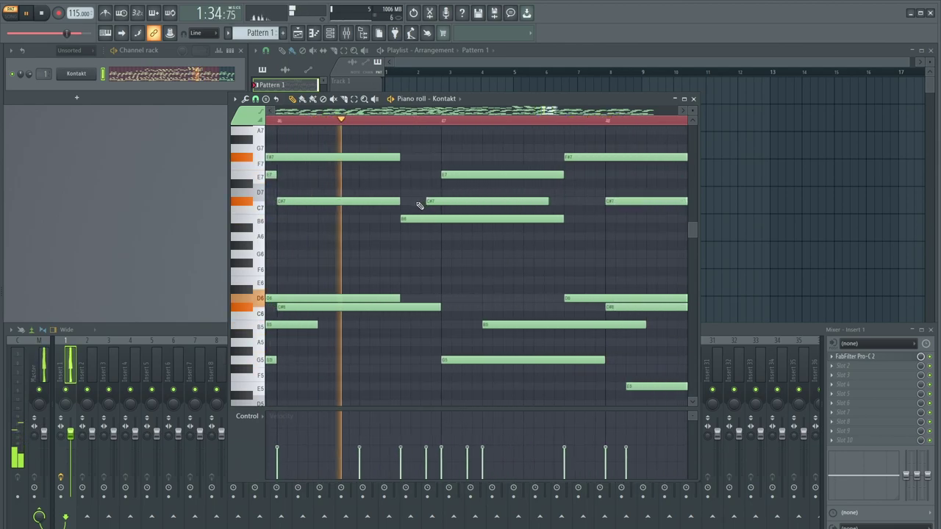
# - Add one-bar notes A4 one beat into bar 48 and C#5 half a beat after it
pyautogui.scroll(-2, 423, 216)
pyautogui.scroll(-1, 500, 214)
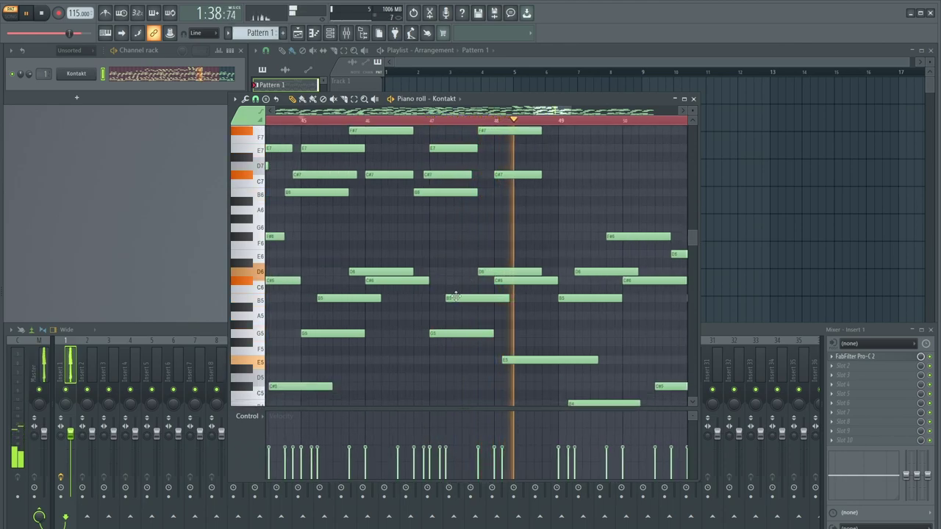
pyautogui.scroll(-3, 439, 260)
pyautogui.scroll(-2, 381, 245)
pyautogui.press('space')
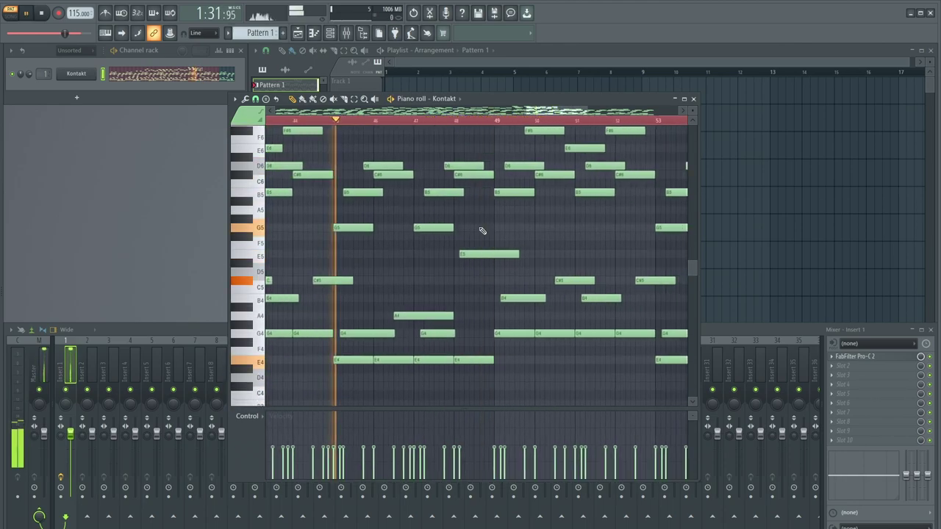
pyautogui.scroll(3, 477, 204)
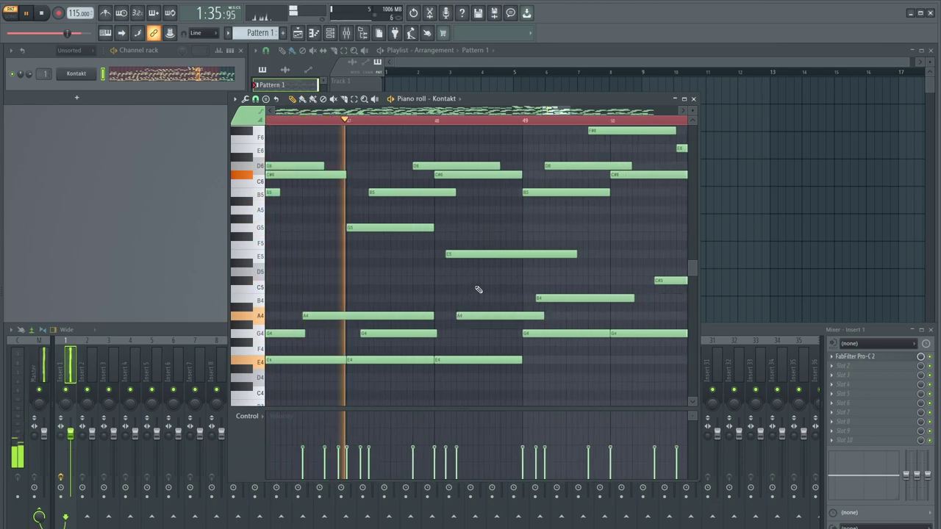
pyautogui.scroll(-2, 448, 285)
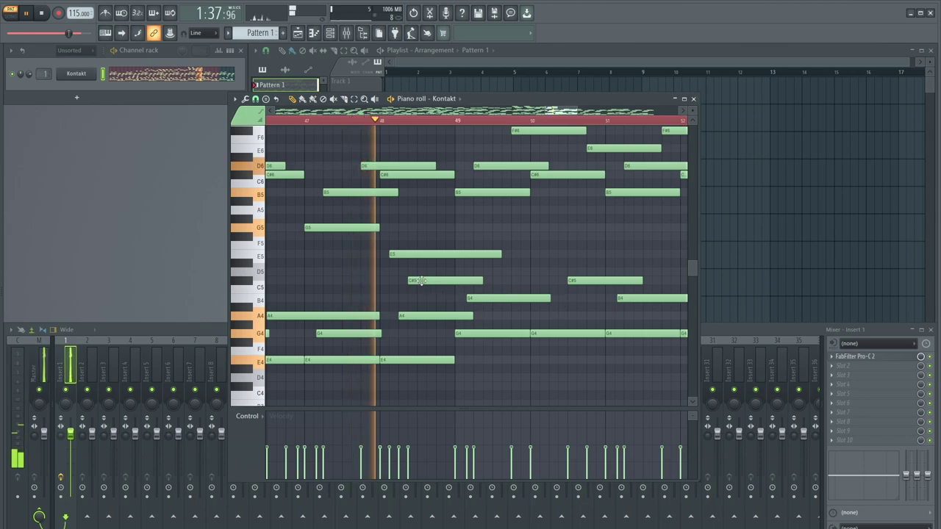
# - Add a one-bar D5 two beats into bar 48 and a two-beat C#5 three and a half beats in
pyautogui.press('space')
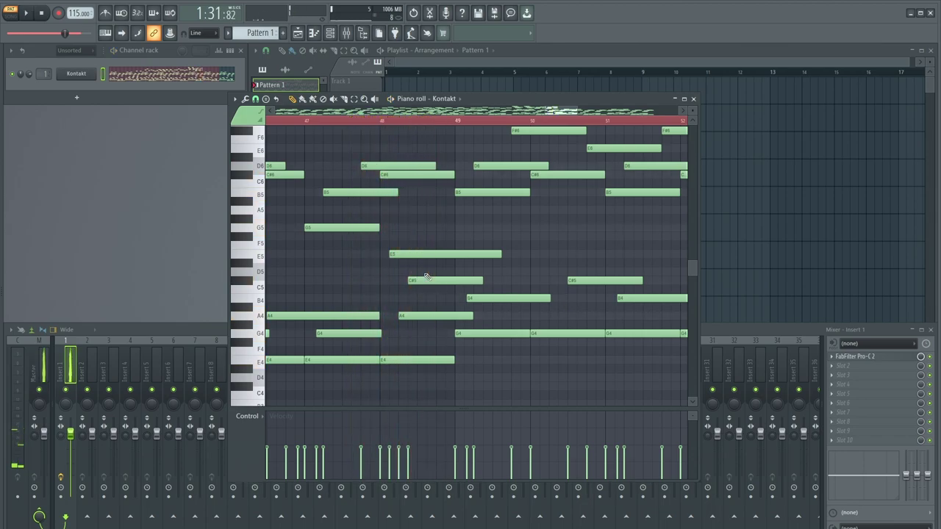
pyautogui.scroll(-1, 470, 279)
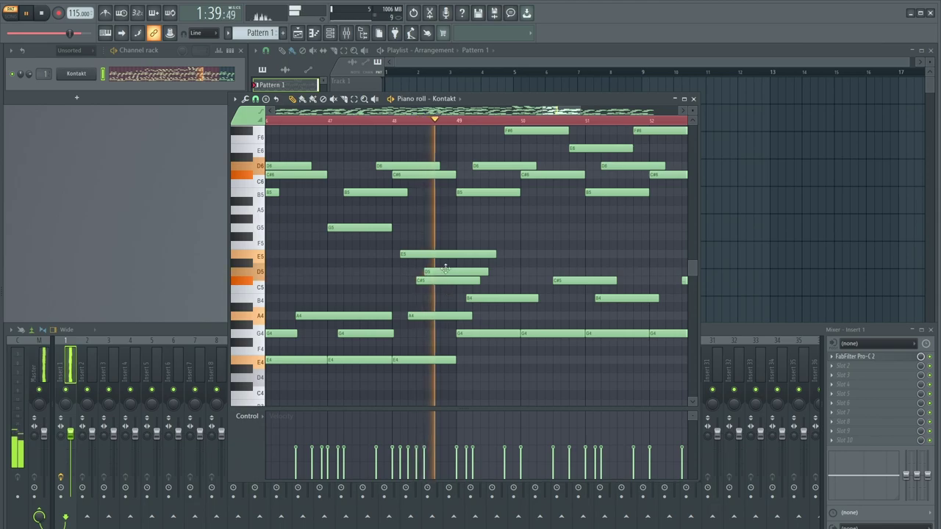
pyautogui.press('space')
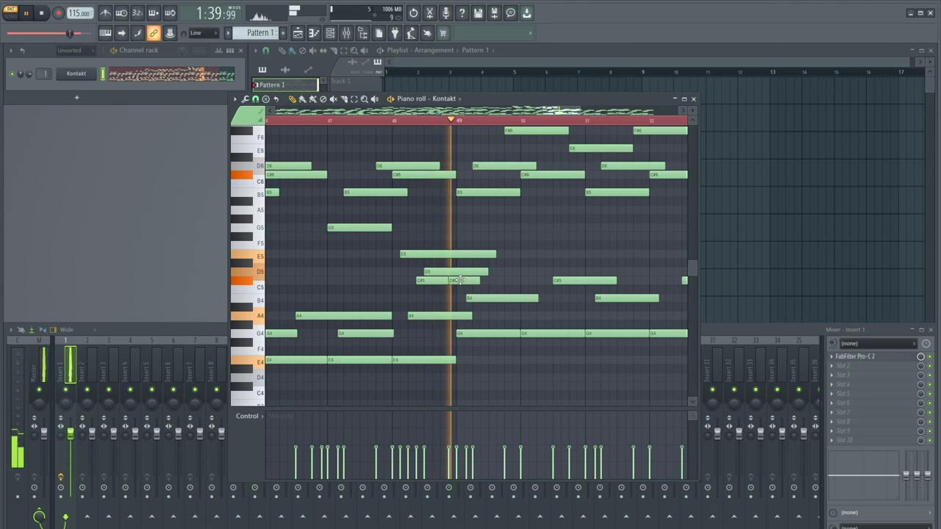
pyautogui.scroll(-2, 495, 293)
pyautogui.scroll(3, 495, 290)
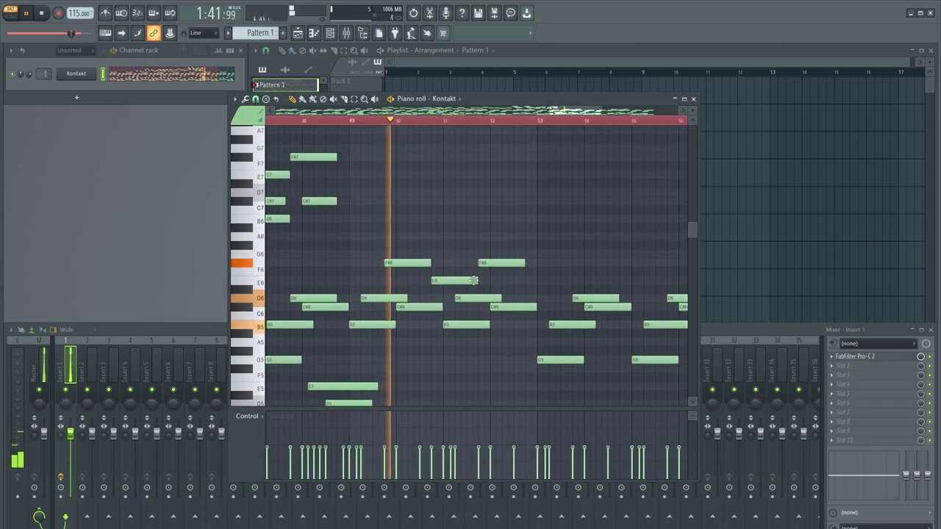
pyautogui.scroll(2, 450, 243)
pyautogui.click(433, 220)
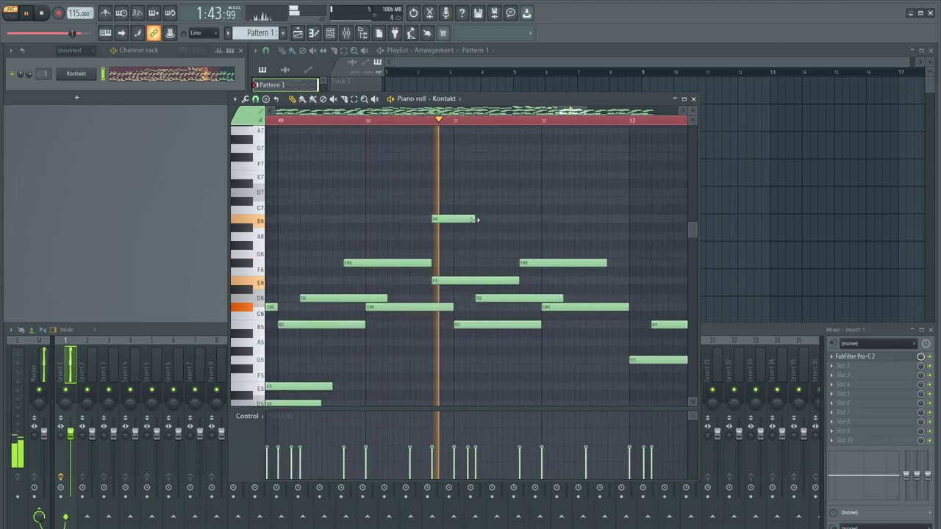
pyautogui.moveTo(477, 219); pyautogui.dragTo(500, 223)
pyautogui.keyDown('ctrl'); pyautogui.scroll(-3, 502, 228); pyautogui.keyUp('ctrl')
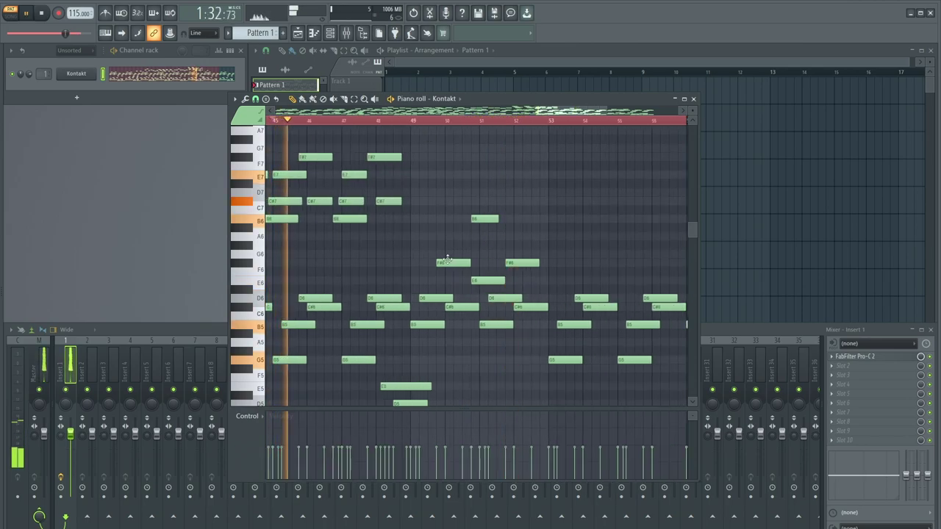
pyautogui.rightClick(485, 219)
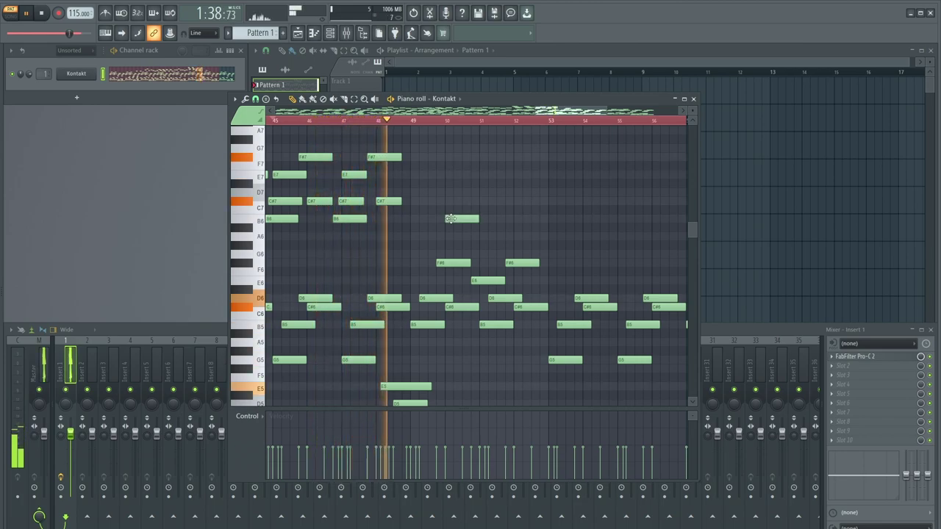
# - Add one-bar notes B6 at bar 50, A6 at bar 51 and G6 half a beat into bar 52
pyautogui.scroll(-3, 451, 219)
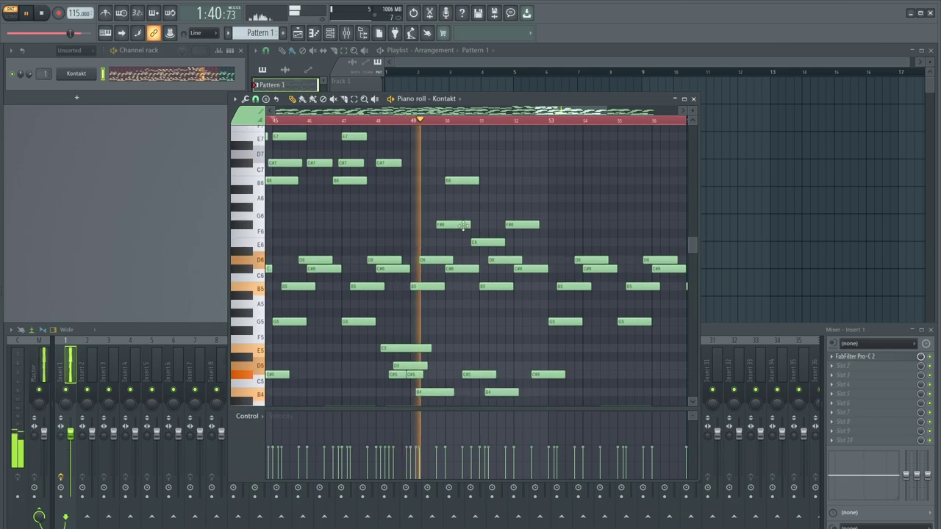
pyautogui.scroll(-3, 531, 289)
pyautogui.scroll(1, 540, 280)
pyautogui.keyDown('ctrl'); pyautogui.scroll(2, 530, 272); pyautogui.keyUp('ctrl')
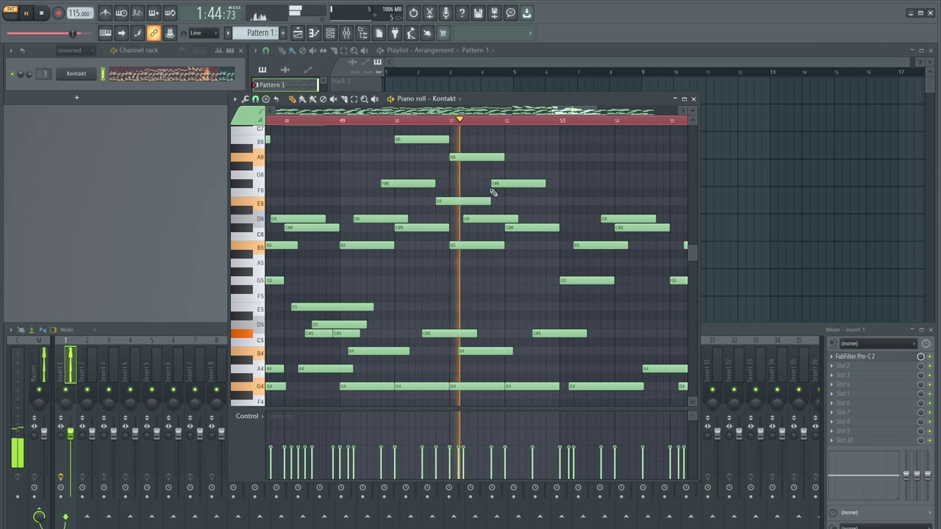
pyautogui.click(524, 174)
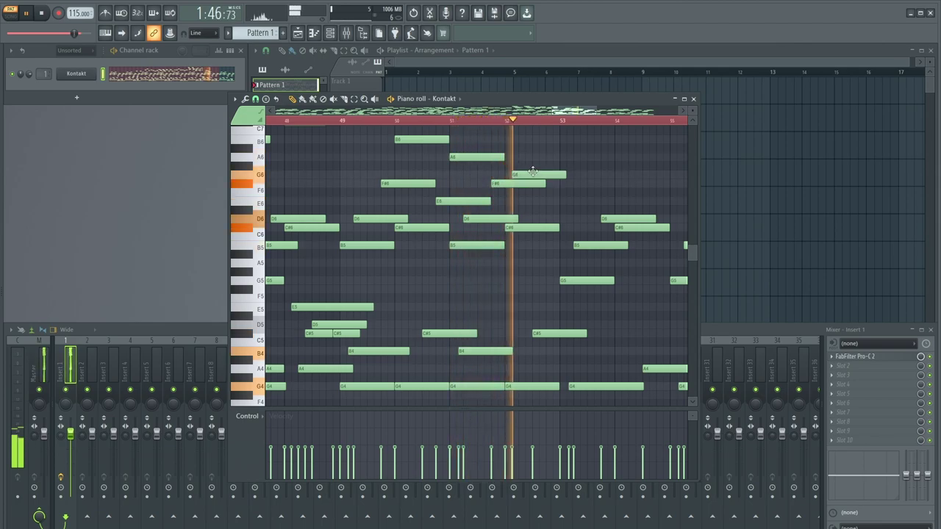
# - Replay from bar 49 and replace the high G6 in bar 52 with a one-bar E5 one beat into that bar
pyautogui.click(388, 120)
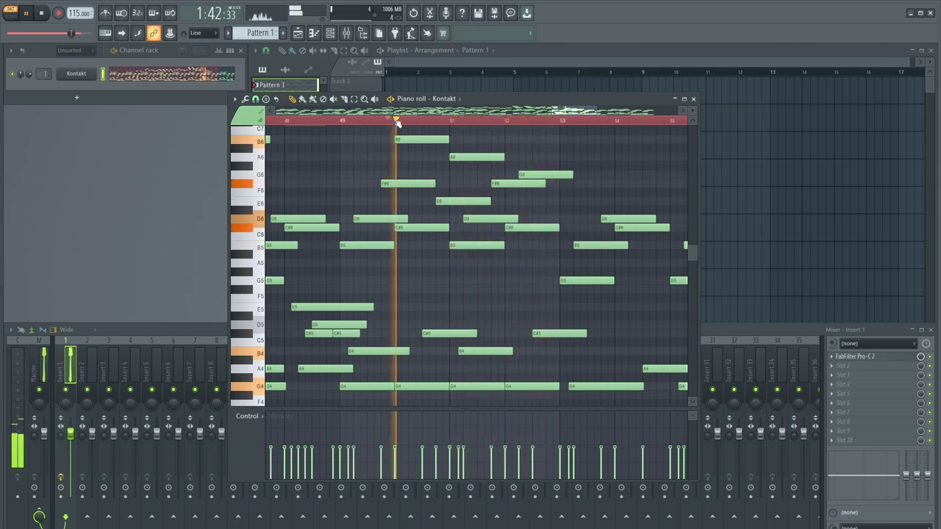
pyautogui.moveTo(384, 120); pyautogui.dragTo(340, 121)
pyautogui.scroll(-1, 377, 202)
pyautogui.scroll(1, 503, 216)
pyautogui.scroll(-2, 506, 214)
pyautogui.scroll(1, 504, 206)
pyautogui.moveTo(497, 175); pyautogui.dragTo(467, 313)
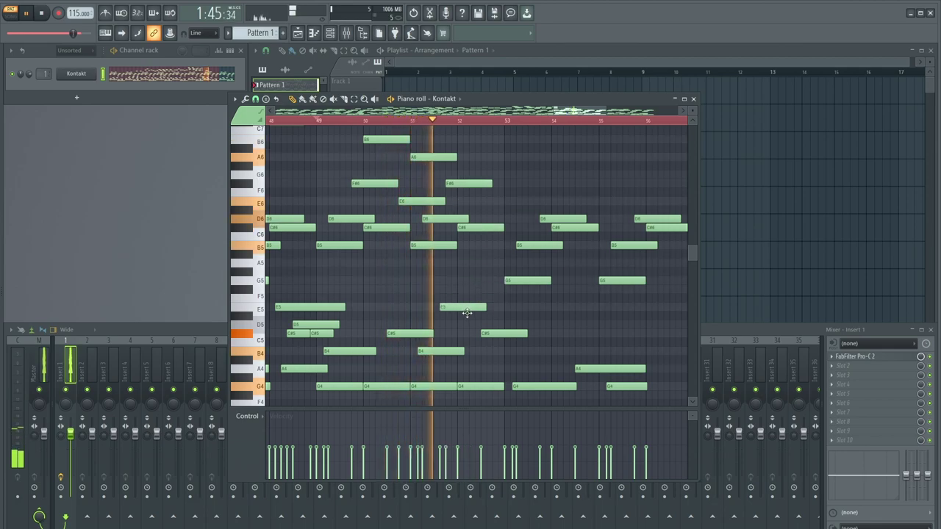
pyautogui.keyDown('ctrl'); pyautogui.scroll(-3, 470, 312); pyautogui.keyUp('ctrl')
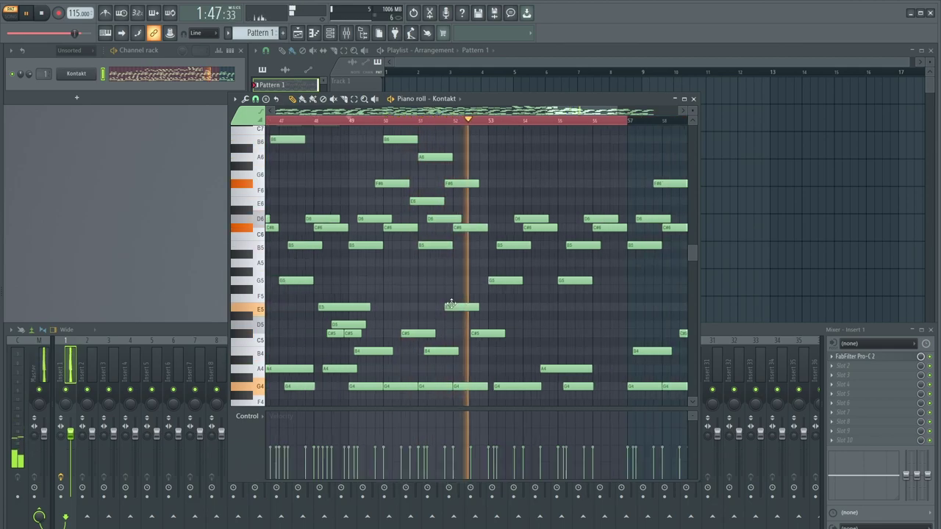
pyautogui.moveTo(465, 309); pyautogui.dragTo(483, 308)
# - Try a one-bar C#7 one beat into bar 51 and a one-bar E7 one and a half beats in
pyautogui.keyDown('ctrl'); pyautogui.scroll(3, 422, 323); pyautogui.keyUp('ctrl')
pyautogui.scroll(3, 422, 321)
pyautogui.click(426, 201)
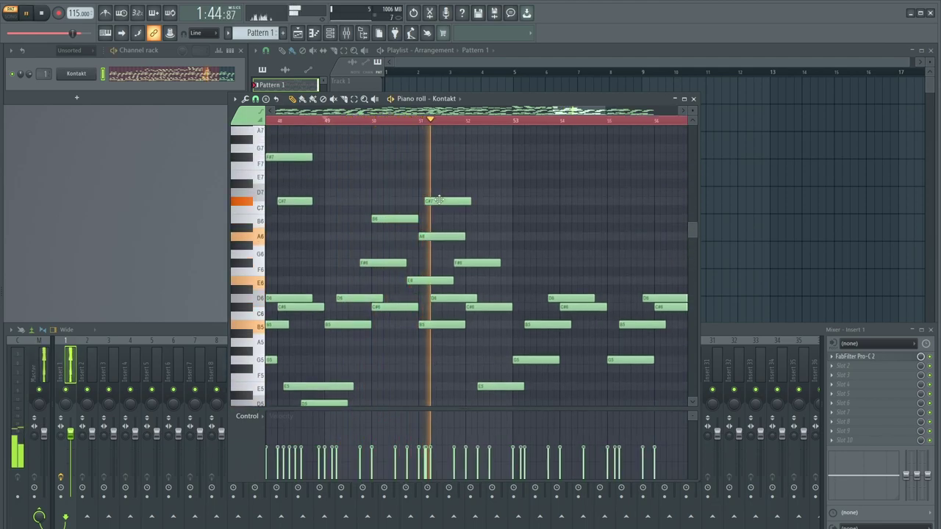
pyautogui.click(447, 174)
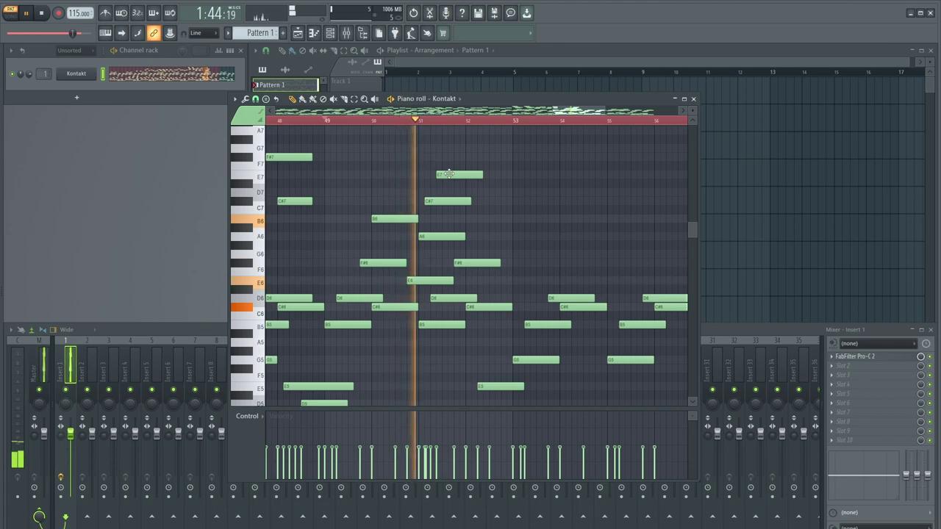
pyautogui.press('space')
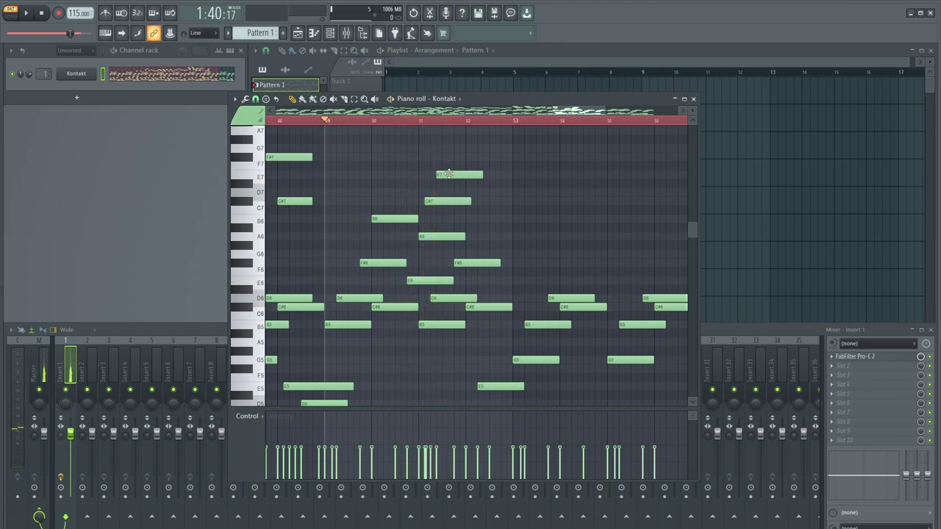
pyautogui.keyDown('ctrl'); pyautogui.scroll(3, 435, 211); pyautogui.keyUp('ctrl')
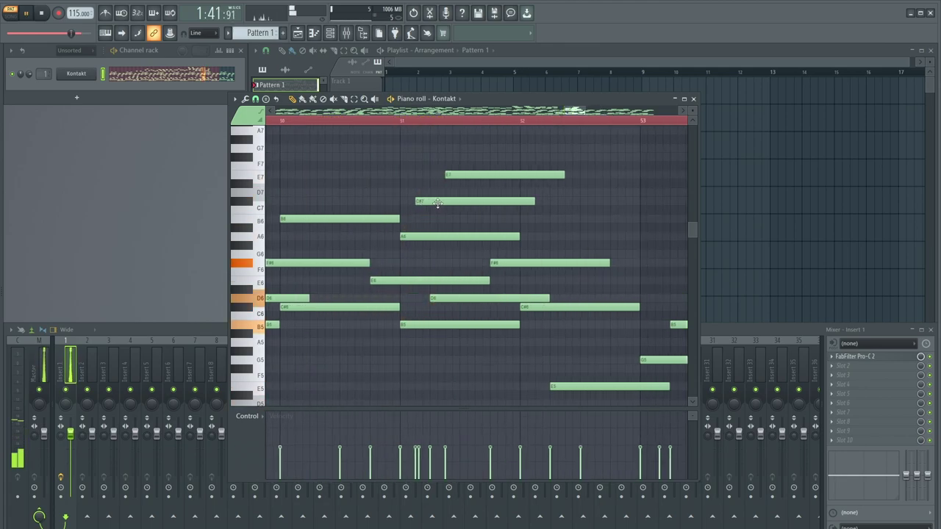
pyautogui.keyDown('ctrl'); pyautogui.scroll(-3, 434, 197); pyautogui.keyUp('ctrl')
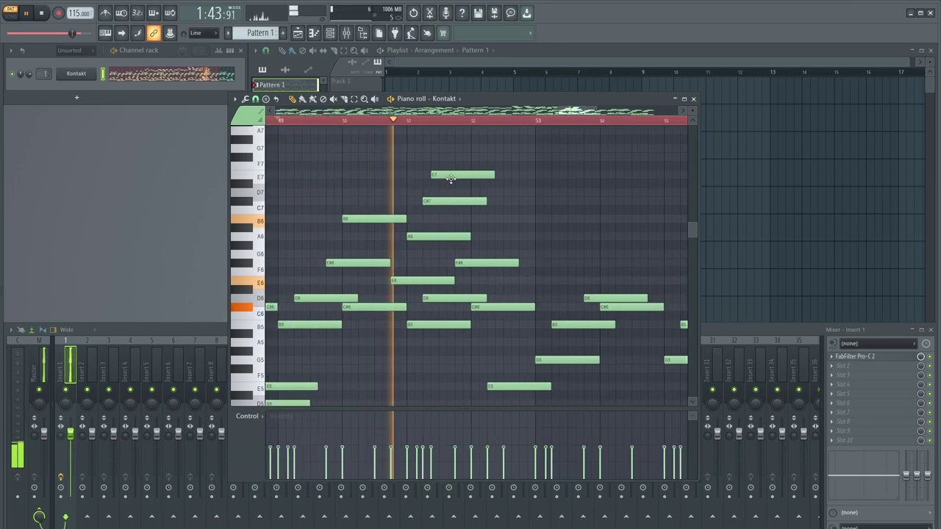
pyautogui.keyDown('ctrl'); pyautogui.scroll(3, 450, 178); pyautogui.keyUp('ctrl')
pyautogui.press('space')
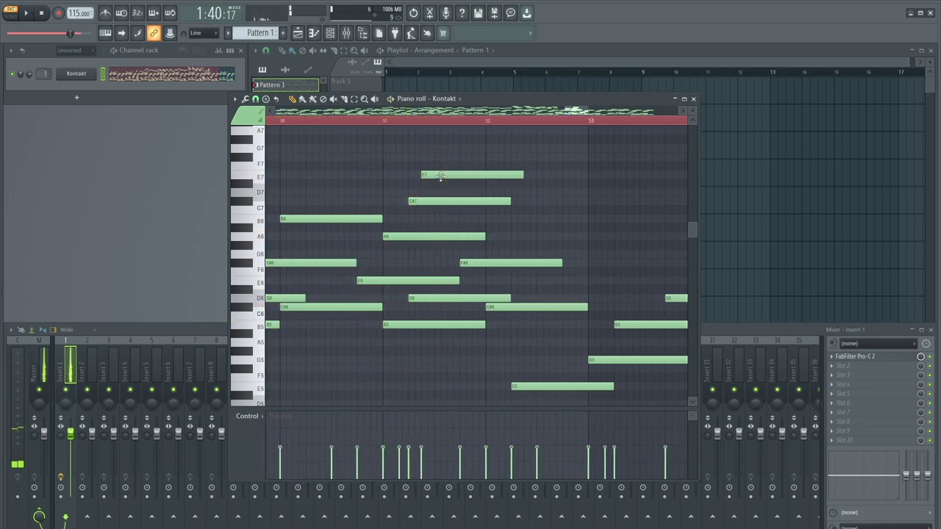
# - Audition bar 51 with only the high C#7 and try a one-bar B6 one beat into bar 52
pyautogui.keyDown('ctrl'); pyautogui.scroll(-3, 448, 180); pyautogui.keyUp('ctrl')
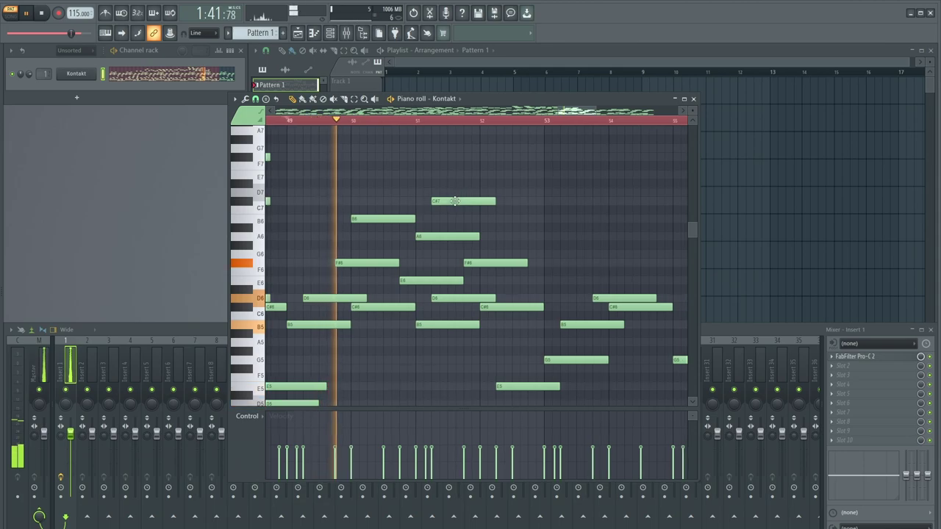
pyautogui.keyDown('ctrl'); pyautogui.scroll(-1, 486, 255); pyautogui.keyUp('ctrl')
pyautogui.keyDown('ctrl'); pyautogui.scroll(1, 483, 248); pyautogui.keyUp('ctrl')
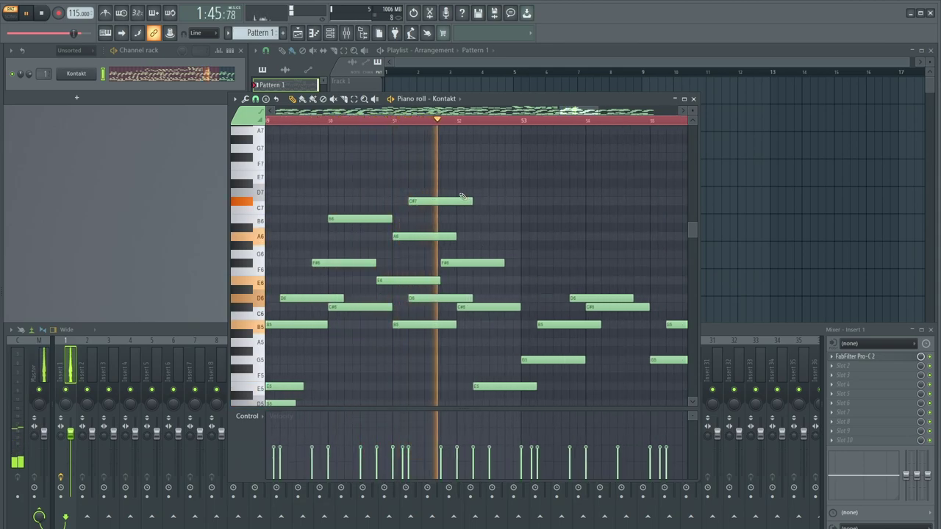
pyautogui.keyDown('ctrl'); pyautogui.scroll(-1, 478, 221); pyautogui.keyUp('ctrl')
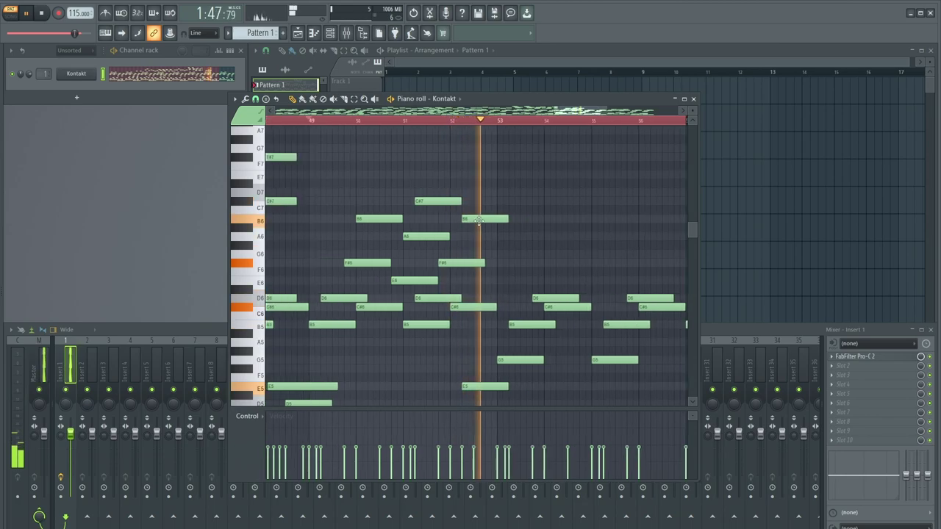
pyautogui.press('space')
pyautogui.rightClick(476, 220)
pyautogui.keyDown('ctrl'); pyautogui.scroll(2, 433, 221); pyautogui.keyUp('ctrl')
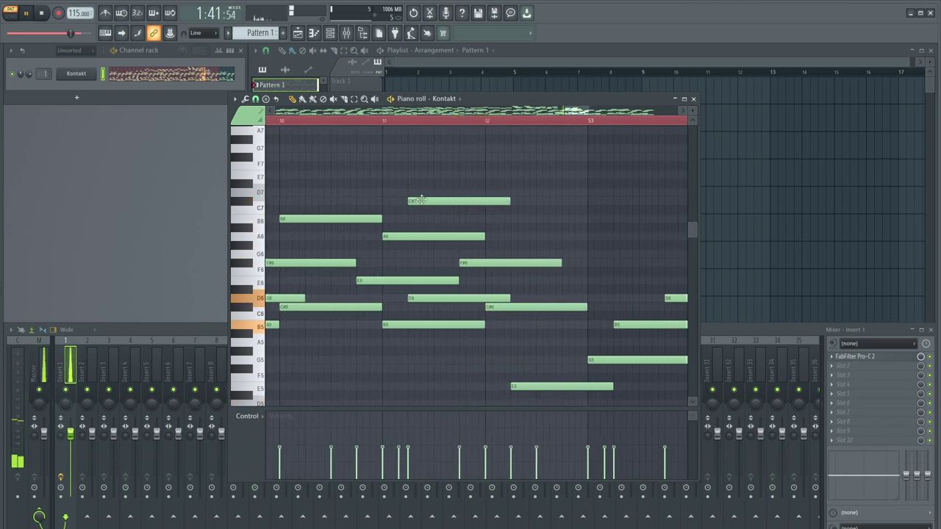
# - Replace the C#7 in bar 51 with a one-bar D7 one beat in and add a one-bar C#7 at bar 52
pyautogui.click(416, 192)
pyautogui.keyDown('ctrl'); pyautogui.scroll(-2, 416, 198); pyautogui.keyUp('ctrl')
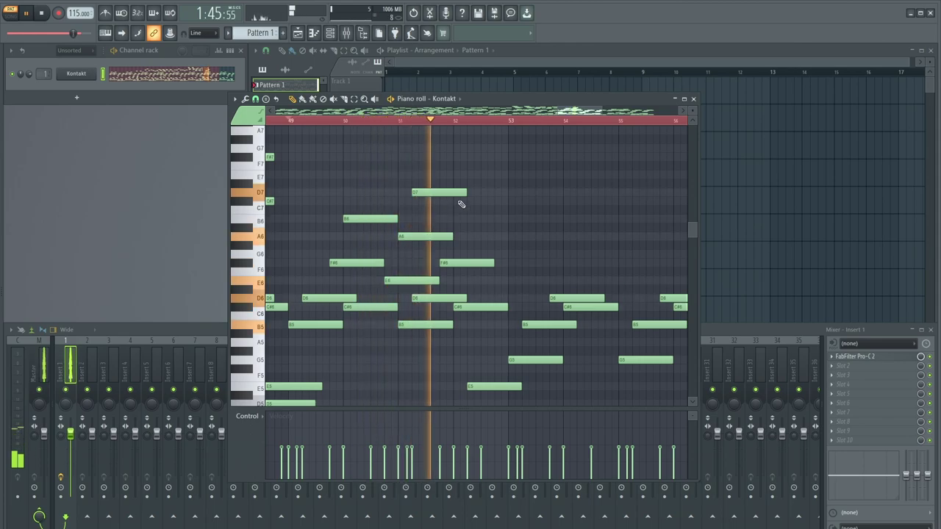
pyautogui.keyDown('ctrl'); pyautogui.scroll(-2, 501, 243); pyautogui.keyUp('ctrl')
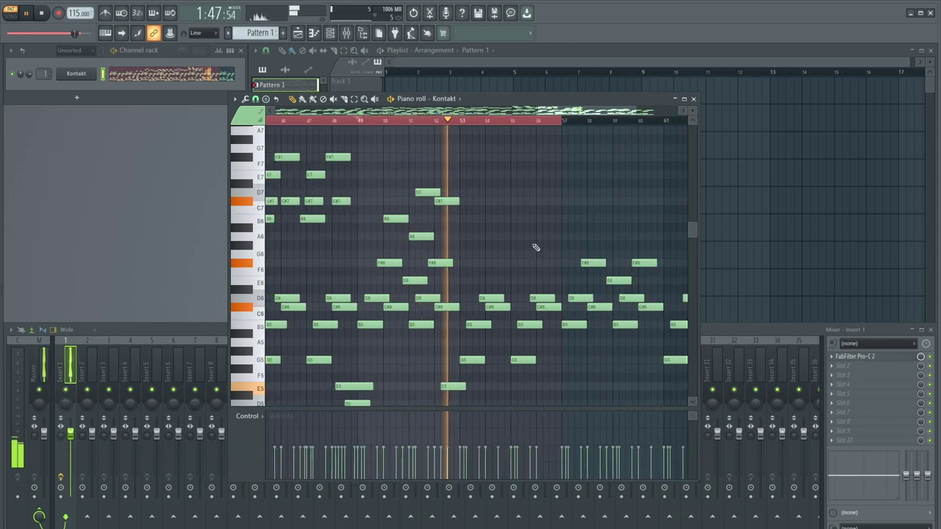
pyautogui.keyDown('ctrl'); pyautogui.scroll(1, 500, 243); pyautogui.keyUp('ctrl')
# - Add one-bar D7 and C#7 pairs, each a beat apart, with the D7s at bar 54 and three beats into bar 55
pyautogui.click(455, 225)
pyautogui.rightClick(455, 225)
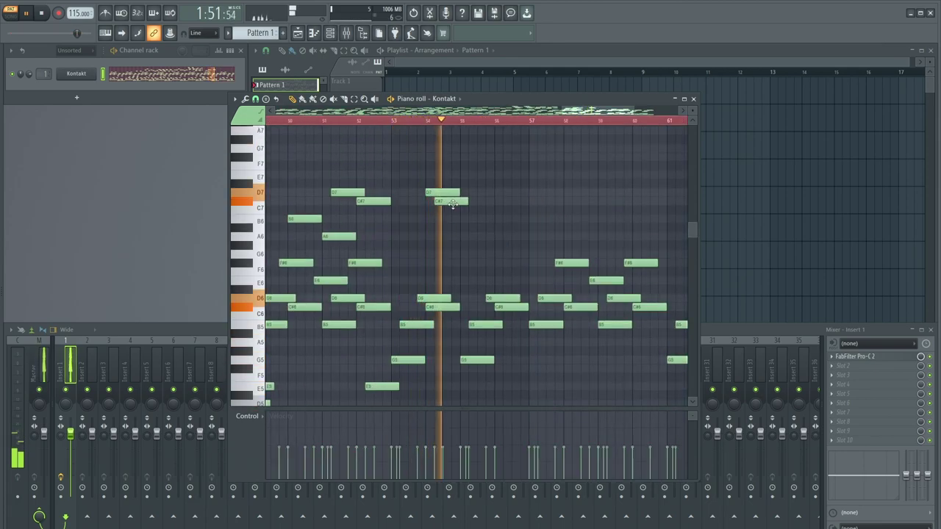
pyautogui.click(504, 202)
pyautogui.hscroll(1, 560, 228)
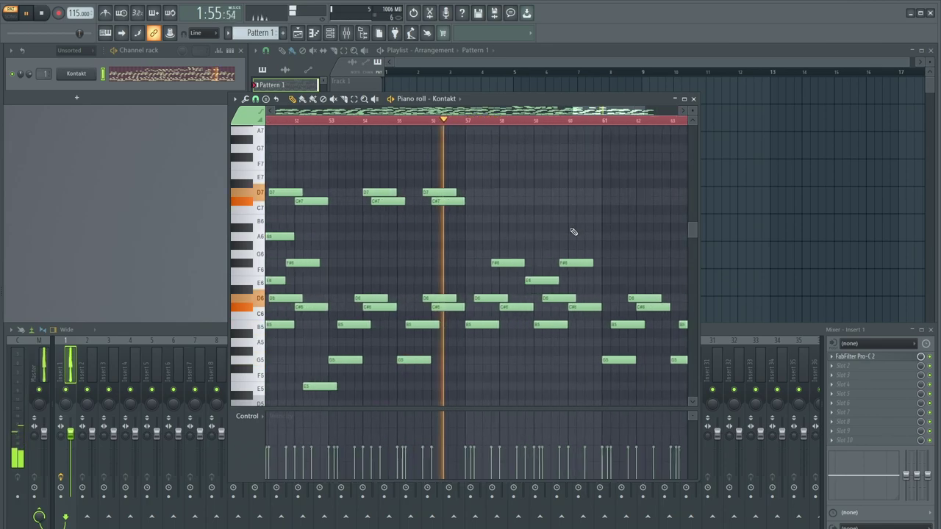
# - Add one-bar high melody notes B6 at bar 58, A6 at bar 59 and B6 at bar 60
pyautogui.keyDown('ctrl'); pyautogui.scroll(1, 560, 228); pyautogui.keyUp('ctrl')
pyautogui.scroll(-1, 474, 210)
pyautogui.click(494, 194)
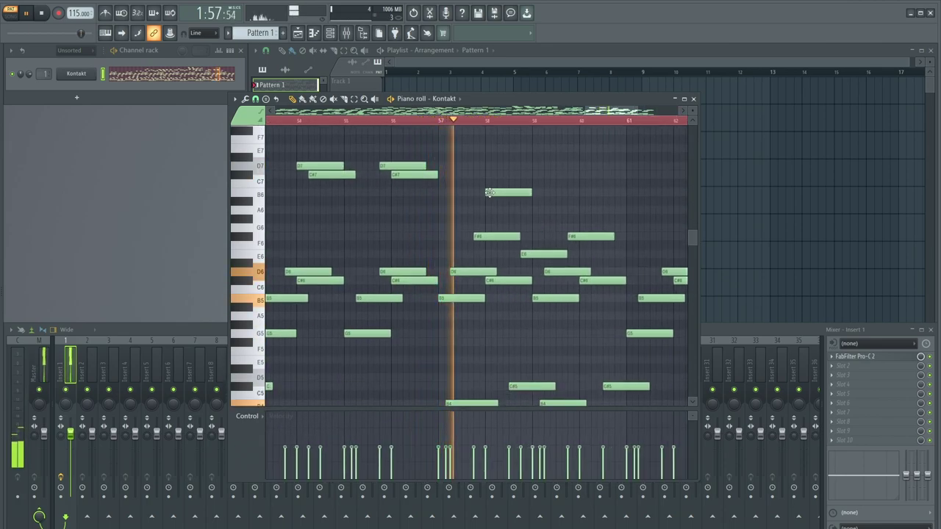
pyautogui.keyDown('ctrl'); pyautogui.scroll(-2, 545, 216); pyautogui.keyUp('ctrl')
pyautogui.keyDown('ctrl'); pyautogui.scroll(2, 545, 215); pyautogui.keyUp('ctrl')
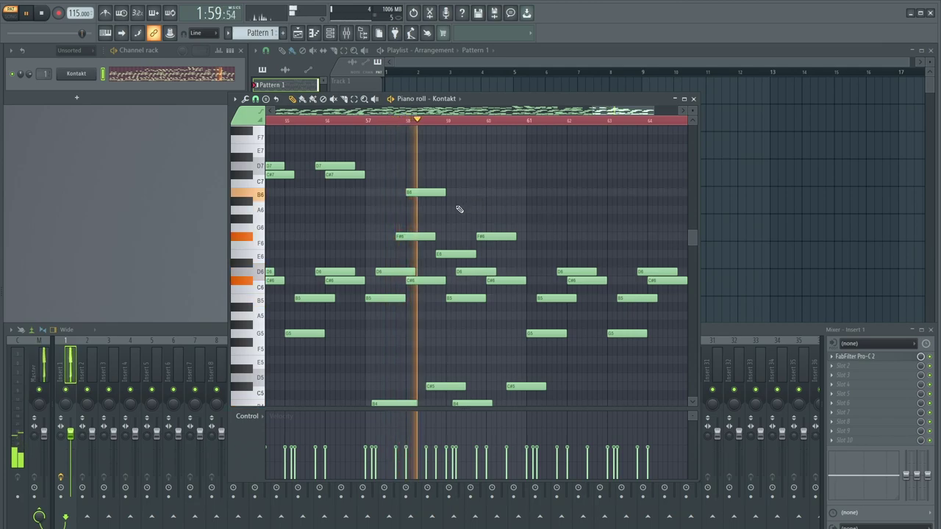
pyautogui.click(449, 208)
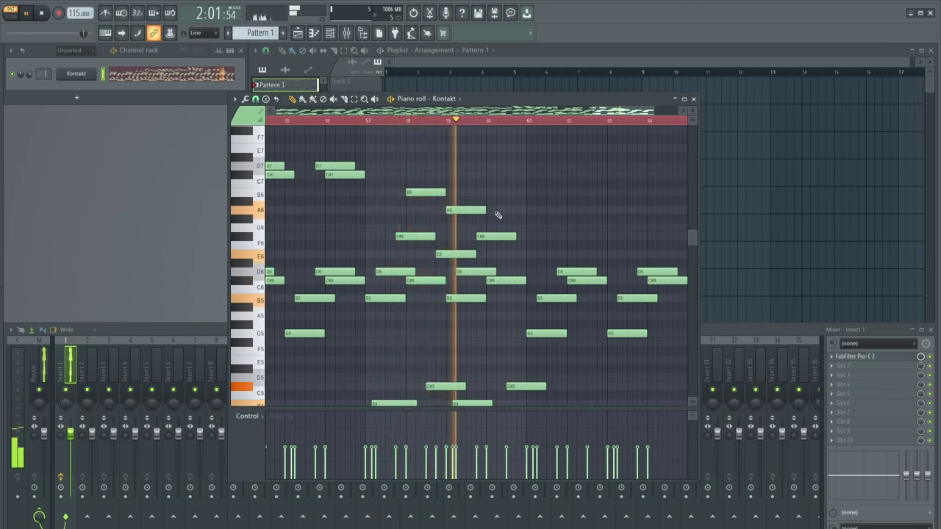
pyautogui.click(491, 192)
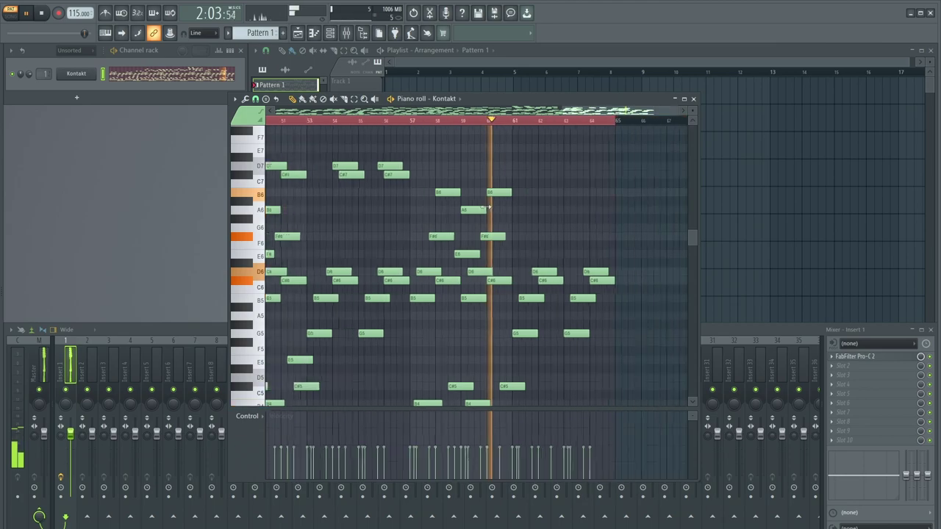
# - Add one-bar notes E6 at bar 61, F#6 at bar 62, G6 at bar 63, F#6 two beats into bar 63 and E6 at bar 64
pyautogui.click(470, 255)
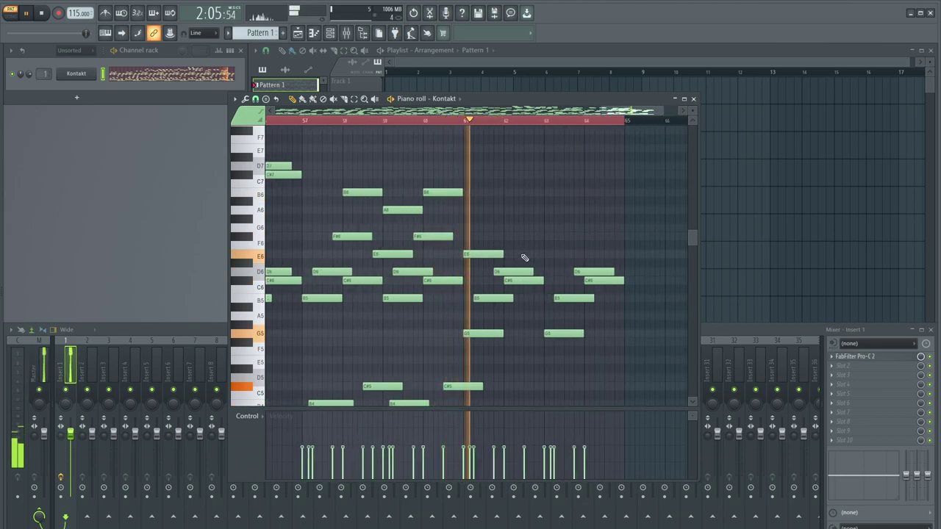
pyautogui.click(515, 237)
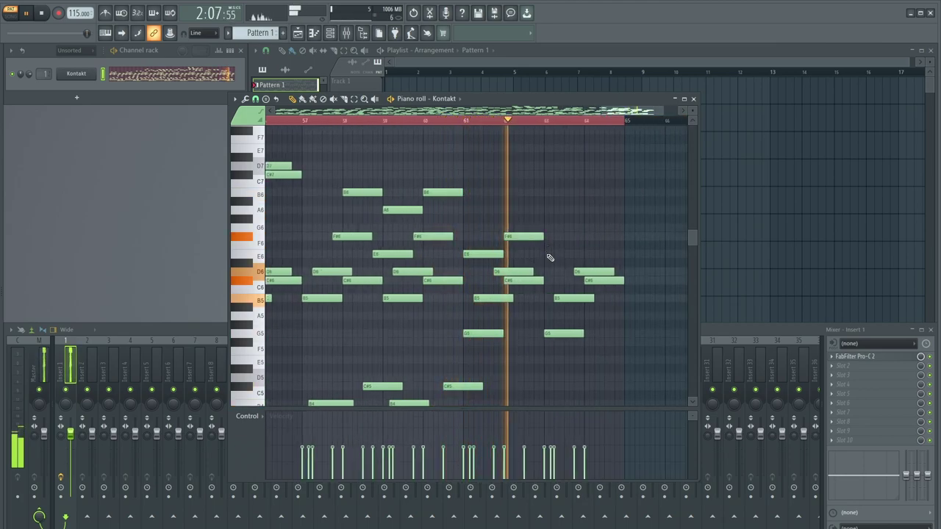
pyautogui.click(552, 228)
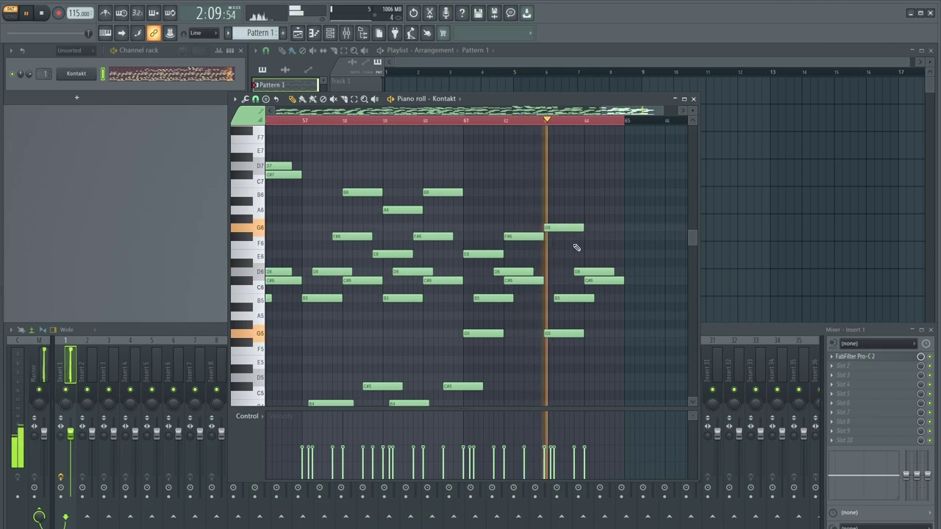
pyautogui.click(566, 237)
pyautogui.click(589, 254)
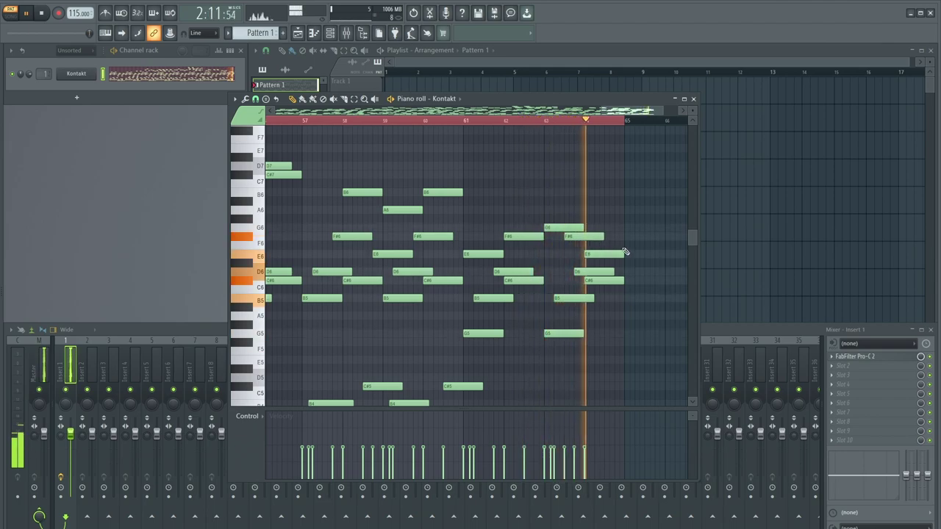
# - Paste the copied piano section at bar 65 and start playback from there
pyautogui.scroll(-3, 633, 279)
pyautogui.scroll(6, 634, 290)
pyautogui.scroll(-6, 547, 265)
pyautogui.scroll(2, 558, 245)
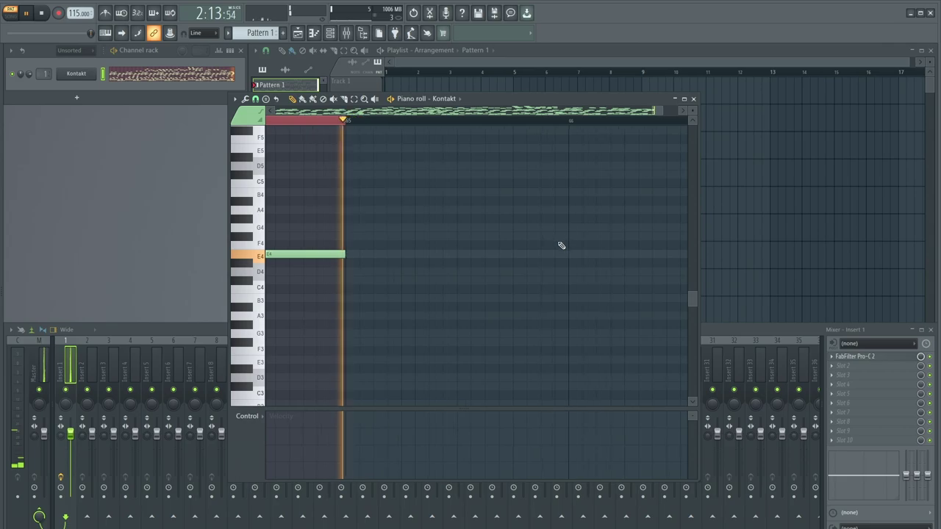
pyautogui.hotkey('ctrl', 'v')
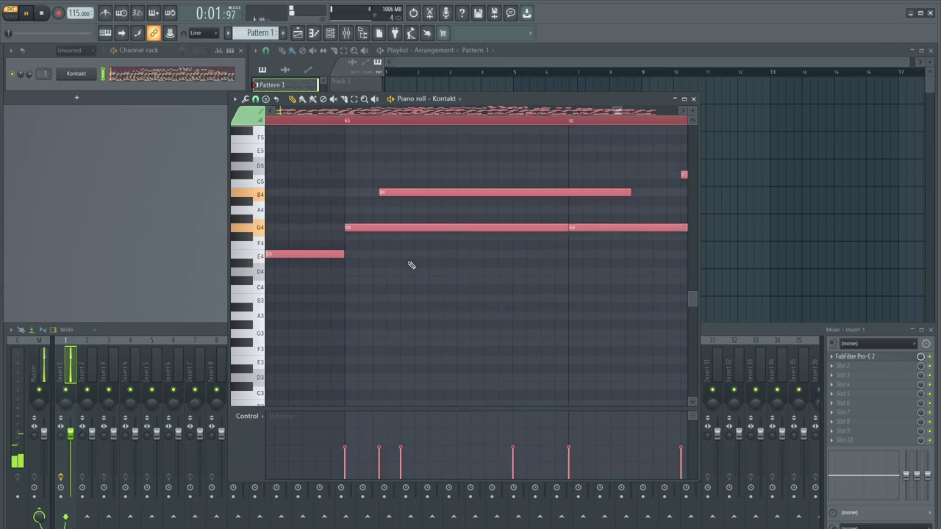
pyautogui.scroll(-4, 416, 220)
pyautogui.click(403, 123)
# - Add one-bar E5 notes two and a half beats into bars 66 and 68, plus a D5 one beat after the second, and replay from bar 65
pyautogui.scroll(3, 431, 221)
pyautogui.scroll(-2, 441, 224)
pyautogui.scroll(2, 474, 237)
pyautogui.click(456, 253)
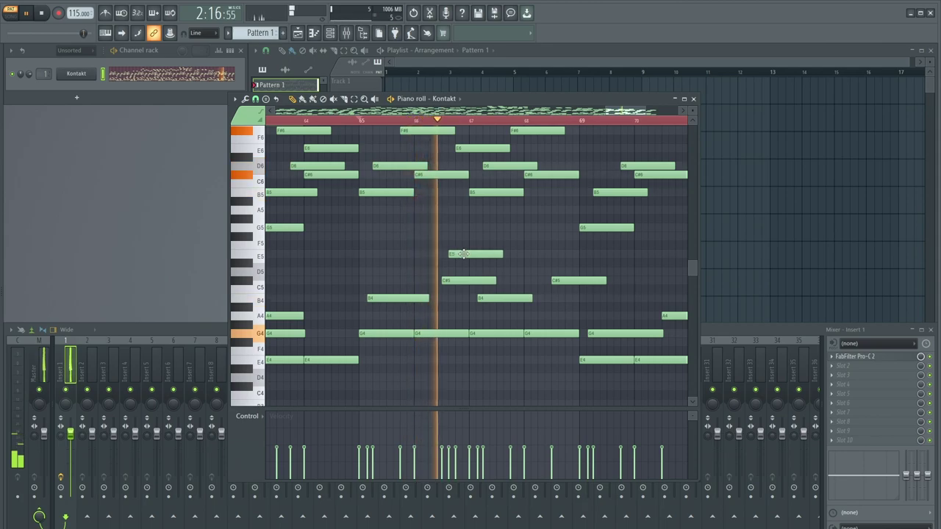
pyautogui.moveTo(455, 253); pyautogui.dragTo(463, 253)
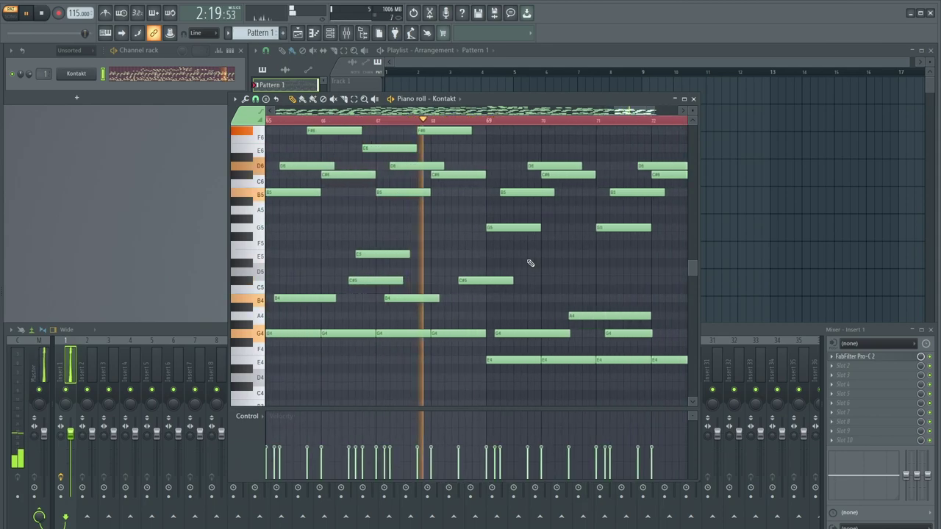
pyautogui.click(474, 253)
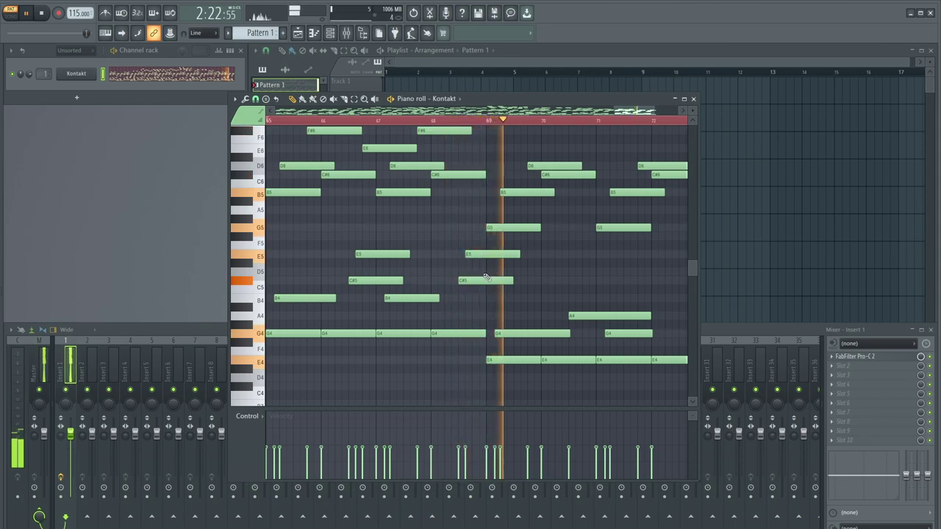
pyautogui.press('space')
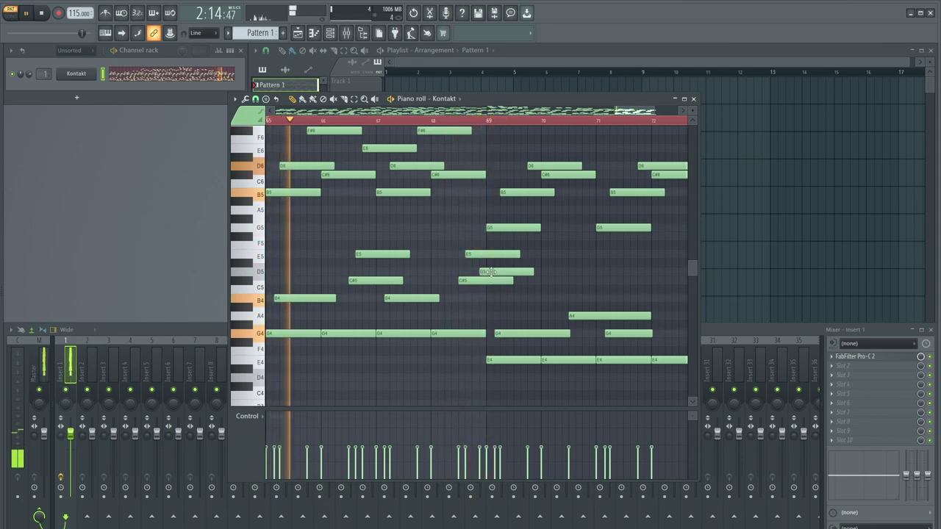
# - Paste the copied eight-bar phrase so it starts at bar 73, and deselect its notes
pyautogui.scroll(-2, 507, 274)
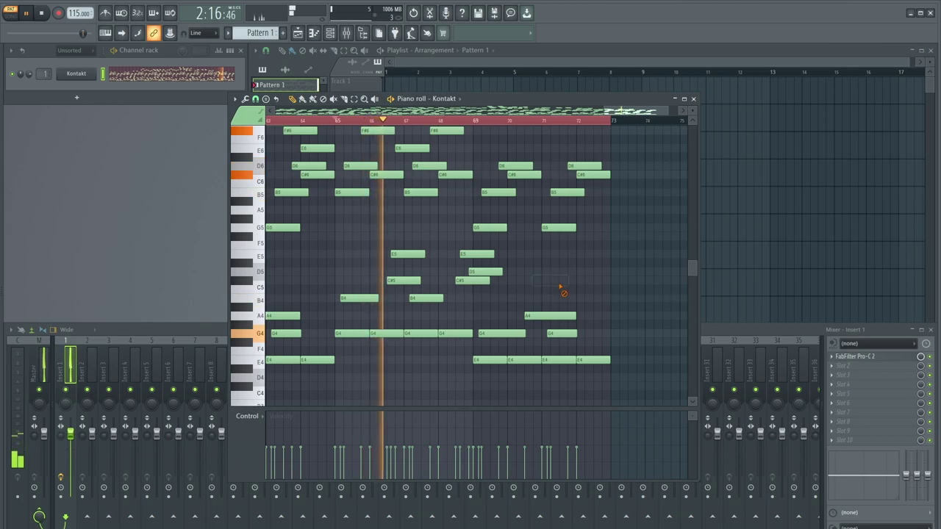
pyautogui.scroll(-4, 563, 290)
pyautogui.moveTo(356, 333); pyautogui.dragTo(341, 332)
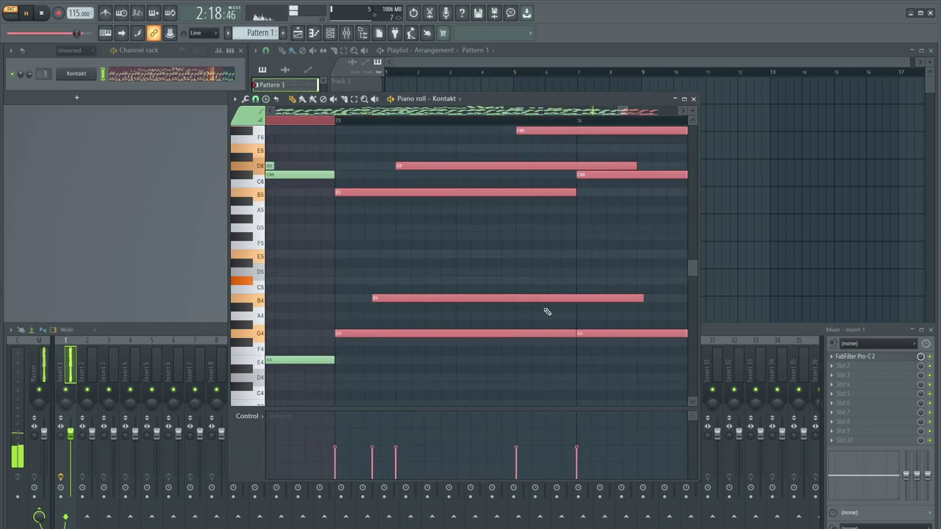
pyautogui.scroll(-5, 544, 311)
pyautogui.hotkey('ctrl', 'a')
pyautogui.click(479, 274)
pyautogui.rightClick(480, 274)
pyautogui.scroll(4, 483, 281)
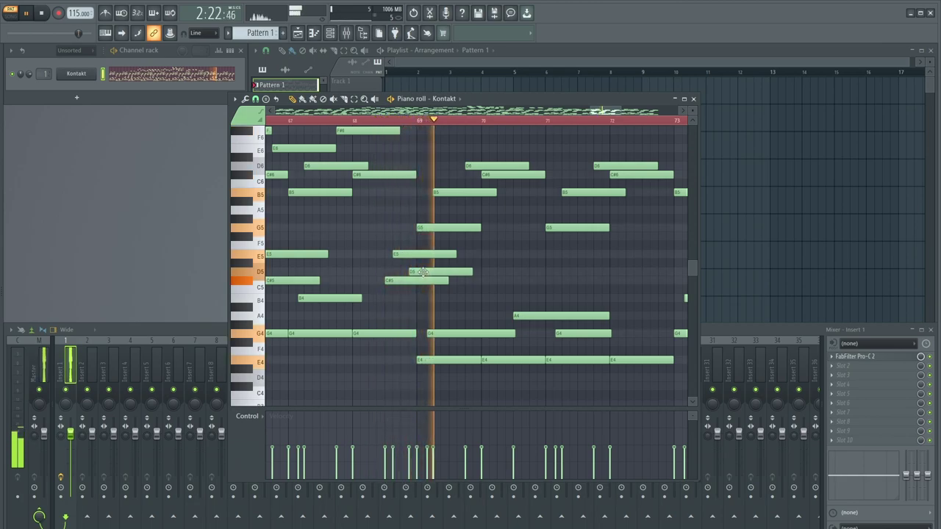
# - Delete the D5 and E5 notes just before bar 69 and add an A4 note in bar 68
pyautogui.scroll(-2, 424, 272)
pyautogui.press('space')
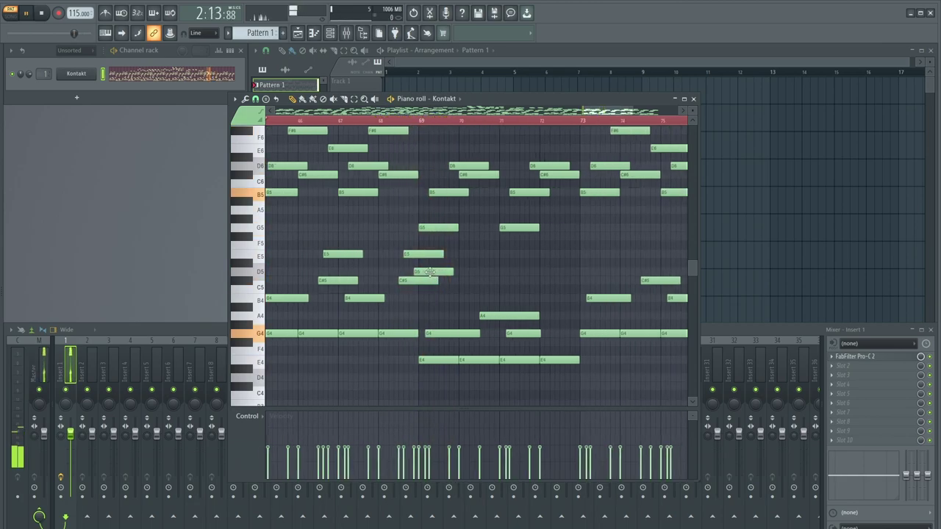
pyautogui.scroll(3, 430, 272)
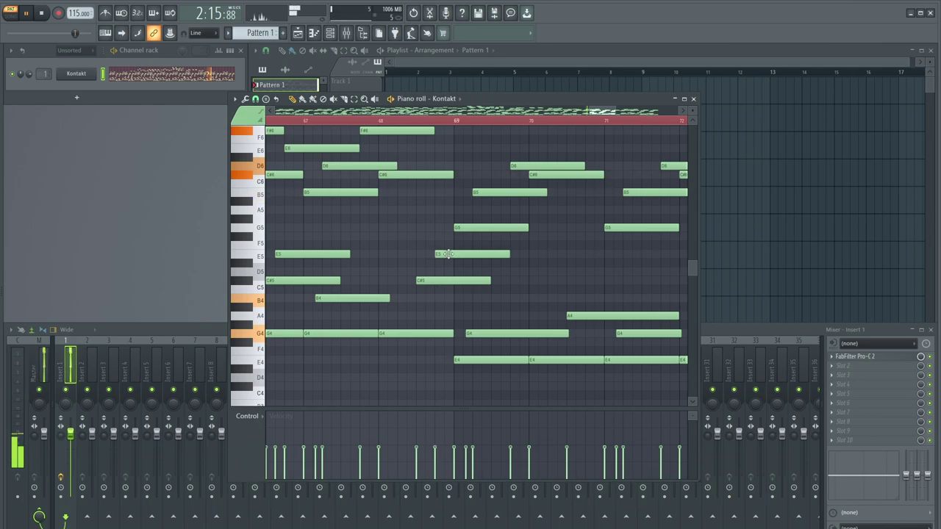
pyautogui.scroll(-2, 447, 254)
pyautogui.scroll(1, 463, 261)
pyautogui.moveTo(444, 280); pyautogui.dragTo(450, 345)
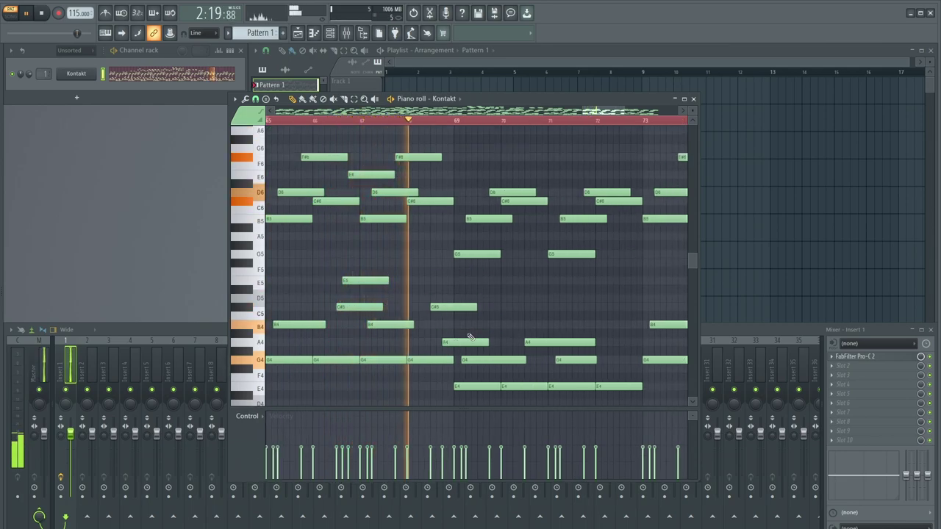
# - Add a one-bar C#5 note three quarters of the way into bar 70
pyautogui.click(474, 325)
pyautogui.rightClick(490, 324)
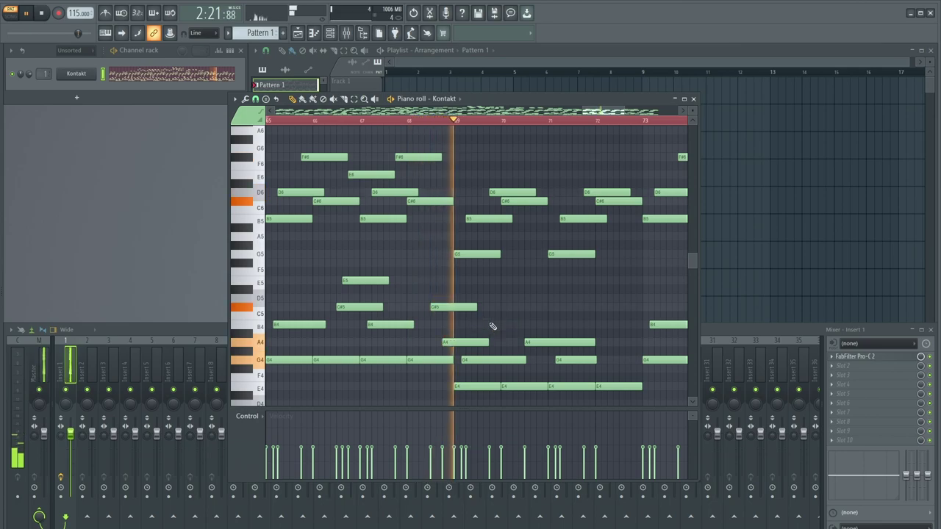
pyautogui.scroll(2, 494, 329)
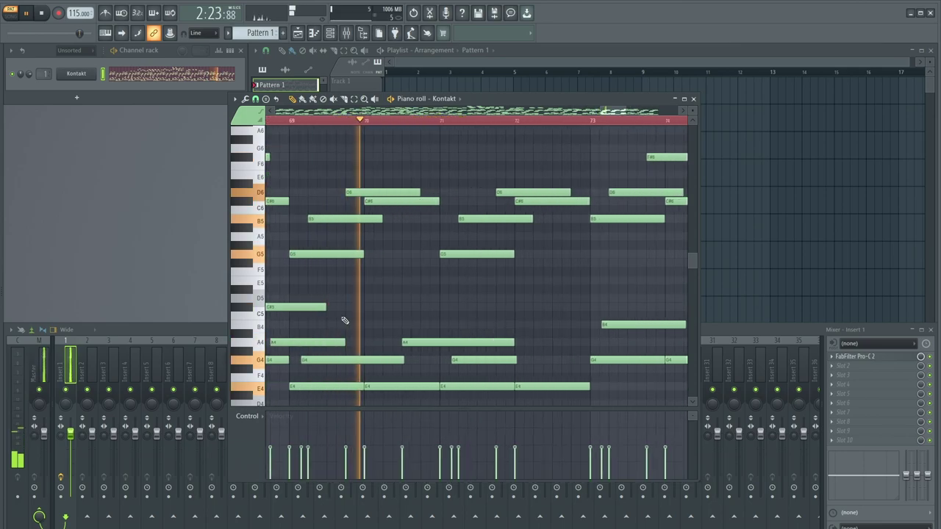
pyautogui.click(429, 309)
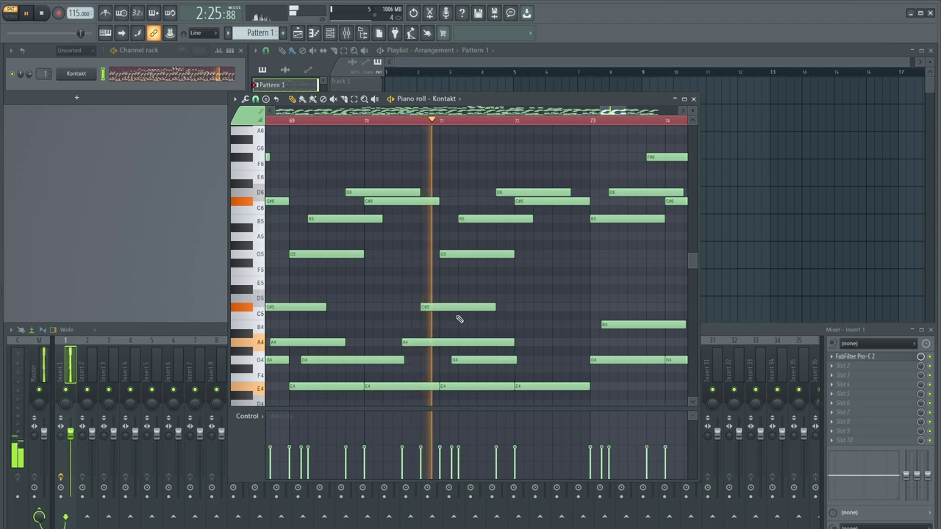
# - Add A4 and B4 notes in bar 72 and shorten the B4 so it ends at bar 73
pyautogui.scroll(-3, 459, 319)
pyautogui.scroll(2, 463, 319)
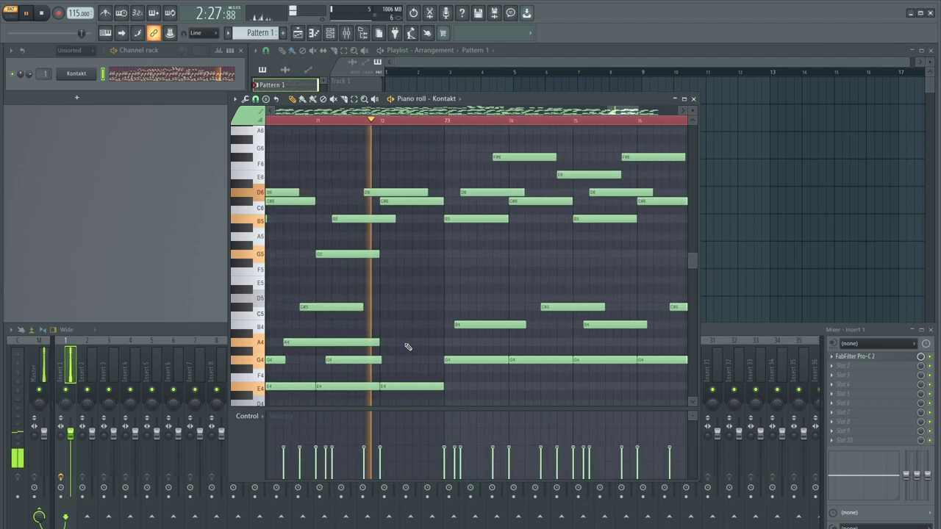
pyautogui.click(410, 344)
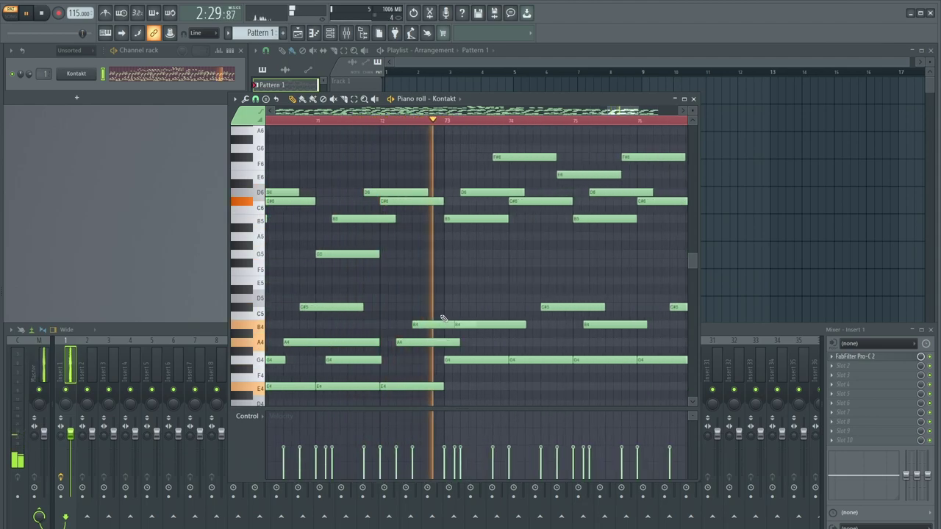
pyautogui.moveTo(472, 334); pyautogui.dragTo(441, 334)
# - Review the notes from bar 73 to the end of the pattern during playback
pyautogui.scroll(-6, 370, 302)
pyautogui.scroll(-1, 552, 279)
pyautogui.scroll(1, 560, 275)
pyautogui.click(544, 273)
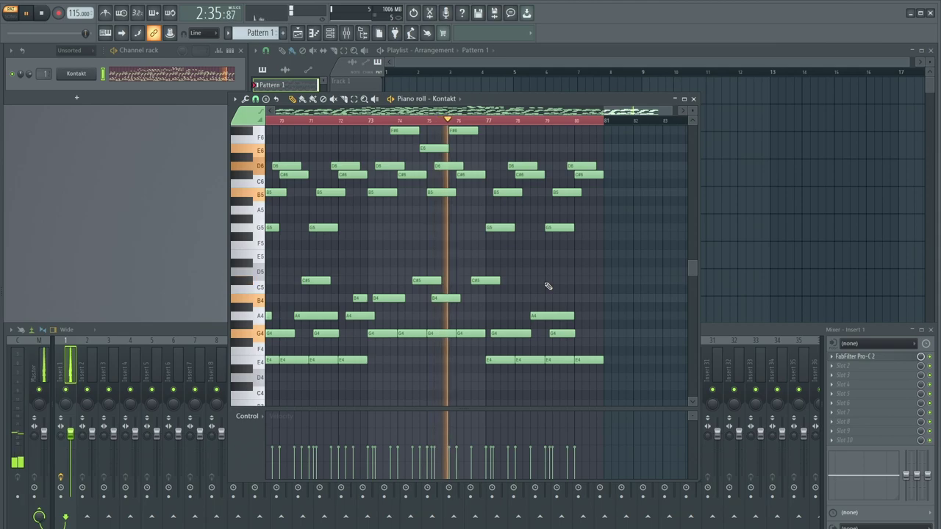
pyautogui.scroll(1, 547, 286)
pyautogui.scroll(-4, 551, 284)
pyautogui.scroll(-2, 657, 292)
pyautogui.scroll(5, 658, 310)
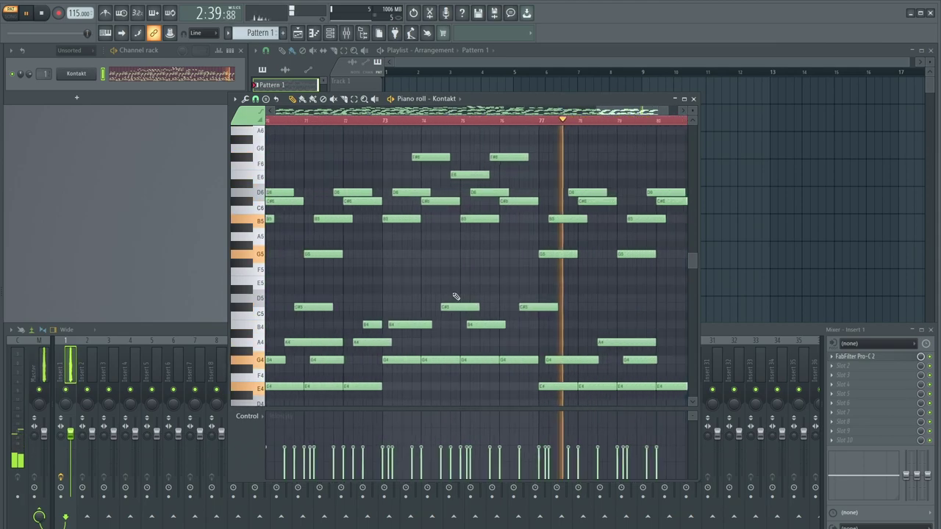
pyautogui.scroll(1, 616, 311)
pyautogui.scroll(-2, 588, 322)
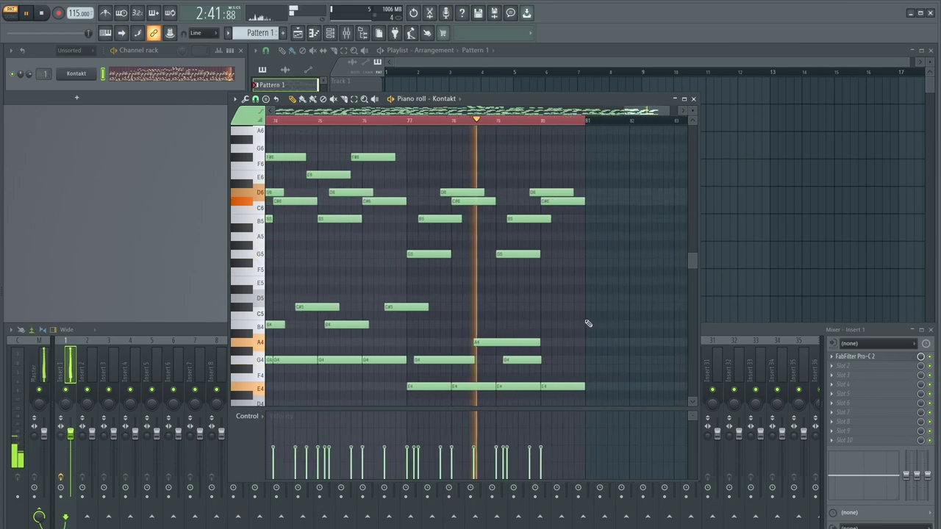
pyautogui.scroll(3, 590, 331)
pyautogui.scroll(-1, 378, 315)
pyautogui.scroll(-1, 542, 336)
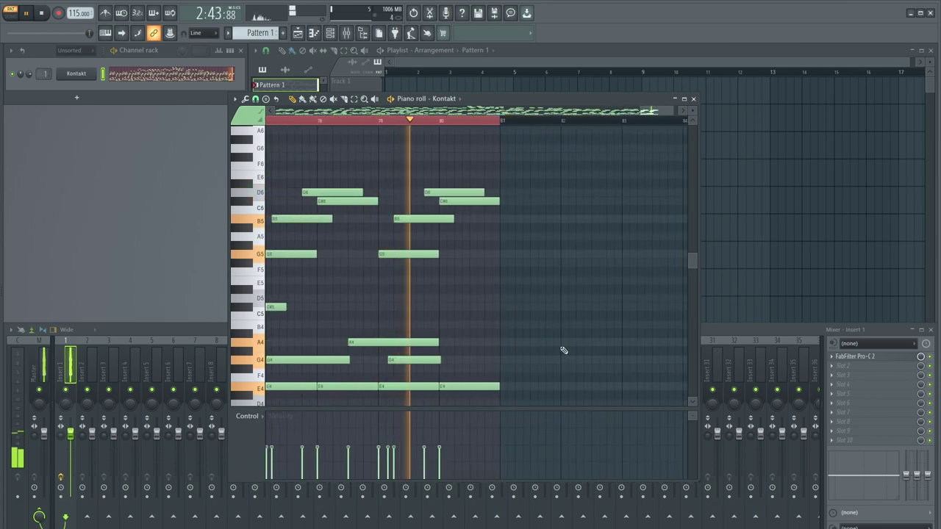
pyautogui.scroll(-1, 567, 353)
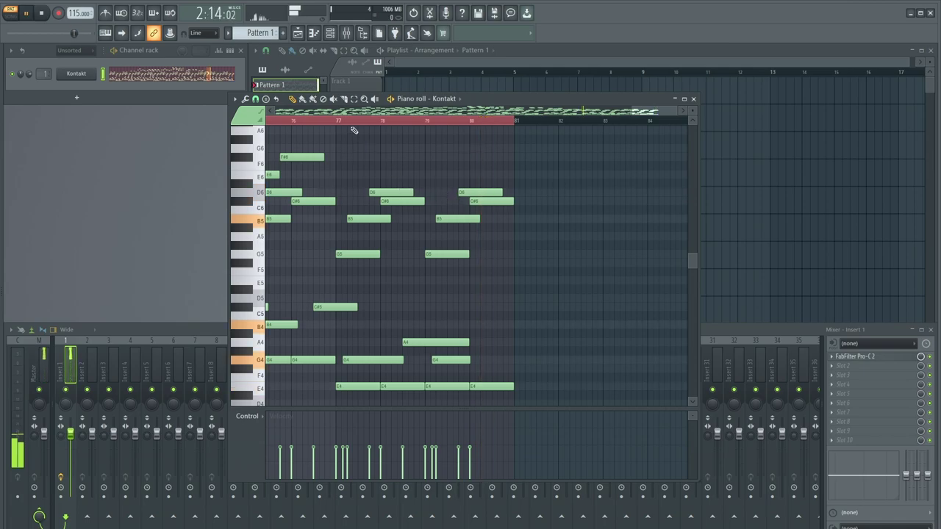
# - Paste the eight-bar phrase again, align its start with bar 81, and deselect its notes
pyautogui.click(341, 123)
pyautogui.scroll(4, 586, 348)
pyautogui.hotkey('ctrl', 'v')
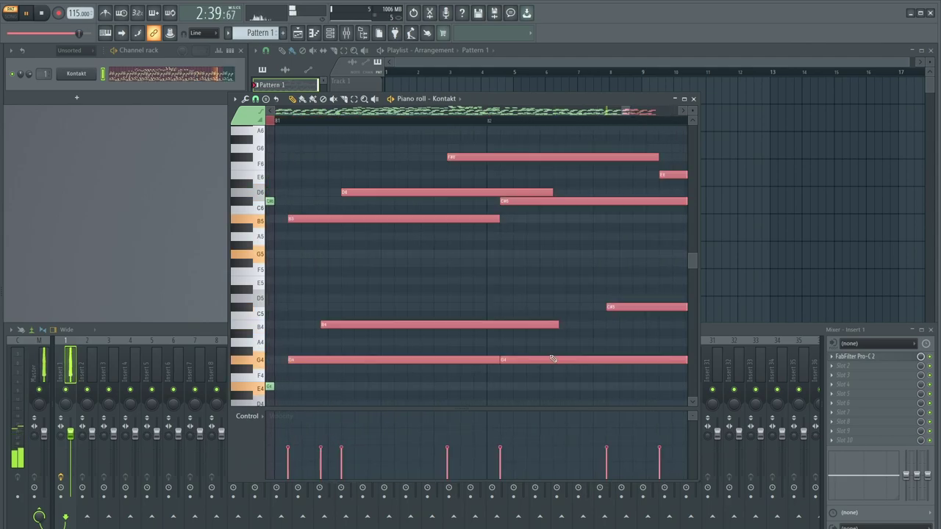
pyautogui.moveTo(315, 357); pyautogui.dragTo(304, 356)
pyautogui.hotkey('ctrl', 'a')
pyautogui.scroll(-4, 319, 346)
pyautogui.click(382, 255)
pyautogui.rightClick(383, 255)
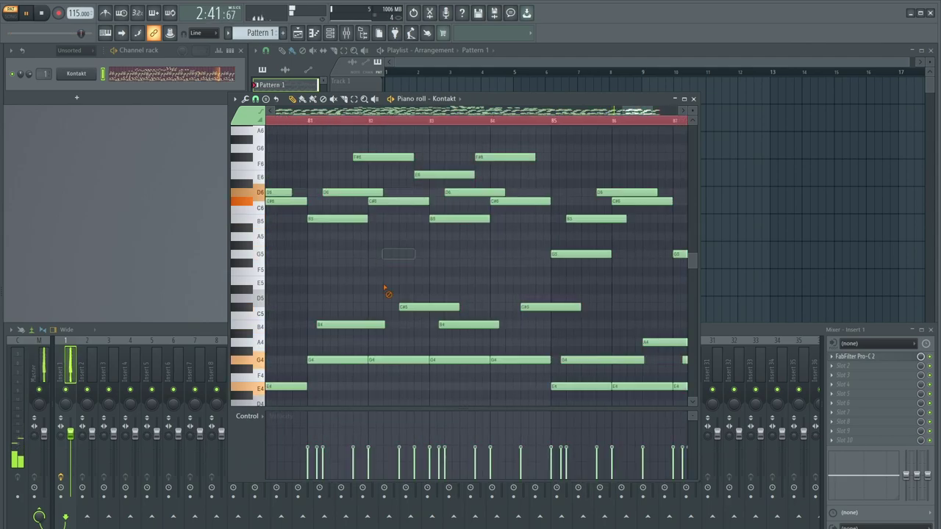
pyautogui.scroll(-2, 386, 285)
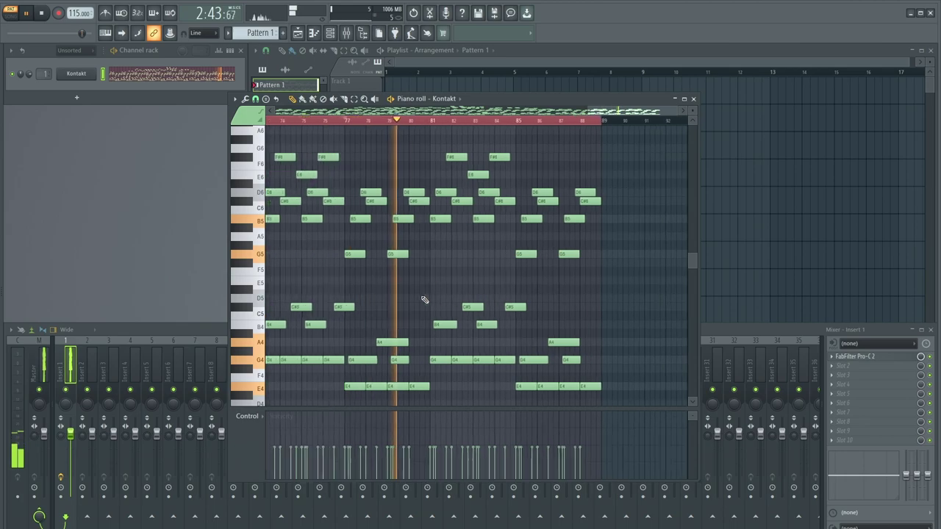
pyautogui.scroll(-1, 545, 278)
pyautogui.scroll(2, 546, 279)
pyautogui.scroll(-3, 553, 279)
pyautogui.scroll(4, 579, 280)
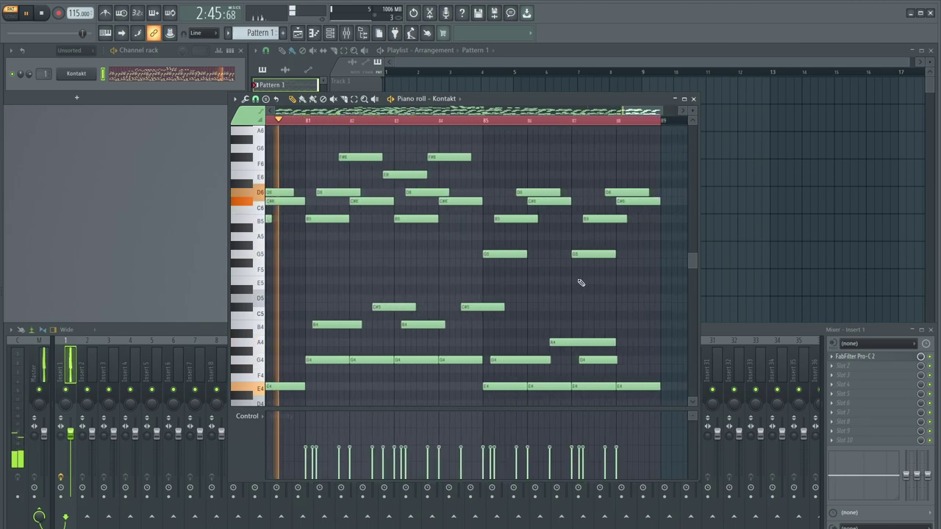
pyautogui.scroll(-1, 453, 287)
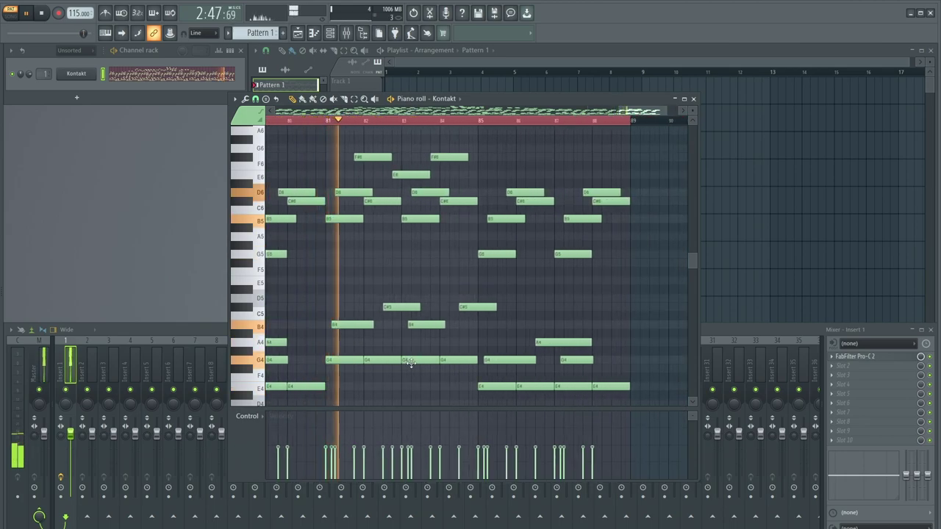
pyautogui.rightClick(424, 325)
pyautogui.rightClick(410, 307)
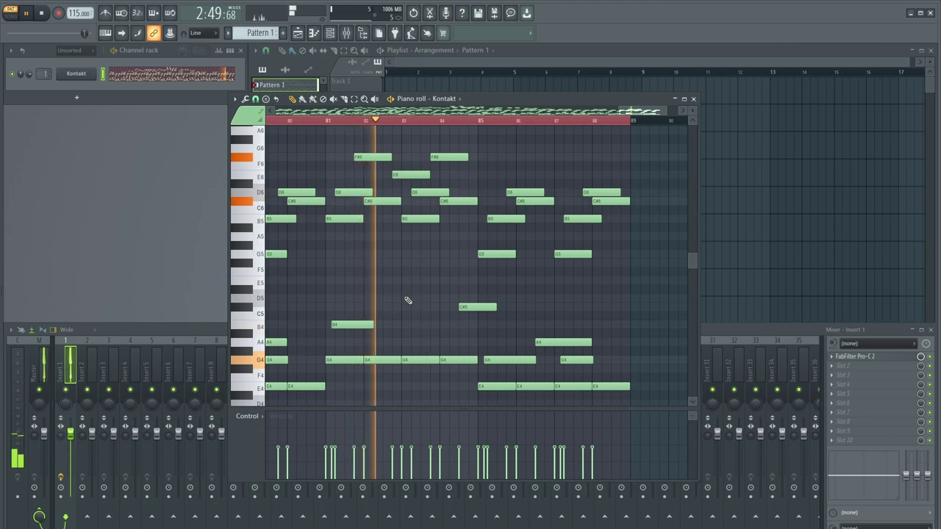
pyautogui.hotkey('ctrl', 'z')
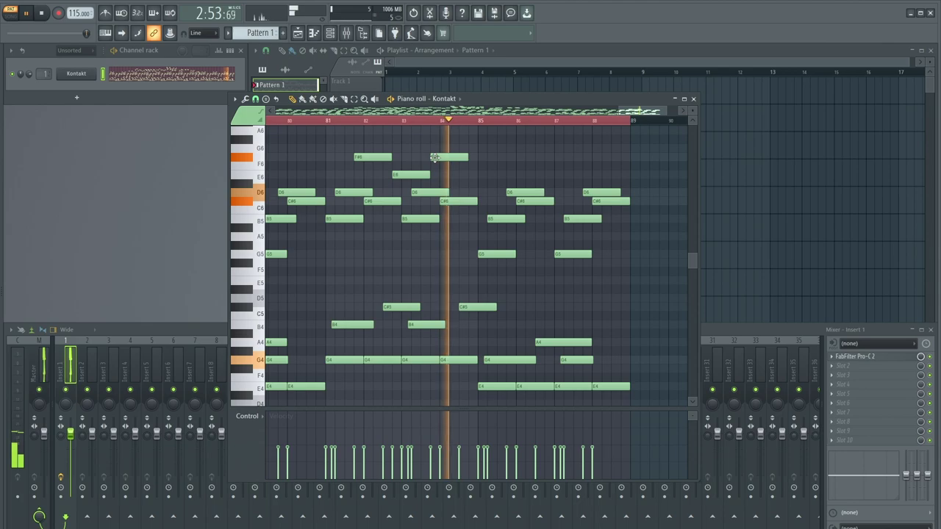
# - Play from bar 81 and delete the E6 note and both C#5 notes in bars 81 to 84
pyautogui.click(329, 122)
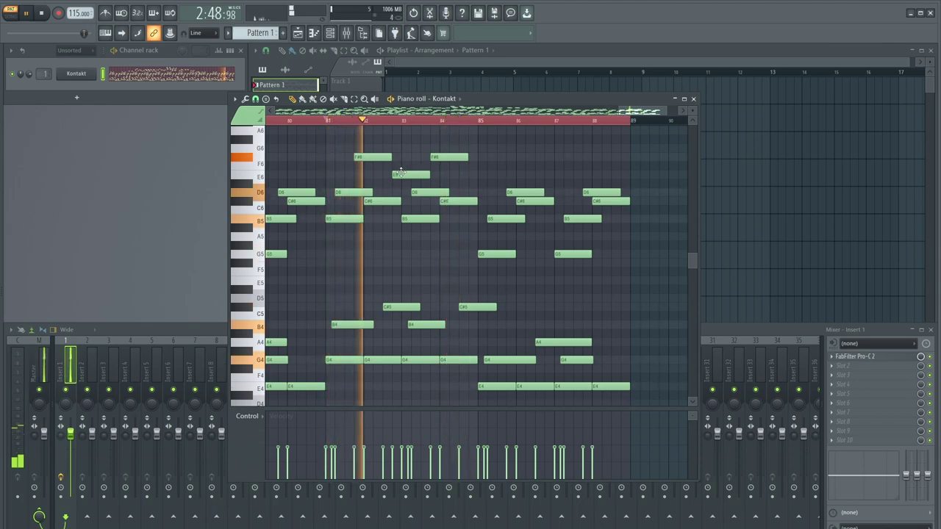
pyautogui.rightClick(401, 173)
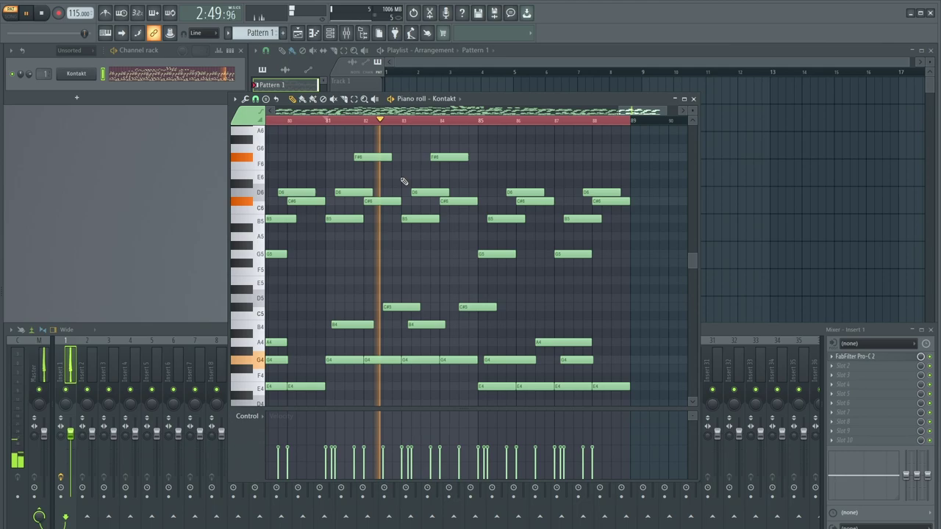
pyautogui.rightClick(407, 306)
pyautogui.press('space')
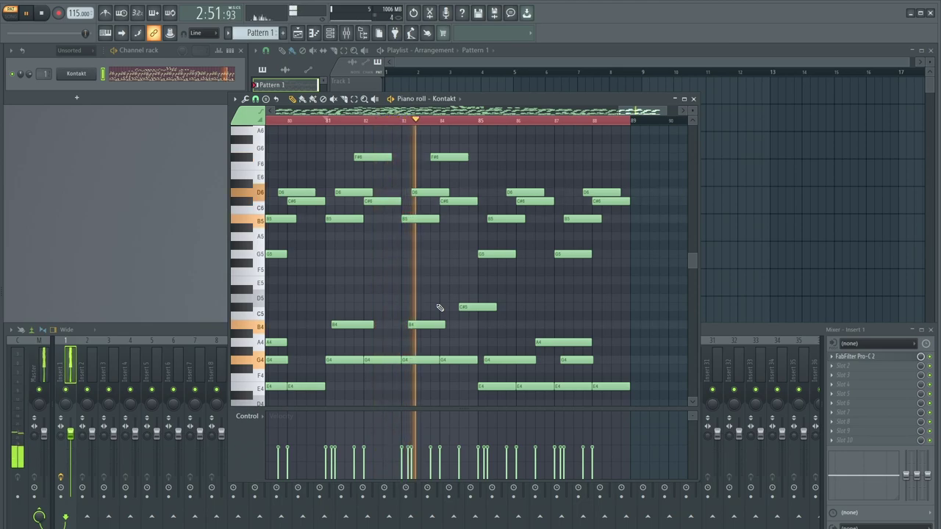
pyautogui.rightClick(465, 308)
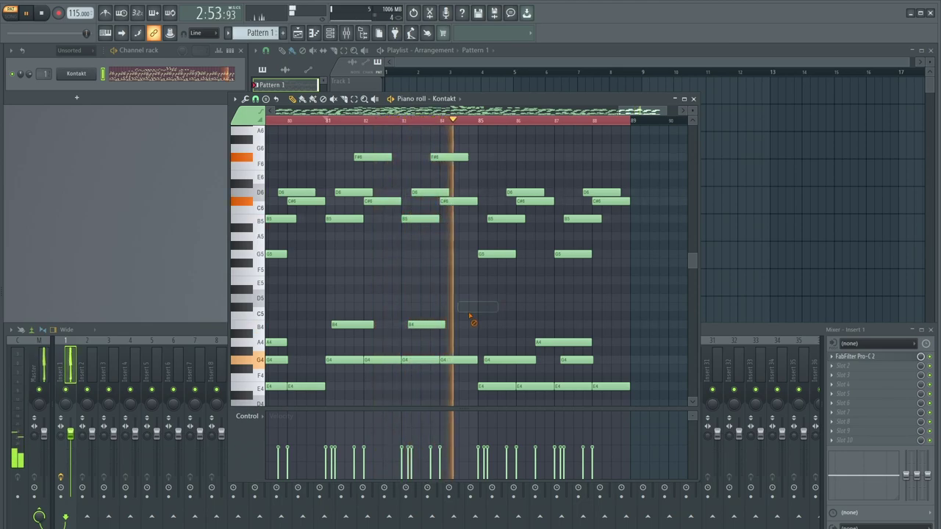
# - Delete the A4 note that starts halfway through bar 86
pyautogui.scroll(-1, 492, 318)
pyautogui.scroll(-2, 544, 214)
pyautogui.scroll(3, 583, 225)
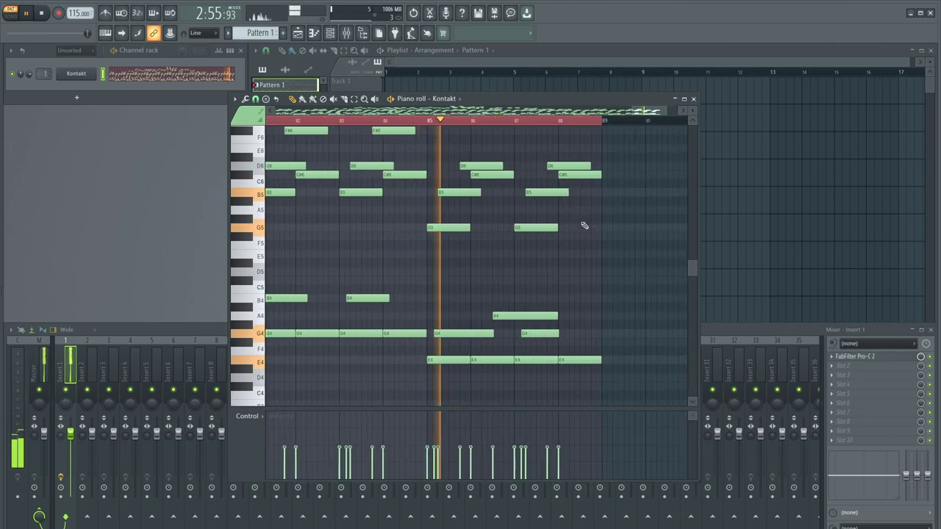
pyautogui.rightClick(490, 317)
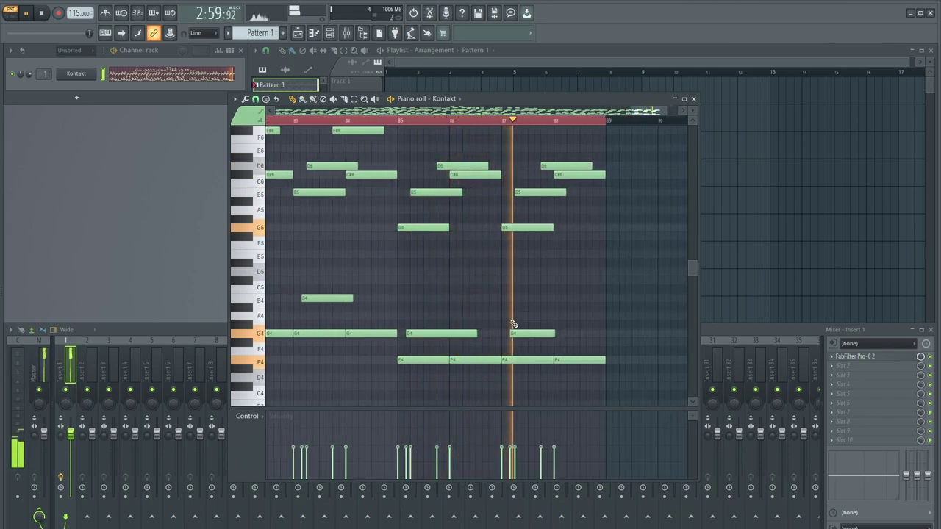
# - Replay from bar 81 and add a high melody of 1.5-bar notes: D7 in bar 82, F#7 and E7 in bar 84
pyautogui.keyDown('ctrl'); pyautogui.scroll(-6, 521, 306); pyautogui.keyUp('ctrl')
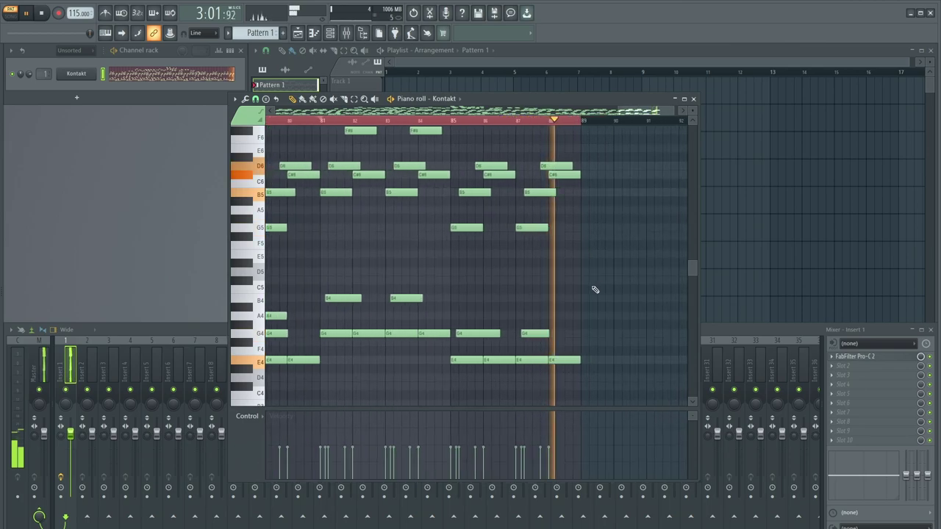
pyautogui.press('space')
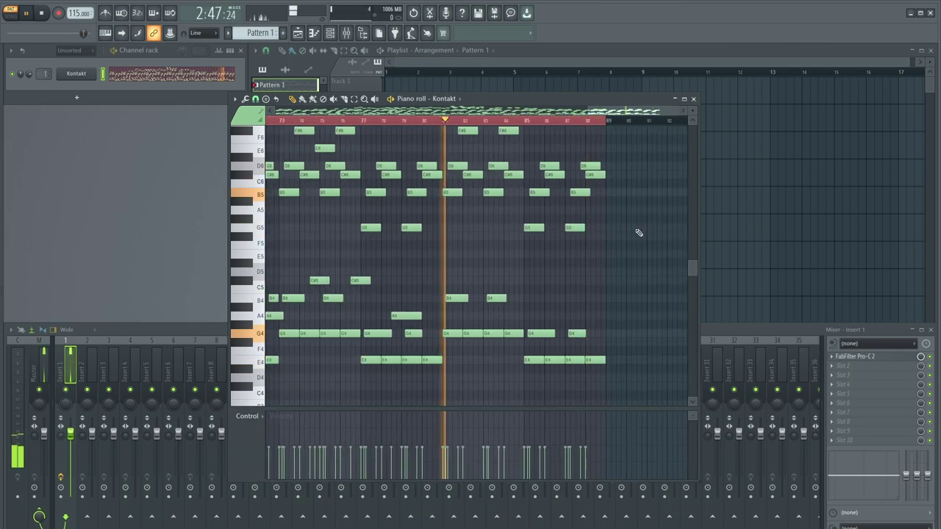
pyautogui.keyDown('ctrl'); pyautogui.scroll(3, 637, 243); pyautogui.keyUp('ctrl')
pyautogui.scroll(2, 610, 261)
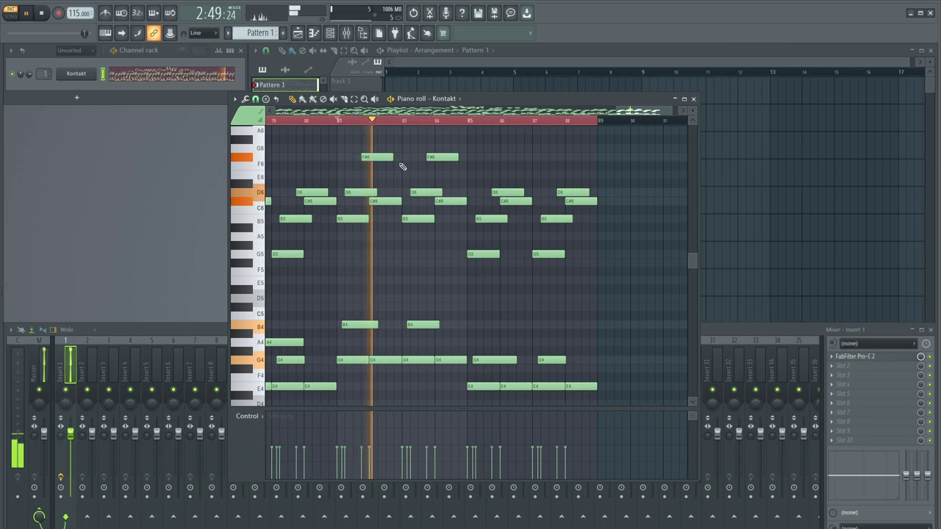
pyautogui.scroll(4, 397, 154)
pyautogui.moveTo(401, 140); pyautogui.dragTo(425, 145)
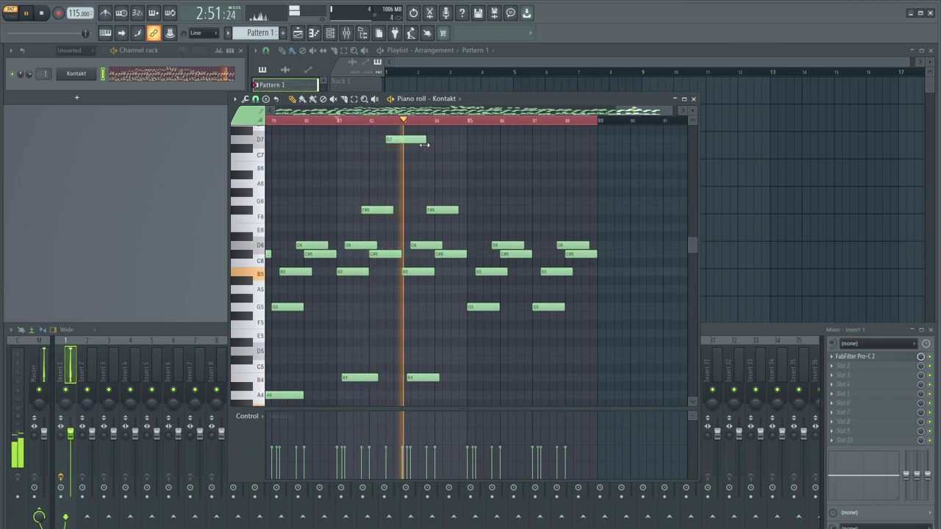
pyautogui.scroll(3, 486, 167)
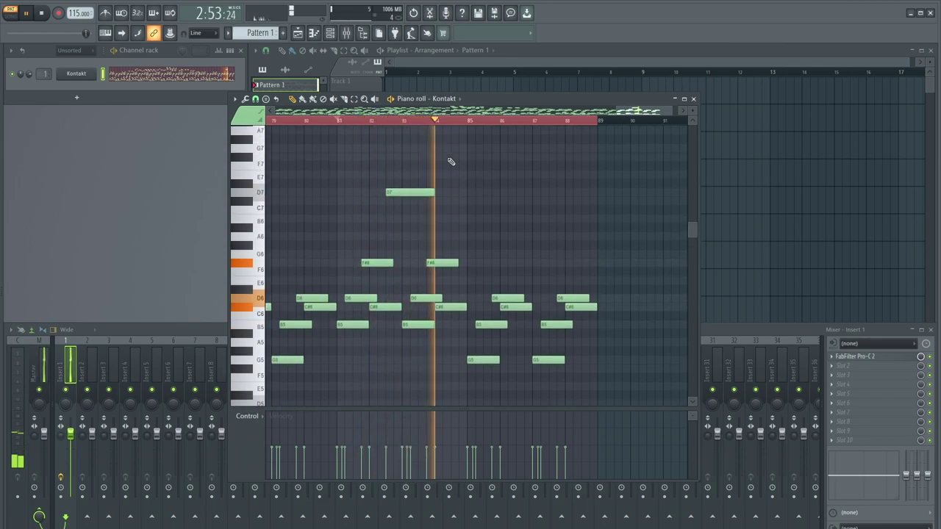
pyautogui.click(464, 176)
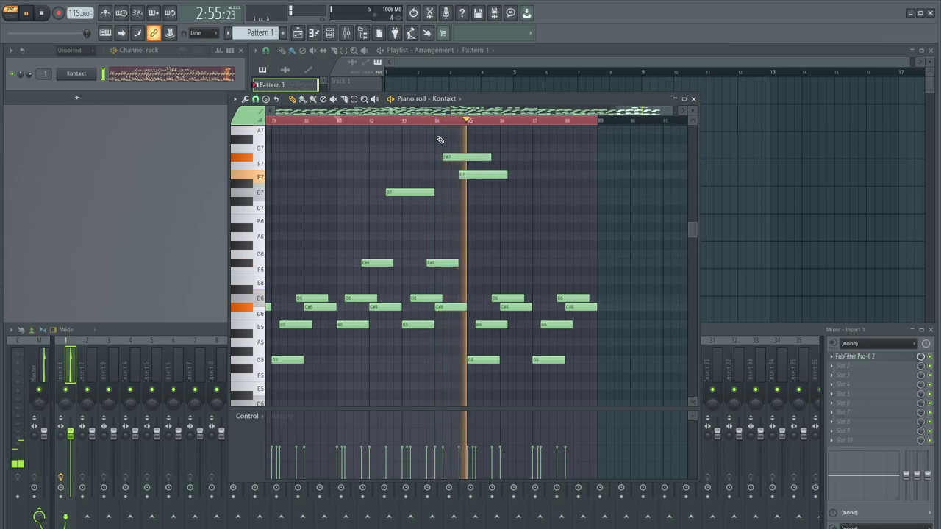
# - Replay from bar 81 and add 1.5-bar B7, A7 and C#8 notes, starting an eighth of a bar apart from the beginning of bar 86
pyautogui.press('space')
pyautogui.press('space')
pyautogui.scroll(2, 462, 171)
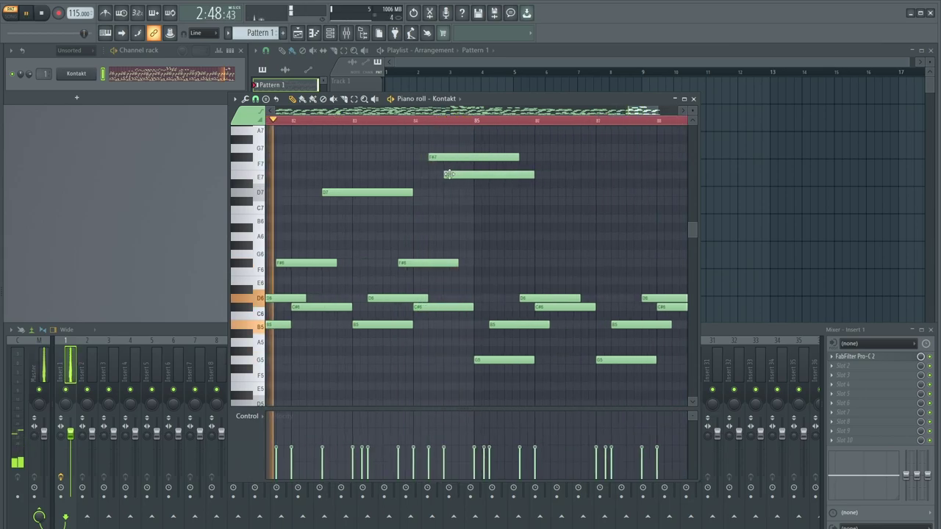
pyautogui.scroll(-5, 519, 200)
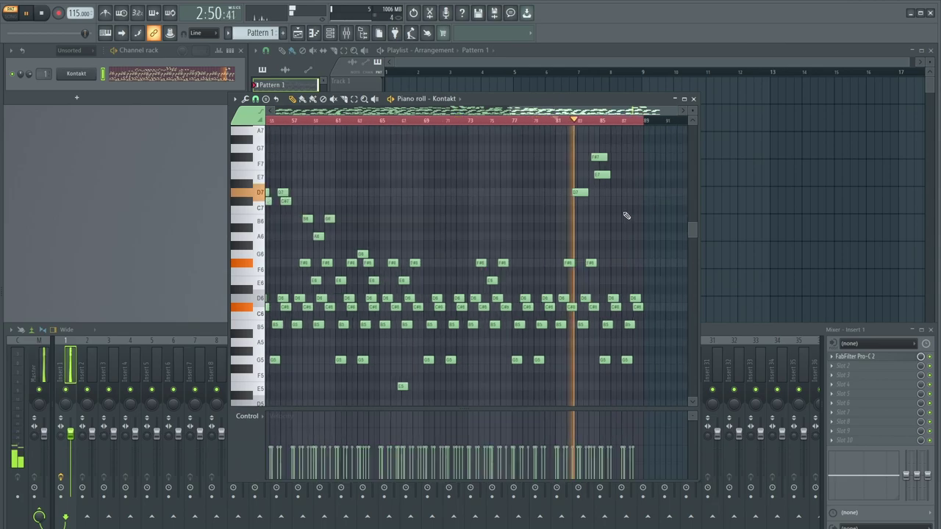
pyautogui.scroll(6, 639, 213)
pyautogui.scroll(3, 639, 224)
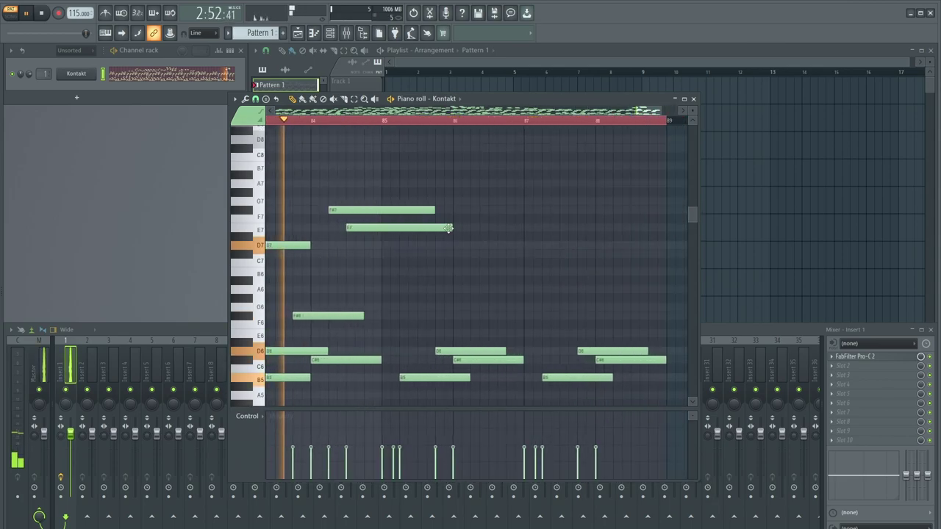
pyautogui.scroll(-2, 485, 247)
pyautogui.scroll(-2, 507, 257)
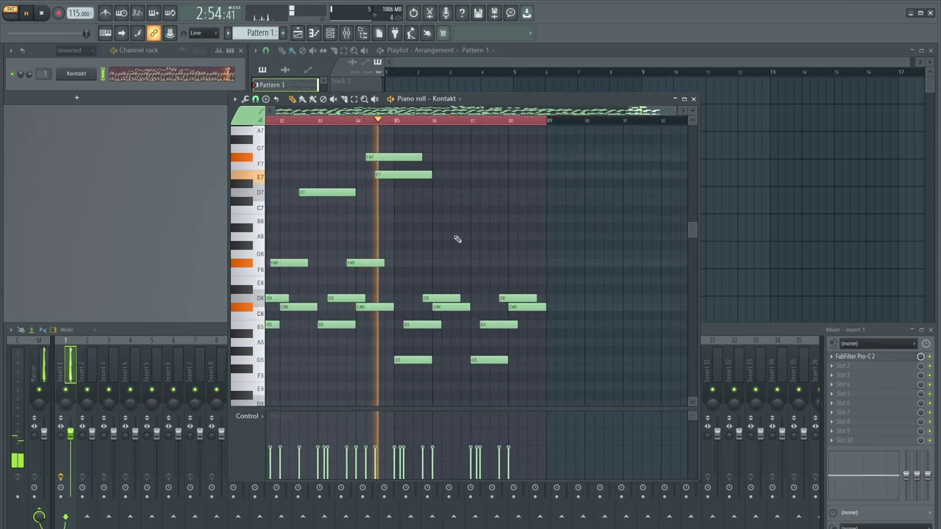
pyautogui.scroll(2, 434, 241)
pyautogui.scroll(3, 449, 221)
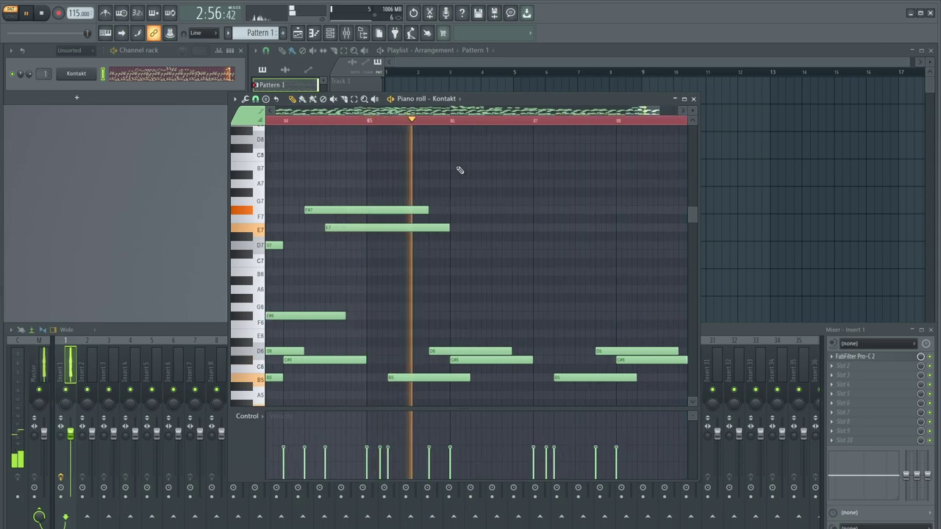
pyautogui.click(460, 170)
pyautogui.click(472, 184)
pyautogui.click(484, 149)
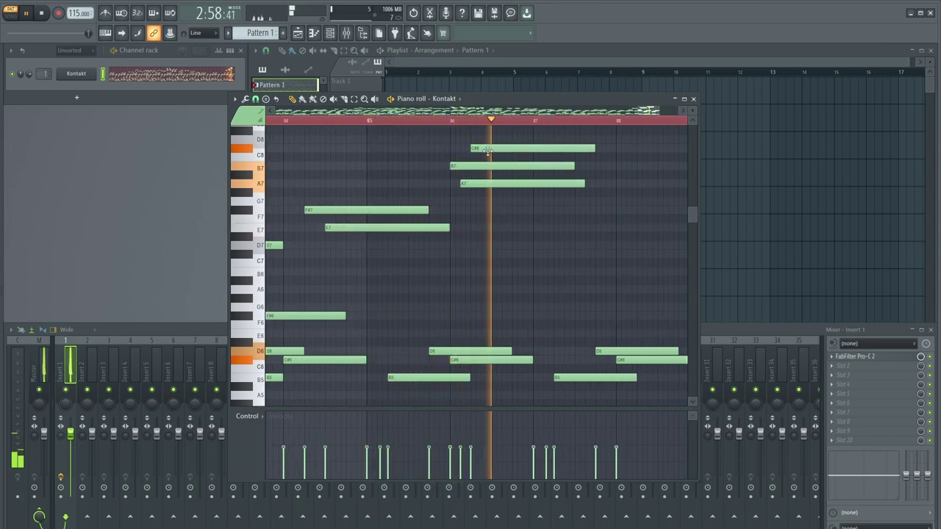
# - Replay the passage and move the C#8 note in bar 86 an eighth of a bar later
pyautogui.scroll(-2, 487, 150)
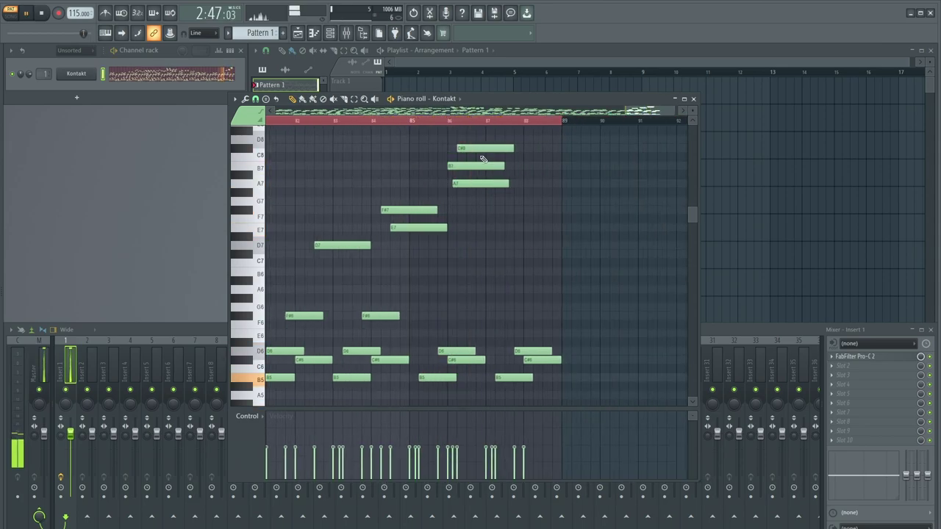
pyautogui.scroll(2, 475, 158)
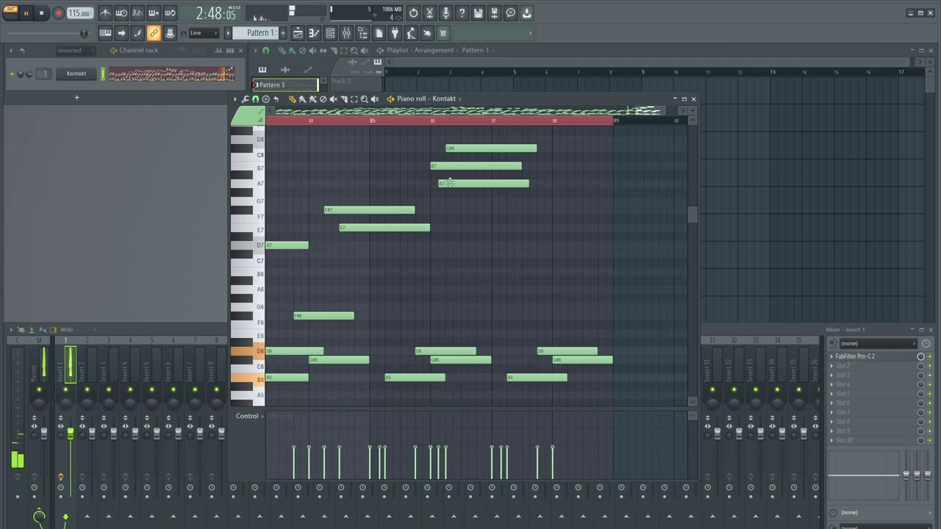
pyautogui.scroll(2, 449, 182)
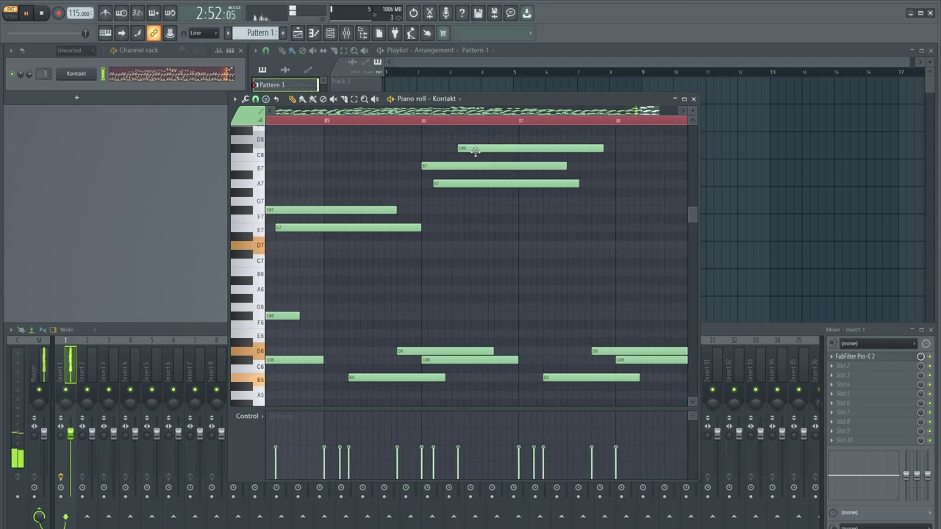
pyautogui.scroll(3, 474, 149)
pyautogui.scroll(-3, 464, 213)
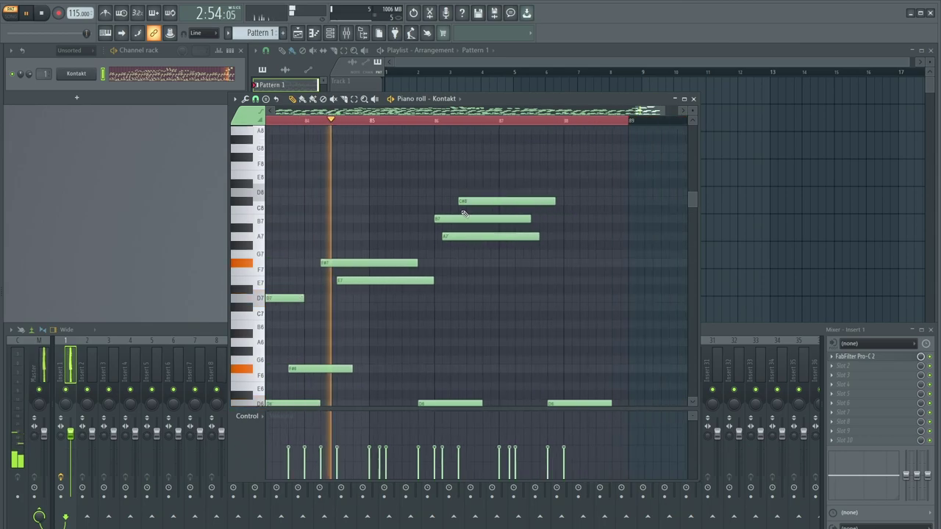
# - Add a 1.5-bar E8 note starting three quarters of the way through bar 86
pyautogui.scroll(1, 444, 297)
pyautogui.scroll(-3, 455, 269)
pyautogui.scroll(-1, 455, 269)
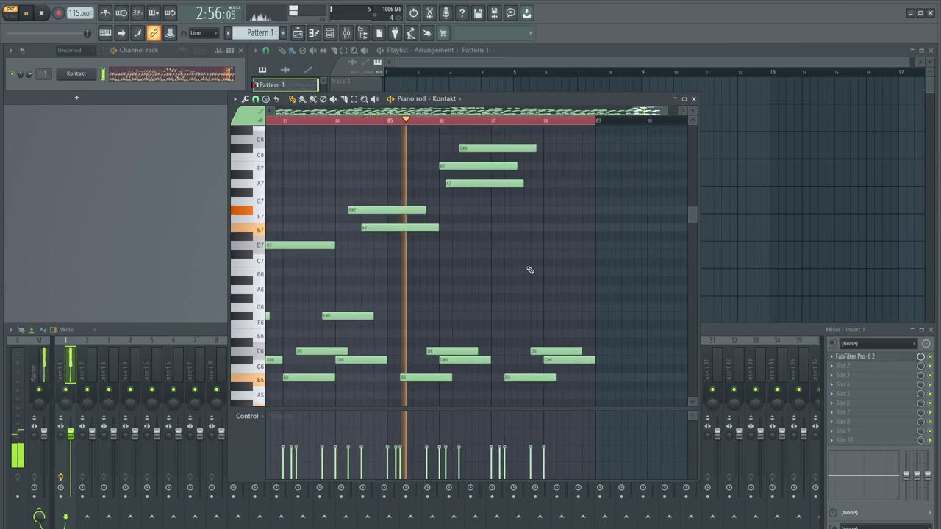
pyautogui.scroll(2, 500, 261)
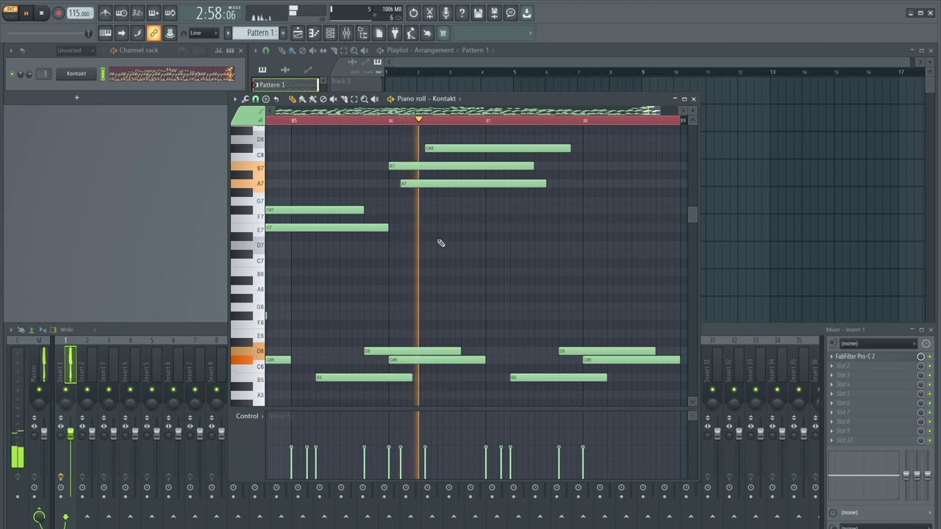
pyautogui.scroll(2, 455, 213)
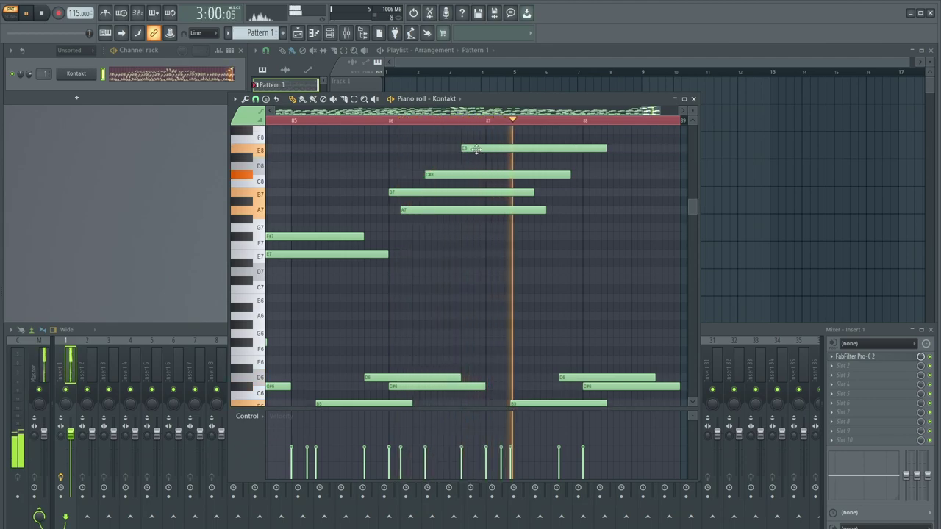
pyautogui.scroll(-3, 449, 161)
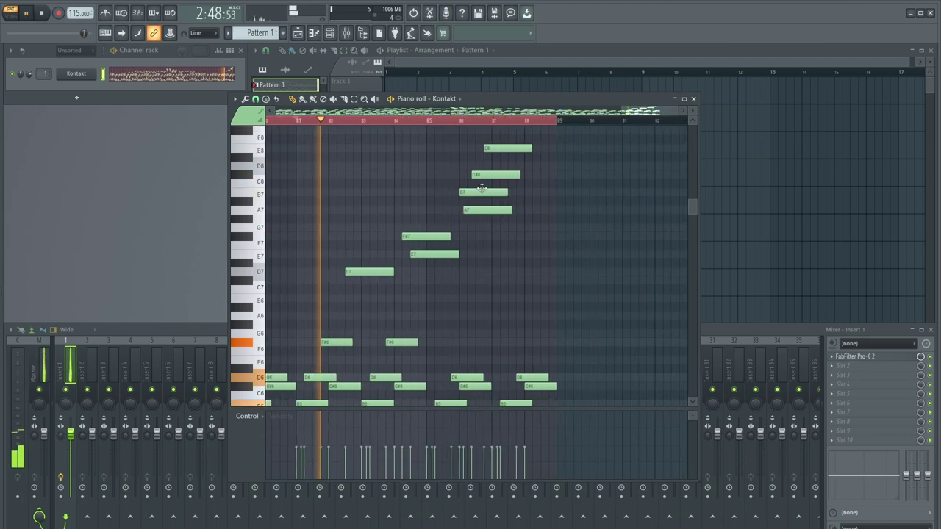
pyautogui.scroll(3, 441, 184)
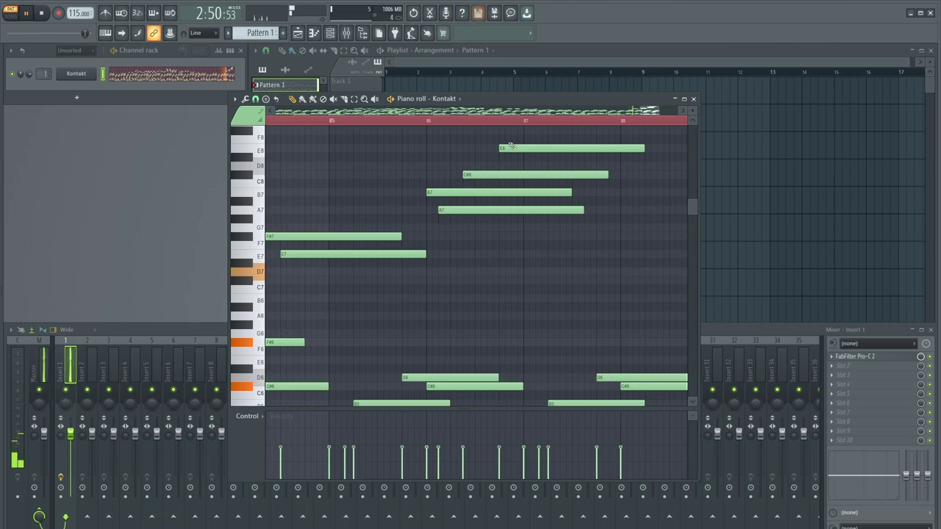
pyautogui.scroll(-3, 348, 183)
pyautogui.scroll(2, 382, 242)
pyautogui.click(393, 282)
pyautogui.rightClick(394, 282)
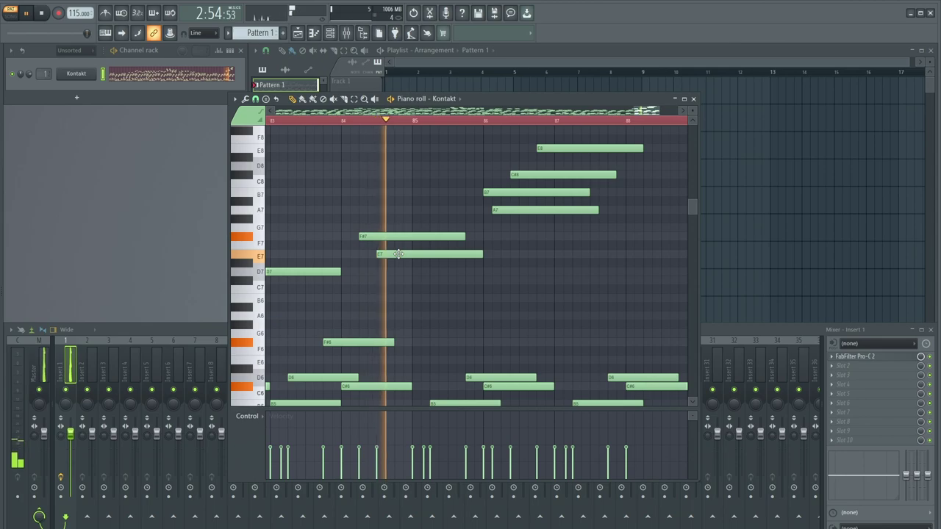
# - Add a B7 note starting three quarters through bar 87 and an A7 note starting at bar 88
pyautogui.scroll(-2, 441, 265)
pyautogui.scroll(2, 514, 258)
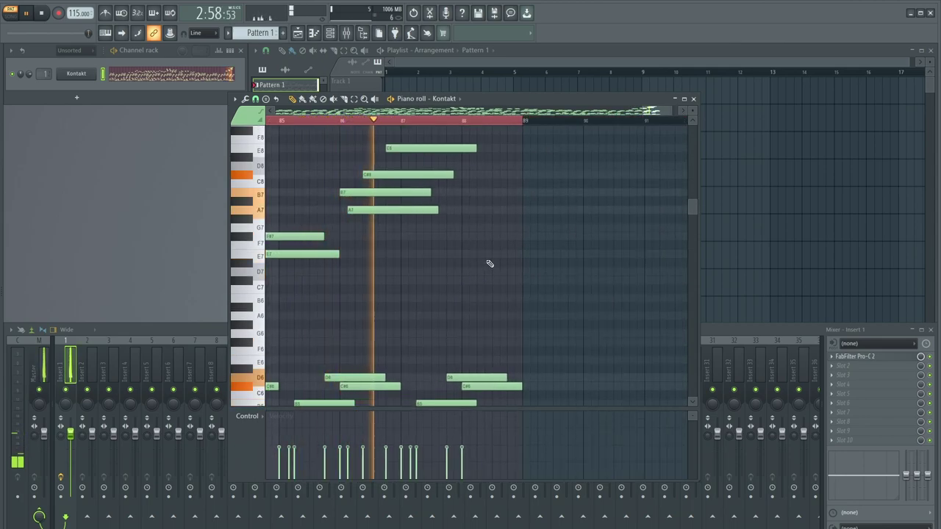
pyautogui.scroll(1, 441, 221)
pyautogui.click(450, 192)
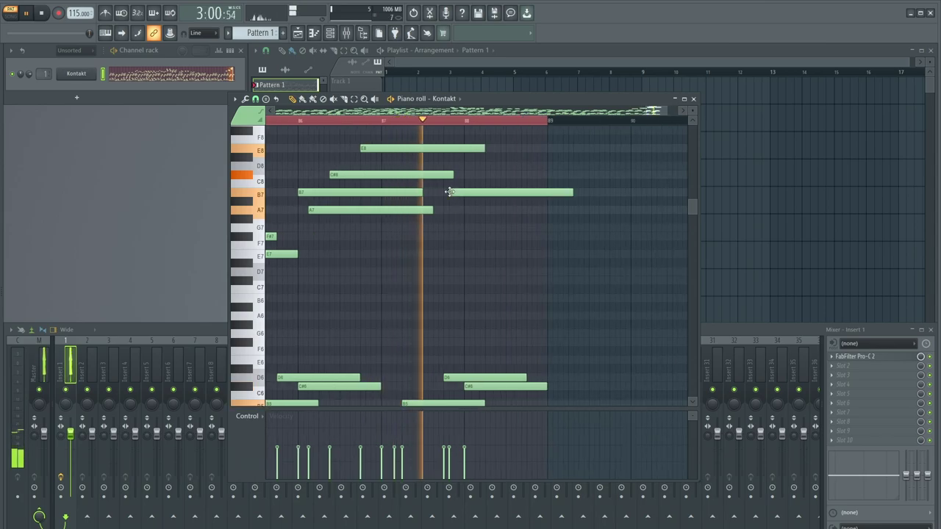
pyautogui.click(465, 210)
pyautogui.moveTo(464, 193); pyautogui.dragTo(459, 193)
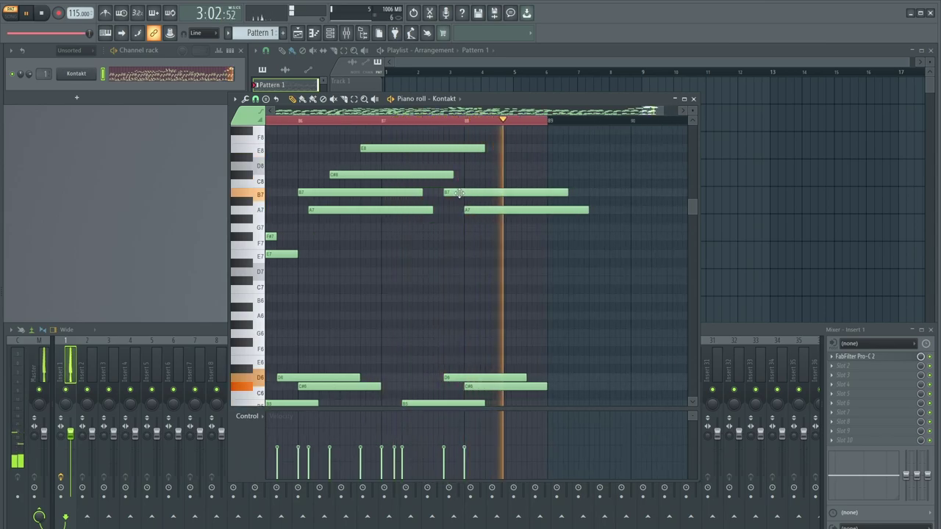
# - Replay from bar 86 and add a C#8 note starting just over a third into bar 88
pyautogui.press('space')
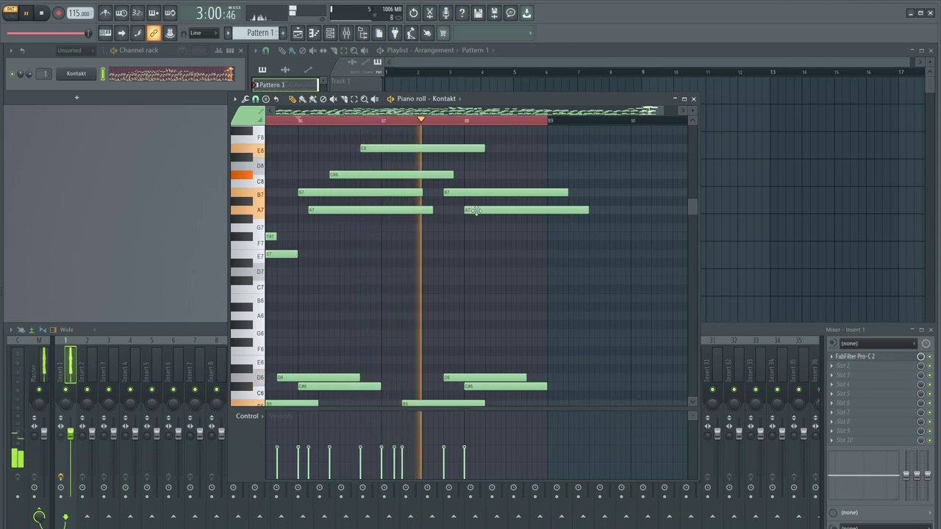
pyautogui.click(497, 175)
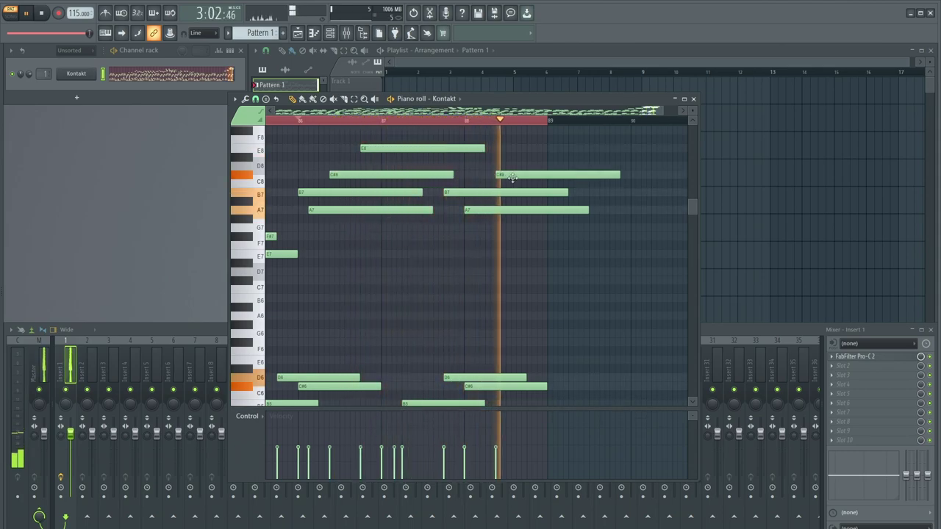
pyautogui.press('space')
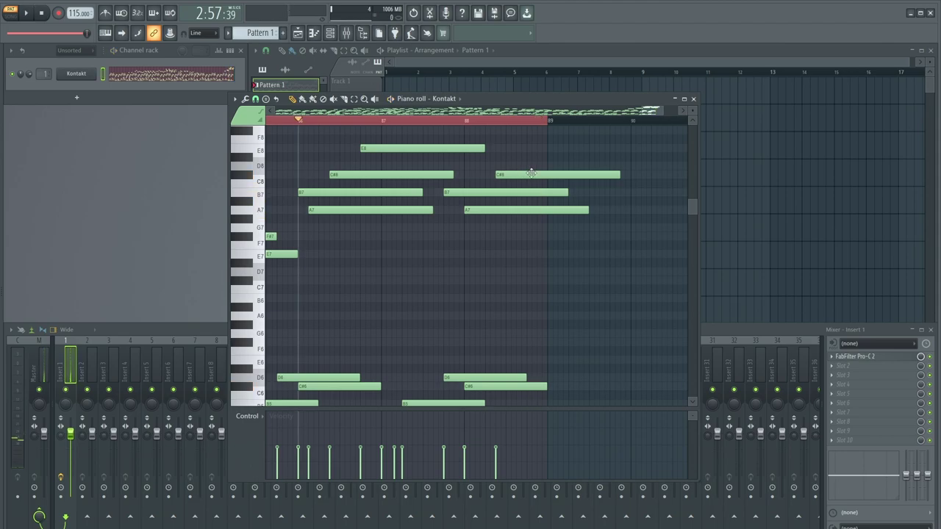
# - Play from bar 86 and lengthen the last D6 note so it ends past the middle of bar 92
pyautogui.press('space')
pyautogui.scroll(-5, 546, 229)
pyautogui.scroll(-5, 506, 216)
pyautogui.scroll(-2, 611, 231)
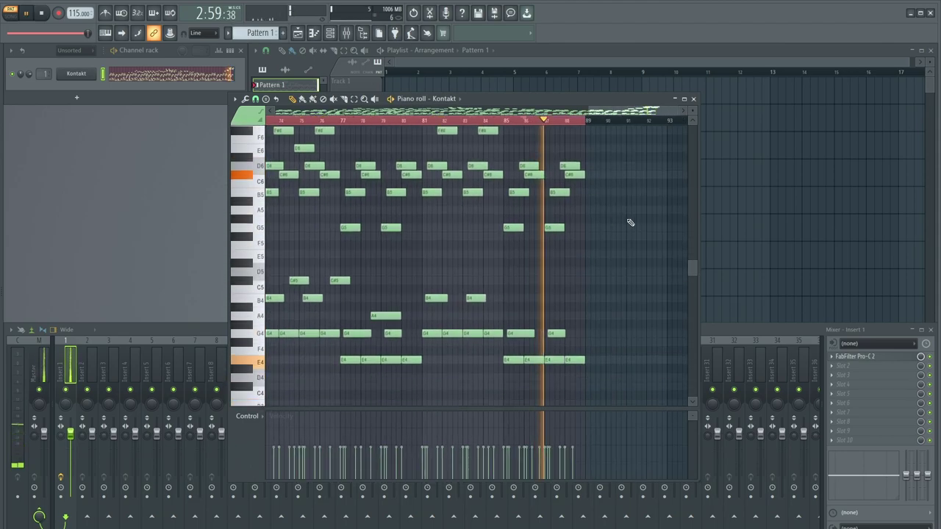
pyautogui.scroll(4, 628, 222)
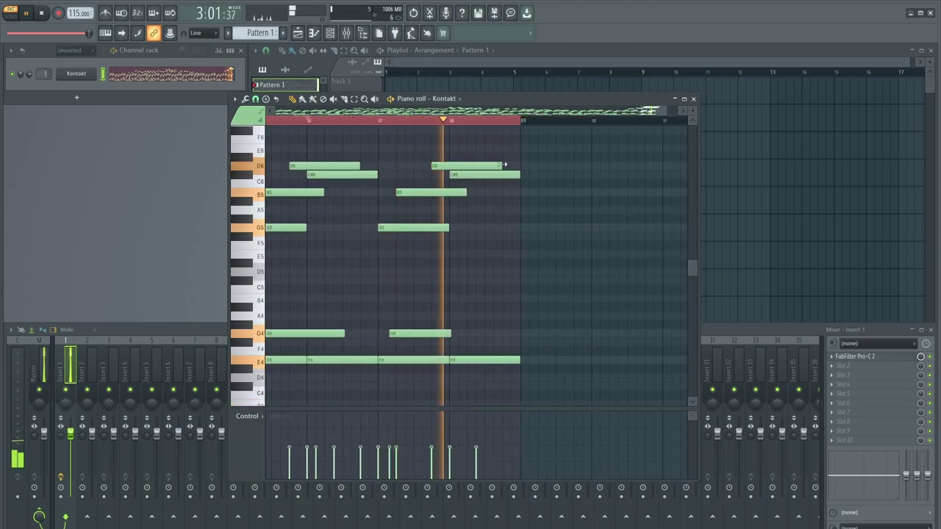
pyautogui.moveTo(502, 164); pyautogui.dragTo(691, 168)
pyautogui.hotkey('ctrl', 'a')
pyautogui.moveTo(444, 175); pyautogui.dragTo(663, 194)
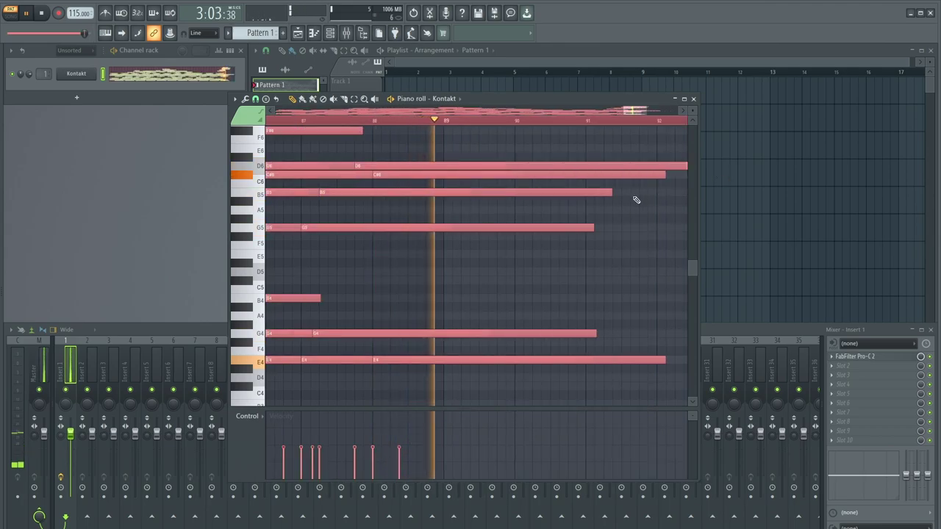
pyautogui.hotkey('ctrl', 'z')
pyautogui.scroll(-3, 474, 234)
pyautogui.click(524, 218)
pyautogui.rightClick(524, 219)
# - Play from bar 85 and lengthen the last C#6 and E4 notes into bar 92 and the last G4 note into bar 91
pyautogui.click(359, 114)
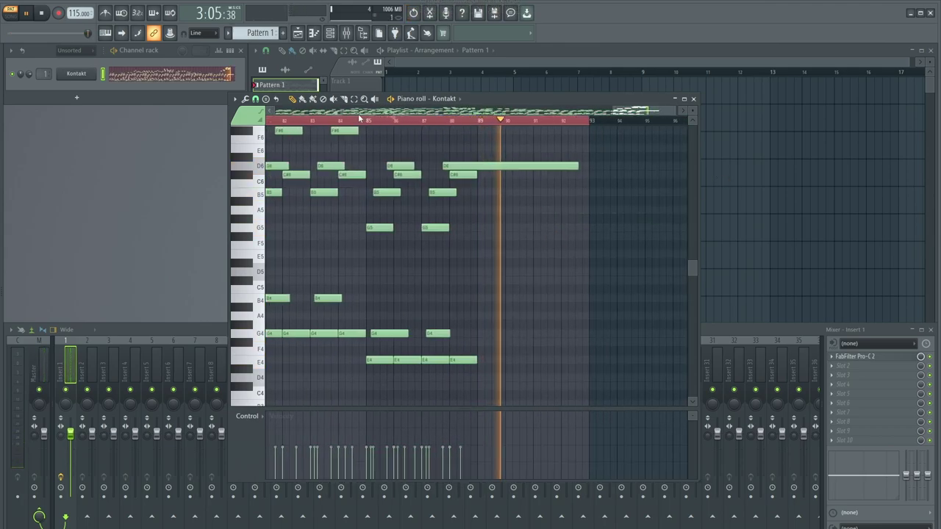
pyautogui.click(360, 118)
pyautogui.moveTo(485, 176); pyautogui.dragTo(568, 183)
pyautogui.moveTo(478, 358); pyautogui.dragTo(567, 360)
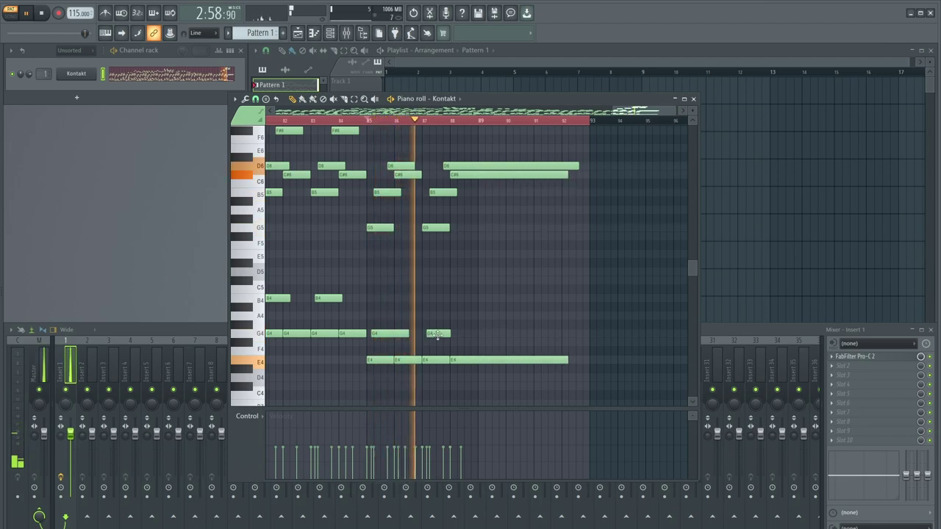
pyautogui.moveTo(450, 333); pyautogui.dragTo(541, 335)
pyautogui.click(506, 297)
pyautogui.rightClick(519, 300)
# - Replay from bar 85 and add an E8 note about four bars long, starting at bar 89
pyautogui.scroll(5, 516, 299)
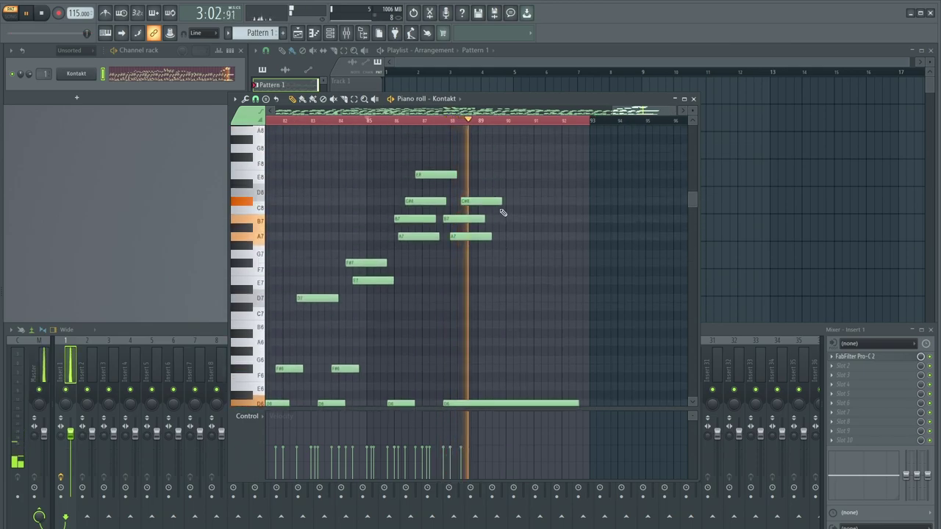
pyautogui.scroll(2, 515, 203)
pyautogui.scroll(-2, 458, 204)
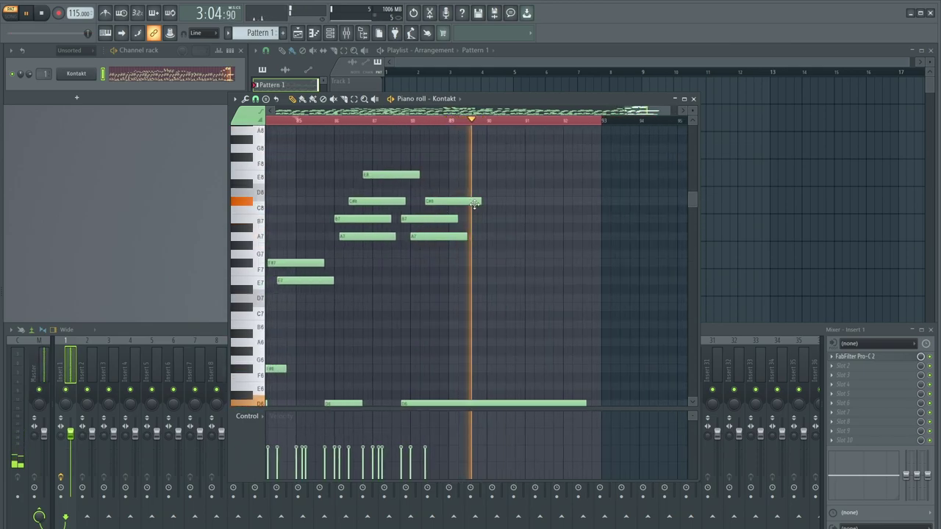
pyautogui.press('space')
pyautogui.scroll(3, 482, 180)
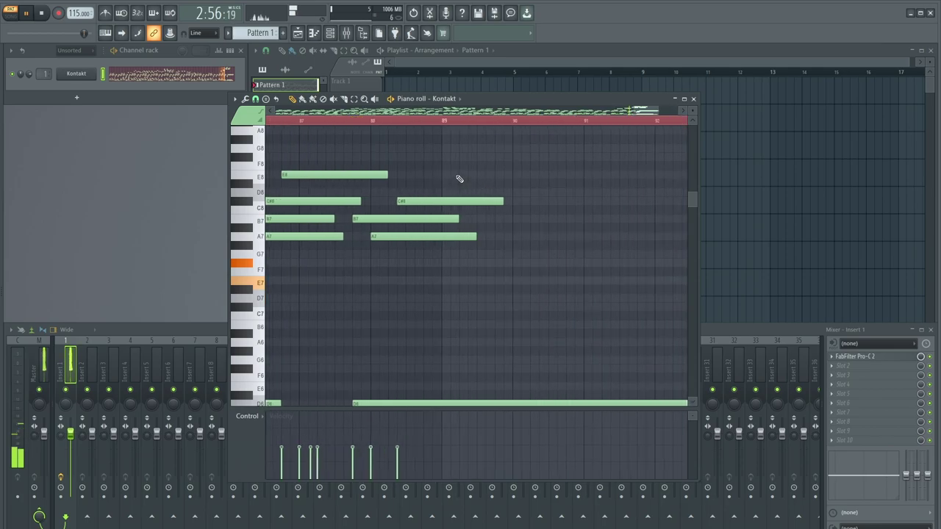
pyautogui.click(451, 177)
pyautogui.scroll(-3, 463, 177)
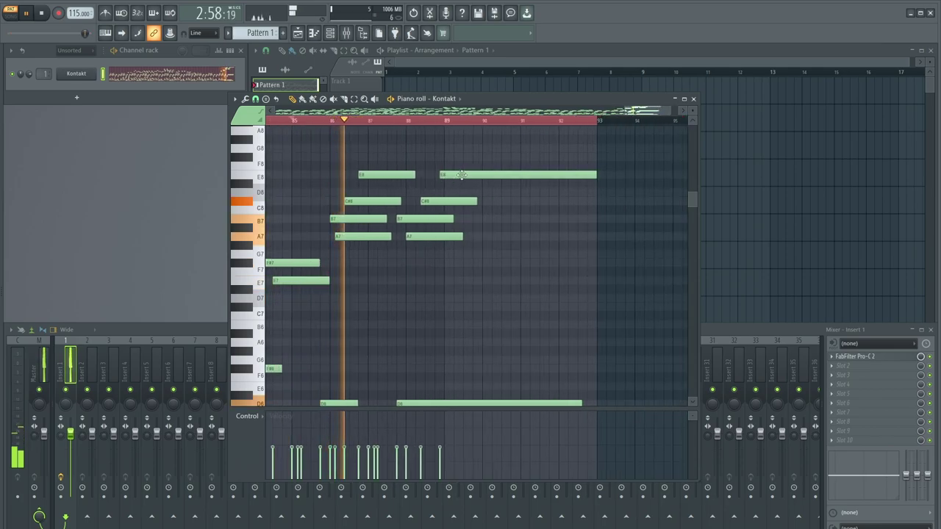
pyautogui.scroll(3, 447, 174)
pyautogui.scroll(-4, 444, 193)
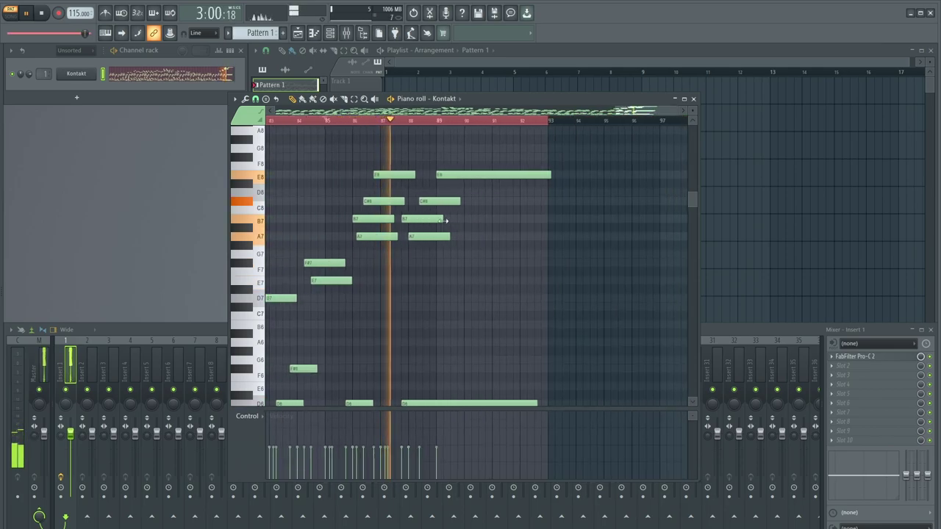
# - Lengthen the last A7 note to the start of bar 92 and the last B7 and C#8 notes to about the middle of bar 92
pyautogui.moveTo(442, 219); pyautogui.dragTo(589, 219)
pyautogui.moveTo(451, 236); pyautogui.dragTo(520, 237)
pyautogui.moveTo(441, 202); pyautogui.dragTo(521, 201)
pyautogui.hotkey('ctrl', 'z')
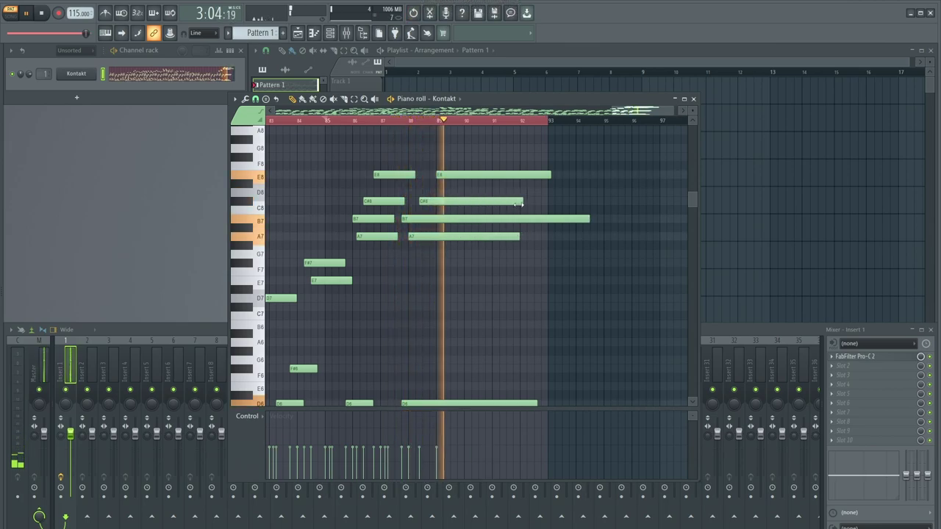
pyautogui.click(321, 120)
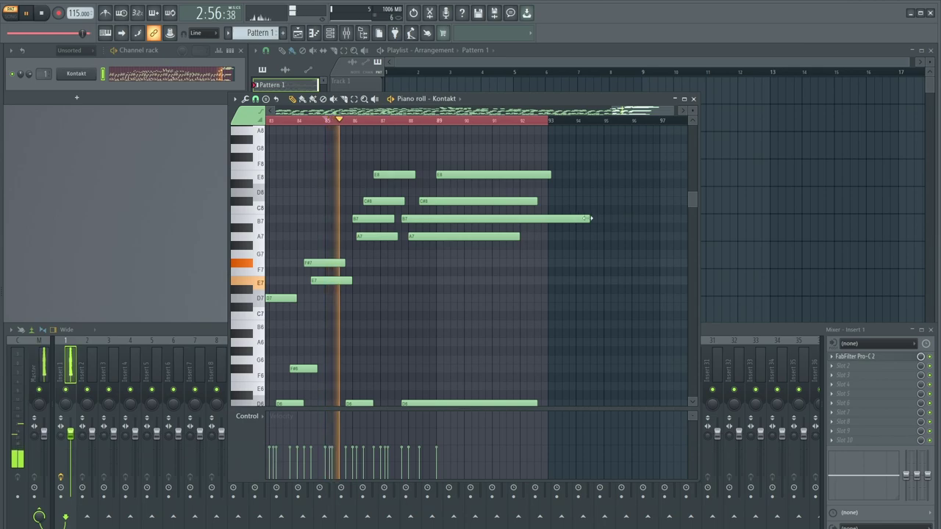
pyautogui.moveTo(589, 219); pyautogui.dragTo(531, 219)
pyautogui.scroll(-3, 535, 227)
pyautogui.click(518, 272)
pyautogui.rightClick(530, 270)
pyautogui.click(494, 271)
pyautogui.rightClick(498, 274)
pyautogui.scroll(-3, 485, 286)
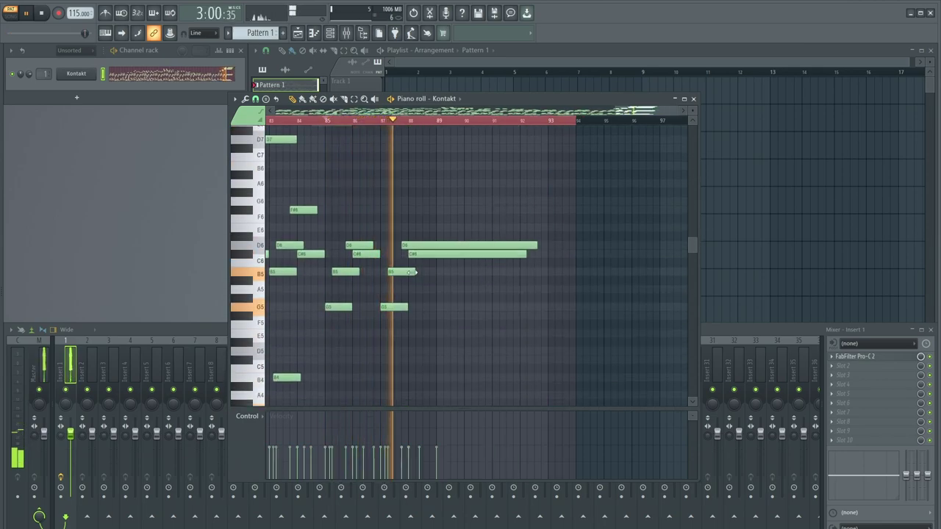
# - Lengthen the last B5 note until late in bar 91 and the last G5 note to about the middle of bar 91
pyautogui.scroll(-1, 418, 275)
pyautogui.scroll(-1, 419, 278)
pyautogui.moveTo(415, 220); pyautogui.dragTo(511, 231)
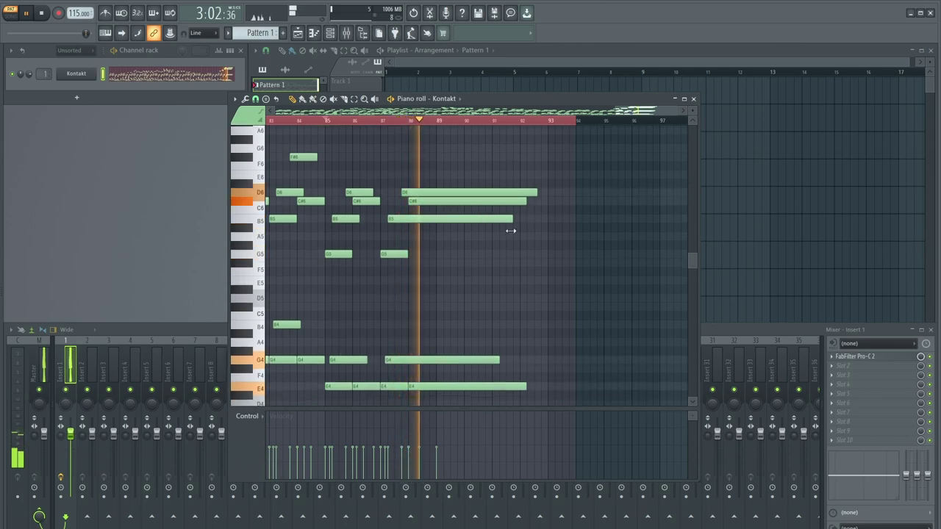
pyautogui.moveTo(407, 255); pyautogui.dragTo(501, 266)
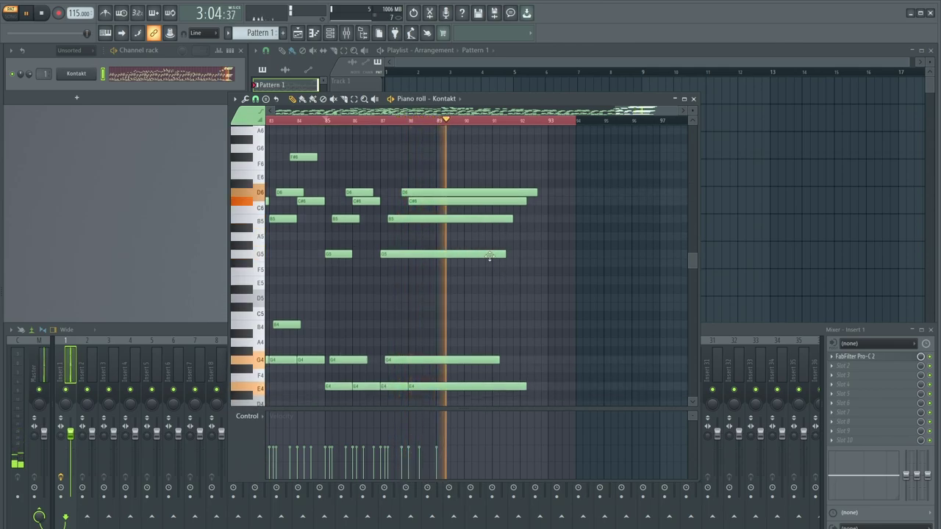
# - Move the last E8 note about a quarter bar earlier, so it starts late in bar 88
pyautogui.scroll(7, 333, 131)
pyautogui.keyDown('ctrl'); pyautogui.scroll(3, 447, 225); pyautogui.keyUp('ctrl')
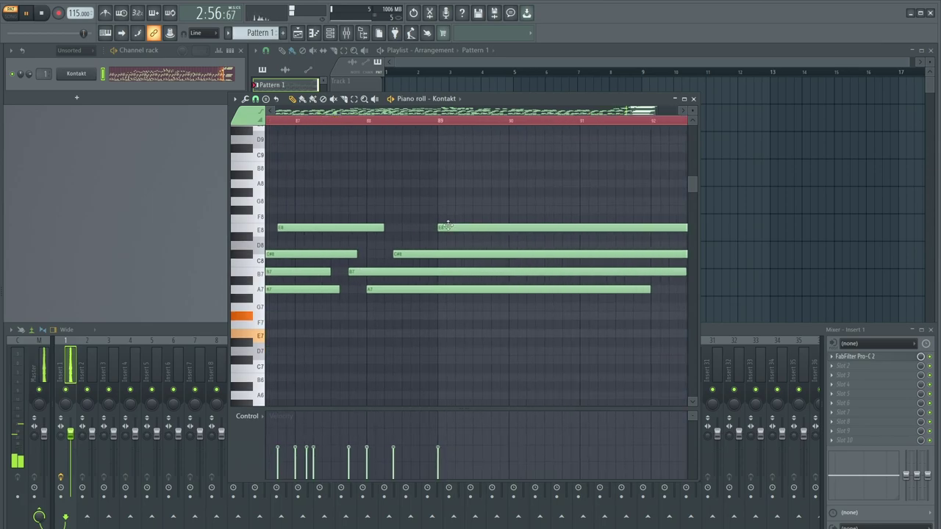
pyautogui.rightClick(459, 200)
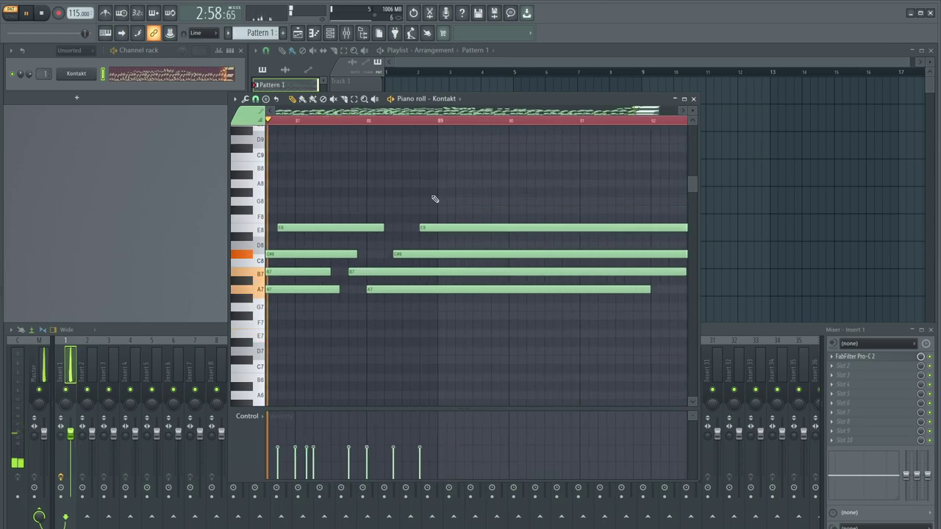
# - Add an F#8 note about four bars long, starting at the middle of bar 89, and replay the ending from bar 85
pyautogui.keyDown('ctrl'); pyautogui.scroll(-3, 438, 206); pyautogui.keyUp('ctrl')
pyautogui.scroll(-4, 447, 210)
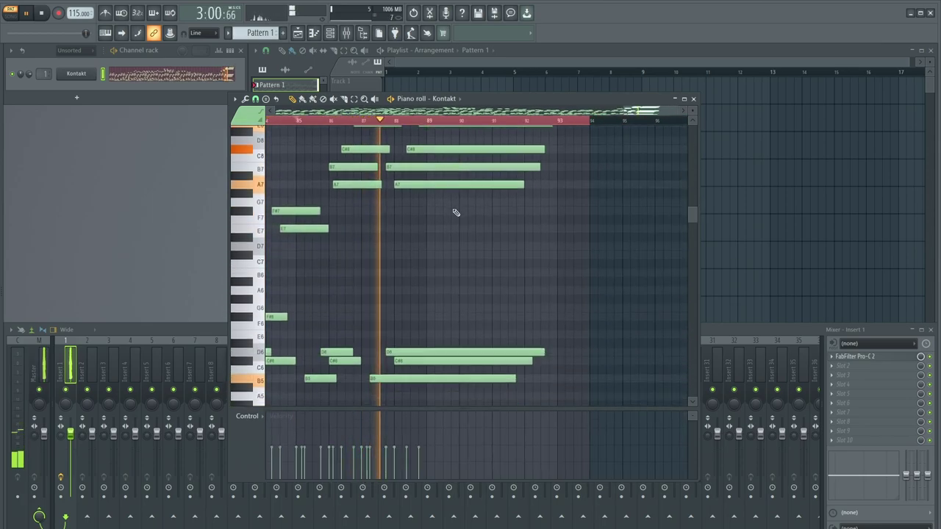
pyautogui.scroll(2, 456, 213)
pyautogui.scroll(5, 456, 231)
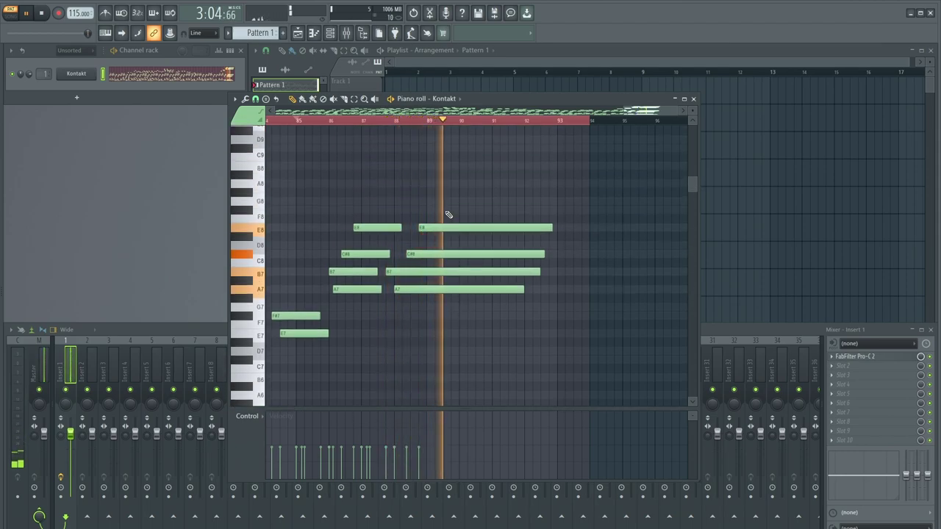
pyautogui.click(458, 210)
pyautogui.rightClick(461, 210)
pyautogui.click(435, 211)
pyautogui.press('space')
pyautogui.press('space')
pyautogui.moveTo(444, 211); pyautogui.dragTo(456, 211)
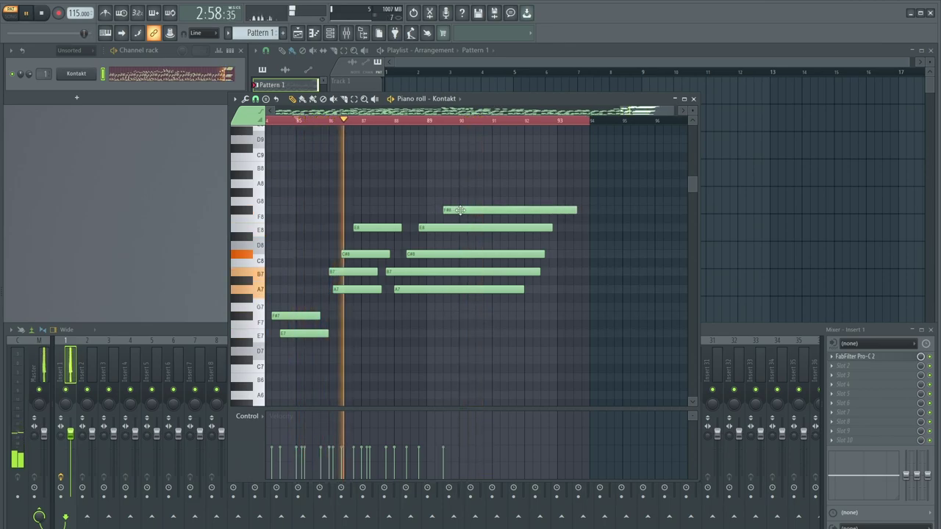
# - Try adding an E6 note about four bars long, starting at bar 89
pyautogui.scroll(-5, 464, 213)
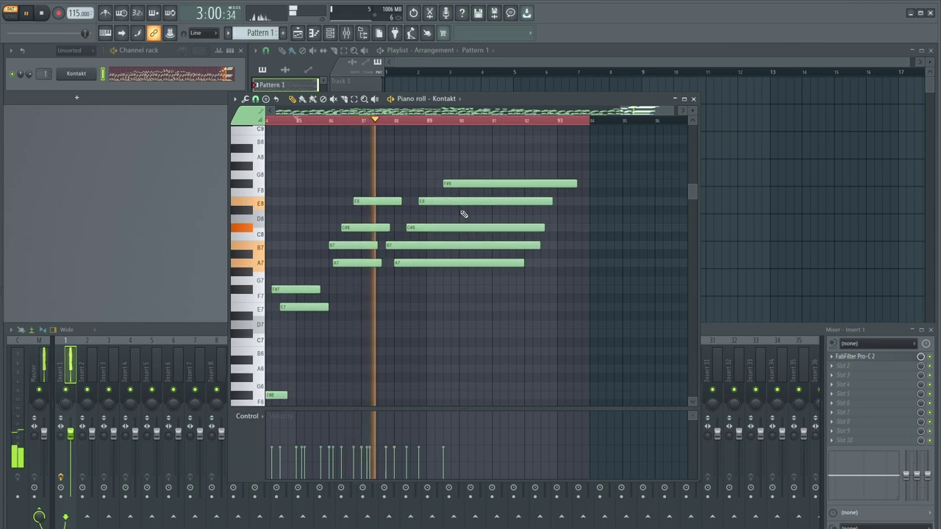
pyautogui.scroll(-2, 463, 214)
pyautogui.scroll(2, 441, 252)
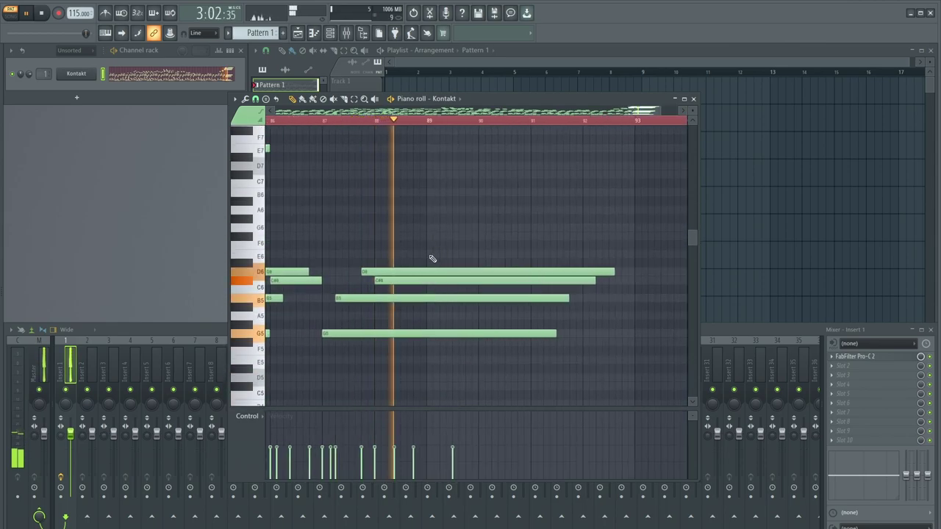
pyautogui.scroll(1, 433, 257)
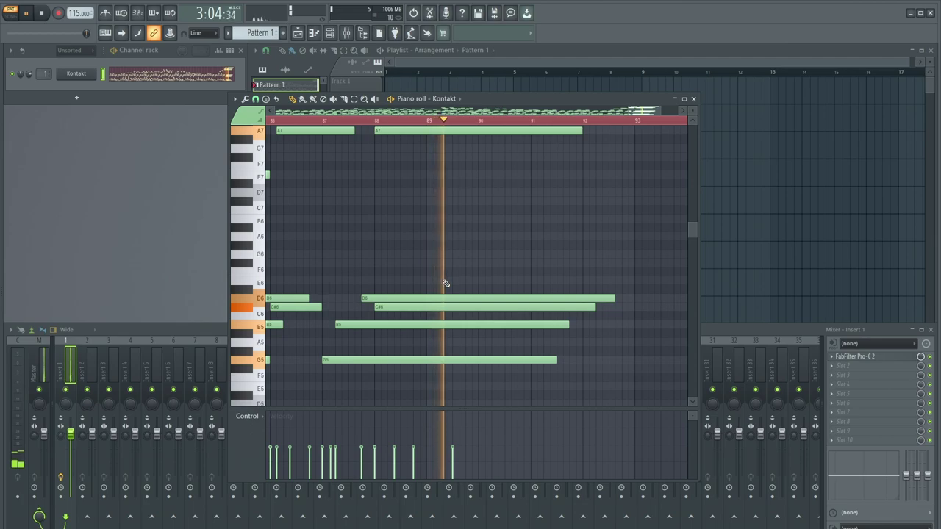
pyautogui.click(431, 280)
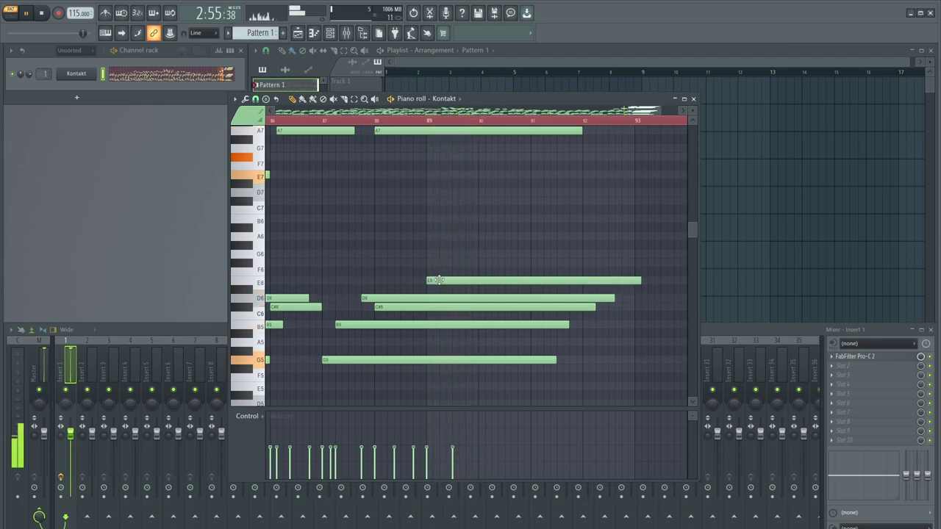
# - Move the long F#8 note about a quarter bar earlier within bar 89
pyautogui.scroll(2, 449, 277)
pyautogui.scroll(6, 448, 276)
pyautogui.click(456, 287)
pyautogui.rightClick(449, 283)
pyautogui.rightClick(460, 290)
pyautogui.moveTo(452, 292); pyautogui.dragTo(442, 292)
# - Listen to the ending and examine its sustained notes in both the high and middle octaves
pyautogui.scroll(-6, 440, 281)
pyautogui.keyDown('ctrl'); pyautogui.scroll(-3, 521, 294); pyautogui.keyUp('ctrl')
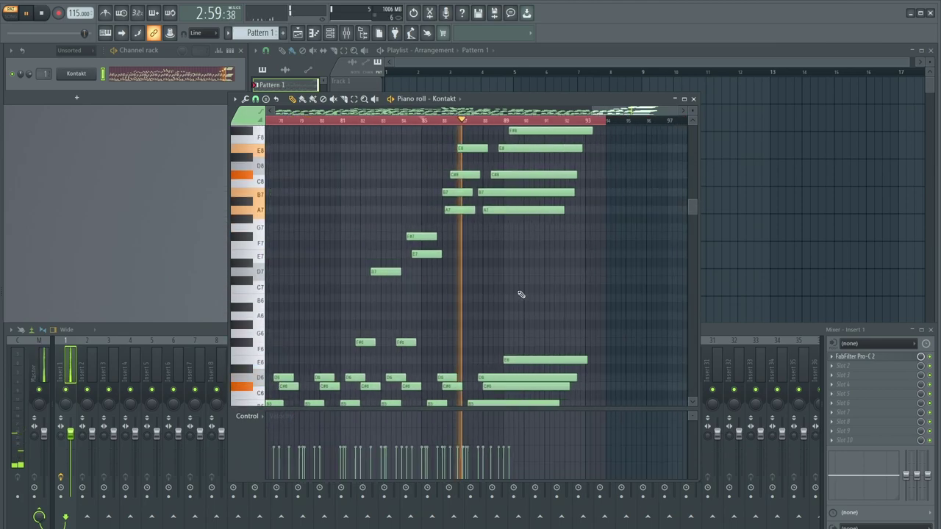
pyautogui.keyDown('ctrl'); pyautogui.scroll(2, 588, 290); pyautogui.keyUp('ctrl')
pyautogui.scroll(-2, 598, 288)
pyautogui.scroll(2, 521, 298)
pyautogui.keyDown('ctrl'); pyautogui.scroll(-1, 498, 288); pyautogui.keyUp('ctrl')
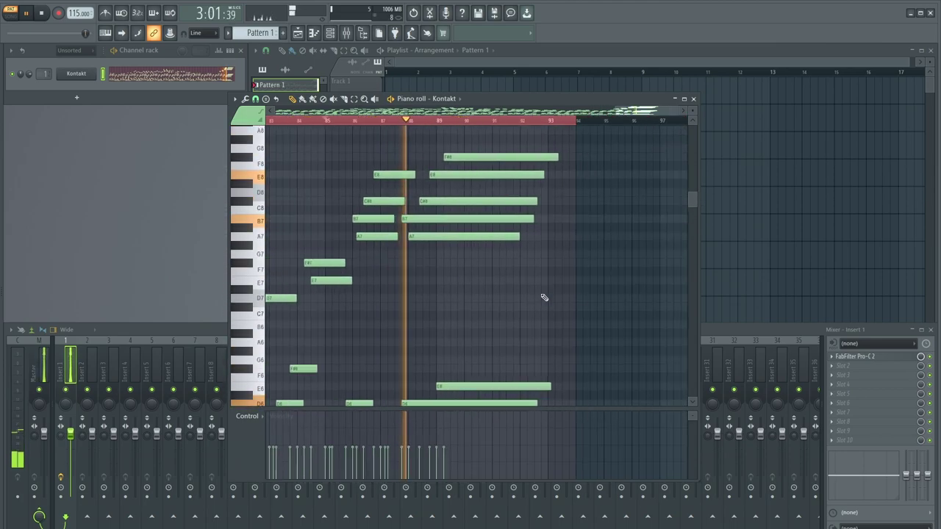
pyautogui.scroll(-2, 532, 293)
pyautogui.scroll(2, 523, 294)
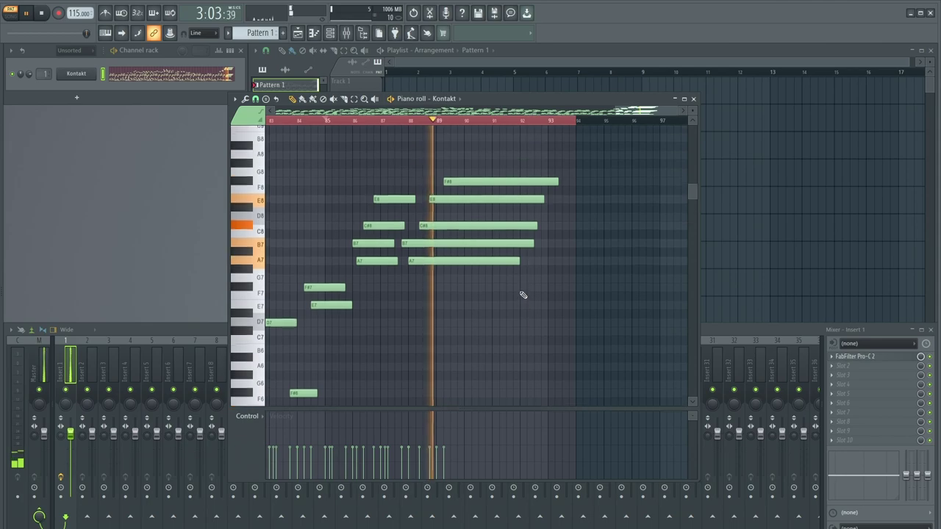
pyautogui.scroll(-4, 520, 297)
# - Delete the E6 note starting at bar 89 and replay the ending from bar 85
pyautogui.press('space')
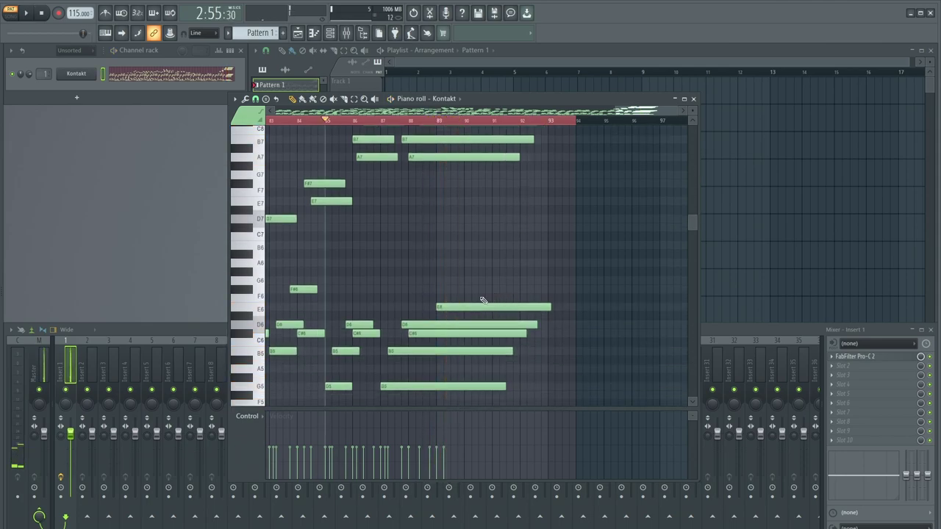
pyautogui.scroll(5, 458, 305)
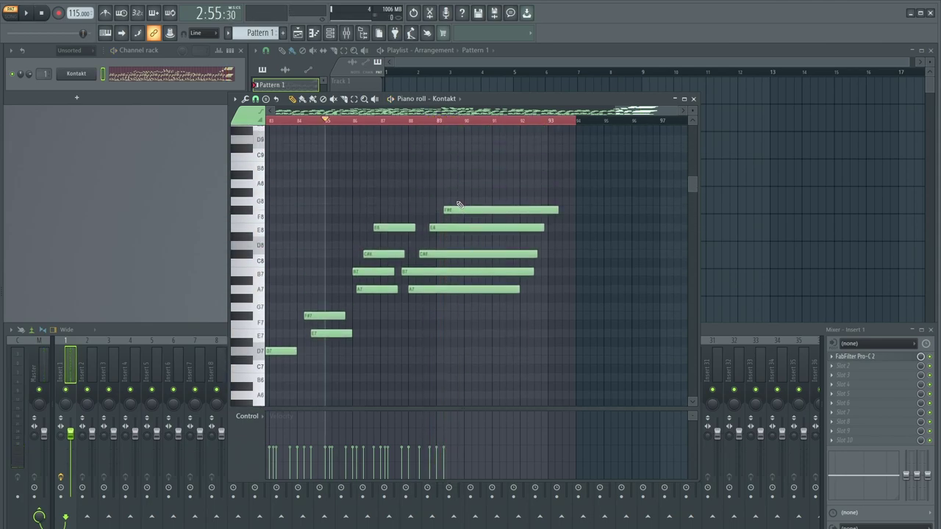
pyautogui.scroll(-8, 456, 228)
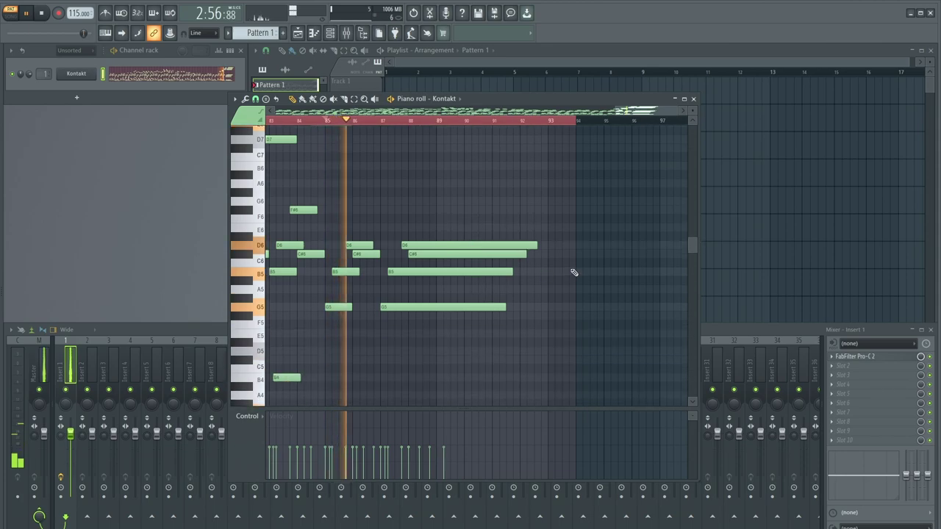
pyautogui.scroll(-3, 468, 257)
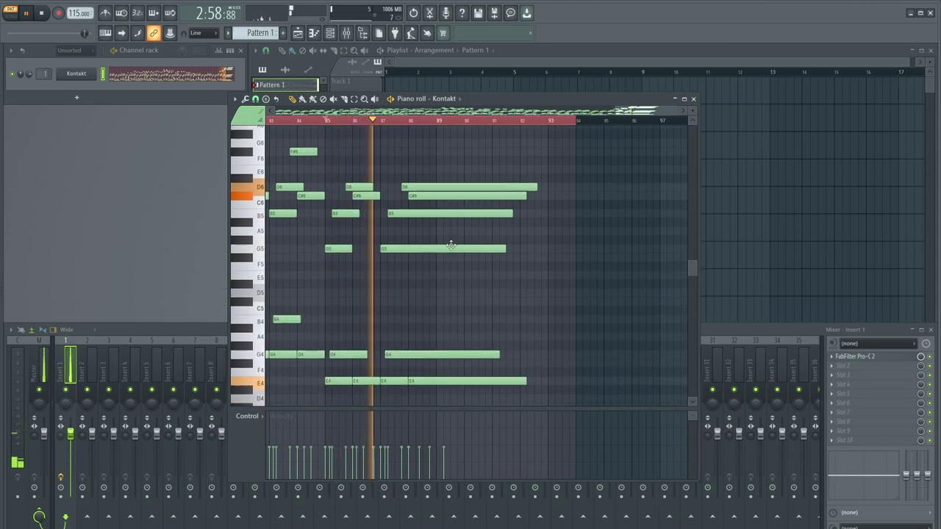
pyautogui.scroll(2, 471, 303)
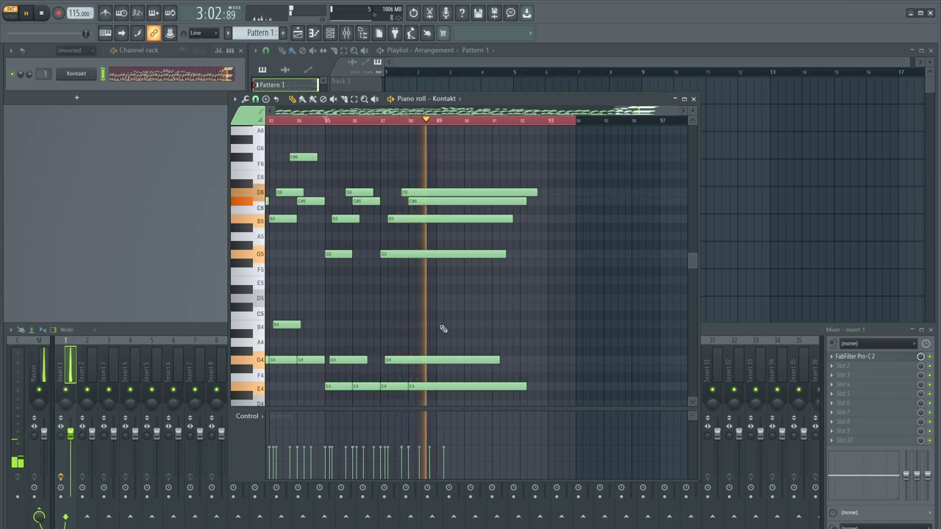
pyautogui.scroll(12, 443, 328)
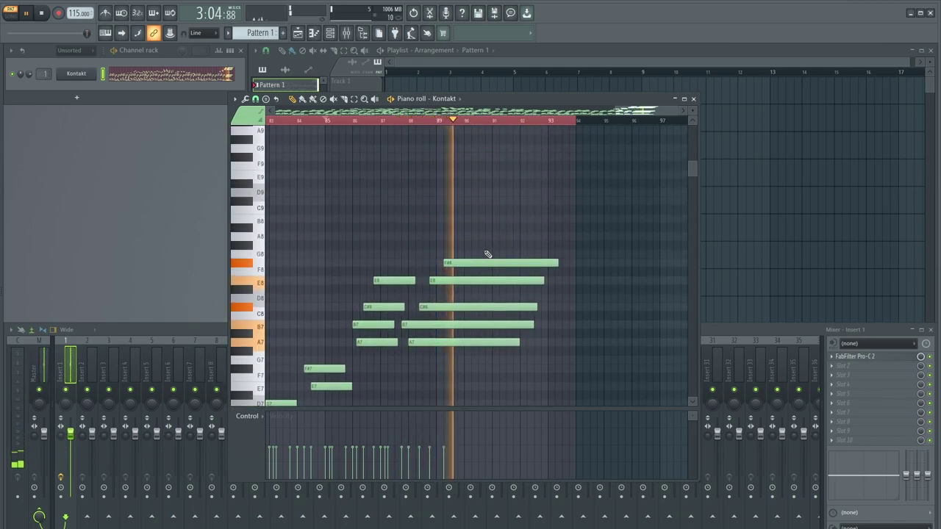
pyautogui.scroll(-8, 526, 242)
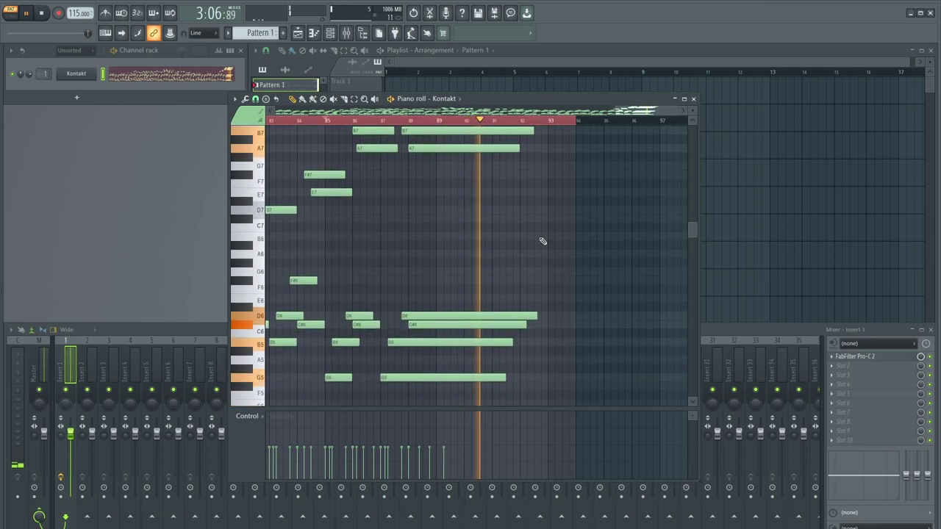
# - Raise the velocities of all notes in the pattern together and check playback from bar 41, leaving the notes deselected
pyautogui.keyDown('ctrl'); pyautogui.scroll(-5, 630, 248); pyautogui.keyUp('ctrl')
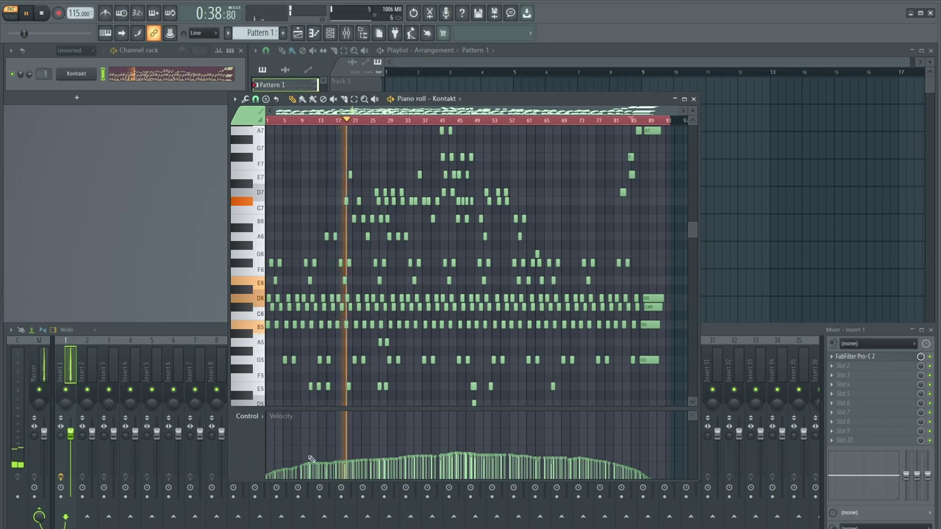
pyautogui.hotkey('ctrl', 'a')
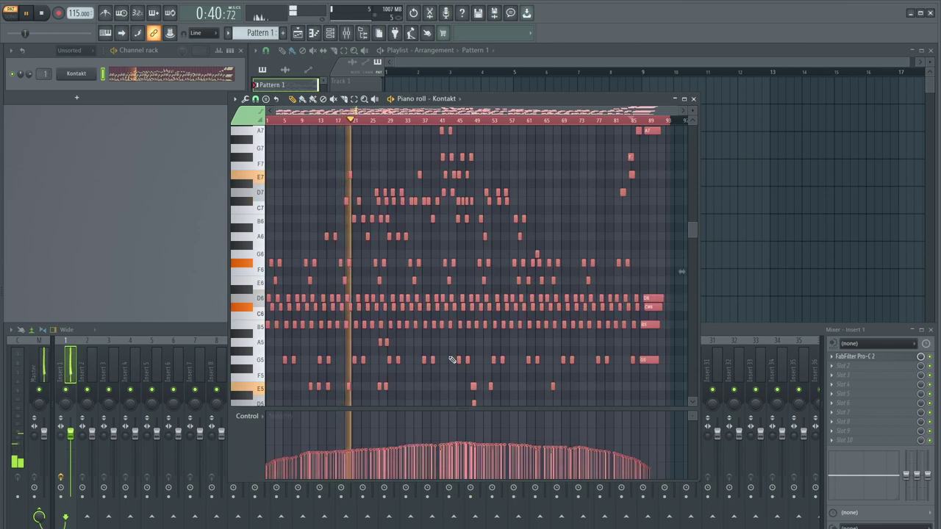
pyautogui.click(442, 121)
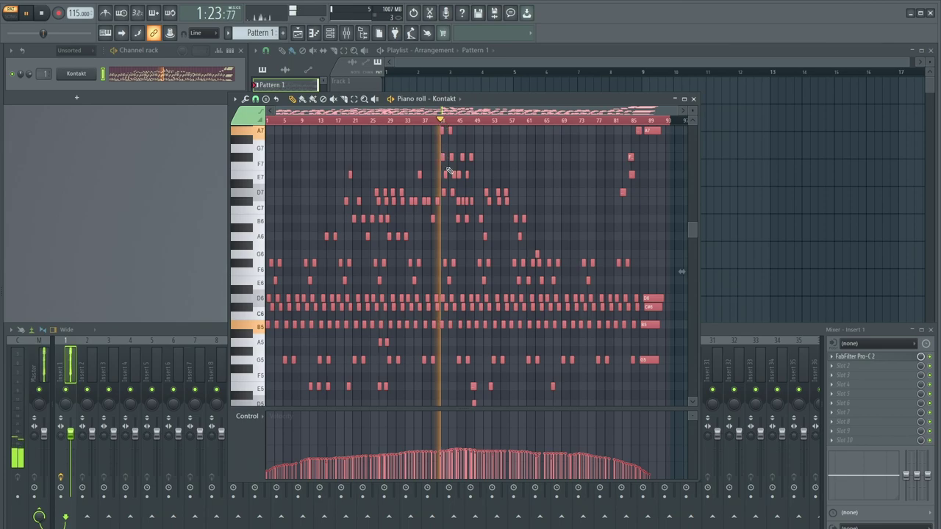
pyautogui.scroll(3, 457, 229)
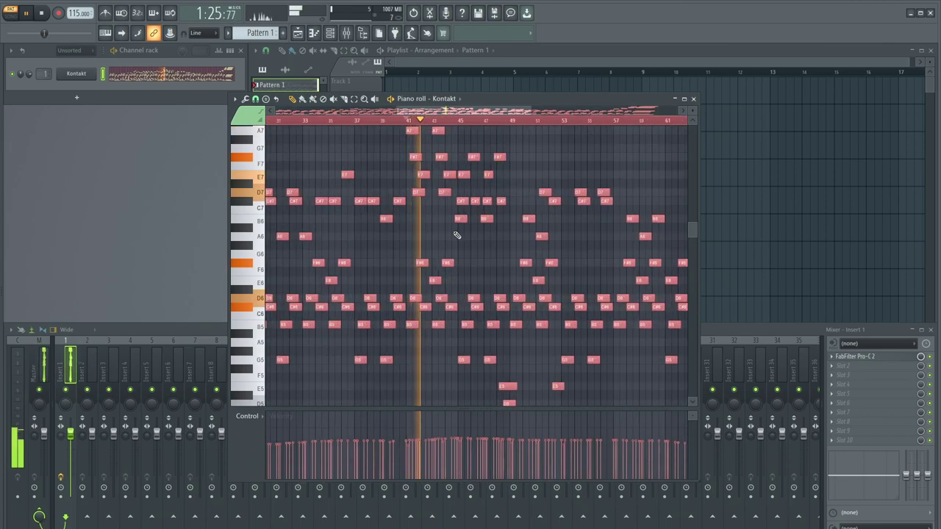
pyautogui.scroll(-3, 532, 256)
pyautogui.click(526, 156)
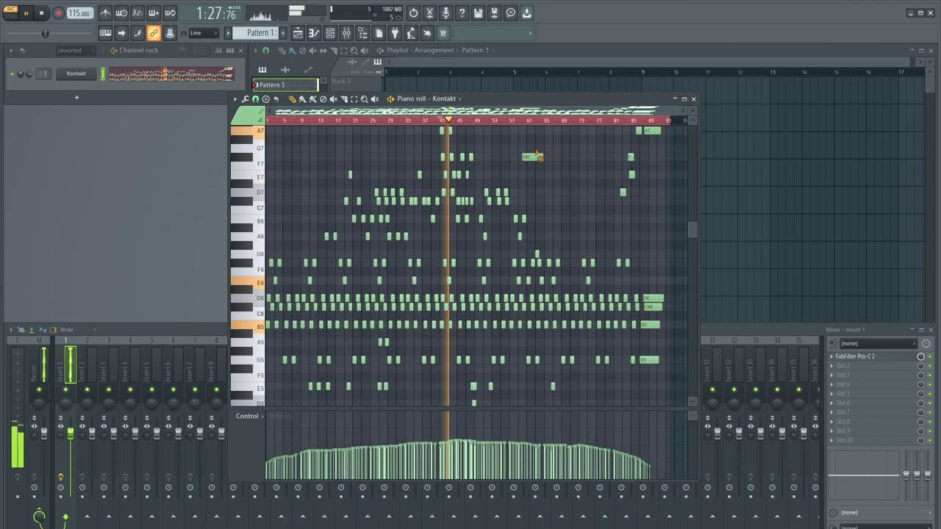
# - Slightly randomize the velocities of all notes with bipolar levels, applying the randomizer twice and changing the seed the second time
pyautogui.scroll(3, 525, 200)
pyautogui.scroll(-6, 525, 200)
pyautogui.scroll(-1, 524, 202)
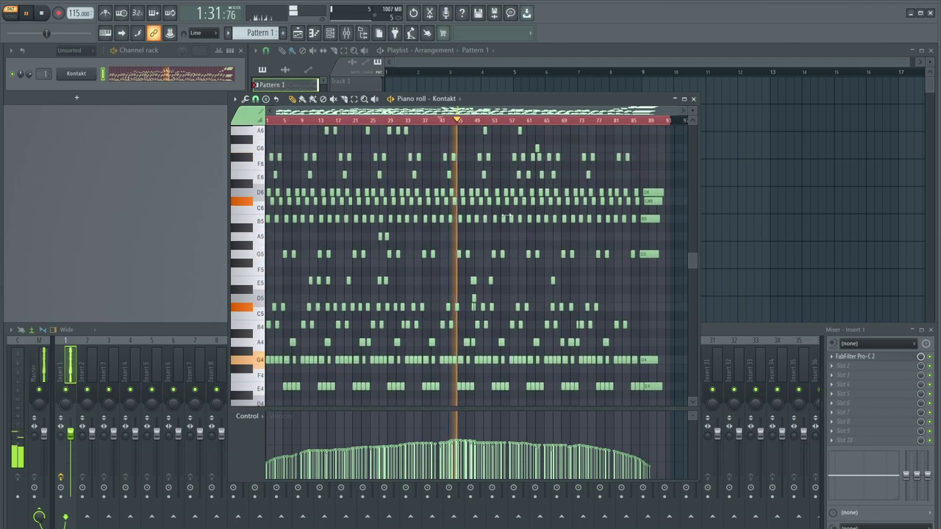
pyautogui.hotkey('alt', 'r')
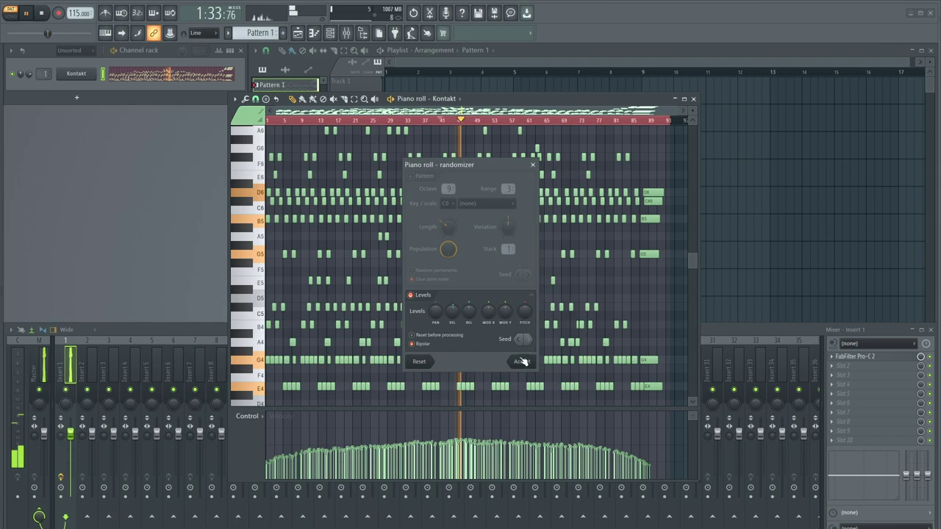
pyautogui.click(522, 360)
pyautogui.hotkey('alt', 'r')
pyautogui.click(528, 340)
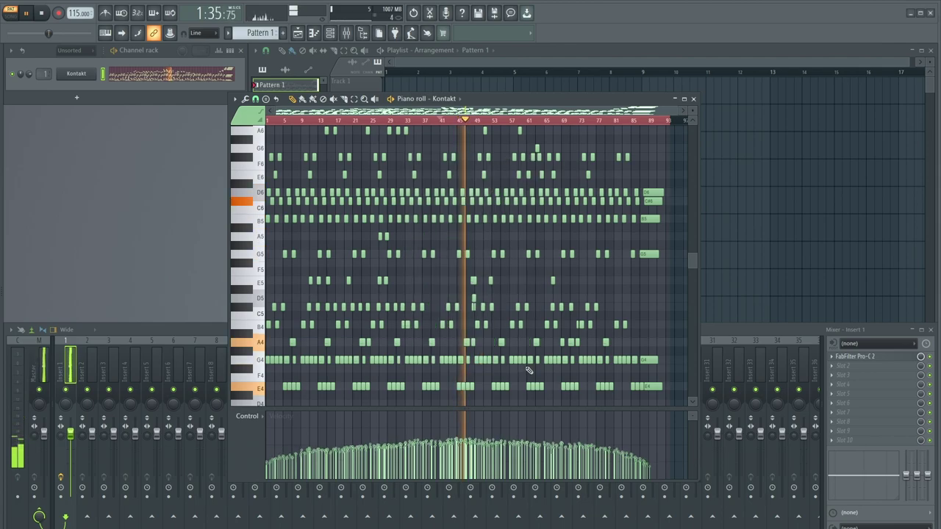
pyautogui.click(529, 362)
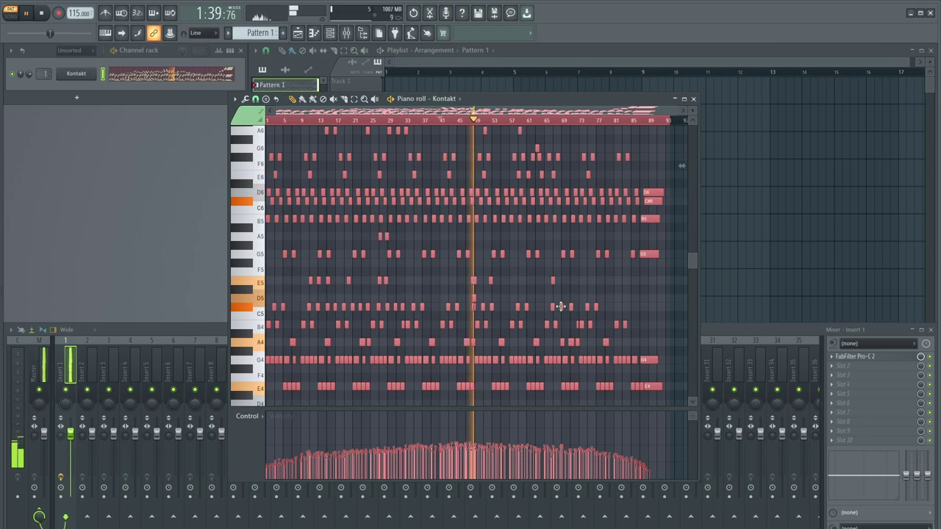
pyautogui.click(425, 274)
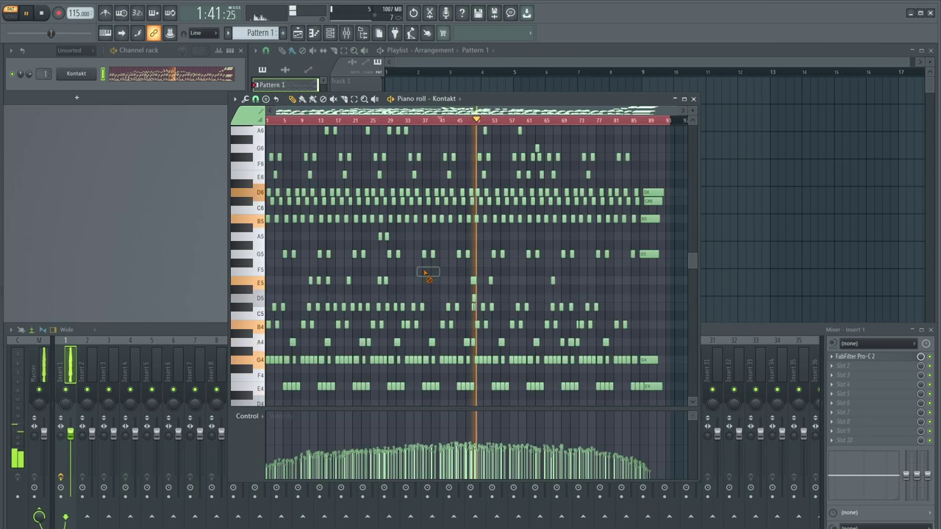
# - Close the piano roll and start saving the project, choosing the Random 2 (Cleaner) folder inside Music as the location
pyautogui.click(693, 99)
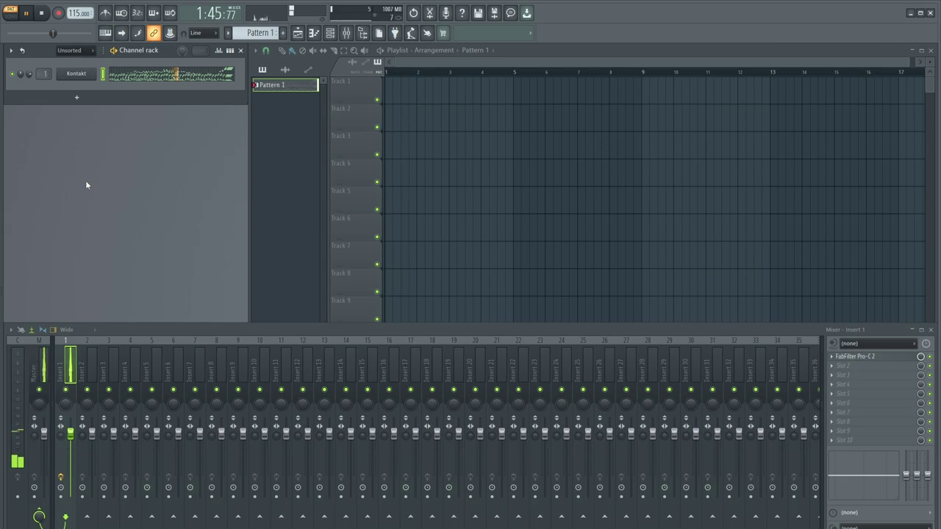
pyautogui.hotkey('ctrl', 's')
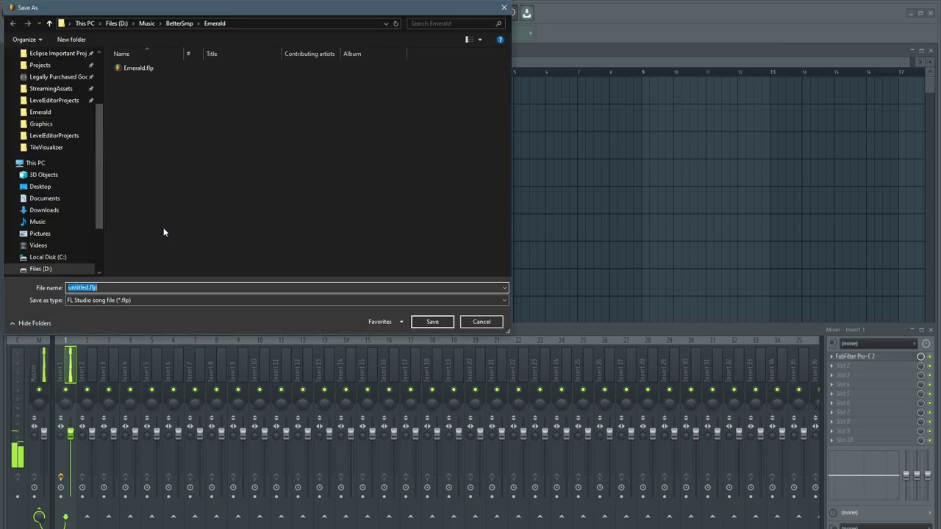
pyautogui.click(147, 22)
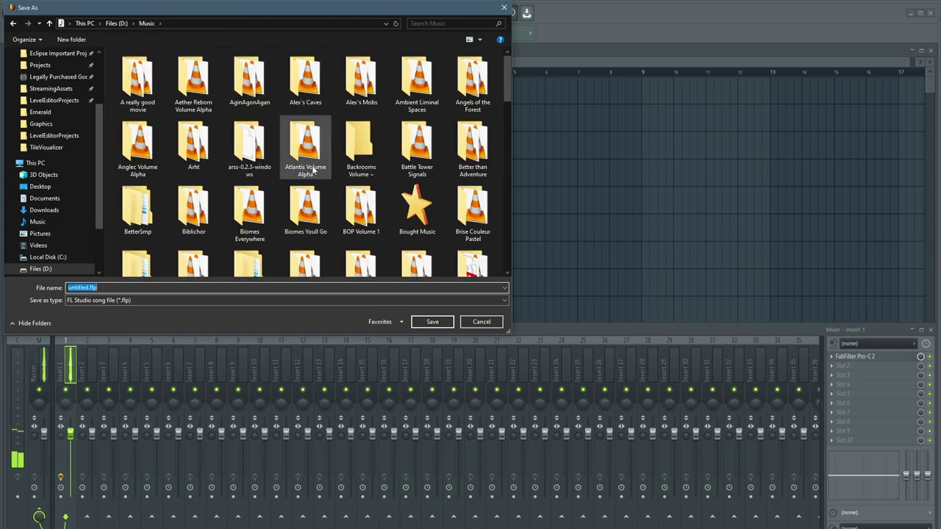
pyautogui.scroll(-1, 309, 173)
pyautogui.scroll(-2, 302, 210)
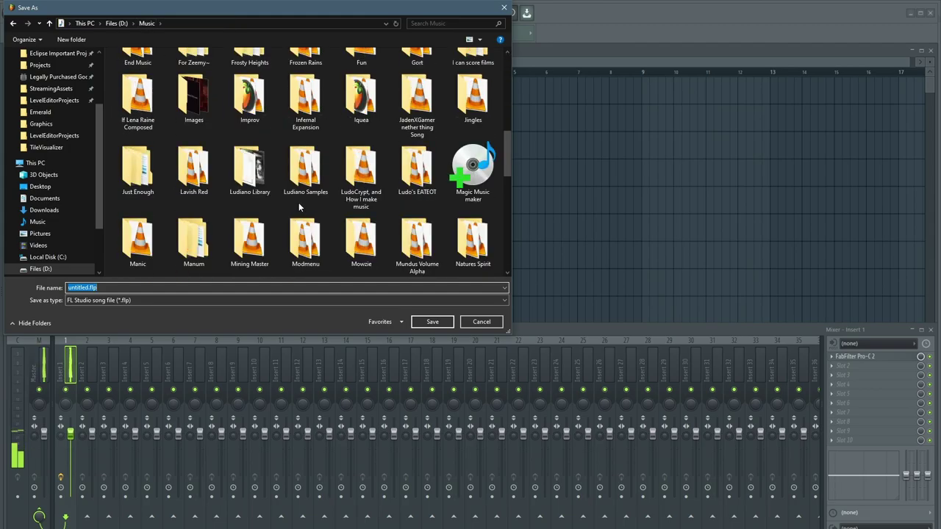
pyautogui.click(299, 208)
pyautogui.scroll(-5, 299, 208)
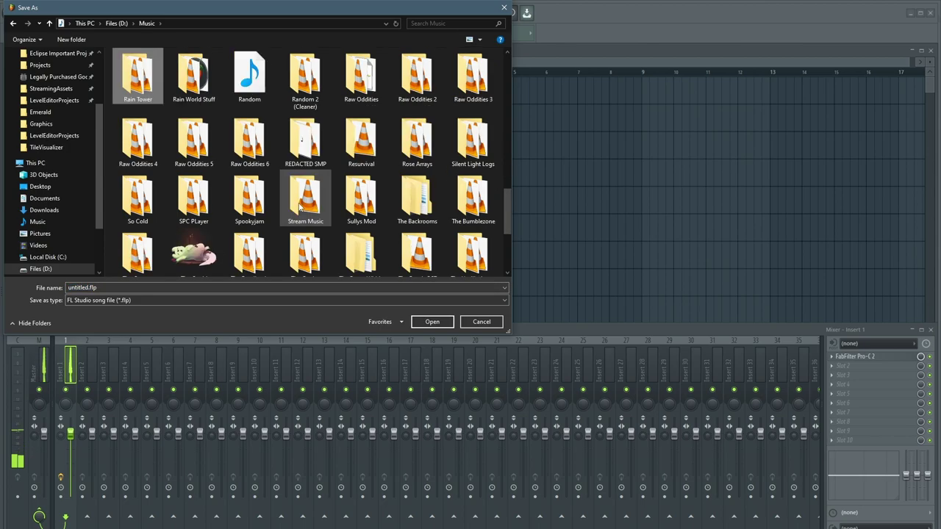
pyautogui.doubleClick(307, 81)
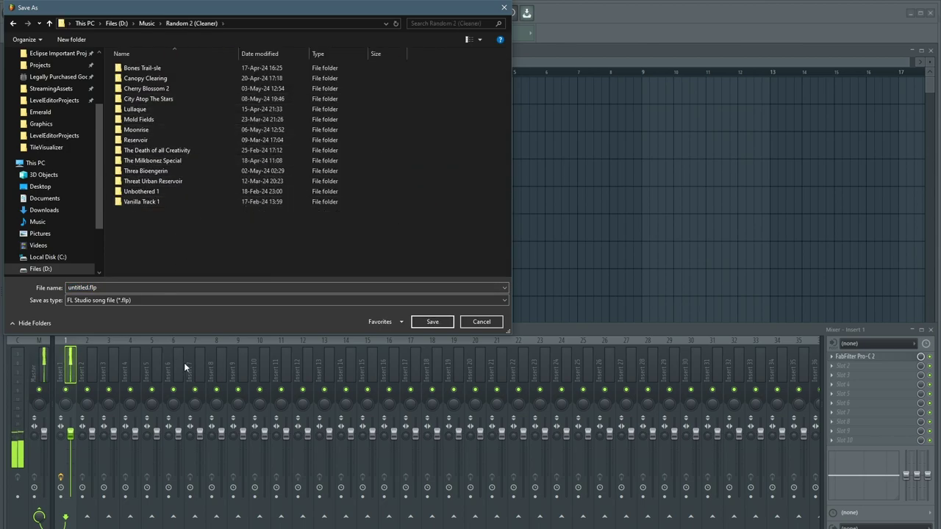
# - Create a new folder named Life inside Random 2 (Cleaner)
pyautogui.rightClick(185, 237)
pyautogui.moveTo(228, 388)
pyautogui.click(340, 391)
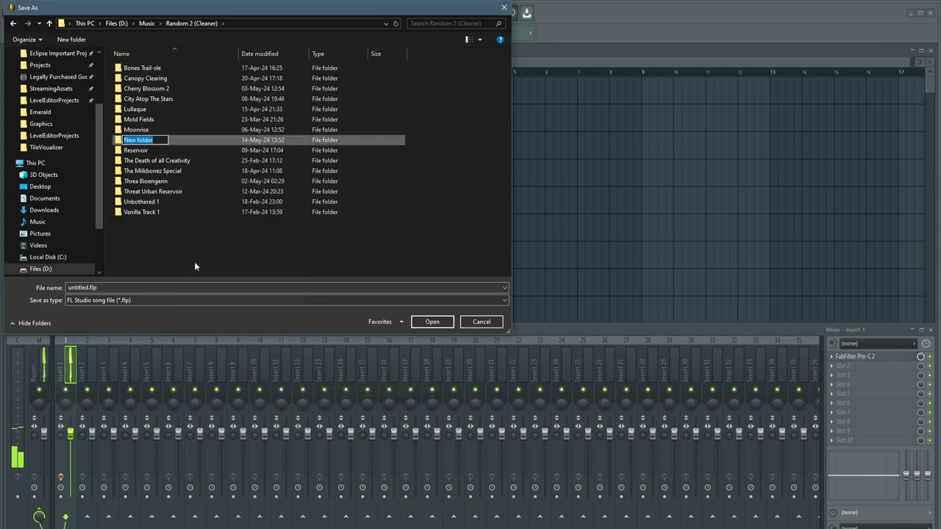
pyautogui.write('Life')
pyautogui.press('Return')
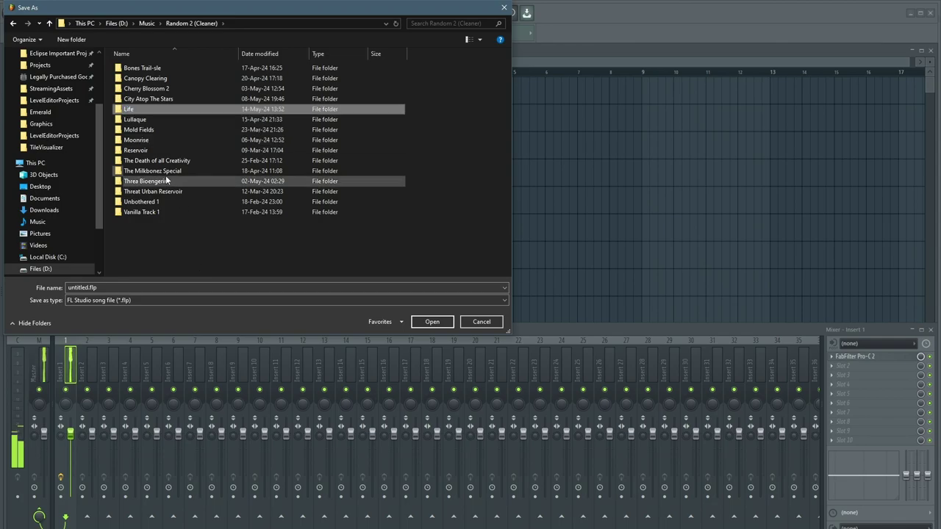
# - Save the project in the Life folder under the file name Life
pyautogui.doubleClick(140, 109)
pyautogui.click(127, 287)
pyautogui.write('Life')
pyautogui.press('Return')
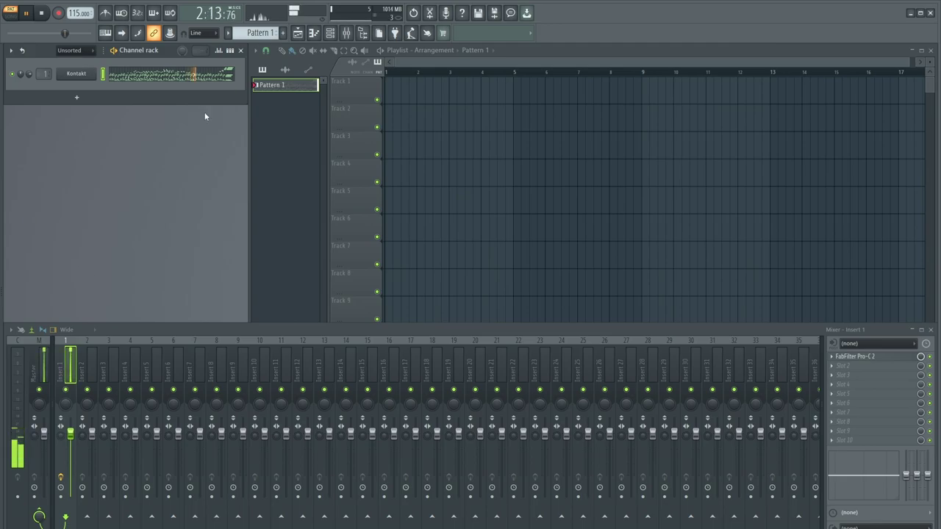
# - Place Pattern 1 at the start of Track 1 in the playlist, switch to song mode and stop playback
pyautogui.moveTo(287, 85); pyautogui.dragTo(412, 96)
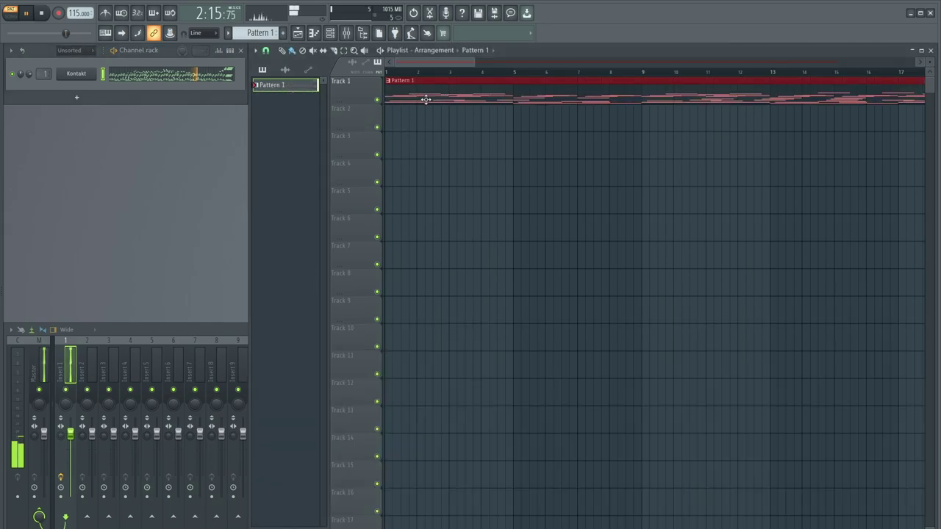
pyautogui.scroll(-4, 433, 149)
pyautogui.click(460, 151)
pyautogui.rightClick(487, 155)
pyautogui.click(13, 15)
pyautogui.click(42, 14)
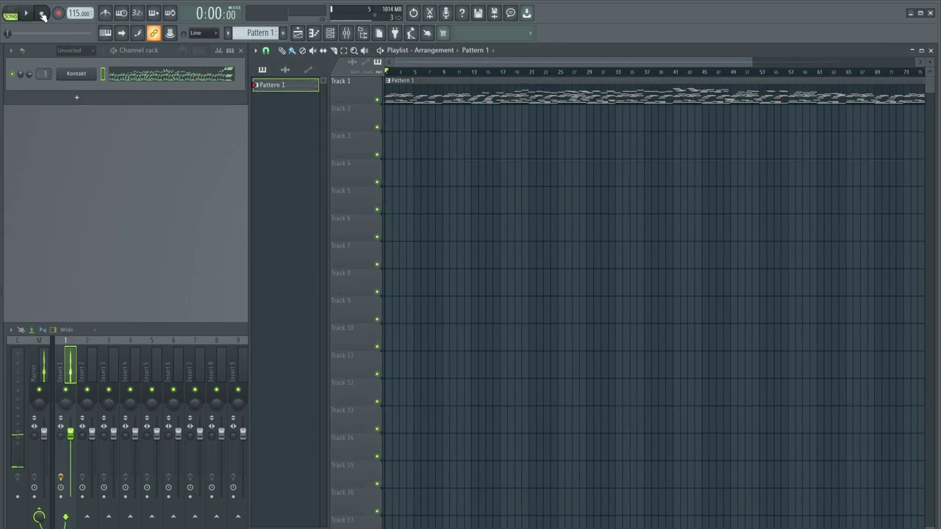
# - Create an automation clip for the Kontakt channel's volume and add a higher control point at about bar 13
pyautogui.rightClick(28, 77)
pyautogui.click(55, 149)
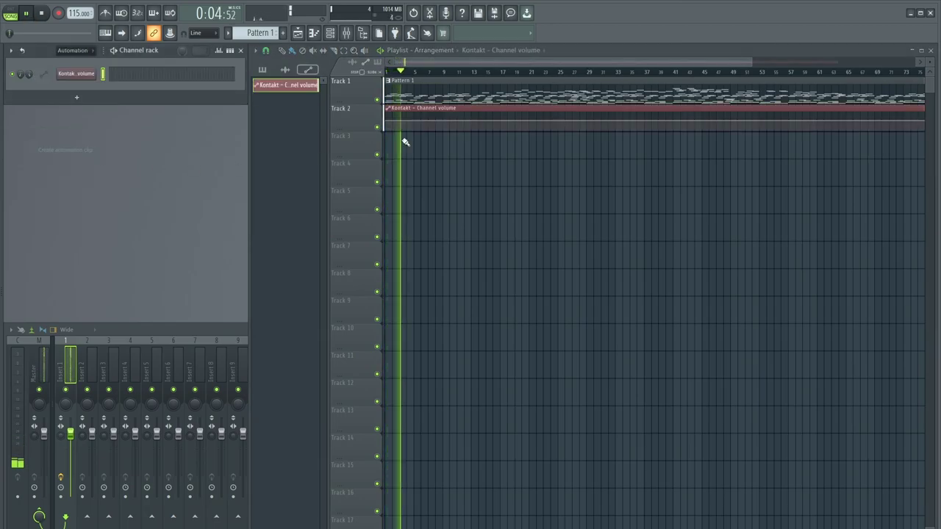
pyautogui.rightClick(474, 113)
pyautogui.scroll(-2, 470, 131)
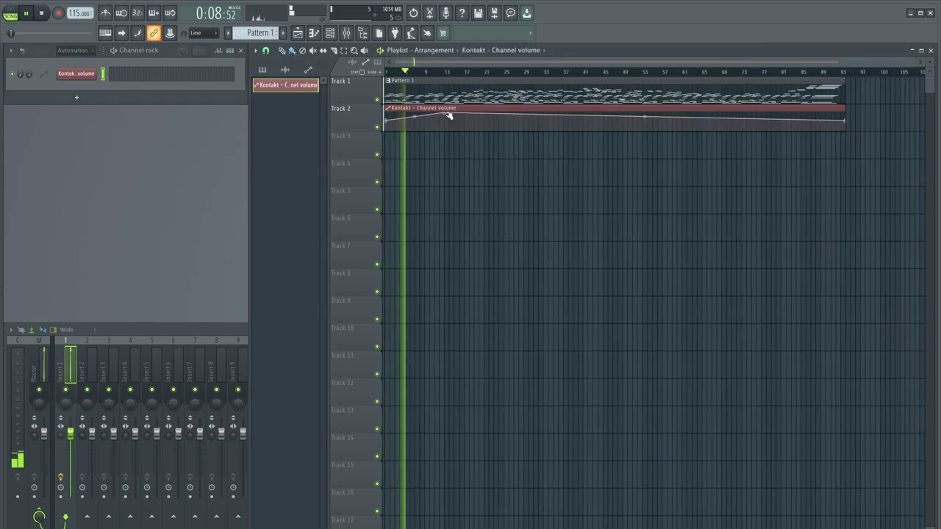
# - Delete the volume automation's end point so the clip stops at about bar 13, change its curve shape, and replay from the start
pyautogui.rightClick(845, 120)
pyautogui.click(864, 135)
pyautogui.rightClick(443, 113)
pyautogui.click(463, 144)
pyautogui.click(461, 155)
pyautogui.rightClick(462, 156)
pyautogui.click(457, 151)
pyautogui.rightClick(457, 152)
pyautogui.click(42, 13)
pyautogui.click(26, 15)
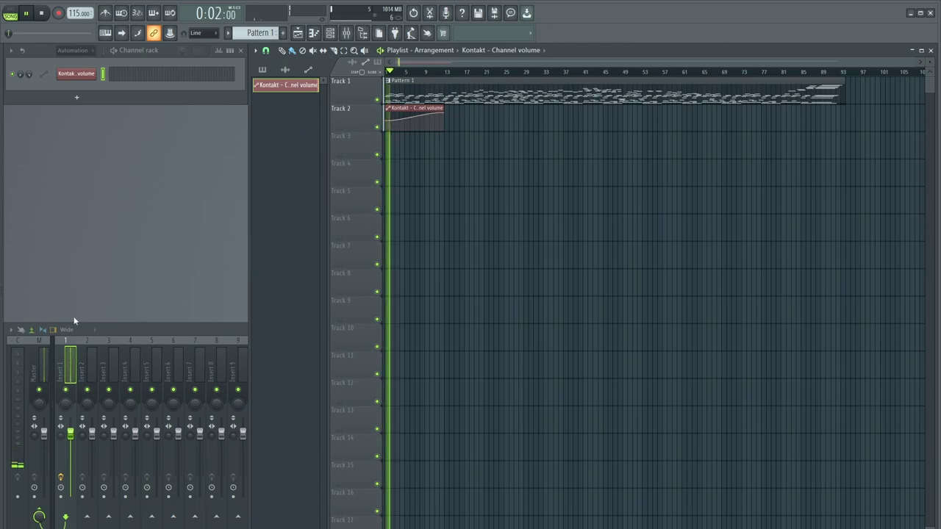
# - Bring up the mixer and add a second Kontakt instrument to the channel rack
pyautogui.click(70, 363)
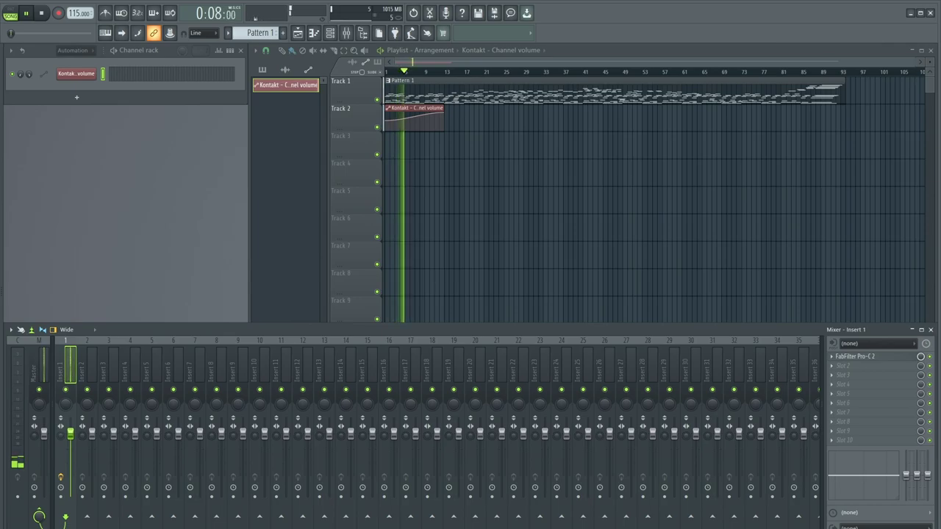
pyautogui.click(76, 96)
pyautogui.click(93, 117)
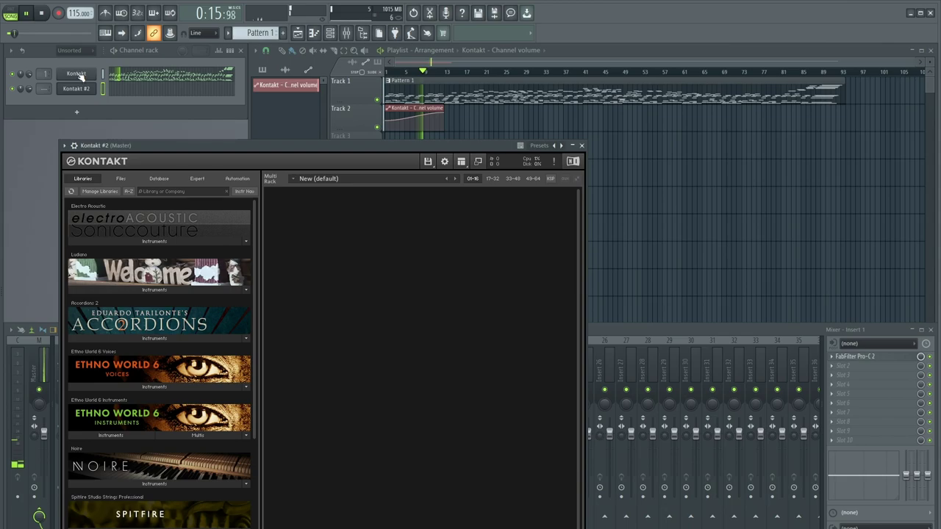
# - Rename the first Kontakt channel Piano and the second one Strings 1, with Strings 1 routed to mixer insert 2
pyautogui.rightClick(84, 73)
pyautogui.click(124, 97)
pyautogui.write('Piano')
pyautogui.press('Return')
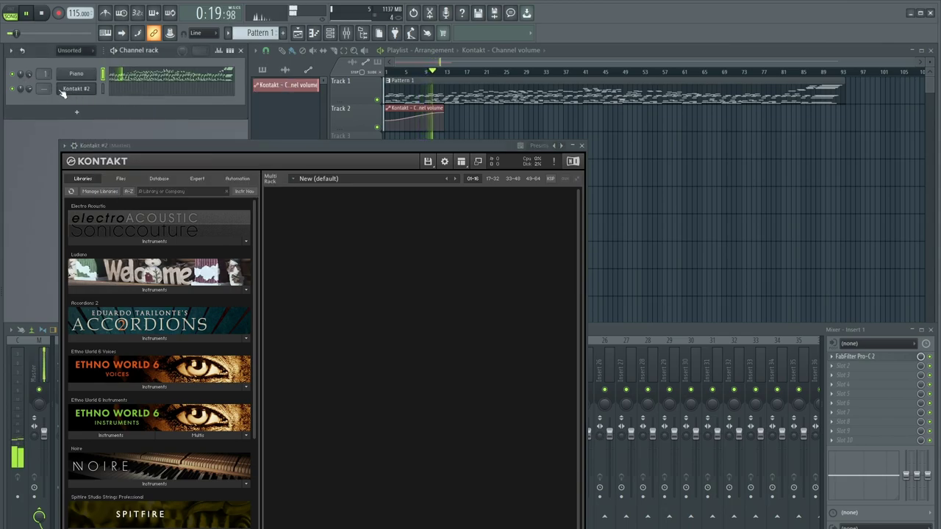
pyautogui.rightClick(88, 88)
pyautogui.click(125, 111)
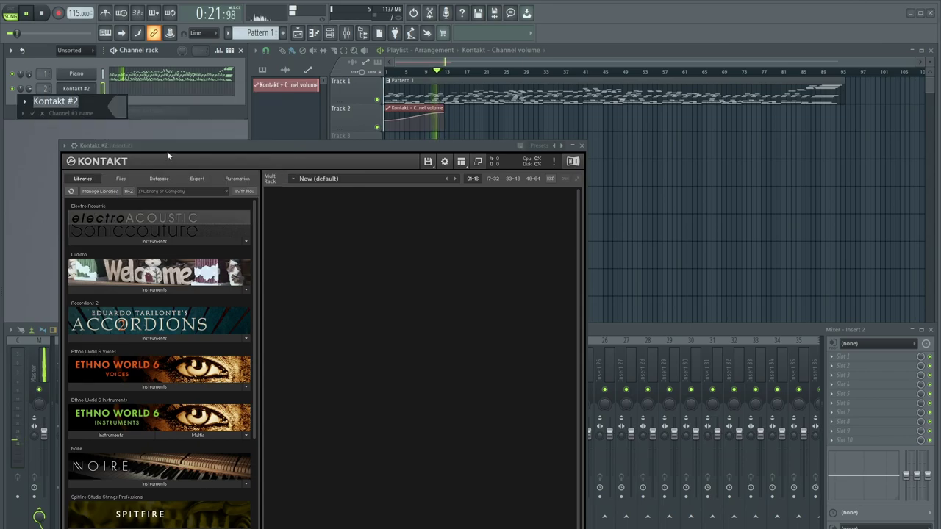
pyautogui.write('Strings 1')
pyautogui.press('Return')
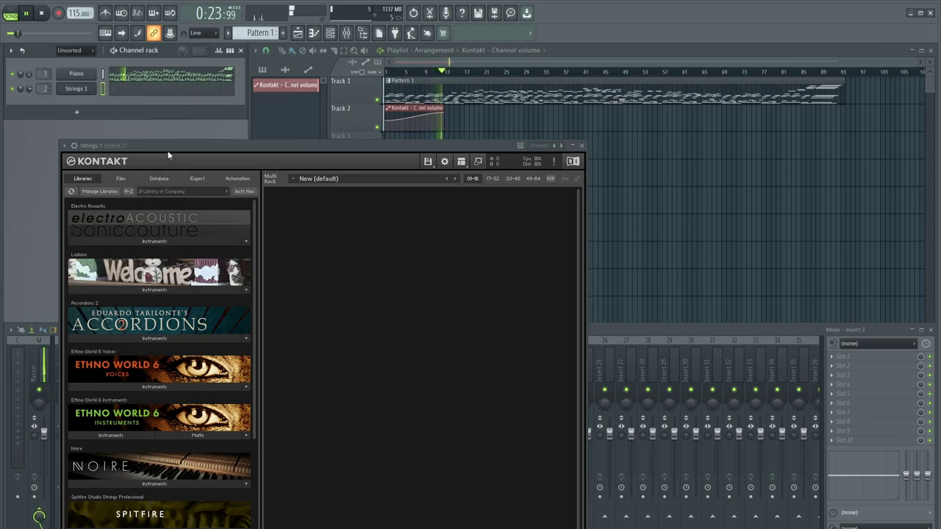
# - Load Viola Solo from the VSL Strings in the Kontakt Factory Library into the Strings 1 Kontakt, with its window moved higher
pyautogui.moveTo(168, 154); pyautogui.dragTo(208, 130)
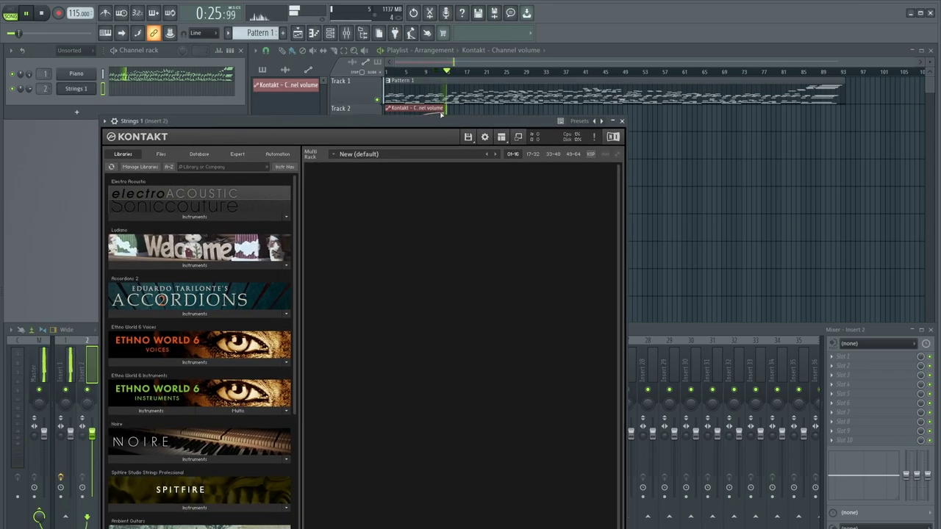
pyautogui.click(441, 114)
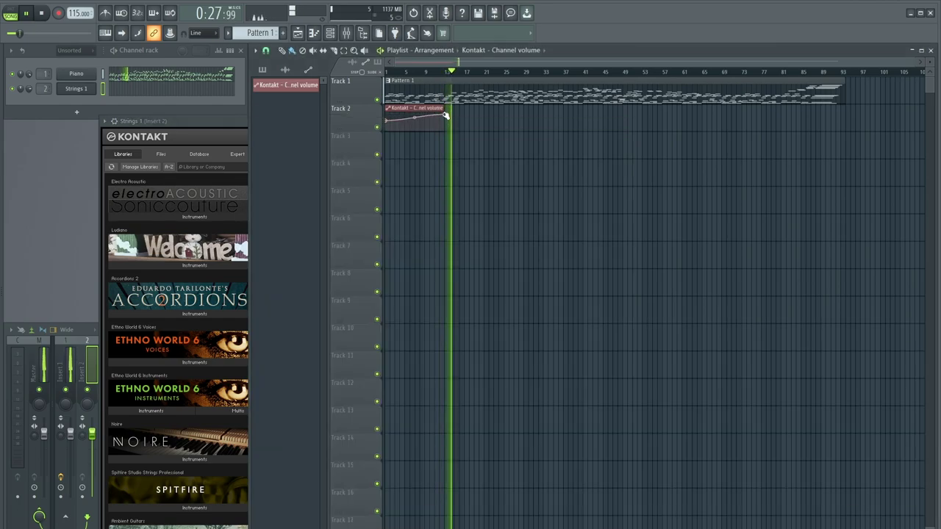
pyautogui.click(208, 130)
pyautogui.moveTo(208, 126); pyautogui.dragTo(290, 94)
pyautogui.scroll(-2, 302, 297)
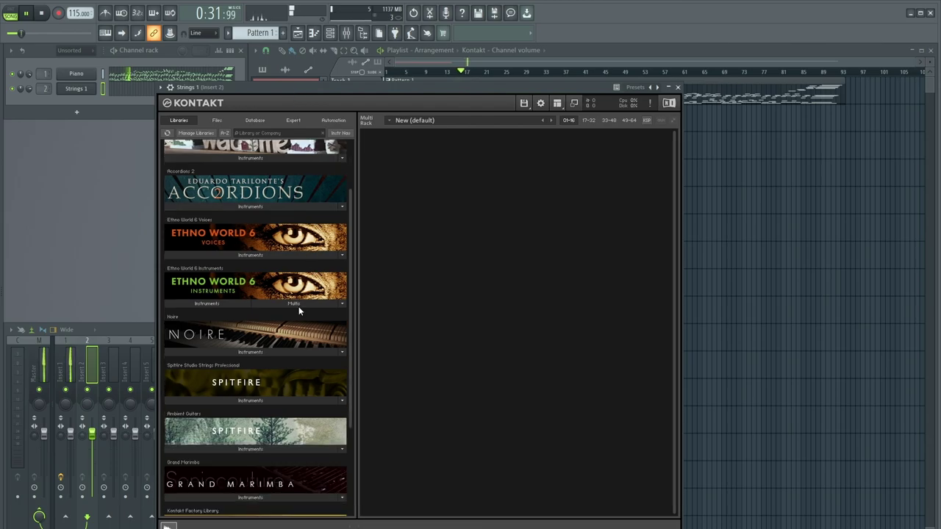
pyautogui.scroll(-3, 266, 398)
pyautogui.scroll(-1, 258, 393)
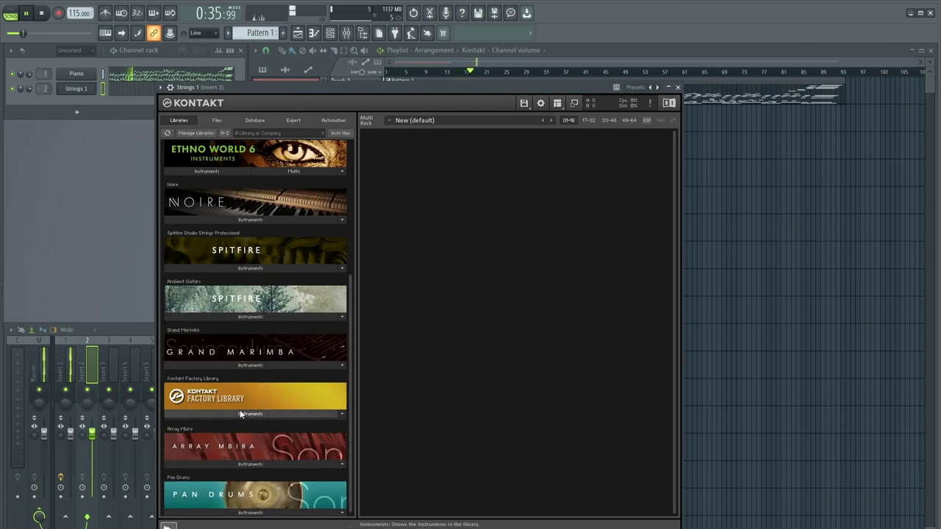
pyautogui.click(241, 413)
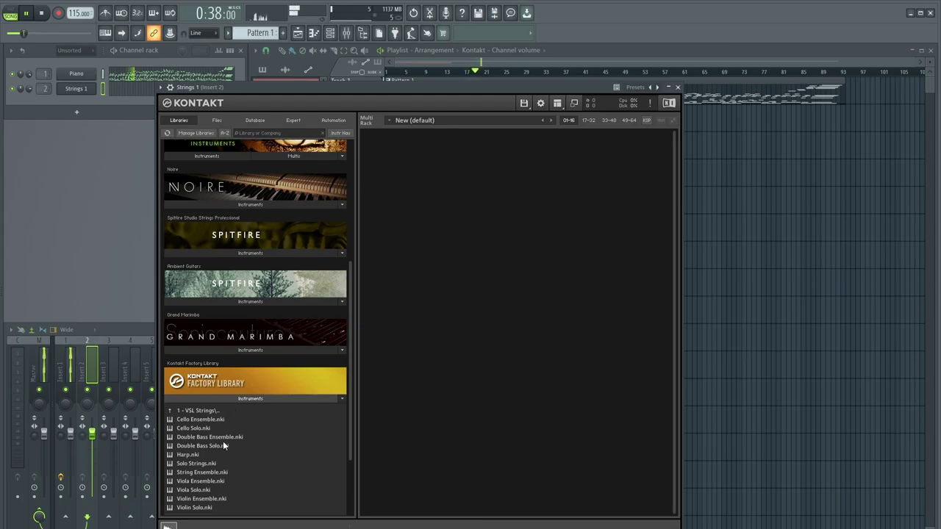
pyautogui.doubleClick(203, 491)
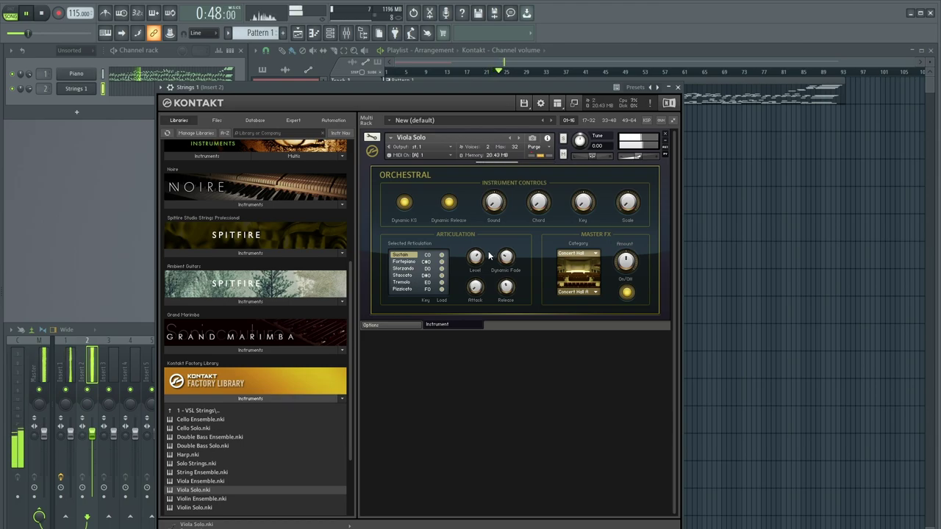
# - Remove Viola Solo, try Violin Ensemble, and load Violin Solo in its place
pyautogui.click(665, 137)
pyautogui.doubleClick(201, 498)
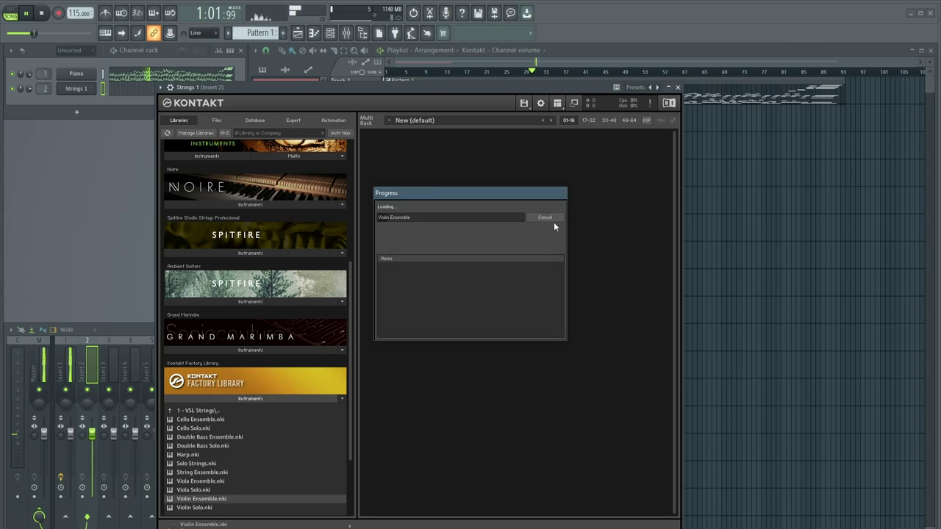
pyautogui.doubleClick(206, 507)
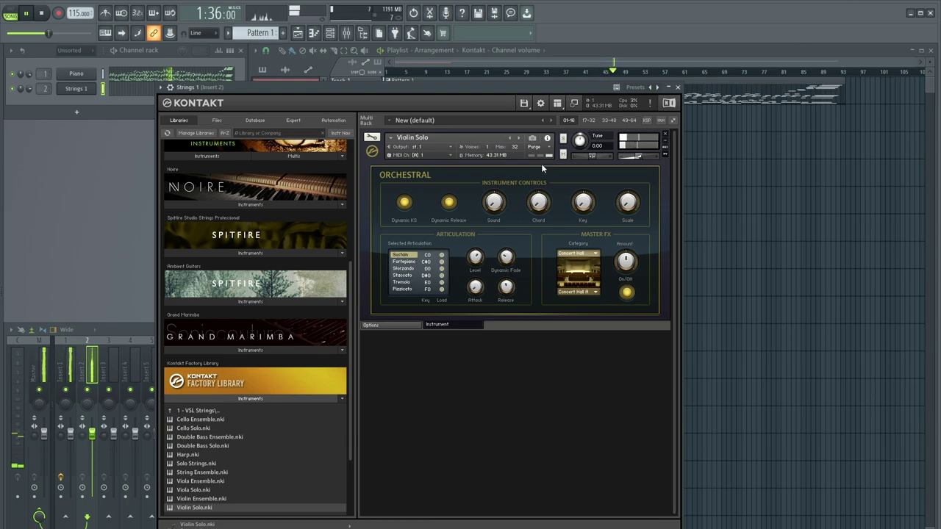
# - Audition the Violin Solo's Pizzicato, Tremolo, Staccato, Sforzando and Fortepiano articulations against the piano, returning to Sustain
pyautogui.click(404, 289)
pyautogui.click(405, 283)
pyautogui.click(404, 275)
pyautogui.click(404, 269)
pyautogui.click(405, 262)
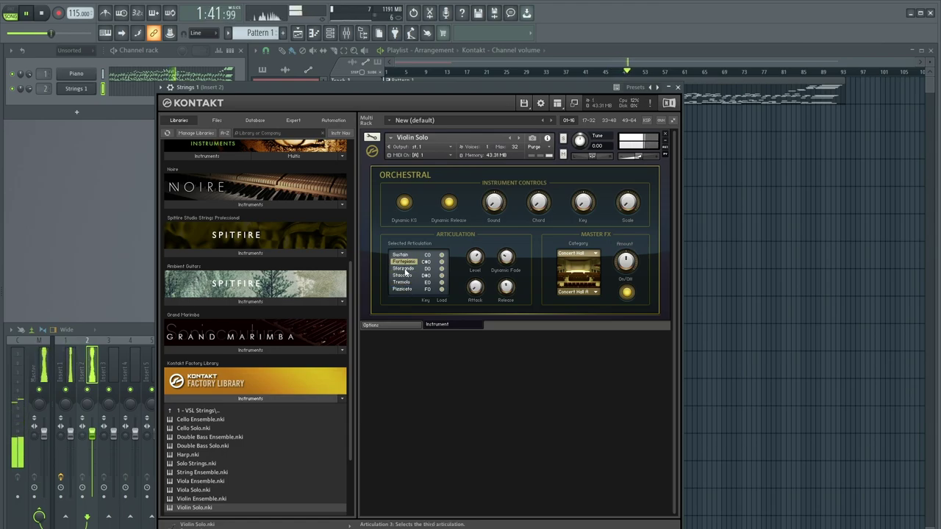
pyautogui.click(405, 269)
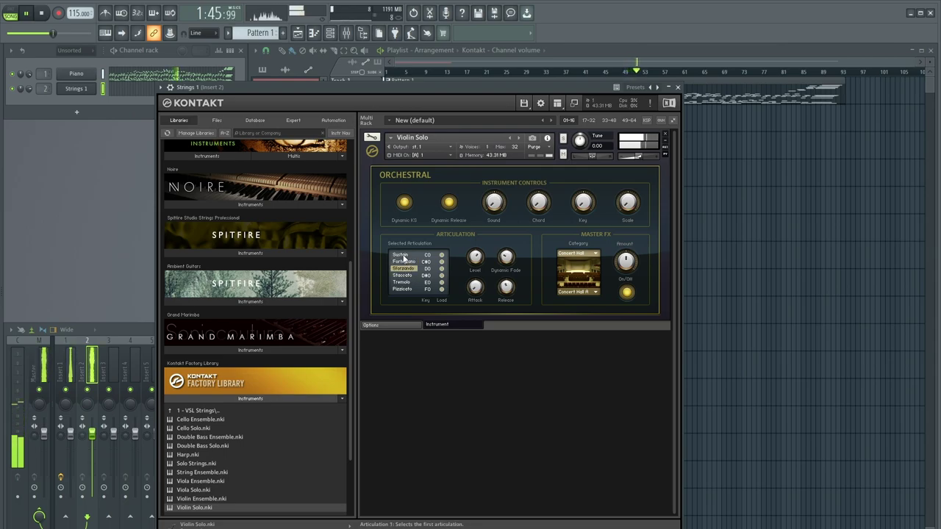
pyautogui.click(404, 263)
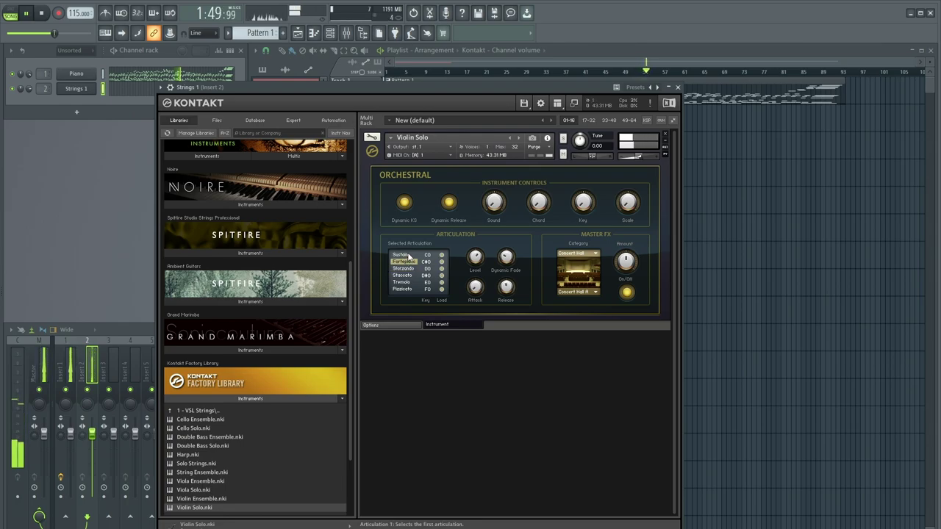
pyautogui.click(405, 255)
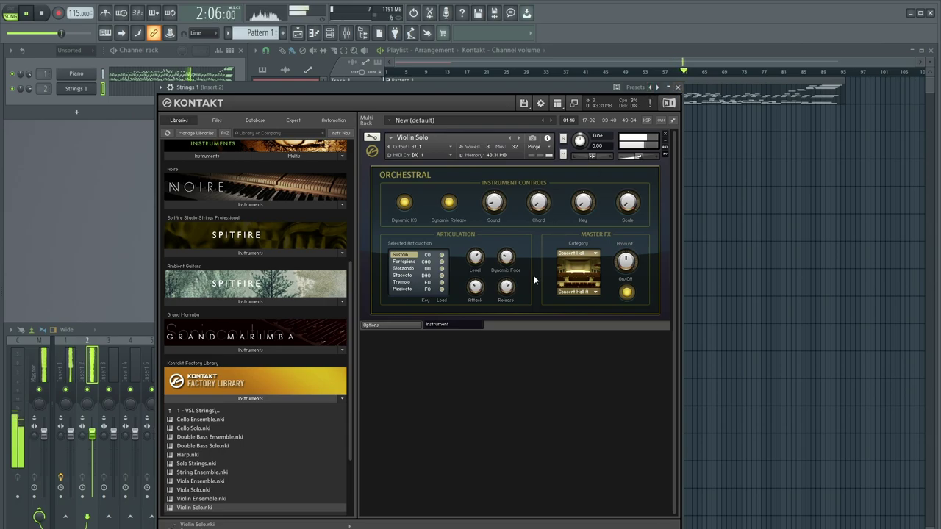
# - Close Kontakt, open the Strings 1 piano roll in Pattern 1, and restart the song from the beginning with recording enabled
pyautogui.click(678, 87)
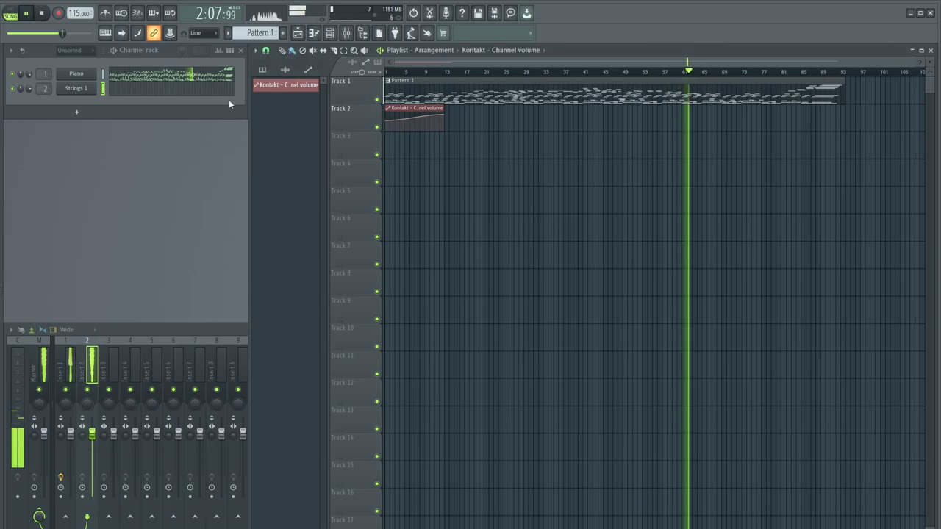
pyautogui.scroll(1, 271, 36)
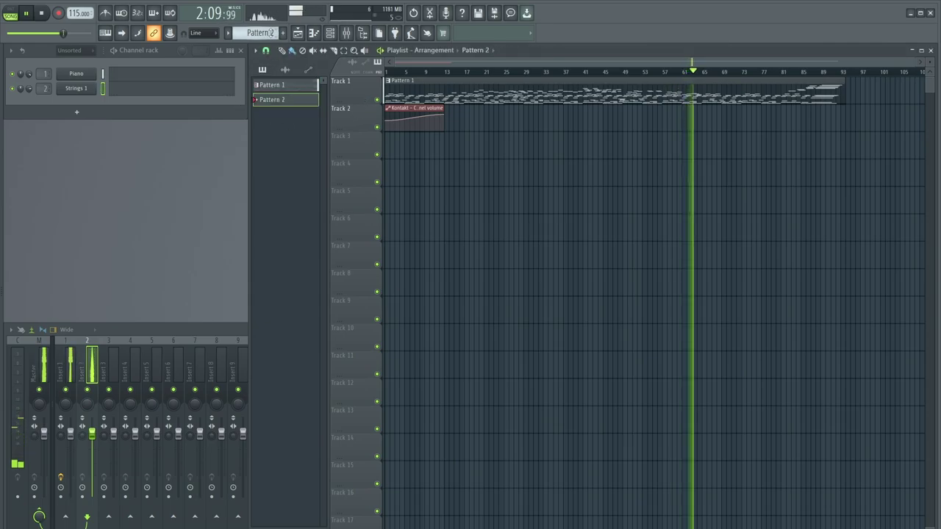
pyautogui.scroll(-1, 272, 35)
pyautogui.press('F7')
pyautogui.click(42, 13)
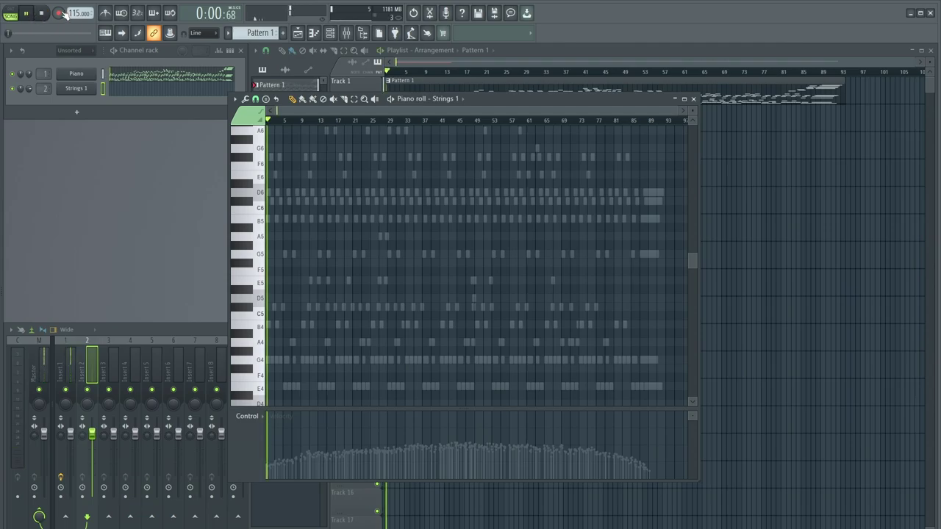
pyautogui.scroll(-2, 392, 195)
pyautogui.scroll(2, 392, 195)
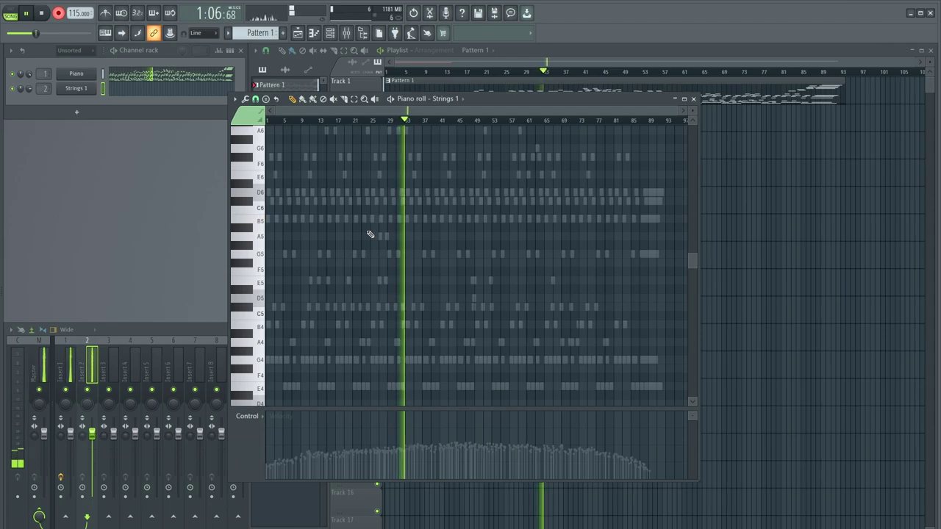
# - Stop recording, replay the song, and place a short B5 note in the middle of bar 6 in the Strings 1 piano roll
pyautogui.click(65, 15)
pyautogui.click(42, 15)
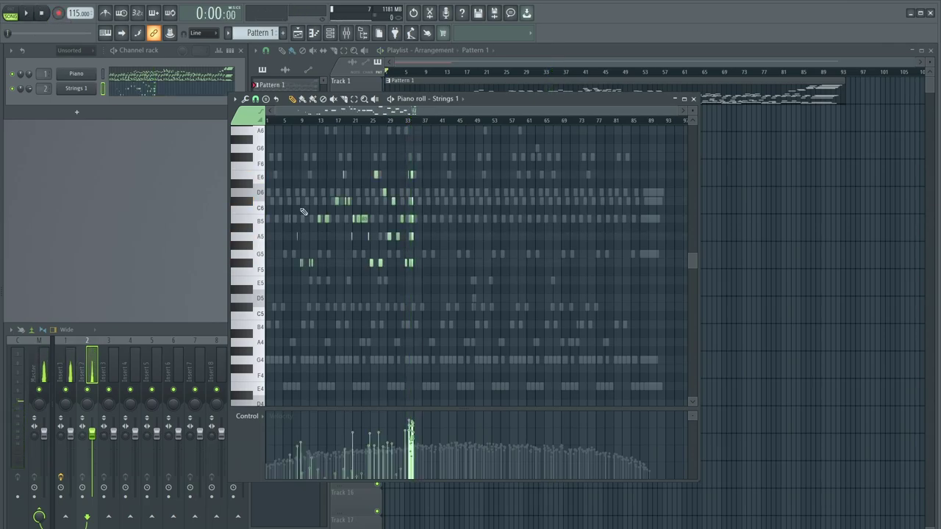
pyautogui.keyDown('ctrl'); pyautogui.scroll(8, 292, 224); pyautogui.keyUp('ctrl')
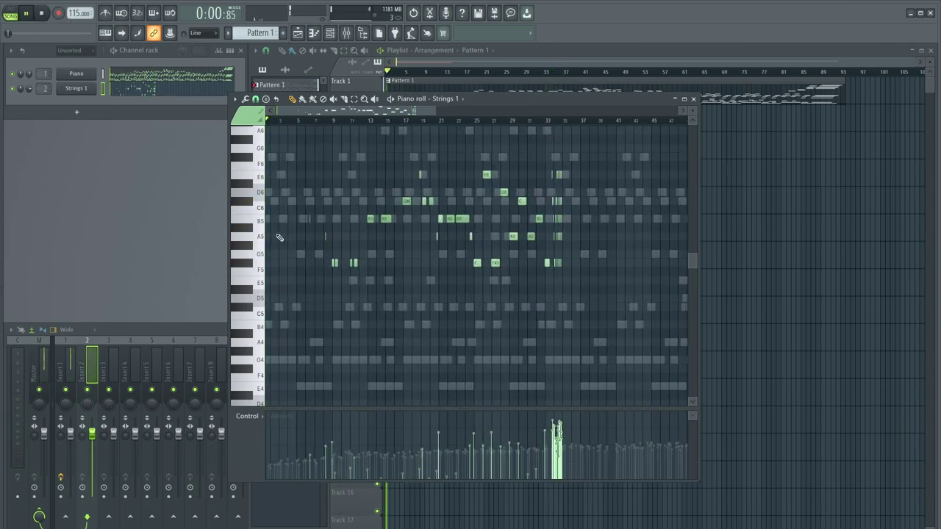
pyautogui.click(338, 220)
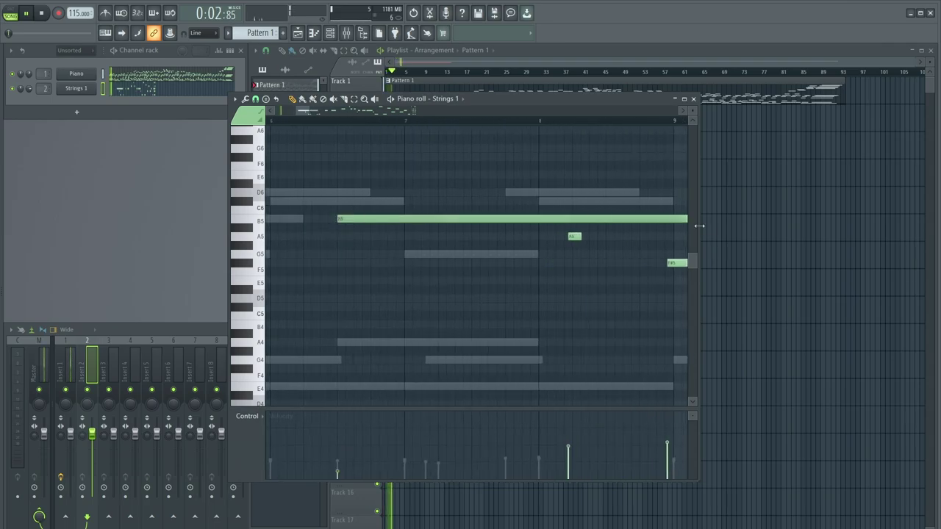
pyautogui.keyDown('ctrl'); pyautogui.scroll(-5, 558, 224); pyautogui.keyUp('ctrl')
pyautogui.moveTo(541, 219); pyautogui.dragTo(416, 221)
# - Lengthen the short B5 in bar 6 and the short A5 in bar 8 to a little over half a bar each
pyautogui.keyDown('ctrl'); pyautogui.scroll(3, 416, 220); pyautogui.keyUp('ctrl')
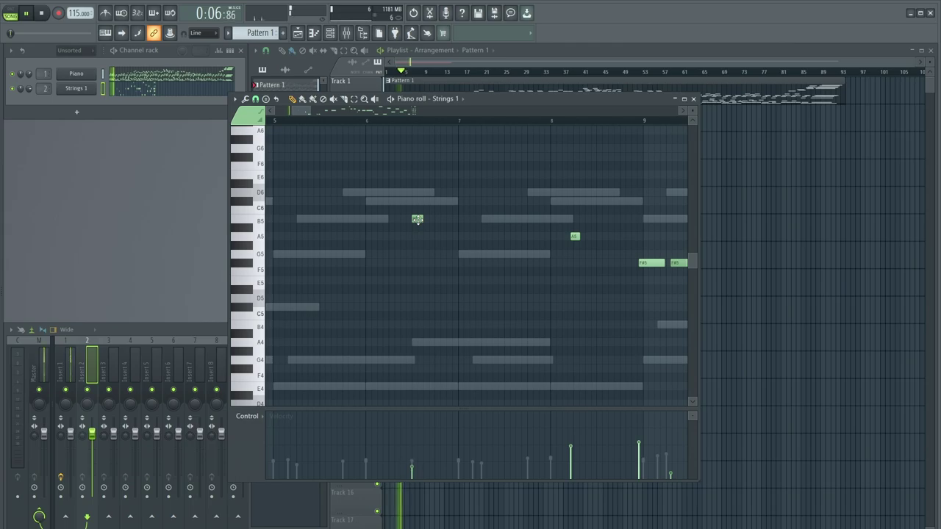
pyautogui.keyDown('ctrl'); pyautogui.scroll(-2, 313, 250); pyautogui.keyUp('ctrl')
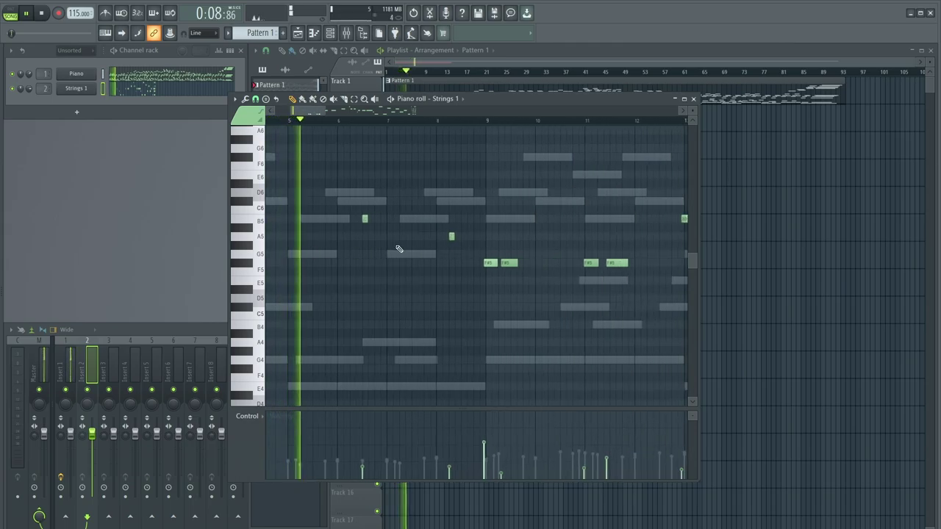
pyautogui.keyDown('ctrl'); pyautogui.scroll(-2, 367, 250); pyautogui.keyUp('ctrl')
pyautogui.keyDown('ctrl'); pyautogui.scroll(2, 444, 269); pyautogui.keyUp('ctrl')
pyautogui.keyDown('ctrl'); pyautogui.scroll(-2, 504, 273); pyautogui.keyUp('ctrl')
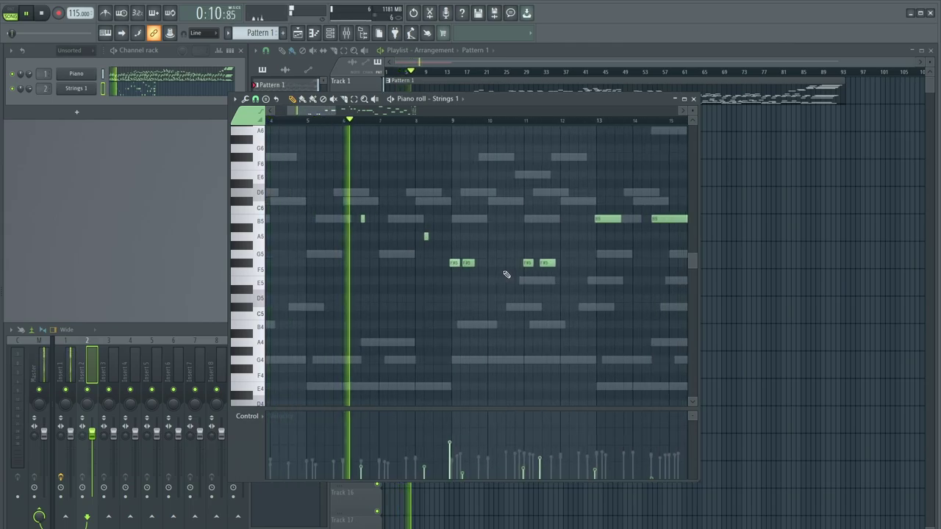
pyautogui.keyDown('ctrl'); pyautogui.scroll(3, 505, 274); pyautogui.keyUp('ctrl')
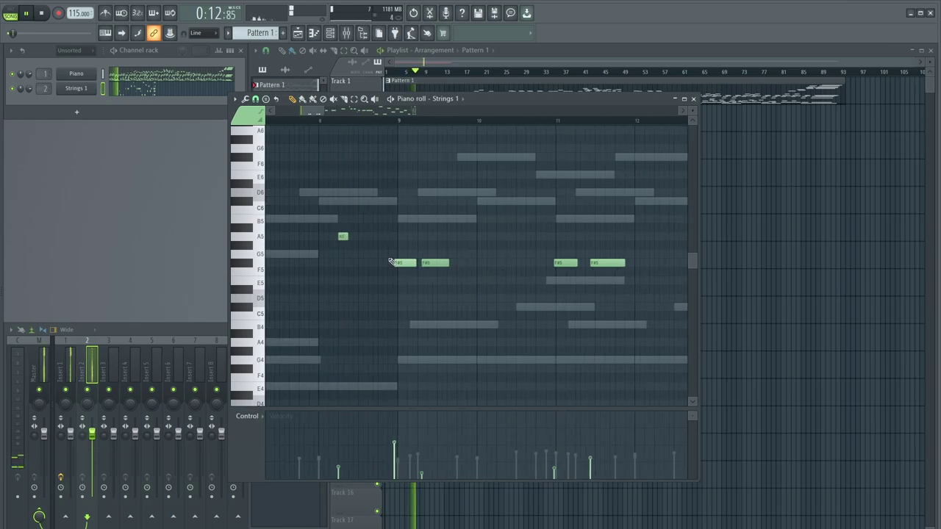
pyautogui.keyDown('ctrl'); pyautogui.scroll(-2, 390, 260); pyautogui.keyUp('ctrl')
pyautogui.moveTo(297, 218); pyautogui.dragTo(321, 220)
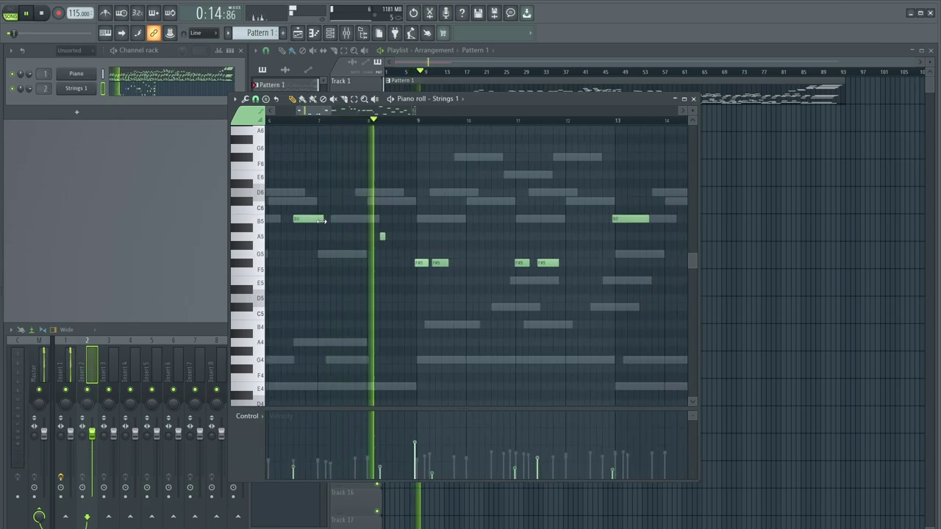
pyautogui.moveTo(384, 236); pyautogui.dragTo(409, 236)
pyautogui.keyDown('ctrl'); pyautogui.scroll(-1, 481, 243); pyautogui.keyUp('ctrl')
pyautogui.keyDown('ctrl'); pyautogui.scroll(-1, 479, 244); pyautogui.keyUp('ctrl')
pyautogui.press('space')
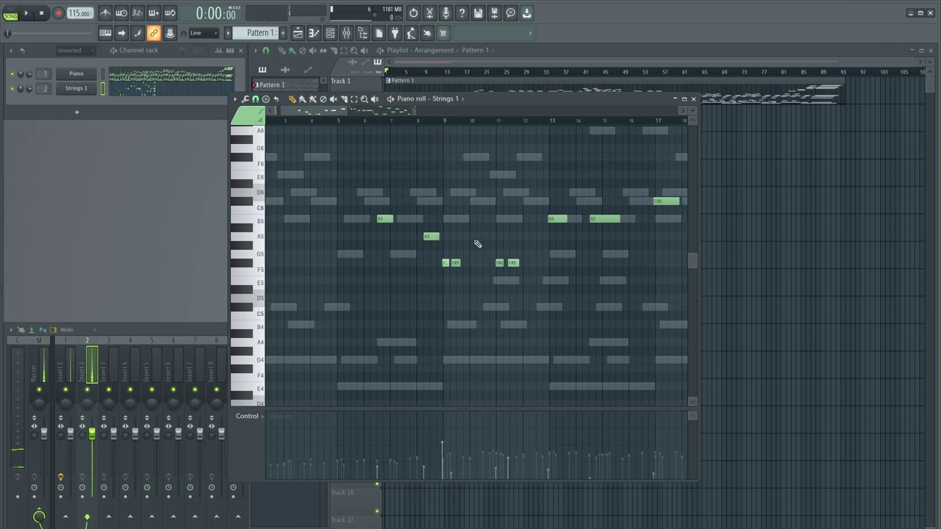
# - Place the paired F#5 notes at bars 9 and 11 back to back, with each pair starting on its bar line
pyautogui.click(347, 121)
pyautogui.keyDown('ctrl'); pyautogui.scroll(2, 447, 263); pyautogui.keyUp('ctrl')
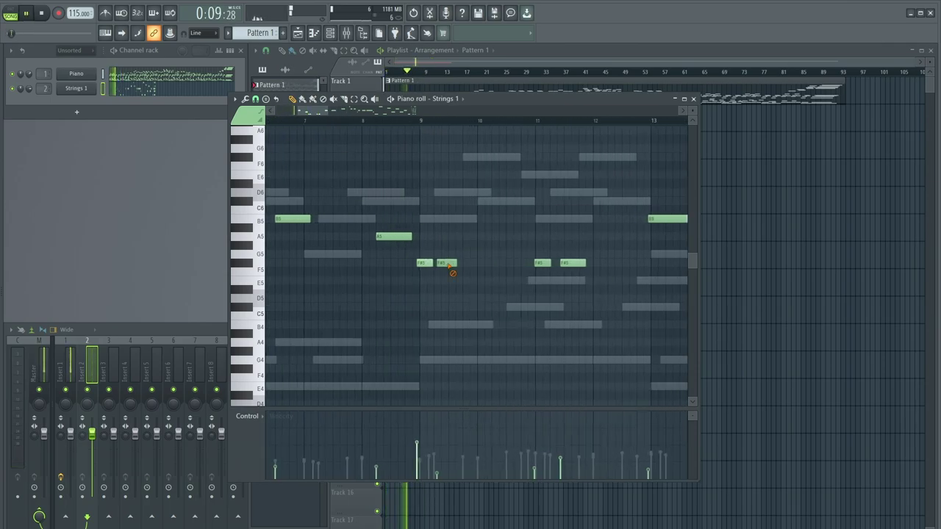
pyautogui.moveTo(425, 262); pyautogui.dragTo(471, 265)
pyautogui.click(436, 262)
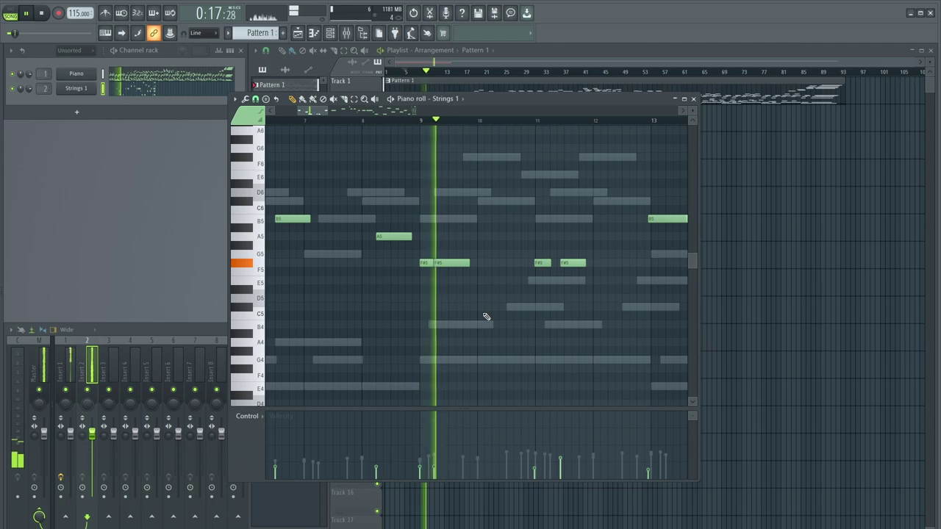
pyautogui.rightClick(580, 263)
pyautogui.click(555, 264)
pyautogui.moveTo(563, 264); pyautogui.dragTo(575, 265)
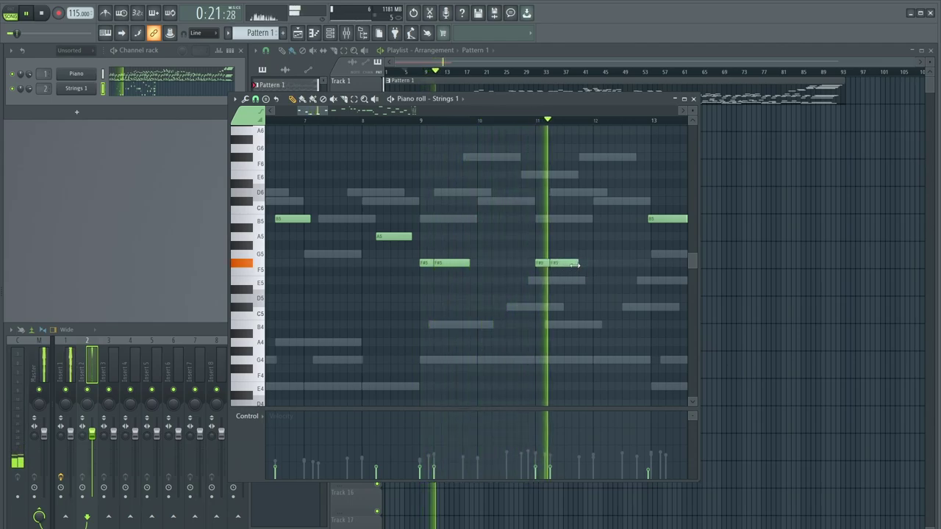
# - Set the B5 notes starting at bar 13 and in the middle of bar 14 to about one bar each
pyautogui.scroll(-3, 485, 278)
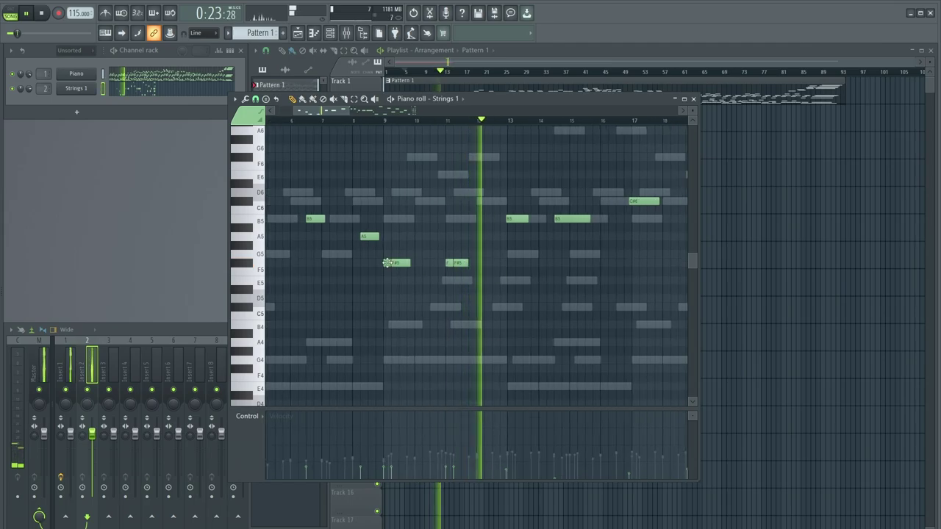
pyautogui.scroll(2, 498, 253)
pyautogui.moveTo(383, 219); pyautogui.dragTo(425, 219)
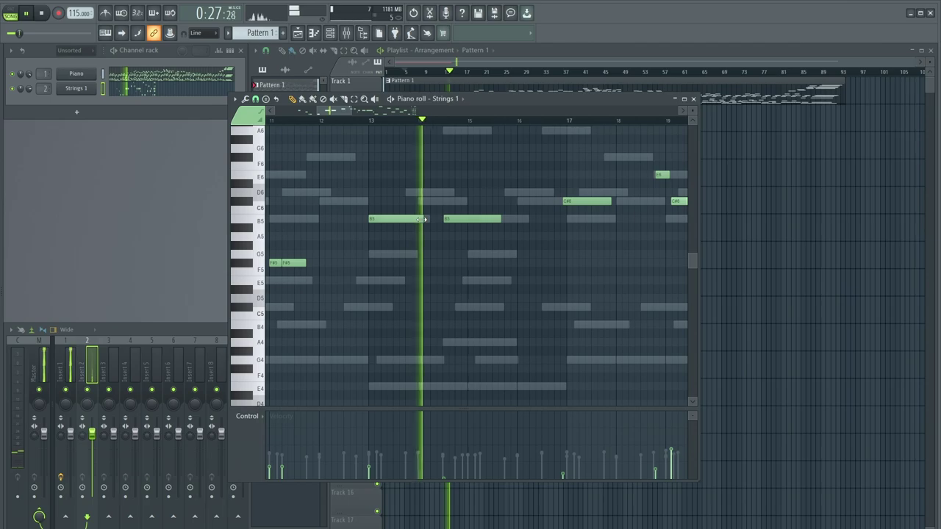
pyautogui.press('space')
pyautogui.scroll(-2, 544, 238)
pyautogui.scroll(-2, 544, 239)
# - Extend the bar 6 B5 until the A5 in bar 8 begins, and make that A5 end at the start of bar 9
pyautogui.press('space')
pyautogui.moveTo(380, 221); pyautogui.dragTo(421, 239)
pyautogui.click(427, 236)
pyautogui.rightClick(430, 237)
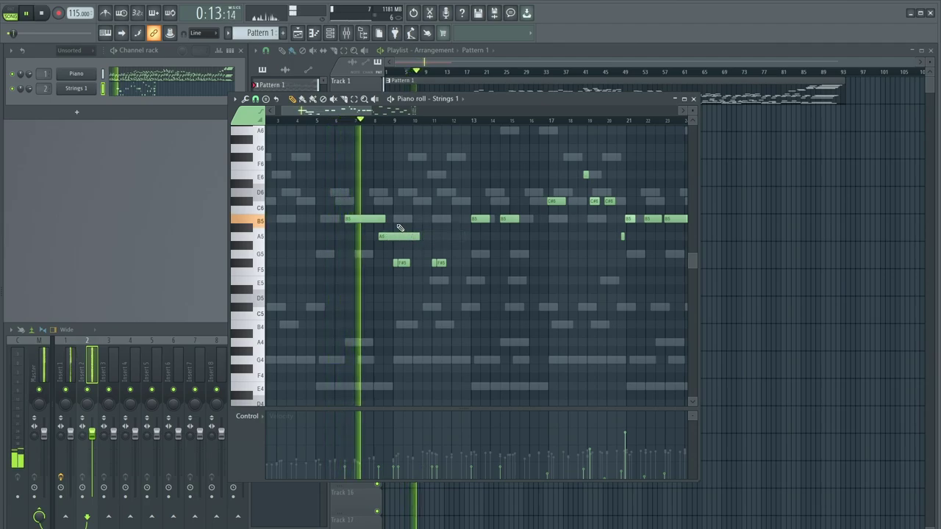
pyautogui.scroll(6, 385, 229)
pyautogui.moveTo(424, 219); pyautogui.dragTo(368, 226)
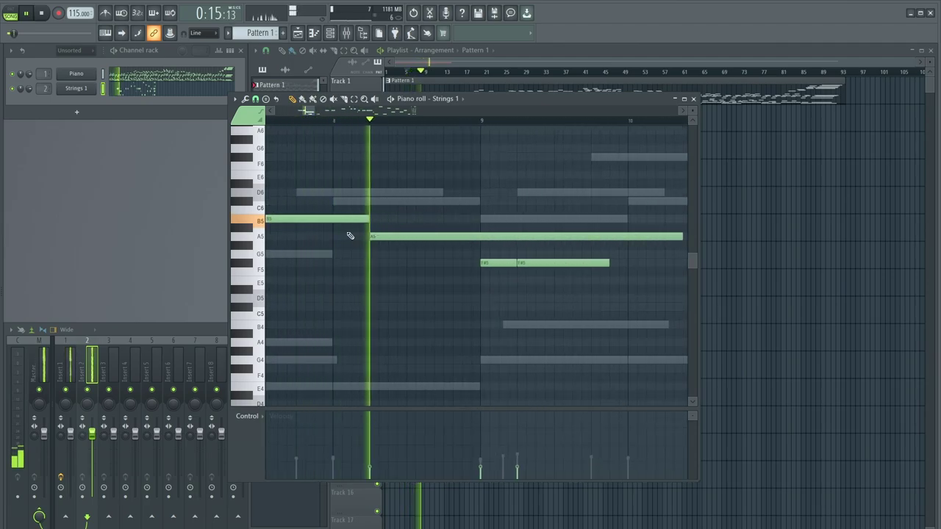
pyautogui.scroll(-3, 358, 234)
pyautogui.moveTo(446, 236); pyautogui.dragTo(365, 243)
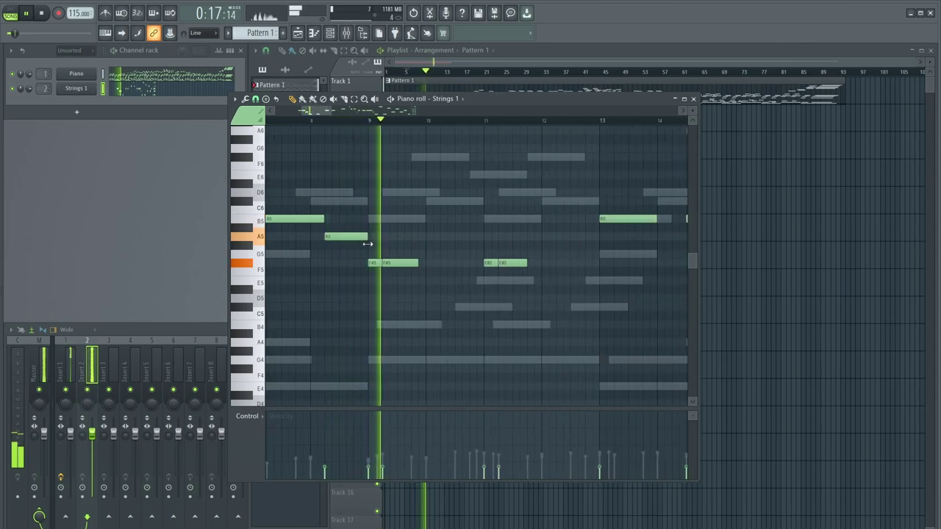
# - Play back the corrected violin notes from bar 9 and examine the recorded notes up to bar 29 against the piano ghost notes
pyautogui.scroll(-3, 330, 257)
pyautogui.scroll(2, 381, 270)
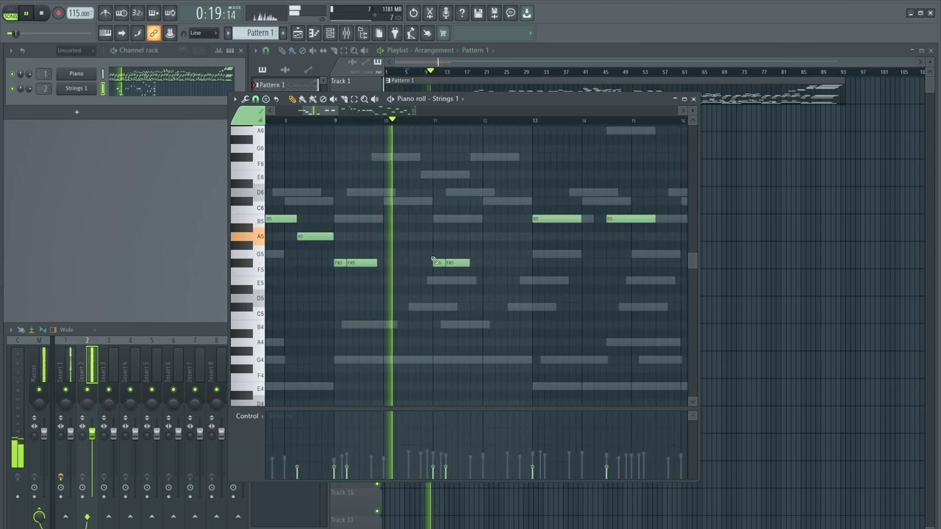
pyautogui.scroll(-2, 391, 284)
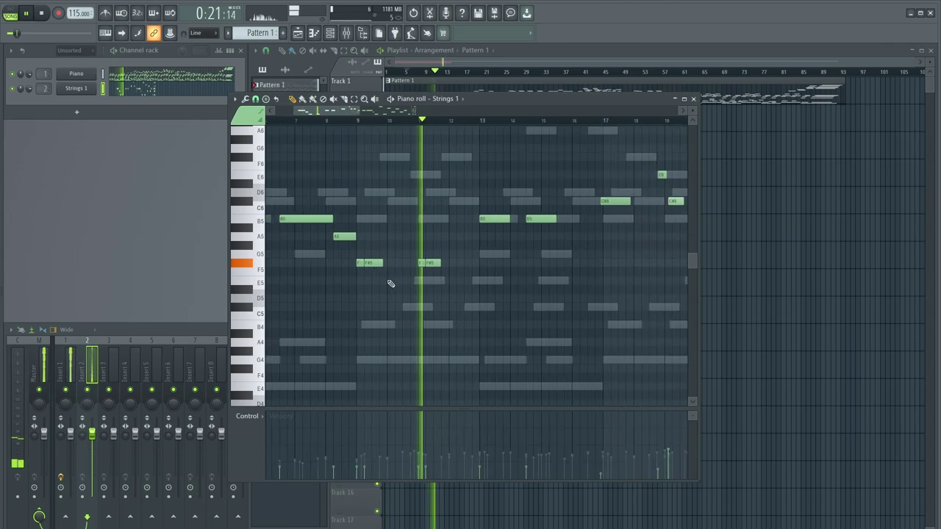
pyautogui.scroll(3, 397, 275)
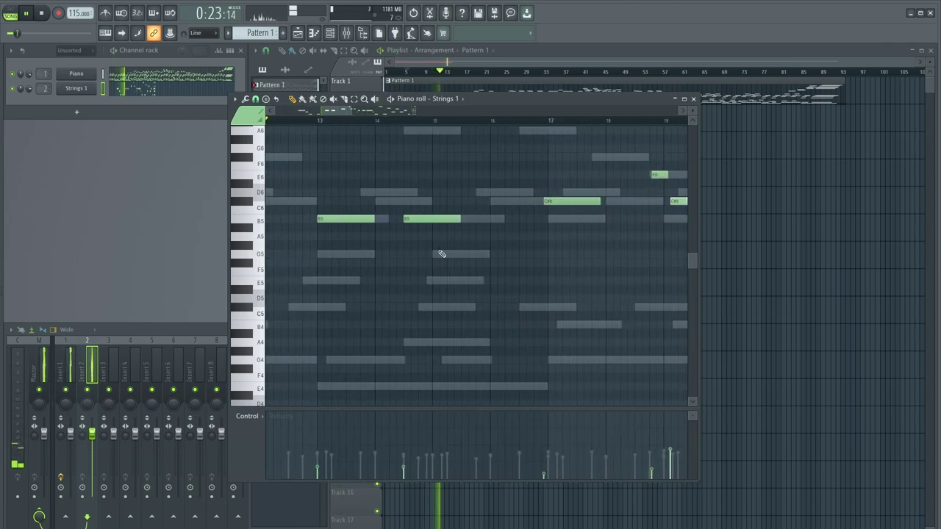
pyautogui.scroll(-3, 434, 255)
pyautogui.scroll(-2, 368, 264)
pyautogui.scroll(2, 488, 261)
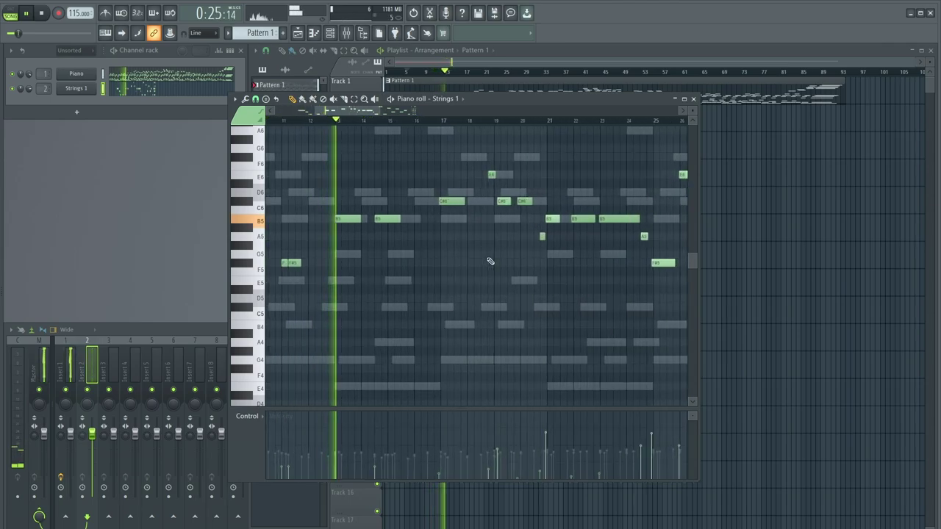
pyautogui.scroll(-2, 507, 262)
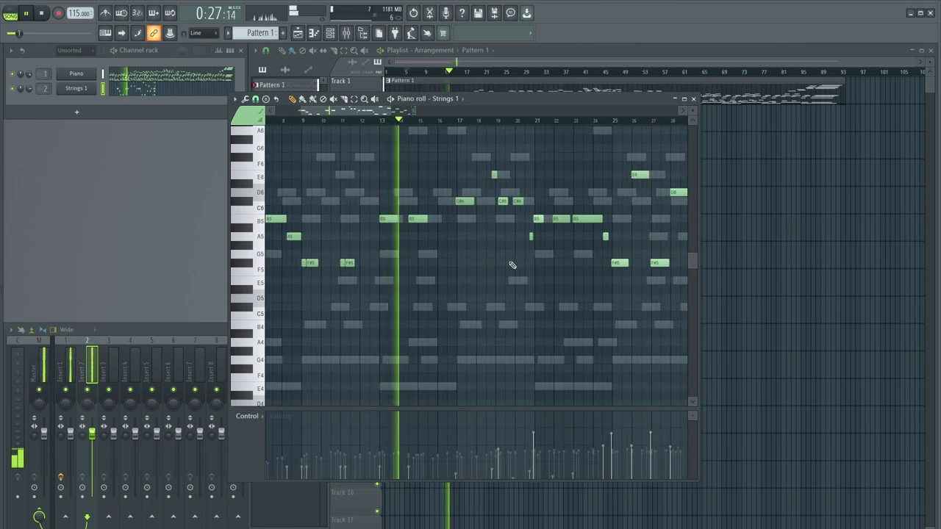
pyautogui.scroll(2, 434, 241)
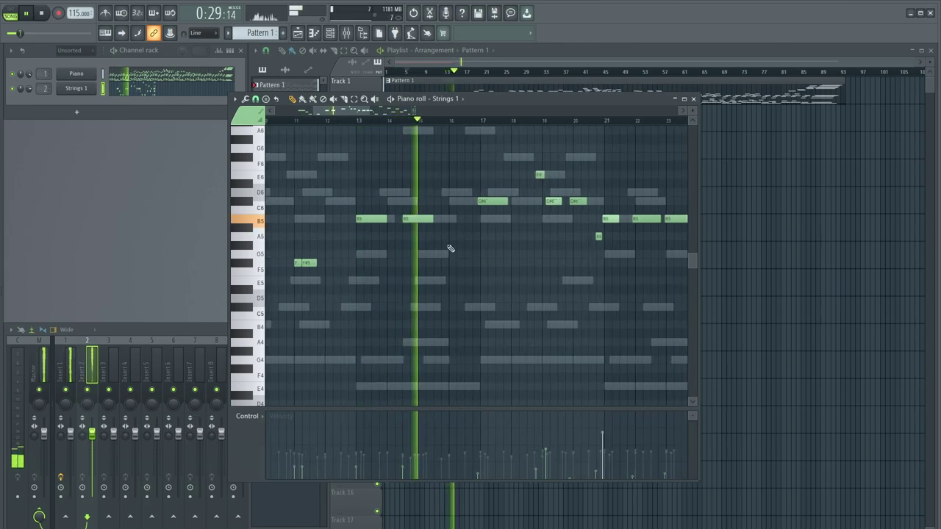
pyautogui.scroll(-5, 451, 248)
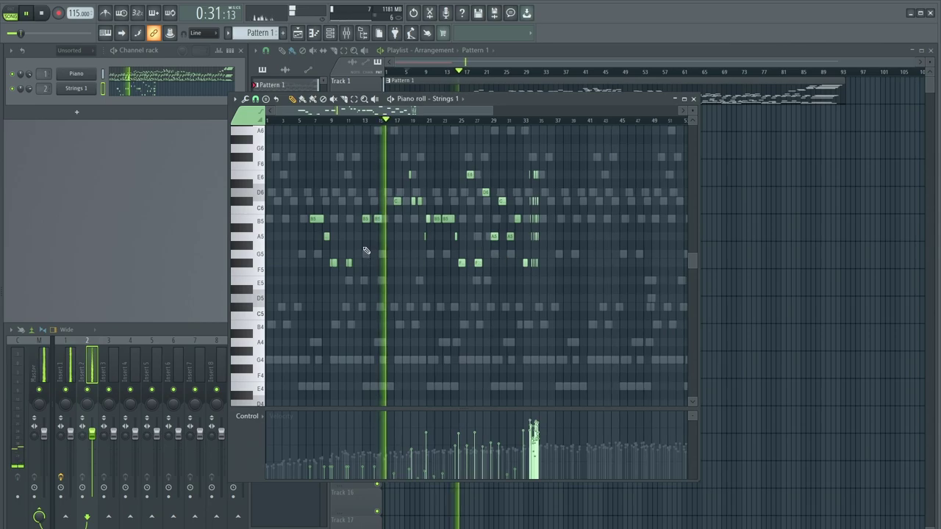
pyautogui.scroll(5, 351, 238)
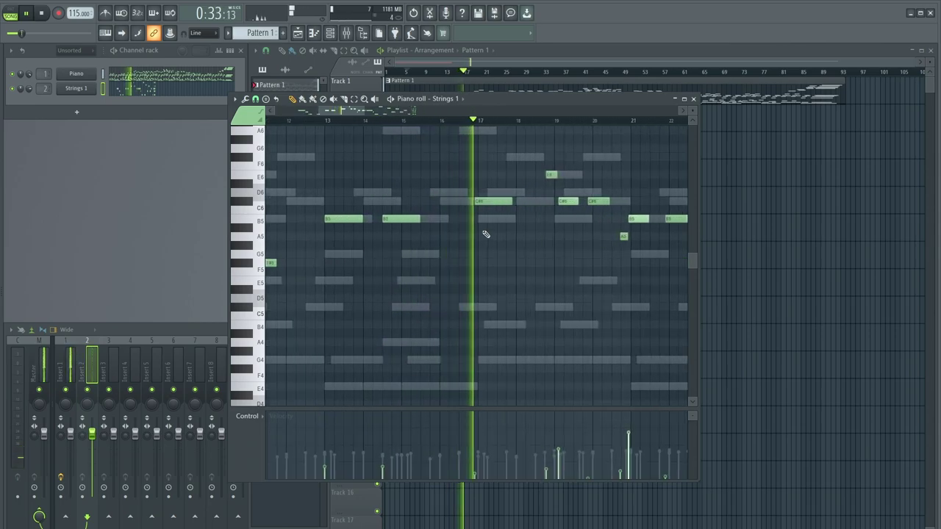
pyautogui.scroll(-3, 373, 252)
pyautogui.scroll(2, 471, 238)
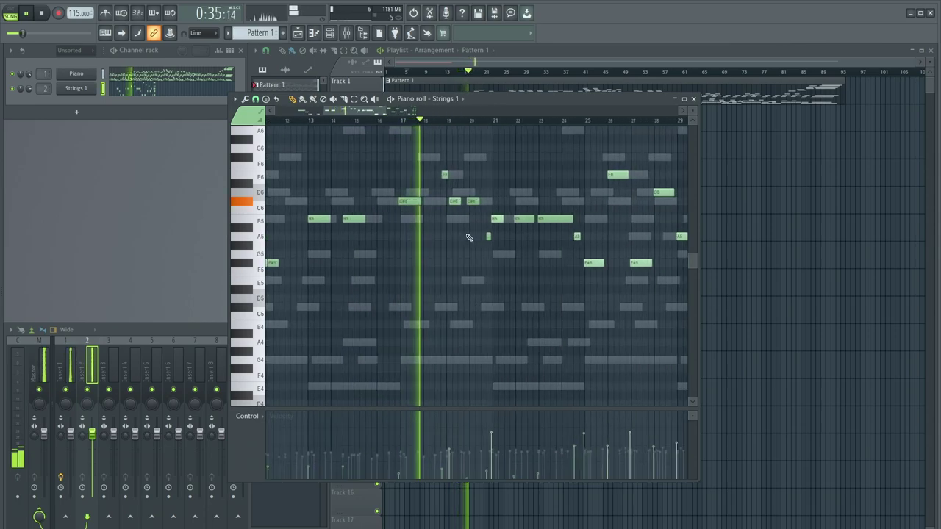
# - Replace the C#6 at bar 17 with a note starting on the bar line and lasting almost two bars, and replay it
pyautogui.scroll(-3, 456, 219)
pyautogui.scroll(4, 458, 220)
pyautogui.rightClick(343, 201)
pyautogui.moveTo(378, 202); pyautogui.dragTo(420, 213)
pyautogui.press('space')
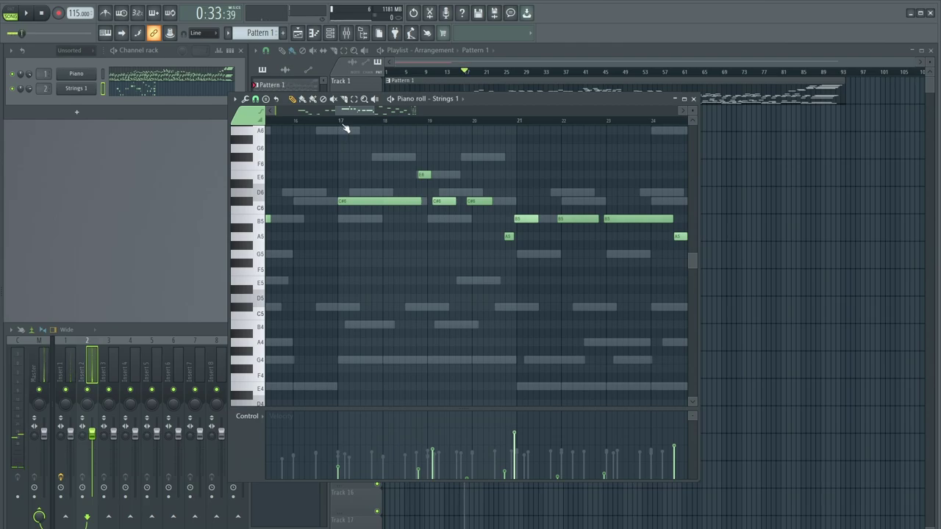
pyautogui.press('space')
# - Replace the two short C#6 notes in bars 19 and 20 with one longer C#6 from bar 19, and delete the E6 in bar 18
pyautogui.rightClick(471, 202)
pyautogui.click(434, 202)
pyautogui.click(455, 184)
pyautogui.rightClick(473, 183)
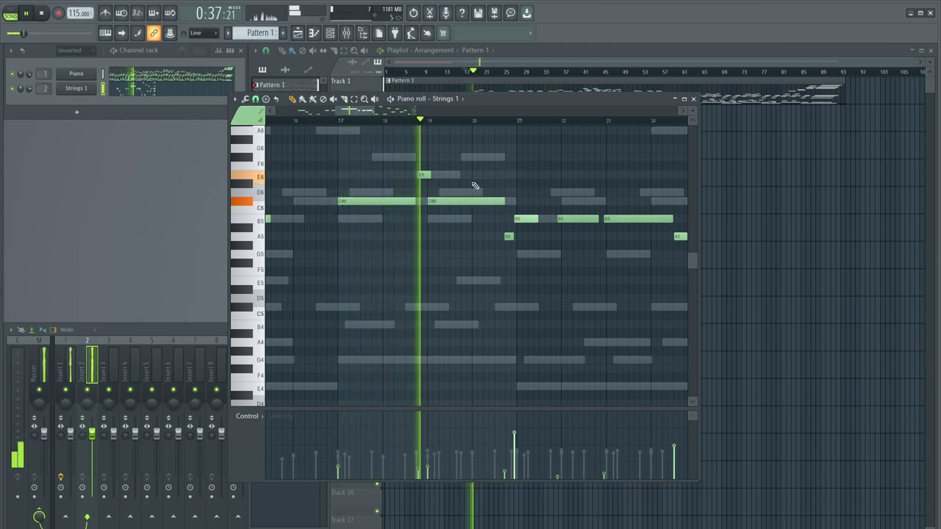
pyautogui.rightClick(423, 177)
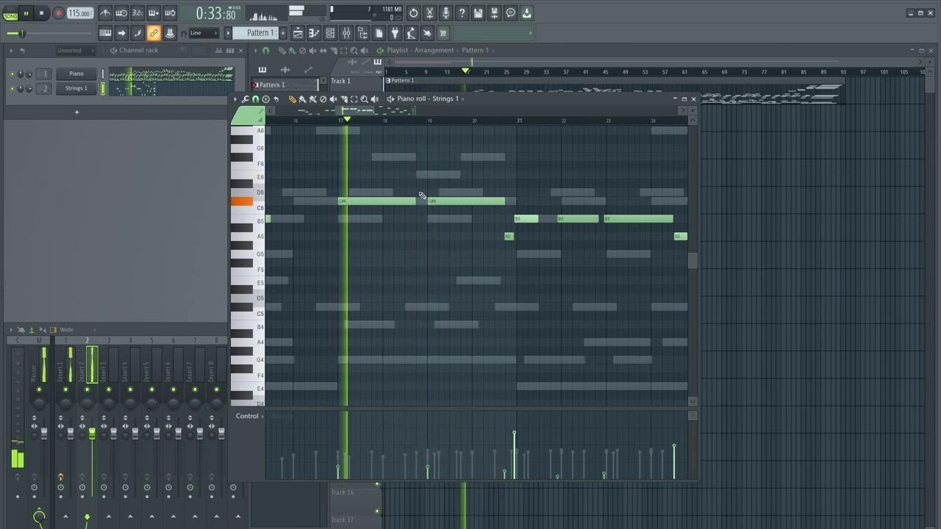
# - Try following the bar 17 C#6 with an E6 about one and a half bars long from the middle of bar 18
pyautogui.moveTo(416, 201); pyautogui.dragTo(408, 200)
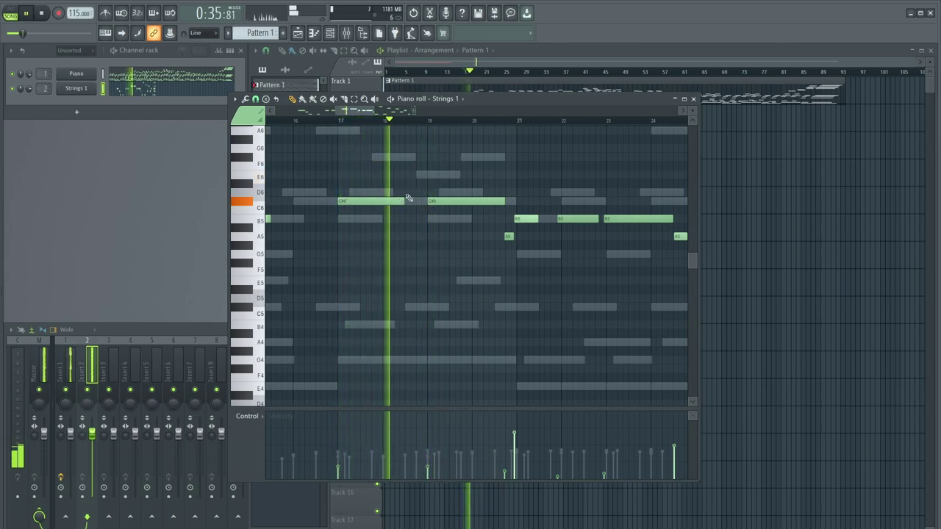
pyautogui.click(408, 176)
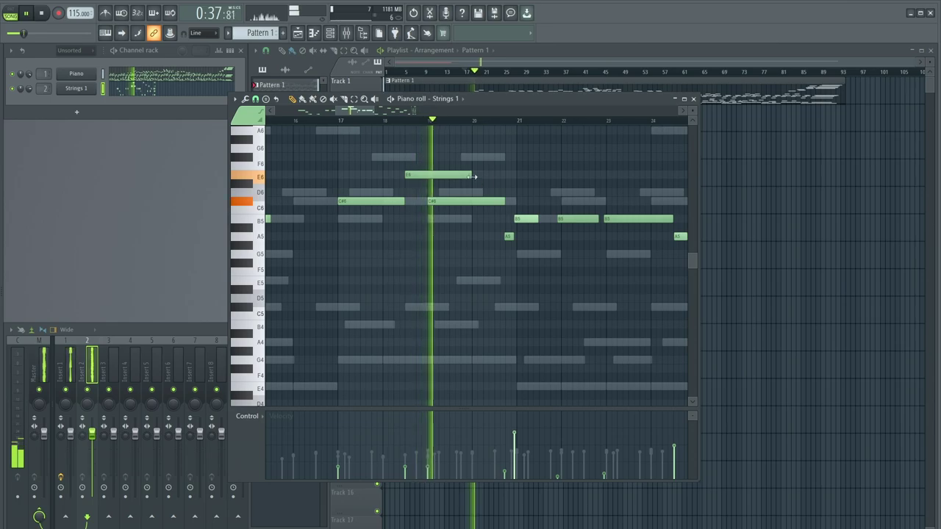
pyautogui.rightClick(459, 176)
# - Delete the C#6 at bar 19 and extend the C#6 from bar 17 to the start of bar 21
pyautogui.rightClick(440, 202)
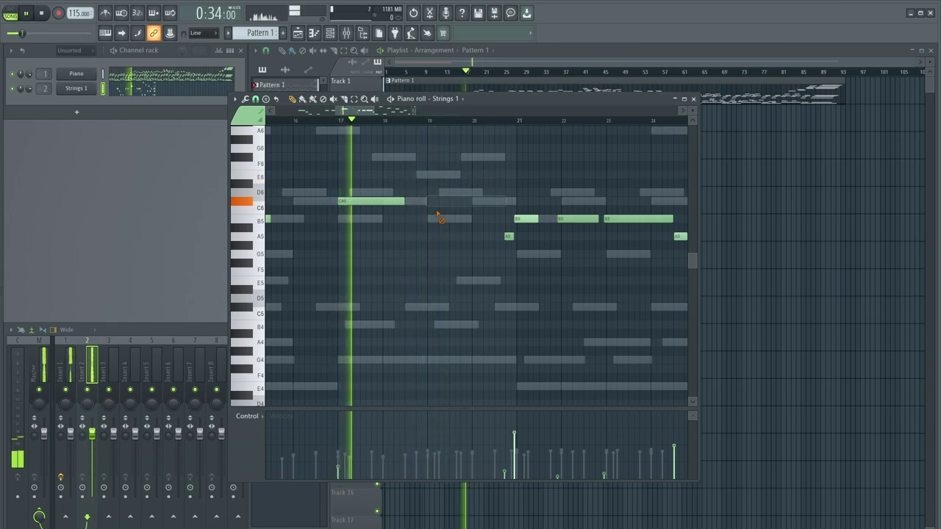
pyautogui.moveTo(403, 202); pyautogui.dragTo(514, 203)
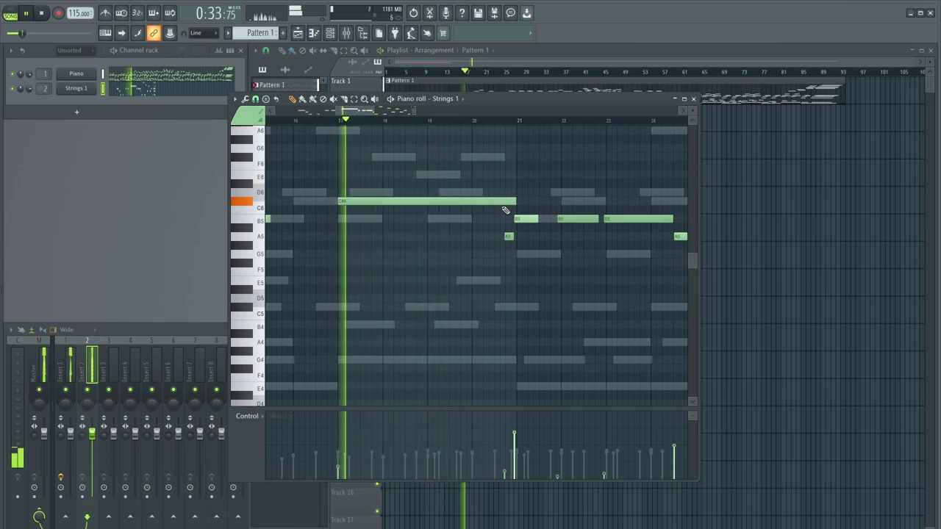
# - Delete the short A5 and B5 notes around the start of bar 21, and add a four-bar B5 from bar 21 to bar 25
pyautogui.scroll(-2, 441, 241)
pyautogui.scroll(2, 445, 237)
pyautogui.rightClick(453, 219)
pyautogui.rightClick(445, 237)
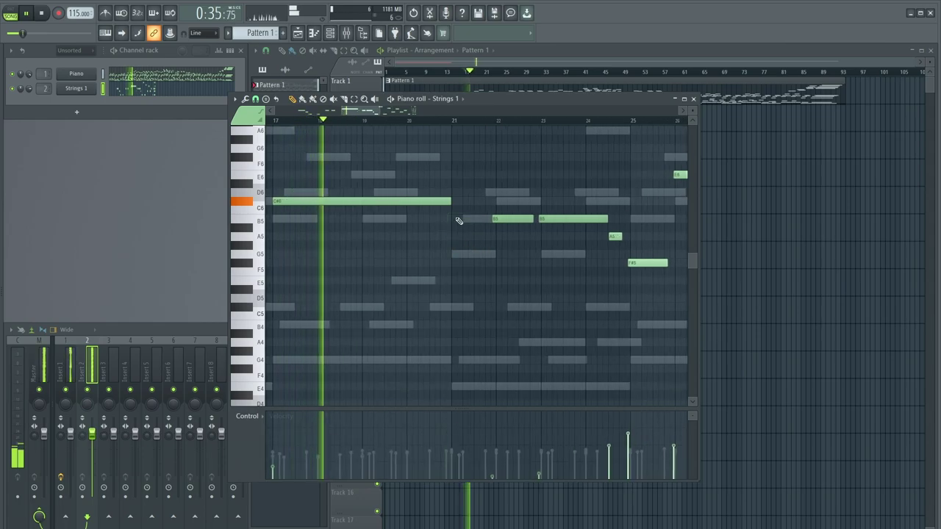
pyautogui.click(459, 220)
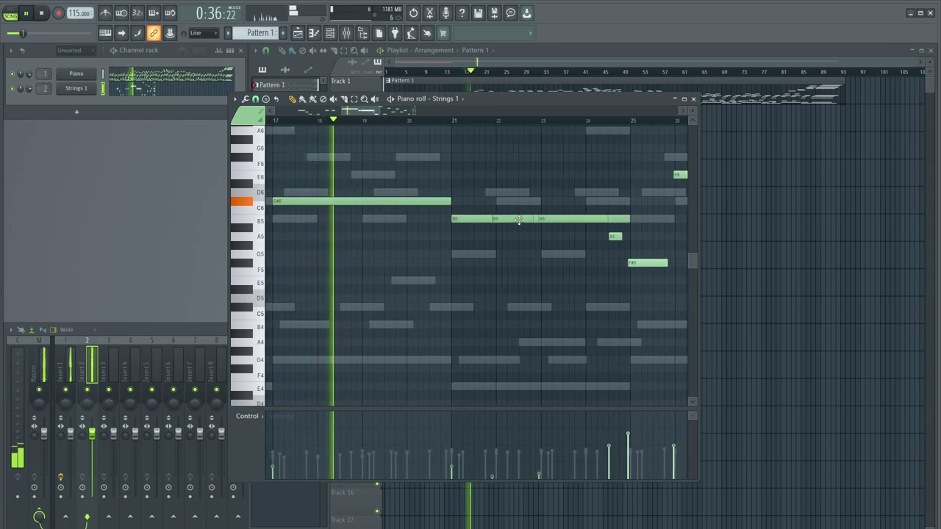
# - Delete the short A5 late in bar 24 and replace the F#5 at bar 25 with a one-bar F#5
pyautogui.rightClick(618, 237)
pyautogui.rightClick(634, 263)
pyautogui.click(633, 264)
pyautogui.scroll(-3, 340, 237)
pyautogui.scroll(2, 535, 234)
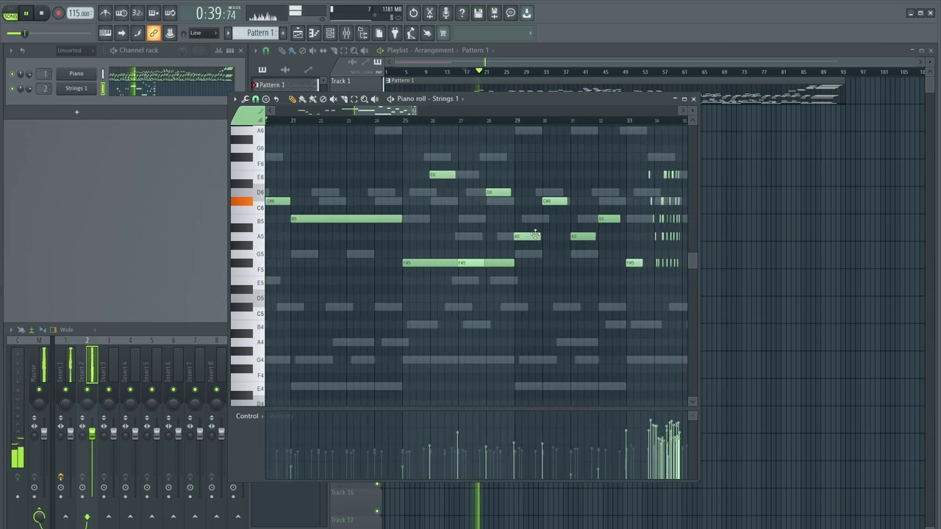
pyautogui.moveTo(513, 263); pyautogui.dragTo(431, 270)
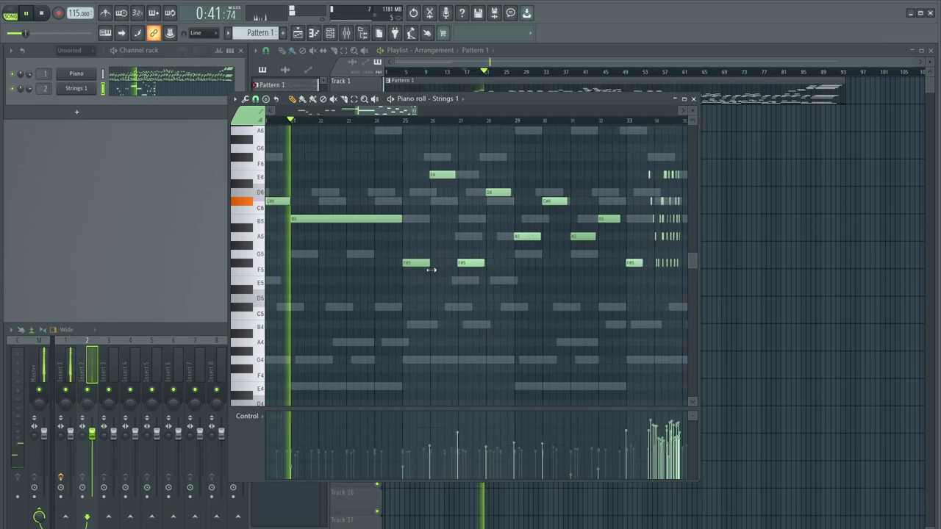
# - Replace the F#5 at bar 27 and the D6 at bar 28 with notes exactly one bar long
pyautogui.rightClick(471, 264)
pyautogui.click(471, 265)
pyautogui.rightClick(492, 194)
pyautogui.click(492, 194)
pyautogui.scroll(-2, 536, 220)
pyautogui.scroll(2, 353, 217)
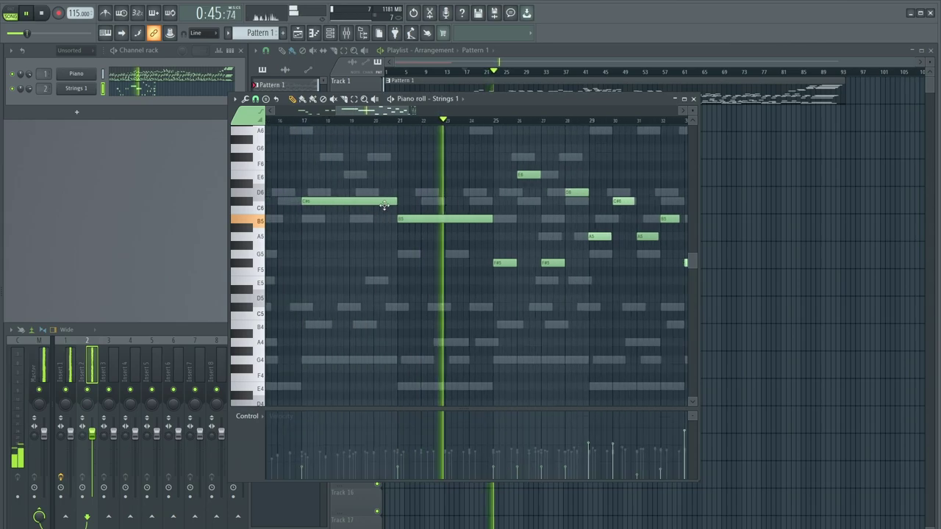
# - Split the four-bar C#6 and B5 into two-bar notes starting at bars 17 and 19, and at bars 21 and 23
pyautogui.moveTo(397, 201); pyautogui.dragTo(349, 208)
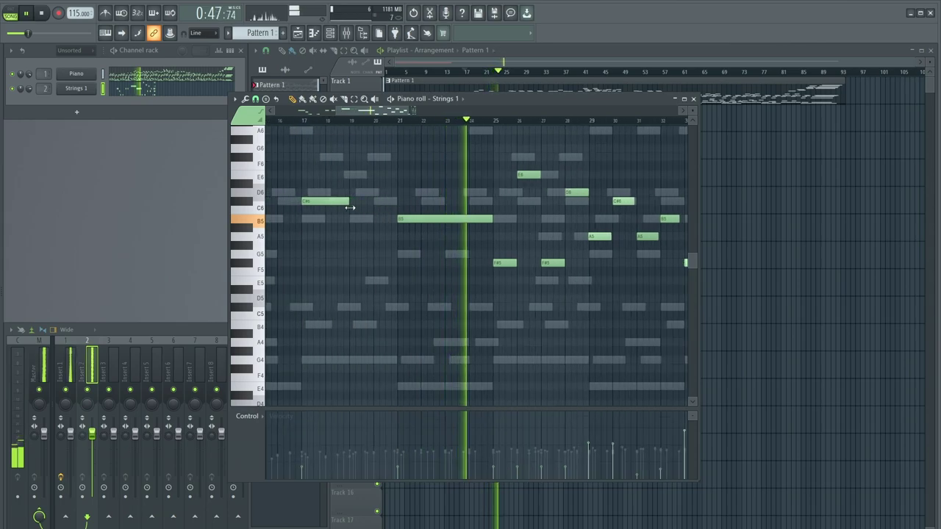
pyautogui.click(356, 202)
pyautogui.rightClick(409, 221)
pyautogui.click(408, 221)
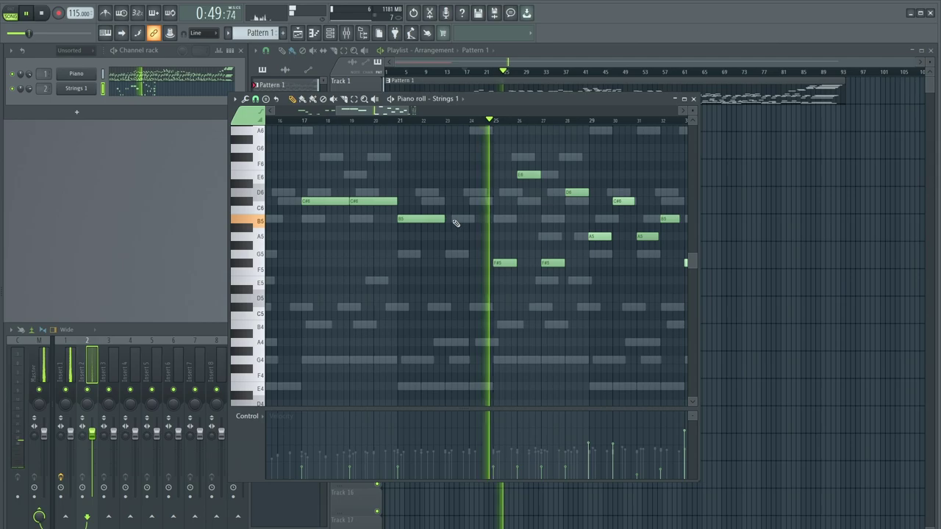
pyautogui.click(455, 219)
pyautogui.hscroll(3, 463, 294)
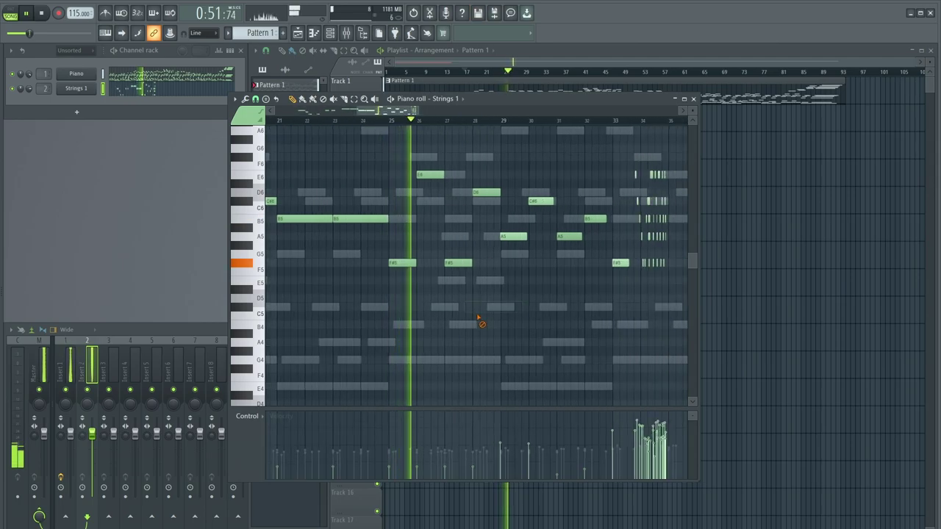
# - Make the A5, C#6, A5 and B5 notes at bars 29, 30, 31 and 32 each one bar long
pyautogui.hscroll(2, 521, 283)
pyautogui.scroll(2, 502, 261)
pyautogui.moveTo(432, 237); pyautogui.dragTo(431, 237)
pyautogui.rightClick(528, 237)
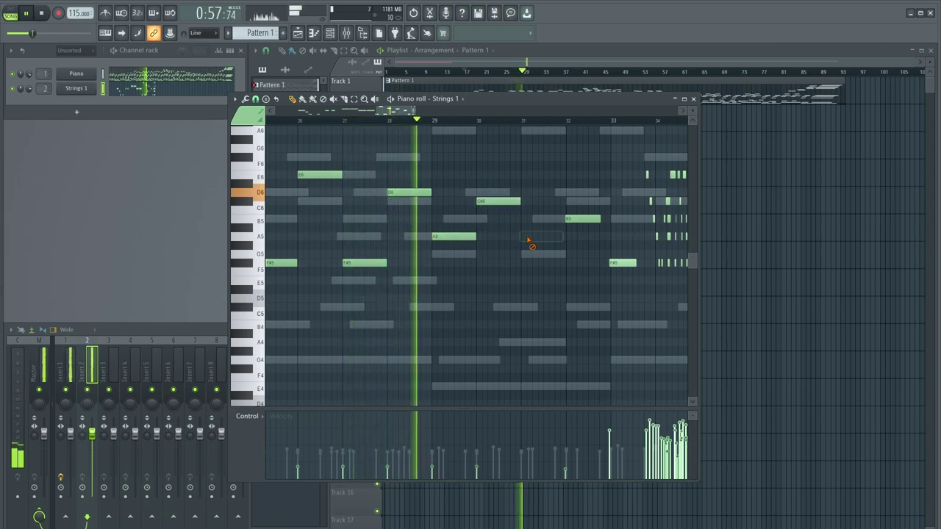
pyautogui.scroll(-2, 518, 264)
# - Delete the F#5 at bar 33 and the cluster of stray short notes following it
pyautogui.rightClick(514, 263)
pyautogui.moveTo(570, 247)
pyautogui.mouseDown()
pyautogui.moveTo(531, 236)
pyautogui.moveTo(591, 226)
pyautogui.moveTo(542, 224)
pyautogui.moveTo(570, 235)
pyautogui.moveTo(573, 202)
pyautogui.moveTo(525, 205)
pyautogui.moveTo(528, 175)
pyautogui.moveTo(575, 182)
pyautogui.moveTo(547, 179)
pyautogui.mouseUp()
pyautogui.scroll(-3, 634, 201)
pyautogui.scroll(-2, 596, 219)
# - Select all the string notes and shorten them slightly to leave a small gap after each one
pyautogui.press('space')
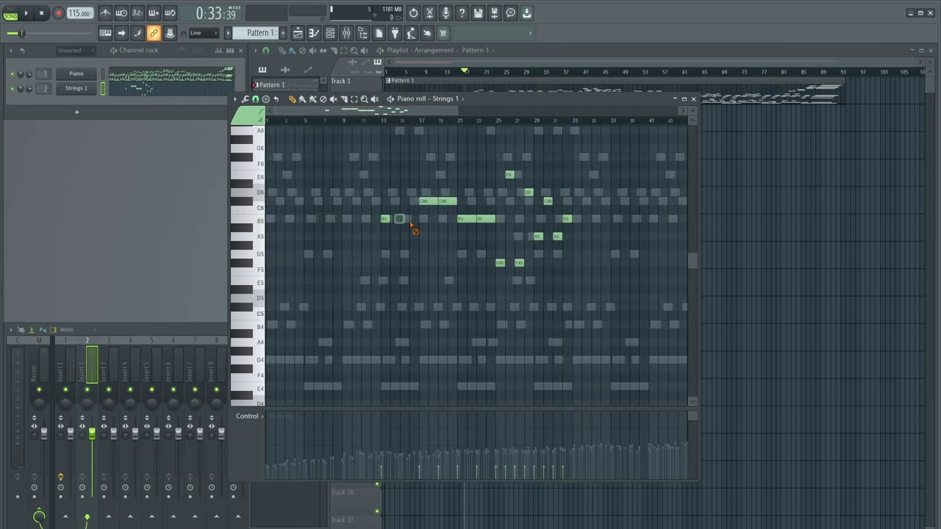
pyautogui.press('space')
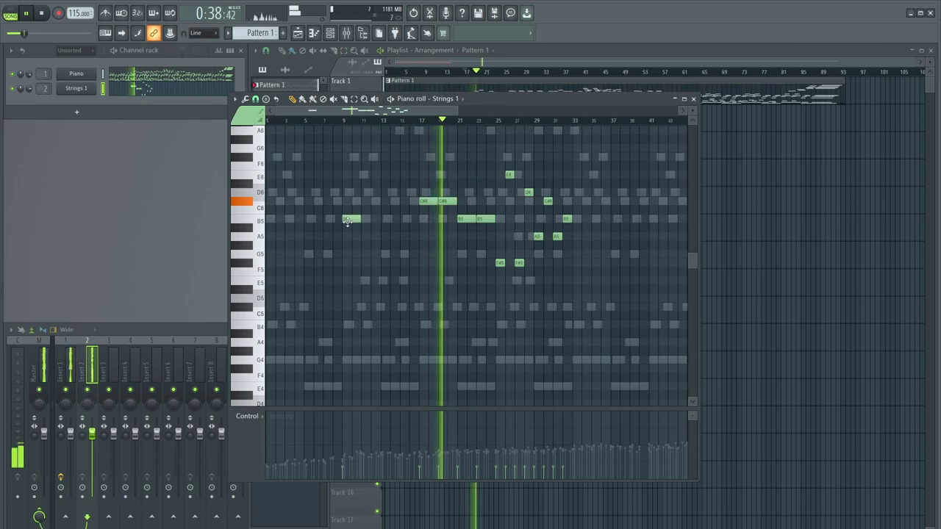
pyautogui.hotkey('ctrl', 'a')
pyautogui.scroll(3, 451, 204)
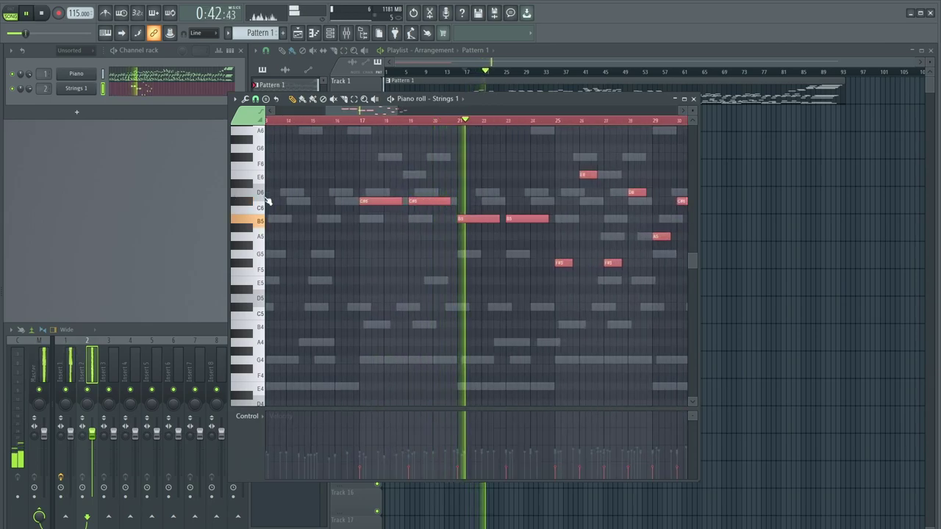
pyautogui.click(416, 176)
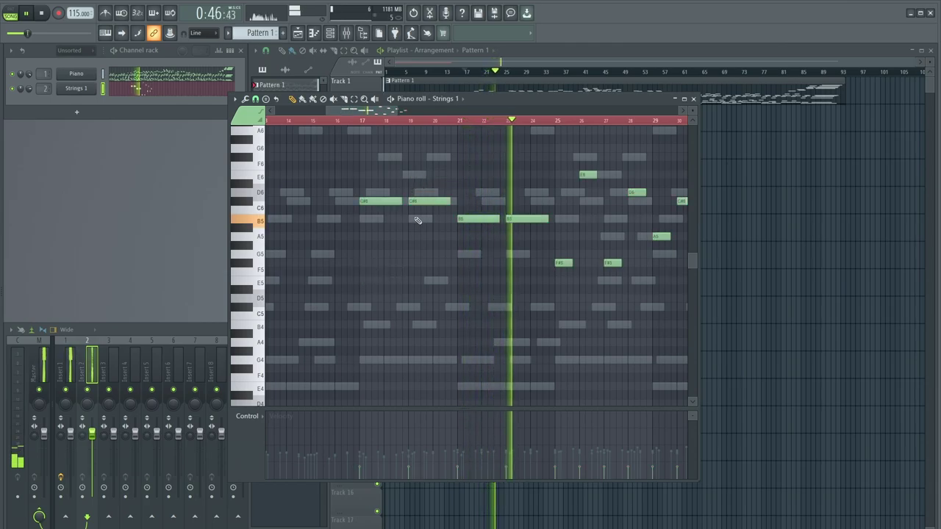
pyautogui.keyDown('ctrl'); pyautogui.scroll(-2, 537, 256); pyautogui.keyUp('ctrl')
pyautogui.rightClick(387, 272)
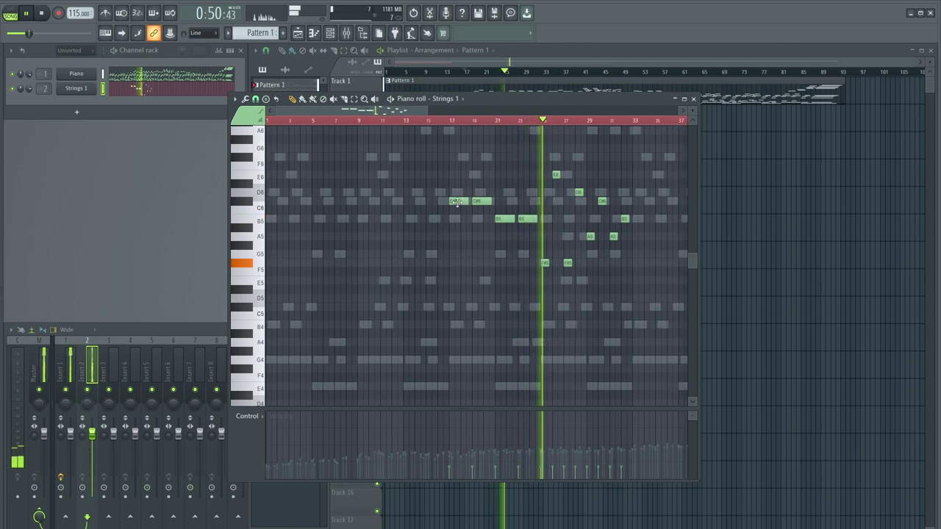
# - Restart playback from the beginning and add a G5 about one and three-quarter bars long at bar 5
pyautogui.click(42, 13)
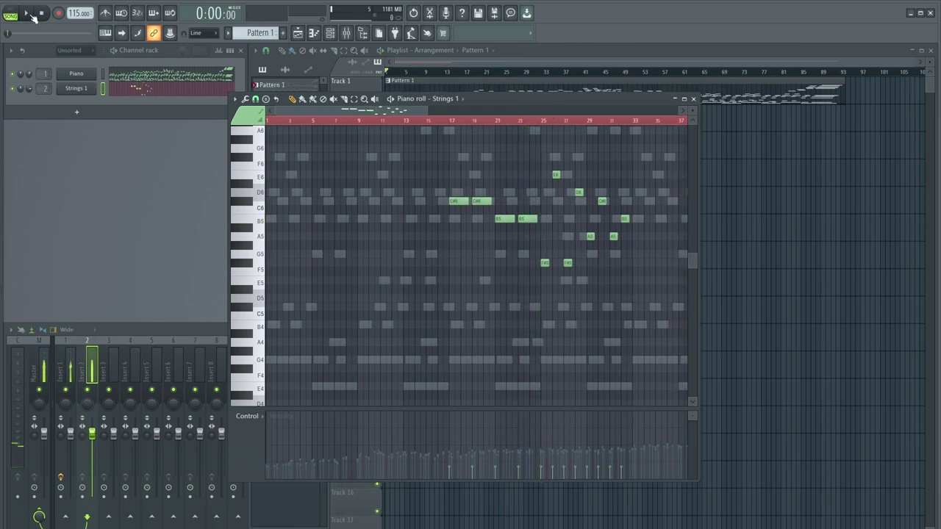
pyautogui.scroll(4, 309, 271)
pyautogui.click(381, 245)
pyautogui.rightClick(379, 246)
pyautogui.scroll(-1, 368, 259)
pyautogui.click(336, 255)
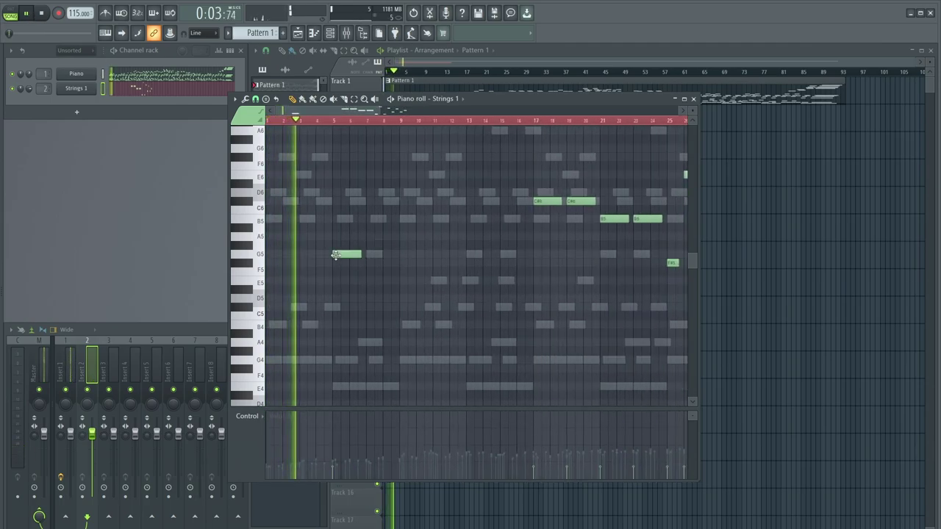
# - Try a G5 and lower pitches at bar 7, keeping only an E5 about one and three-quarter bars long there
pyautogui.click(368, 255)
pyautogui.click(376, 272)
pyautogui.rightClick(377, 273)
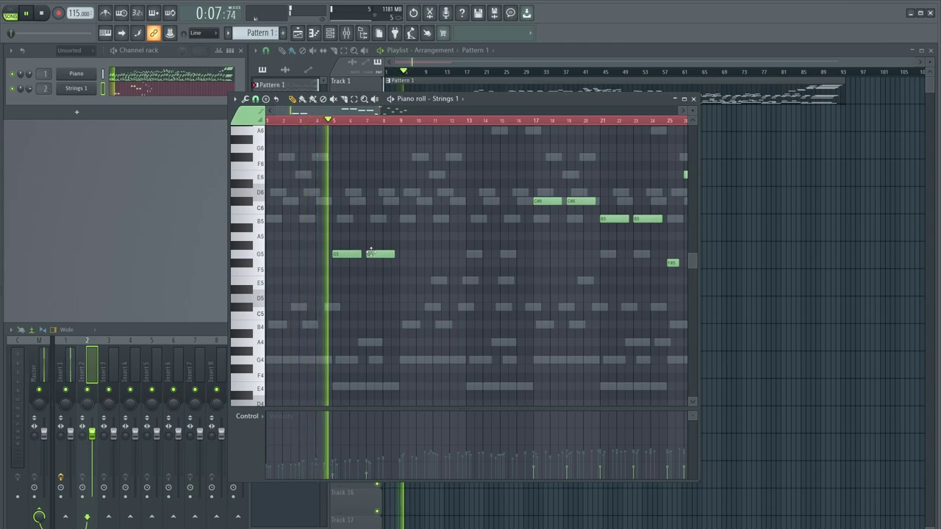
pyautogui.click(373, 278)
pyautogui.rightClick(378, 281)
pyautogui.click(381, 290)
pyautogui.rightClick(385, 292)
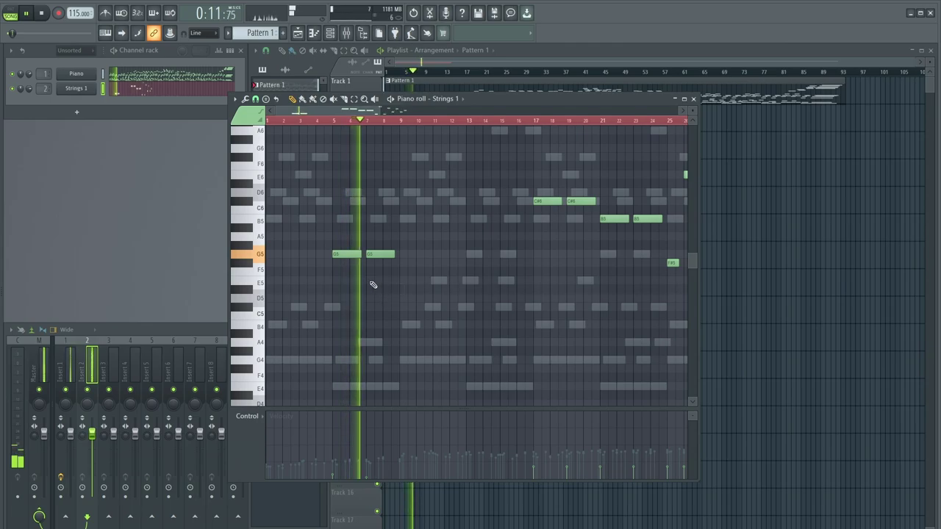
pyautogui.click(372, 282)
pyautogui.rightClick(384, 255)
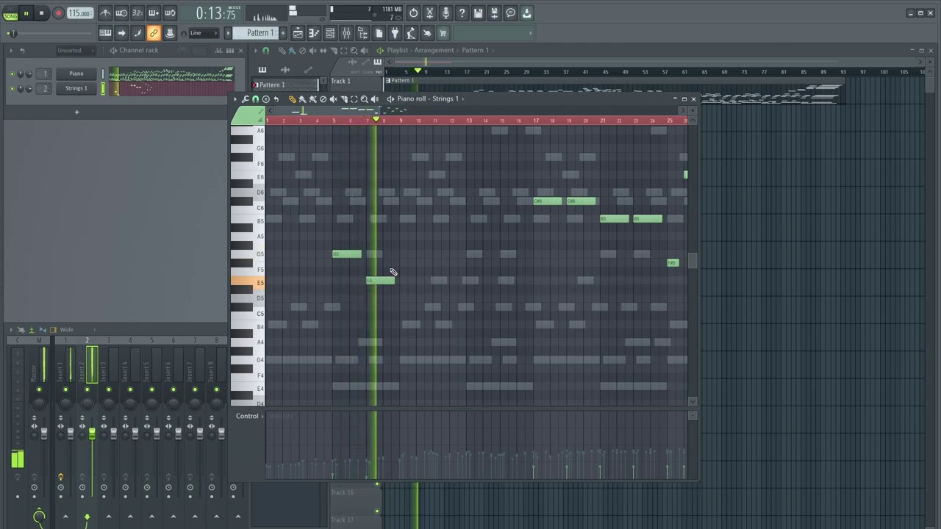
# - Add two B5 notes about one and three-quarter bars long, one at bar 9 and one at bar 11
pyautogui.scroll(-1, 397, 274)
pyautogui.scroll(2, 424, 283)
pyautogui.click(349, 219)
pyautogui.scroll(-1, 423, 262)
pyautogui.scroll(-2, 426, 264)
pyautogui.scroll(1, 418, 273)
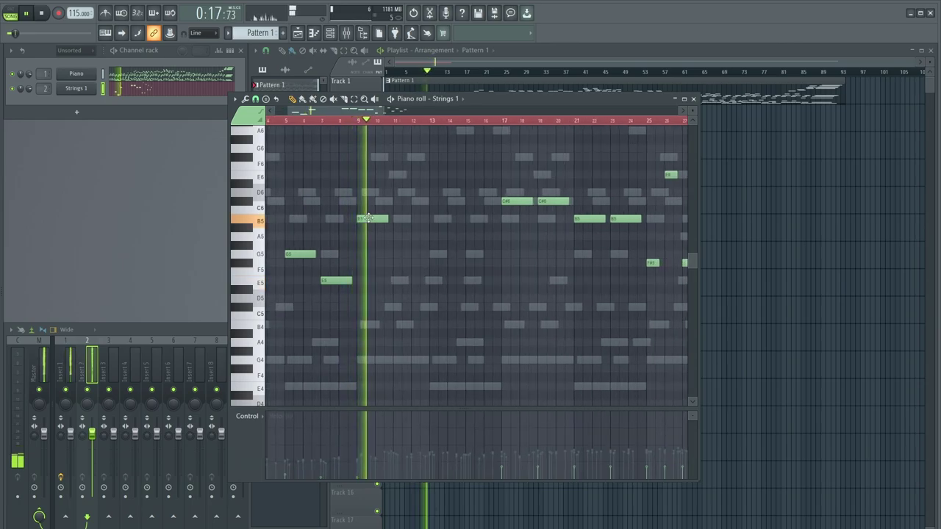
pyautogui.scroll(2, 397, 224)
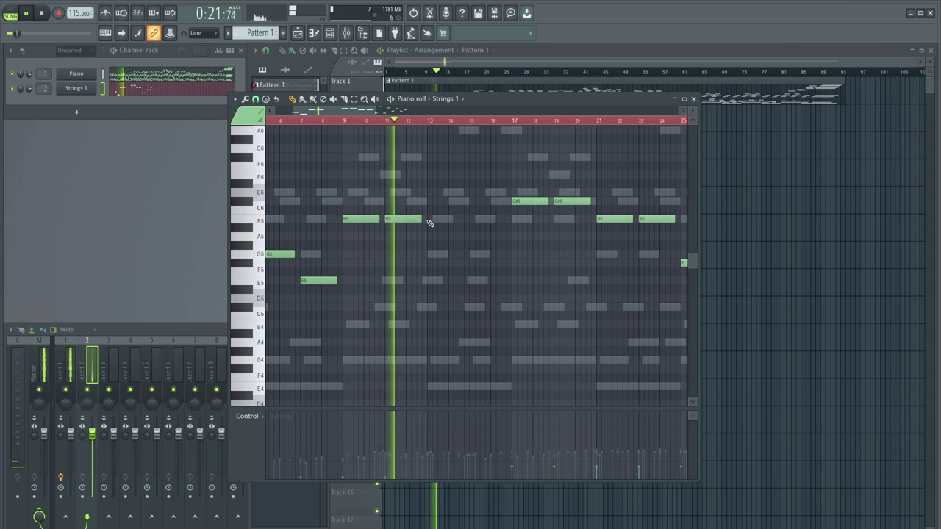
# - Add a G5 at bar 13 and an E5 at bar 15, each about one and three-quarter bars long
pyautogui.scroll(2, 434, 221)
pyautogui.scroll(1, 441, 227)
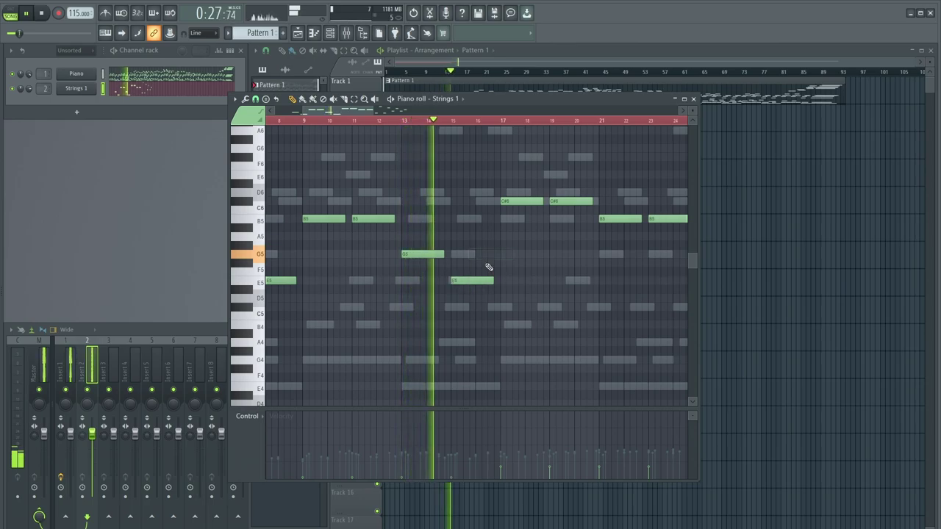
pyautogui.scroll(-3, 500, 271)
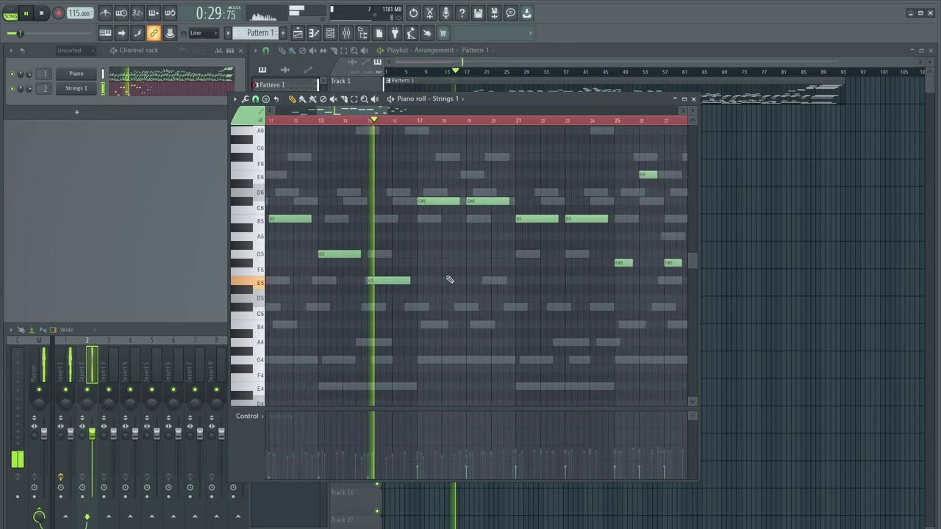
# - Examine the string notes against the ghosted piano melody across the arranged bars during playback
pyautogui.scroll(-2, 442, 278)
pyautogui.scroll(-2, 433, 277)
pyautogui.scroll(3, 542, 274)
pyautogui.scroll(-4, 515, 280)
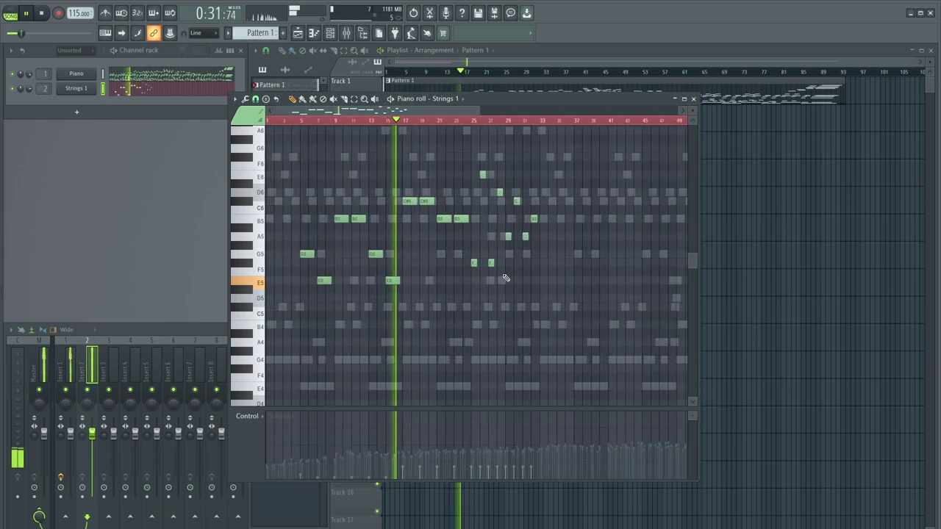
pyautogui.scroll(2, 504, 278)
pyautogui.scroll(3, 439, 290)
pyautogui.scroll(3, 399, 288)
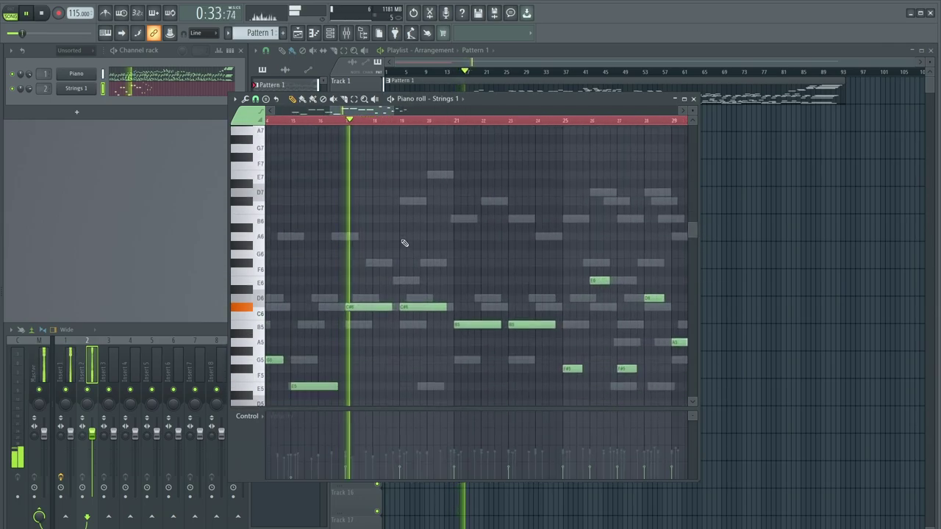
pyautogui.scroll(-3, 397, 228)
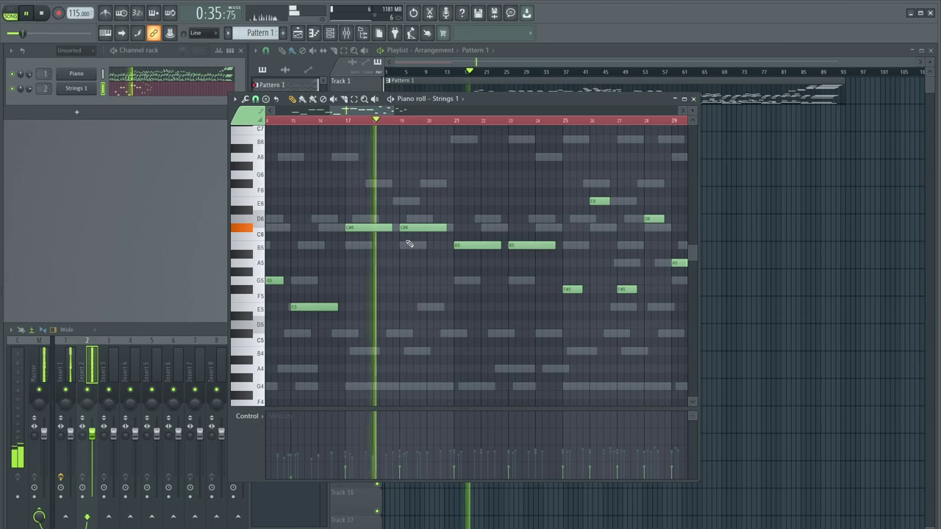
pyautogui.scroll(-3, 412, 244)
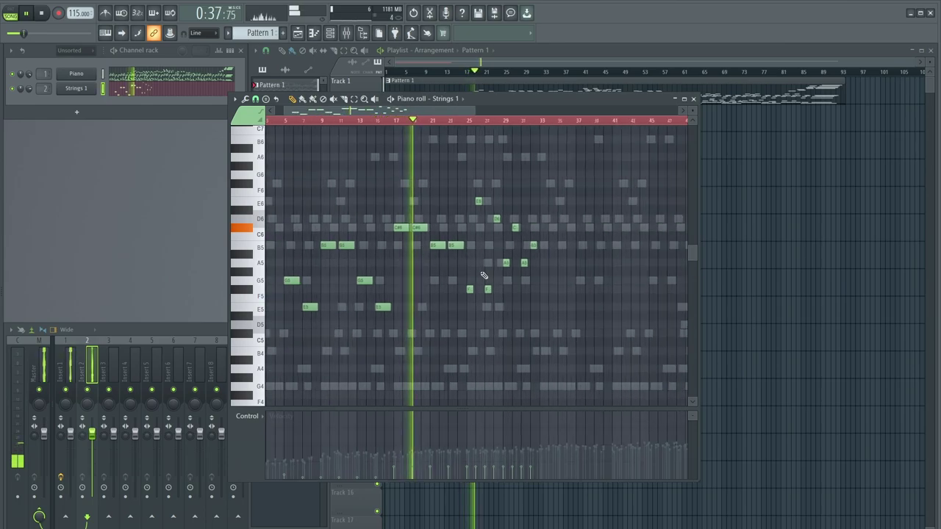
# - Raise the velocity of all the string notes to one even, higher level
pyautogui.rightClick(469, 289)
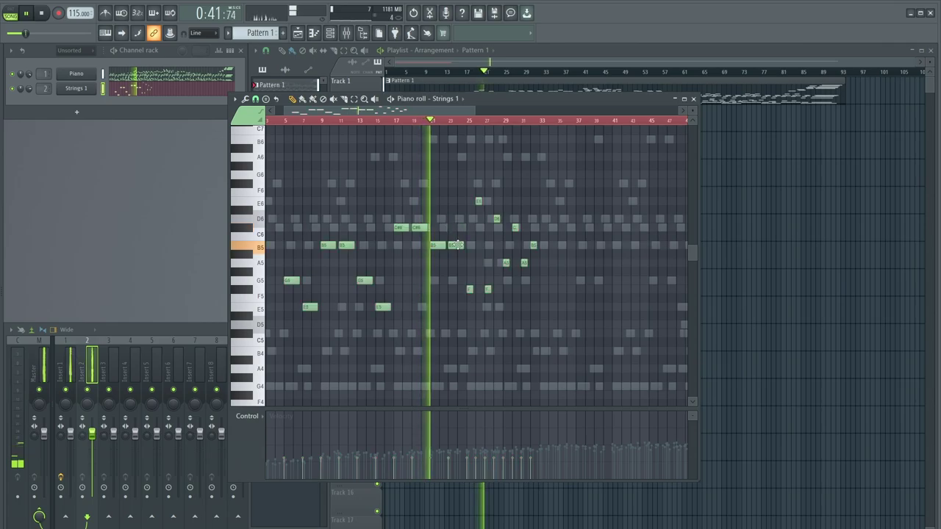
pyautogui.scroll(3, 561, 279)
pyautogui.scroll(-3, 390, 211)
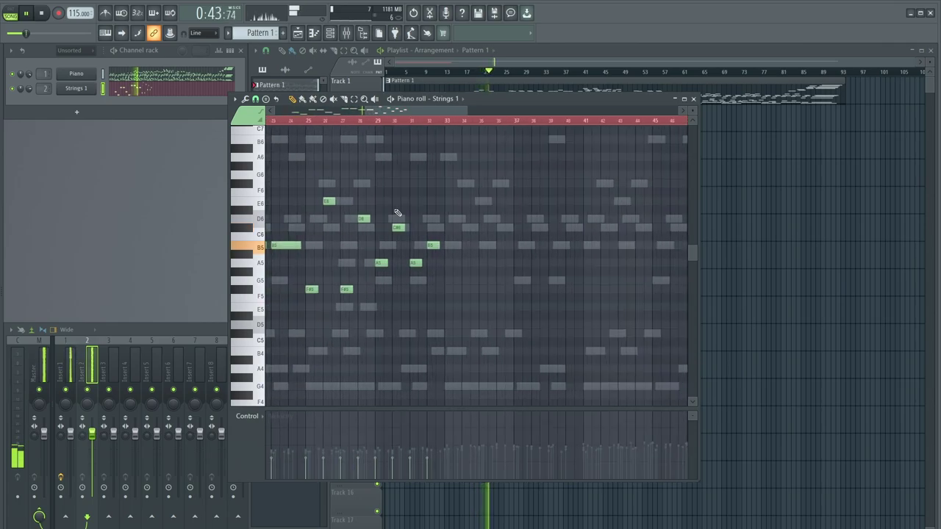
# - Add an E5 about one and three-quarter bars long at bar 33
pyautogui.scroll(-2, 461, 240)
pyautogui.scroll(2, 462, 242)
pyautogui.scroll(-2, 456, 241)
pyautogui.scroll(3, 441, 231)
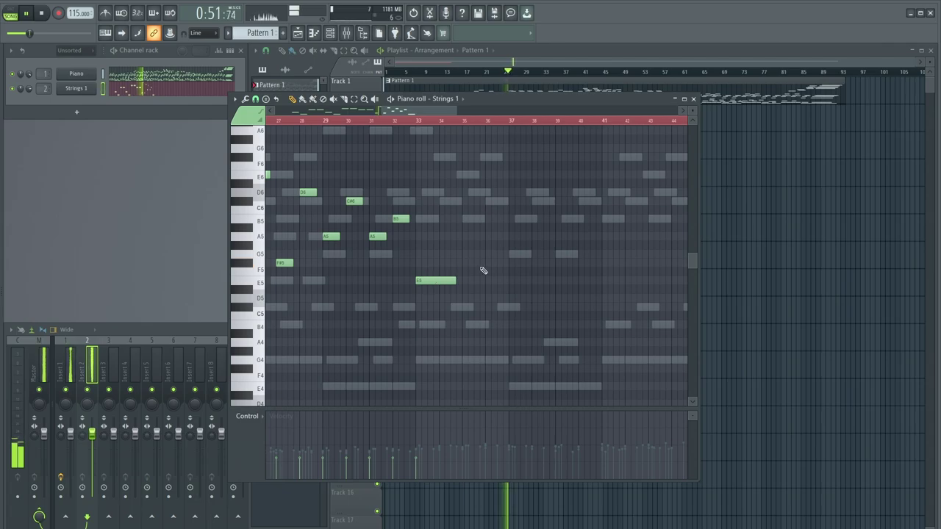
# - Add a C#5 about one and three-quarter bars long at bar 35
pyautogui.scroll(-2, 479, 270)
pyautogui.scroll(3, 401, 271)
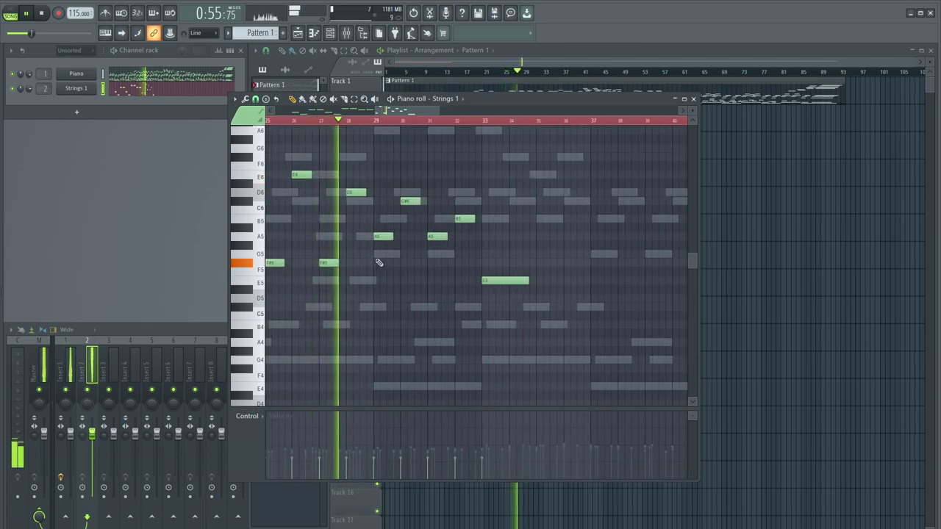
pyautogui.scroll(-2, 493, 252)
pyautogui.scroll(2, 489, 257)
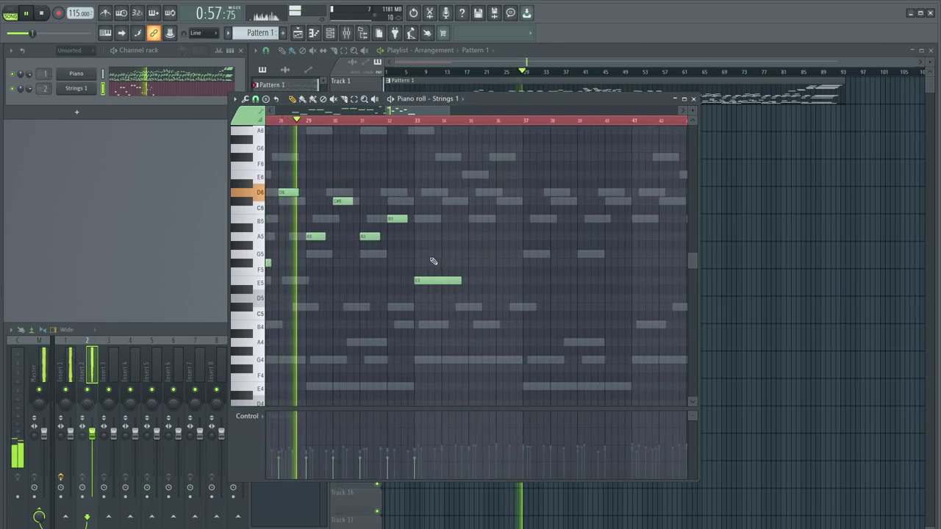
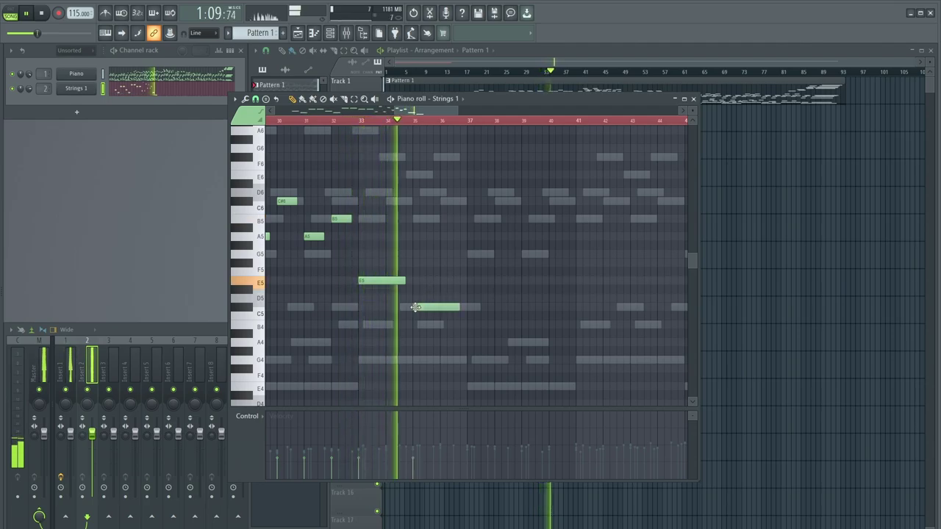
# - Continue the descending line with an A4 at bar 37 and a G4 at bar 39, each about one and three-quarter bars long
pyautogui.click(404, 343)
pyautogui.scroll(-3, 426, 331)
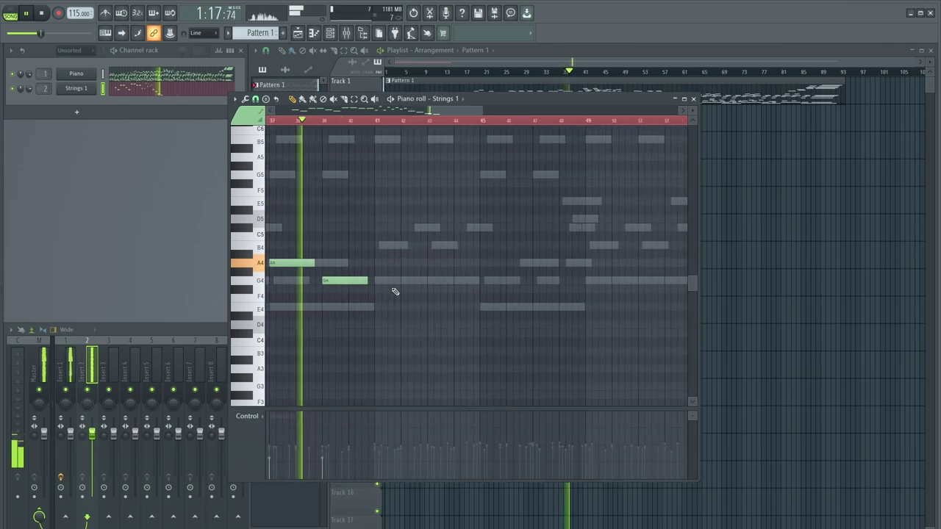
pyautogui.scroll(-3, 448, 300)
pyautogui.scroll(2, 421, 299)
pyautogui.scroll(-2, 416, 302)
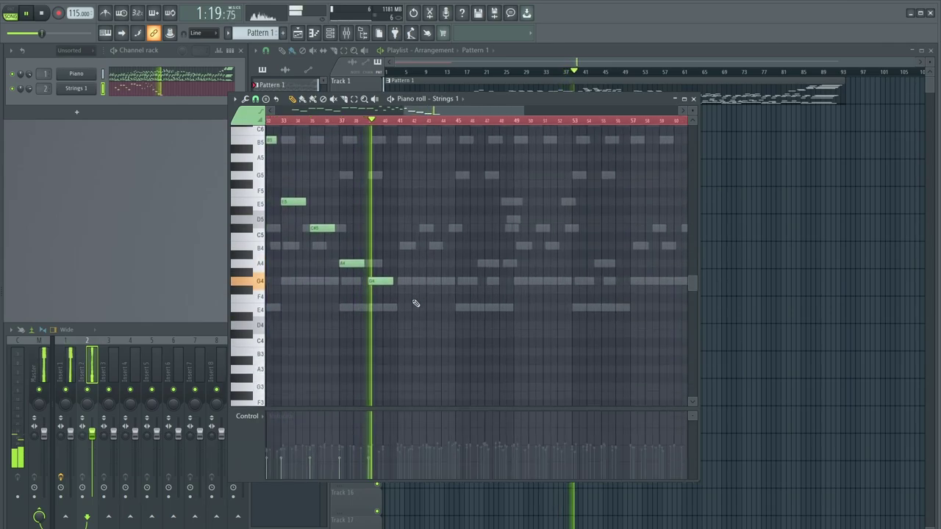
# - Add an E4 about one and three-quarter bars long at bar 41
pyautogui.scroll(2, 410, 303)
pyautogui.scroll(2, 408, 305)
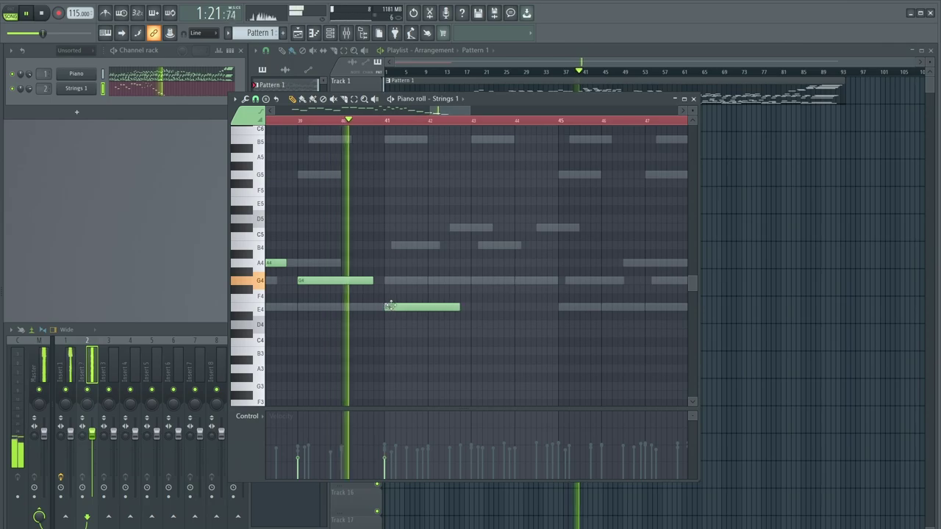
pyautogui.scroll(-2, 390, 307)
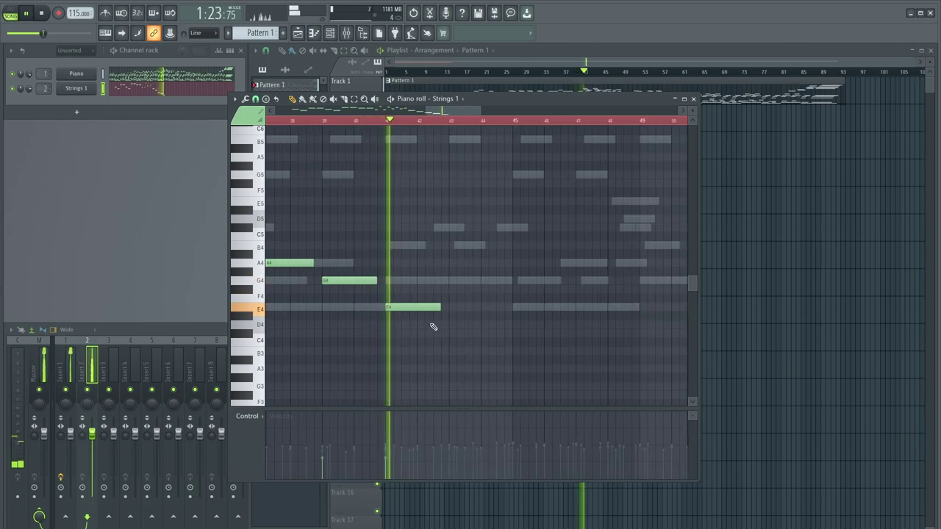
# - Replace the E4 at bar 41 with a trial A4 at bar 41 and a B4 just after the bar line
pyautogui.scroll(-5, 419, 308)
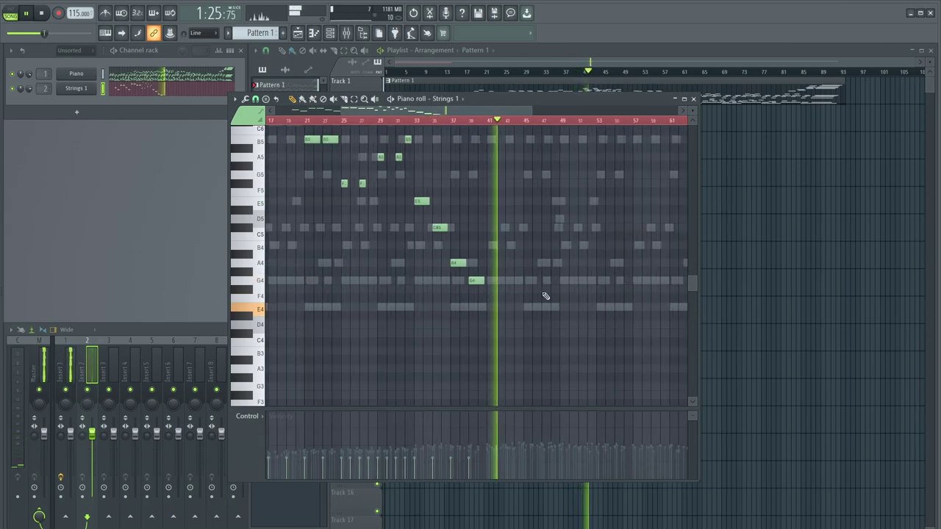
pyautogui.scroll(2, 564, 299)
pyautogui.click(466, 262)
pyautogui.press('space')
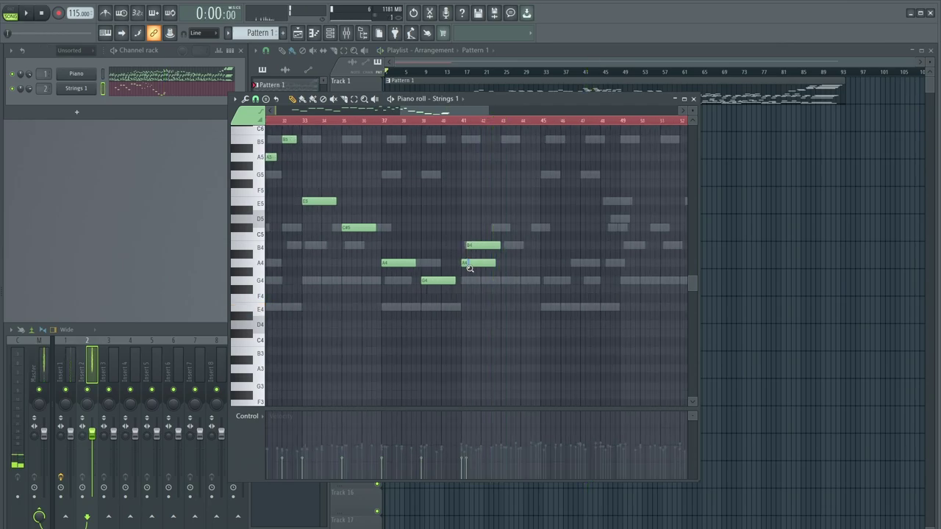
# - Delete the trial A4 and the off-bar B4, and add a B4 about one and three-quarter bars long exactly at bar 41
pyautogui.keyDown('ctrl'); pyautogui.rightClick(470, 267); pyautogui.keyUp('ctrl')
pyautogui.scroll(-6, 481, 251)
pyautogui.moveTo(692, 110); pyautogui.dragTo(693, 125)
pyautogui.scroll(-3, 469, 267)
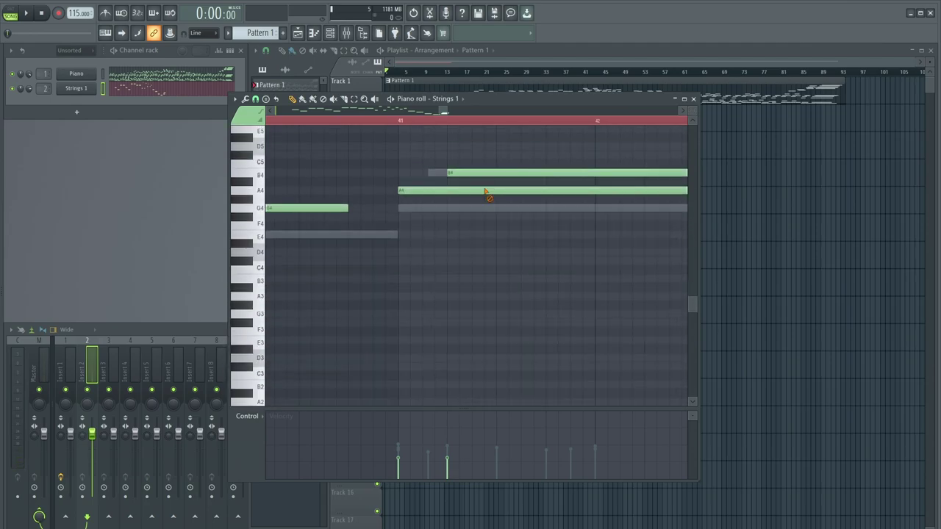
pyautogui.rightClick(486, 189)
pyautogui.rightClick(466, 173)
pyautogui.click(409, 174)
pyautogui.scroll(-3, 510, 257)
pyautogui.click(345, 129)
pyautogui.scroll(-3, 420, 262)
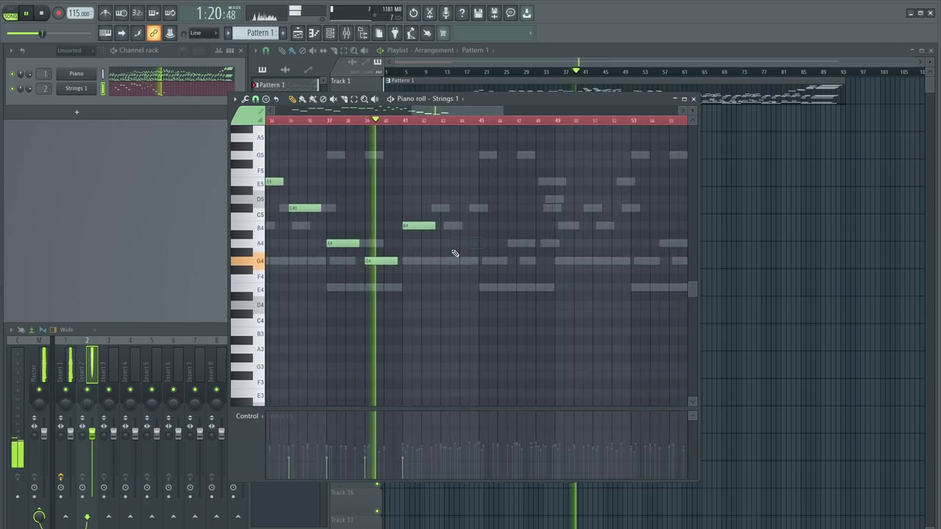
# - Continue the strings line with a C#5 at bar 43, a G5 at bar 45 and an E5 at bar 47, each about one and three-quarter bars long
pyautogui.scroll(3, 455, 253)
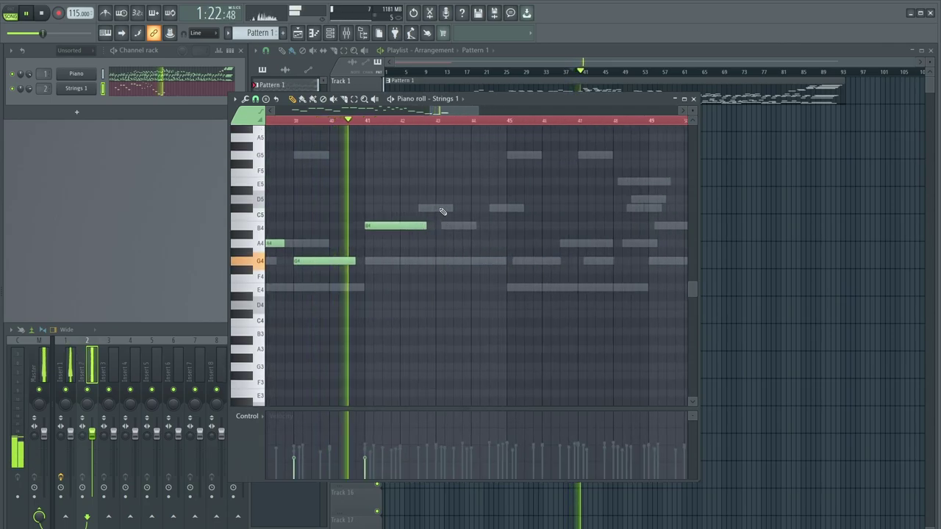
pyautogui.scroll(-3, 447, 243)
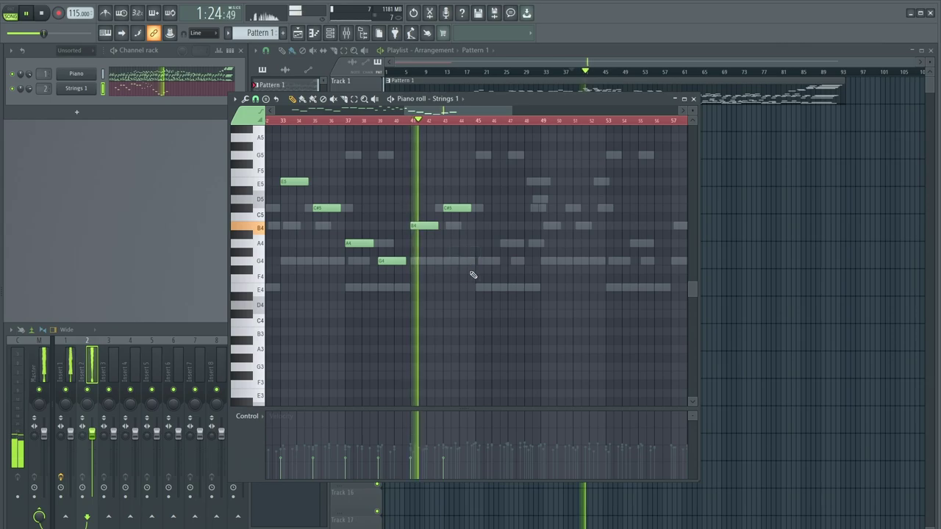
pyautogui.scroll(2, 470, 271)
pyautogui.scroll(3, 493, 276)
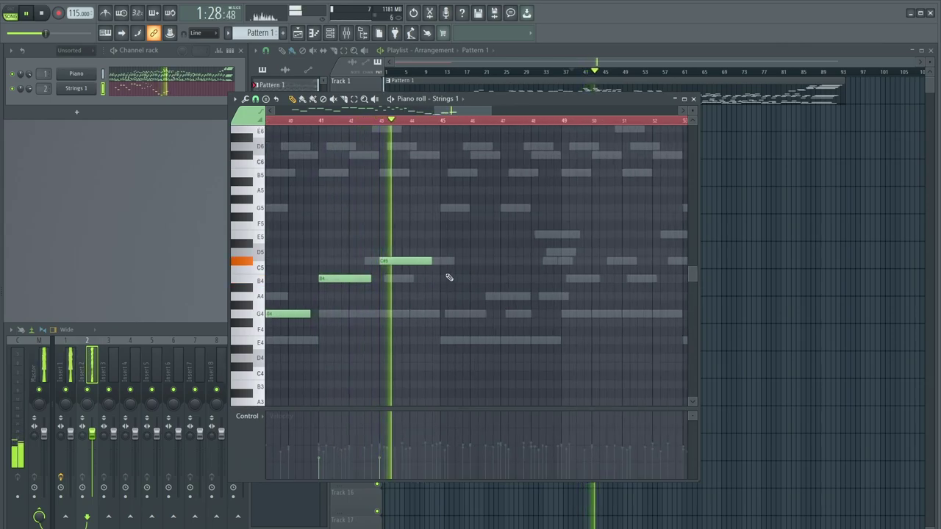
pyautogui.scroll(1, 451, 277)
pyautogui.scroll(-1, 427, 250)
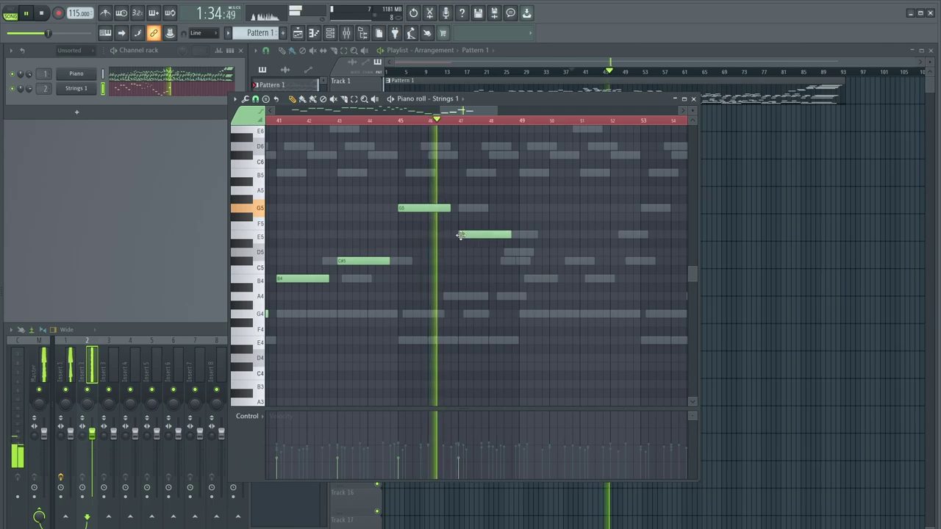
# - Add a B4 at bar 49 and a C#5 at bar 51, each about one and three-quarter bars long
pyautogui.scroll(-1, 473, 252)
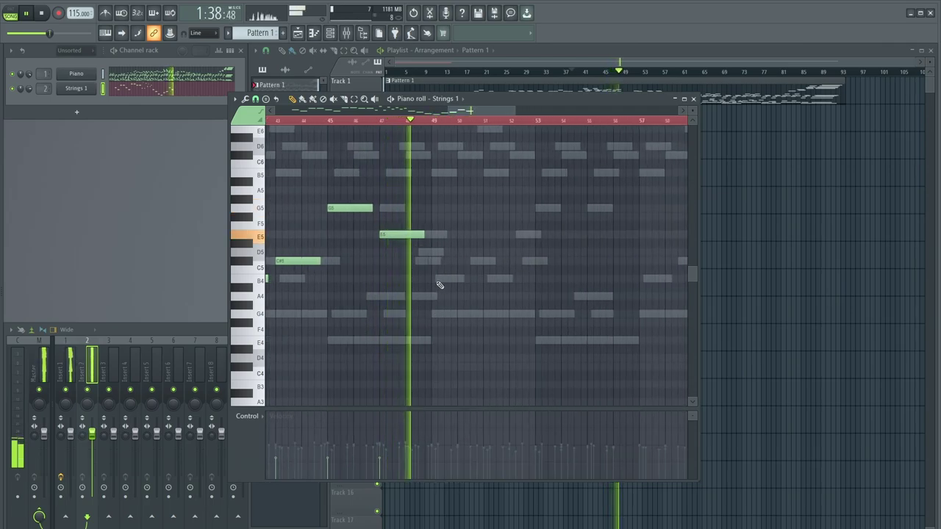
pyautogui.click(437, 282)
pyautogui.scroll(-5, 488, 287)
pyautogui.scroll(2, 488, 288)
pyautogui.scroll(-1, 486, 291)
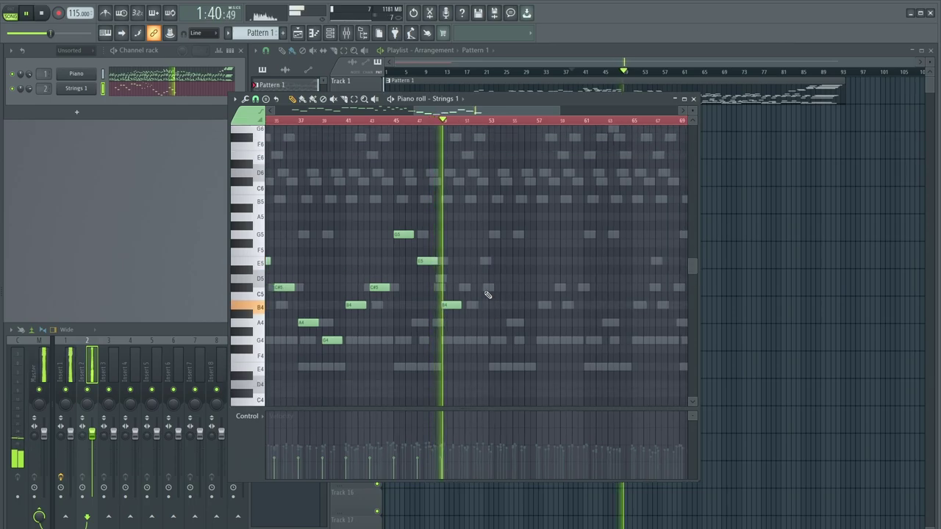
pyautogui.scroll(5, 488, 294)
pyautogui.scroll(-2, 452, 292)
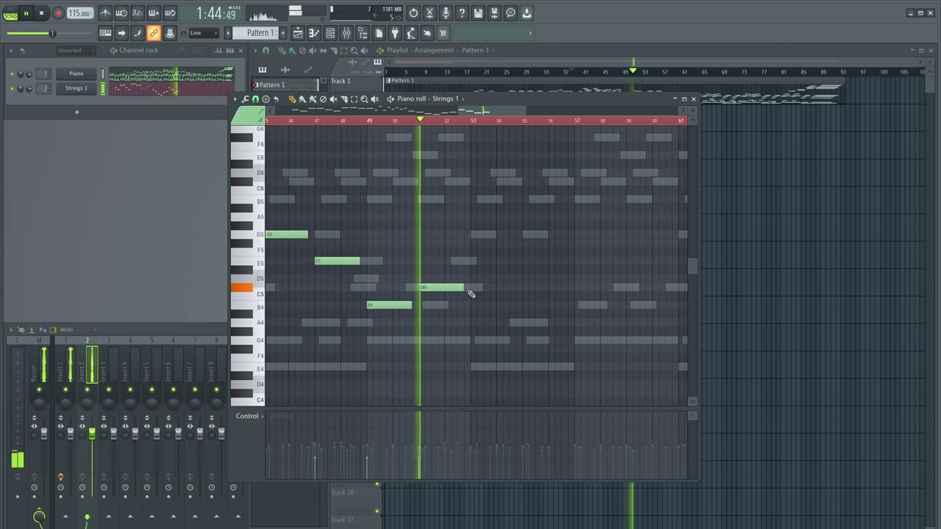
# - Add an E5 at bar 53 and an A4 at bar 55, each about one and three-quarter bars long
pyautogui.scroll(-4, 464, 290)
pyautogui.scroll(5, 527, 292)
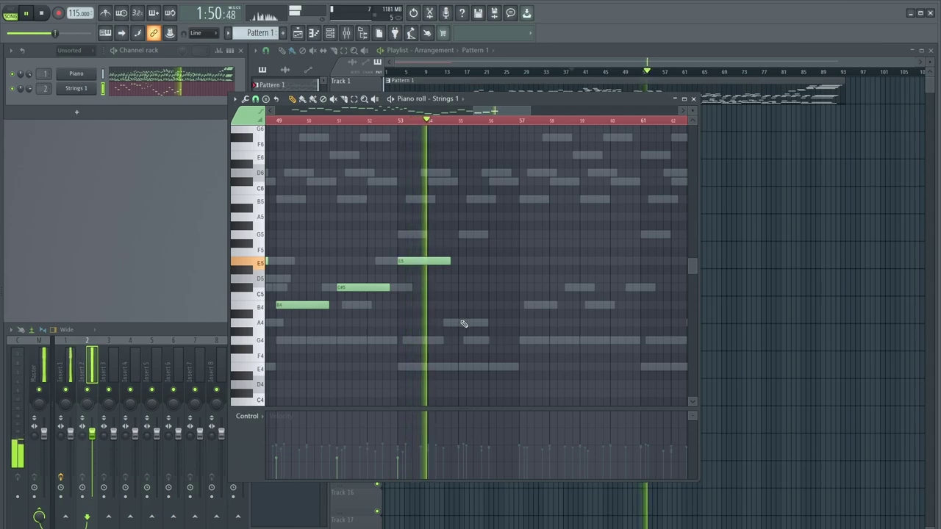
pyautogui.scroll(-5, 443, 311)
pyautogui.scroll(6, 495, 330)
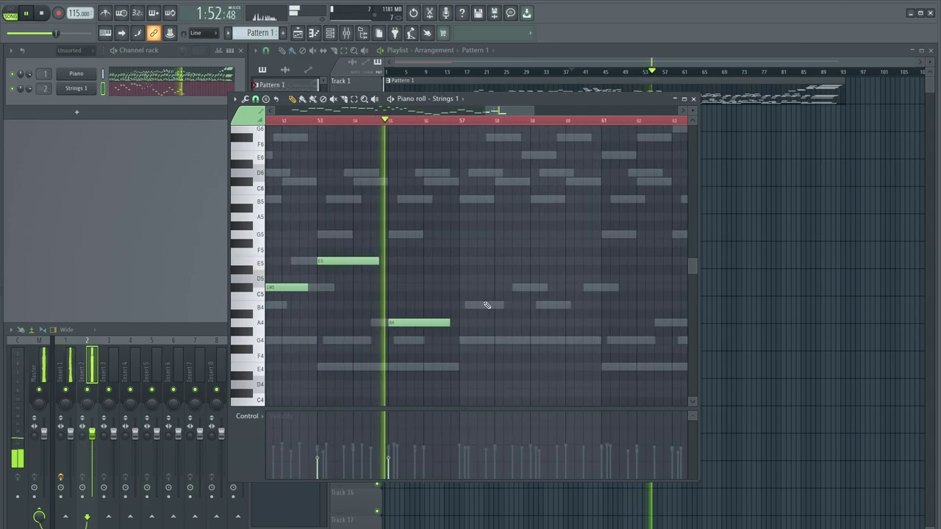
# - Add two B4 notes at bars 57 and 59, each about one and three-quarter bars long
pyautogui.scroll(-6, 518, 304)
pyautogui.scroll(4, 539, 305)
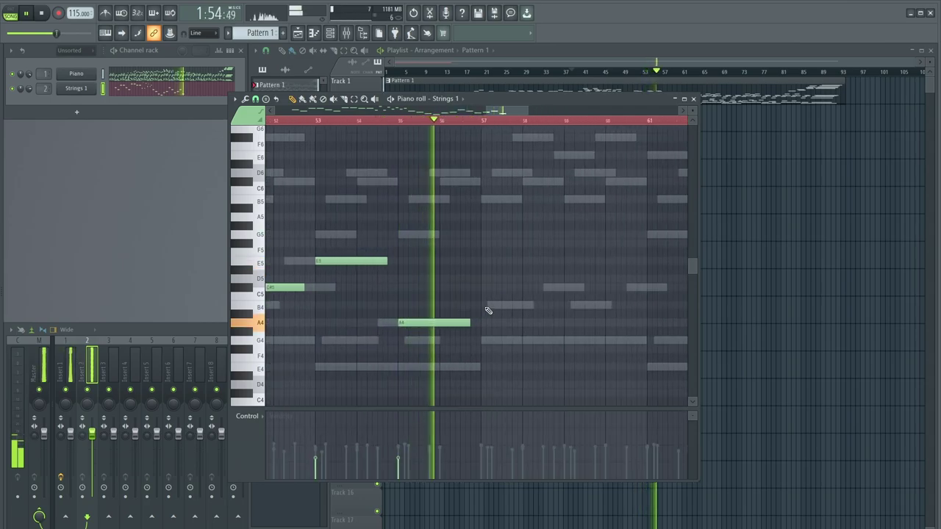
pyautogui.scroll(-10, 488, 310)
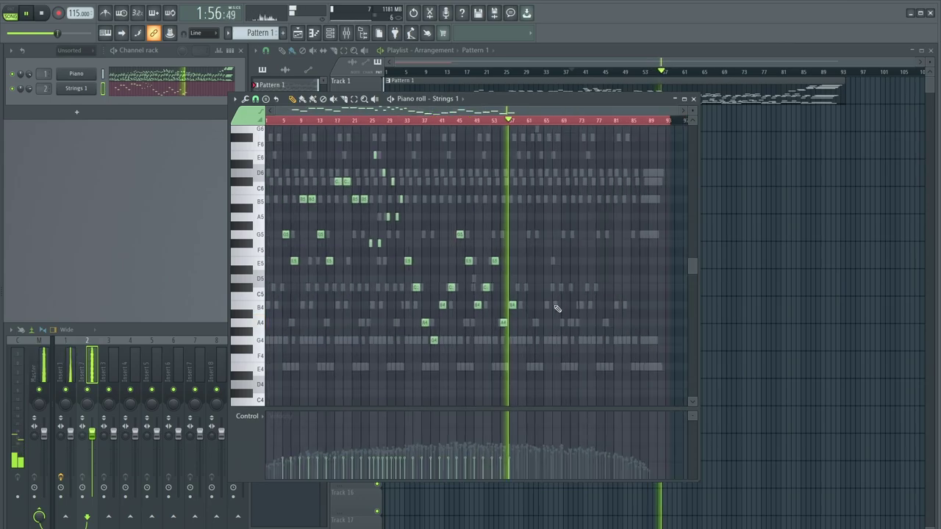
pyautogui.scroll(10, 557, 307)
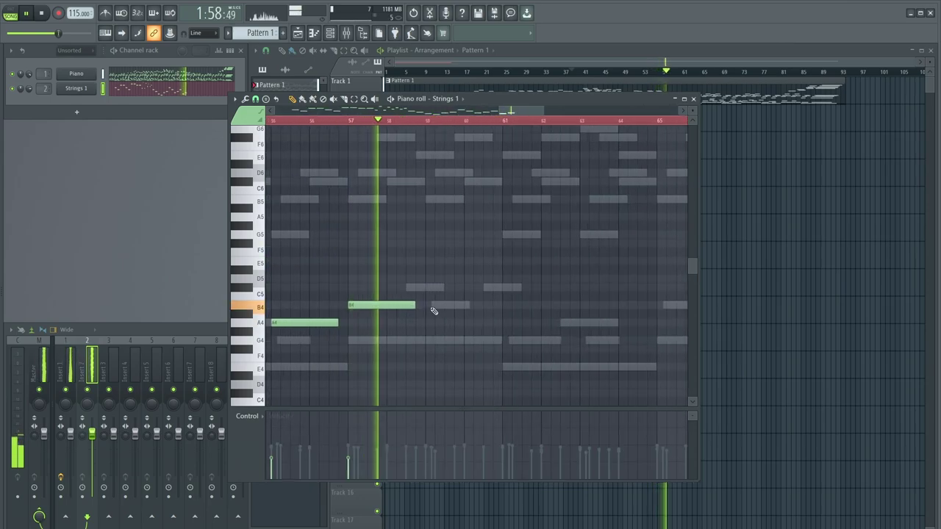
pyautogui.scroll(-3, 539, 311)
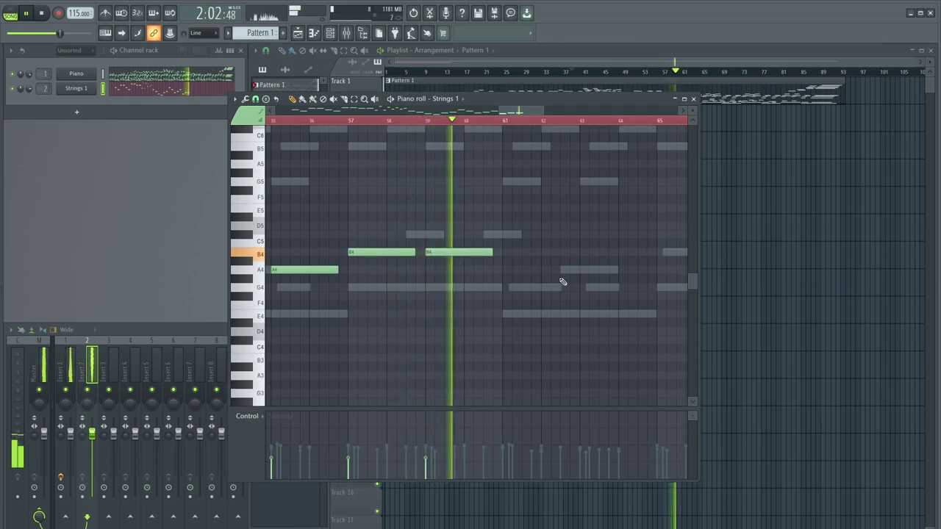
pyautogui.scroll(-2, 562, 281)
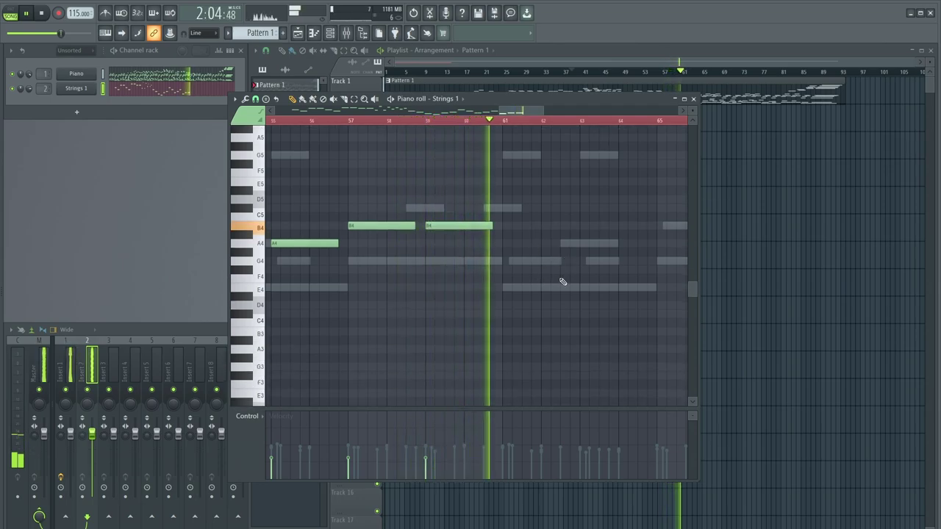
# - Add two G4 notes at bars 61 and 63, each about one and three-quarter bars long
pyautogui.click(514, 261)
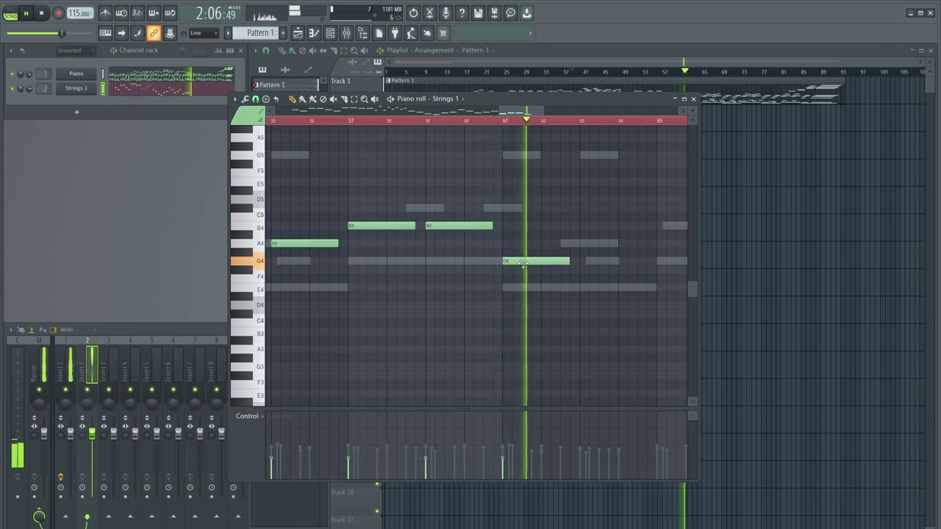
pyautogui.scroll(-3, 537, 266)
pyautogui.scroll(3, 546, 269)
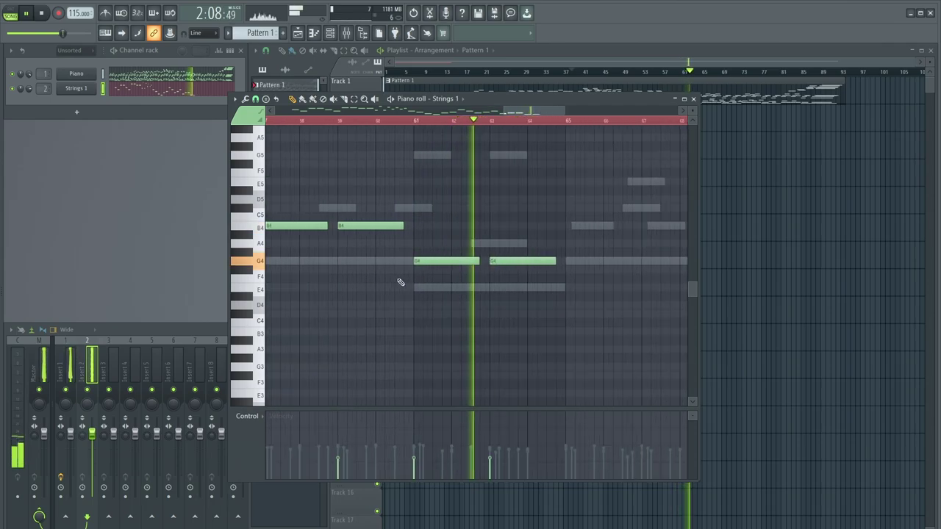
# - Add a B4 at bar 65 and a C#5 at bar 67, each about one and three-quarter bars long
pyautogui.scroll(-2, 541, 275)
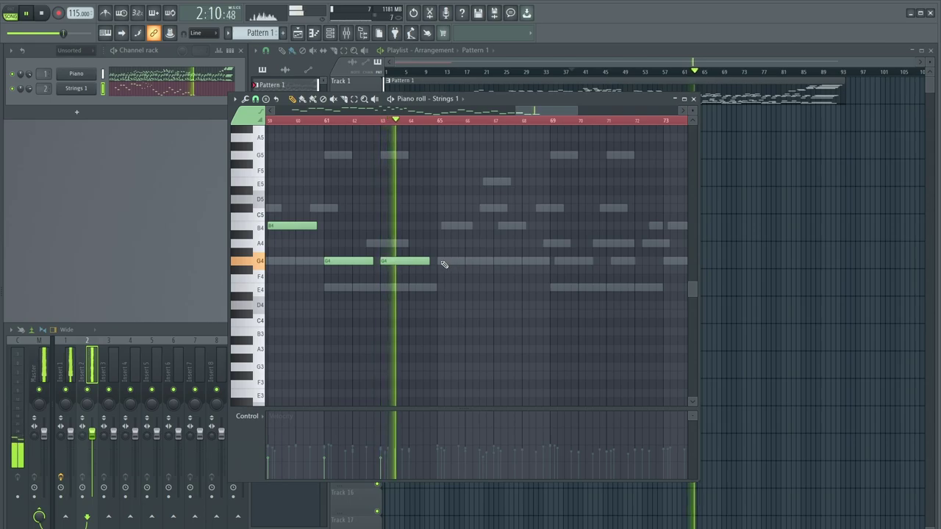
pyautogui.click(439, 225)
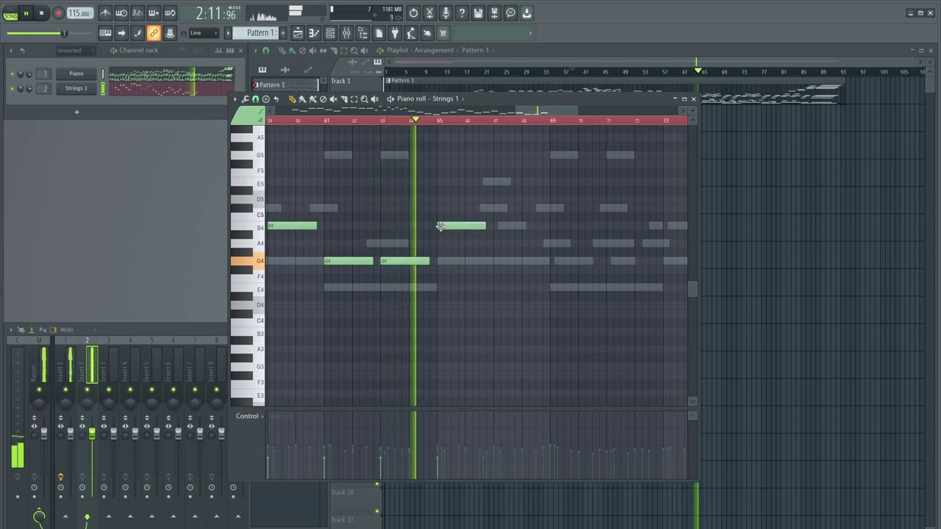
pyautogui.click(501, 211)
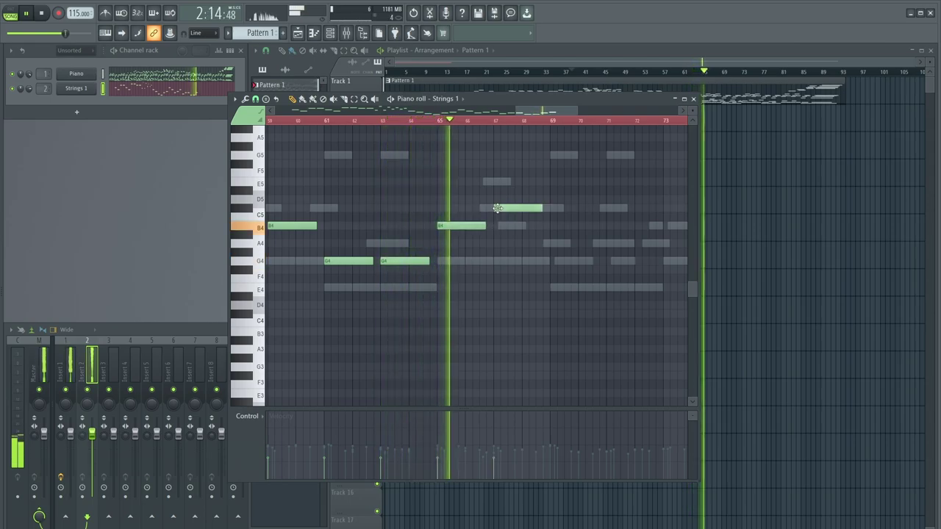
pyautogui.scroll(3, 534, 252)
pyautogui.scroll(-5, 588, 257)
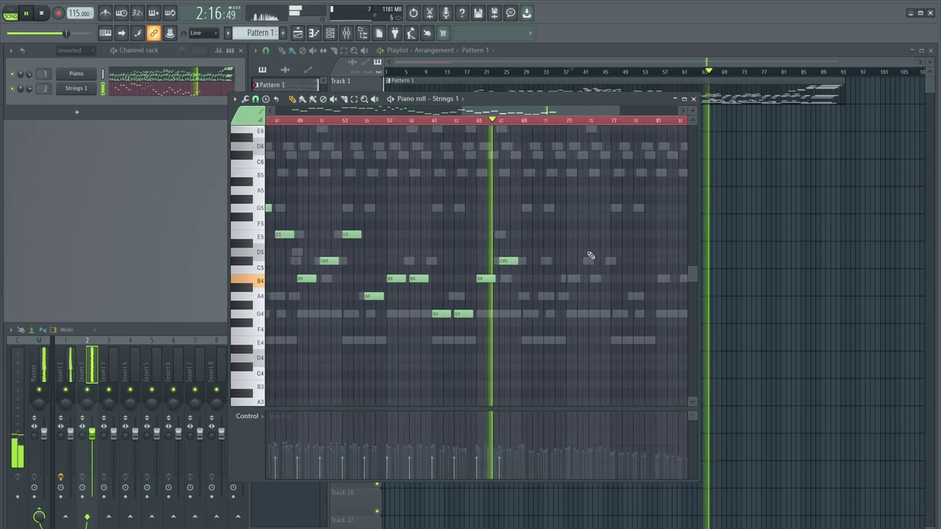
pyautogui.scroll(3, 598, 265)
pyautogui.scroll(5, 572, 312)
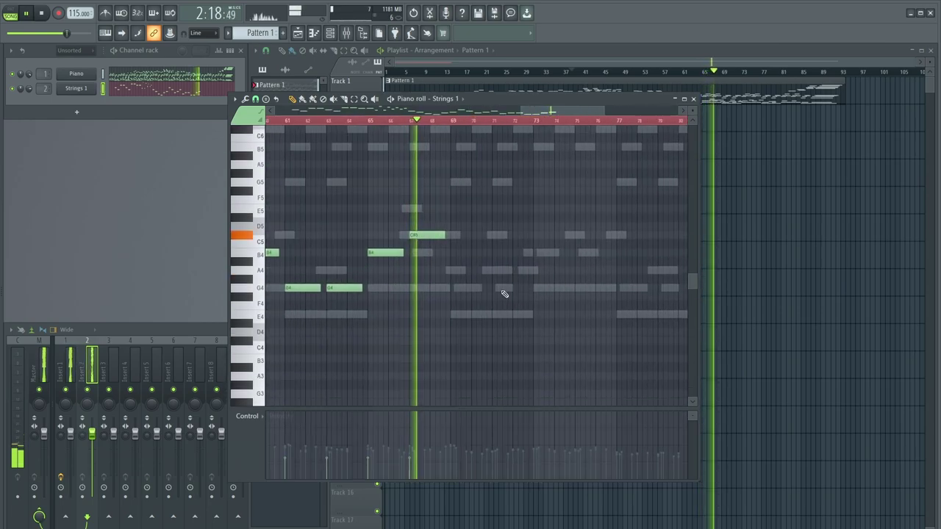
pyautogui.click(445, 315)
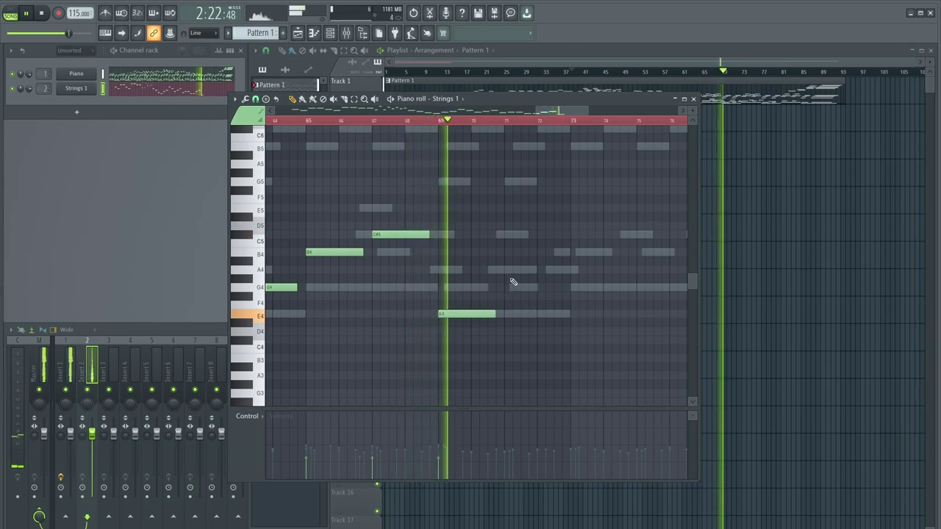
pyautogui.rightClick(470, 315)
# - Add two A4 notes at bars 69 and 71, each about one and three-quarter bars long
pyautogui.click(507, 270)
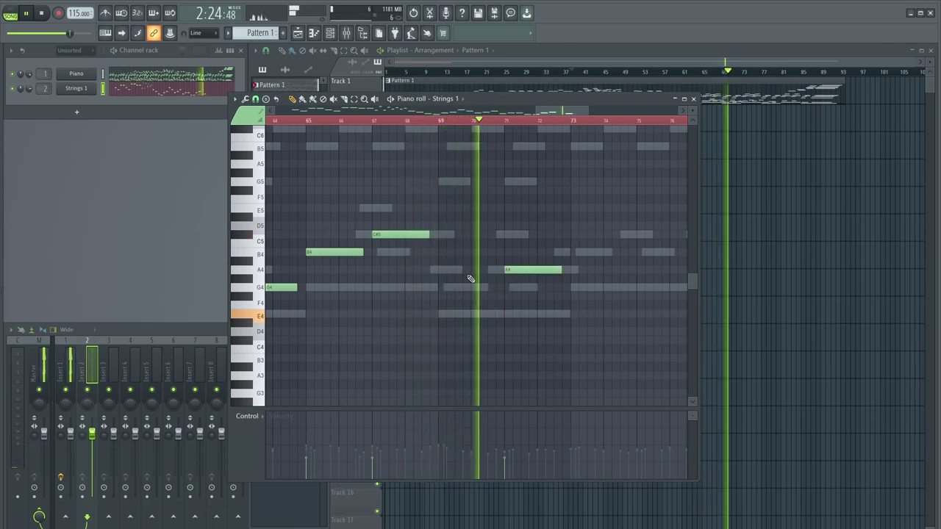
pyautogui.click(439, 270)
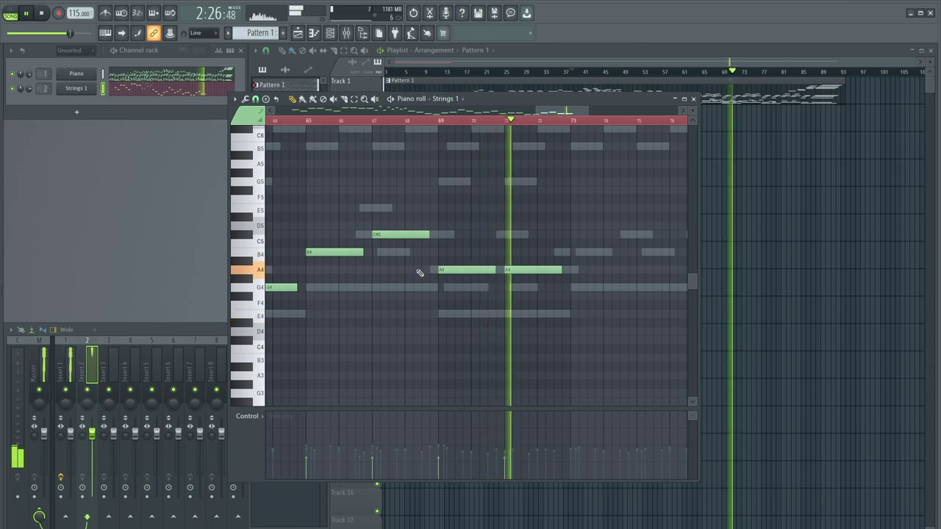
# - Add a B4 at bar 73 and a C#5 at bar 75, each about one and three-quarter bars long
pyautogui.scroll(-4, 468, 270)
pyautogui.scroll(2, 459, 272)
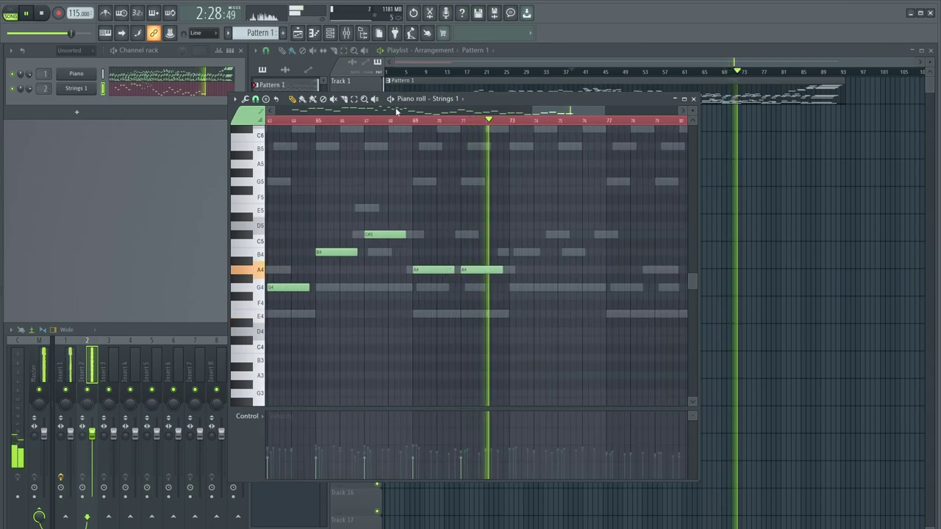
pyautogui.scroll(2, 584, 279)
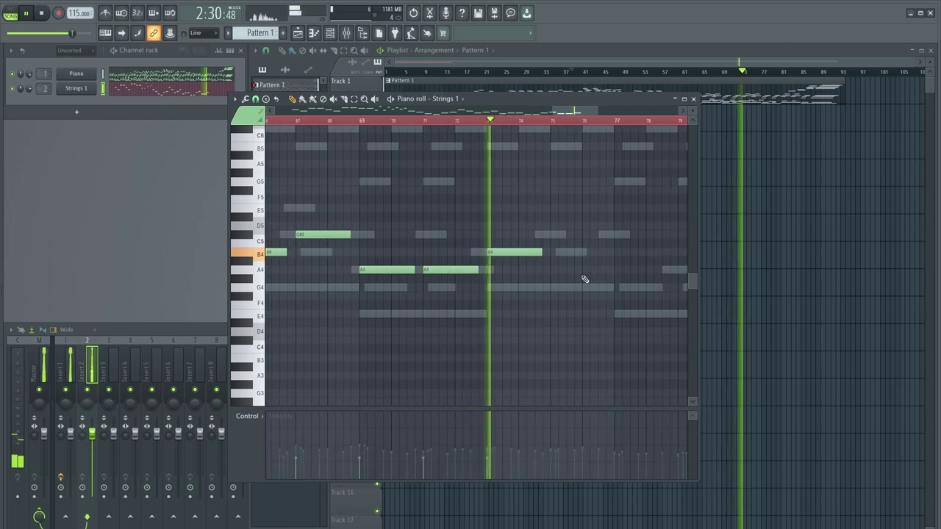
pyautogui.click(552, 254)
pyautogui.scroll(-1, 426, 244)
pyautogui.scroll(2, 427, 245)
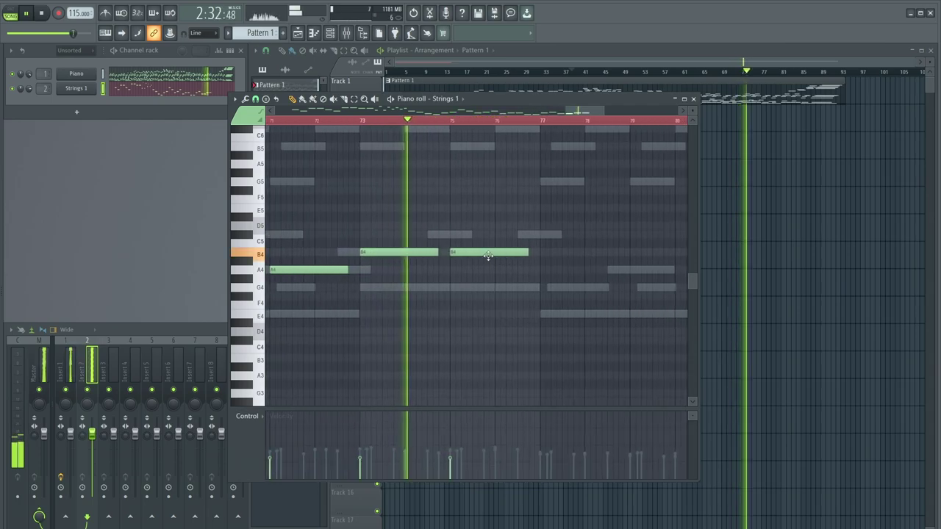
pyautogui.scroll(-2, 457, 235)
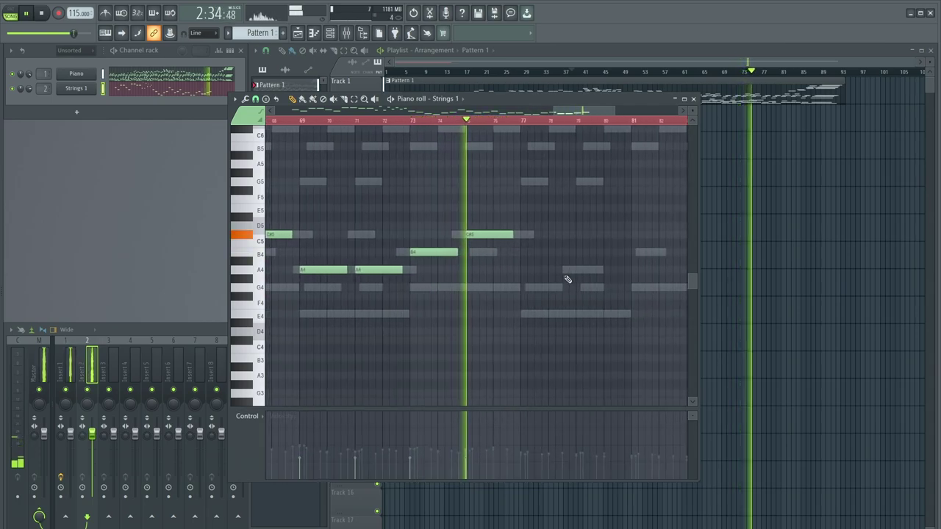
# - Build an ascending line with a G4 at bar 77, an A4 at bar 79 and a B4 at bar 81, each about one and three-quarter bars long
pyautogui.scroll(2, 567, 291)
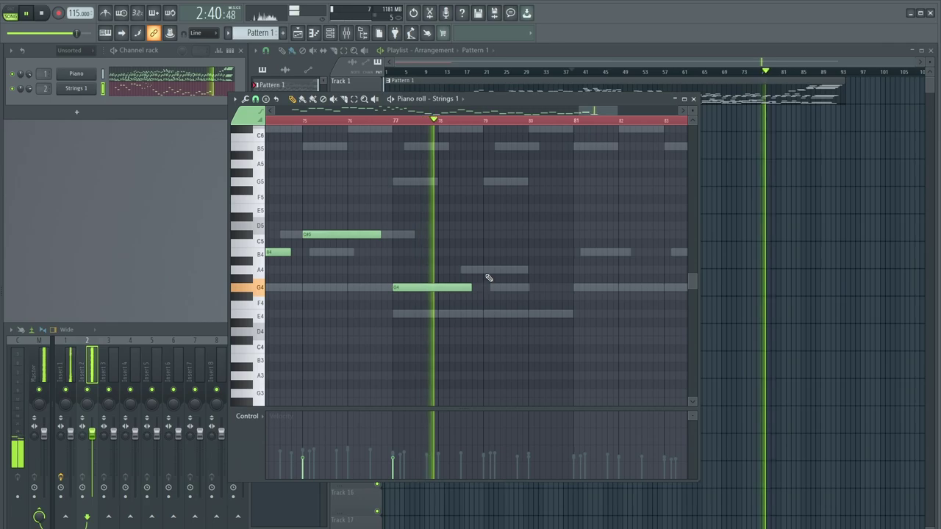
pyautogui.scroll(-5, 434, 280)
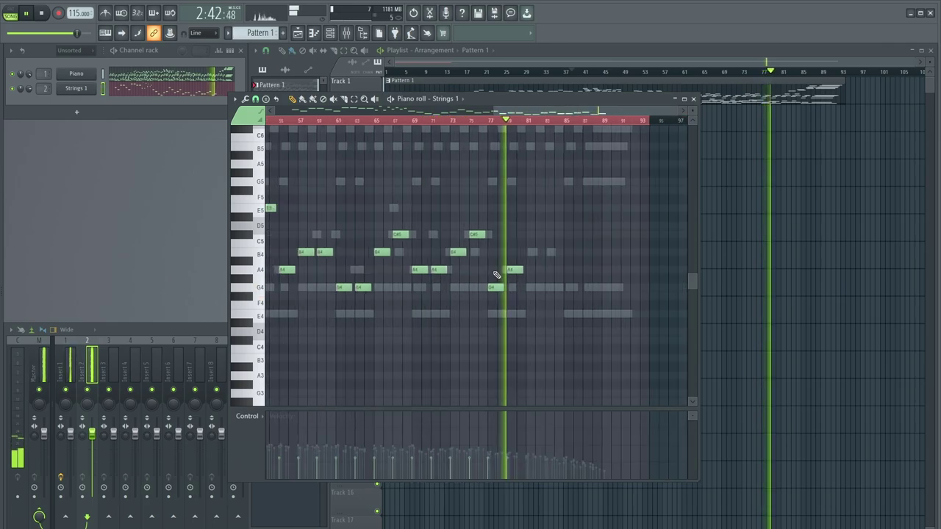
pyautogui.scroll(3, 610, 275)
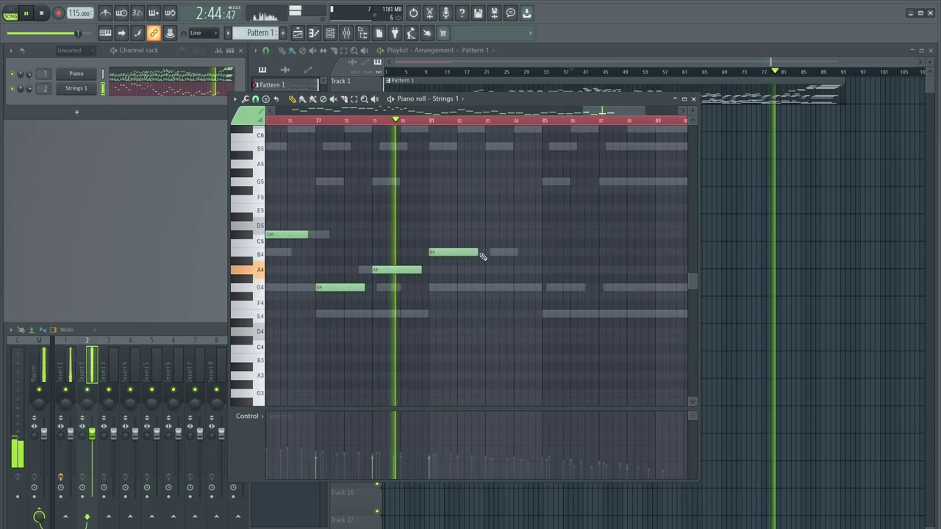
# - Add a B4 at bar 83, a C#5 at bar 85 and a sustained C#5 about four bars long at bar 87
pyautogui.click(488, 253)
pyautogui.scroll(-1, 518, 256)
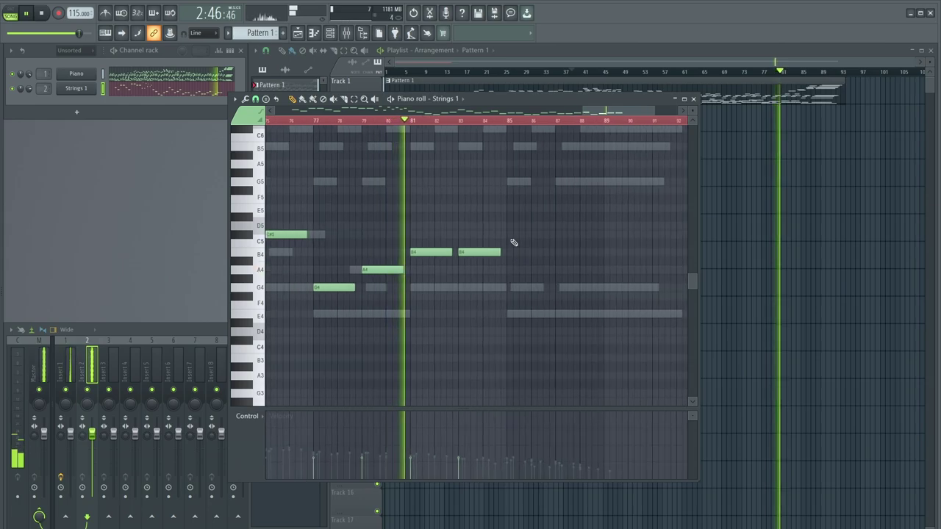
pyautogui.scroll(-2, 522, 257)
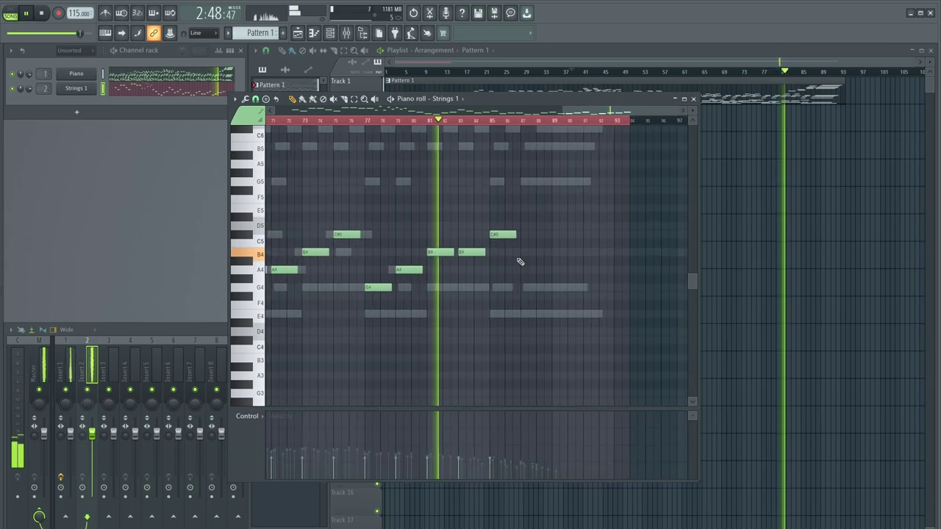
pyautogui.scroll(1, 552, 243)
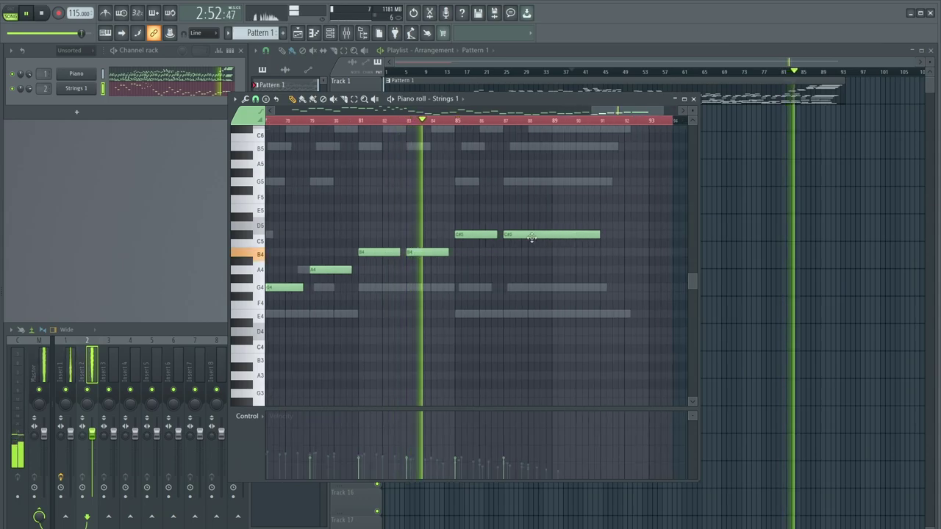
# - Shorten the final C#5 at bar 87 to about two and a quarter bars
pyautogui.scroll(-10, 584, 260)
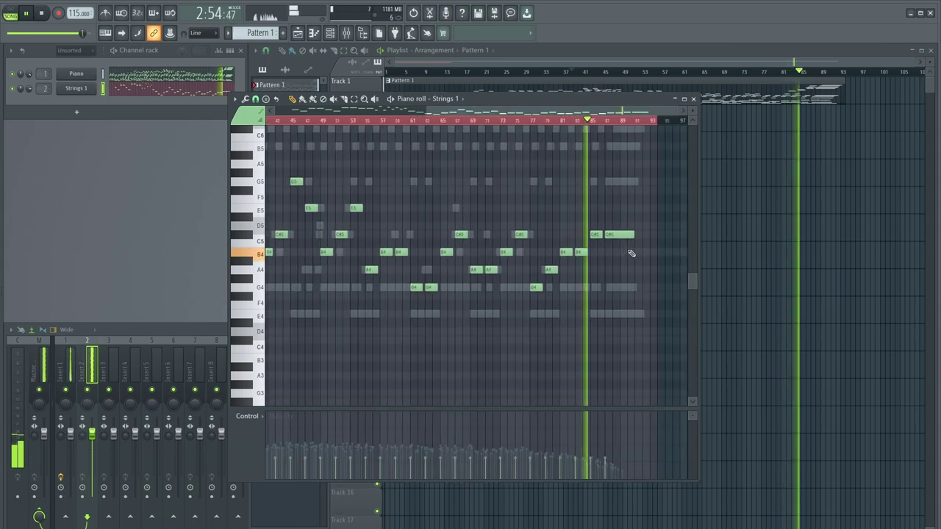
pyautogui.scroll(5, 657, 239)
pyautogui.scroll(-5, 661, 220)
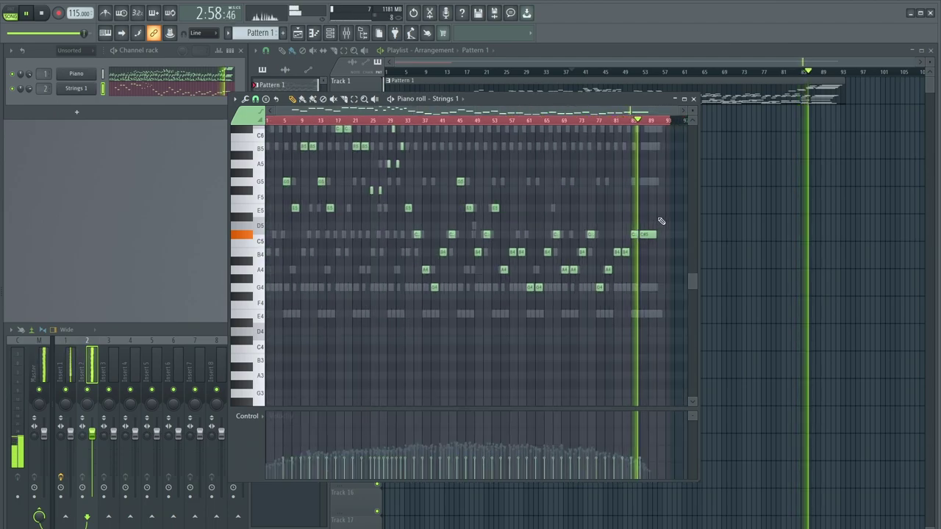
pyautogui.scroll(3, 509, 228)
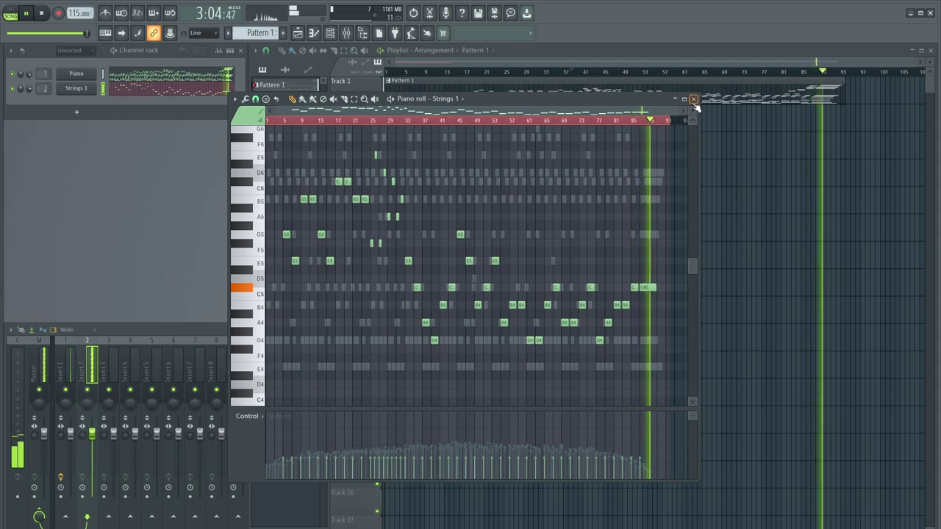
pyautogui.scroll(5, 640, 279)
pyautogui.moveTo(657, 287); pyautogui.dragTo(605, 289)
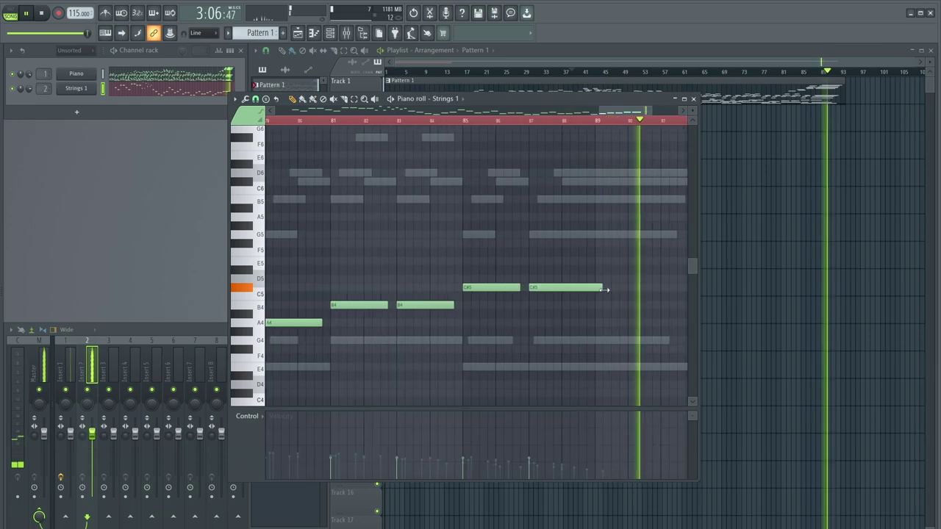
pyautogui.scroll(-8, 599, 294)
# - Close the Strings 1 piano roll and restart the song playback from the beginning
pyautogui.hotkey('ctrl', 'a')
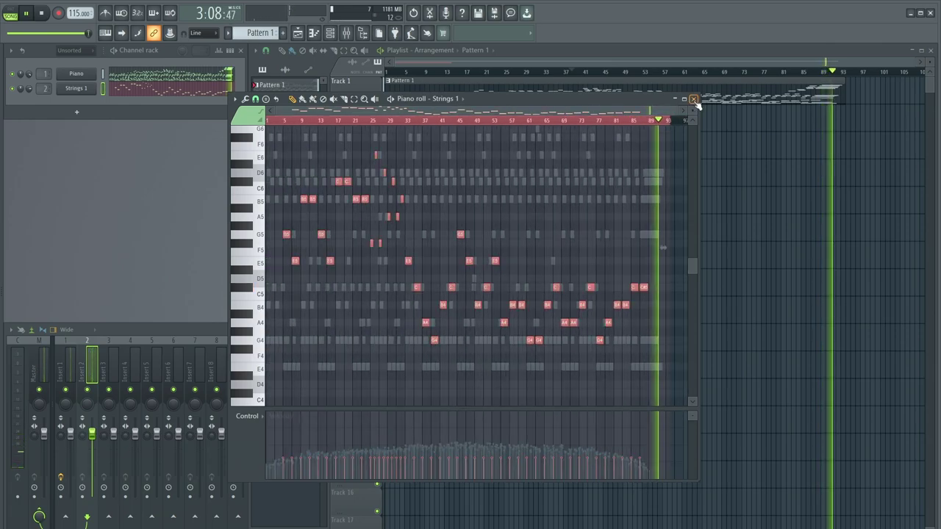
pyautogui.click(693, 99)
pyautogui.click(42, 13)
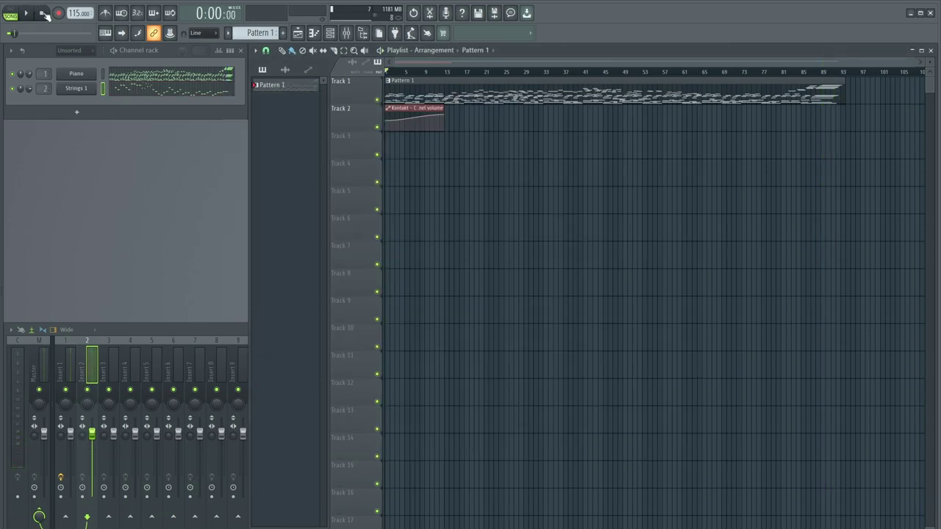
pyautogui.press('space')
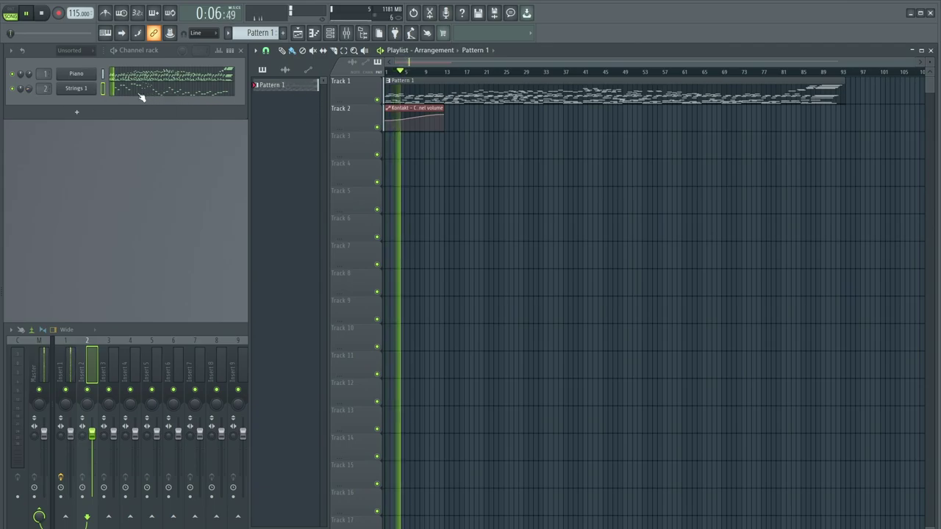
# - Create an automation clip for the Strings 1 channel volume across the whole arrangement
pyautogui.rightClick(30, 93)
pyautogui.click(70, 162)
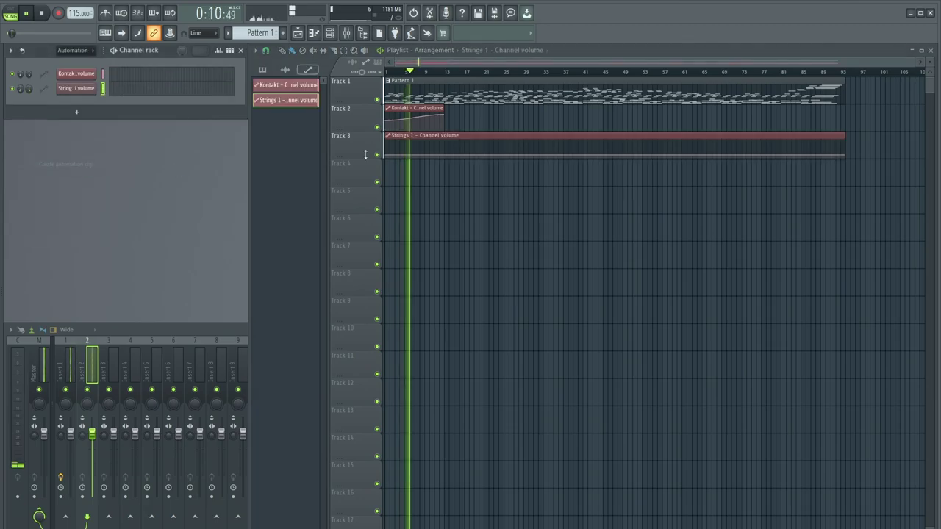
pyautogui.scroll(2, 384, 177)
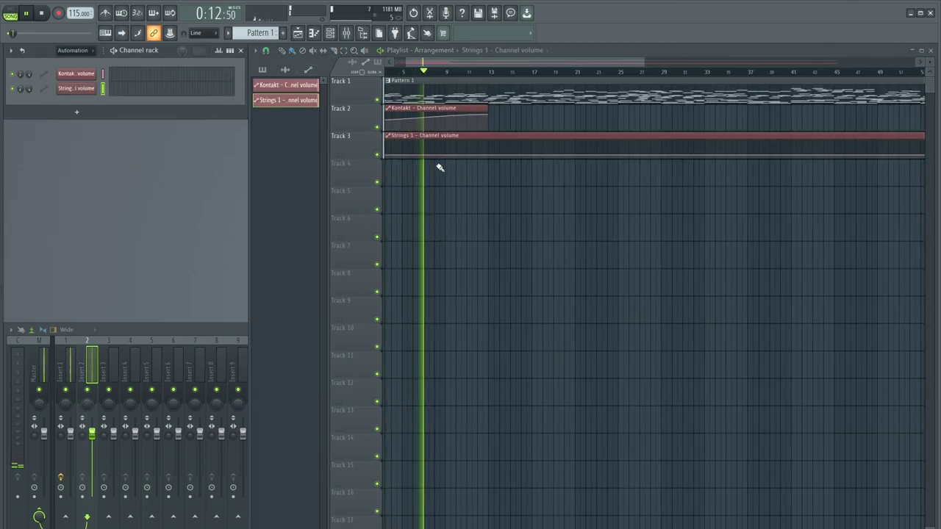
# - Add a low volume point at bar 9 and a raised one at bar 13 in the Strings 1 automation
pyautogui.rightClick(447, 155)
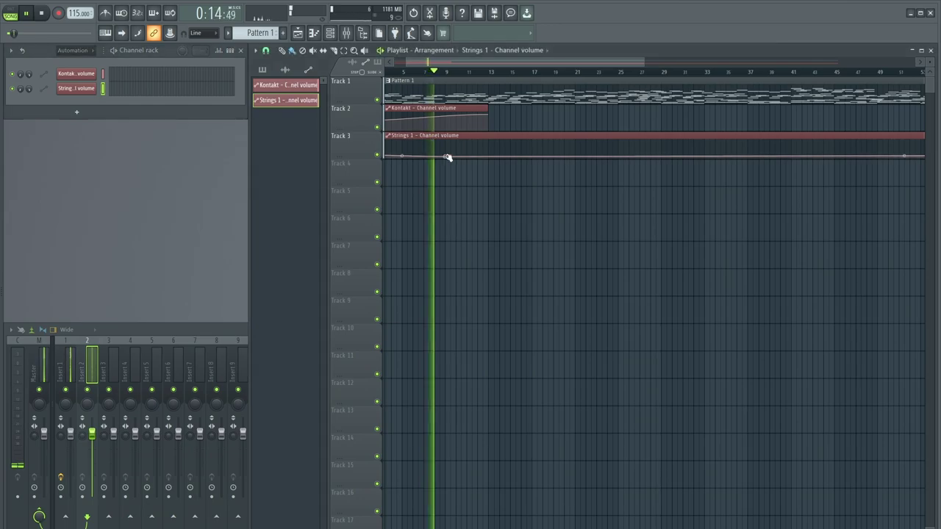
pyautogui.click(487, 150)
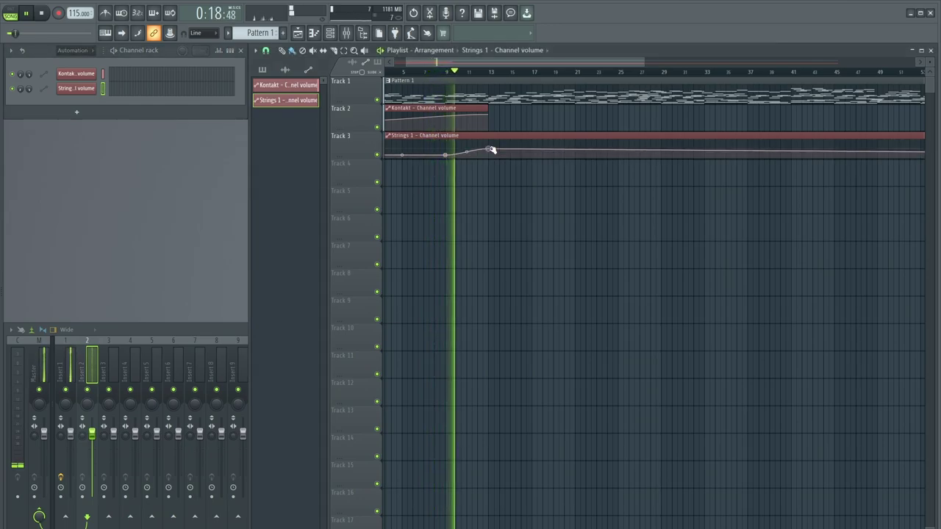
pyautogui.scroll(-2, 480, 156)
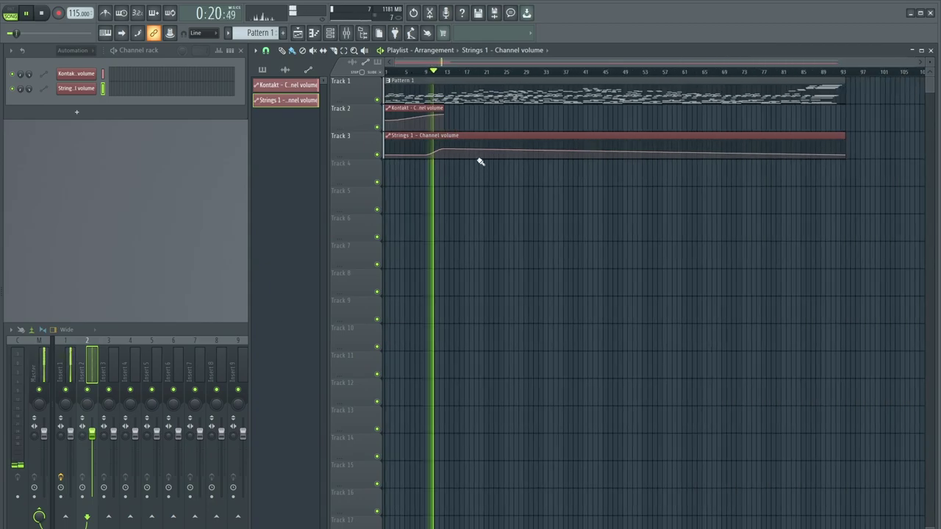
# - Show all channels in the rack and check the Violin Solo articulation controls in the Strings 1 Kontakt instrument
pyautogui.scroll(-2, 471, 159)
pyautogui.click(77, 50)
pyautogui.click(92, 62)
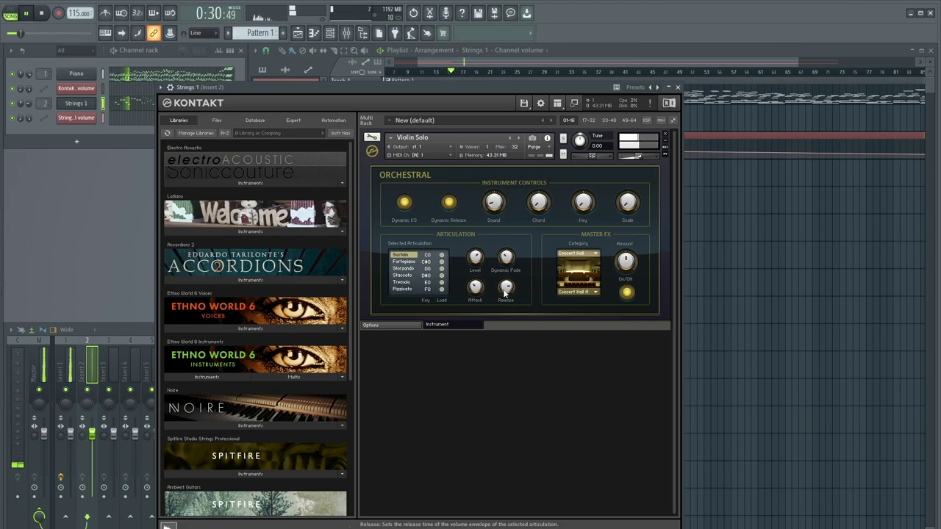
pyautogui.click(678, 87)
# - Dip the Strings 1 volume automation with a lower point at bar 21 and raise it again at bar 27
pyautogui.scroll(3, 514, 157)
pyautogui.scroll(-1, 518, 159)
pyautogui.scroll(1, 507, 155)
pyautogui.rightClick(489, 147)
pyautogui.moveTo(490, 146); pyautogui.dragTo(490, 153)
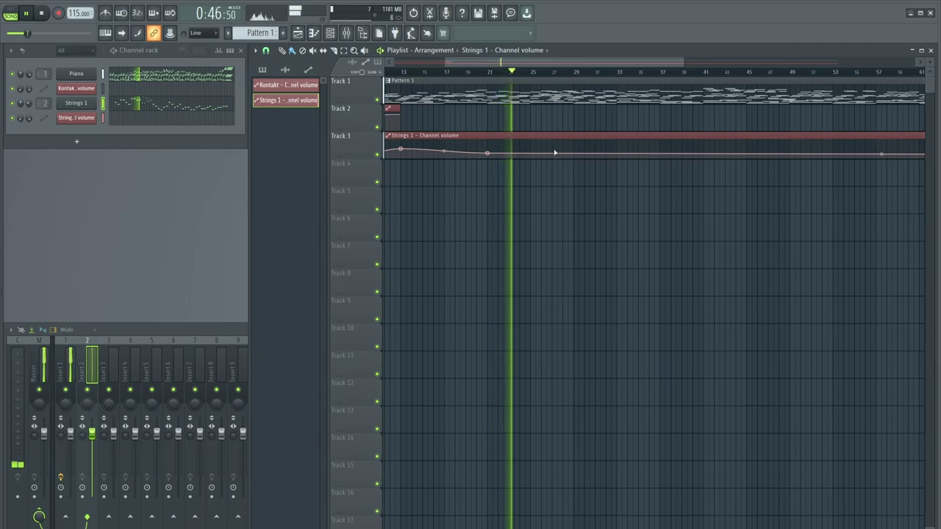
pyautogui.rightClick(555, 150)
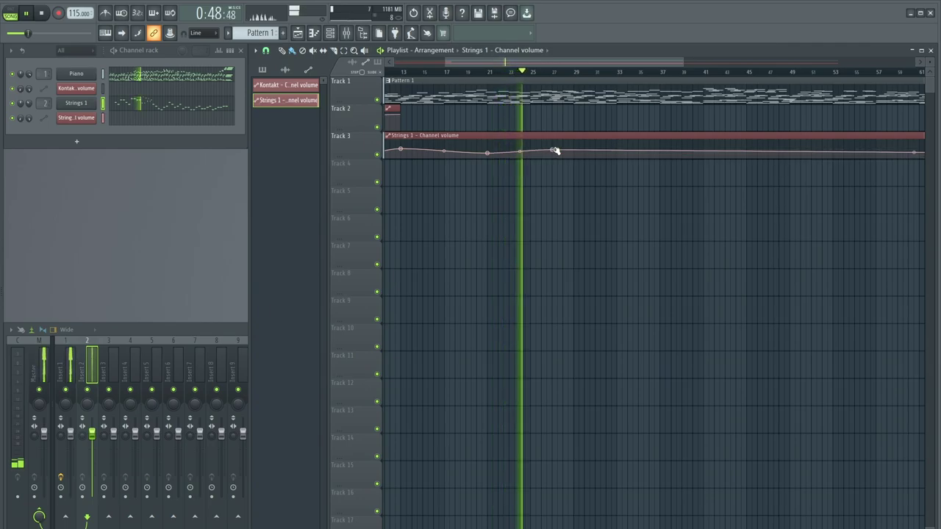
# - Lower the Strings 1 volume automation at bar 37 and fade it out from a point near bar 85 to the clip's end
pyautogui.scroll(-1, 566, 157)
pyautogui.scroll(-2, 570, 161)
pyautogui.scroll(1, 552, 161)
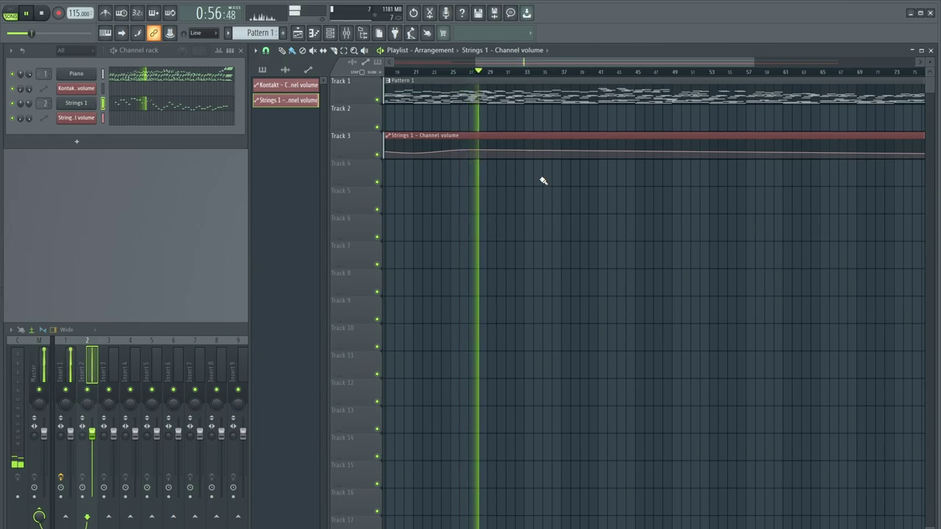
pyautogui.moveTo(531, 152)
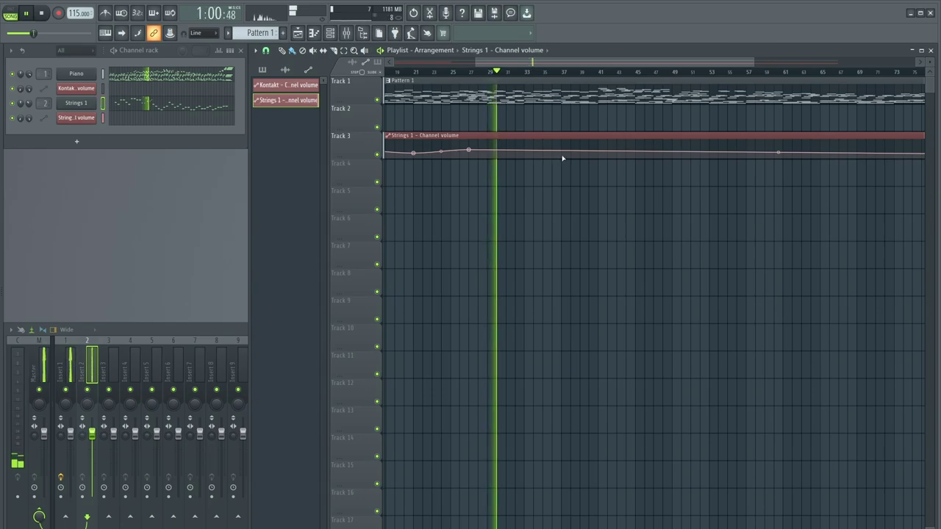
pyautogui.rightClick(561, 156)
pyautogui.scroll(-2, 561, 160)
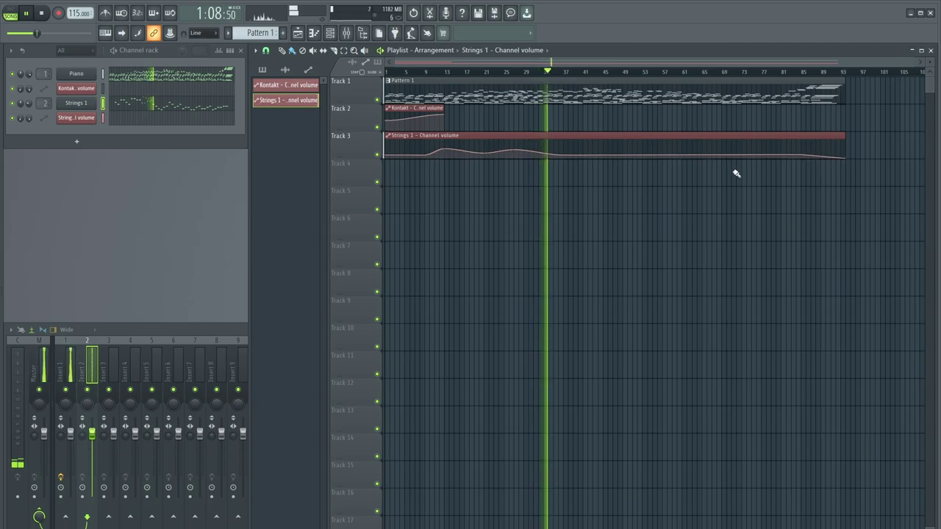
pyautogui.click(578, 102)
pyautogui.click(669, 206)
pyautogui.rightClick(677, 212)
pyautogui.click(628, 207)
pyautogui.rightClick(638, 205)
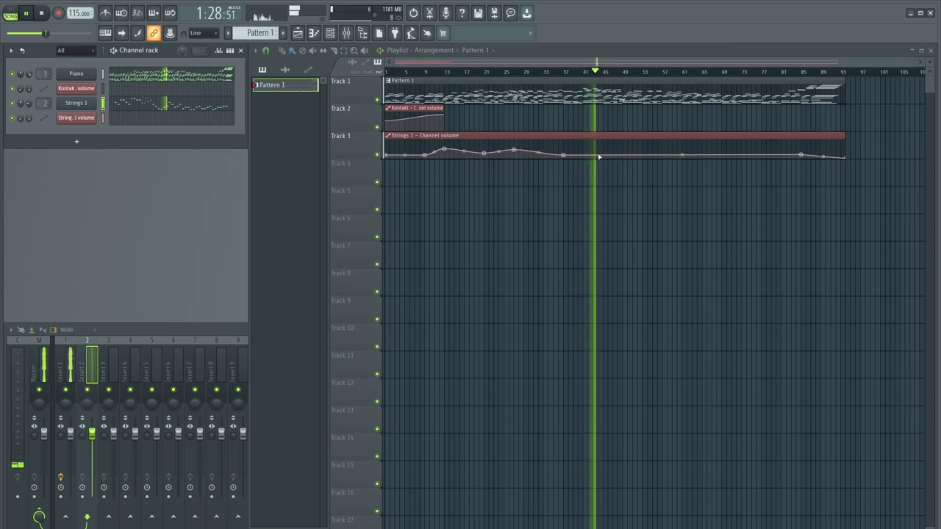
# - Shape a small swell in the Strings 1 volume automation with a low point at bar 41, a peak at bar 45 and a low point at bar 49
pyautogui.scroll(2, 595, 154)
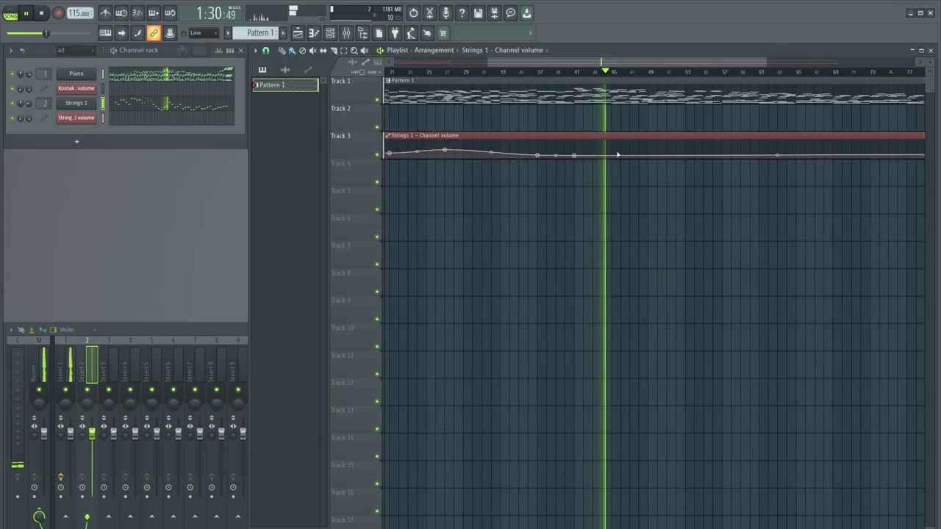
pyautogui.scroll(-2, 606, 159)
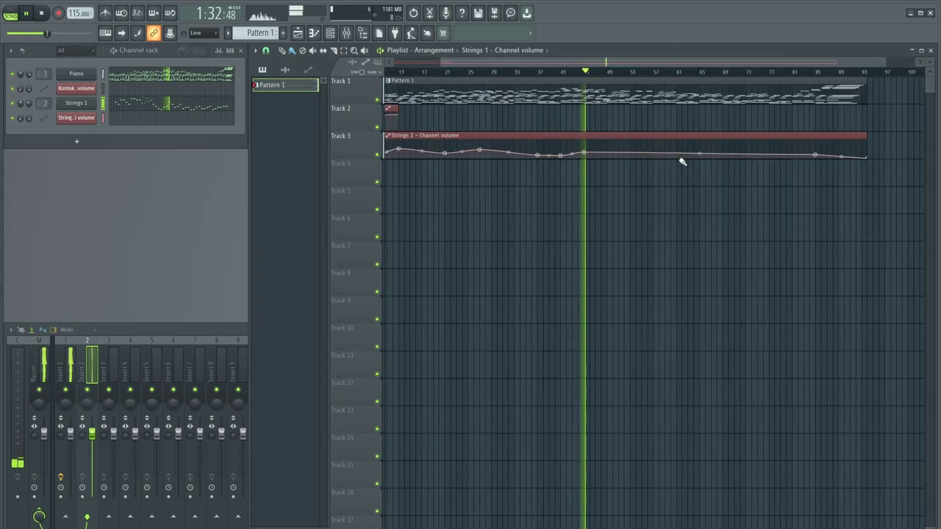
pyautogui.scroll(2, 669, 160)
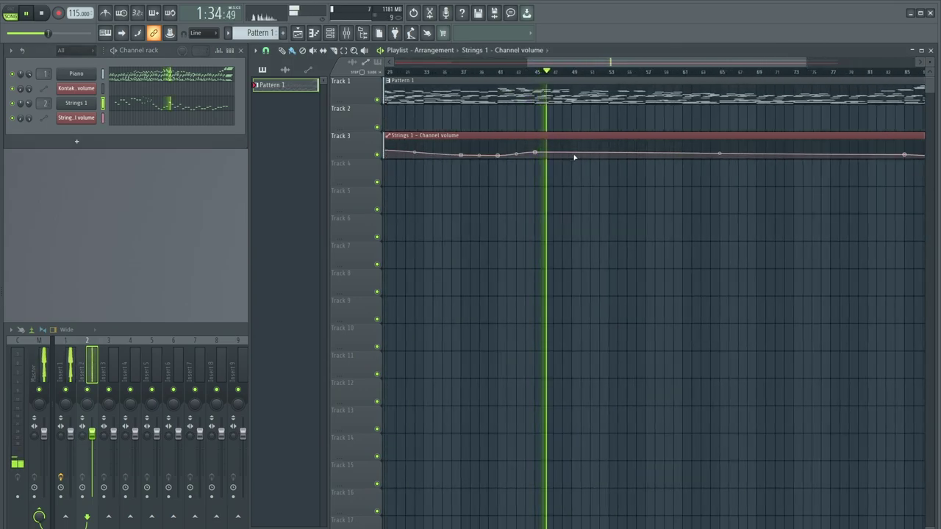
pyautogui.click(573, 155)
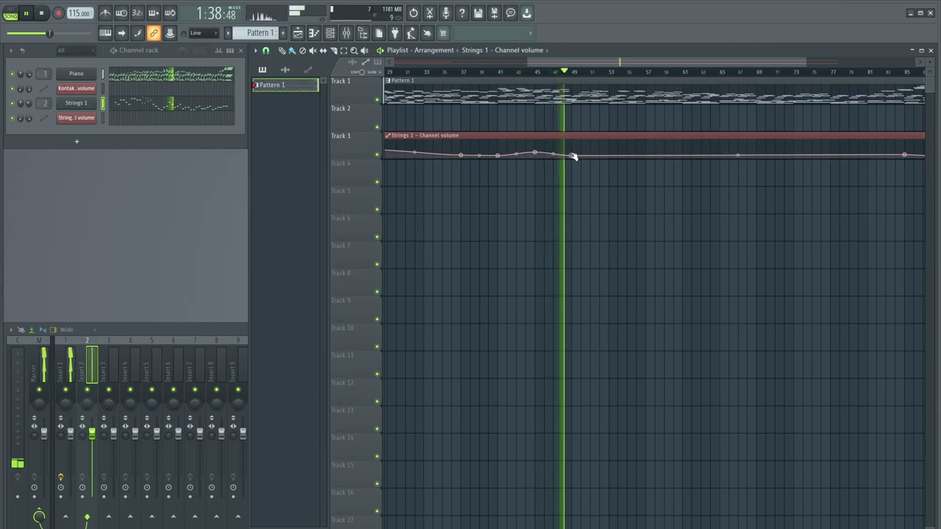
# - Shape another Strings 1 volume swell with a low point at bar 65, a peak near bar 71 and a lower point at bar 77
pyautogui.scroll(1, 604, 155)
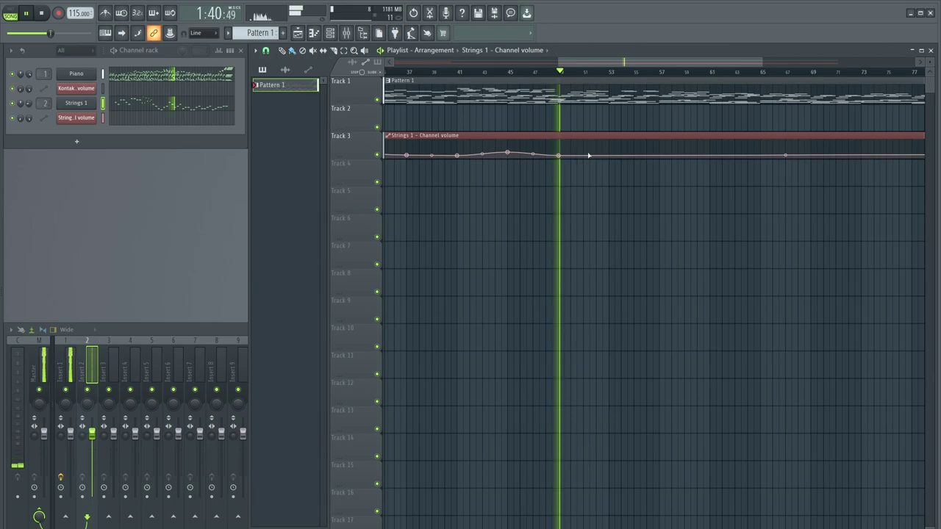
pyautogui.scroll(-3, 619, 162)
pyautogui.scroll(3, 677, 160)
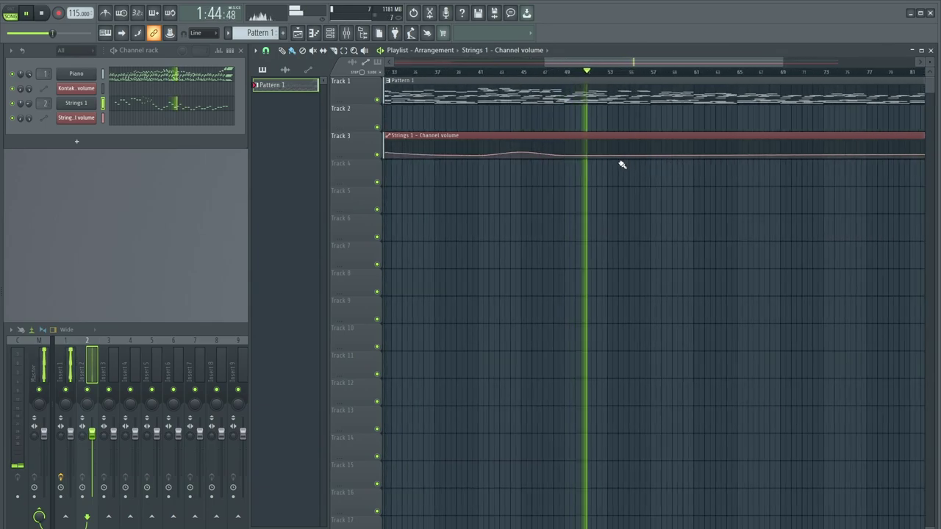
pyautogui.scroll(-3, 610, 169)
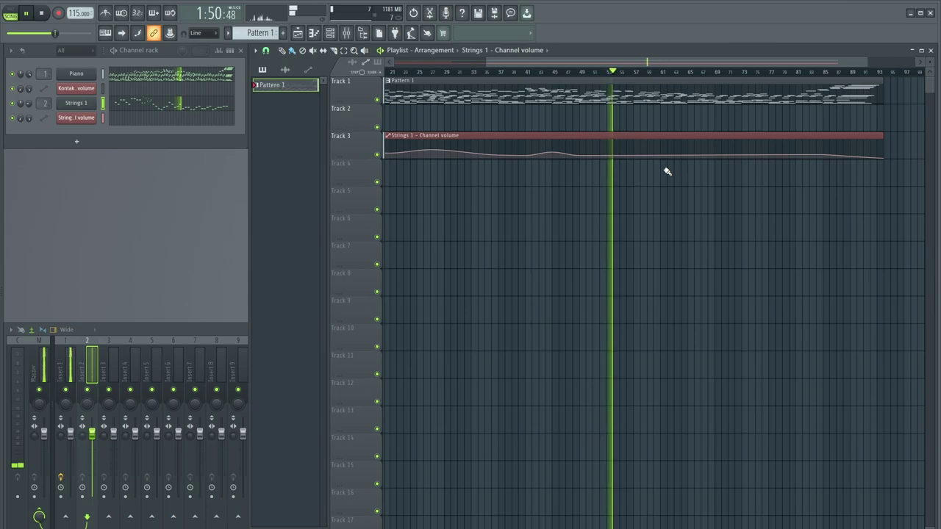
pyautogui.scroll(3, 667, 171)
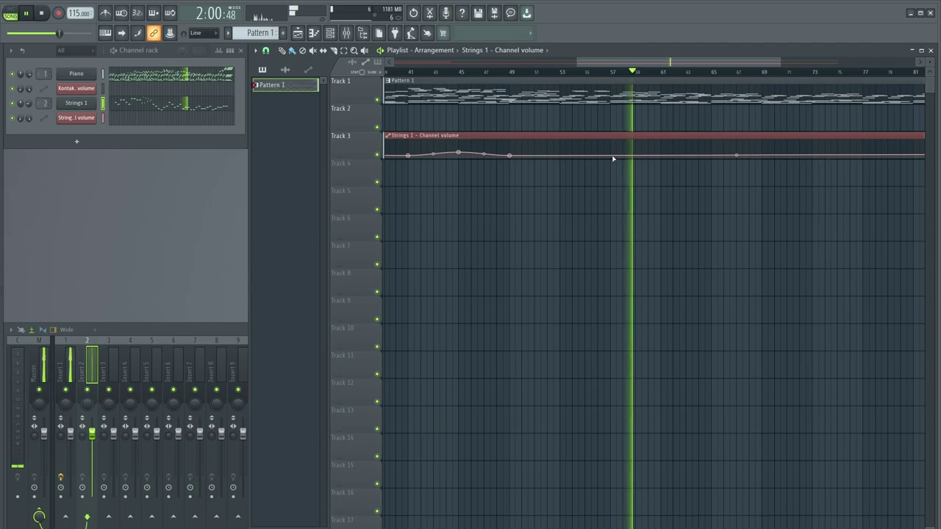
pyautogui.scroll(-3, 610, 166)
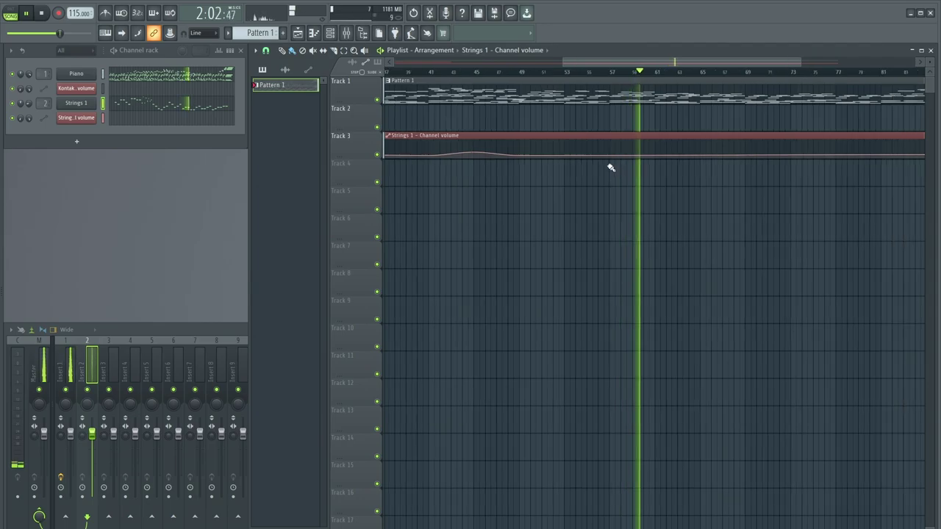
pyautogui.scroll(3, 817, 187)
pyautogui.scroll(-2, 544, 181)
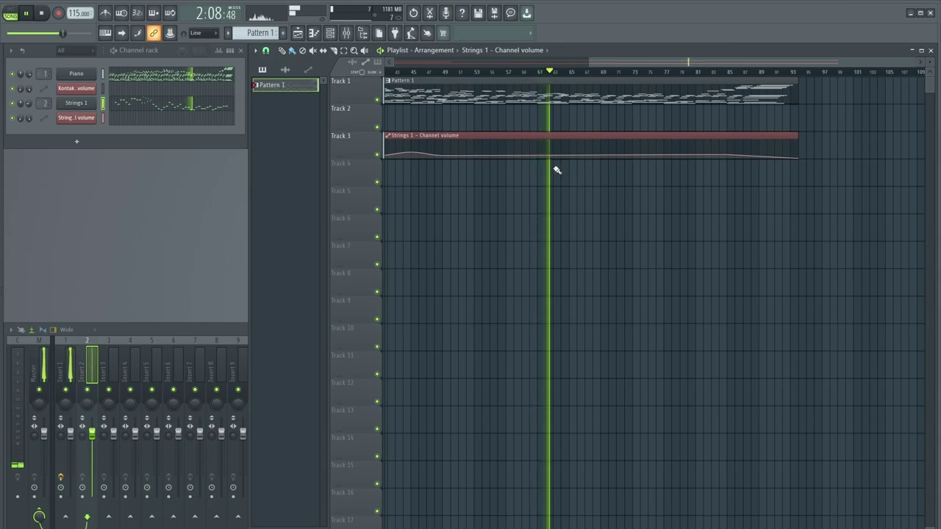
pyautogui.moveTo(571, 158)
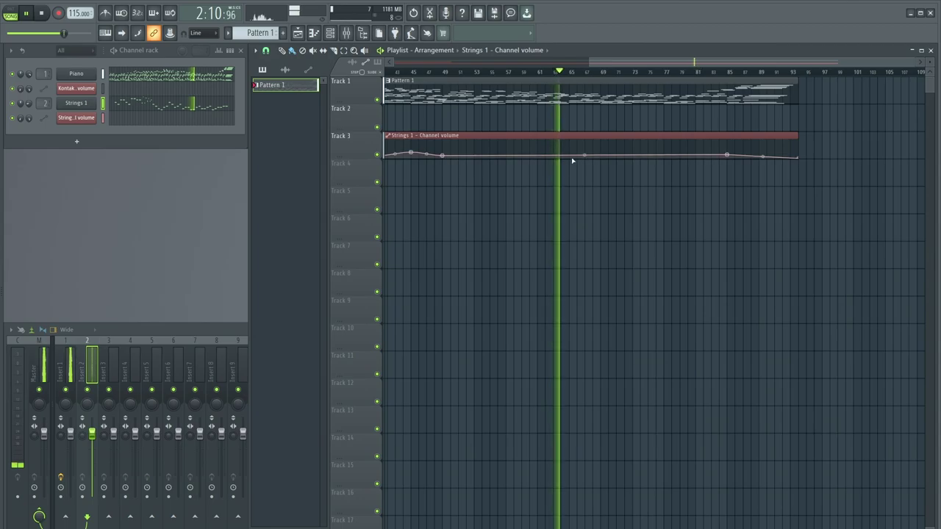
pyautogui.rightClick(616, 150)
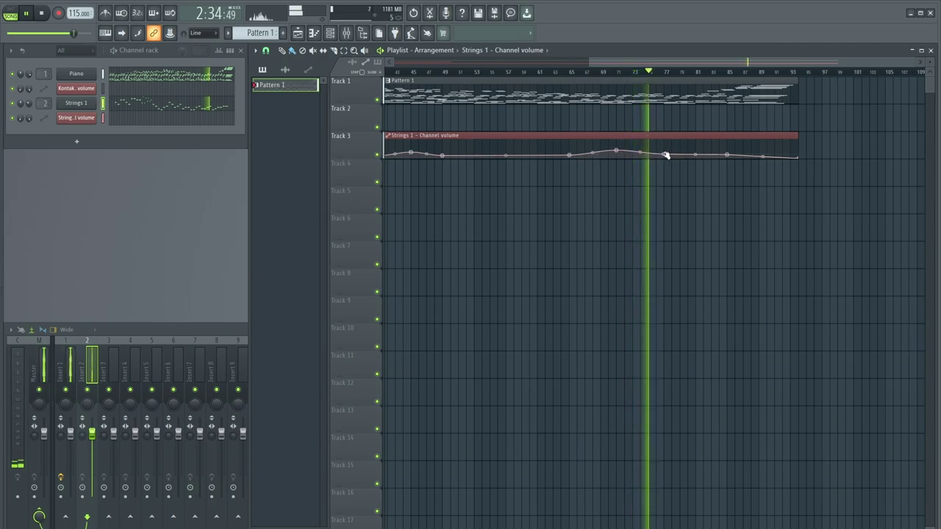
pyautogui.scroll(-2, 800, 188)
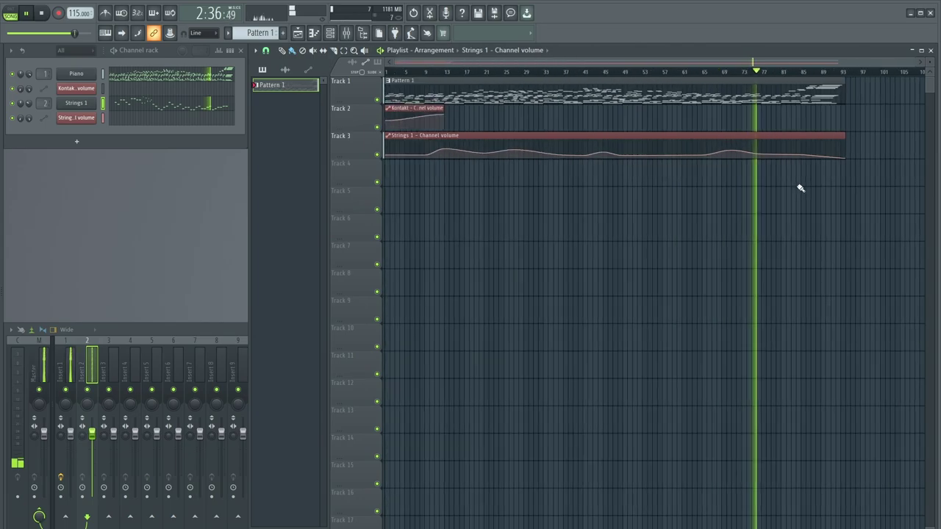
# - Add a Kontakt channel to the channel rack, name it Strings 2 and route it to mixer insert 3
pyautogui.press('space')
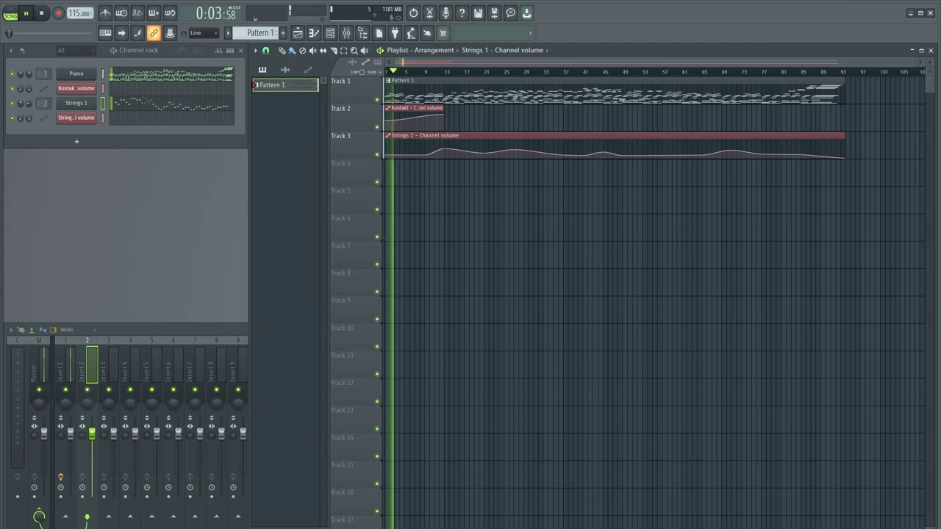
pyautogui.moveTo(22, 166); pyautogui.dragTo(84, 131)
pyautogui.rightClick(86, 139)
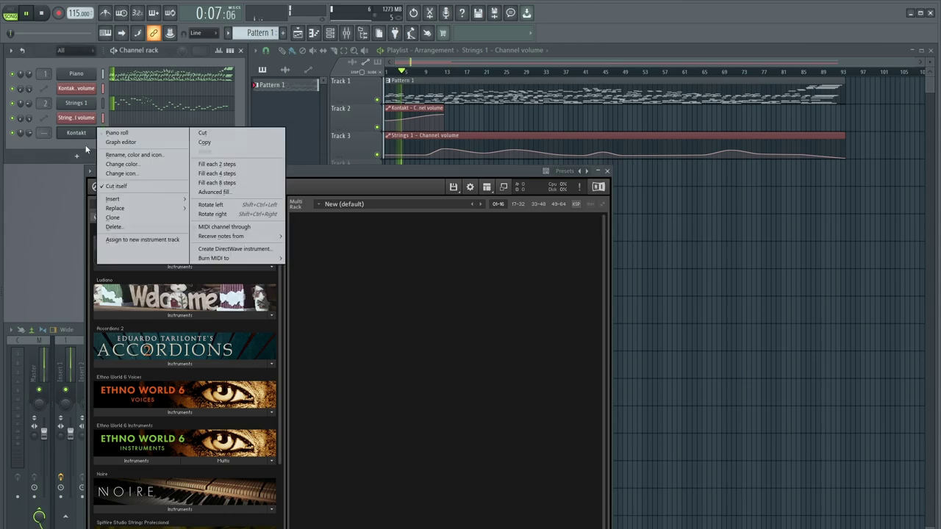
pyautogui.click(133, 156)
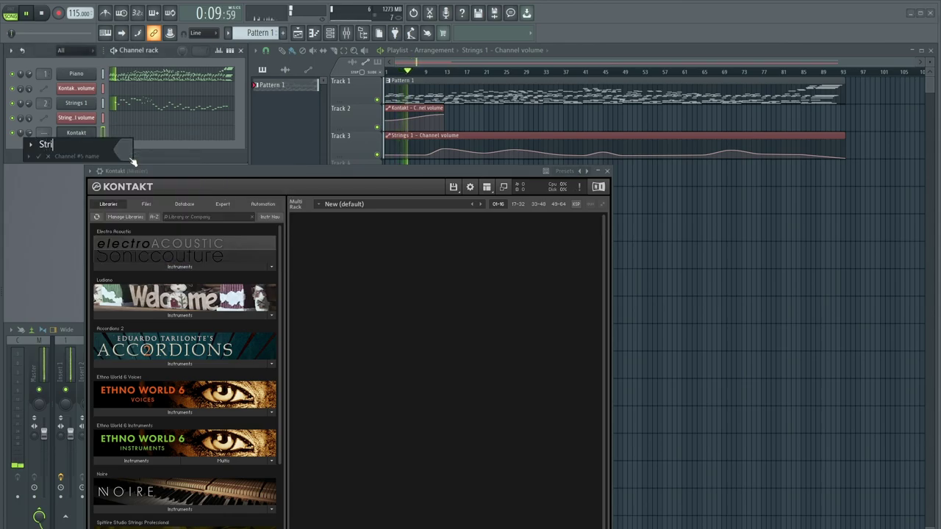
pyautogui.write('Strings 2')
pyautogui.press('Return')
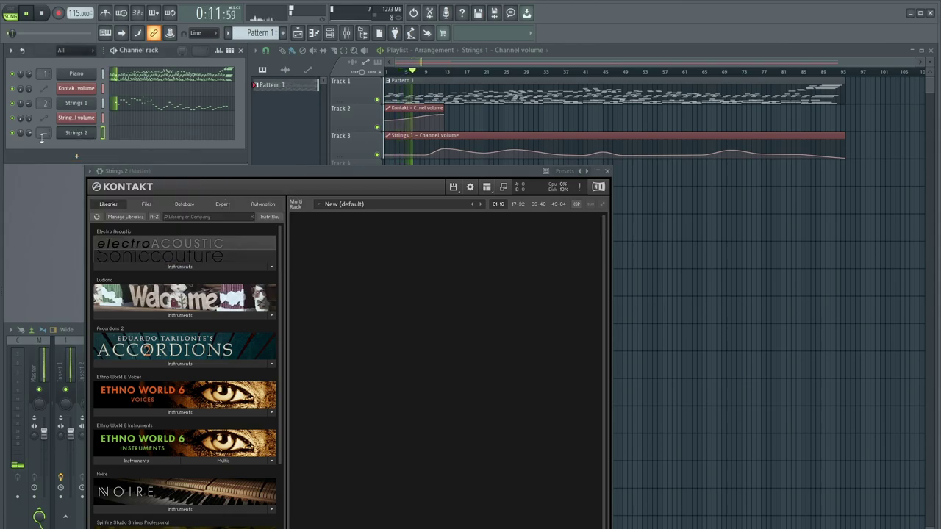
pyautogui.moveTo(195, 173); pyautogui.dragTo(214, 139)
# - Load Viola Solo from the VSL Strings of the Kontakt Factory Library into Strings 2
pyautogui.scroll(-5, 201, 412)
pyautogui.click(199, 464)
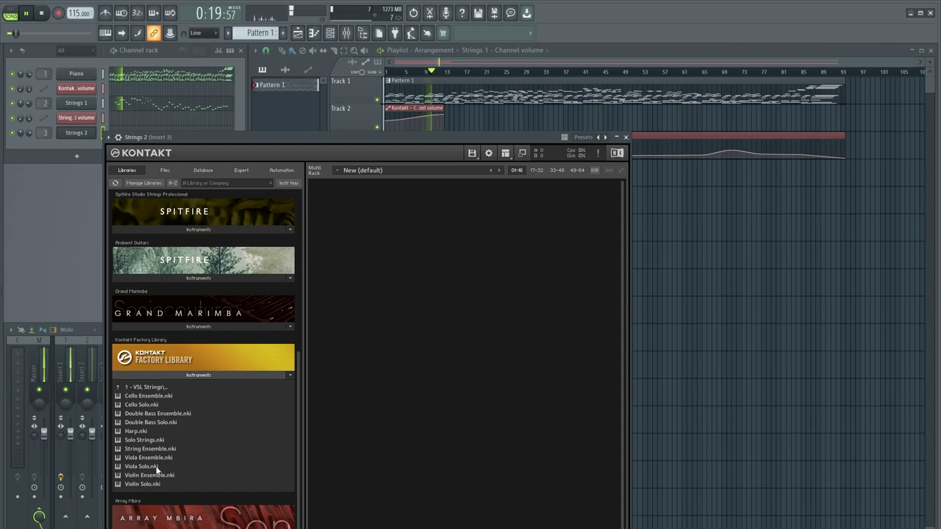
pyautogui.click(155, 466)
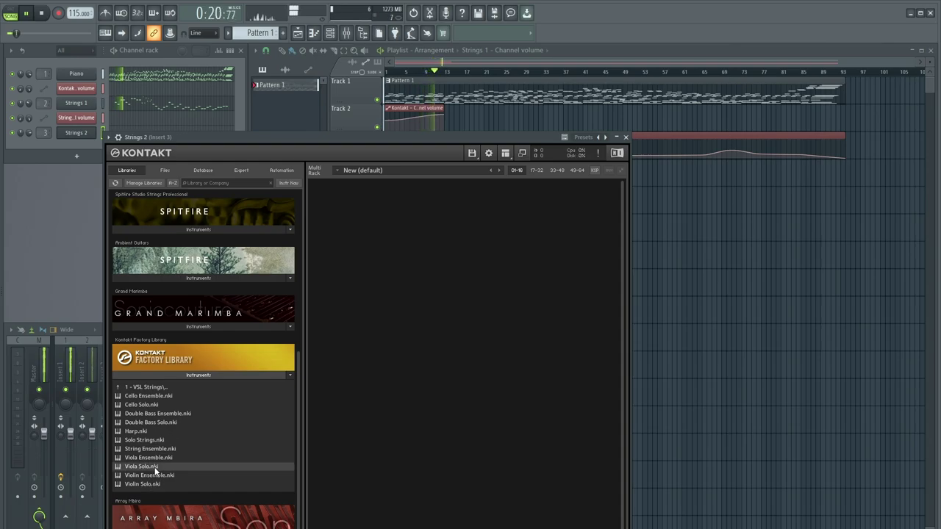
pyautogui.moveTo(155, 469); pyautogui.dragTo(361, 382)
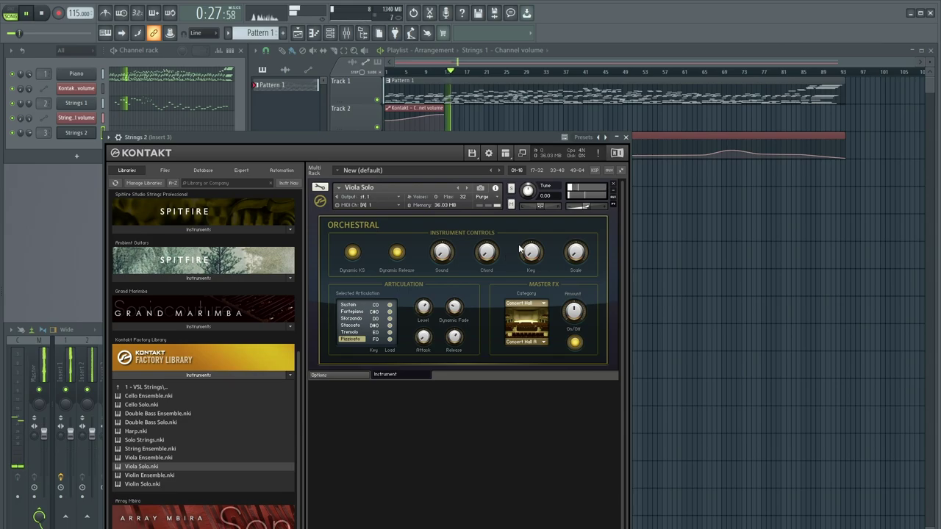
# - Try Violin Solo and Cello Solo in place of Viola Solo, discarding changes to the removed instruments
pyautogui.click(614, 187)
pyautogui.click(479, 300)
pyautogui.doubleClick(142, 483)
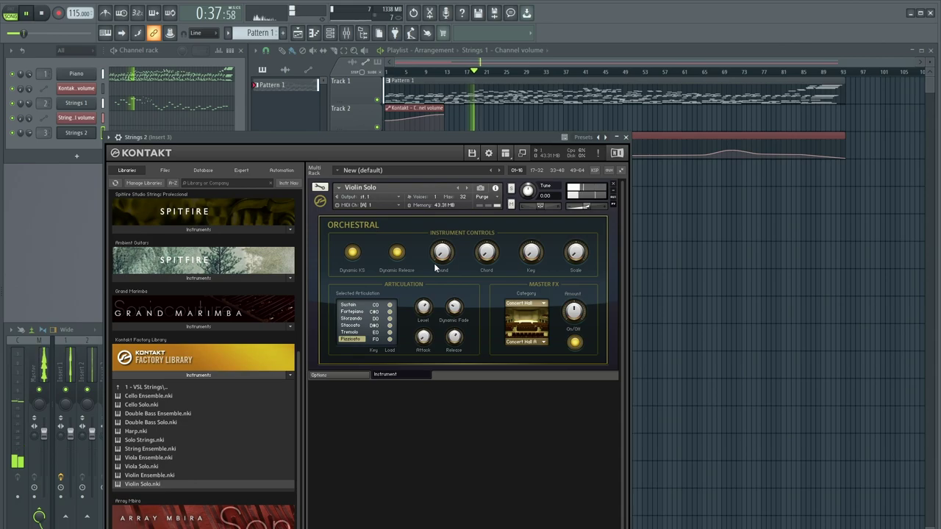
pyautogui.click(613, 185)
pyautogui.click(474, 302)
pyautogui.doubleClick(146, 404)
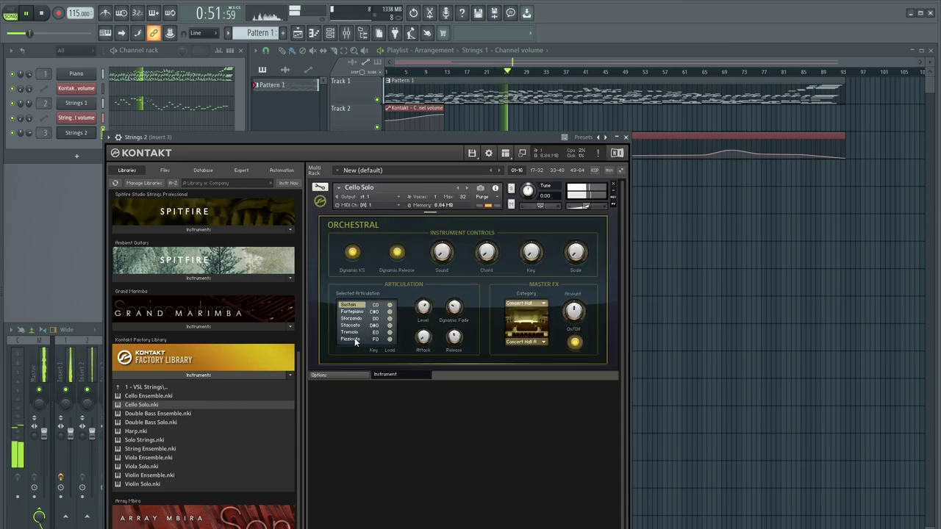
# - Reopen the Strings 2 instrument and set the Cello Solo articulation to Pizzicato
pyautogui.click(626, 137)
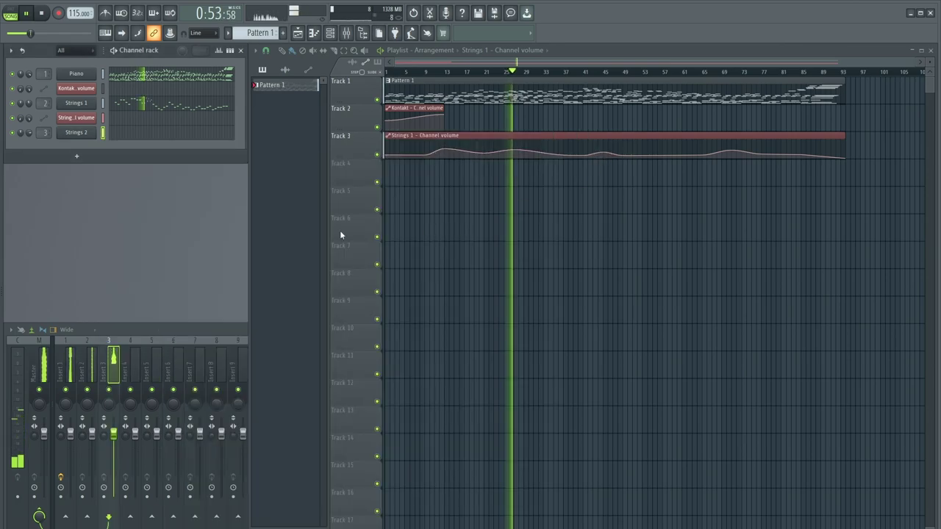
pyautogui.click(90, 135)
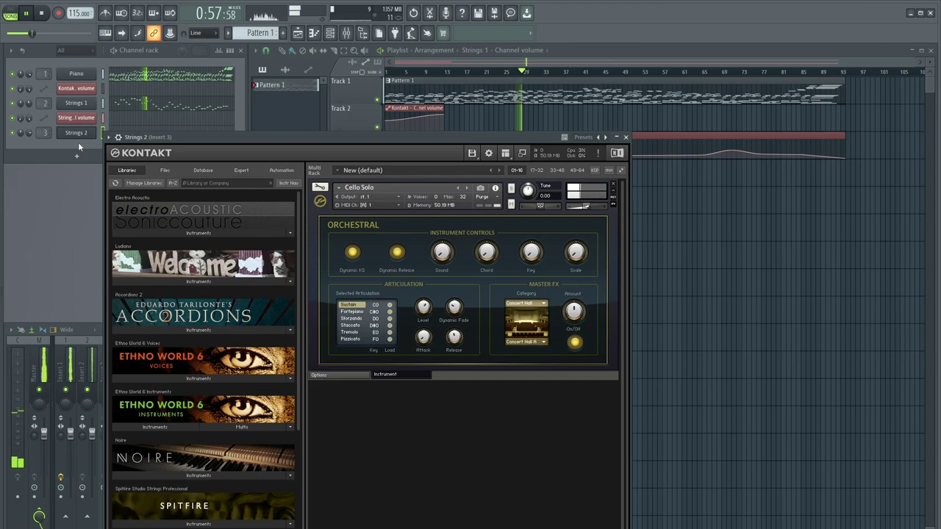
pyautogui.click(356, 339)
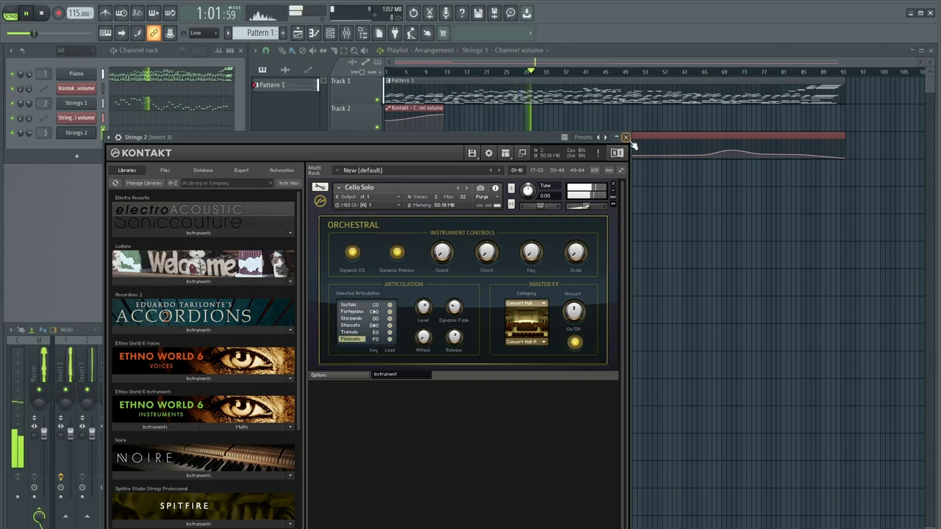
# - Replace Cello Solo with French Horn from the Kontakt Factory Library's VSL Brass without saving the cello changes, and close the instrument
pyautogui.click(620, 188)
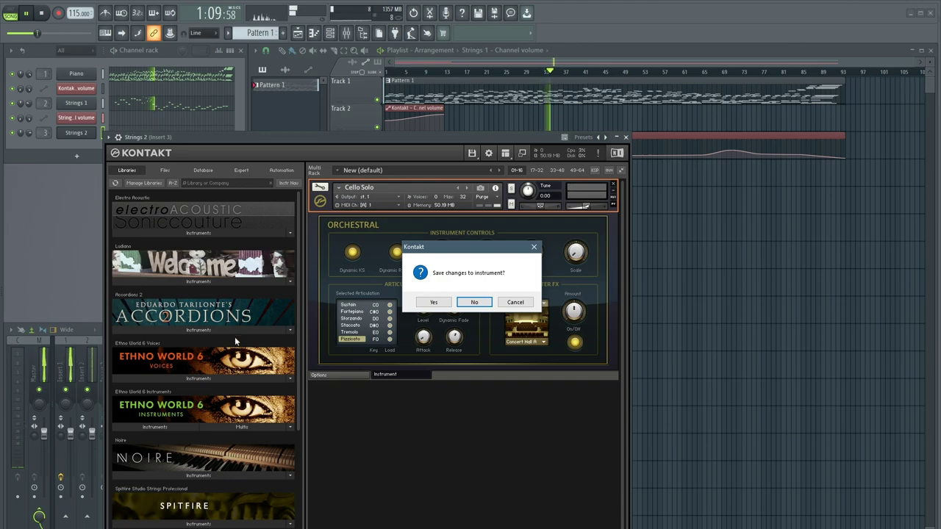
pyautogui.click(479, 302)
pyautogui.scroll(-4, 235, 346)
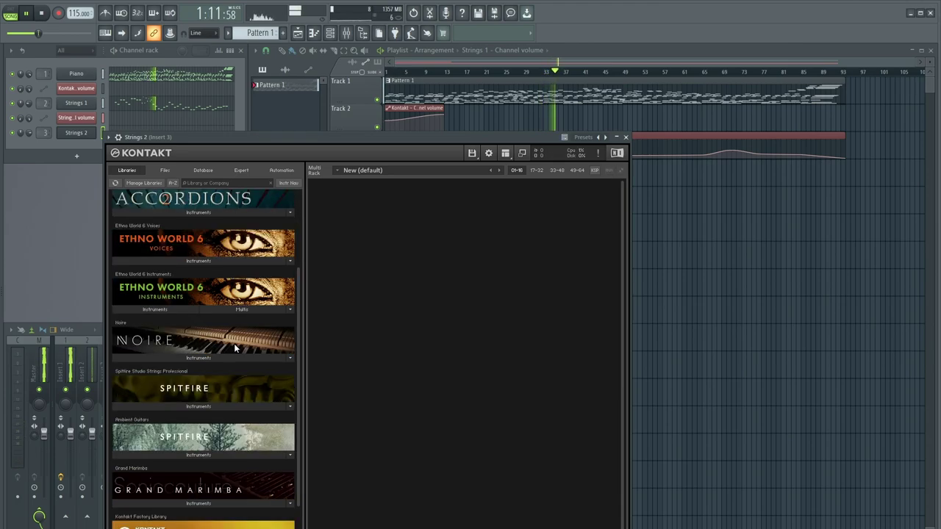
pyautogui.moveTo(272, 145); pyautogui.dragTo(305, 86)
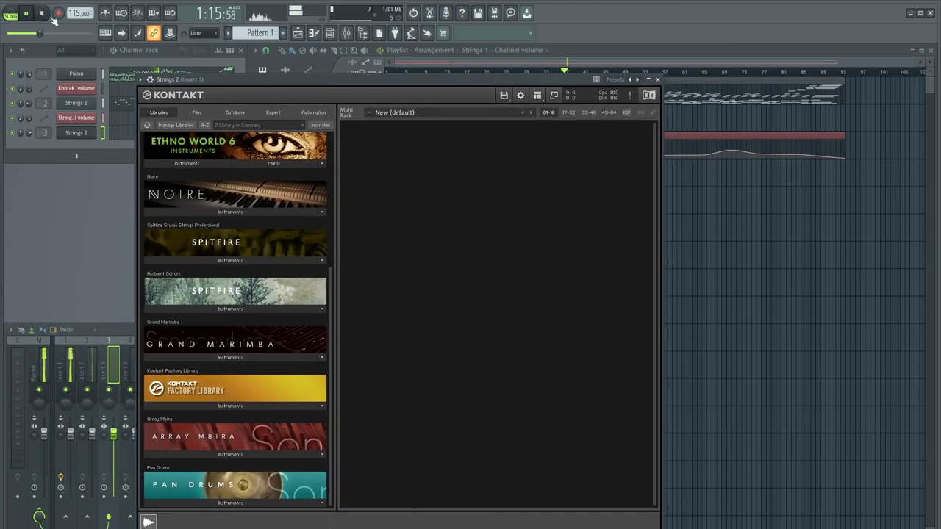
pyautogui.click(227, 405)
pyautogui.scroll(-3, 212, 412)
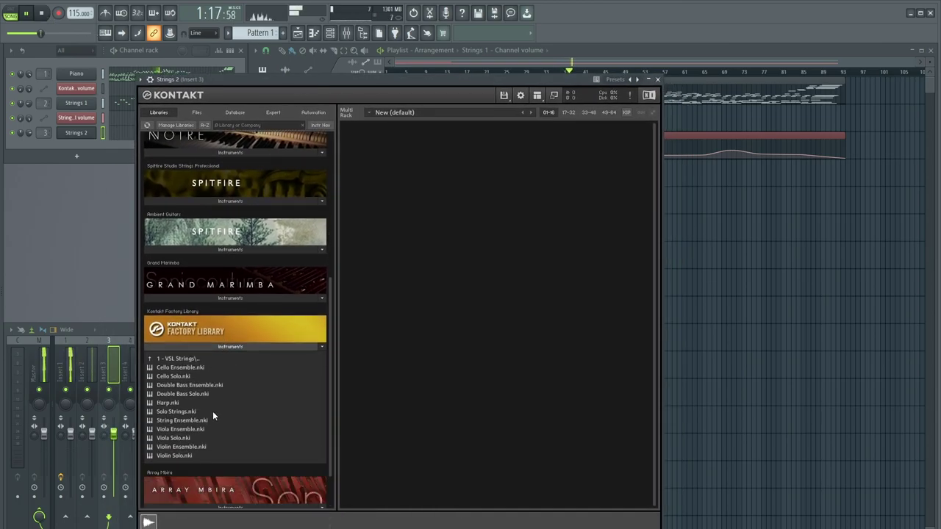
pyautogui.click(189, 328)
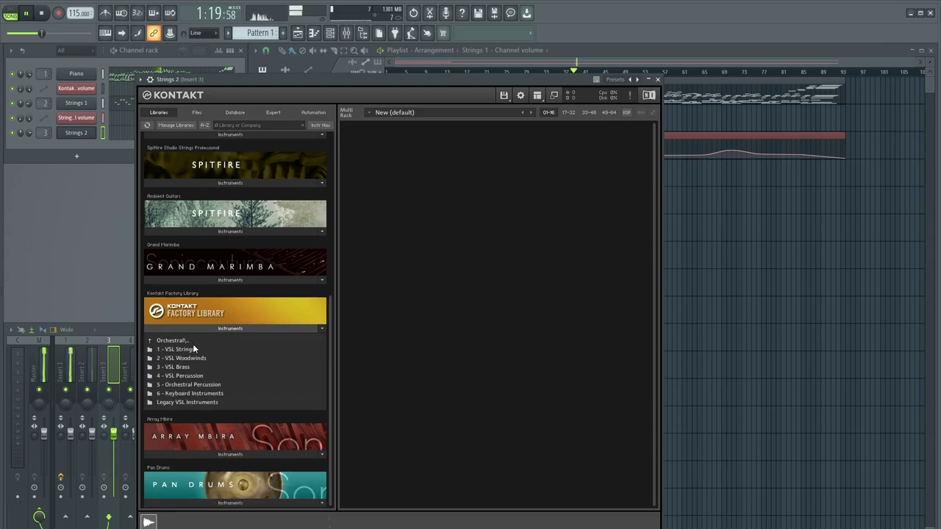
pyautogui.click(195, 367)
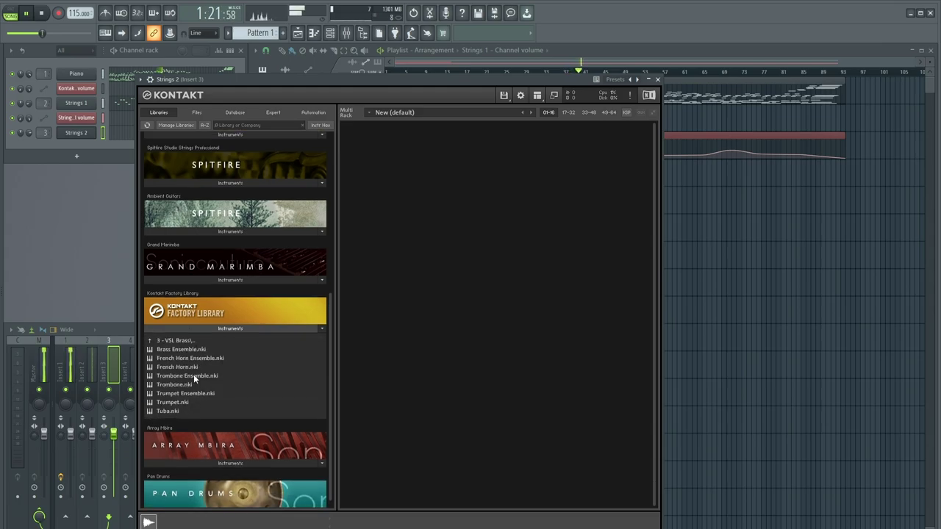
pyautogui.doubleClick(192, 366)
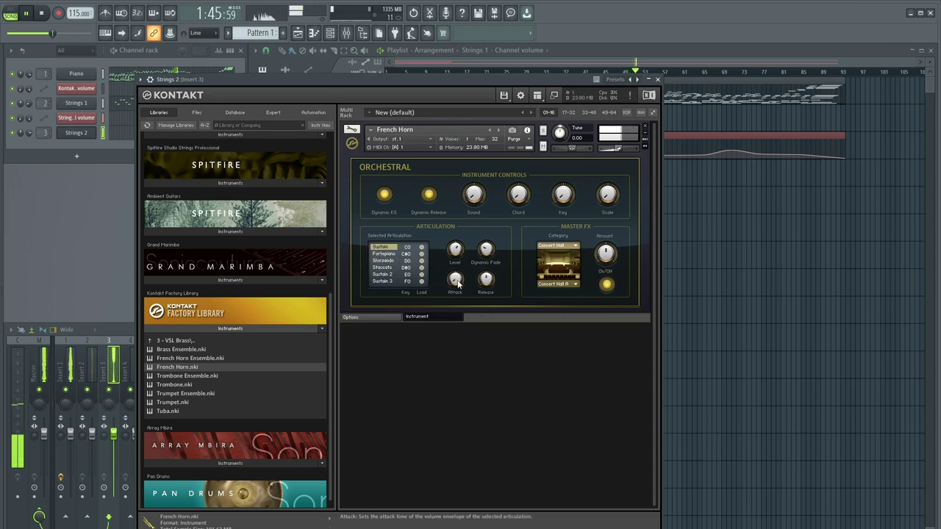
pyautogui.click(657, 79)
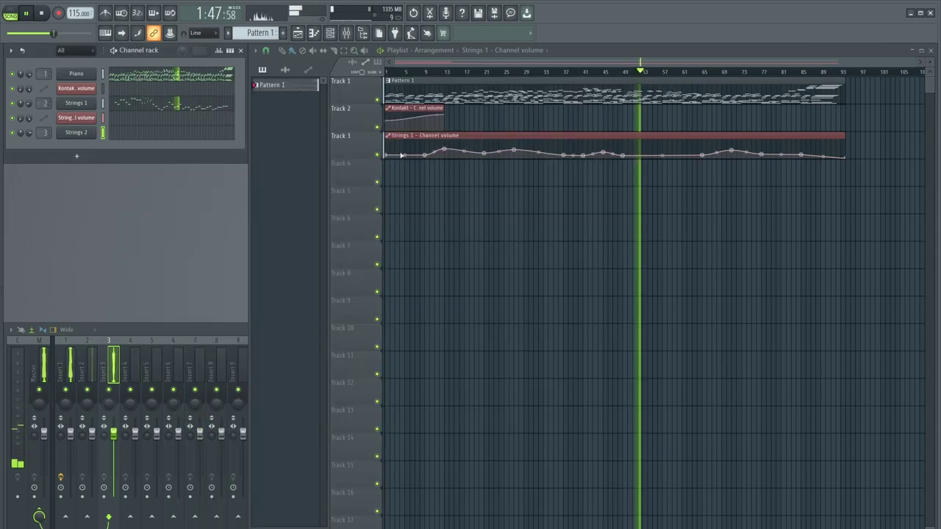
# - Rename the Strings 2 channel Horns 1 and record a horn melody over about bars 17 to 34 of the song
pyautogui.press('space')
pyautogui.click(31, 13)
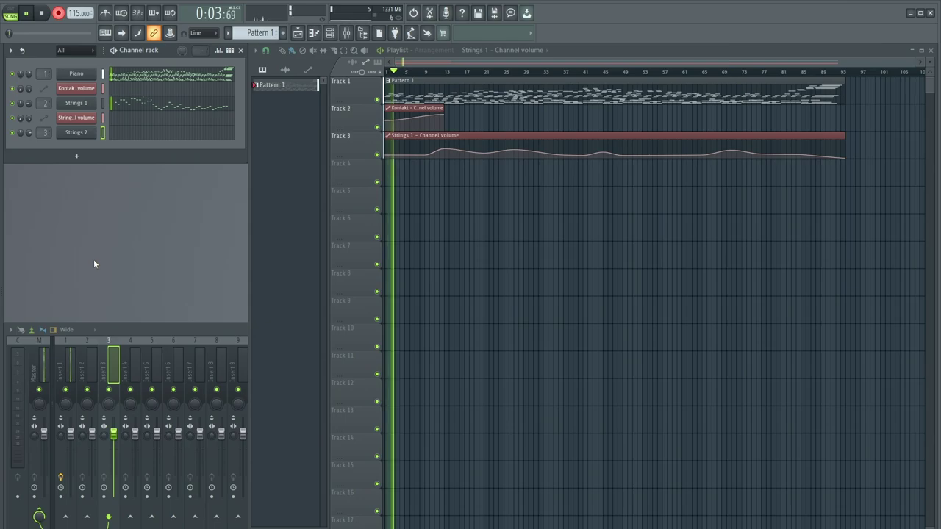
pyautogui.rightClick(86, 139)
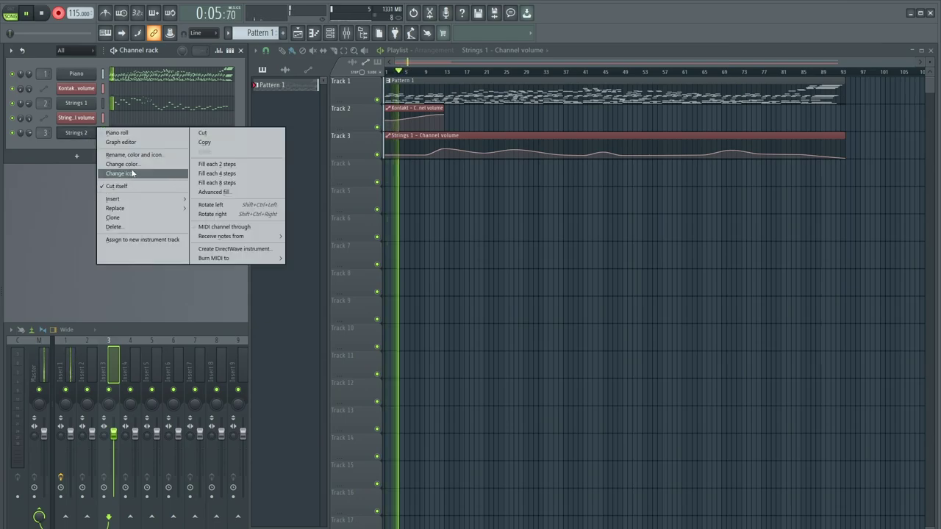
pyautogui.click(134, 158)
pyautogui.write('Horns 1')
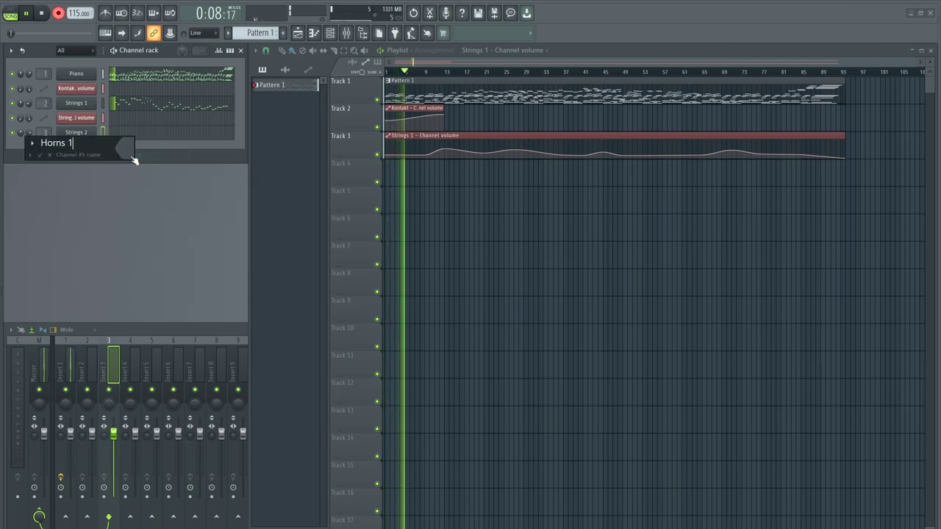
pyautogui.press('Return')
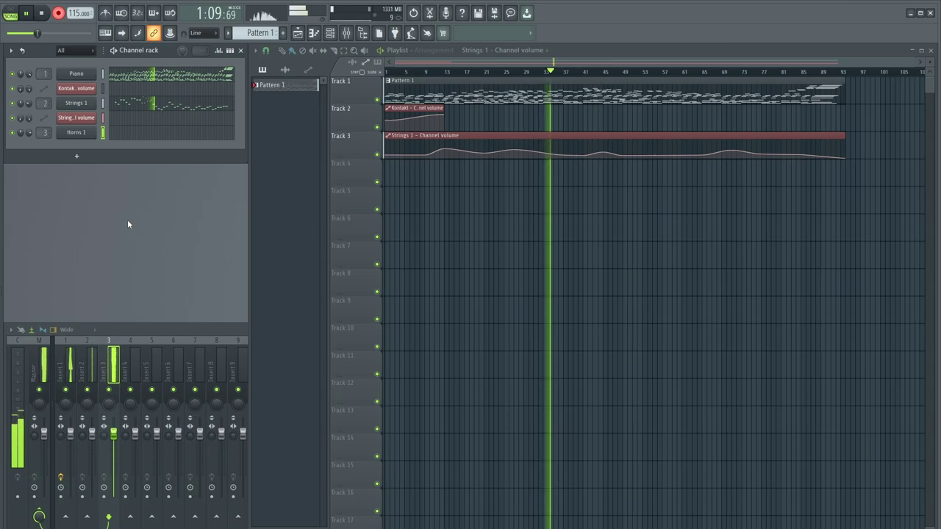
pyautogui.click(42, 13)
# - Redraw the opening Horns 1 notes on the grid: F#4 at bar 17, C#5 at 19, B4 at 20, A4 at 21, E5 at 22, A4 at 23
pyautogui.click(27, 15)
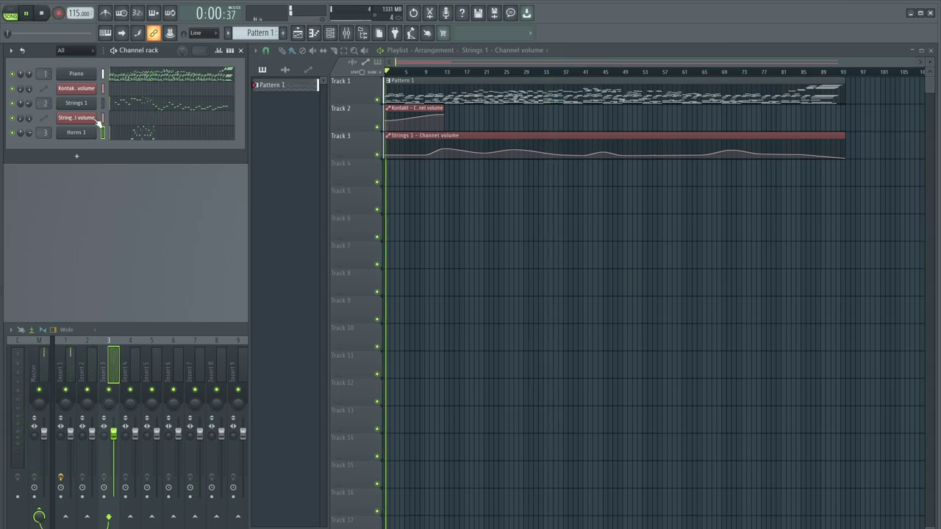
pyautogui.click(132, 137)
pyautogui.scroll(5, 368, 258)
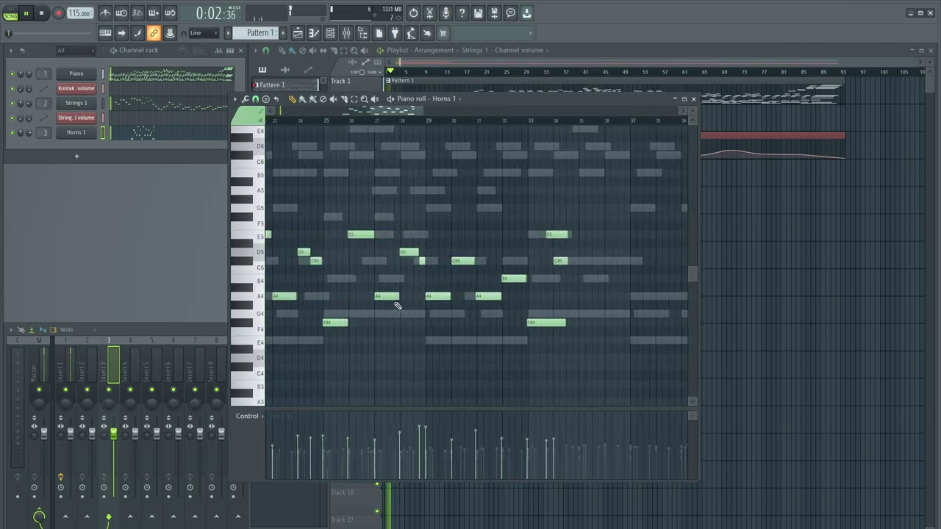
pyautogui.scroll(-4, 539, 257)
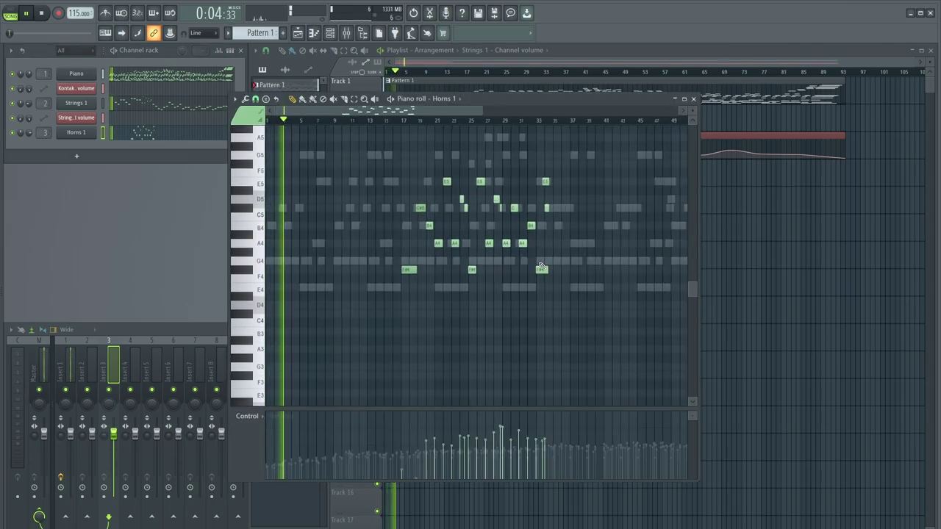
pyautogui.scroll(1, 539, 259)
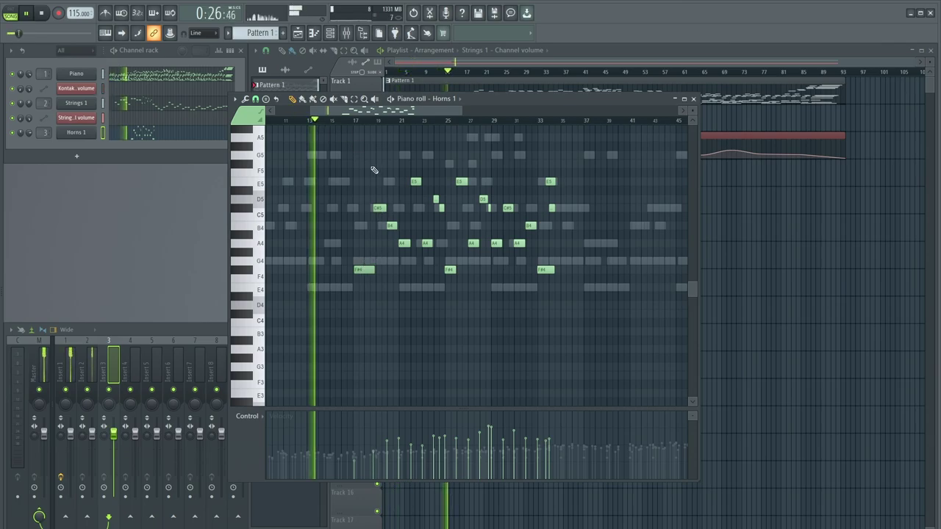
pyautogui.scroll(2, 301, 288)
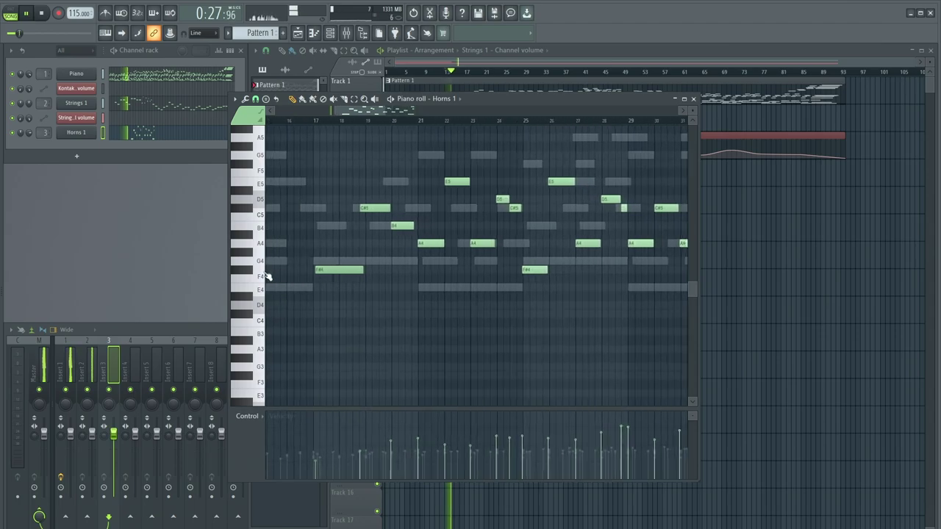
pyautogui.scroll(1, 267, 276)
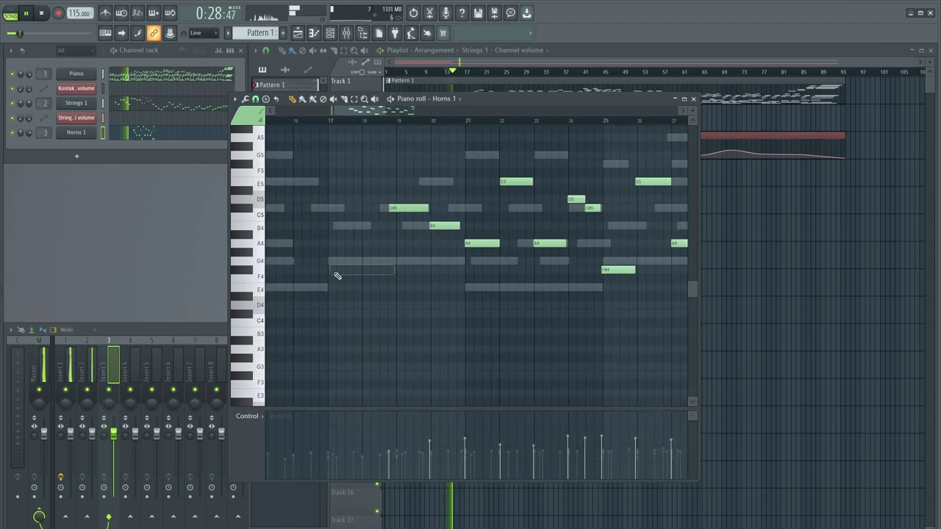
pyautogui.rightClick(398, 208)
pyautogui.click(400, 208)
pyautogui.moveTo(462, 208); pyautogui.dragTo(430, 210)
pyautogui.rightClick(441, 226)
pyautogui.click(435, 226)
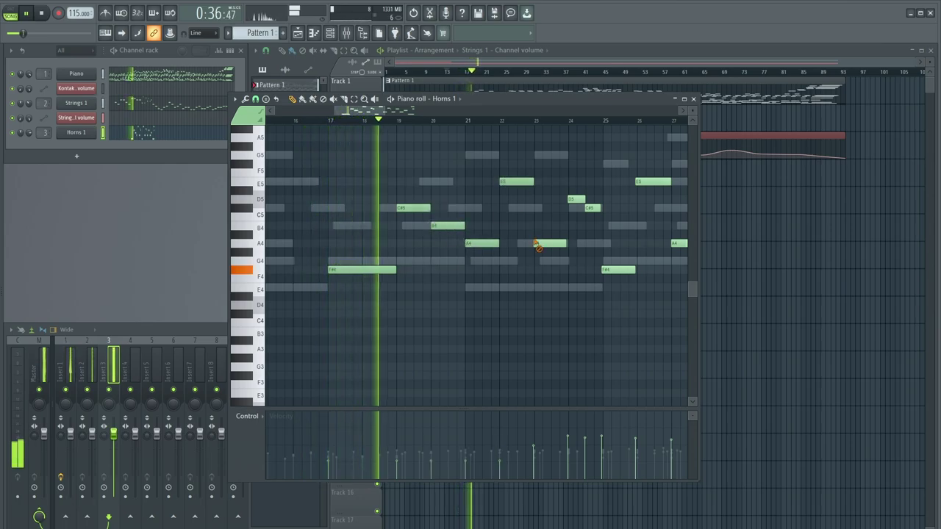
# - Redraw the Horns 1 D5 and C#5 in bar 24 as consecutive half-bar notes
pyautogui.scroll(-2, 530, 226)
pyautogui.scroll(2, 530, 226)
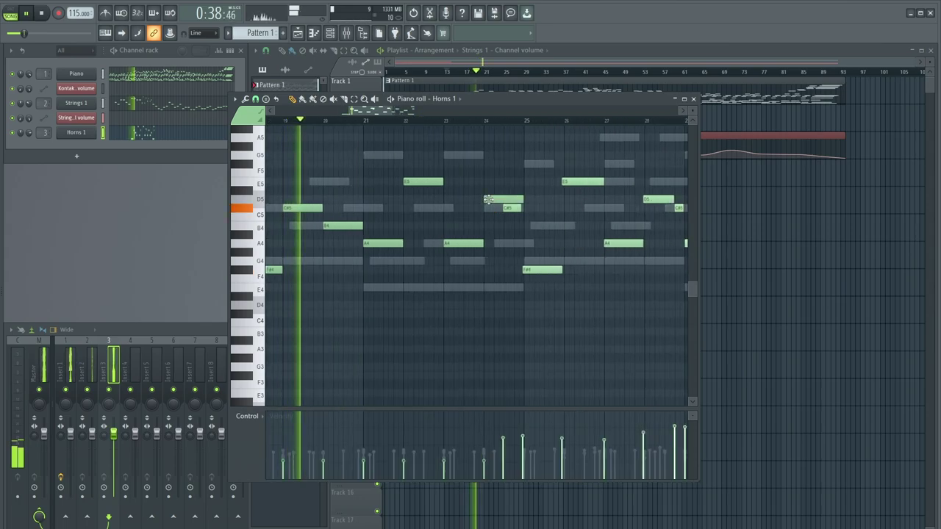
pyautogui.scroll(-2, 508, 208)
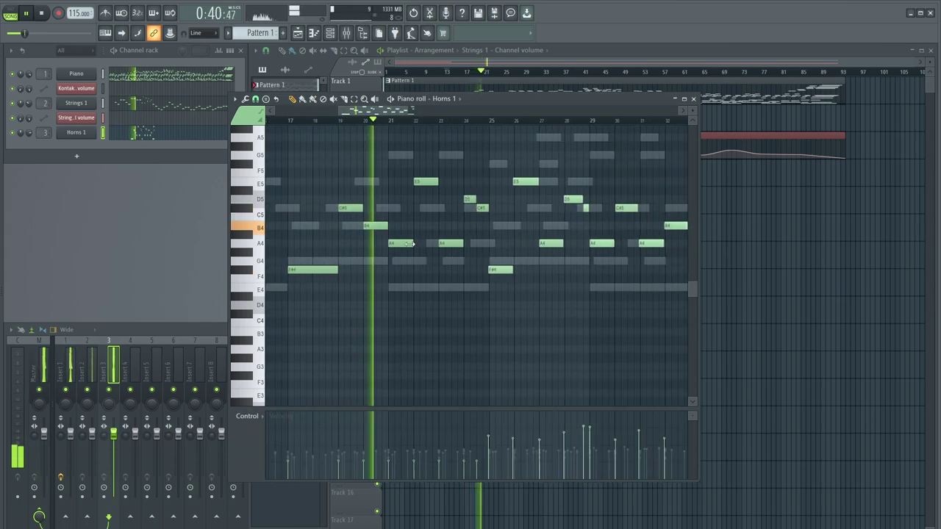
# - Replace the recorded F#4, E5 and A4 horn notes at bars 25 to 27 with one-bar notes aligned to the grid
pyautogui.click(496, 270)
pyautogui.scroll(6, 586, 273)
pyautogui.scroll(-6, 558, 268)
pyautogui.scroll(3, 529, 262)
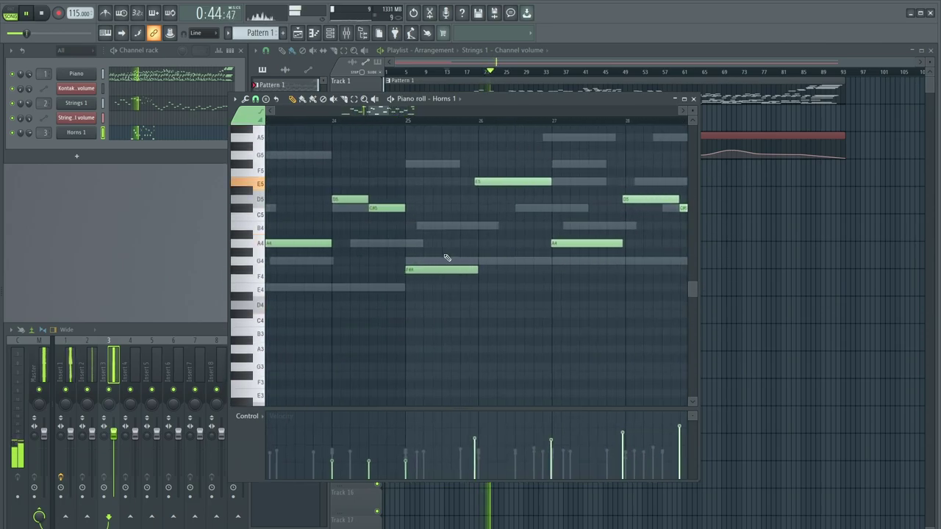
pyautogui.scroll(-4, 441, 257)
pyautogui.scroll(2, 430, 257)
pyautogui.scroll(2, 404, 292)
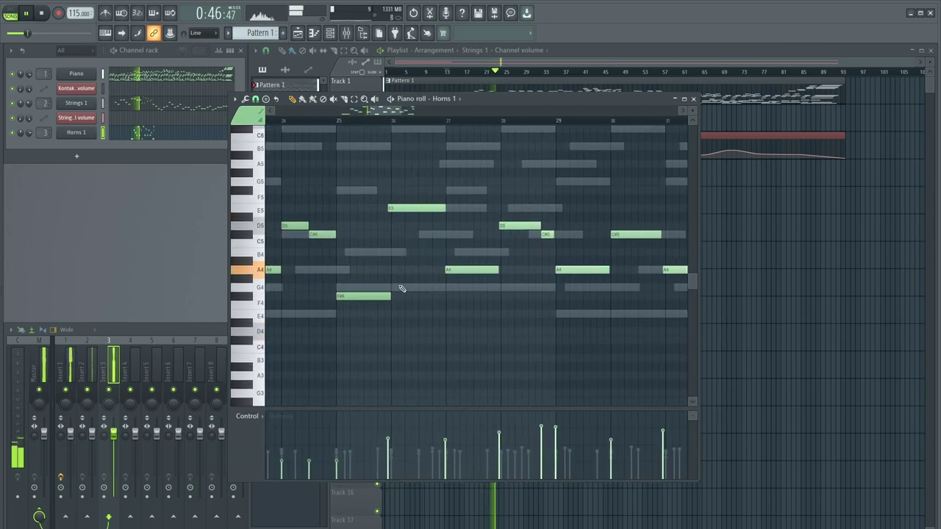
pyautogui.scroll(-2, 449, 269)
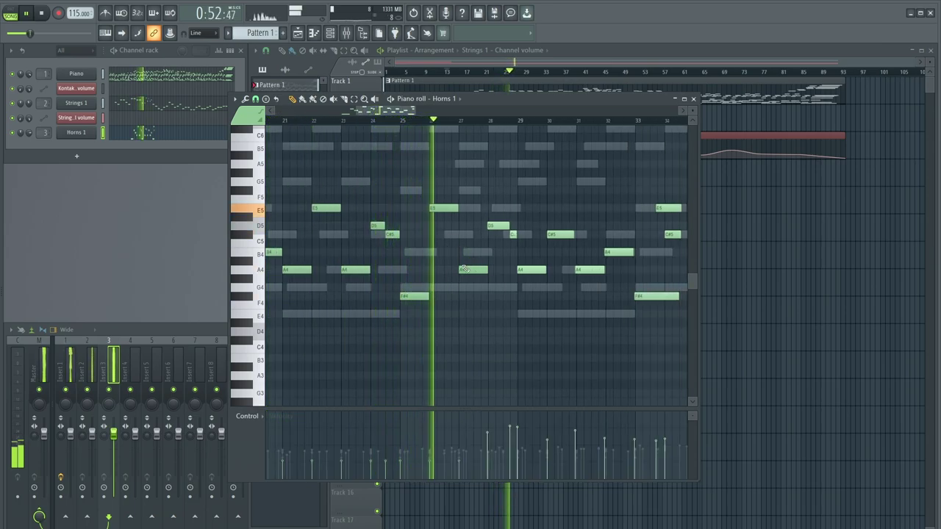
pyautogui.scroll(1, 514, 259)
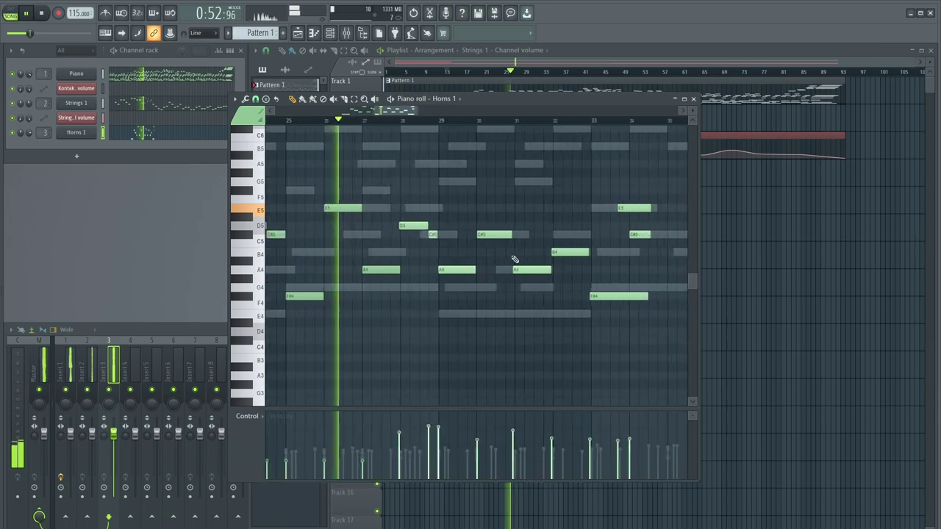
# - Replace the recorded horn notes from bars 28 to 33 with one-bar notes of the same pitches, keeping C#5 slightly ahead of bar 29
pyautogui.click(402, 227)
pyautogui.click(428, 234)
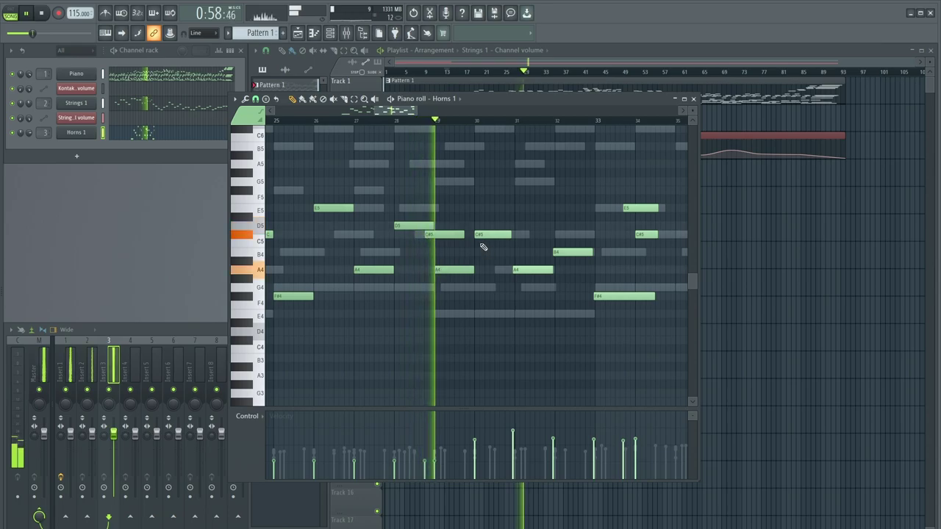
pyautogui.rightClick(521, 270)
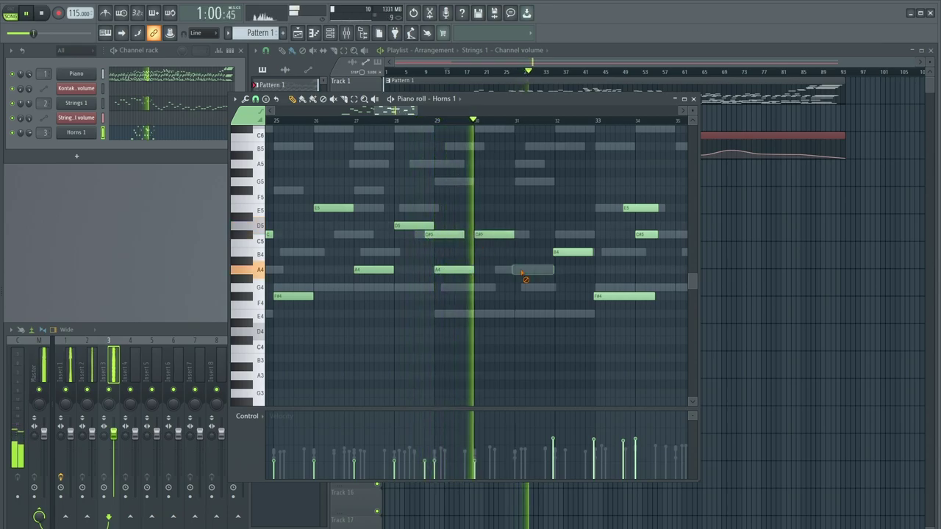
pyautogui.click(517, 270)
pyautogui.rightClick(559, 252)
pyautogui.click(555, 252)
pyautogui.scroll(-2, 592, 291)
pyautogui.scroll(2, 597, 295)
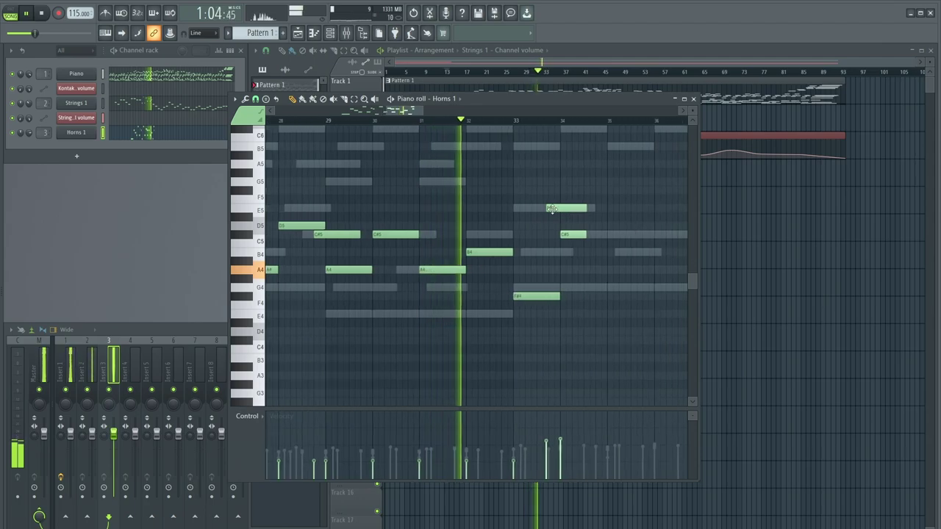
# - Delete the leftover E5 and C#5 horn notes around bars 33 and 34
pyautogui.rightClick(566, 209)
pyautogui.rightClick(574, 236)
pyautogui.scroll(-3, 553, 272)
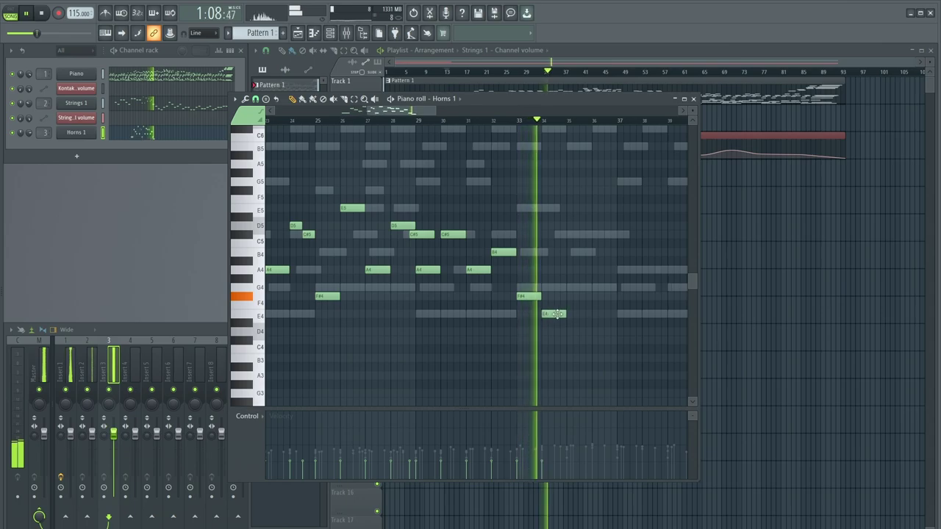
# - Add one-bar horn notes E4, F#4 and E4 at bars 34, 35 and 36
pyautogui.click(550, 314)
pyautogui.click(574, 296)
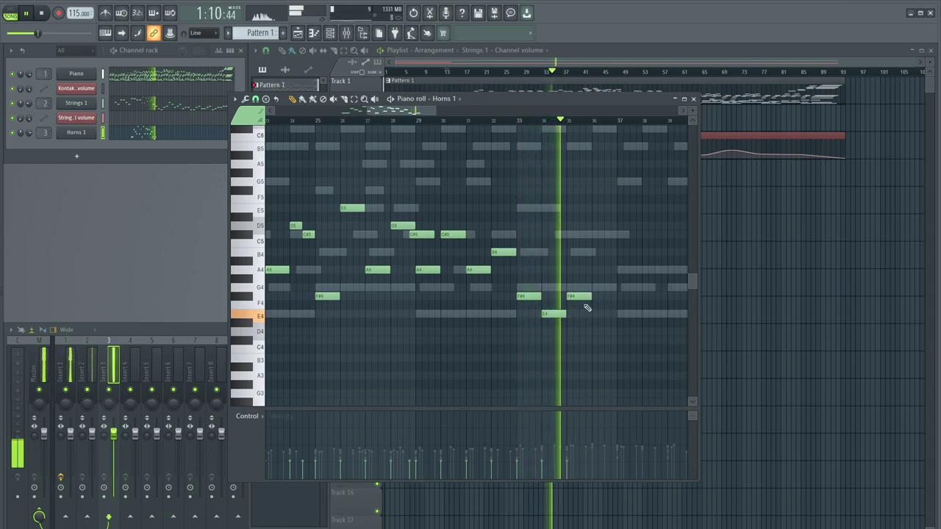
pyautogui.click(597, 315)
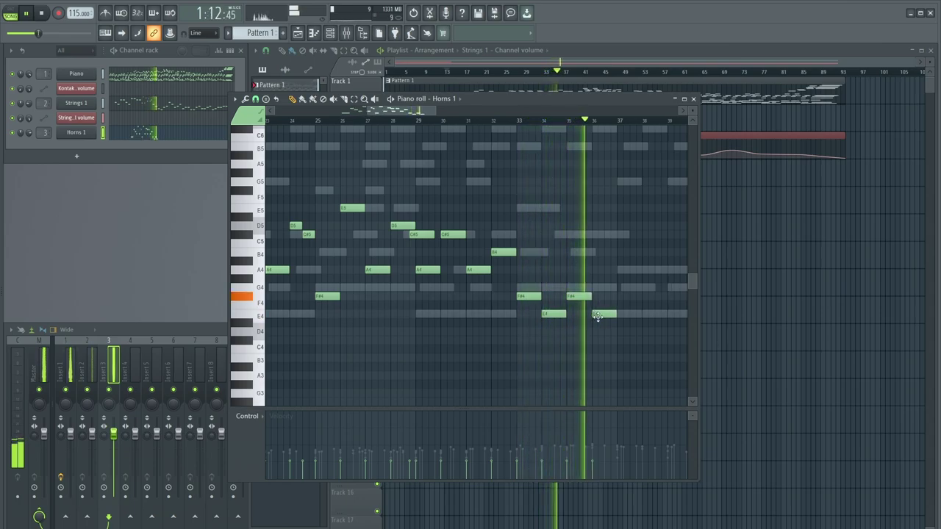
# - Continue the horn line with one-bar notes B3, C#4, B3 and C#4 at bars 37 to 40
pyautogui.click(624, 358)
pyautogui.scroll(-2, 555, 316)
pyautogui.scroll(4, 555, 316)
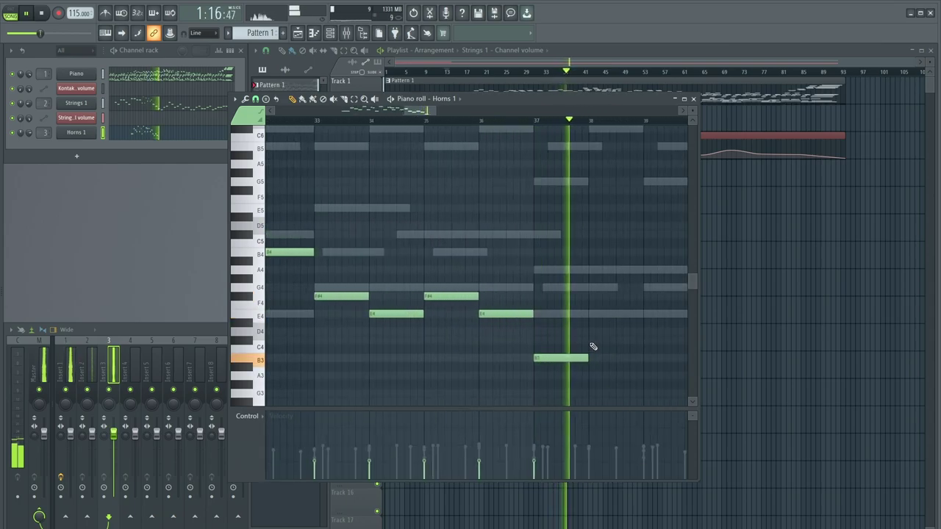
pyautogui.click(594, 343)
pyautogui.scroll(-2, 594, 345)
pyautogui.click(560, 359)
pyautogui.scroll(-2, 596, 342)
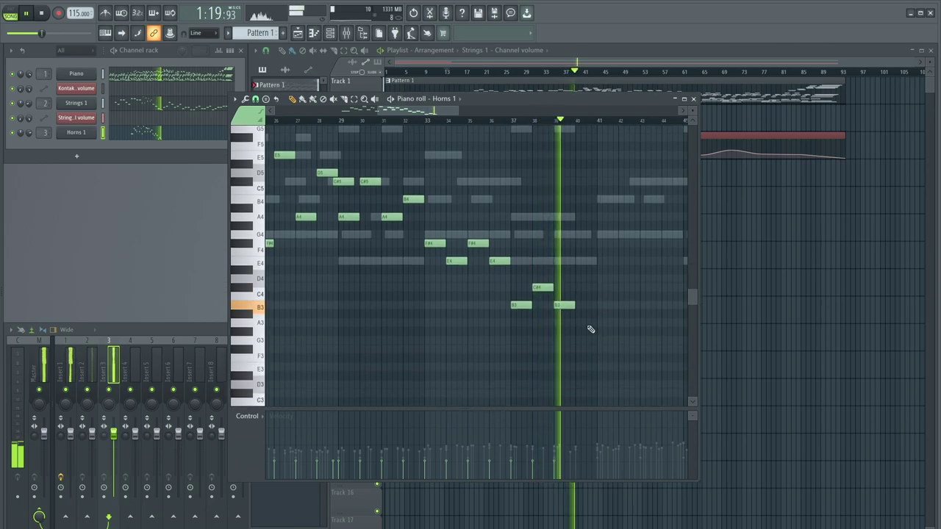
pyautogui.click(582, 287)
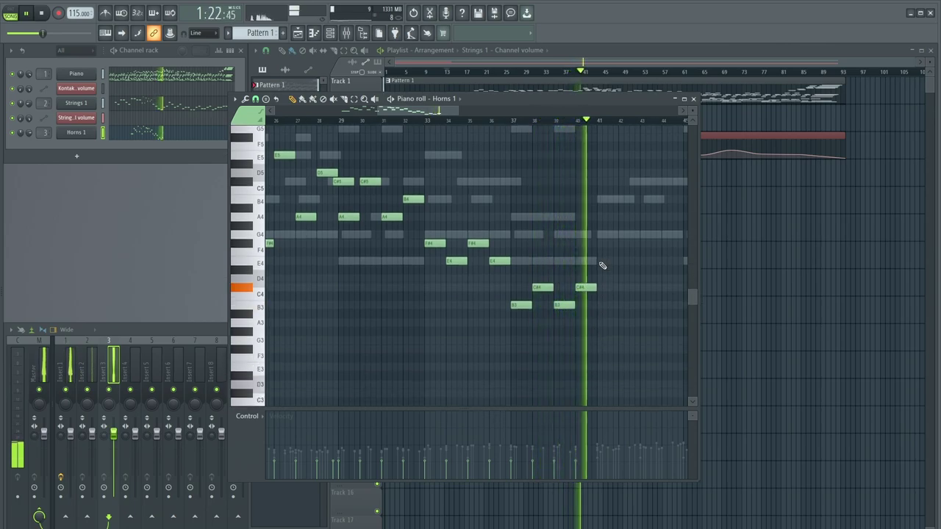
# - Add one-bar horn notes F#4, E4, F#4, E4 at bars 41 to 44 and A4, G4, E4, B3 at bars 45 to 48
pyautogui.click(606, 243)
pyautogui.click(625, 262)
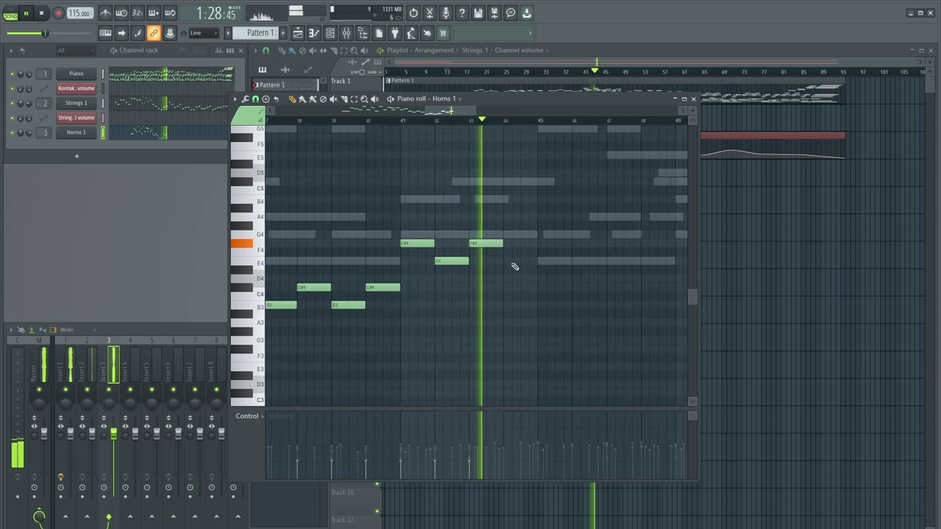
pyautogui.click(541, 218)
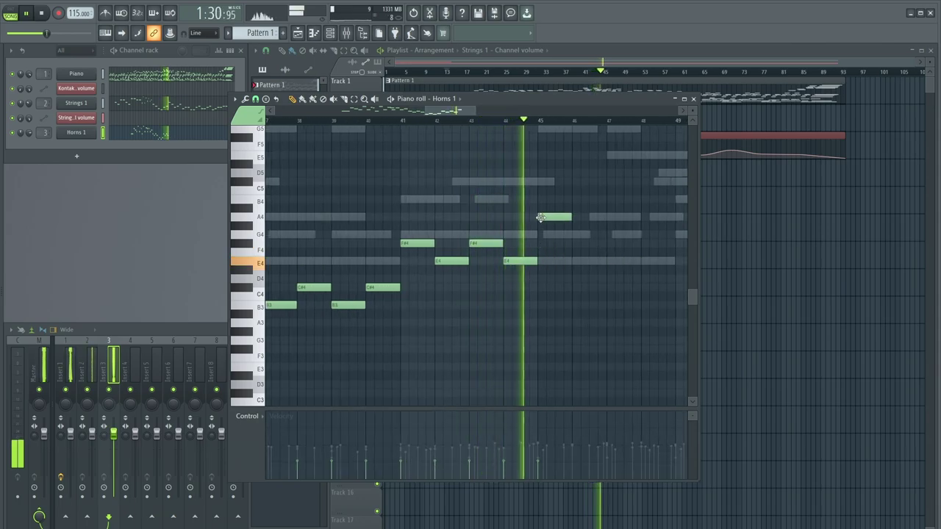
pyautogui.click(577, 235)
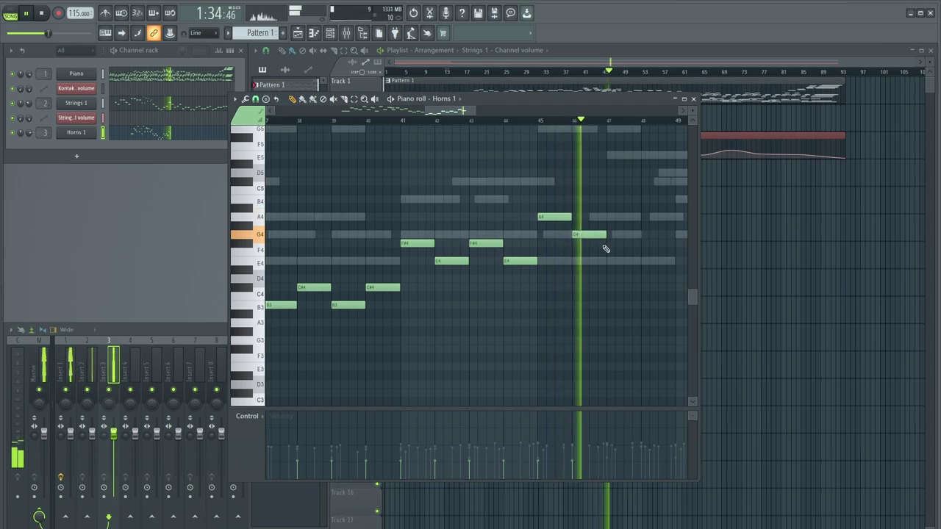
pyautogui.click(614, 263)
pyautogui.click(649, 305)
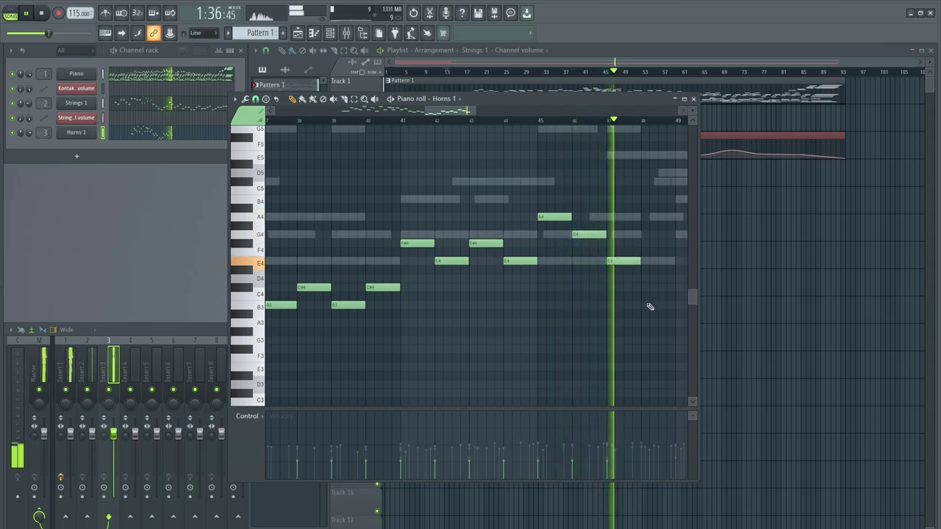
# - Try a C#4 horn note at bar 49, raise it to D4 and stop playback
pyautogui.scroll(-2, 467, 256)
pyautogui.click(535, 288)
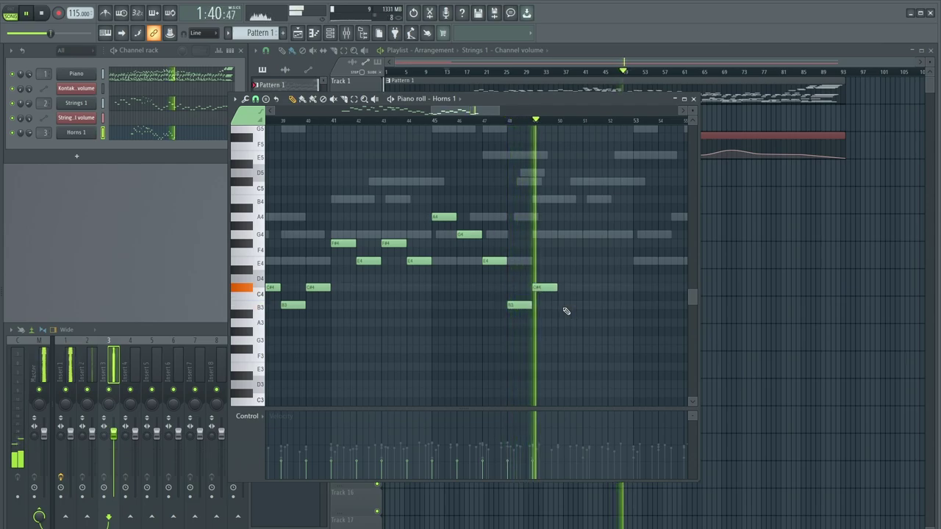
pyautogui.moveTo(548, 288); pyautogui.dragTo(548, 279)
pyautogui.press('space')
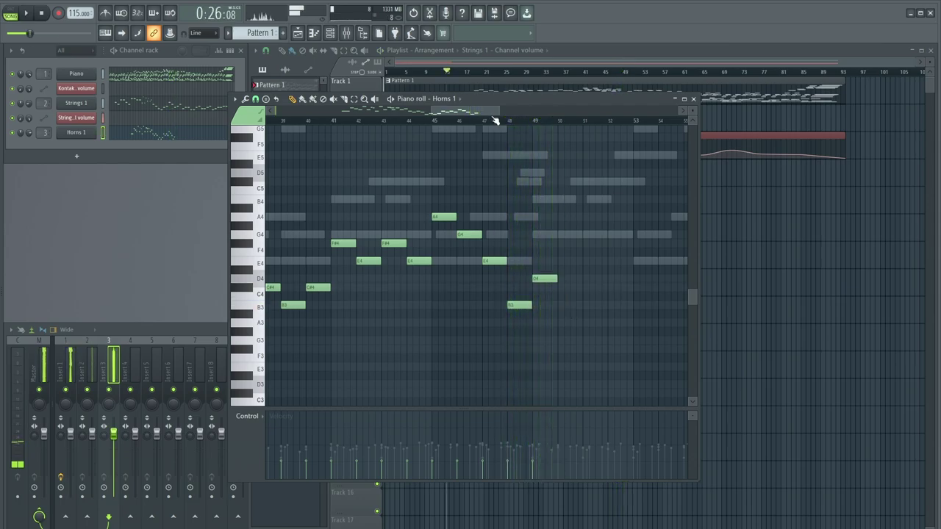
pyautogui.scroll(-4, 594, 187)
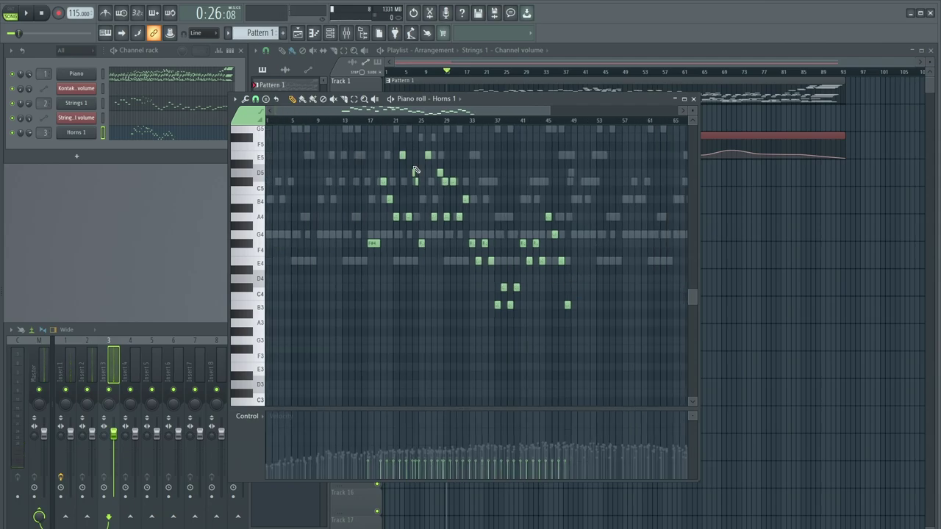
# - Play back the horn line and vary the velocities of its notes around bars 19 to 25
pyautogui.press('space')
pyautogui.scroll(4, 380, 137)
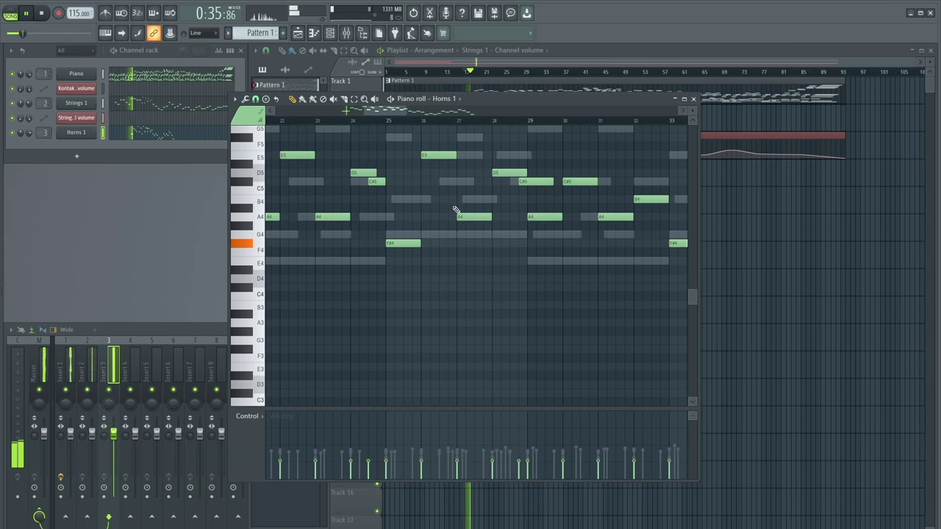
pyautogui.scroll(2, 455, 206)
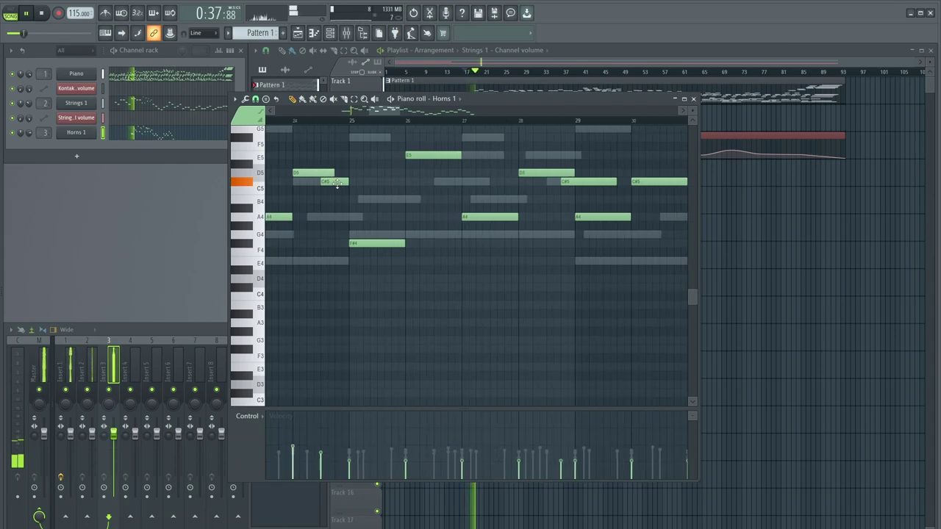
pyautogui.scroll(-4, 546, 263)
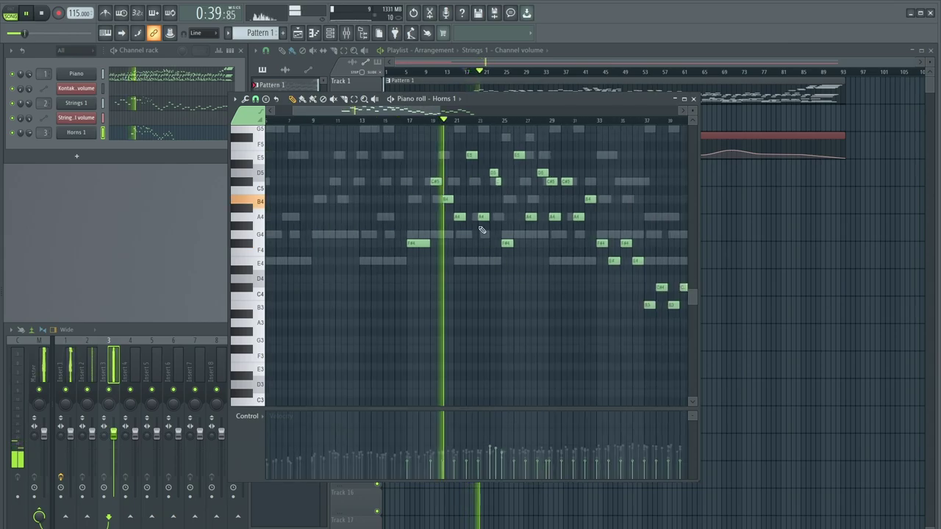
pyautogui.scroll(2, 521, 237)
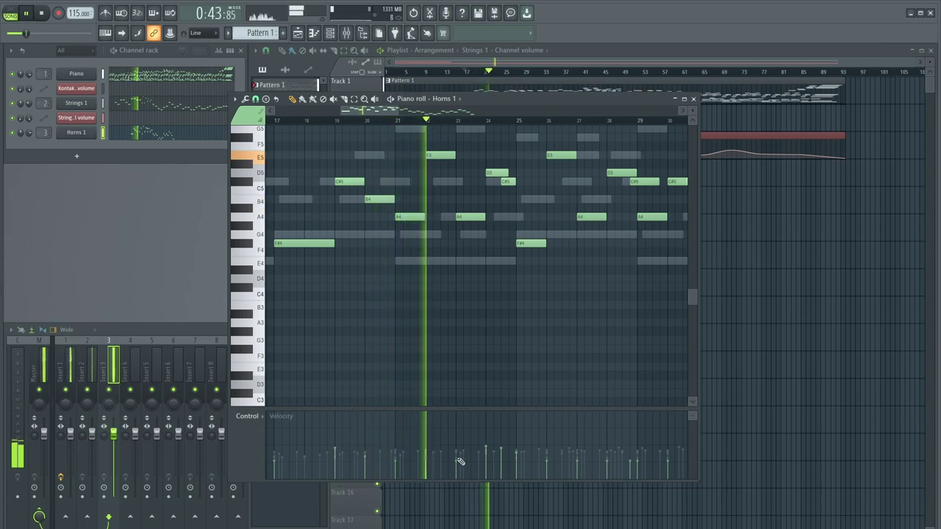
pyautogui.scroll(-2, 541, 282)
pyautogui.scroll(2, 542, 282)
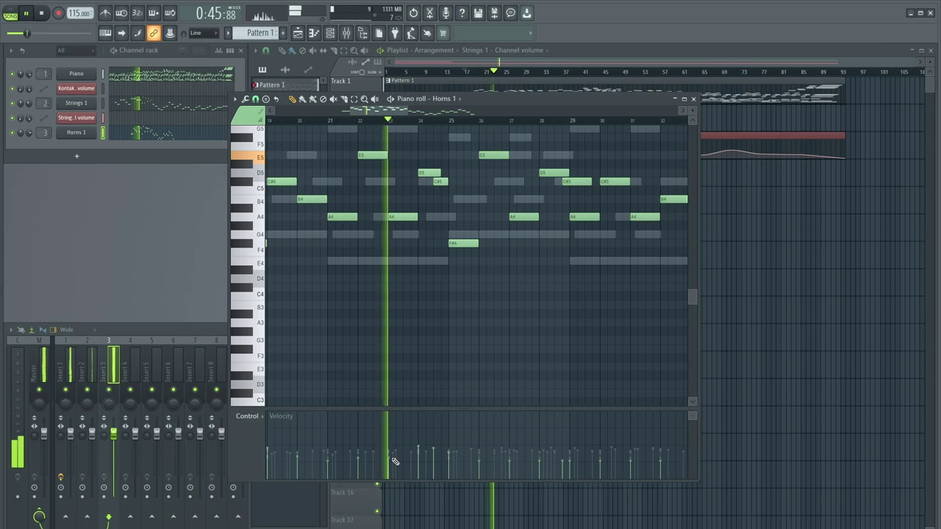
pyautogui.scroll(-2, 363, 340)
pyautogui.scroll(2, 463, 321)
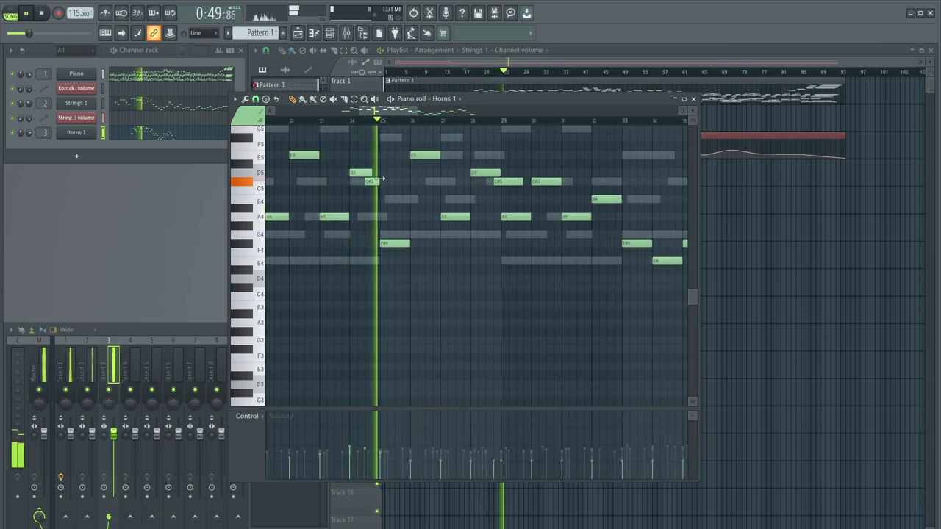
# - Replay from about bar 23 and shorten the D5 note at bar 24 so it ends where the following C#5 begins
pyautogui.scroll(2, 343, 122)
pyautogui.click(336, 120)
pyautogui.moveTo(423, 172); pyautogui.dragTo(408, 173)
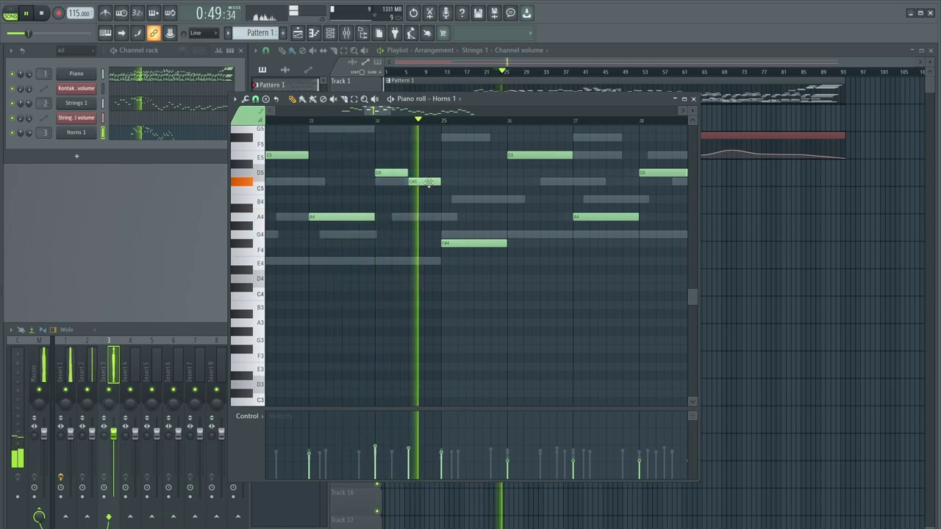
# - Trim the D5 note at bar 28 to the start of the following C#5, and shorten that C#5 to end at bar 29
pyautogui.scroll(-2, 383, 252)
pyautogui.scroll(1, 487, 233)
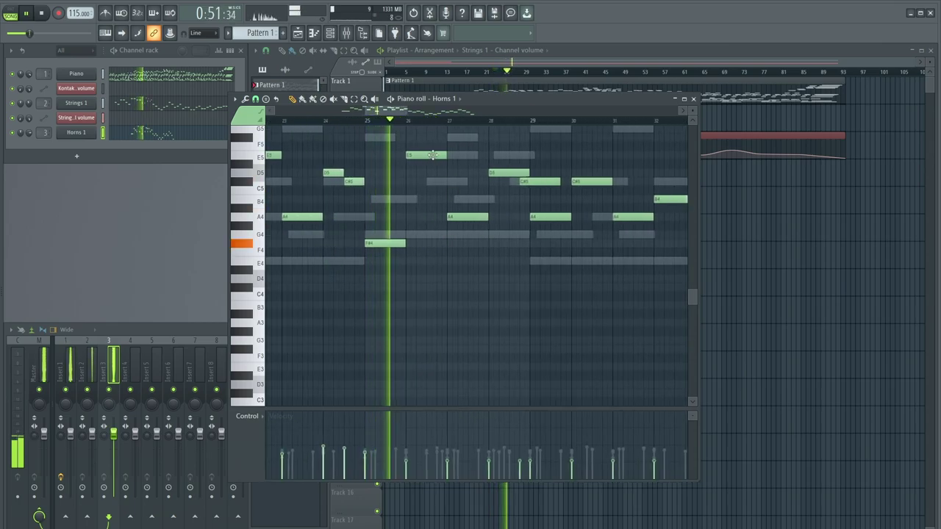
pyautogui.hscroll(1, 469, 203)
pyautogui.moveTo(477, 174); pyautogui.dragTo(468, 174)
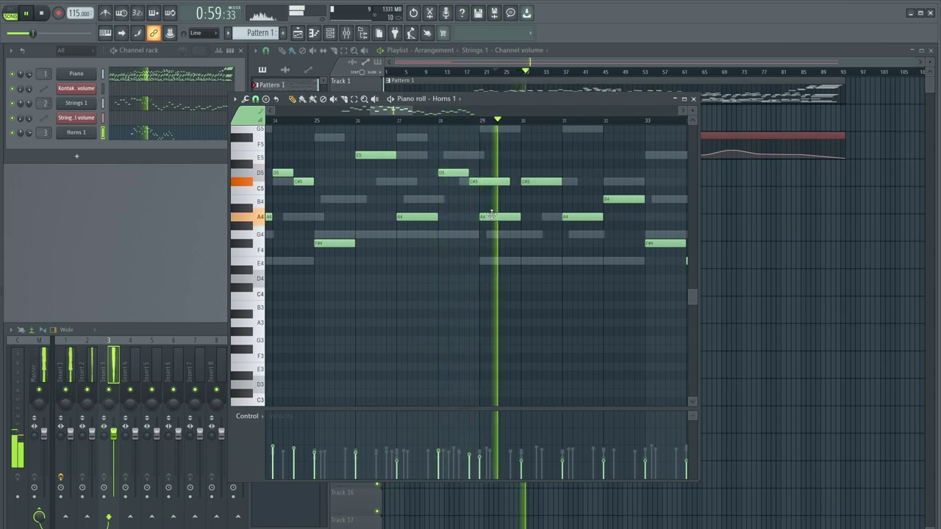
pyautogui.moveTo(508, 182); pyautogui.dragTo(479, 182)
# - Randomize the horn notes' levels with bipolar variation and pattern generation off, applying the randomizer twice
pyautogui.scroll(-6, 480, 182)
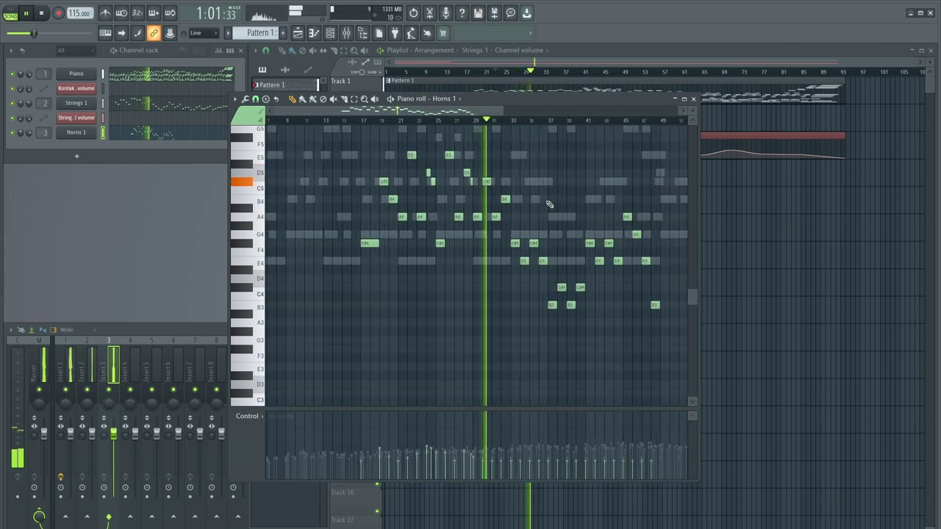
pyautogui.hotkey('alt', 'r')
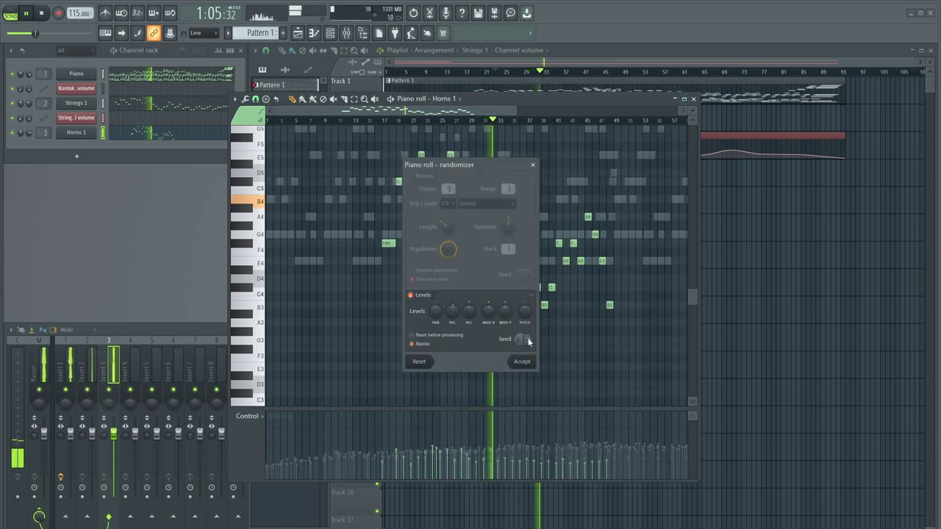
pyautogui.click(522, 361)
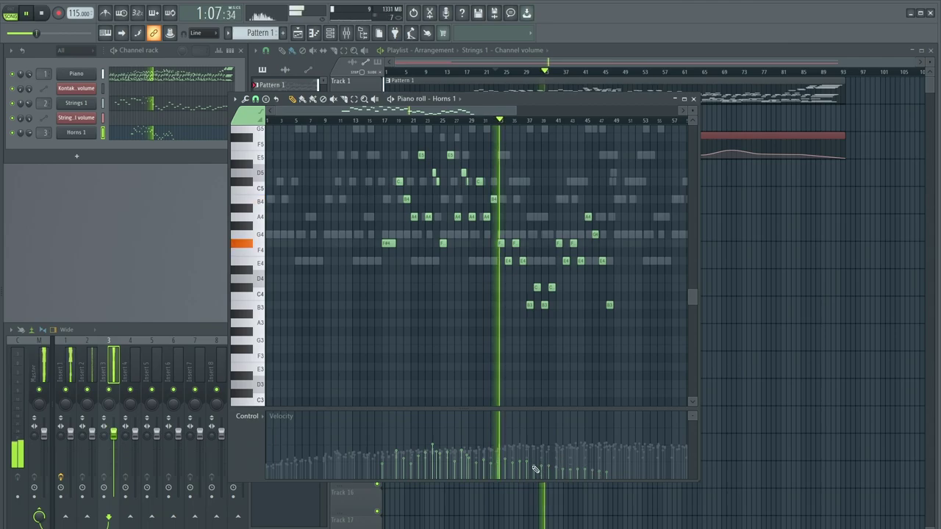
pyautogui.hotkey('alt', 'r')
pyautogui.click(522, 362)
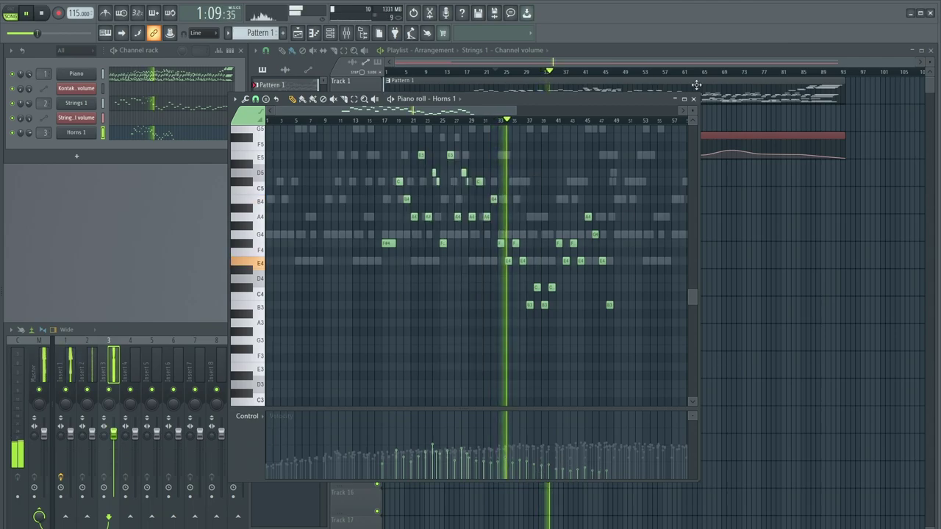
# - Close the piano roll, create an automation clip for the Horns 1 channel volume and stop playback
pyautogui.press('F7')
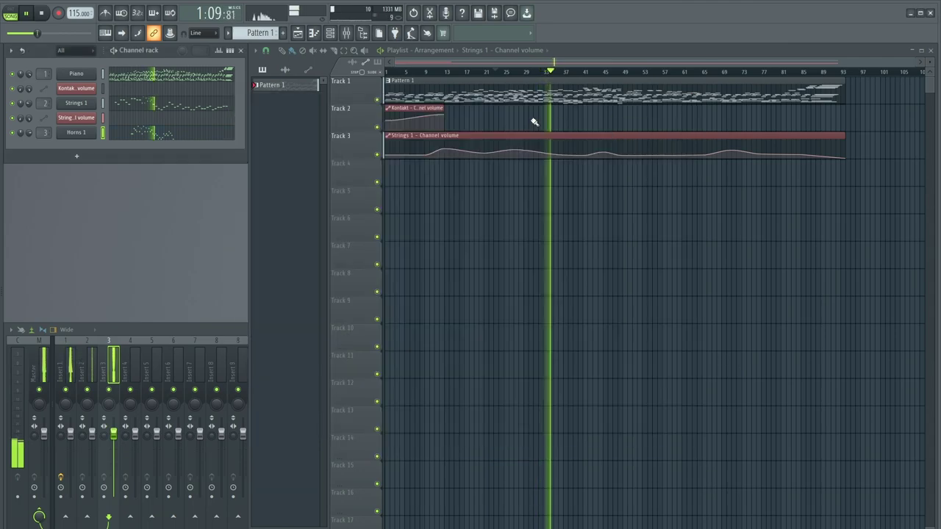
pyautogui.rightClick(30, 134)
pyautogui.click(59, 205)
pyautogui.click(36, 13)
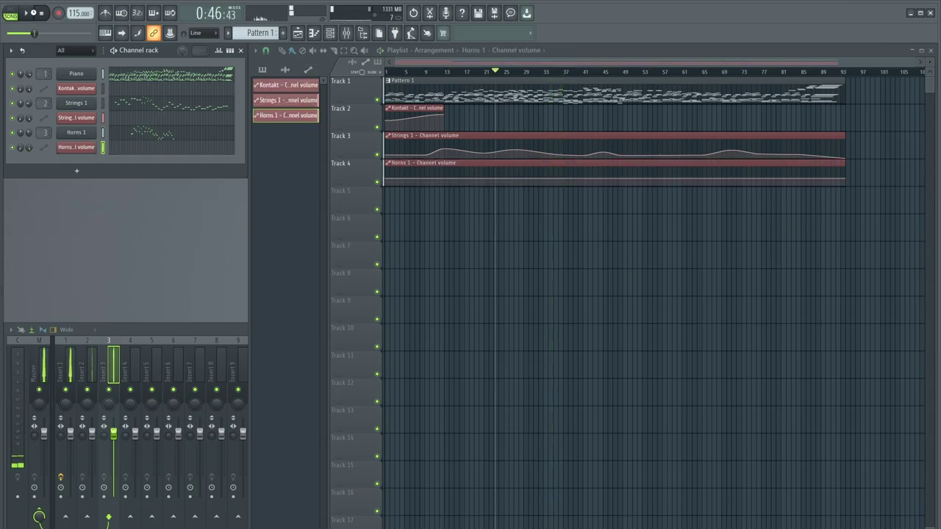
# - Play from about bar 14 and shape the Horns 1 volume automation with points at bars 17, 21 and 29, raising the level slightly
pyautogui.moveTo(413, 76); pyautogui.dragTo(454, 80)
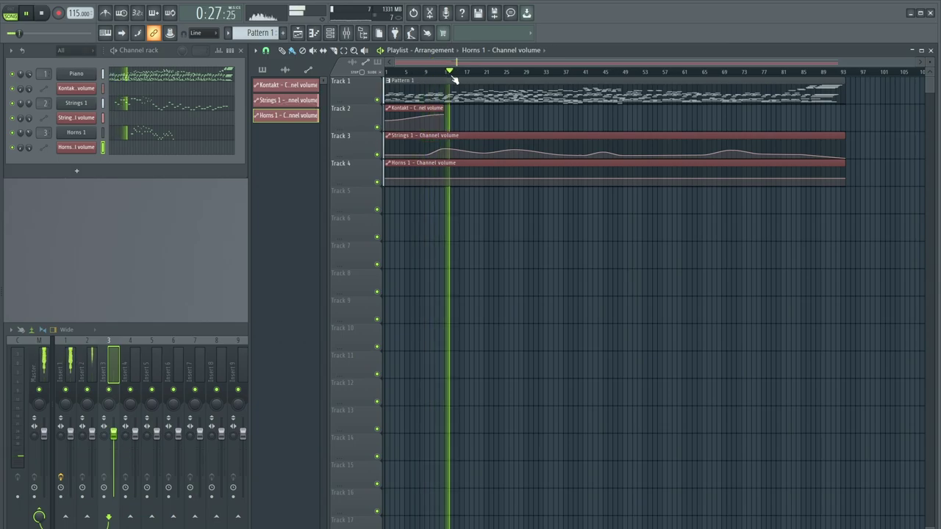
pyautogui.scroll(5, 463, 177)
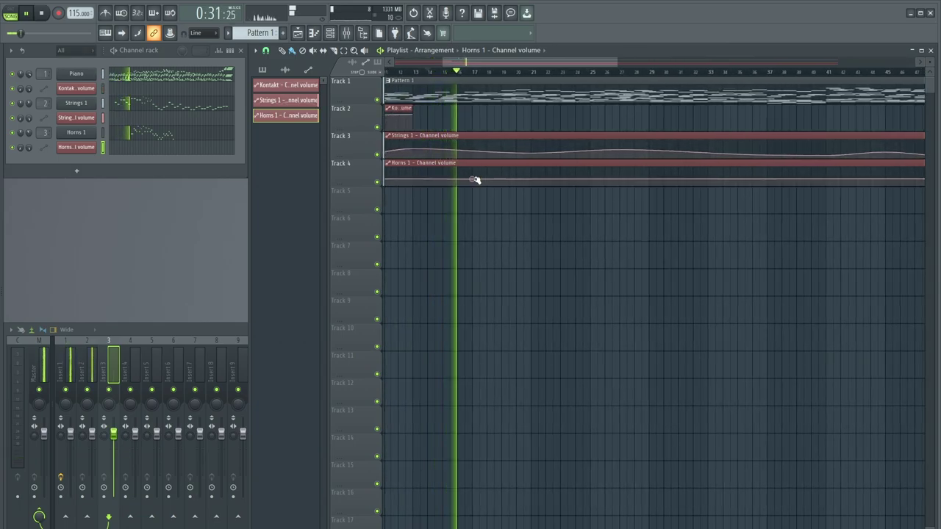
pyautogui.hscroll(3, 500, 188)
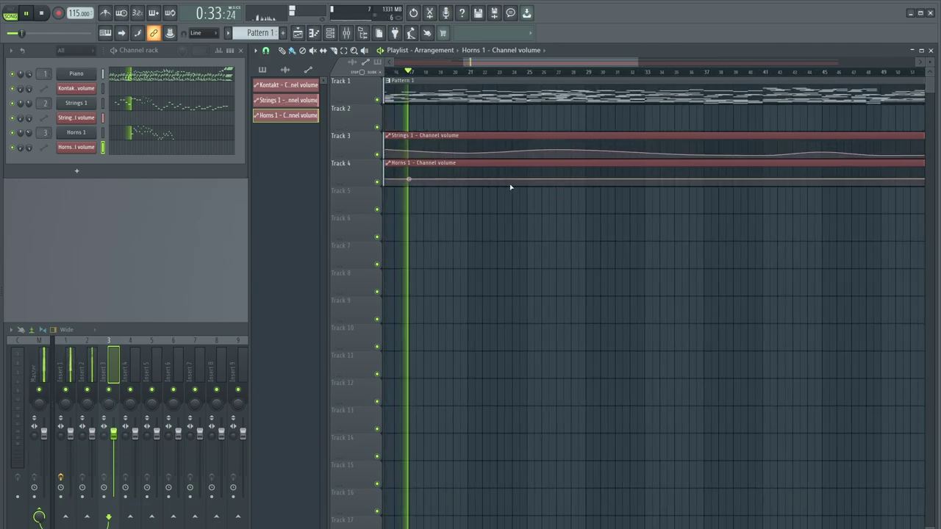
pyautogui.rightClick(468, 175)
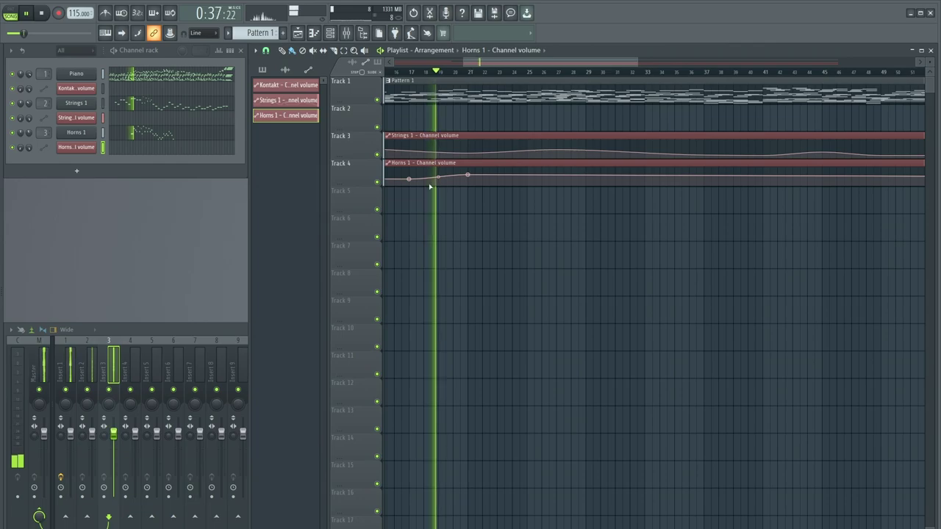
pyautogui.scroll(-3, 448, 185)
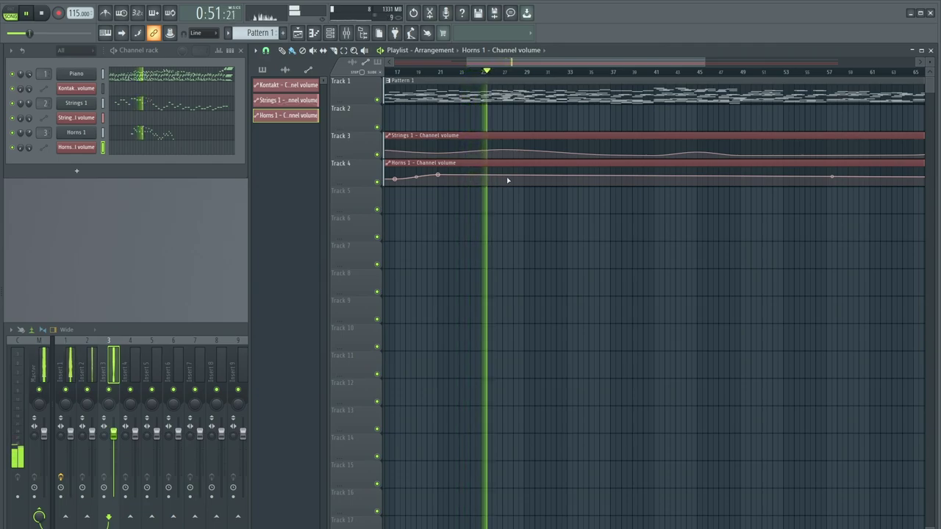
pyautogui.rightClick(525, 174)
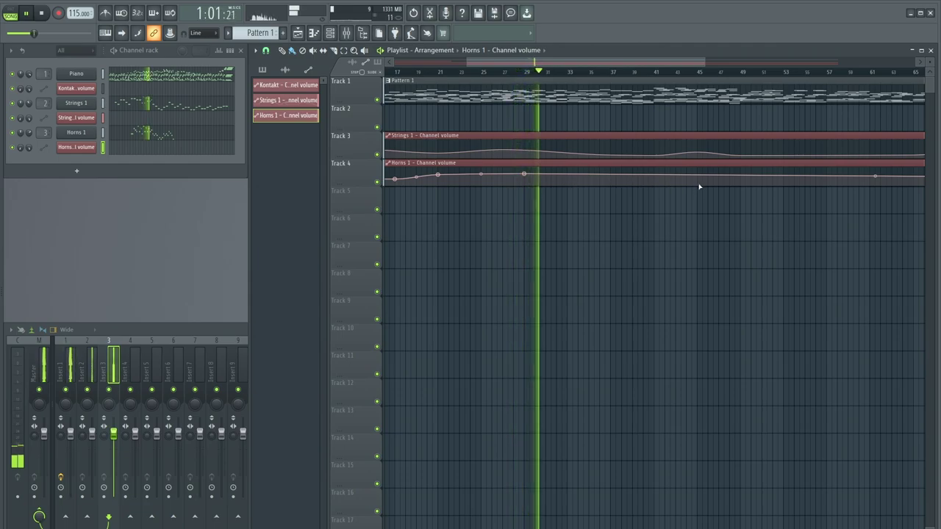
# - Fade the Horns 1 volume down from bar 29, deleting the clip's end point and ending the fade at bar 41 to suit the horn notes
pyautogui.scroll(-3, 638, 199)
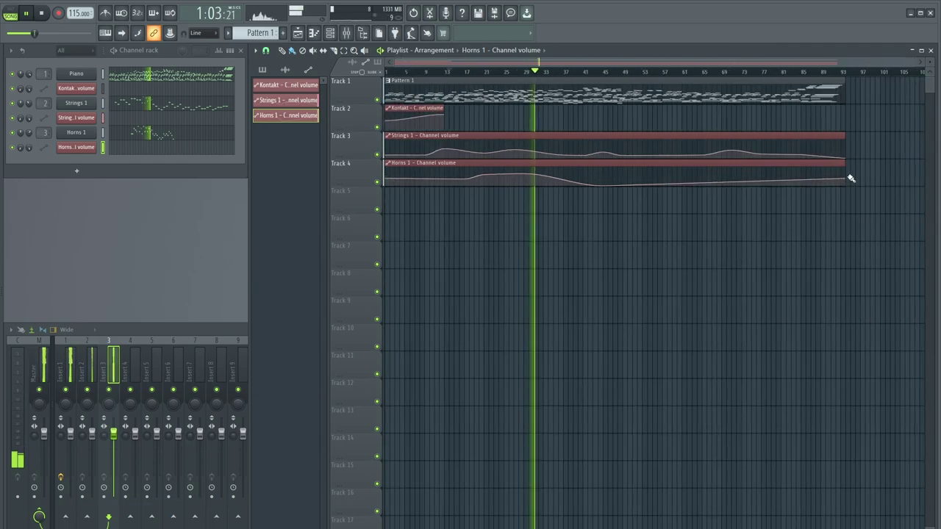
pyautogui.rightClick(846, 178)
pyautogui.click(860, 194)
pyautogui.scroll(3, 605, 202)
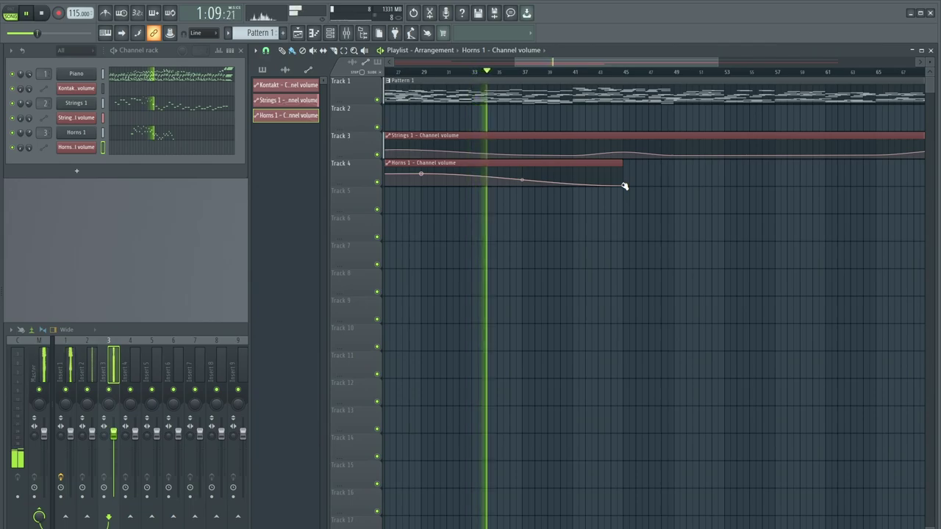
pyautogui.moveTo(625, 186); pyautogui.dragTo(572, 186)
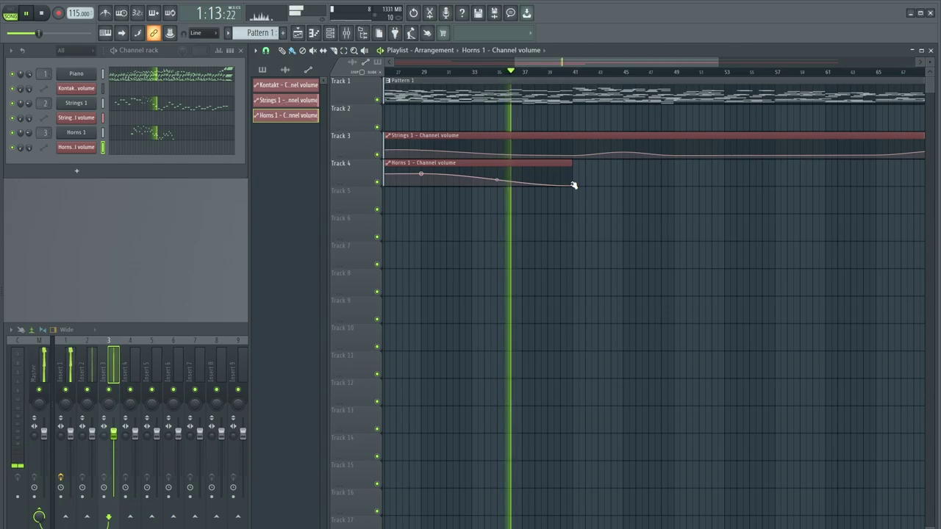
pyautogui.click(205, 123)
pyautogui.press('Down')
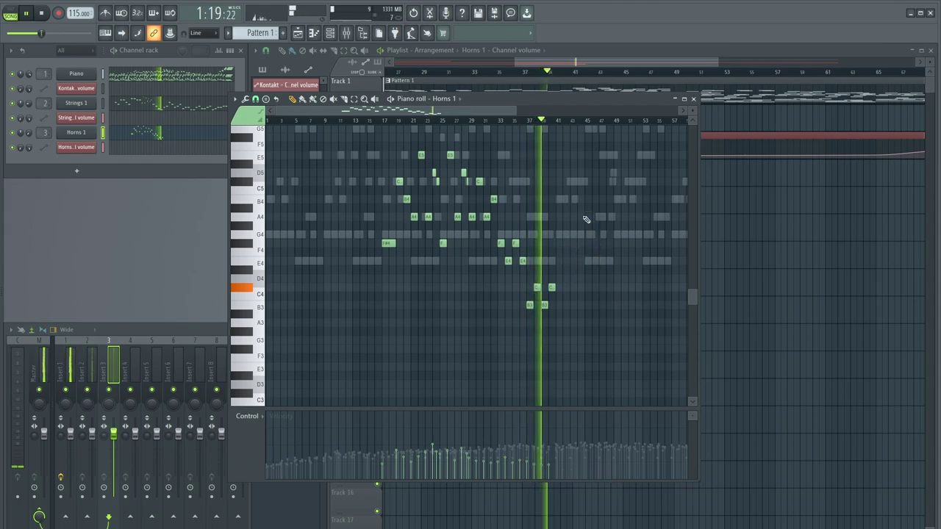
pyautogui.click(694, 99)
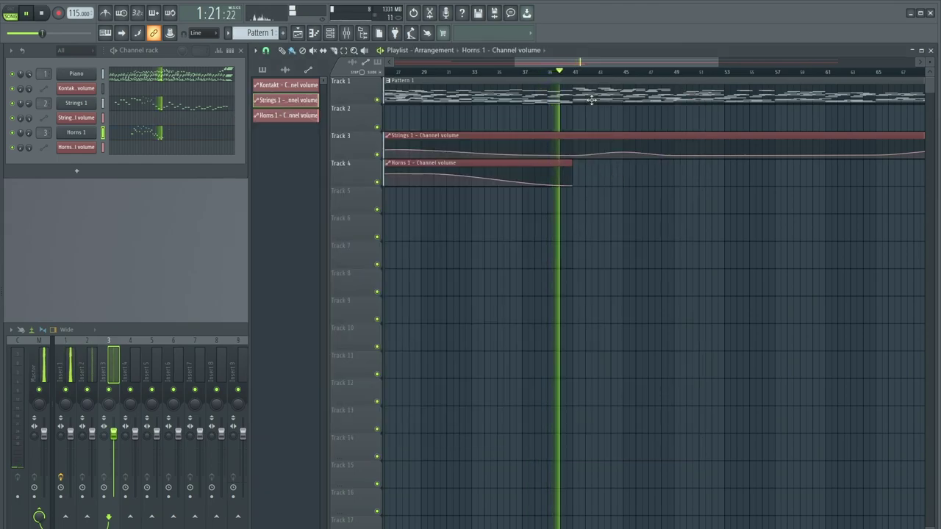
pyautogui.scroll(-3, 697, 224)
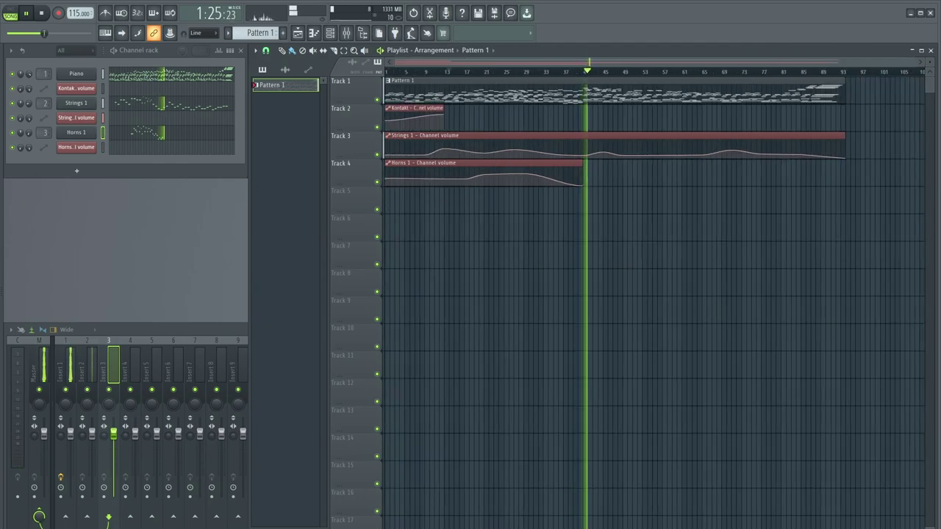
# - Add a new Kontakt channel, route it to mixer insert 4 and rename it Harp
pyautogui.moveTo(80, 185); pyautogui.dragTo(69, 159)
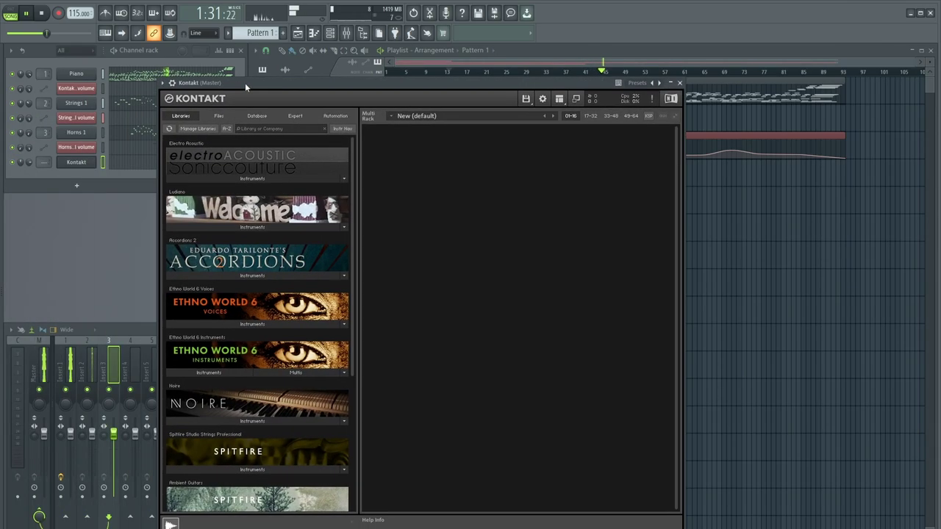
pyautogui.rightClick(74, 165)
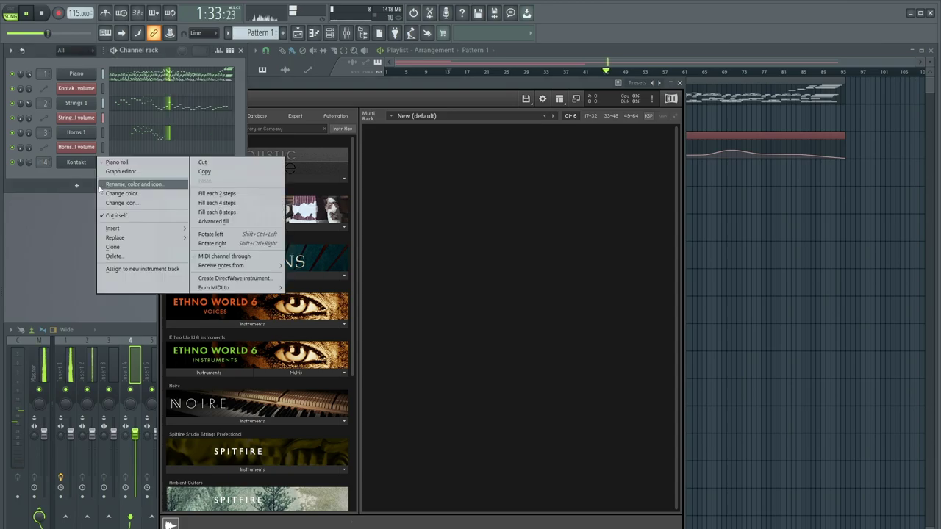
pyautogui.click(114, 184)
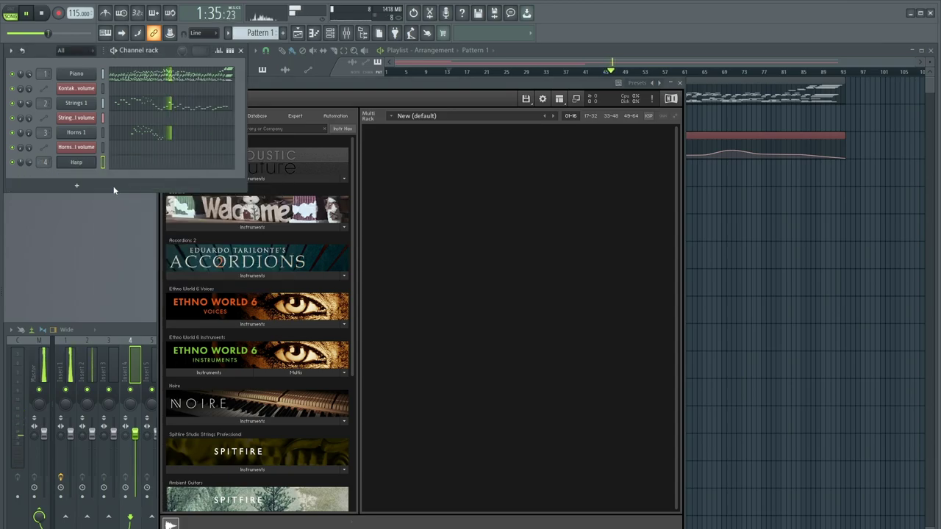
# - Load Harp.nki from the VSL Strings folder of the Kontakt Factory Library and close the Kontakt window
pyautogui.scroll(-4, 319, 355)
pyautogui.click(245, 410)
pyautogui.doubleClick(214, 423)
pyautogui.doubleClick(208, 431)
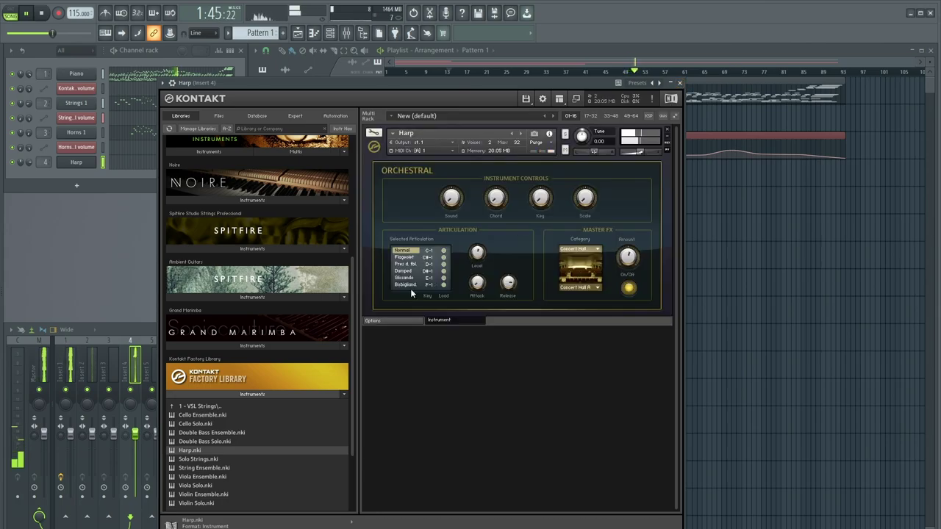
pyautogui.click(680, 83)
# - Copy the piano's upper melody notes between B6 and A7 from bars 41 to 48
pyautogui.click(216, 78)
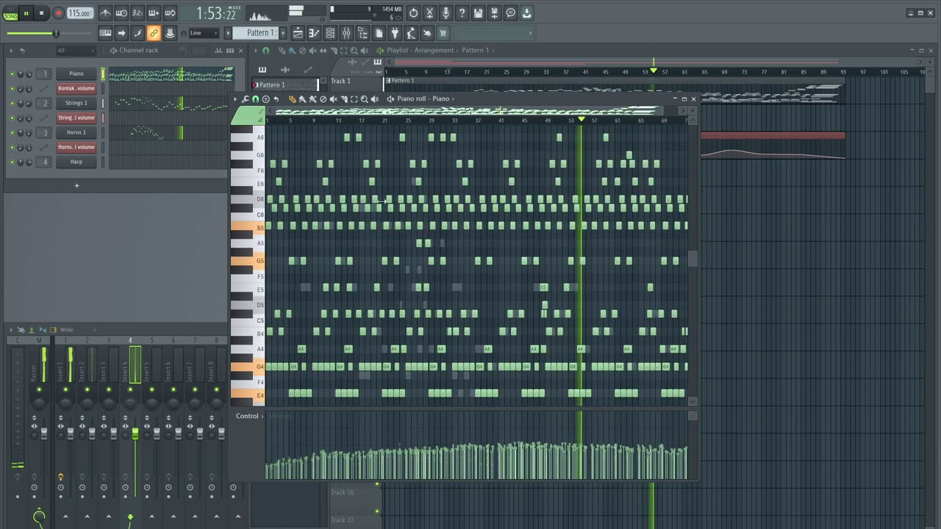
pyautogui.click(421, 120)
pyautogui.scroll(4, 452, 141)
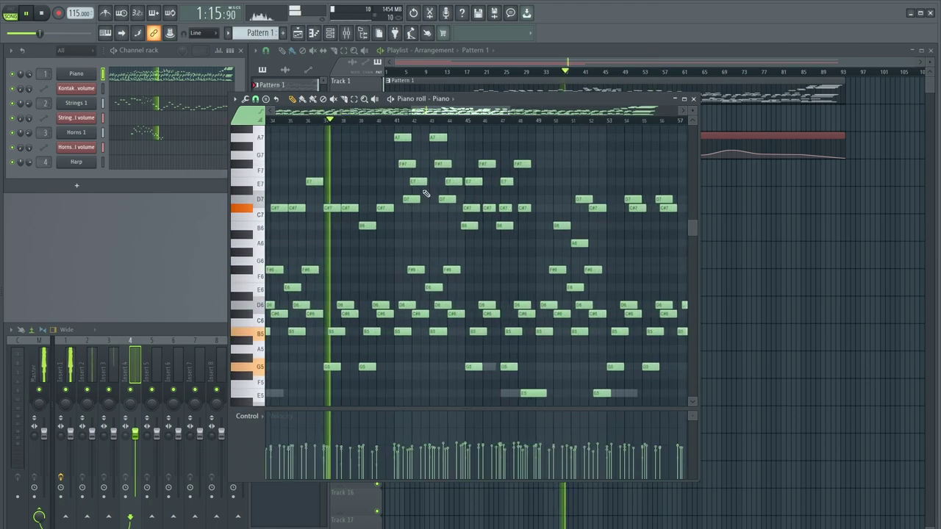
pyautogui.scroll(3, 424, 193)
pyautogui.scroll(2, 446, 311)
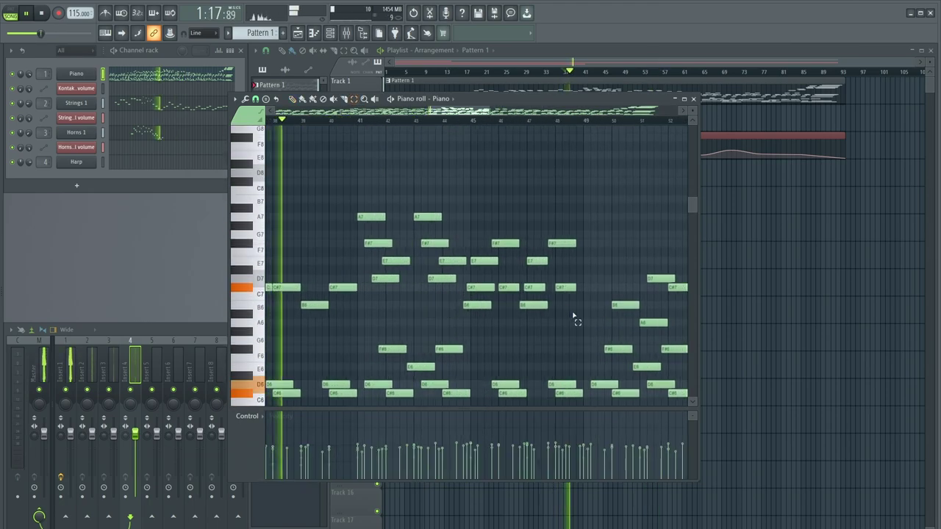
pyautogui.moveTo(585, 327); pyautogui.dragTo(358, 195)
pyautogui.hotkey('ctrl', 'c')
# - Paste the copied notes into the Harp piano roll, align their start to bar 41 and lower them all one octave
pyautogui.click(187, 164)
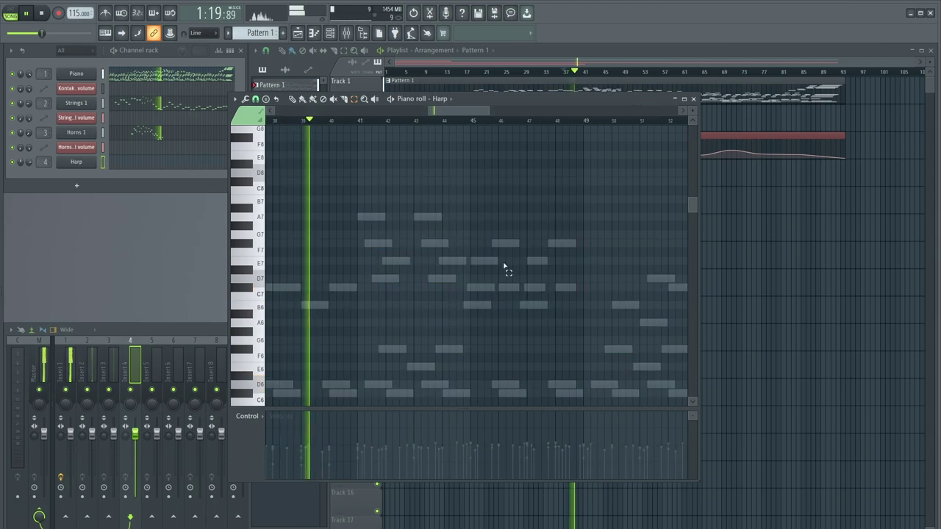
pyautogui.hotkey('ctrl', 'v')
pyautogui.moveTo(291, 217); pyautogui.dragTo(375, 217)
pyautogui.click(403, 191)
pyautogui.rightClick(403, 192)
pyautogui.hotkey('ctrl', 'a')
pyautogui.hotkey('ctrl', 'Down')
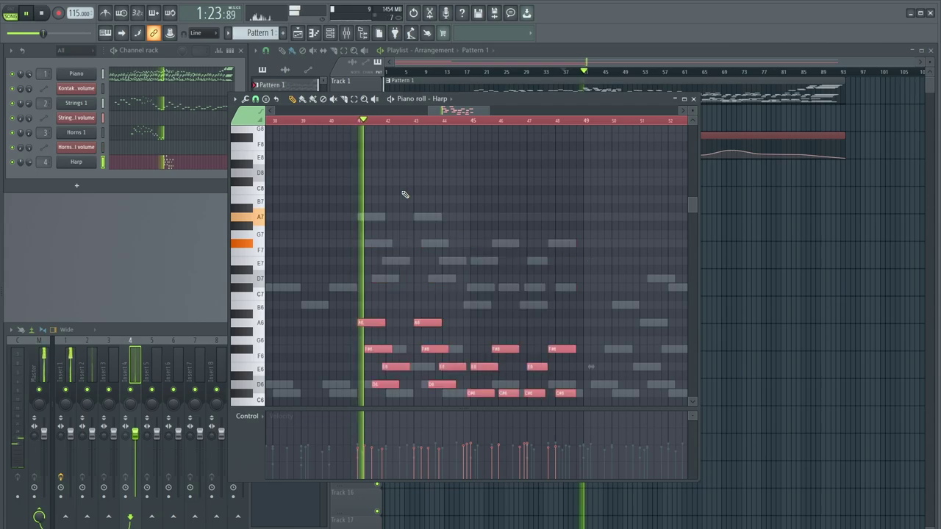
# - Try the harp notes another octave lower and listen to them against the other parts
pyautogui.scroll(-2, 403, 193)
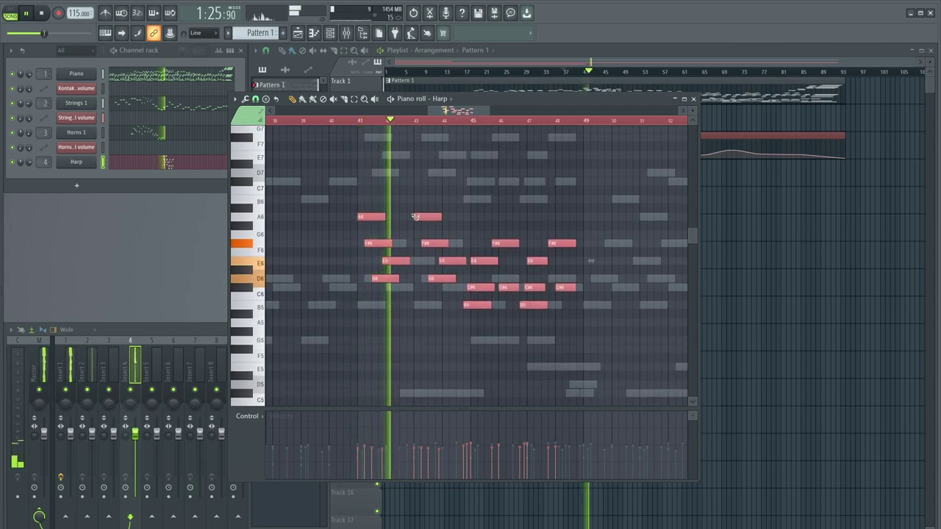
pyautogui.scroll(3, 384, 218)
pyautogui.moveTo(384, 217); pyautogui.dragTo(382, 218)
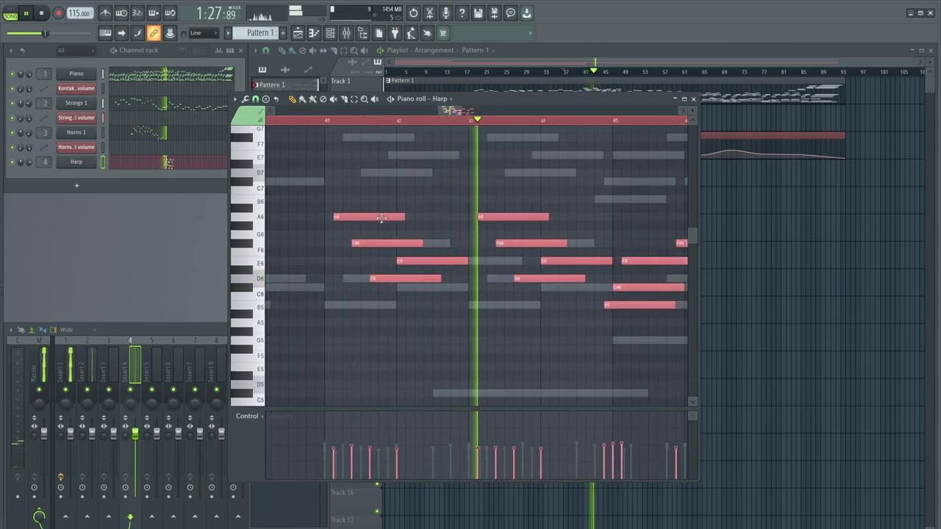
pyautogui.scroll(-3, 409, 205)
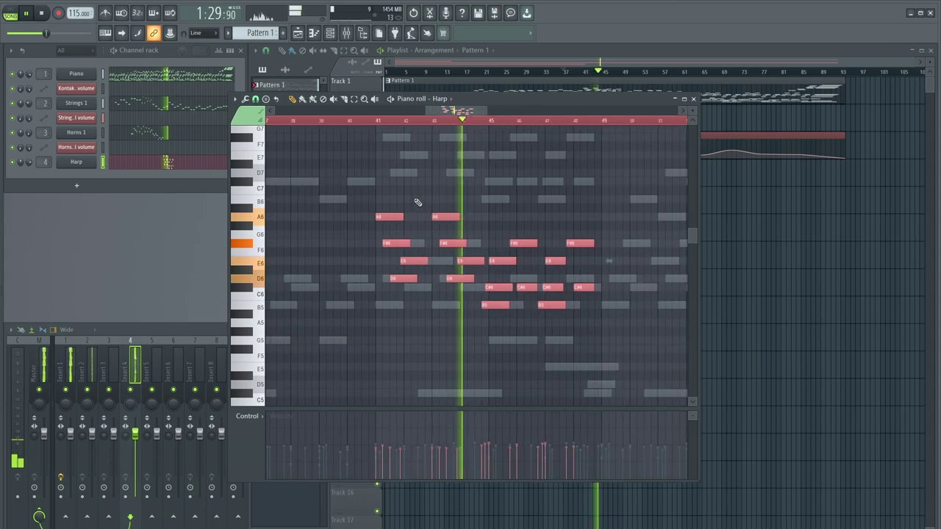
pyautogui.hotkey('ctrl', 'Down')
pyautogui.scroll(-3, 420, 198)
pyautogui.scroll(1, 479, 311)
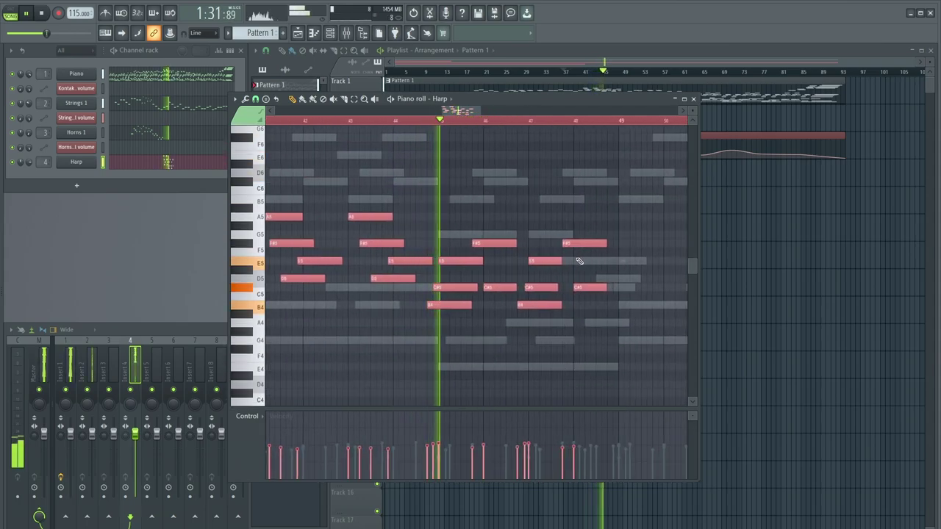
pyautogui.scroll(-3, 485, 317)
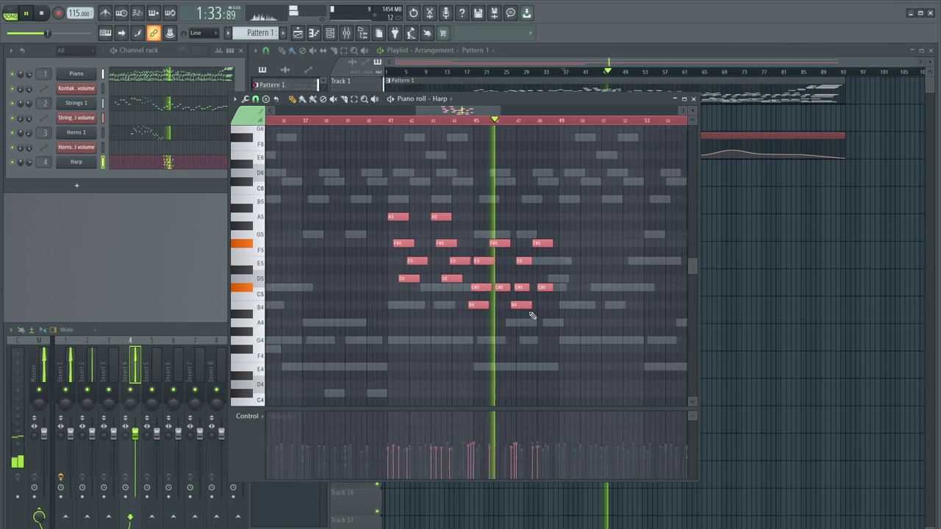
pyautogui.scroll(2, 529, 317)
pyautogui.scroll(-2, 531, 313)
# - Replay from about bar 40 and delete the harp notes of the second phrase, from just before bar 45 onward
pyautogui.click(362, 121)
pyautogui.rightClick(504, 257)
pyautogui.rightClick(554, 287)
pyautogui.rightClick(530, 304)
# - Raise the remaining harp notes one octave with higher velocities, listen to them and clear the selection
pyautogui.hotkey('ctrl', 'a')
pyautogui.hotkey('ctrl', 'Up')
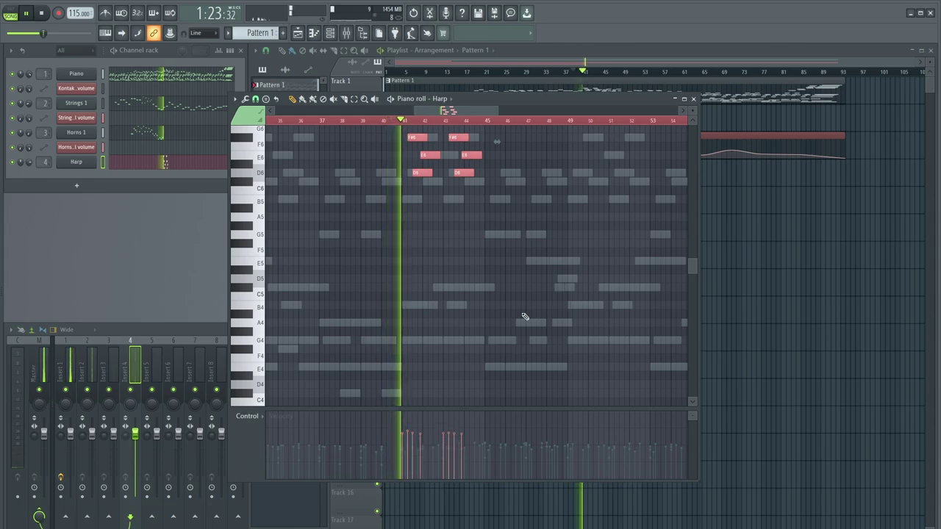
pyautogui.scroll(3, 531, 315)
pyautogui.scroll(2, 485, 311)
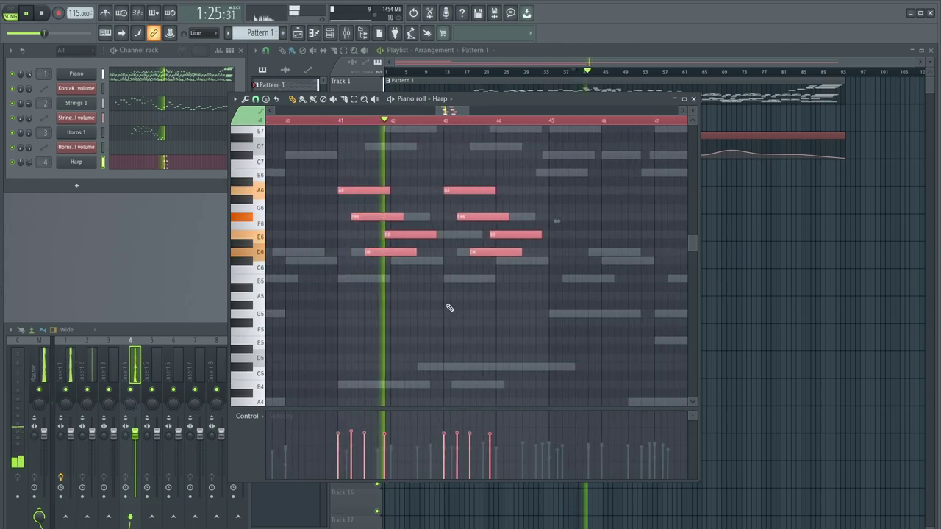
pyautogui.scroll(-1, 463, 295)
pyautogui.keyDown('ctrl'); pyautogui.click(467, 293); pyautogui.keyUp('ctrl')
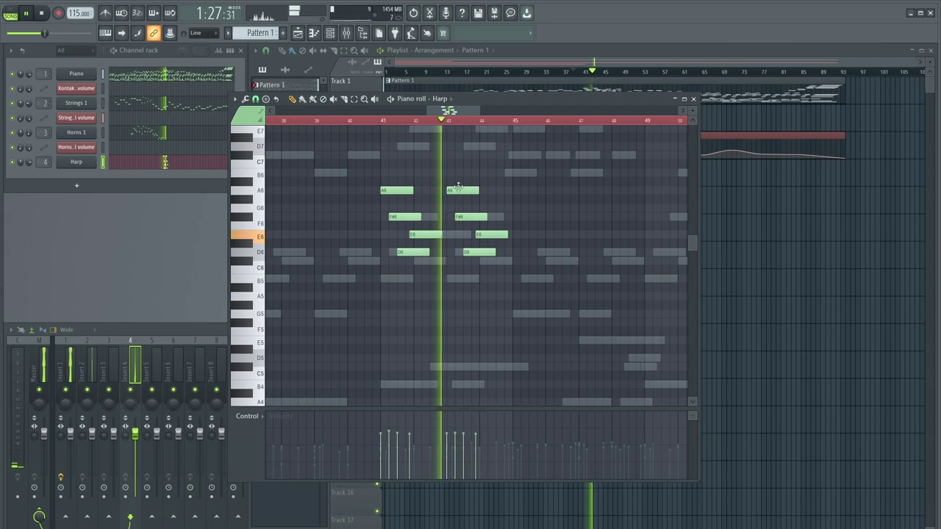
# - Try adding a B5 harp note early in bar 45 and delete it again
pyautogui.scroll(-2, 507, 206)
pyautogui.scroll(2, 525, 219)
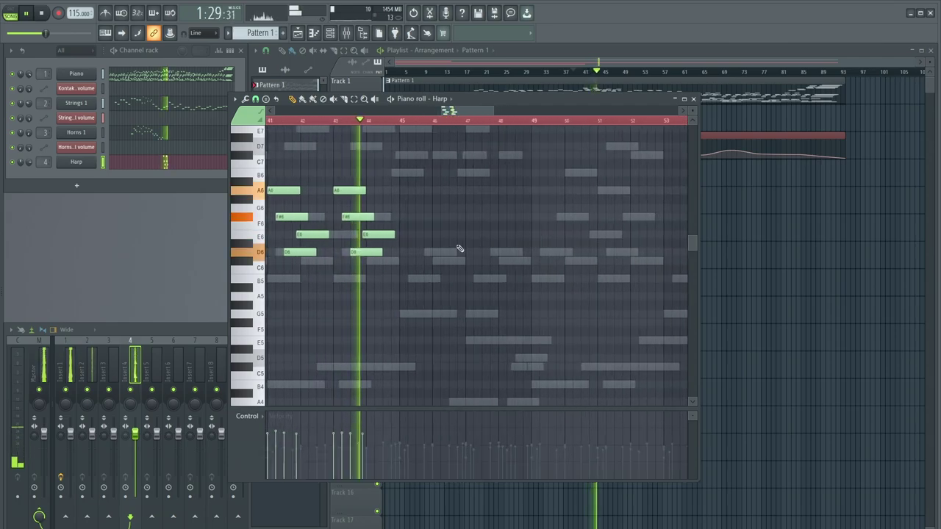
pyautogui.click(414, 278)
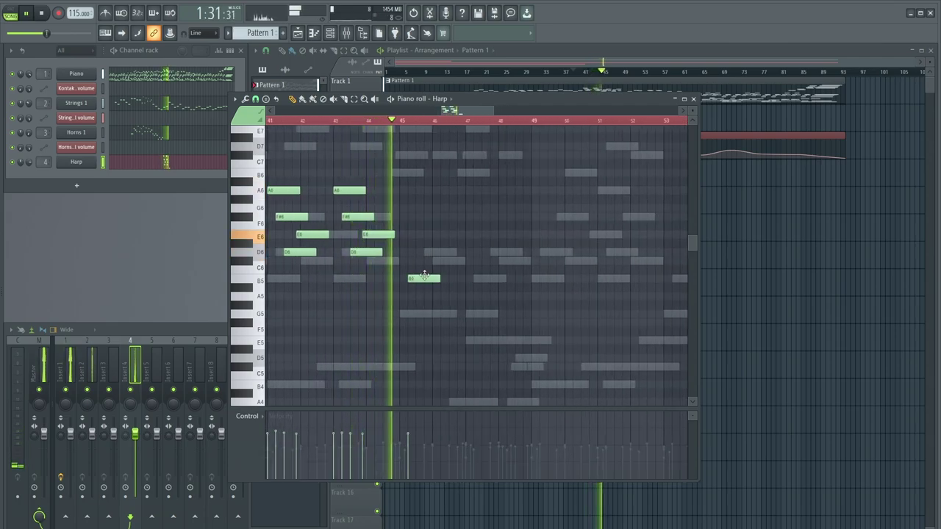
pyautogui.rightClick(429, 280)
pyautogui.scroll(-1, 515, 278)
pyautogui.scroll(-1, 583, 280)
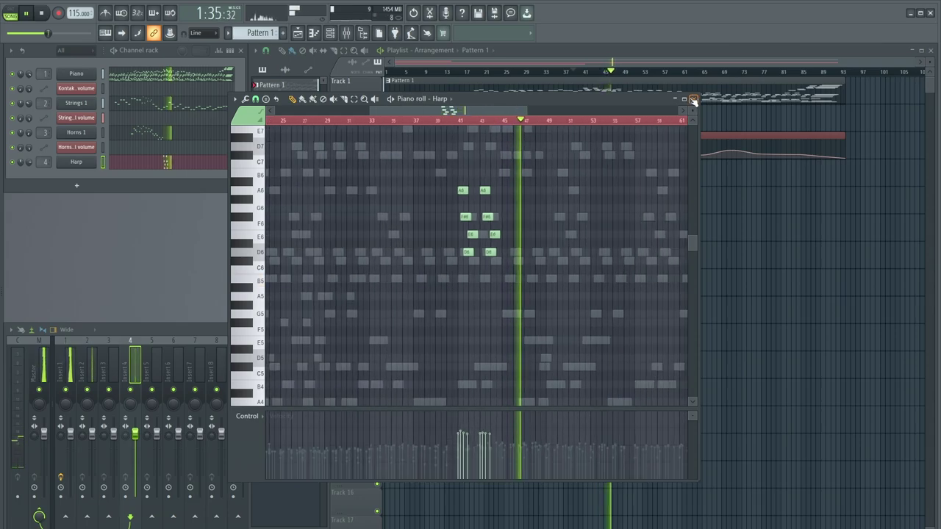
# - Randomize the harp notes' levels with bipolar variation and pattern generation off, close the piano roll and replay from about bar 33
pyautogui.click(693, 99)
pyautogui.click(181, 165)
pyautogui.hotkey('alt', 'r')
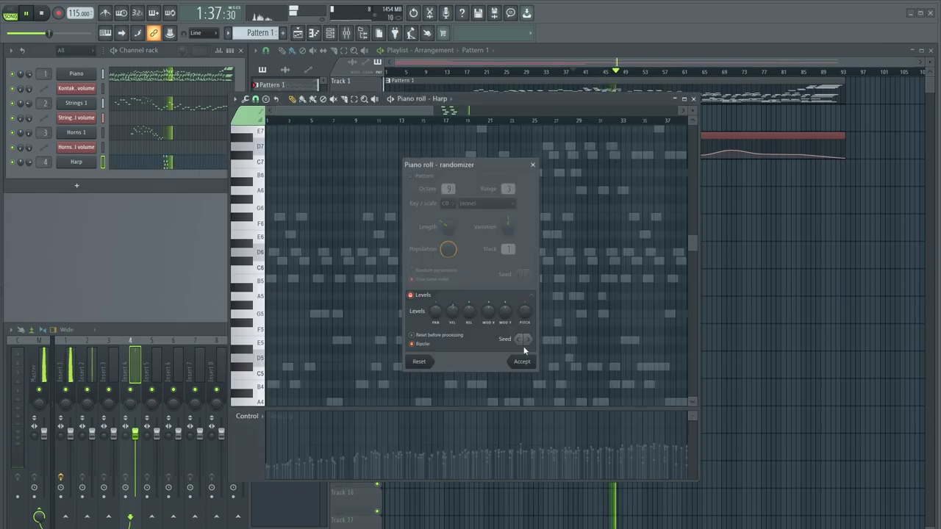
pyautogui.press('Escape')
pyautogui.scroll(-2, 441, 329)
pyautogui.hotkey('alt', 'r')
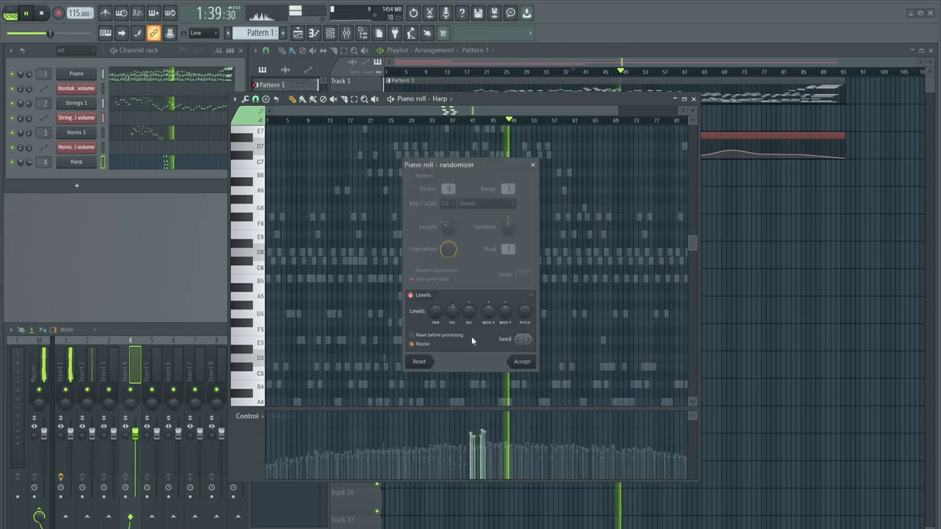
pyautogui.click(522, 361)
pyautogui.click(692, 98)
pyautogui.click(548, 71)
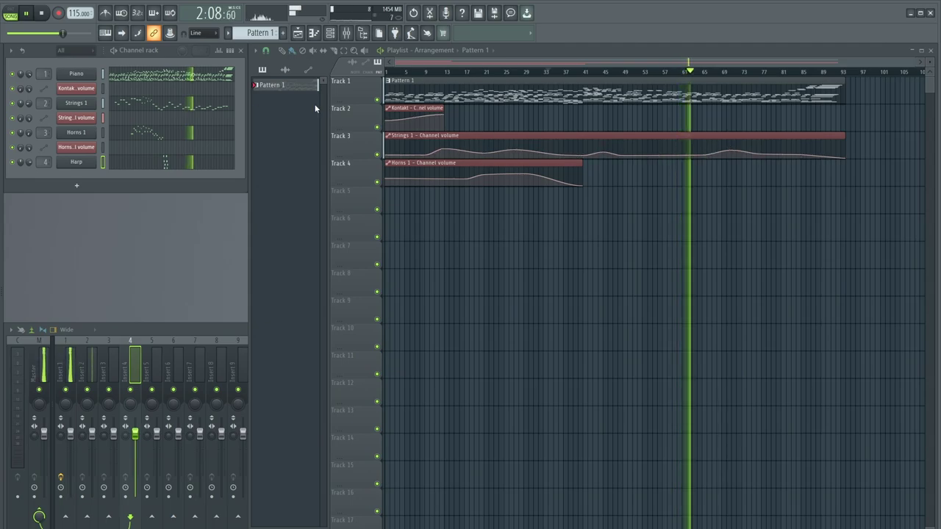
# - Delete the Strings 1 notes C#5, E5 and A4 between about bars 51 and 56, replaying from about bar 45, and close the piano roll
pyautogui.click(225, 104)
pyautogui.scroll(-3, 588, 283)
pyautogui.scroll(3, 615, 297)
pyautogui.scroll(-2, 507, 288)
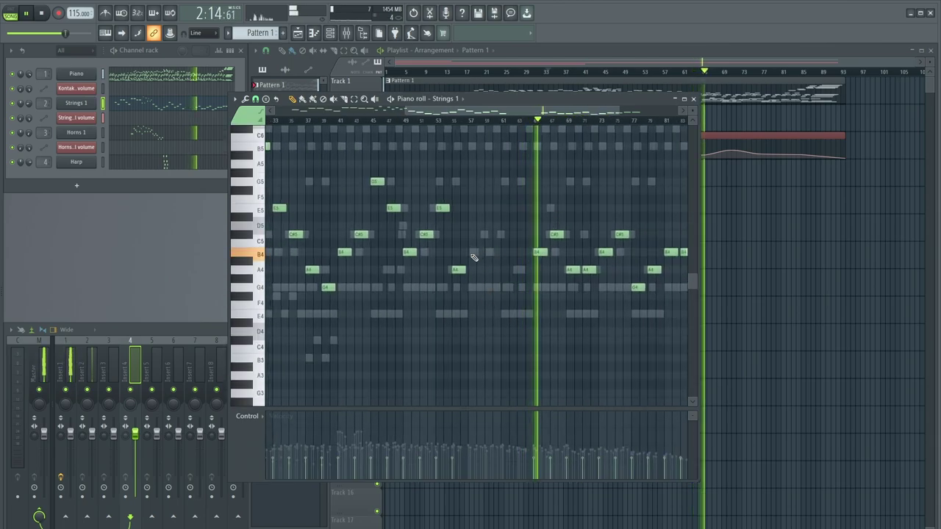
pyautogui.moveTo(412, 99); pyautogui.dragTo(402, 214)
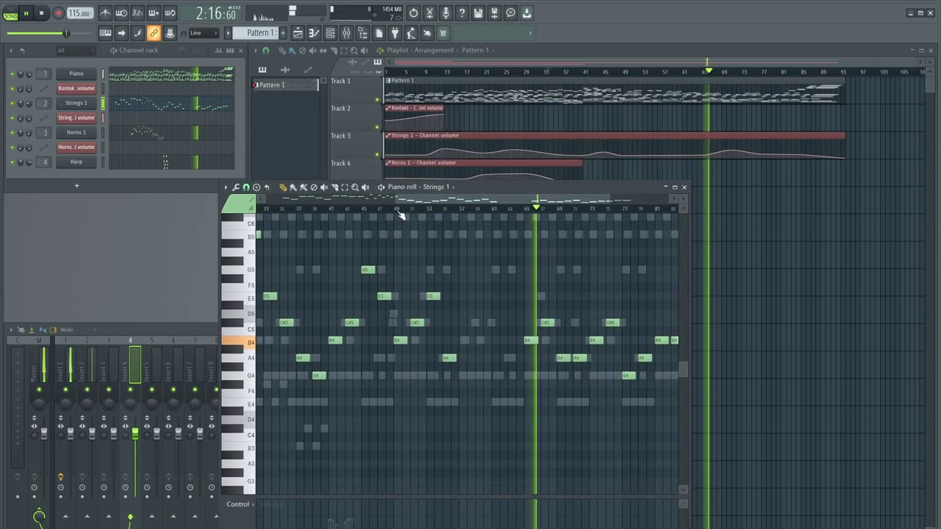
pyautogui.click(367, 209)
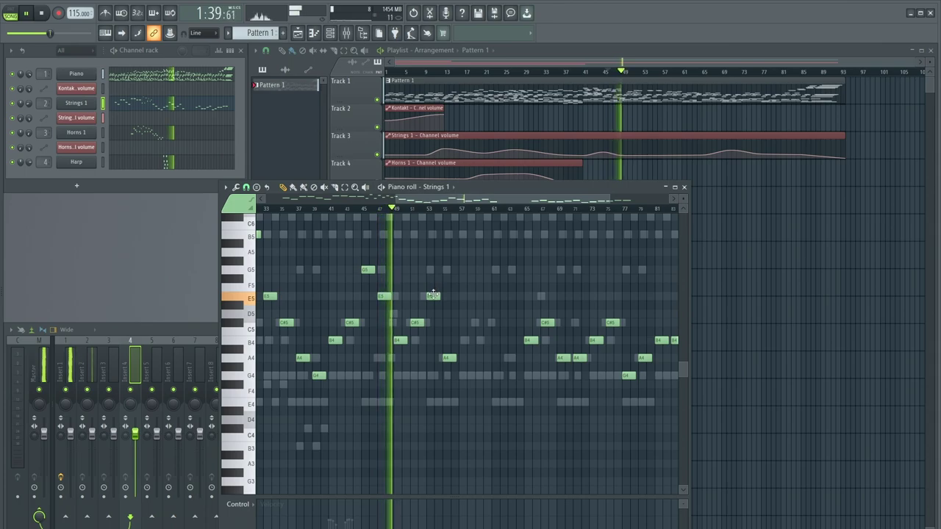
pyautogui.rightClick(433, 295)
pyautogui.rightClick(418, 323)
pyautogui.rightClick(448, 358)
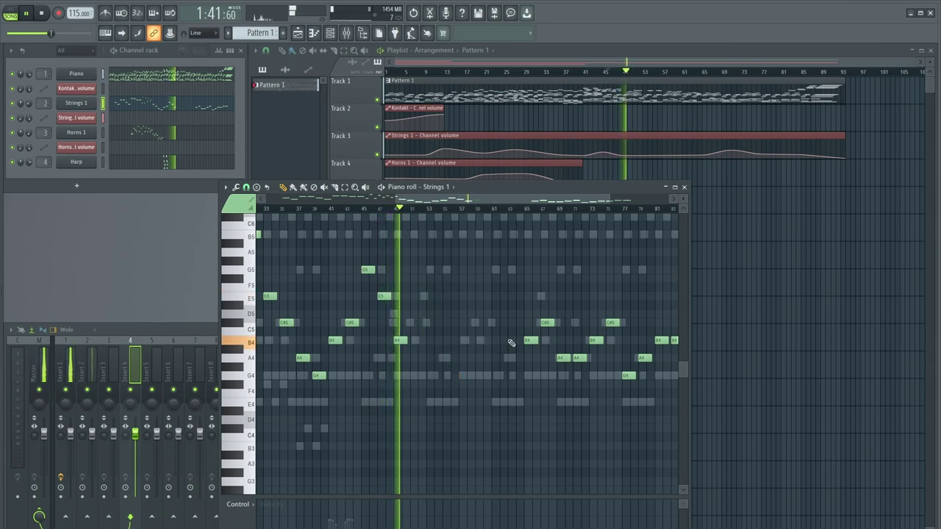
pyautogui.click(684, 188)
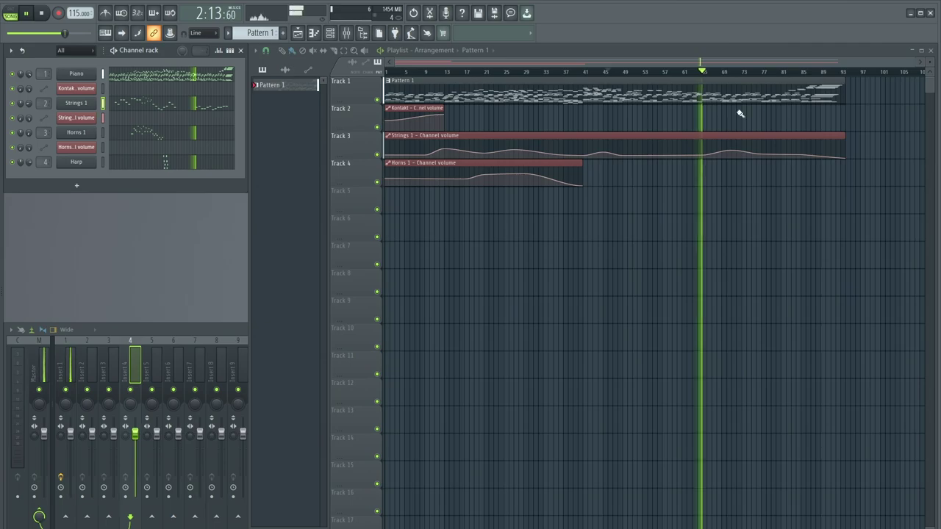
# - Replace Violin Solo with Cello Solo from the Kontakt Factory Library's VSL Strings in the Strings 1 instrument
pyautogui.moveTo(710, 158)
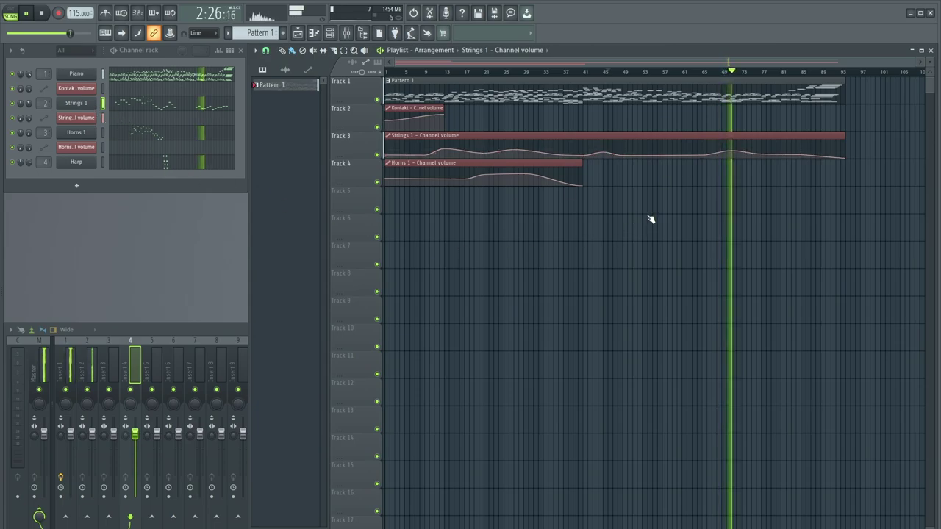
pyautogui.click(76, 103)
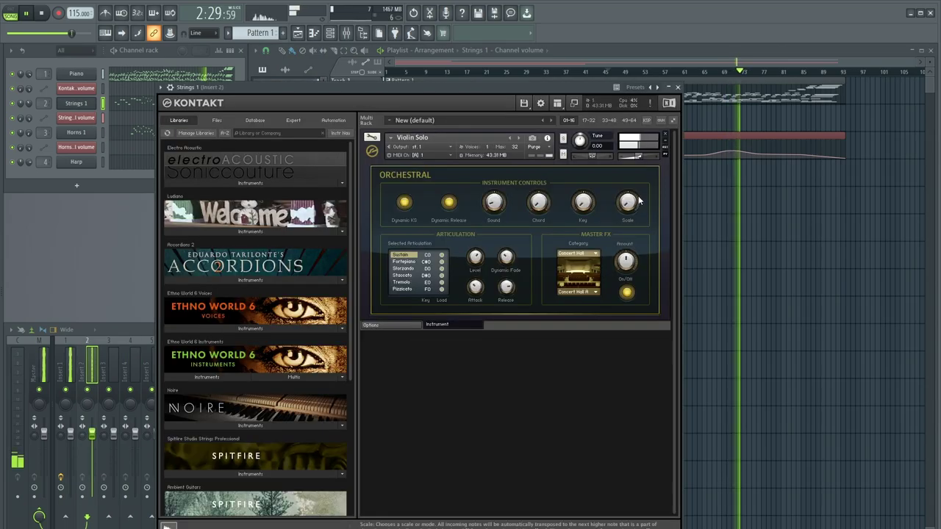
pyautogui.click(665, 137)
pyautogui.click(473, 308)
pyautogui.scroll(-3, 233, 375)
pyautogui.scroll(-3, 232, 377)
pyautogui.click(221, 408)
pyautogui.scroll(-1, 213, 415)
pyautogui.moveTo(206, 428); pyautogui.dragTo(444, 218)
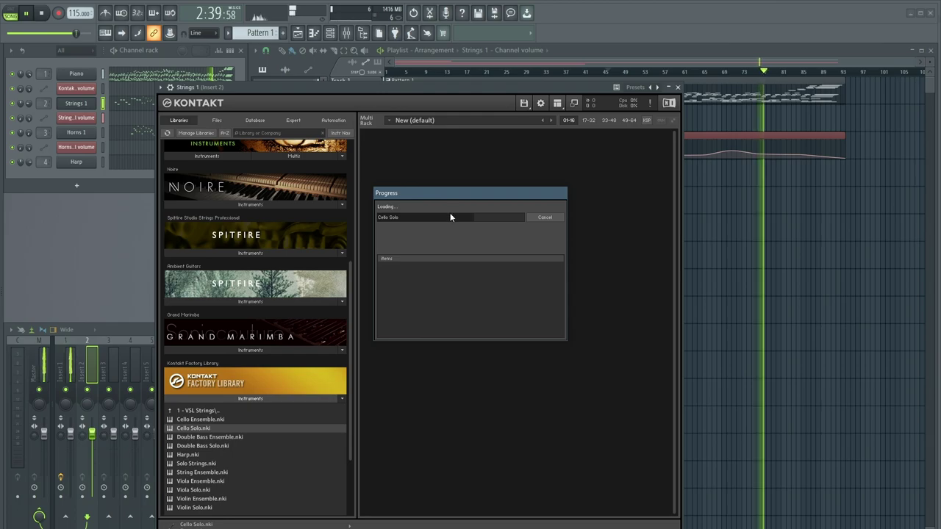
pyautogui.click(672, 88)
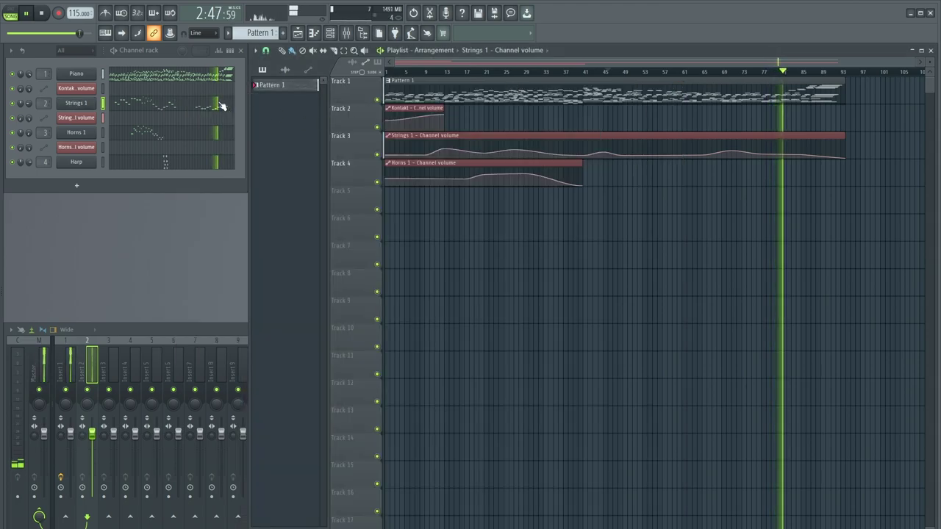
# - Replay the arrangement from about bar 3 and review the Cello Solo instrument's controls
pyautogui.press('space')
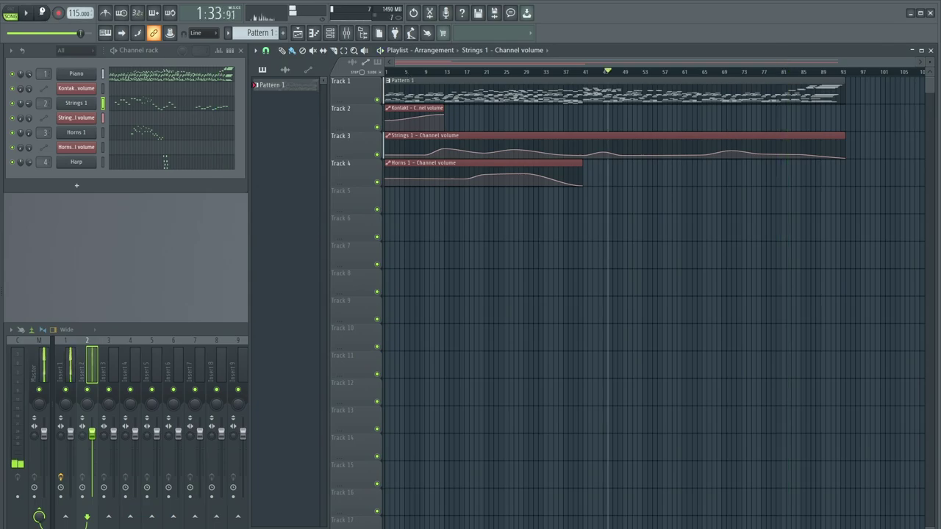
pyautogui.click(421, 71)
pyautogui.click(405, 71)
pyautogui.click(395, 72)
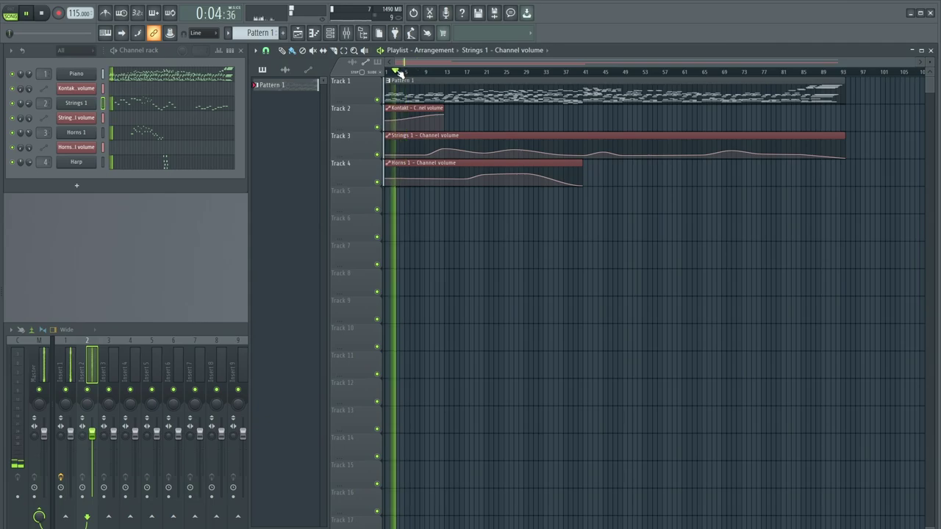
pyautogui.click(77, 103)
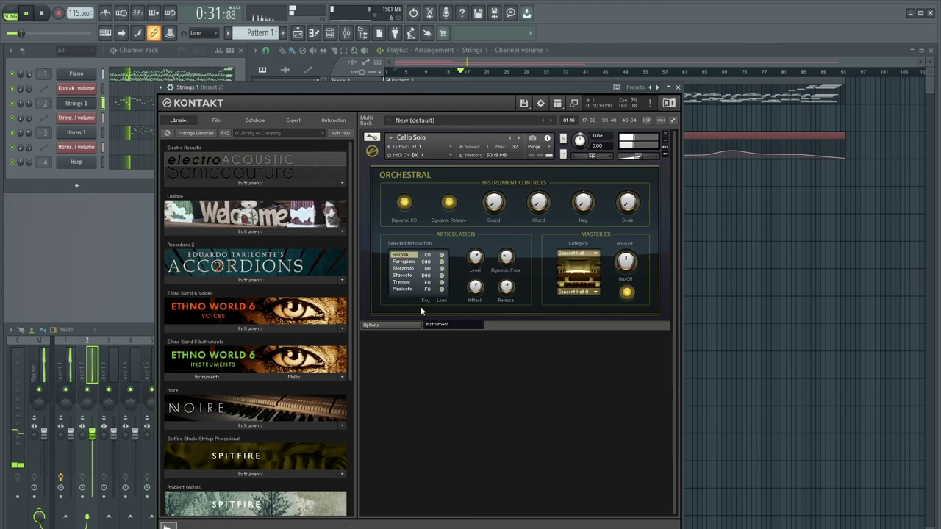
pyautogui.scroll(-5, 313, 338)
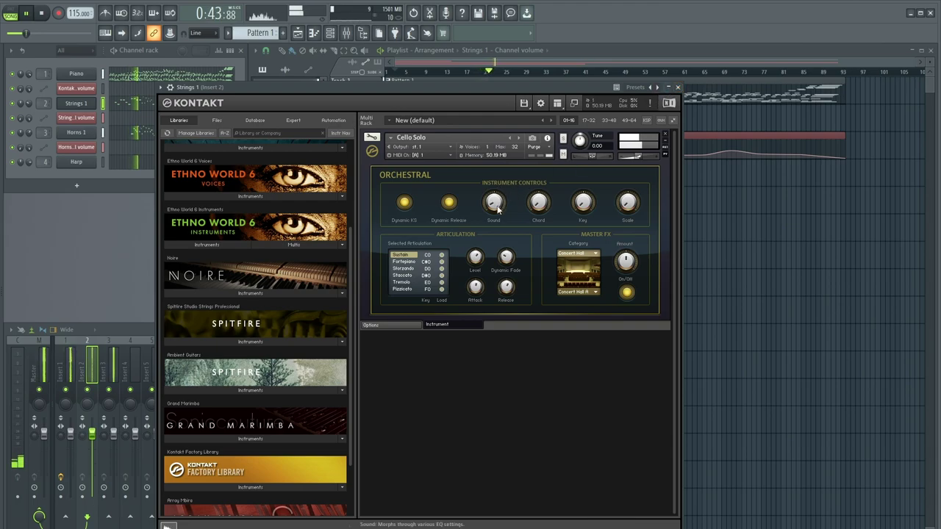
pyautogui.click(678, 87)
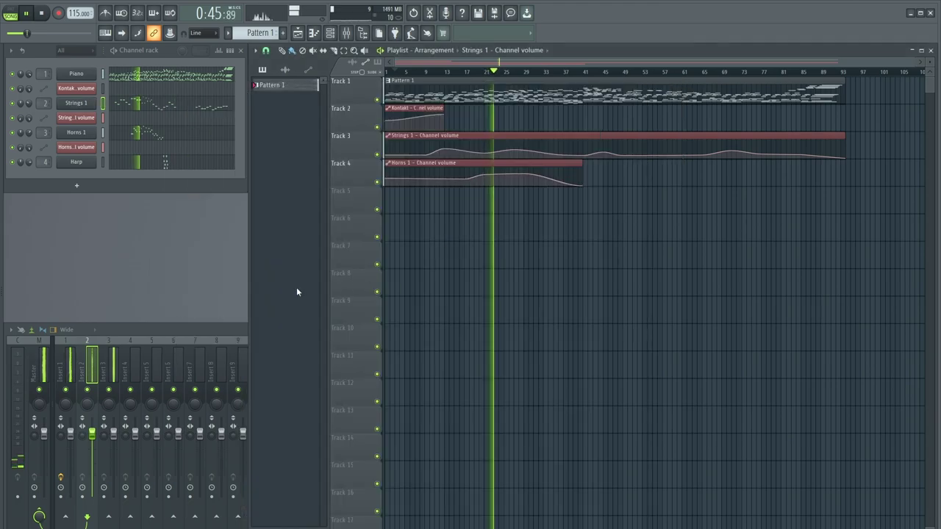
# - Adjust the Insert 2 and Insert 3 mixer levels and load FabFilter Pro-Q 3 on Insert 3
pyautogui.click(93, 368)
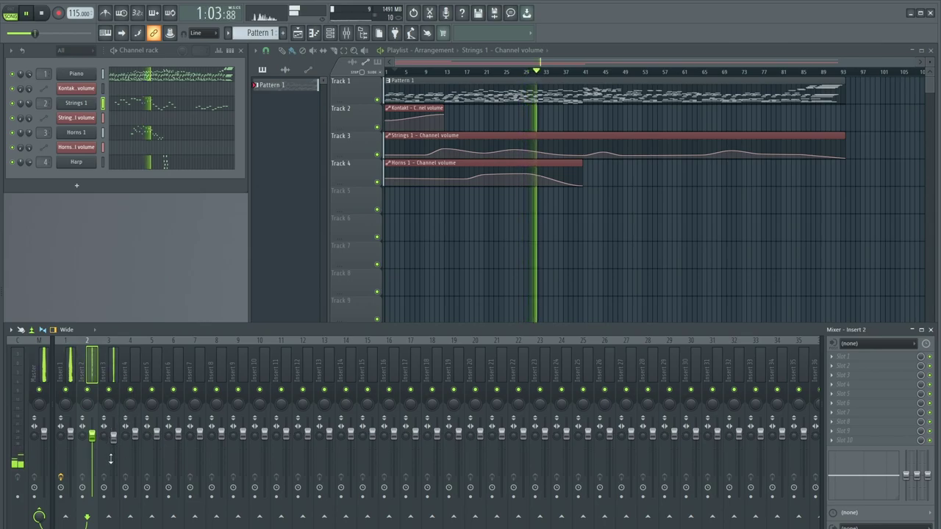
pyautogui.click(110, 370)
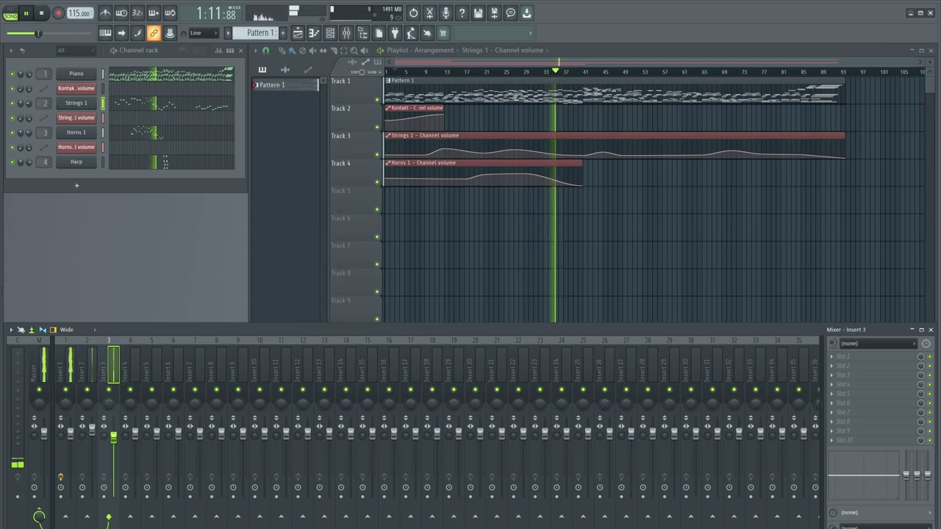
pyautogui.moveTo(95, 374); pyautogui.dragTo(110, 372)
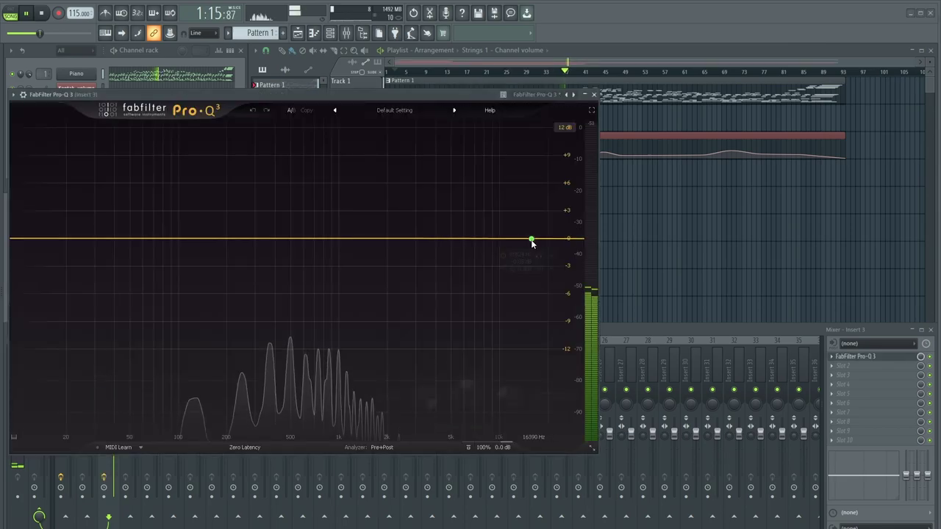
# - Shape the Insert 3 equalizer with a dynamic high shelf of about -6.8 dB at 2 kHz and a bell of about +3.6 dB at 245 Hz
pyautogui.moveTo(532, 238); pyautogui.dragTo(397, 258)
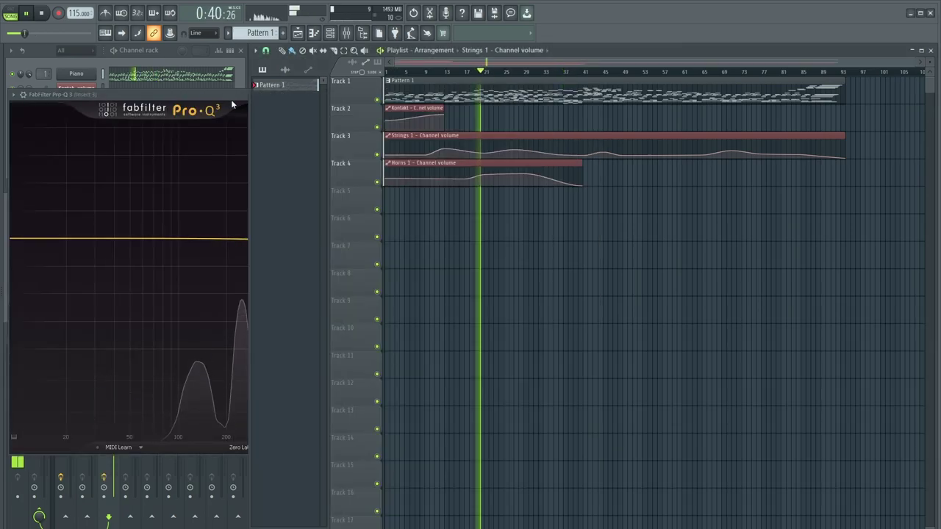
pyautogui.moveTo(202, 91); pyautogui.dragTo(217, 90)
pyautogui.moveTo(412, 258); pyautogui.dragTo(404, 269)
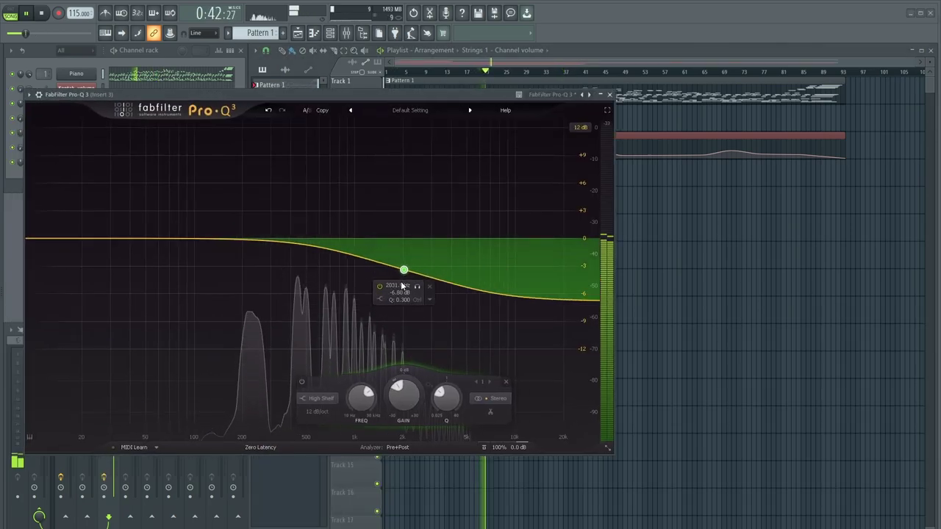
pyautogui.click(430, 299)
pyautogui.click(453, 332)
pyautogui.moveTo(259, 238); pyautogui.dragTo(256, 208)
pyautogui.moveTo(275, 92); pyautogui.dragTo(433, 79)
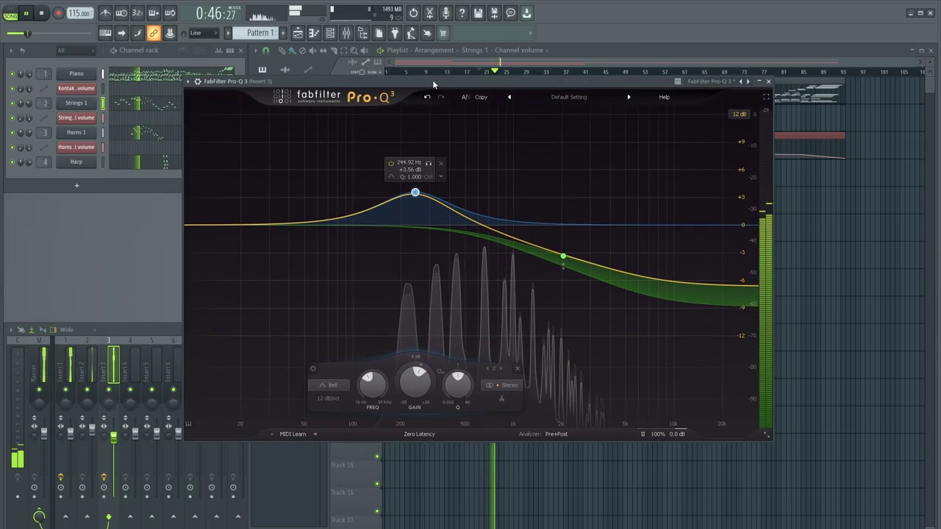
# - Copy the Pro-Q 3 equalizer from Insert 3 to Insert 2 and remove it from Insert 3
pyautogui.click(119, 362)
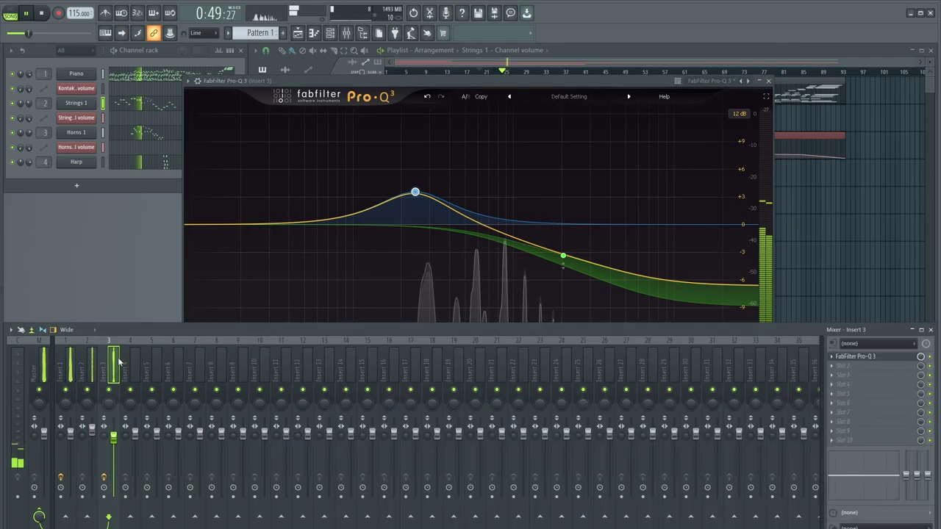
pyautogui.click(834, 356)
pyautogui.moveTo(835, 355); pyautogui.dragTo(93, 359)
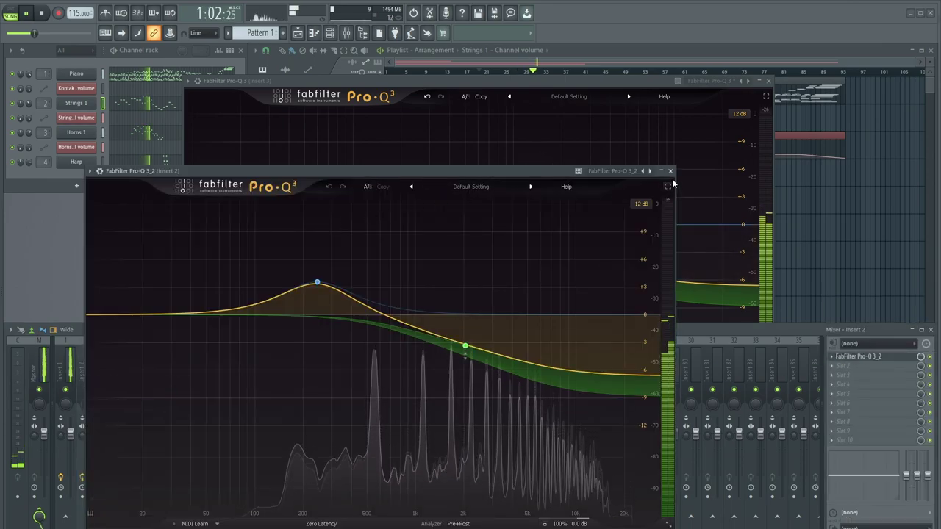
pyautogui.click(670, 170)
pyautogui.click(113, 362)
pyautogui.rightClick(836, 360)
pyautogui.click(842, 318)
pyautogui.click(518, 301)
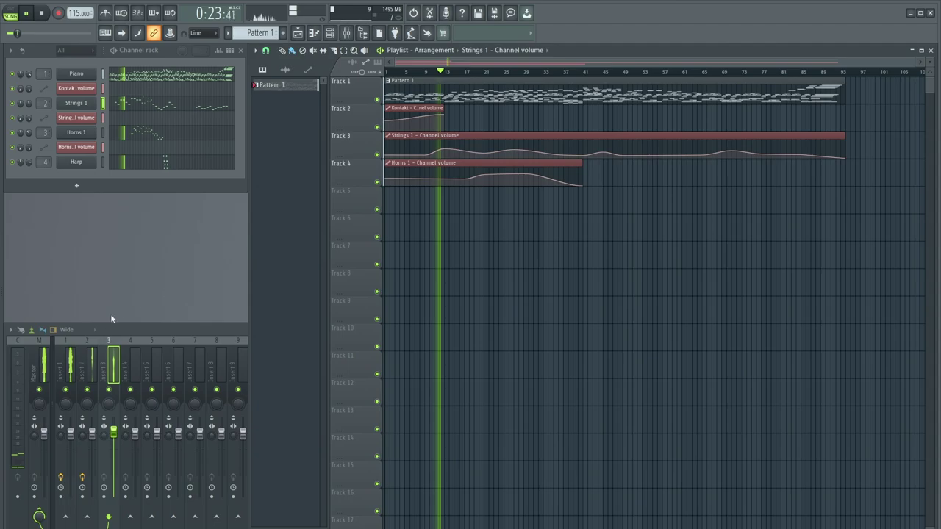
# - Set Insert 2's high shelf to about -6.4 dB at 611 Hz and remove the low bell boost from its equalizer
pyautogui.click(93, 364)
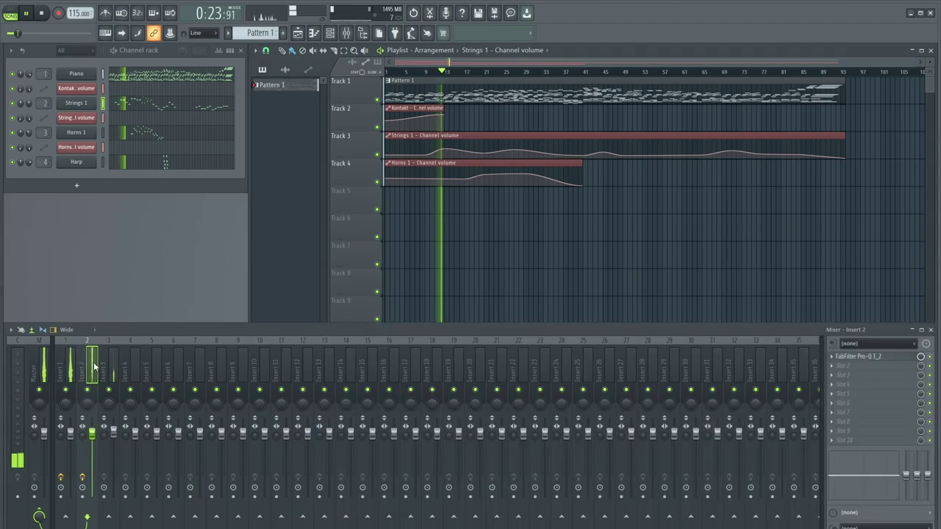
pyautogui.click(867, 357)
pyautogui.moveTo(465, 345); pyautogui.dragTo(384, 392)
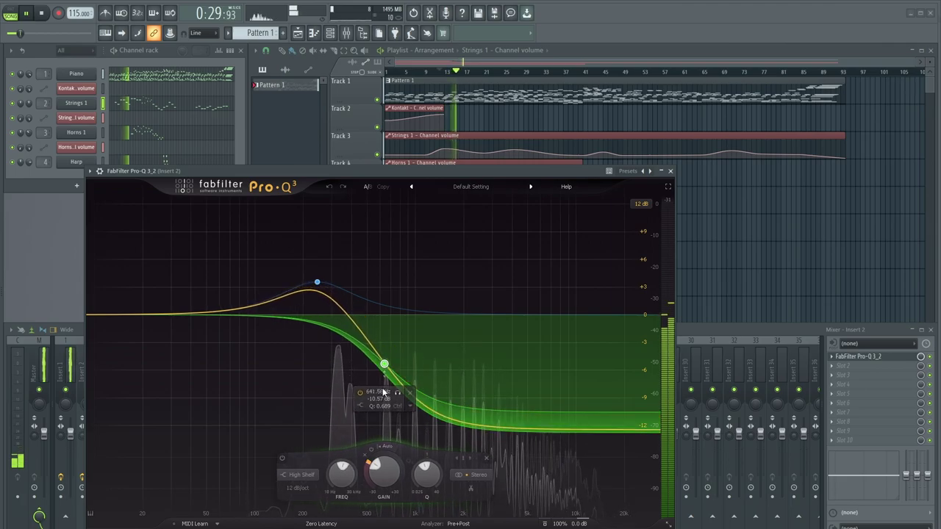
pyautogui.moveTo(317, 282); pyautogui.dragTo(257, 286)
pyautogui.moveTo(384, 364); pyautogui.dragTo(380, 339)
pyautogui.click(281, 255)
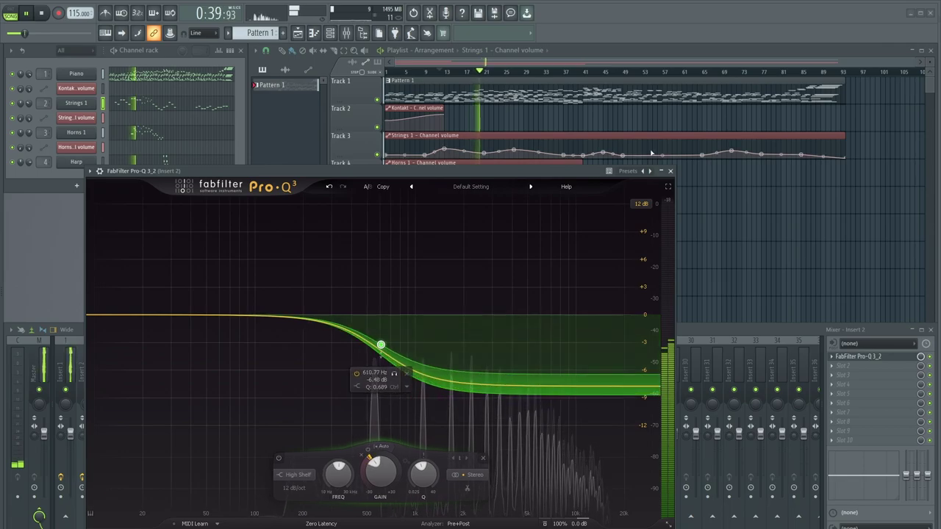
pyautogui.click(670, 171)
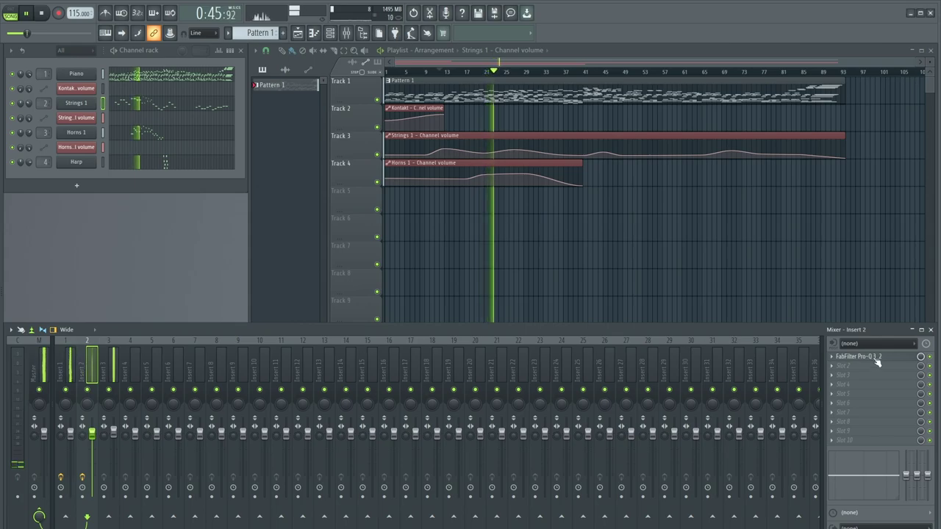
# - Check the Strings 1 notes and the Cello Solo instrument's tuning control
pyautogui.click(204, 105)
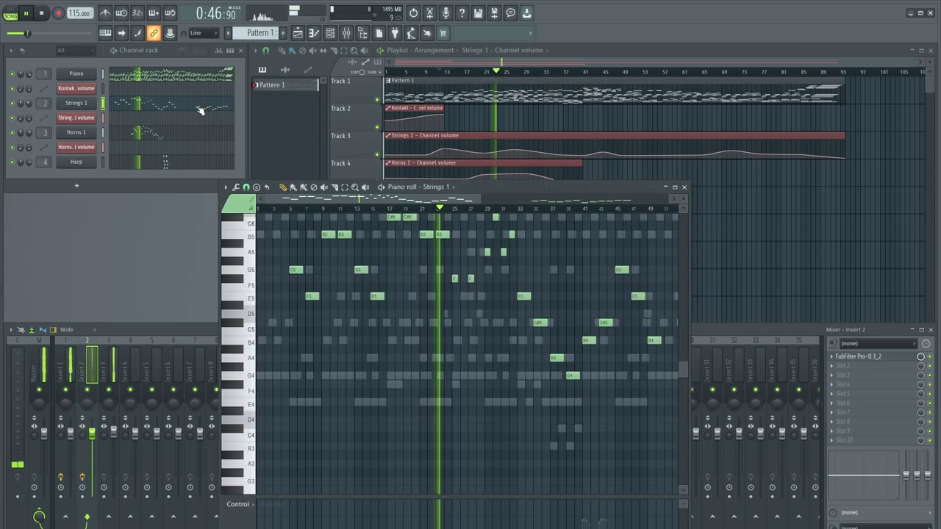
pyautogui.click(75, 103)
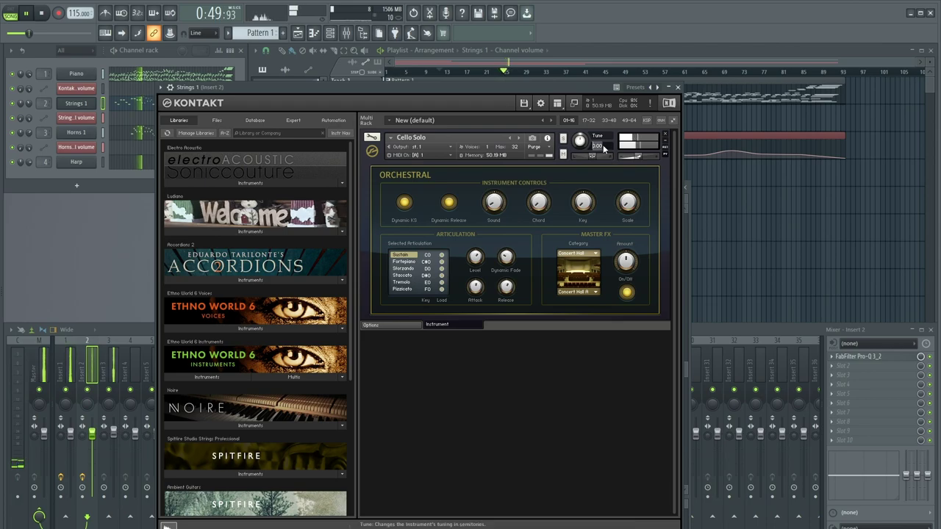
pyautogui.click(685, 85)
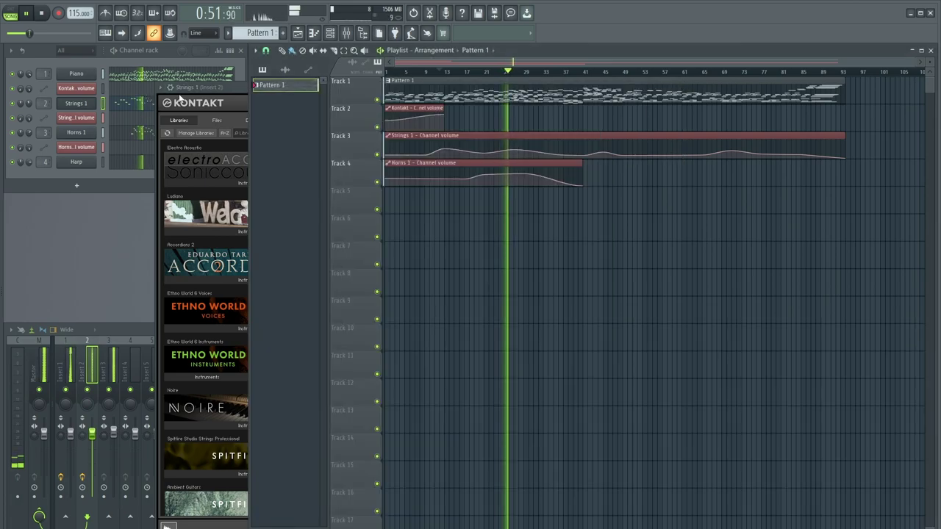
pyautogui.click(178, 99)
pyautogui.click(677, 87)
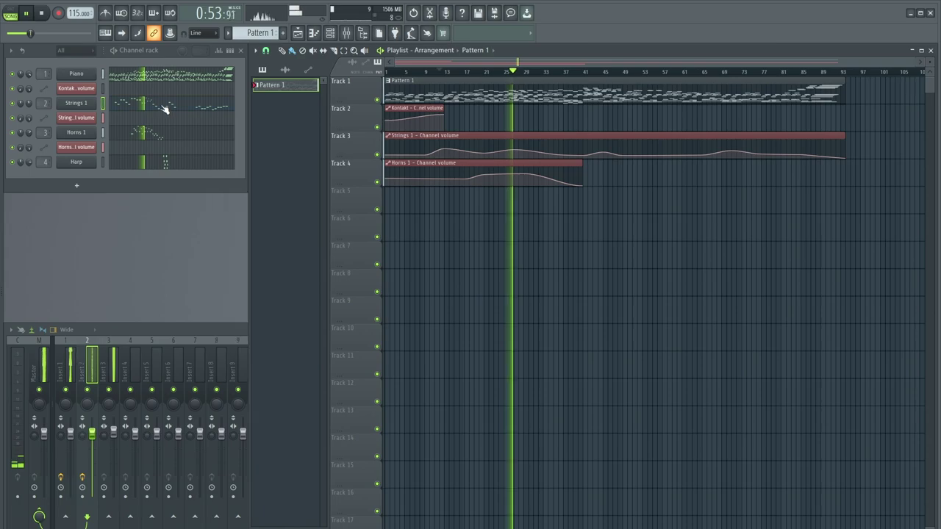
# - Transpose all Strings 1 notes down one octave, clearing the stray A4 near bar 18, and place a short G#3 note at bar 1
pyautogui.hotkey('ctrl', 'a')
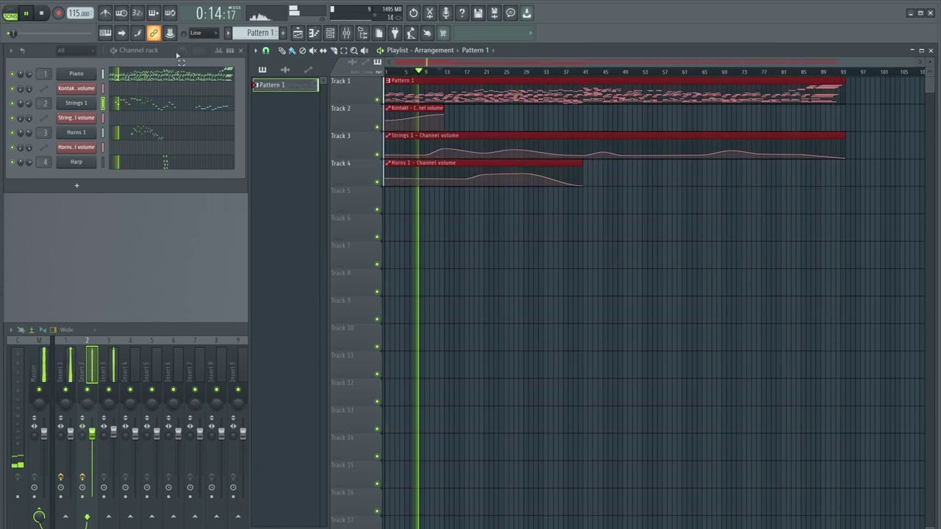
pyautogui.click(181, 105)
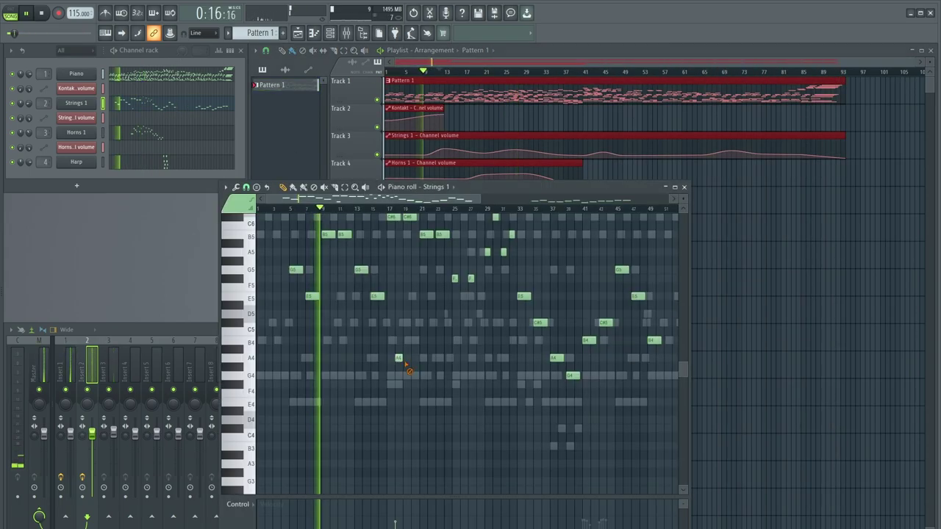
pyautogui.hotkey('ctrl', 'a')
pyautogui.scroll(-3, 399, 365)
pyautogui.rightClick(398, 385)
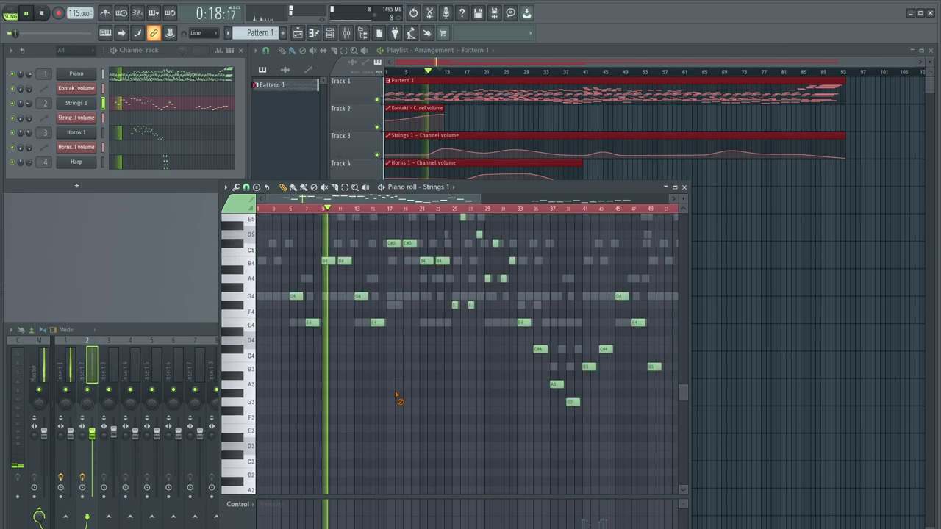
pyautogui.click(260, 394)
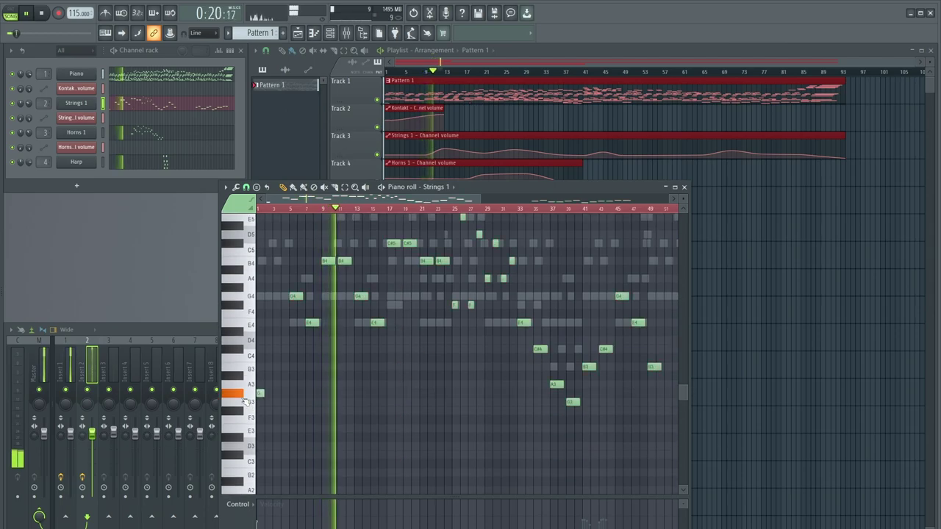
# - Delete the short G#3 note at bar 1 of Strings 1 and move the piano roll clear of the mixer
pyautogui.rightClick(261, 394)
pyautogui.click(246, 404)
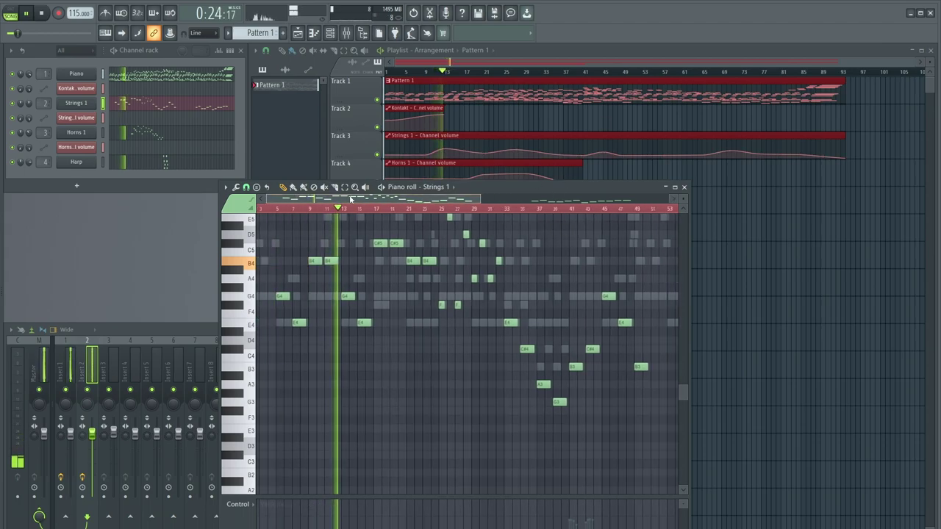
pyautogui.scroll(2, 419, 263)
pyautogui.scroll(-2, 415, 269)
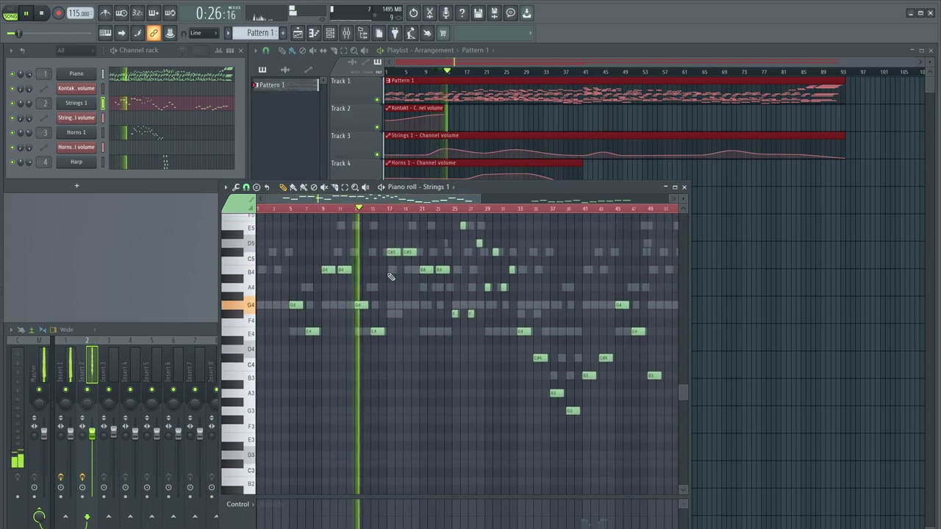
pyautogui.moveTo(482, 190); pyautogui.dragTo(496, 102)
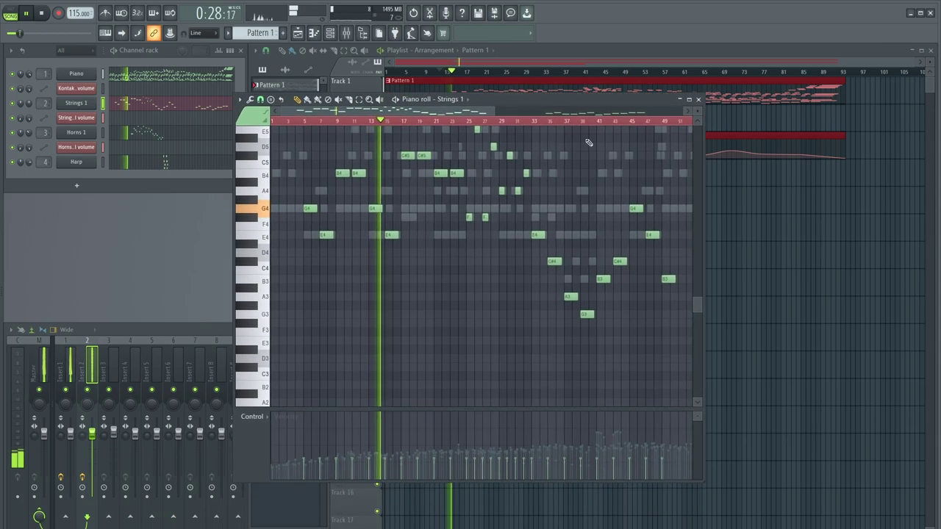
pyautogui.click(750, 256)
pyautogui.click(713, 257)
pyautogui.rightClick(714, 260)
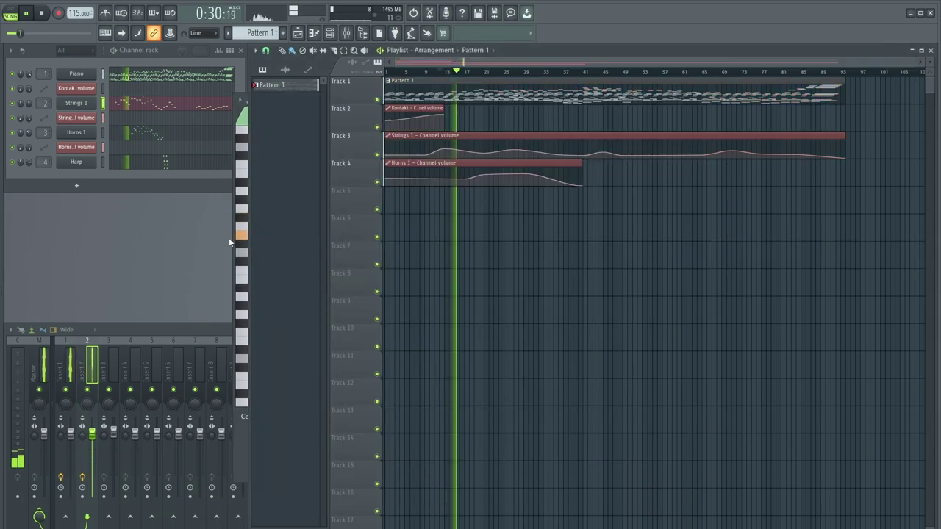
# - Apply the randomizer's Levels section twice to the Strings 1 notes and close the piano roll
pyautogui.click(232, 237)
pyautogui.scroll(2, 497, 285)
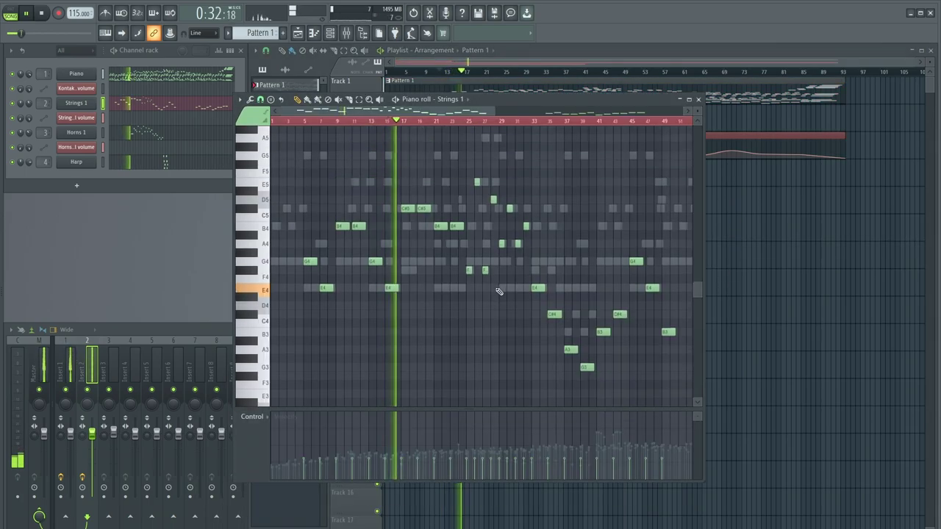
pyautogui.hotkey('alt', 'r')
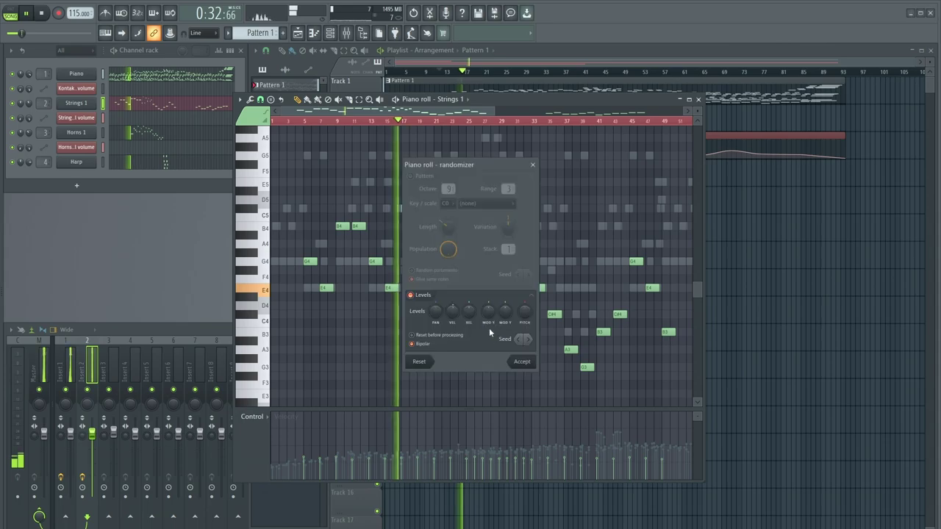
pyautogui.click(522, 362)
pyautogui.hotkey('alt', 'r')
pyautogui.click(521, 362)
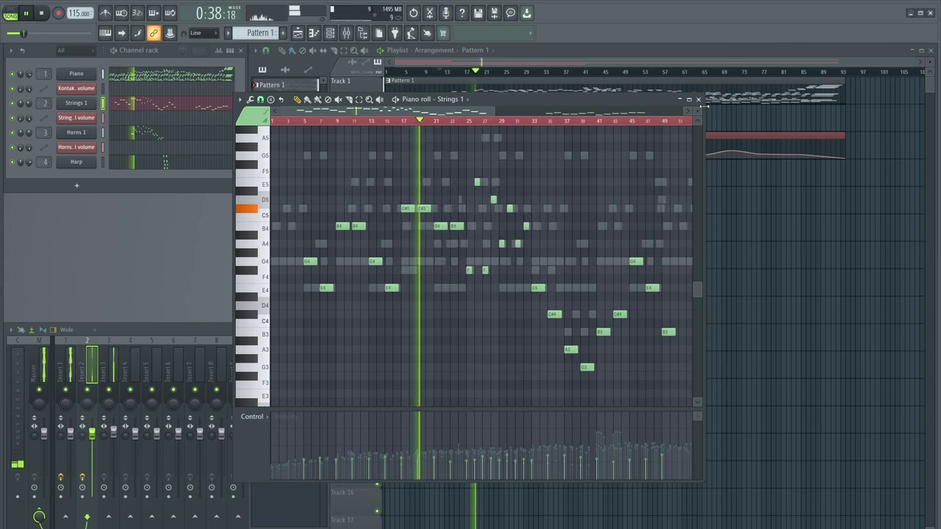
pyautogui.press('F7')
pyautogui.click(601, 236)
pyautogui.rightClick(601, 237)
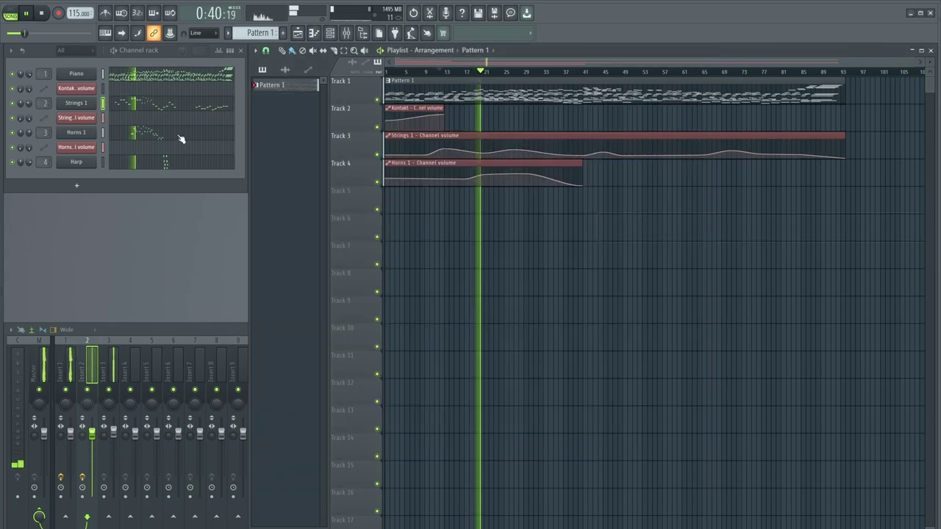
# - Check the Harp notes in the piano roll and return to the playlist
pyautogui.click(180, 136)
pyautogui.press('F7')
pyautogui.click(207, 161)
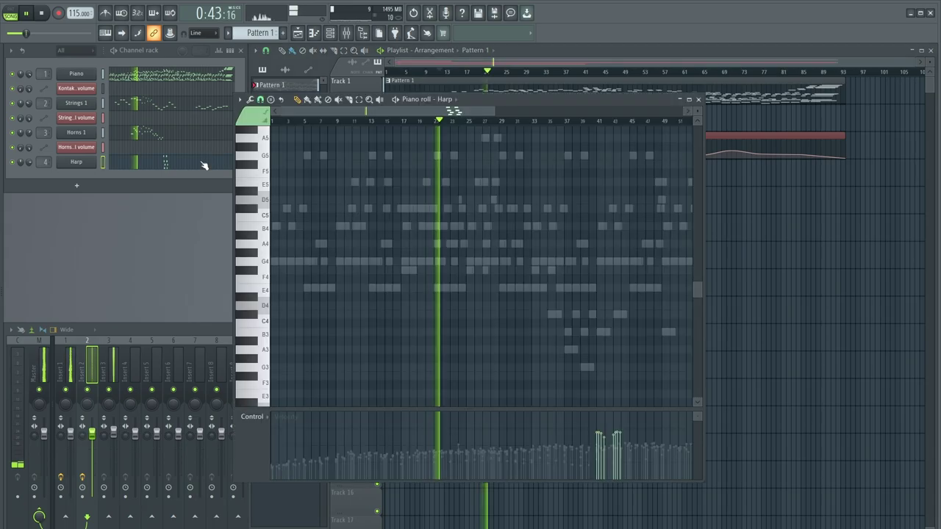
pyautogui.click(700, 99)
pyautogui.click(654, 196)
pyautogui.rightClick(658, 200)
pyautogui.click(592, 237)
pyautogui.rightClick(592, 239)
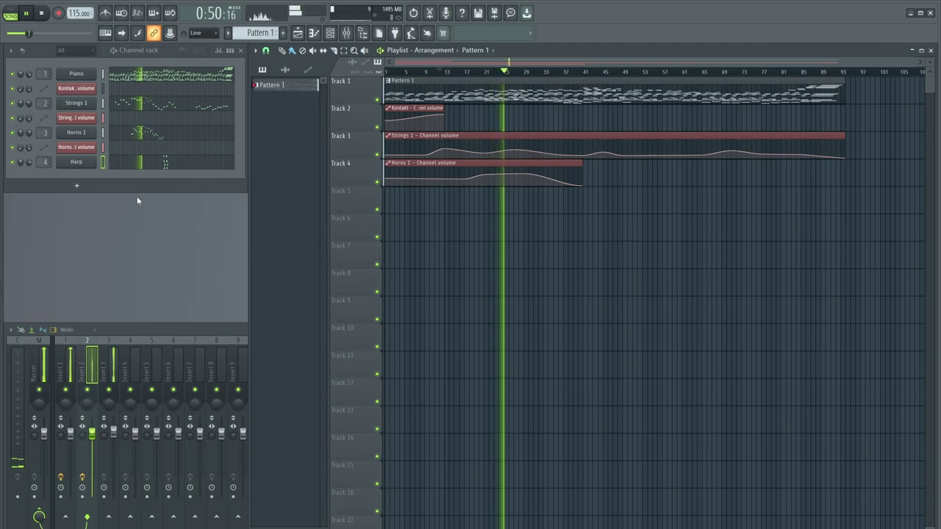
# - Set the high shelf of Insert 2's Pro-Q 3 equalizer to about -4.88 dB at 2003.5 Hz
pyautogui.click(90, 343)
pyautogui.click(859, 357)
pyautogui.moveTo(382, 343); pyautogui.dragTo(462, 338)
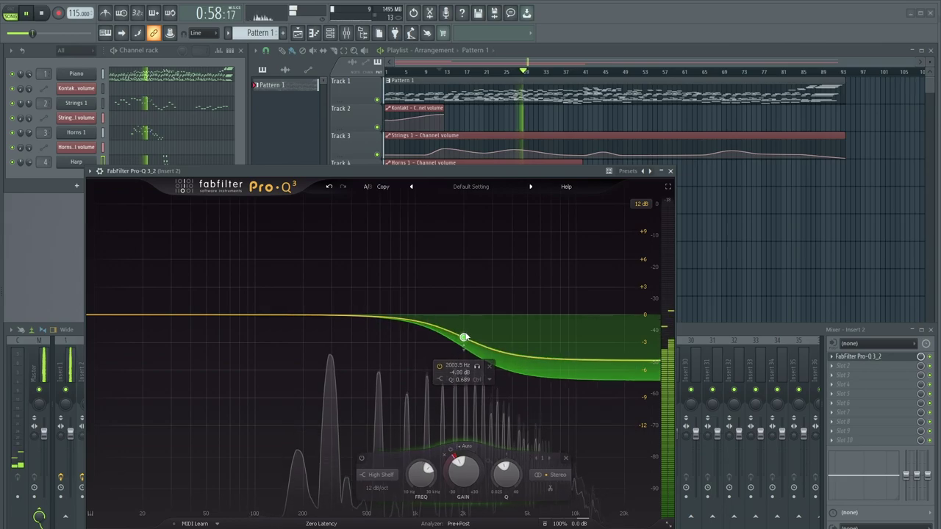
pyautogui.click(669, 170)
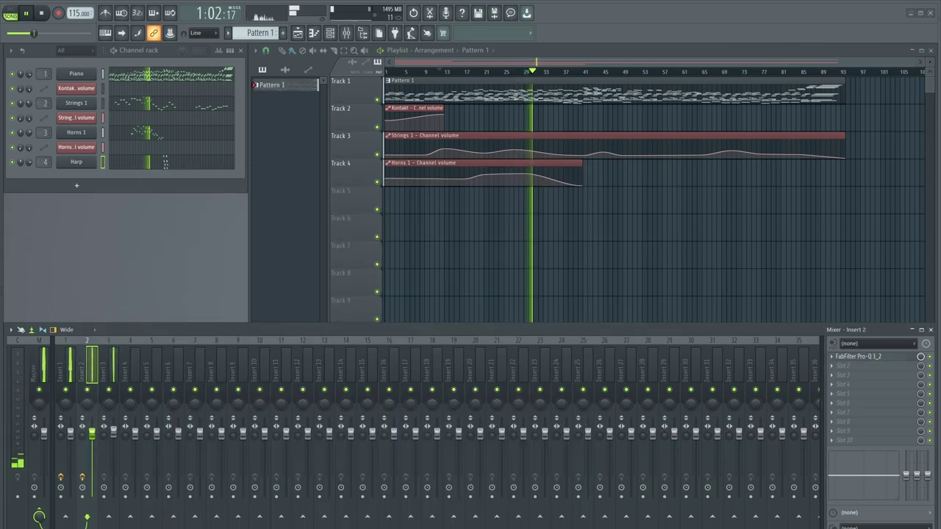
# - Add FabFilter Pro-MB to the Master with the mastering preset Heavy Handed 6-band Squeeze 02 bM
pyautogui.click(39, 357)
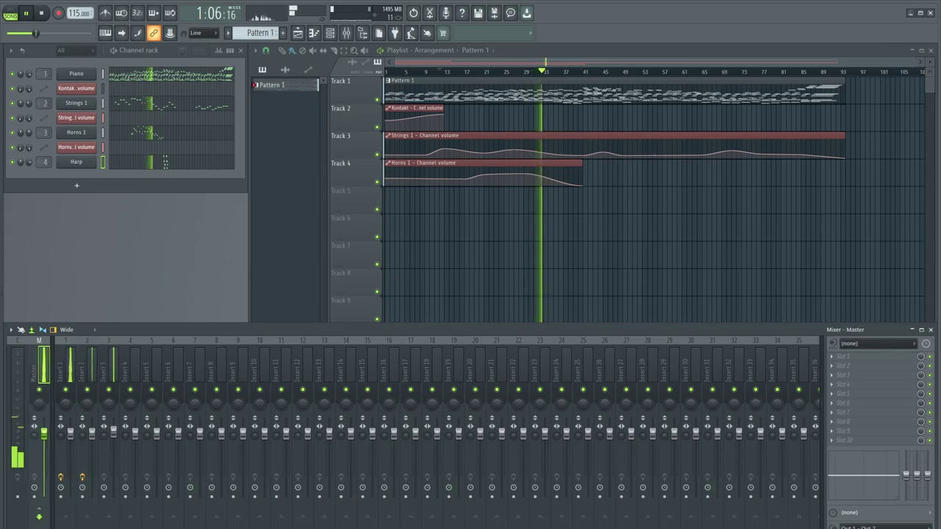
pyautogui.moveTo(43, 361); pyautogui.dragTo(42, 361)
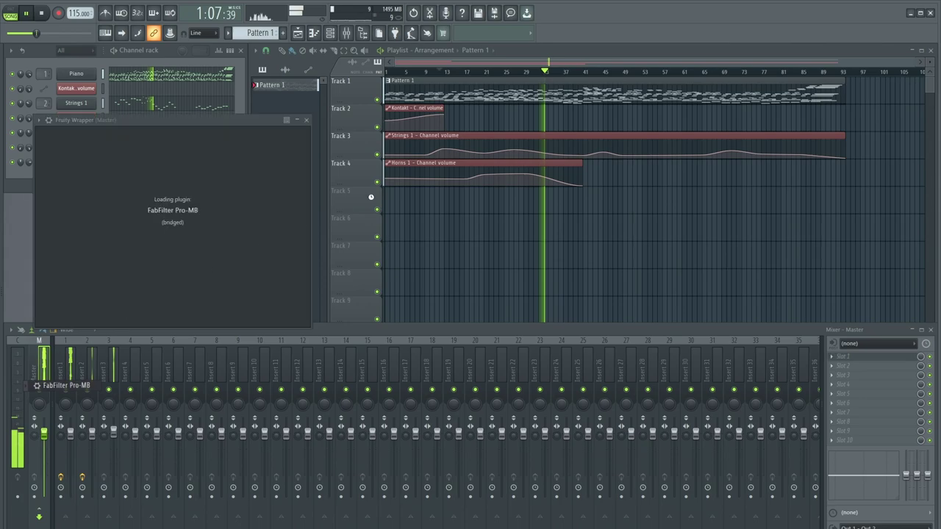
pyautogui.click(383, 136)
pyautogui.moveTo(316, 213)
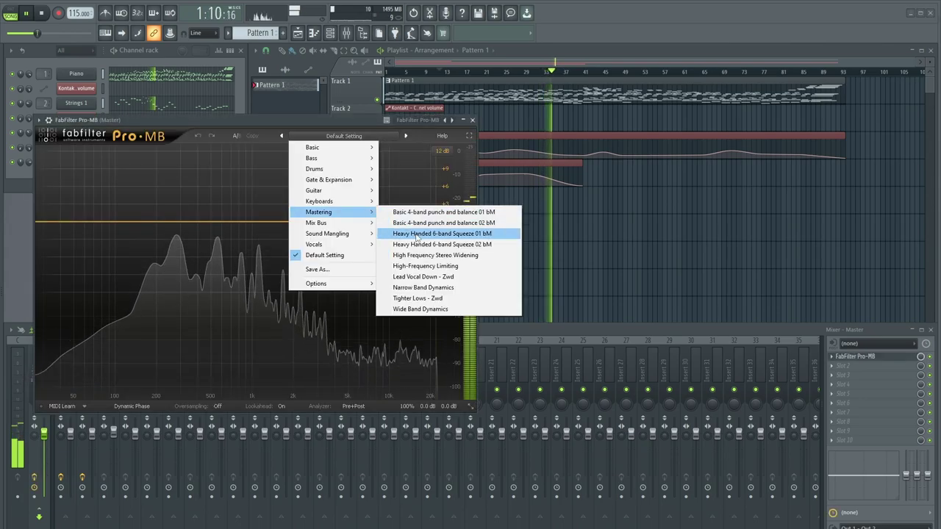
pyautogui.click(448, 244)
pyautogui.click(472, 120)
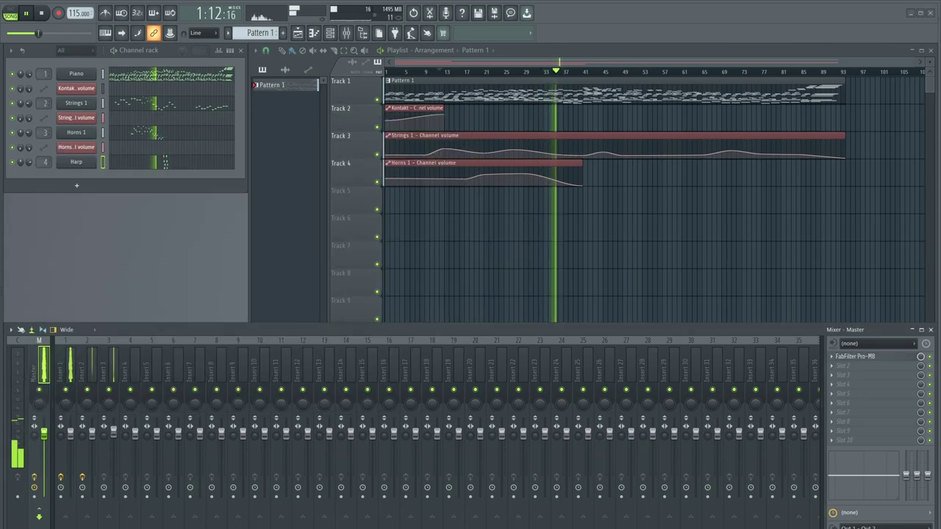
# - Add FabFilter Pro-C 2 to the Master with the mastering preset Gentle wide mastering NH
pyautogui.moveTo(1, 362); pyautogui.dragTo(49, 360)
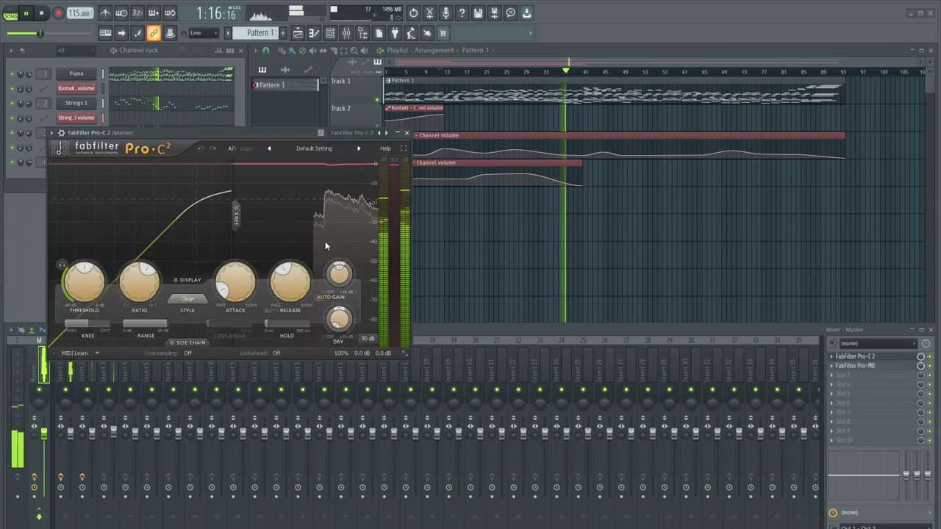
pyautogui.click(314, 147)
pyautogui.moveTo(304, 192)
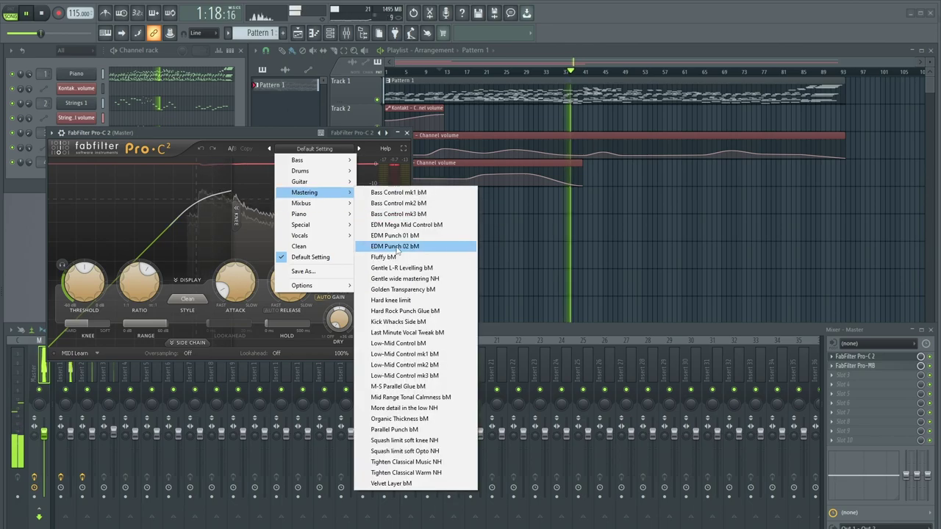
pyautogui.click(405, 278)
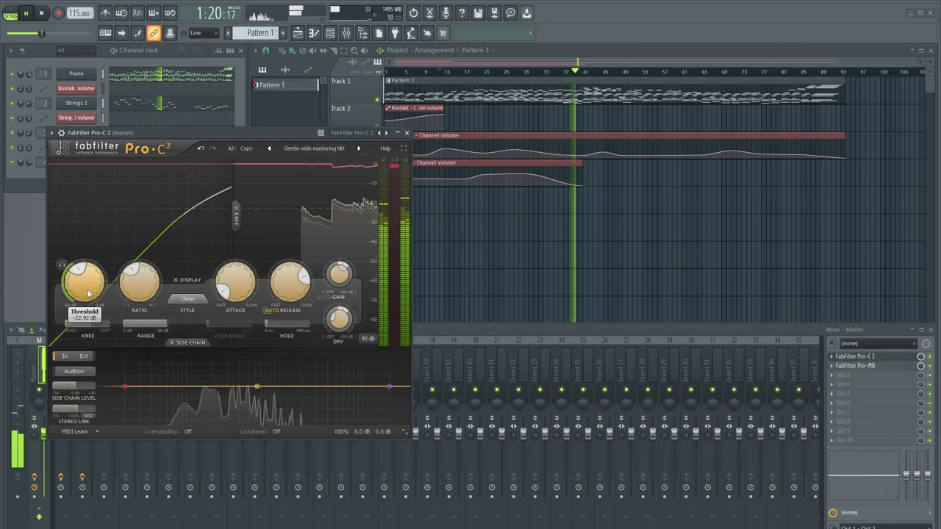
pyautogui.moveTo(340, 272)
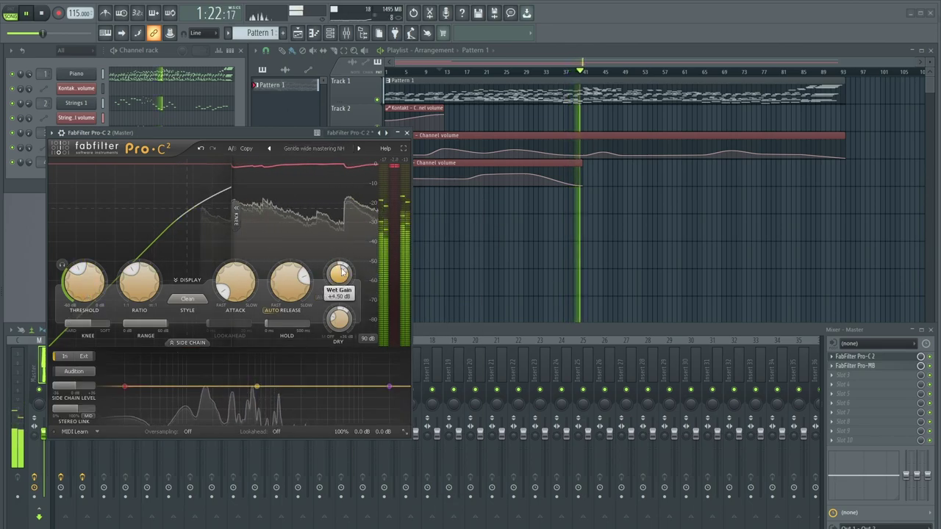
pyautogui.moveTo(240, 135); pyautogui.dragTo(335, 114)
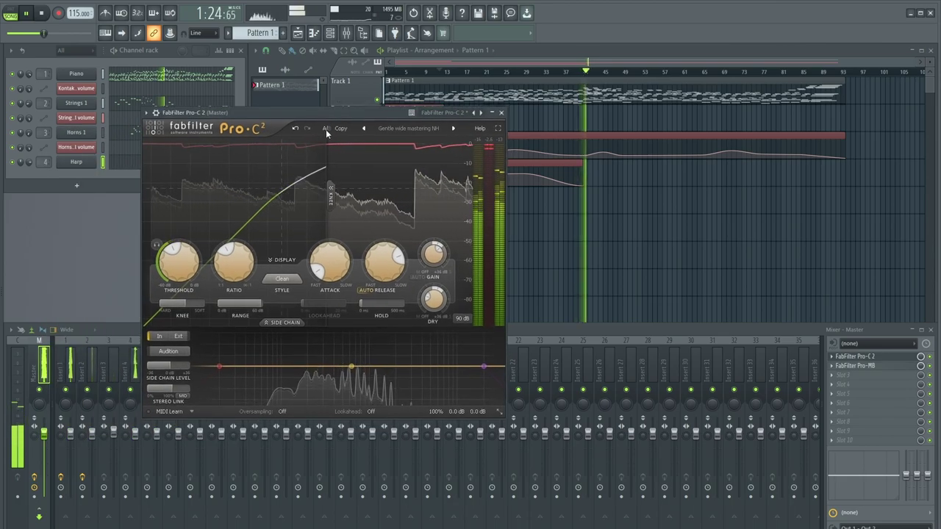
pyautogui.click(500, 113)
# - Lower Insert 4's volume fader slightly and restart playback from the beginning
pyautogui.click(128, 373)
pyautogui.moveTo(136, 440); pyautogui.dragTo(135, 448)
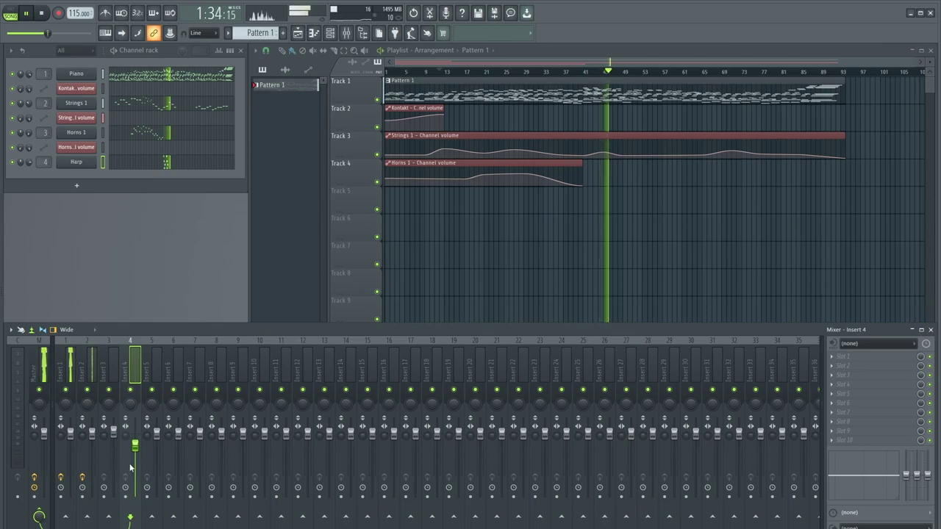
pyautogui.click(42, 365)
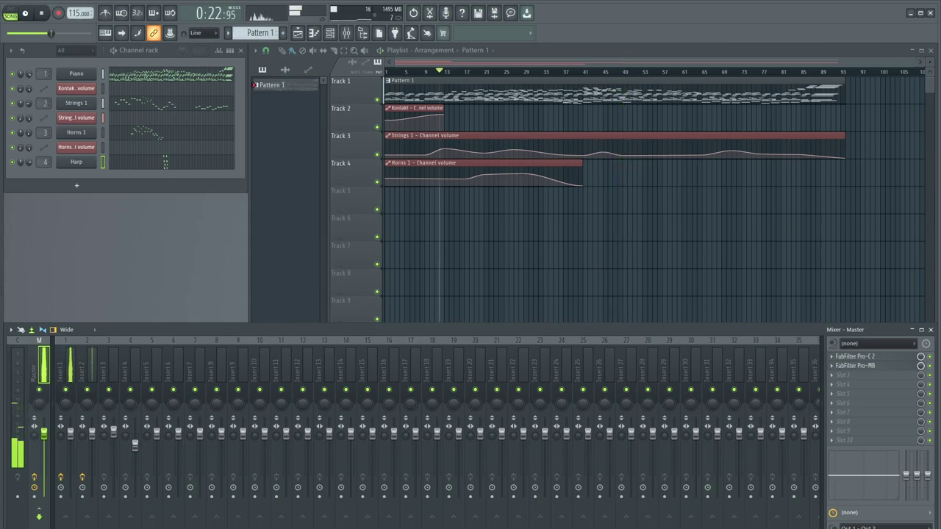
pyautogui.click(27, 14)
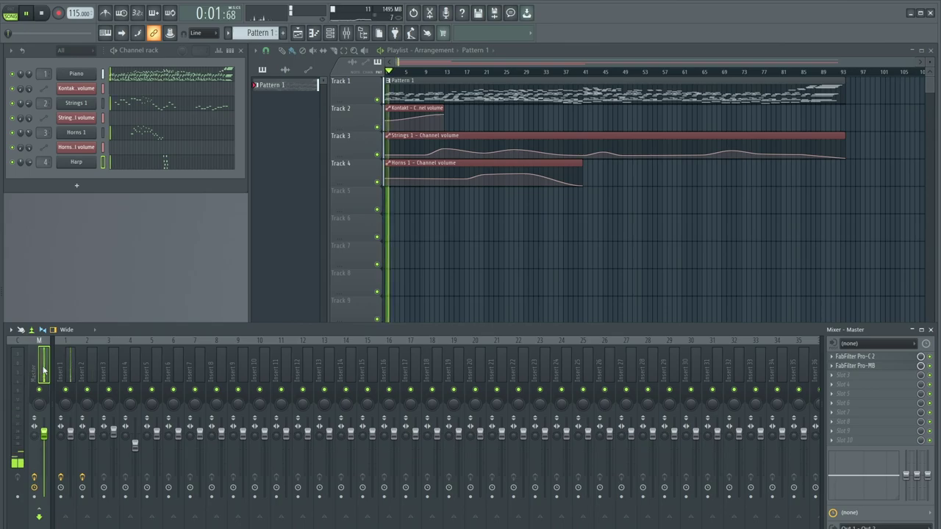
# - Add FabFilter Pro-L 2 to the Master with the preset Ambient Master SM
pyautogui.moveTo(101, 366); pyautogui.dragTo(41, 377)
pyautogui.click(376, 161)
pyautogui.moveTo(346, 192)
pyautogui.click(452, 191)
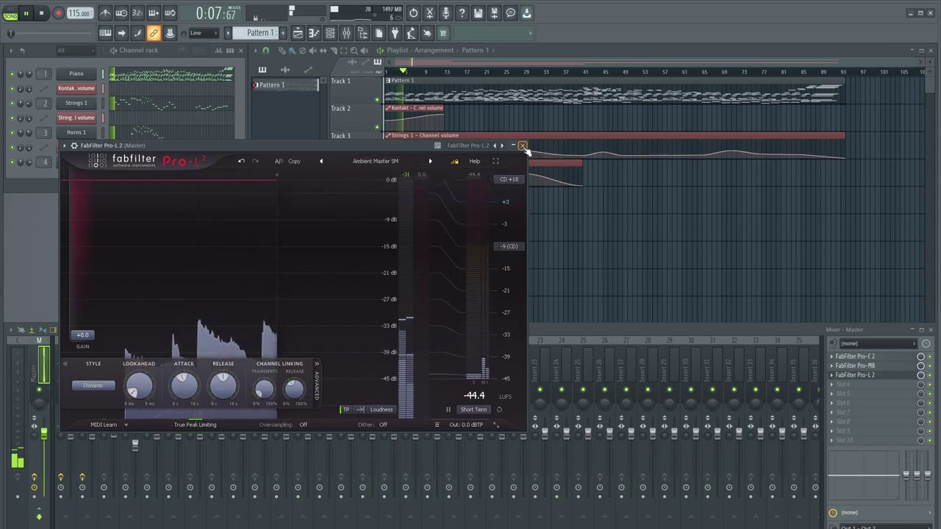
pyautogui.click(522, 146)
pyautogui.click(477, 259)
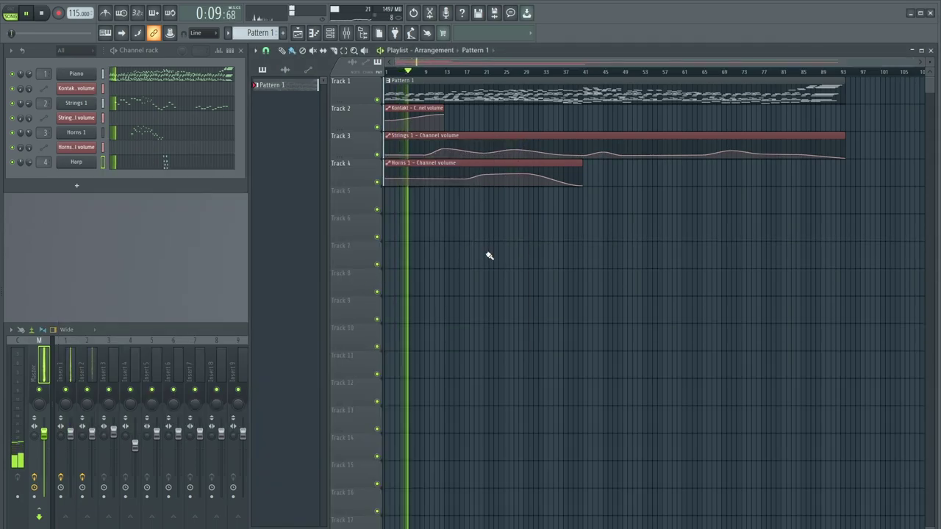
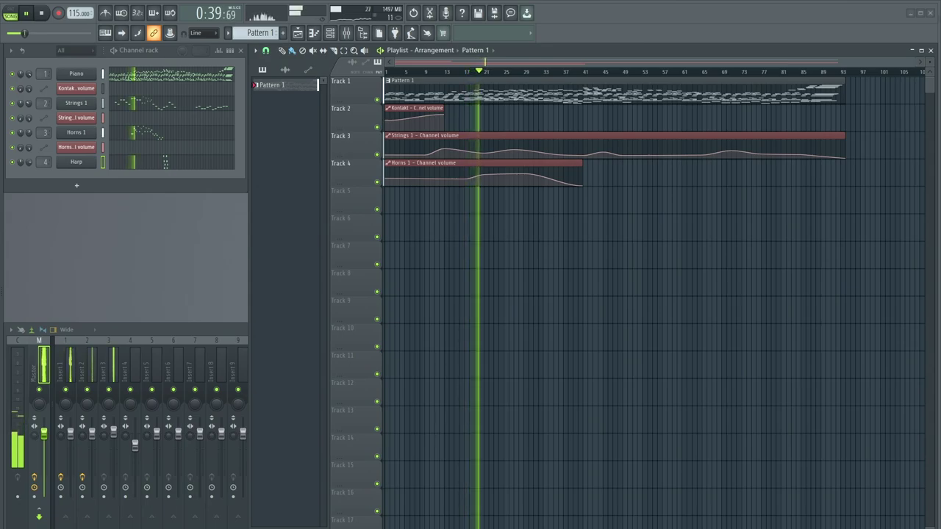
pyautogui.click(594, 250)
pyautogui.rightClick(605, 253)
pyautogui.click(581, 253)
pyautogui.rightClick(597, 254)
pyautogui.moveTo(597, 255); pyautogui.dragTo(598, 263)
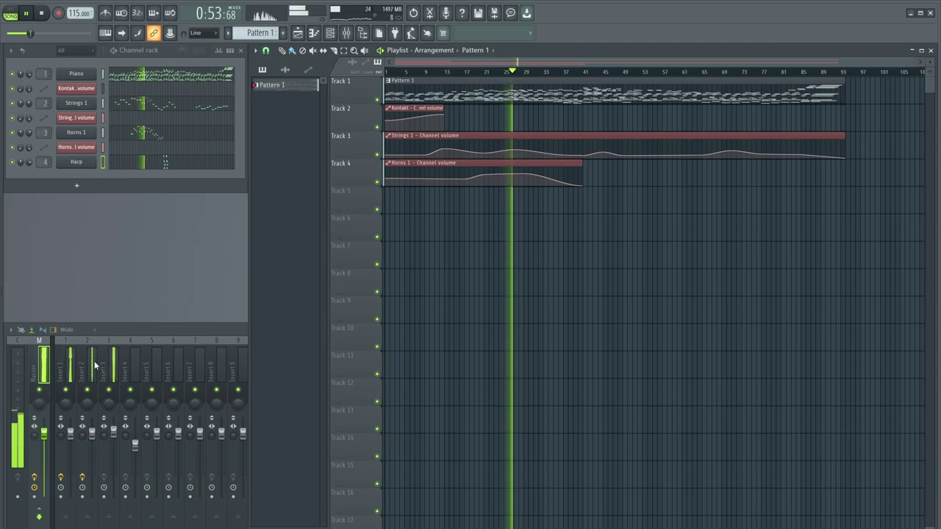
# - Lower the Insert 2 and Insert 3 volume faders slightly and check the Horns 1 notes
pyautogui.click(40, 366)
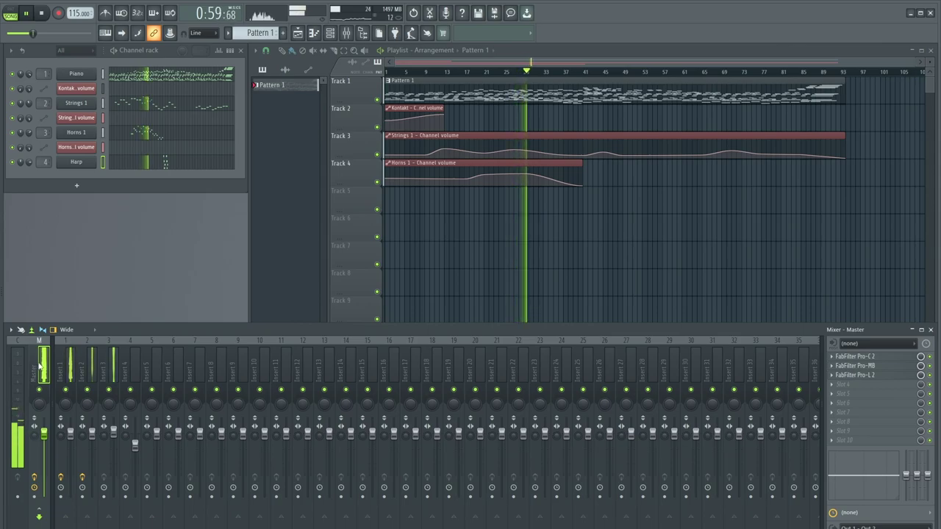
pyautogui.click(94, 368)
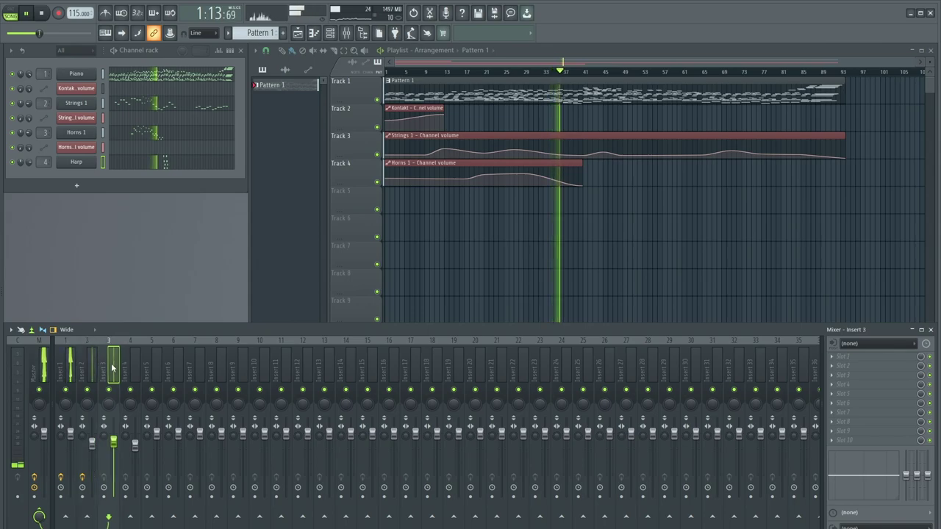
pyautogui.click(170, 138)
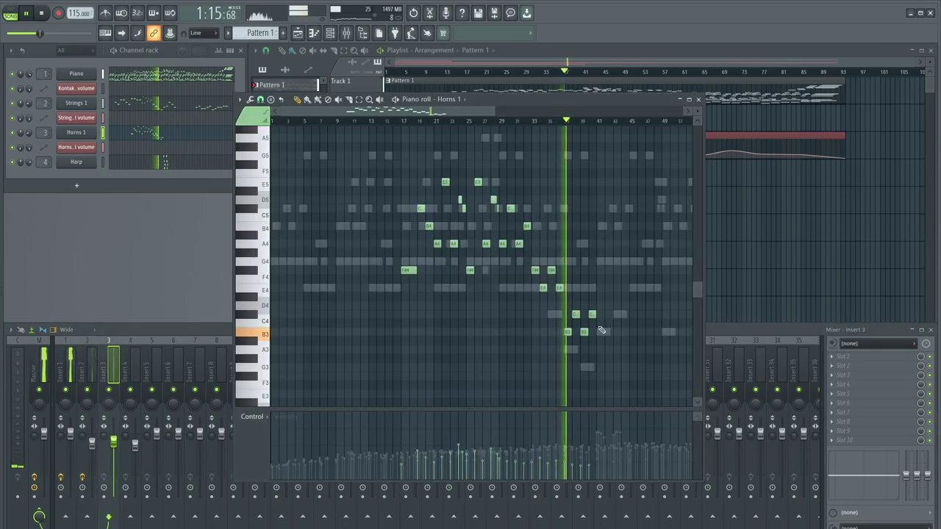
# - Delete the low A3, G3 and B3 notes of Strings 1 at bars 37, 39 and 41
pyautogui.click(197, 104)
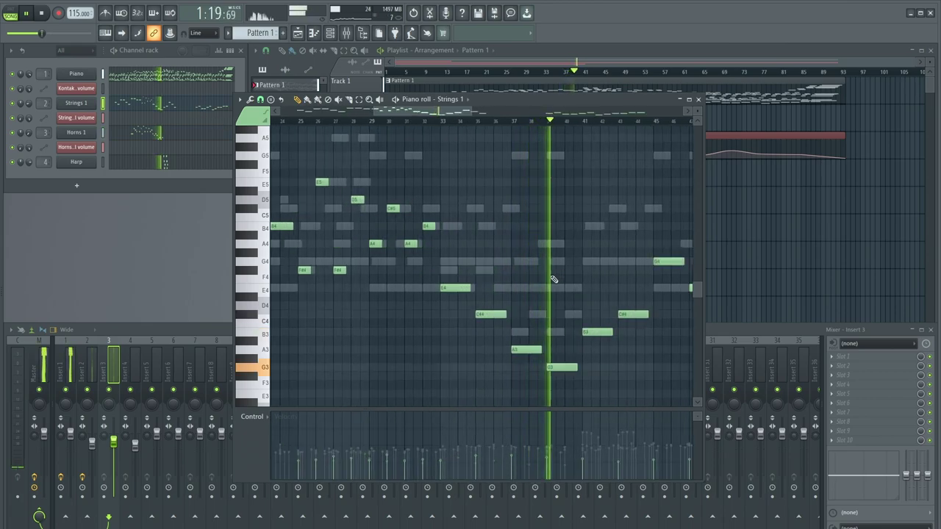
pyautogui.scroll(-2, 497, 216)
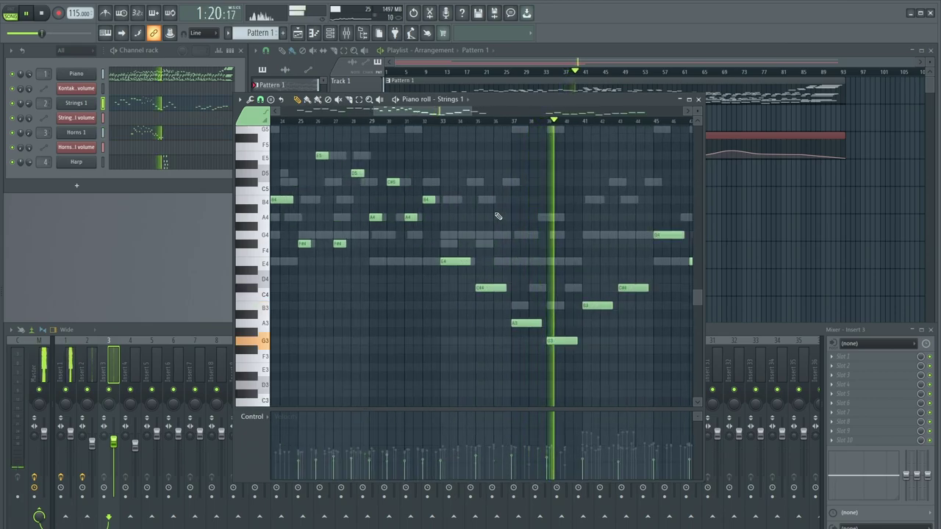
pyautogui.rightClick(562, 342)
pyautogui.rightClick(524, 324)
pyautogui.rightClick(588, 305)
# - Delete the Strings 1 notes C#4 at bar 35 and C#4, G4, E4 and B3 from bar 43 to bar 49
pyautogui.keyDown('ctrl'); pyautogui.scroll(-4, 586, 312); pyautogui.keyUp('ctrl')
pyautogui.click(603, 307)
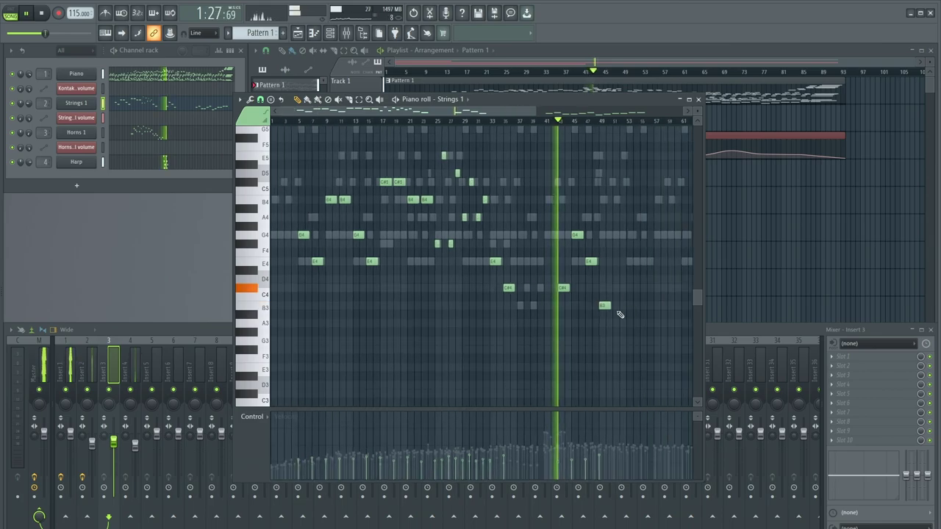
pyautogui.rightClick(604, 306)
pyautogui.rightClick(592, 261)
pyautogui.rightClick(565, 288)
pyautogui.rightClick(508, 287)
pyautogui.rightClick(577, 234)
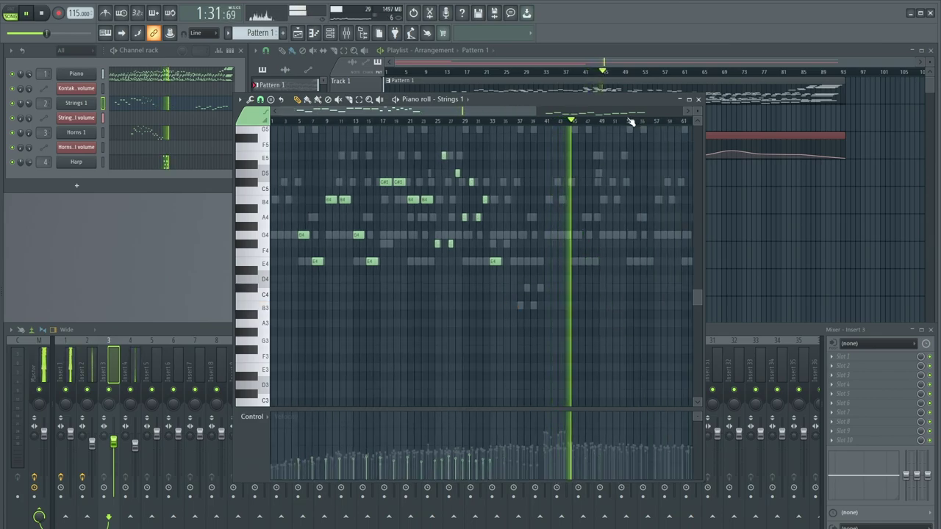
# - Close the Strings 1 notes, replay the arrangement from an earlier position and check the Cello Solo instrument on Strings 1
pyautogui.click(699, 99)
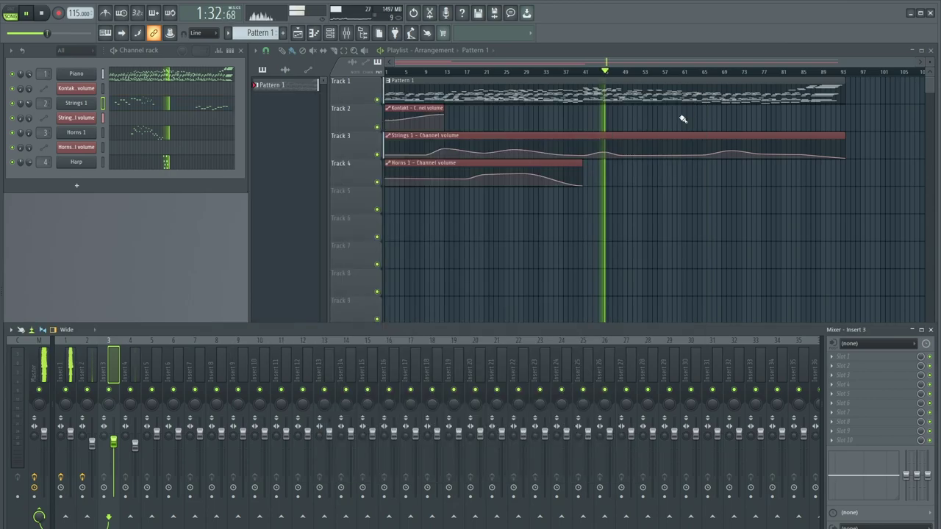
pyautogui.click(656, 185)
pyautogui.rightClick(664, 183)
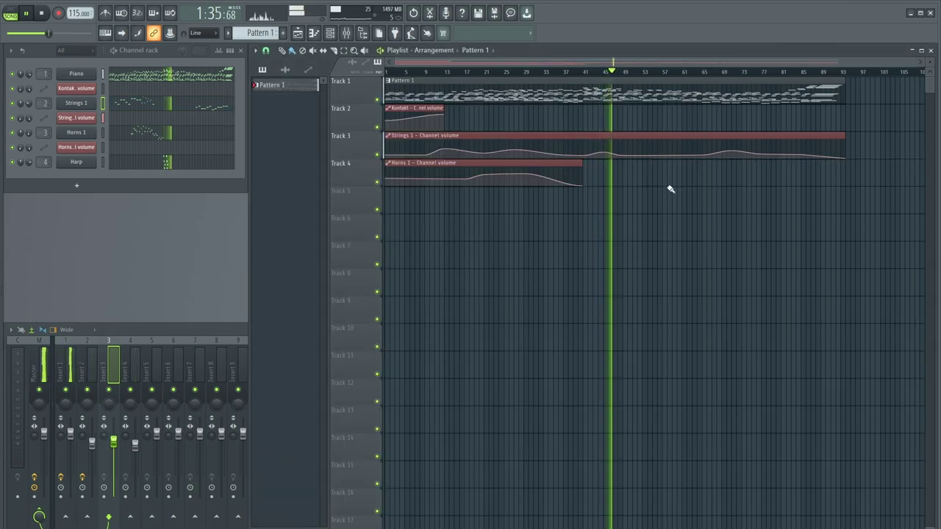
pyautogui.moveTo(733, 153)
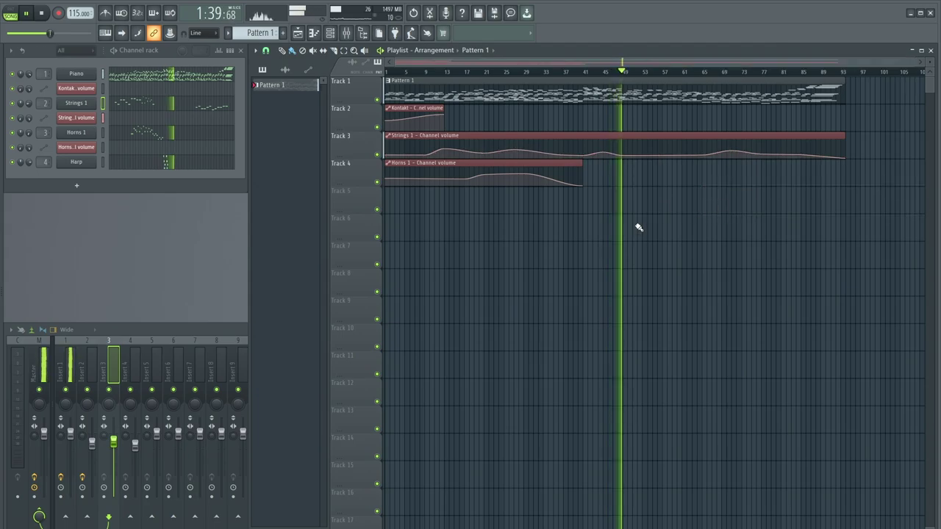
pyautogui.moveTo(51, 33); pyautogui.dragTo(28, 34)
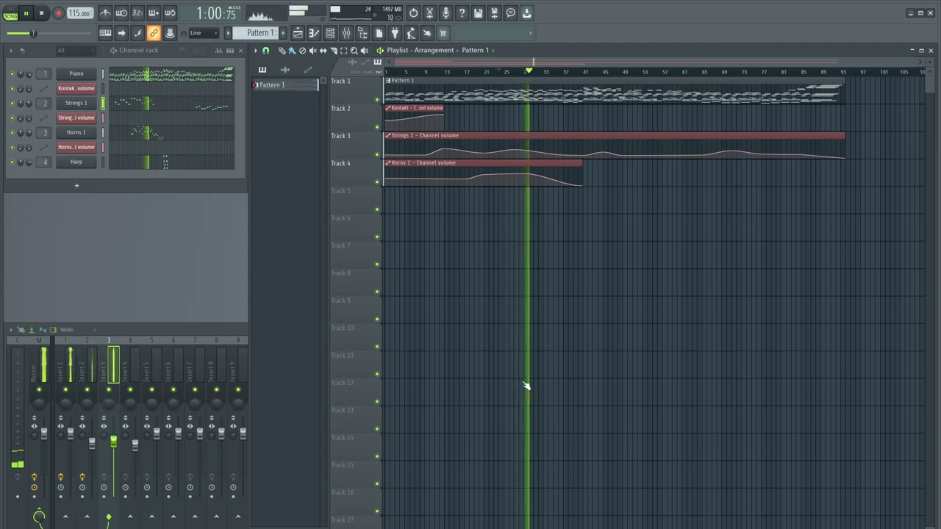
pyautogui.click(82, 104)
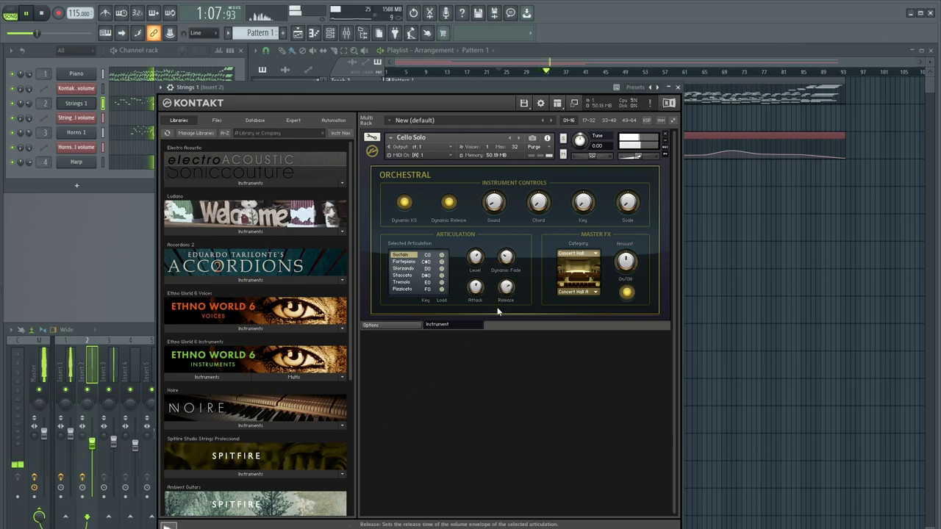
pyautogui.click(677, 87)
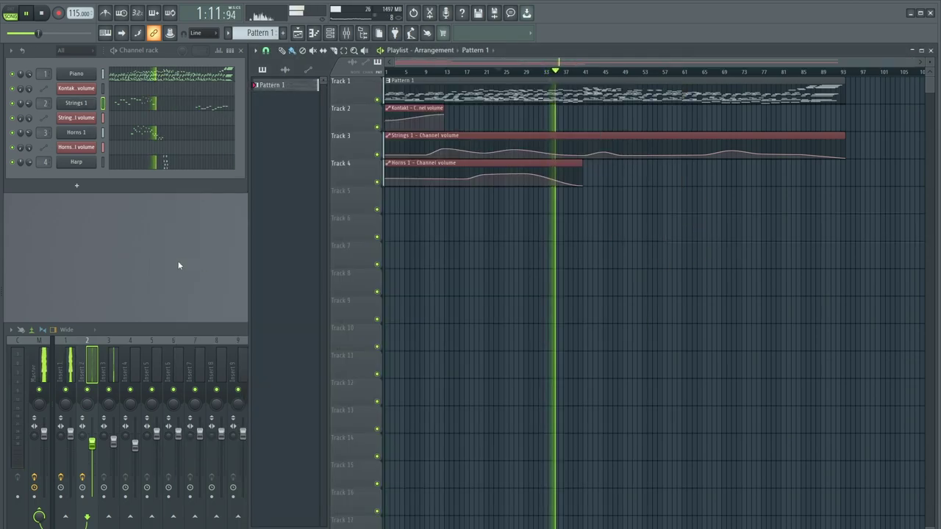
# - In Horns 1, replace the E4 notes at bars 34 and 36 with A4 and delete the B3 notes at bars 37 and 39
pyautogui.click(191, 137)
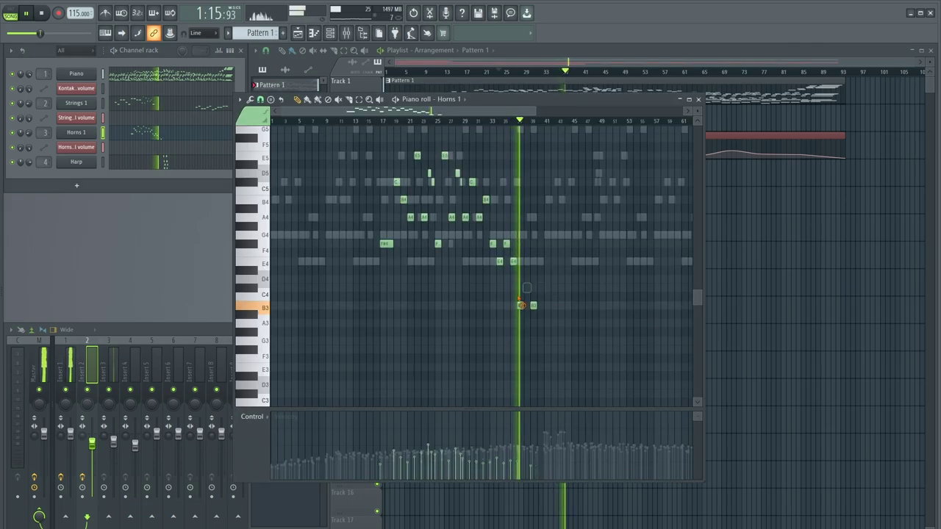
pyautogui.keyDown('ctrl'); pyautogui.scroll(3, 551, 272); pyautogui.keyUp('ctrl')
pyautogui.rightClick(469, 262)
pyautogui.rightClick(438, 262)
pyautogui.click(436, 218)
pyautogui.click(467, 218)
pyautogui.keyDown('ctrl'); pyautogui.scroll(-3, 605, 271); pyautogui.keyUp('ctrl')
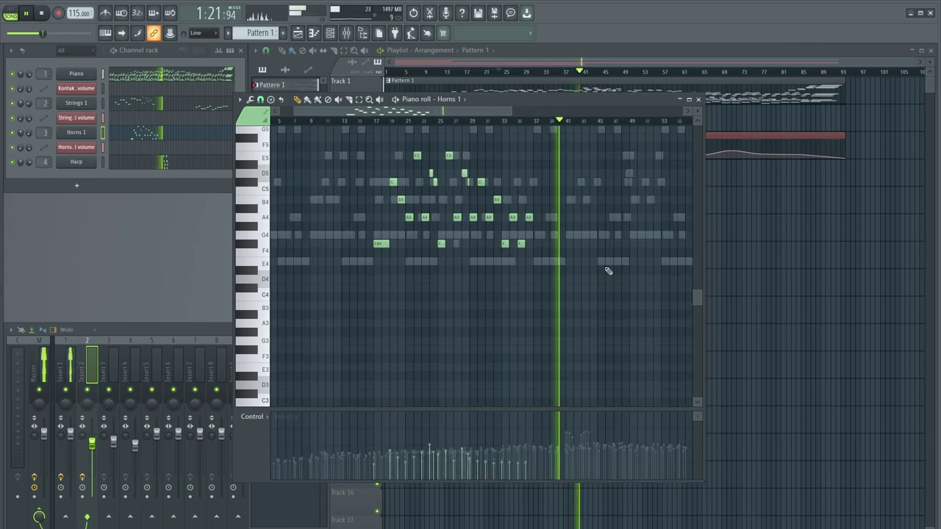
pyautogui.click(699, 99)
pyautogui.click(528, 71)
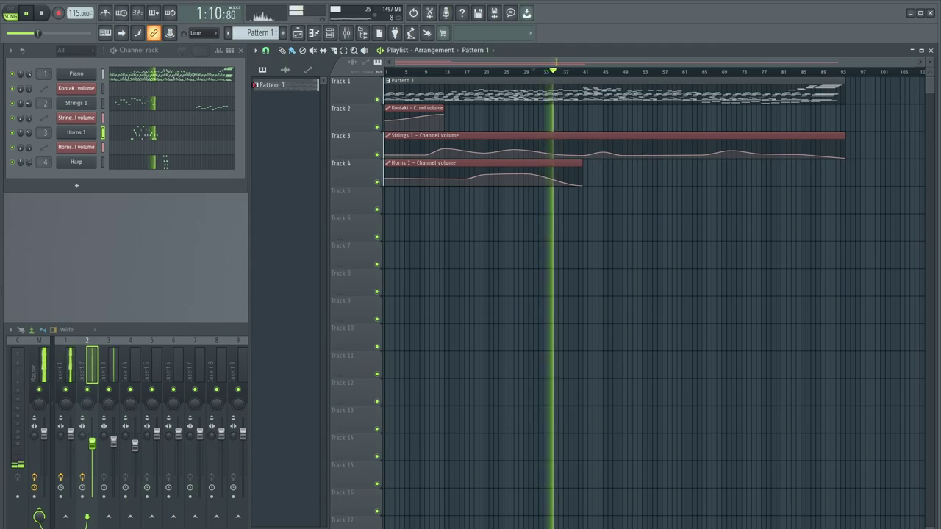
# - Try a new Kontakt channel on Insert 5 with the Pan Drums instrument loaded
pyautogui.moveTo(85, 195); pyautogui.dragTo(75, 175)
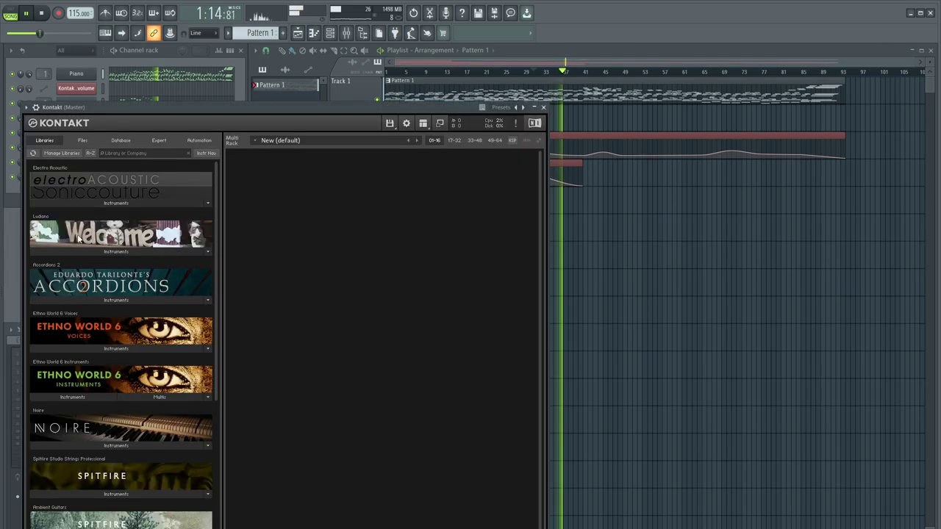
pyautogui.scroll(1, 39, 177)
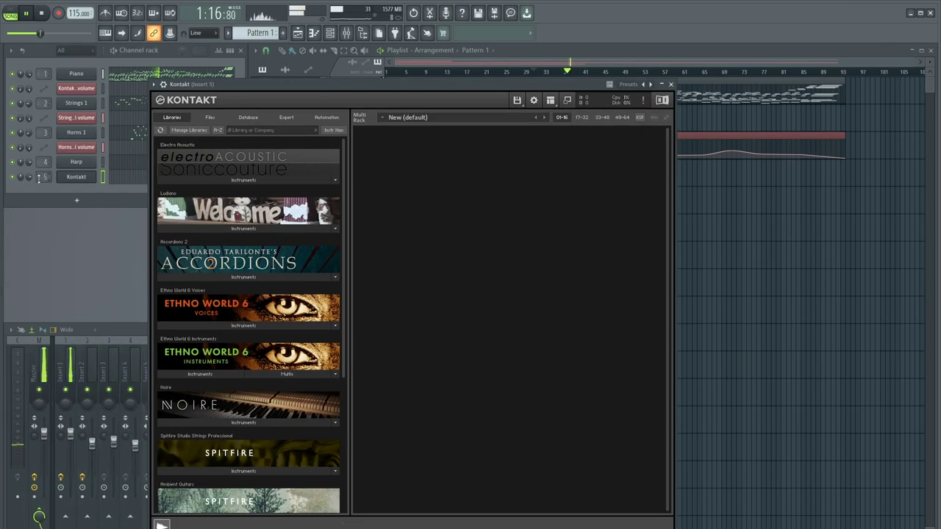
pyautogui.scroll(-5, 252, 317)
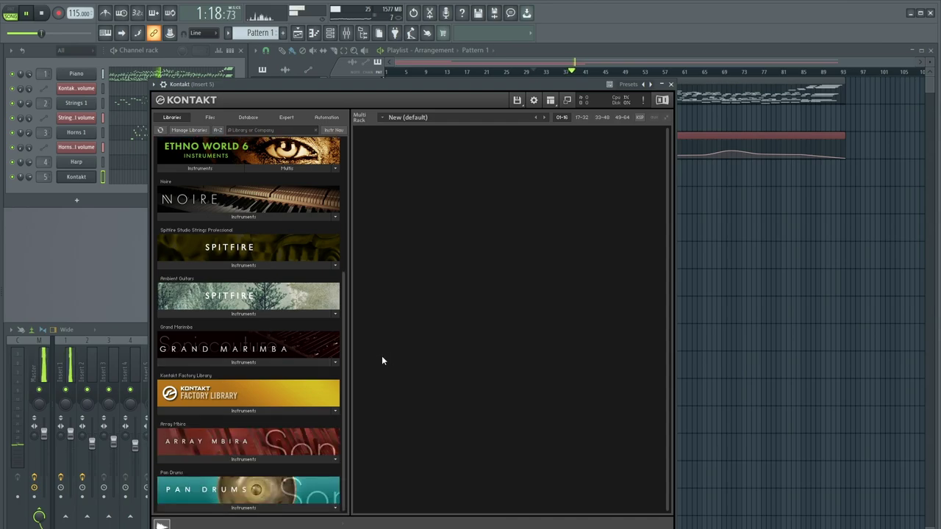
pyautogui.click(228, 507)
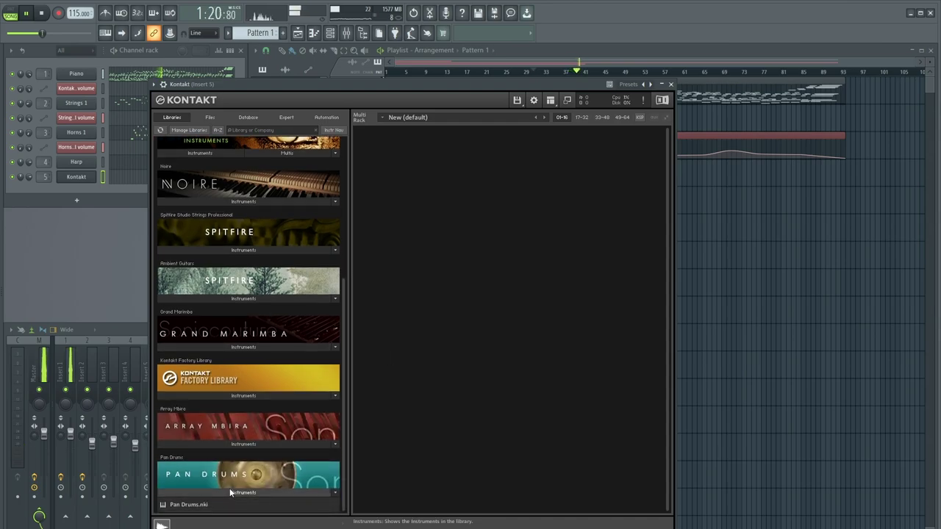
pyautogui.click(198, 507)
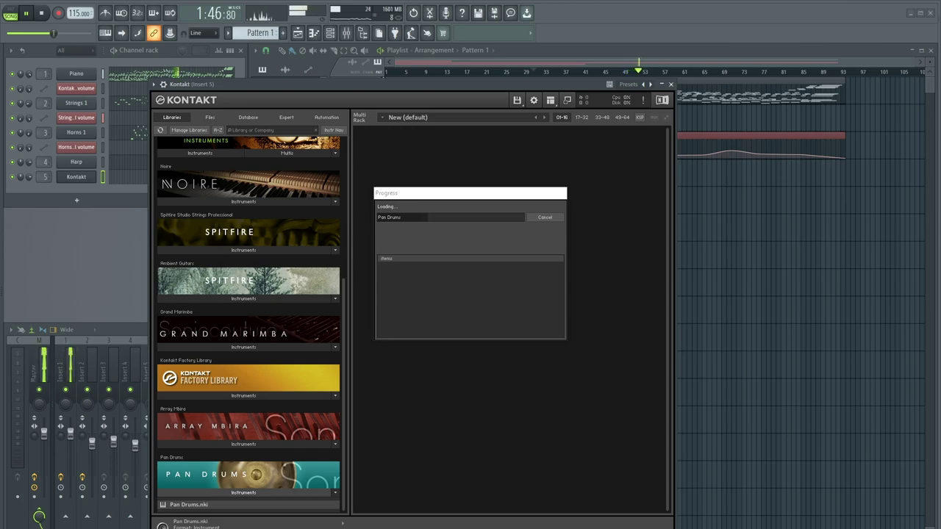
pyautogui.moveTo(465, 193); pyautogui.dragTo(476, 193)
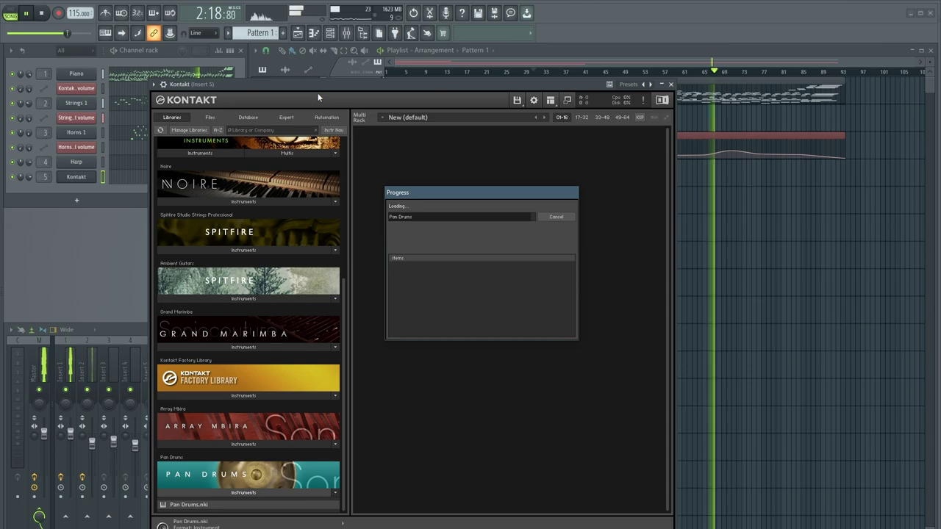
pyautogui.click(552, 218)
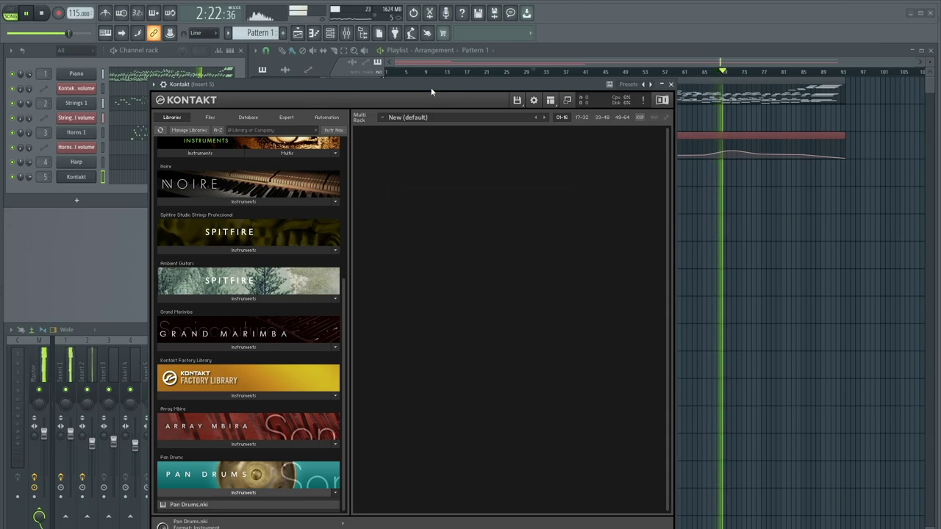
pyautogui.moveTo(422, 85); pyautogui.dragTo(503, 79)
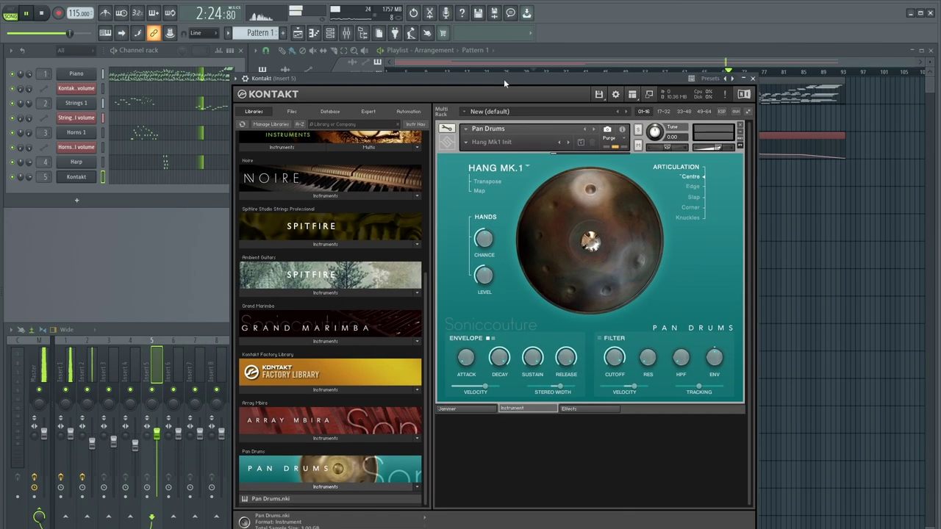
# - Transpose all Strings 1 notes up one octave
pyautogui.click(191, 109)
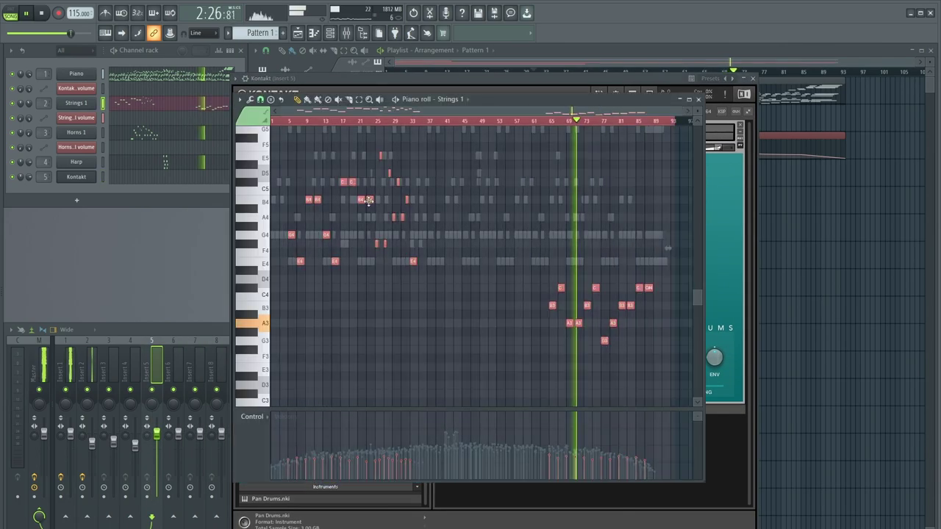
pyautogui.scroll(6, 373, 205)
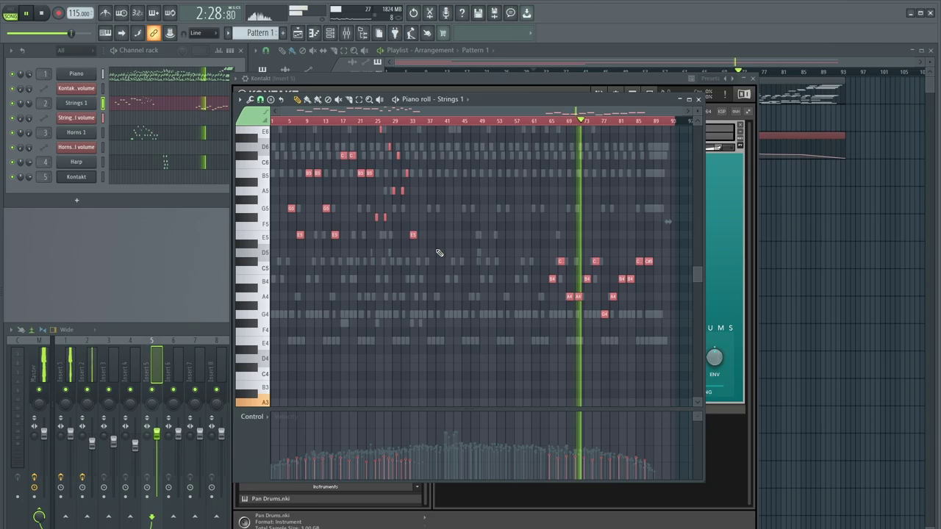
pyautogui.click(699, 99)
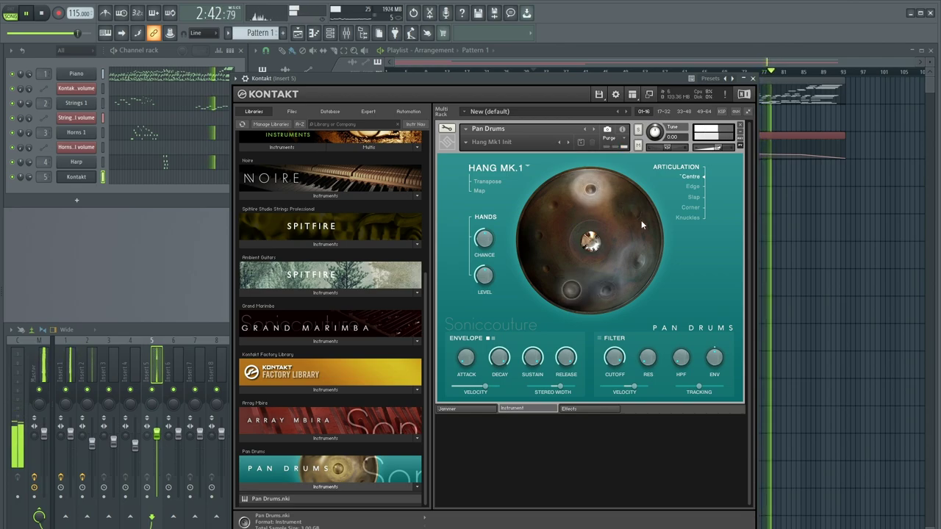
# - Close the Pan Drums instrument, stop playback and delete its Kontakt channel
pyautogui.click(753, 78)
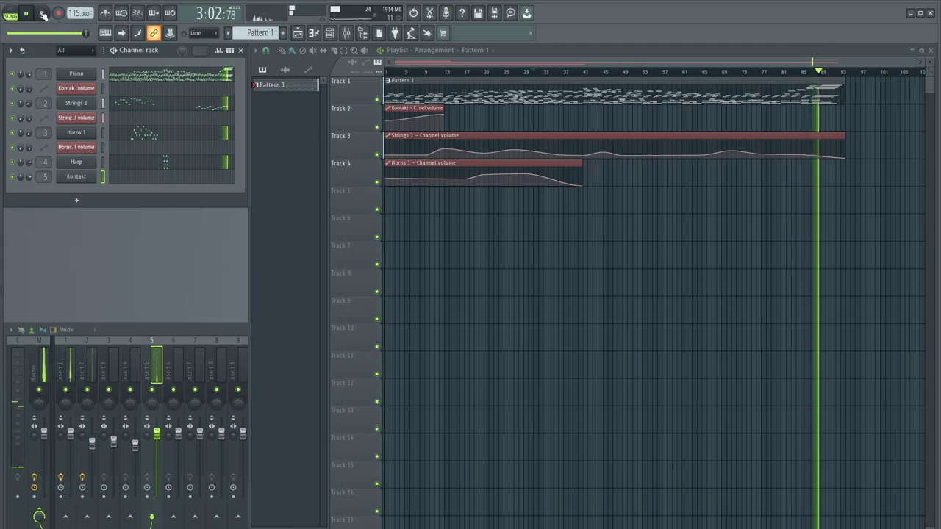
pyautogui.click(42, 13)
pyautogui.click(42, 13)
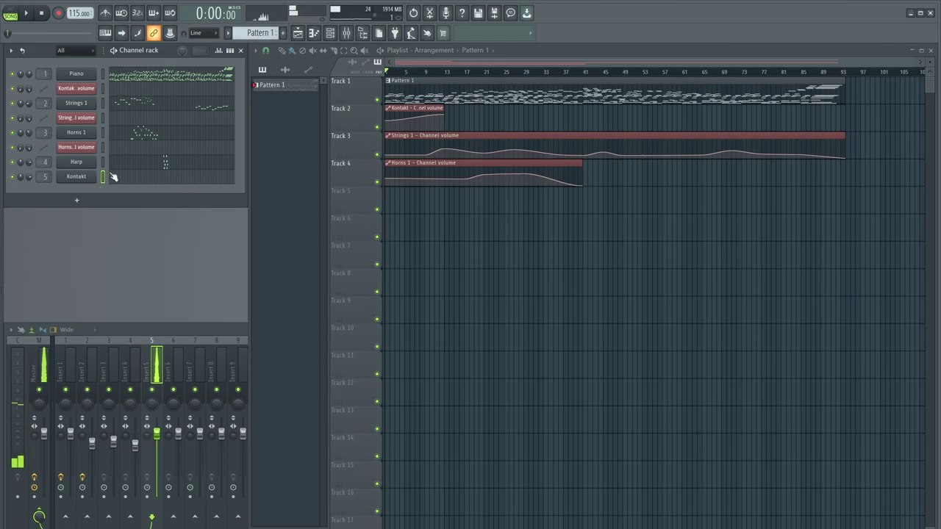
pyautogui.rightClick(79, 181)
pyautogui.click(166, 273)
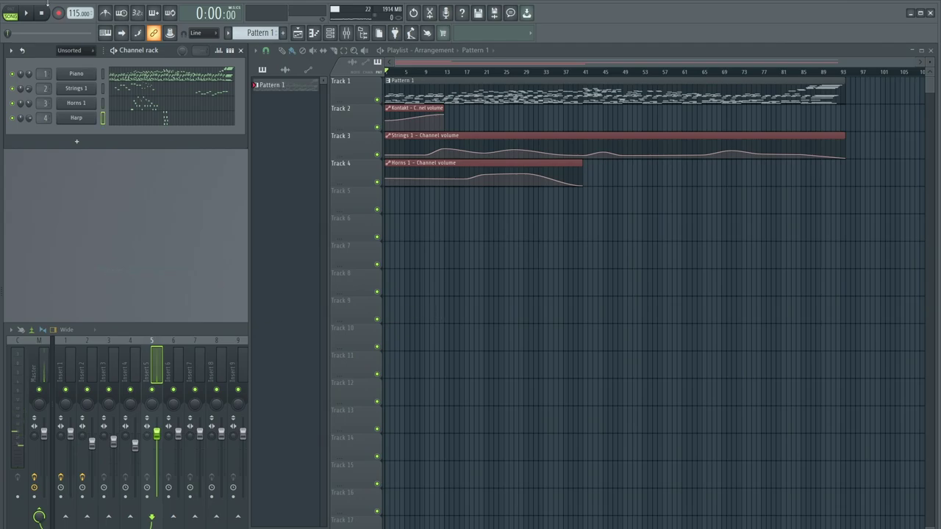
# - Play the song from the start, add an Omnisphere channel routed to Insert 5 and open its patch browser
pyautogui.click(26, 14)
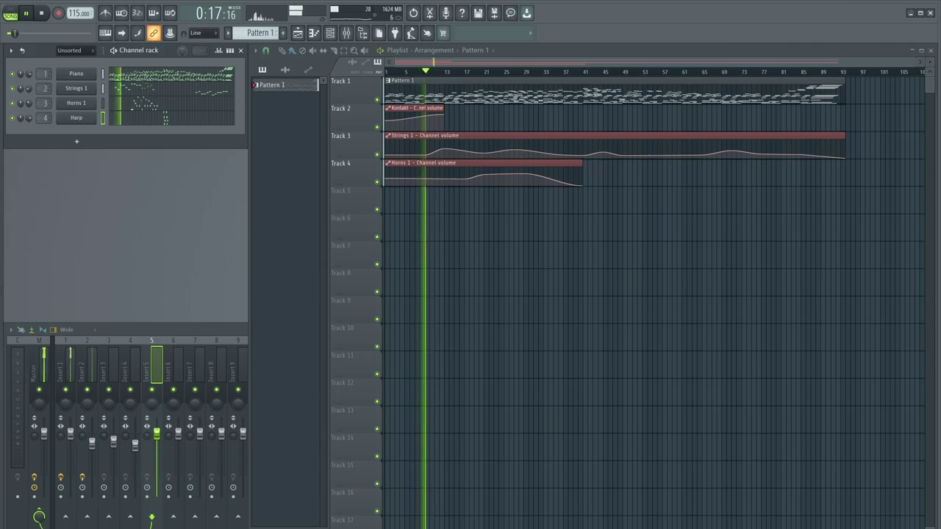
pyautogui.click(77, 142)
pyautogui.click(81, 169)
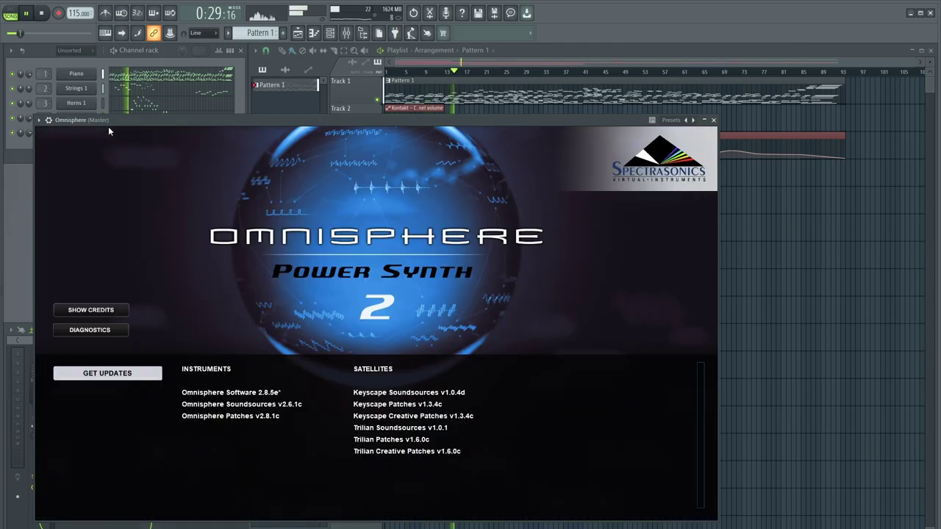
pyautogui.moveTo(110, 127); pyautogui.dragTo(209, 102)
pyautogui.scroll(4, 43, 137)
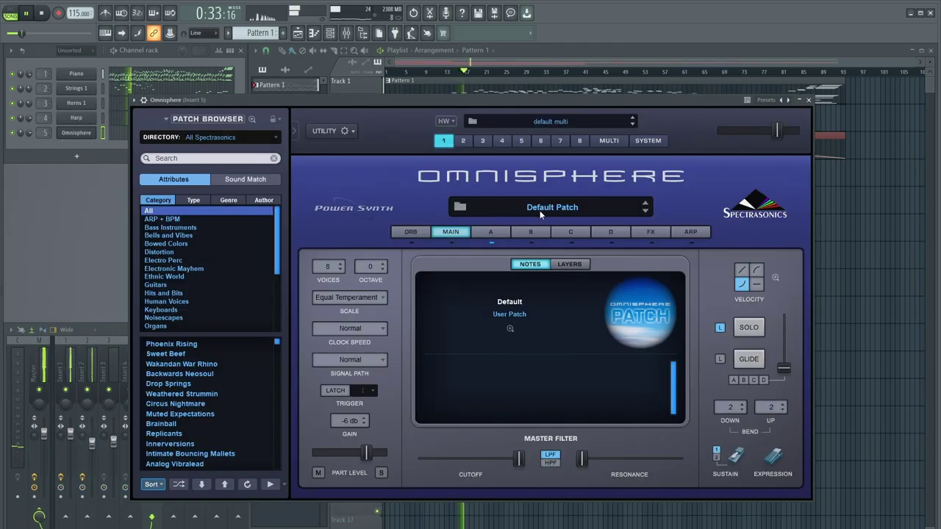
pyautogui.click(539, 210)
# - Move the two Strings 1 C#6 notes at bars 17 and 19 down to A5 and replay from bar 17
pyautogui.click(131, 88)
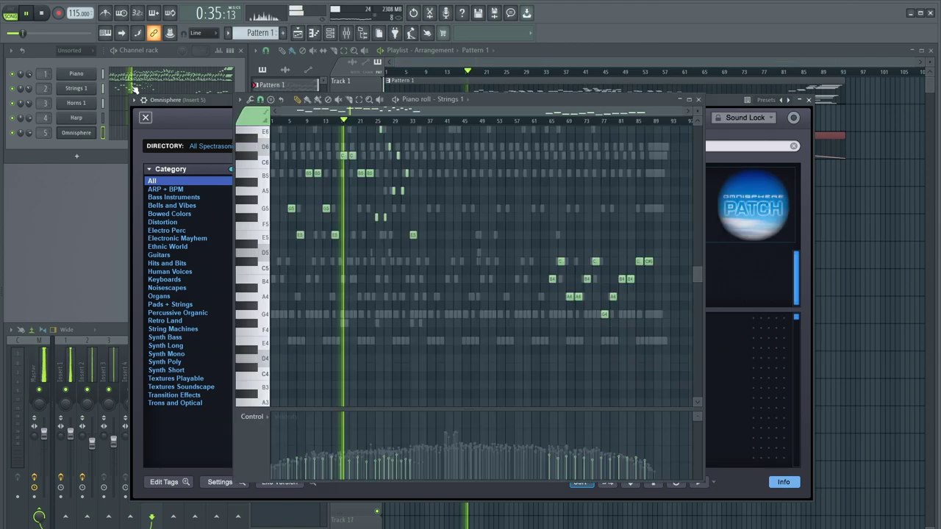
pyautogui.scroll(6, 382, 250)
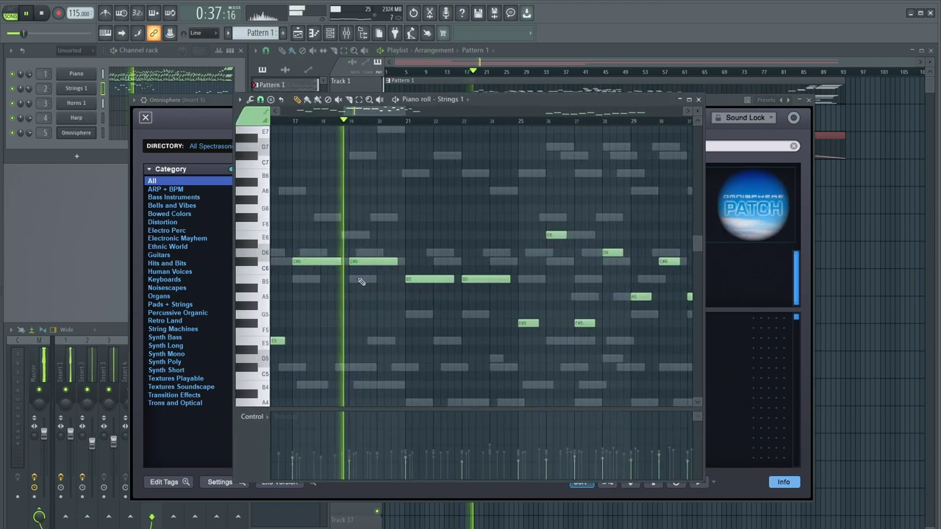
pyautogui.scroll(-1, 372, 277)
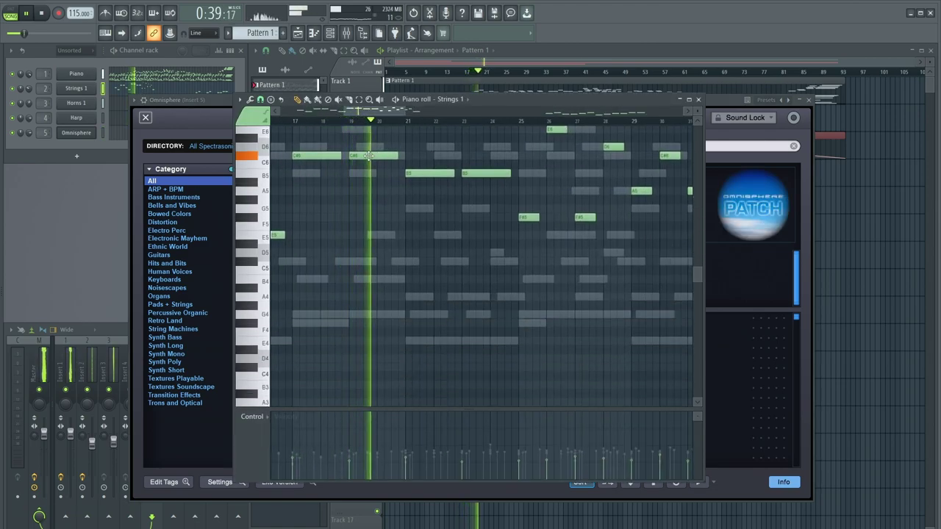
pyautogui.moveTo(366, 159); pyautogui.dragTo(364, 196)
pyautogui.scroll(-3, 498, 189)
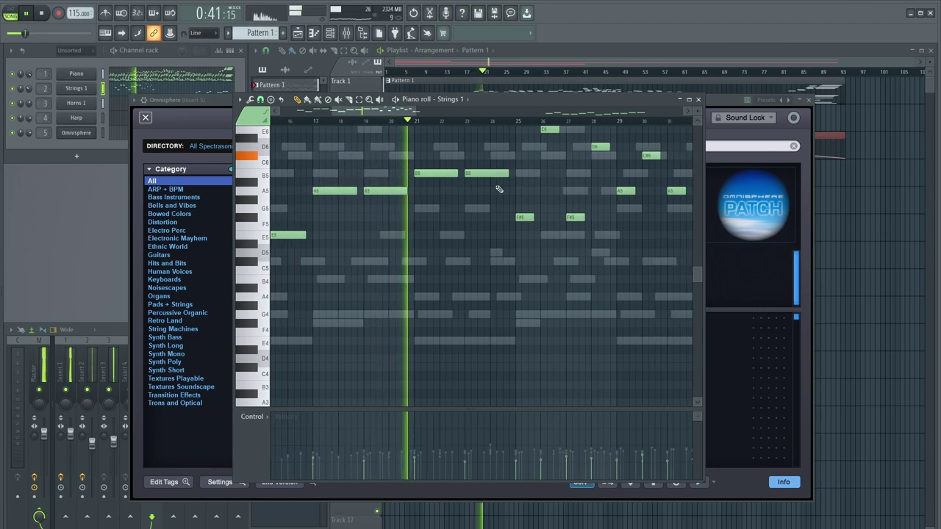
pyautogui.click(385, 123)
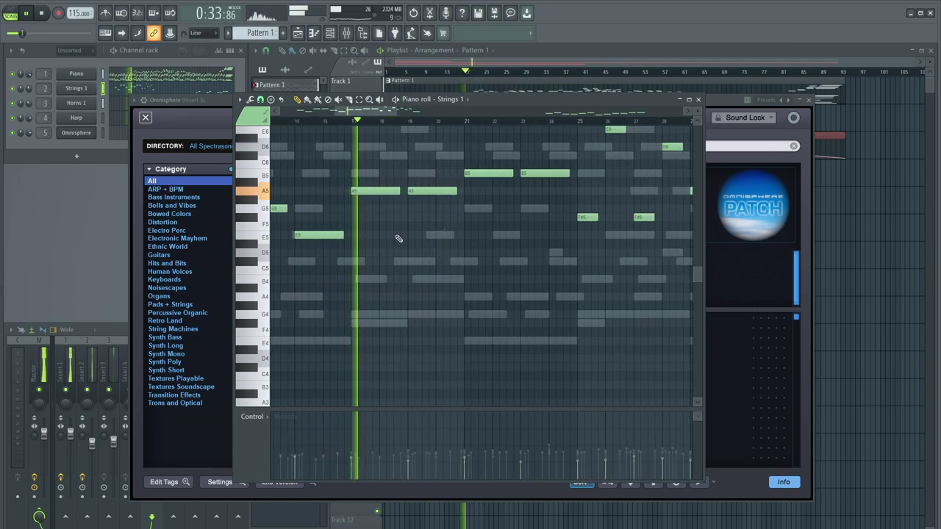
pyautogui.scroll(1, 397, 237)
# - Raise the long Horns 1 F#4 note at bar 17 to G4 and close the note editor
pyautogui.click(124, 104)
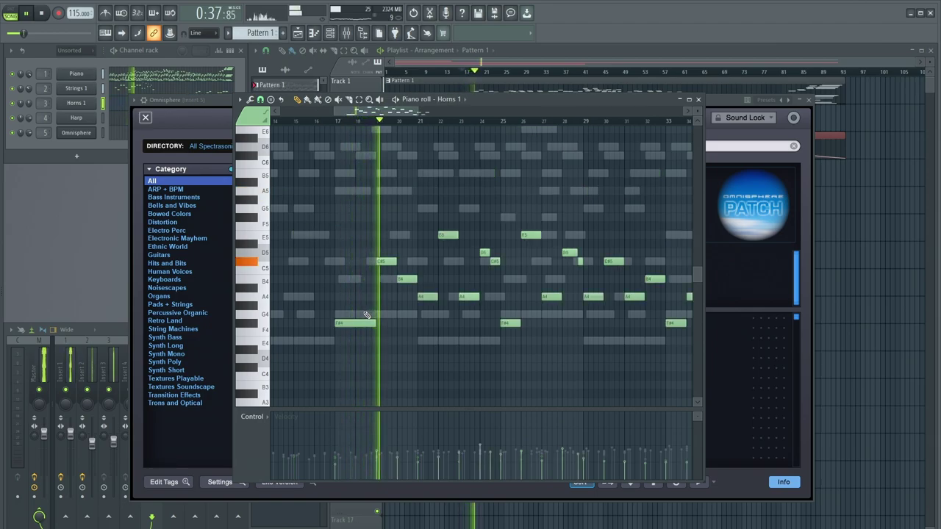
pyautogui.moveTo(352, 321); pyautogui.dragTo(352, 314)
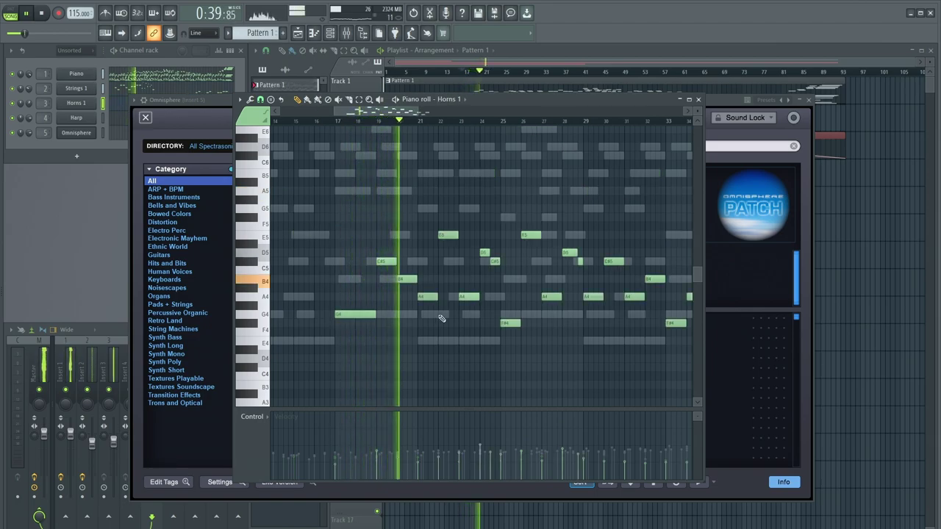
pyautogui.scroll(-3, 441, 318)
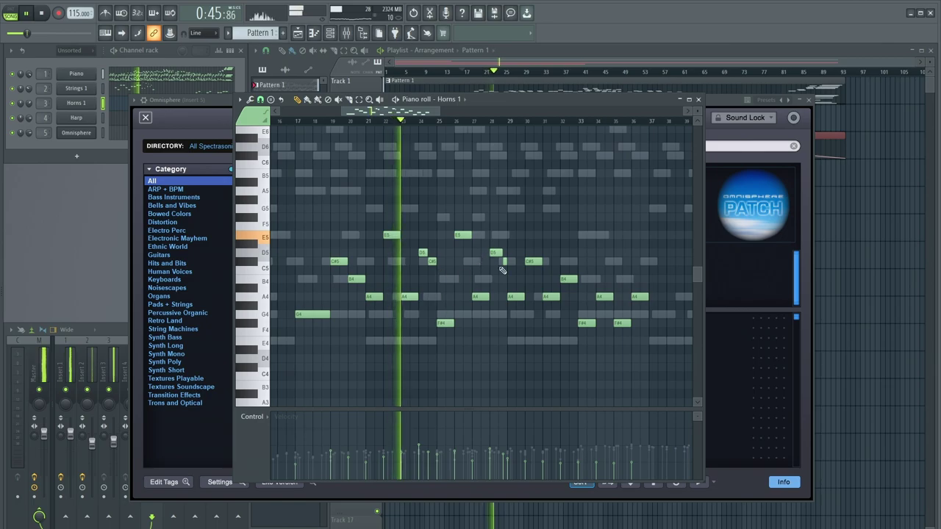
pyautogui.click(698, 99)
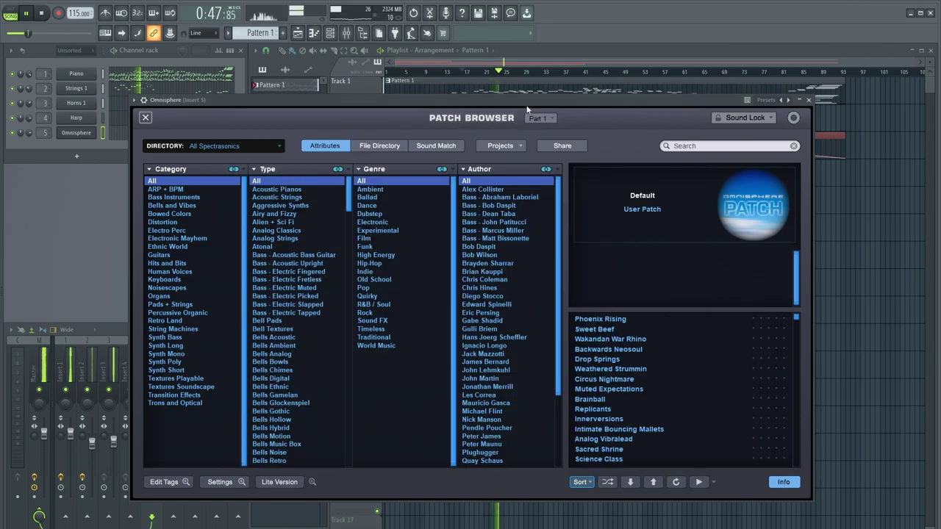
# - Filter the patch browser to the Pads + Strings category and audition the Big Analog Strings patch
pyautogui.moveTo(525, 104); pyautogui.dragTo(535, 103)
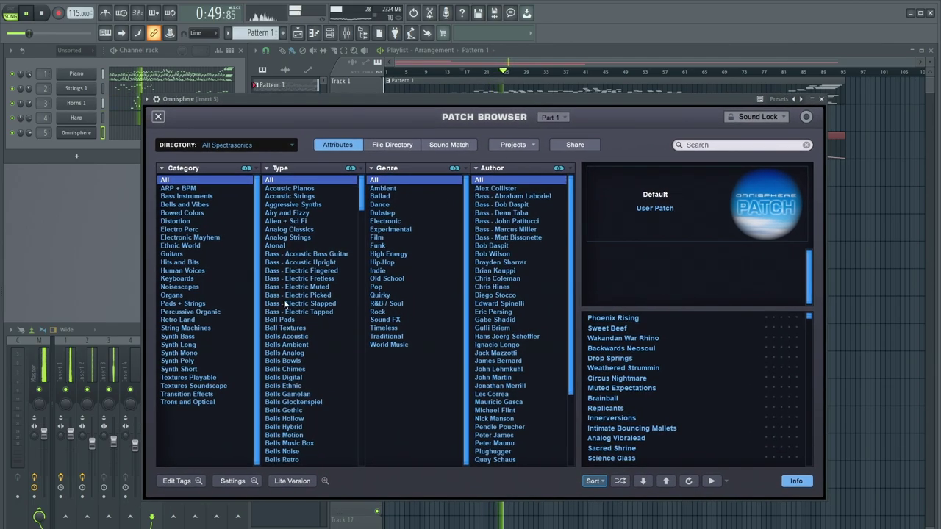
pyautogui.click(189, 304)
pyautogui.scroll(-2, 705, 369)
pyautogui.scroll(-4, 680, 389)
pyautogui.scroll(-15, 684, 404)
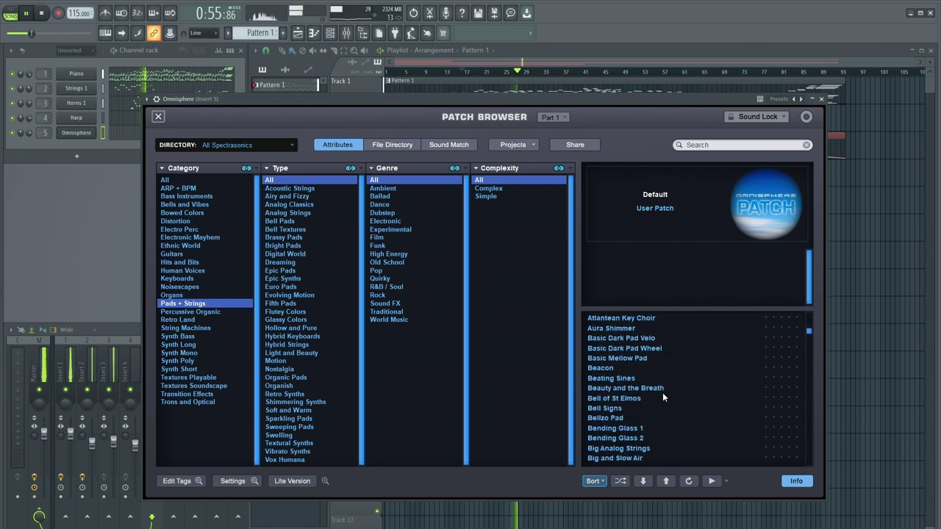
pyautogui.click(653, 397)
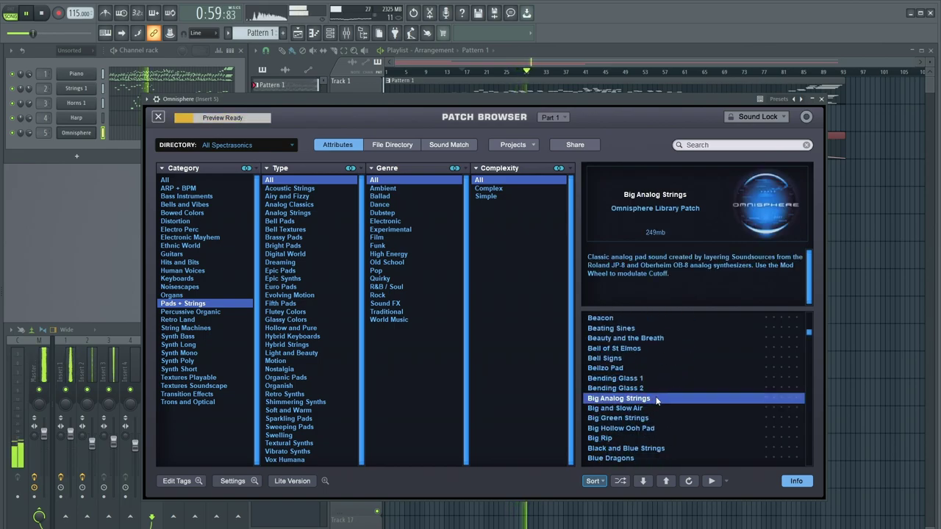
# - Audition the Big Hollow Ooh Pad, Blue Dragons and Breathing Glass Flutes patches
pyautogui.click(635, 429)
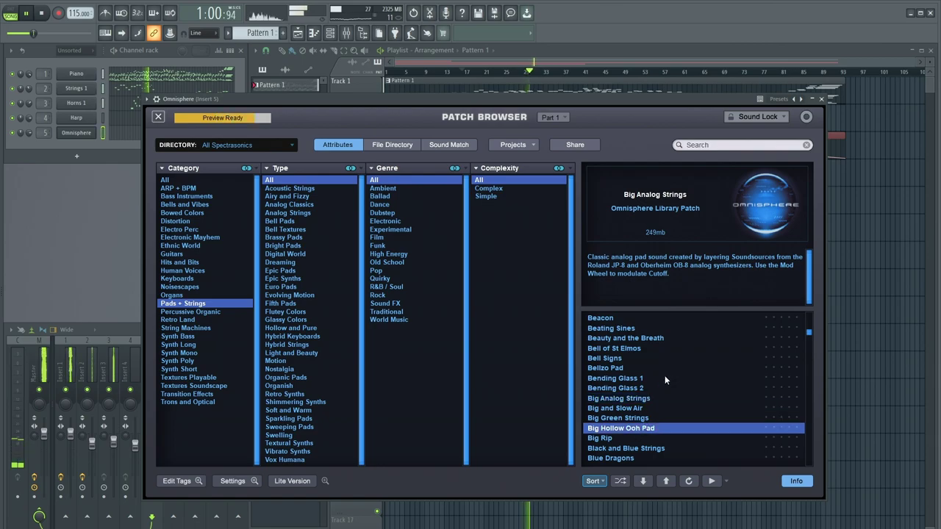
pyautogui.scroll(-1, 663, 380)
pyautogui.scroll(-1, 658, 389)
pyautogui.scroll(-2, 657, 393)
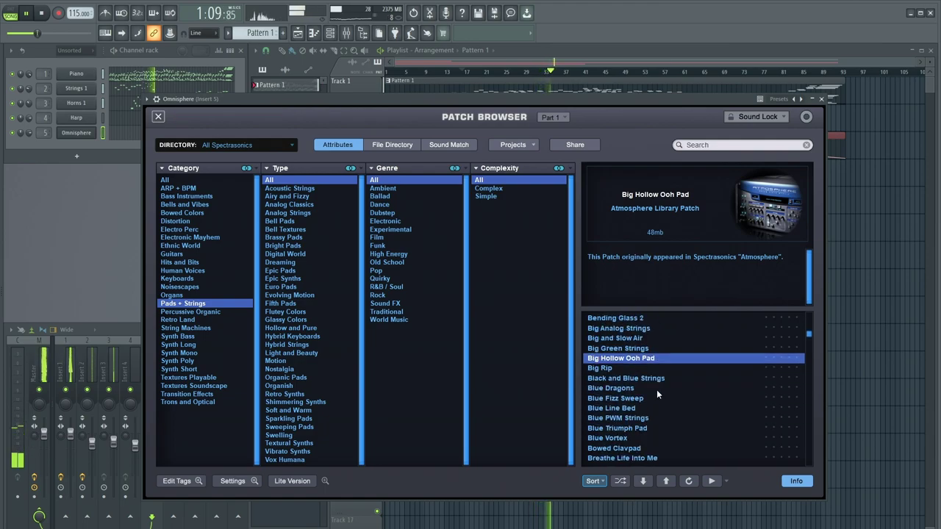
pyautogui.click(656, 389)
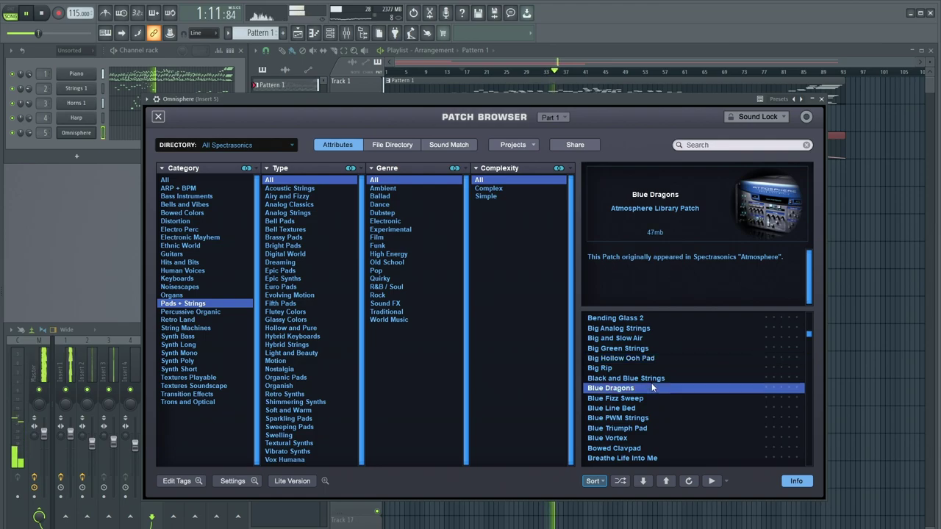
pyautogui.scroll(-4, 650, 397)
pyautogui.click(655, 428)
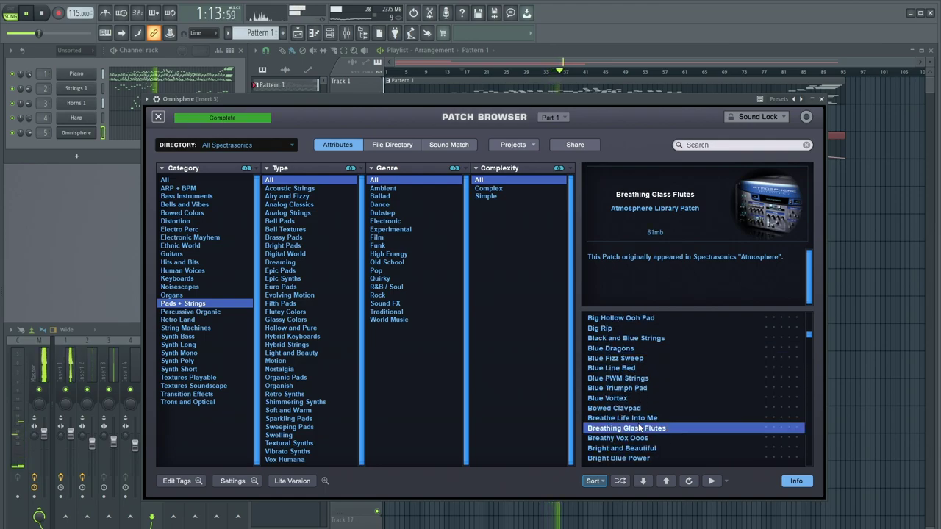
# - Audition the Canadian Pad patch and look further through the Pads + Strings list
pyautogui.scroll(-1, 664, 399)
pyautogui.scroll(-5, 664, 399)
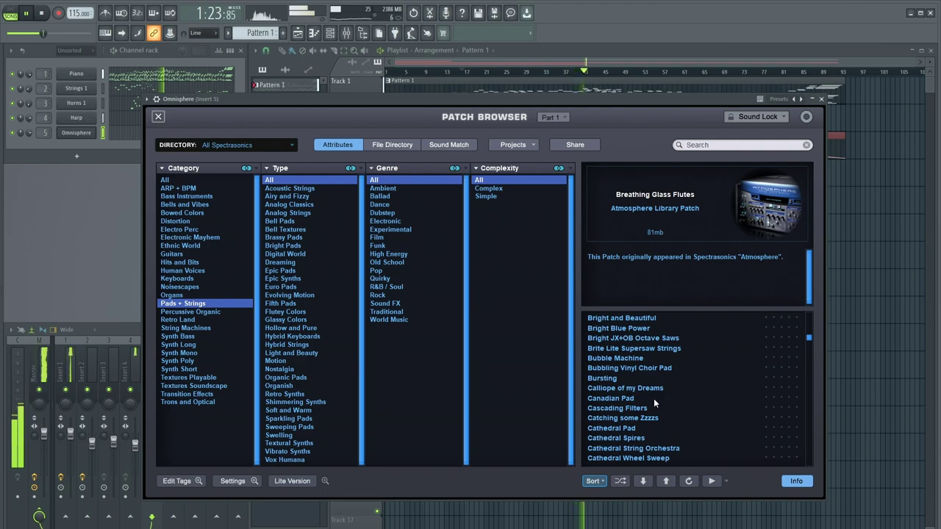
pyautogui.click(654, 398)
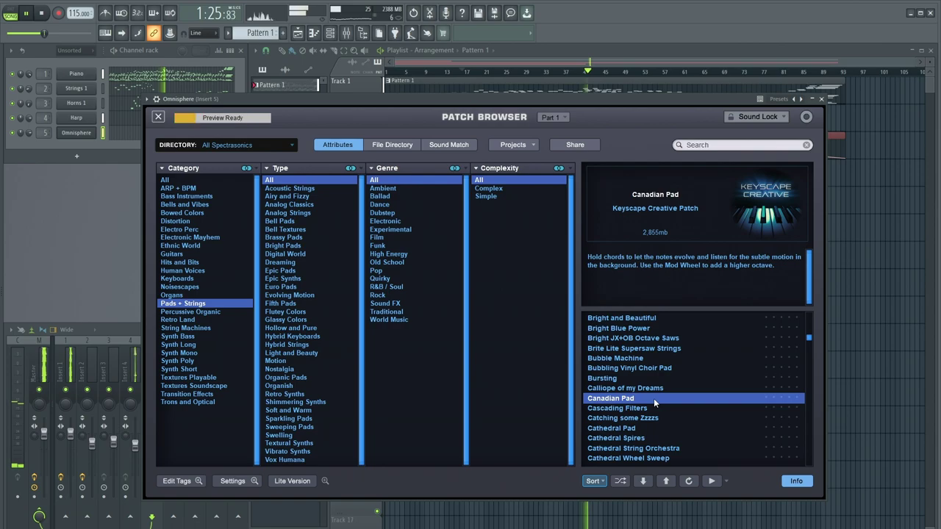
pyautogui.scroll(-5, 654, 399)
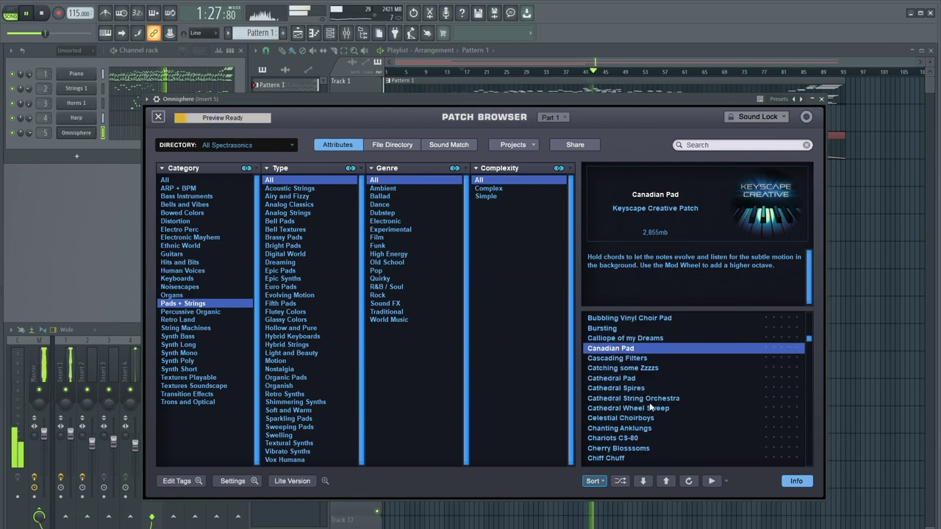
pyautogui.scroll(-2, 640, 421)
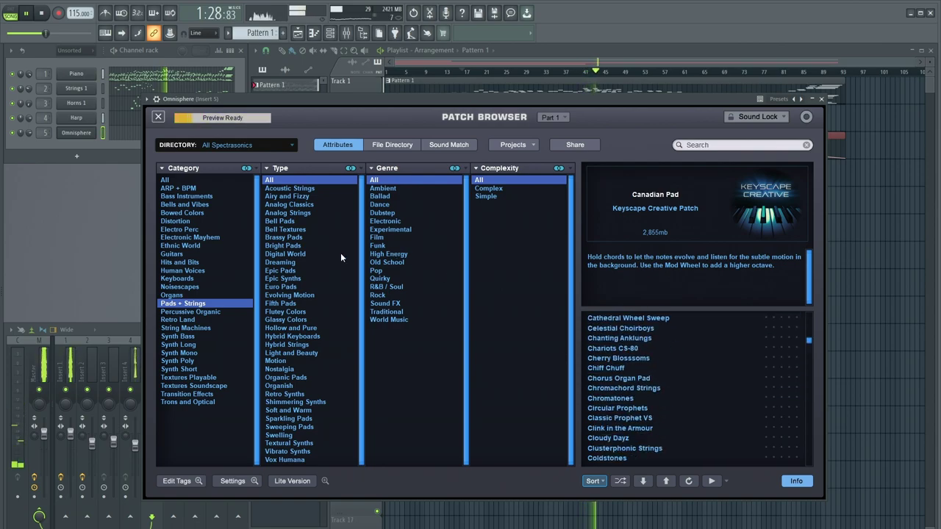
# - Load D50 - Fantasia Grains from the Dreaming type and show its layer A settings
pyautogui.click(282, 262)
pyautogui.click(645, 321)
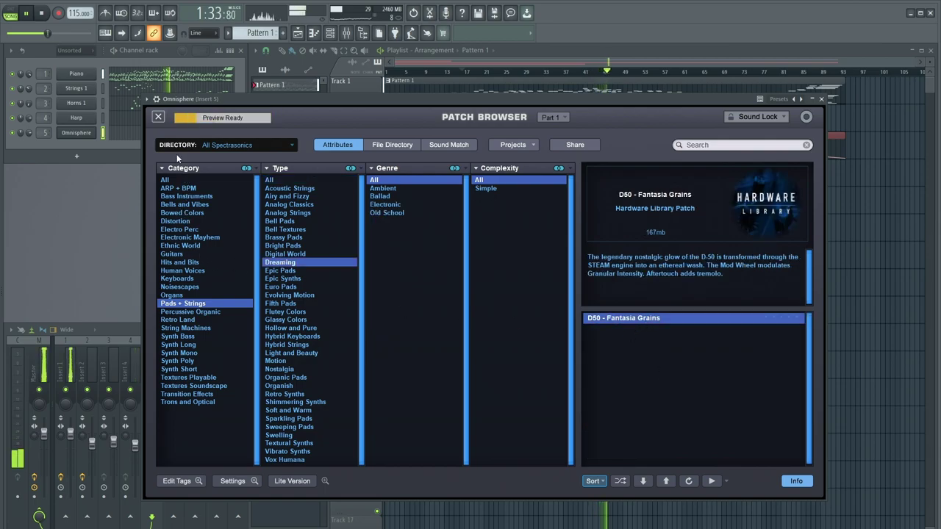
pyautogui.click(159, 117)
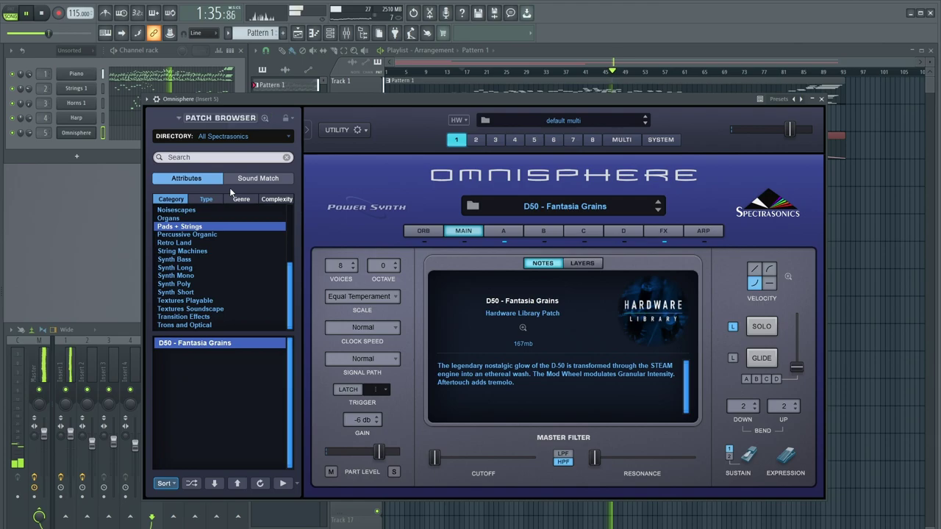
pyautogui.click(519, 232)
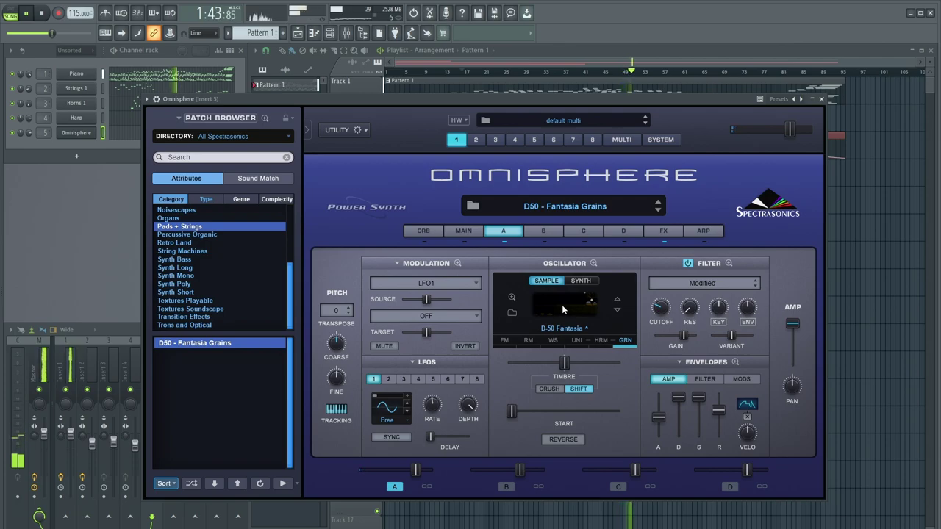
# - Load the Galileo is Whistling 1 patch from the Retro Land category and close the Omnisphere window
pyautogui.click(524, 206)
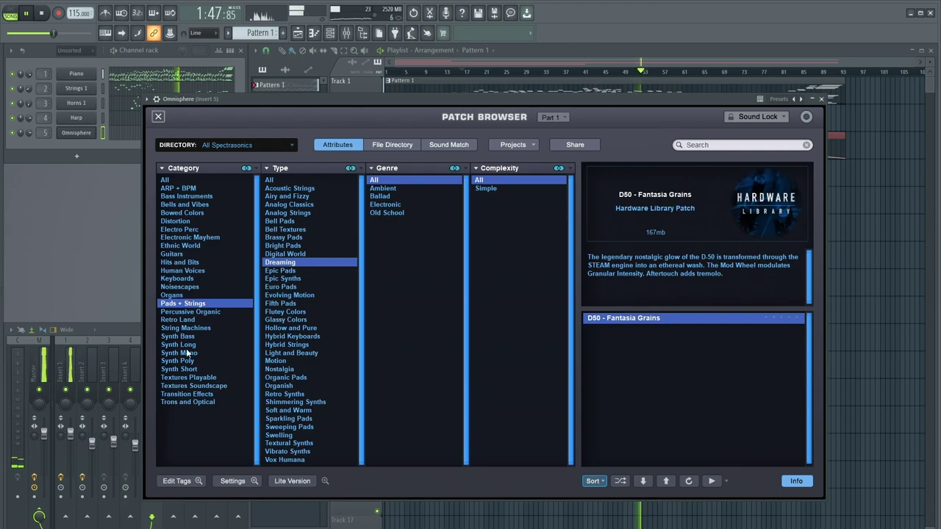
pyautogui.click(195, 320)
pyautogui.moveTo(812, 319); pyautogui.dragTo(810, 365)
pyautogui.click(674, 377)
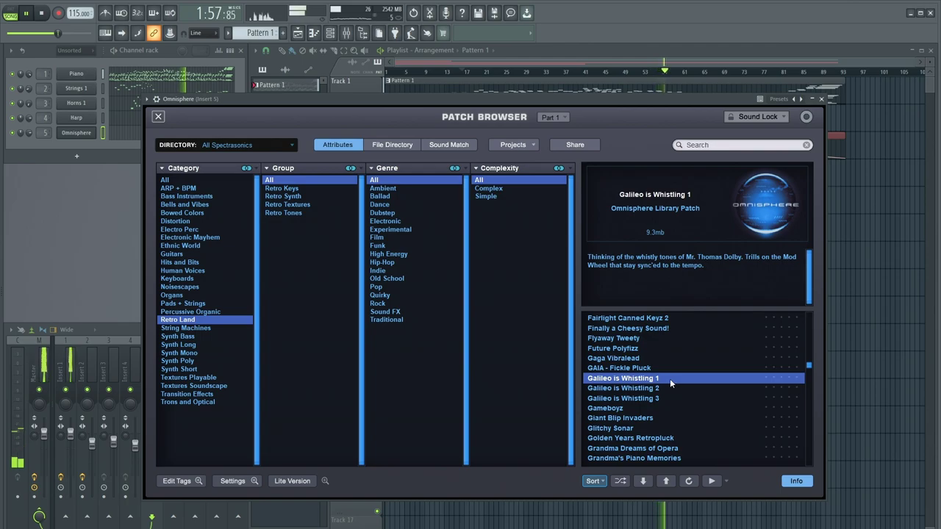
pyautogui.click(821, 99)
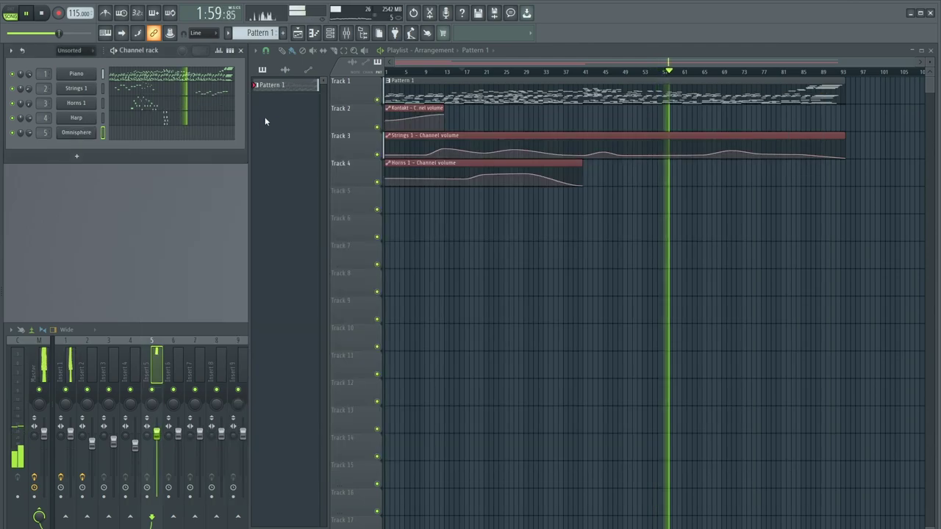
# - Open the Omnisphere piano roll, place an F#6 note at bar 50 and play from just before it
pyautogui.click(166, 134)
pyautogui.moveTo(356, 110); pyautogui.dragTo(528, 88)
pyautogui.scroll(4, 475, 186)
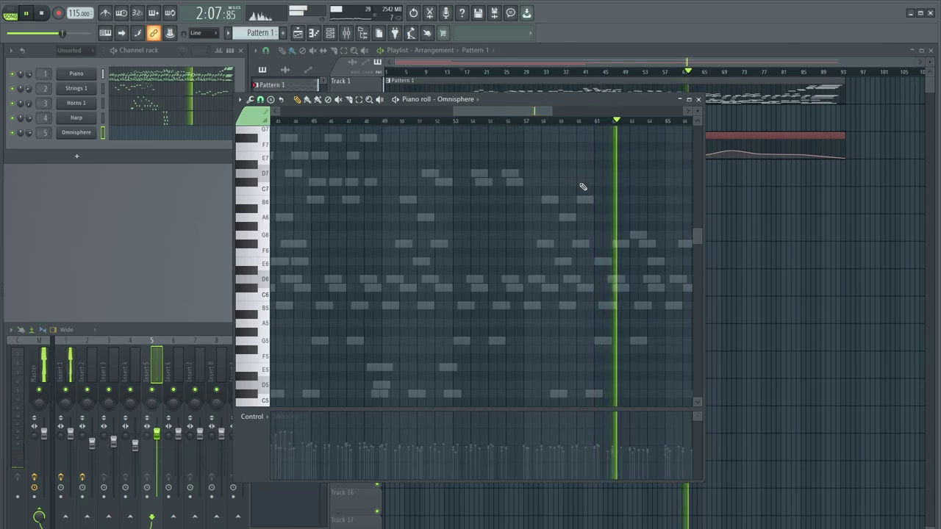
pyautogui.click(386, 122)
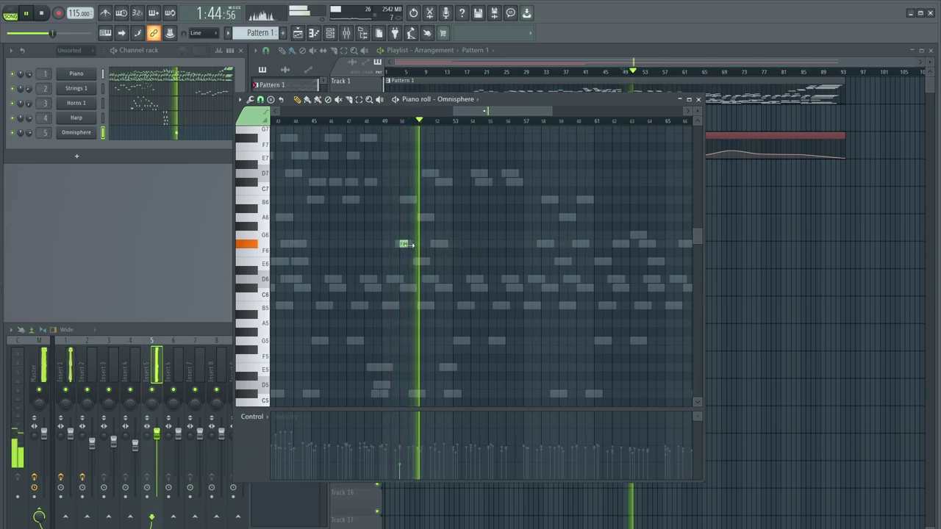
# - Shorten the Omnisphere F#6 note at bar 50 and replay from bar 49
pyautogui.scroll(4, 412, 257)
pyautogui.scroll(-3, 414, 259)
pyautogui.scroll(4, 414, 259)
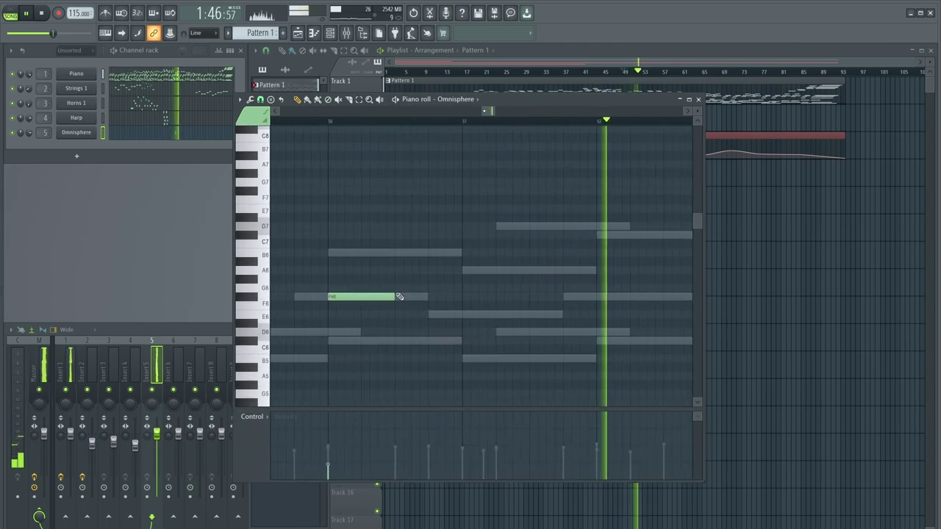
pyautogui.moveTo(362, 301); pyautogui.dragTo(390, 299)
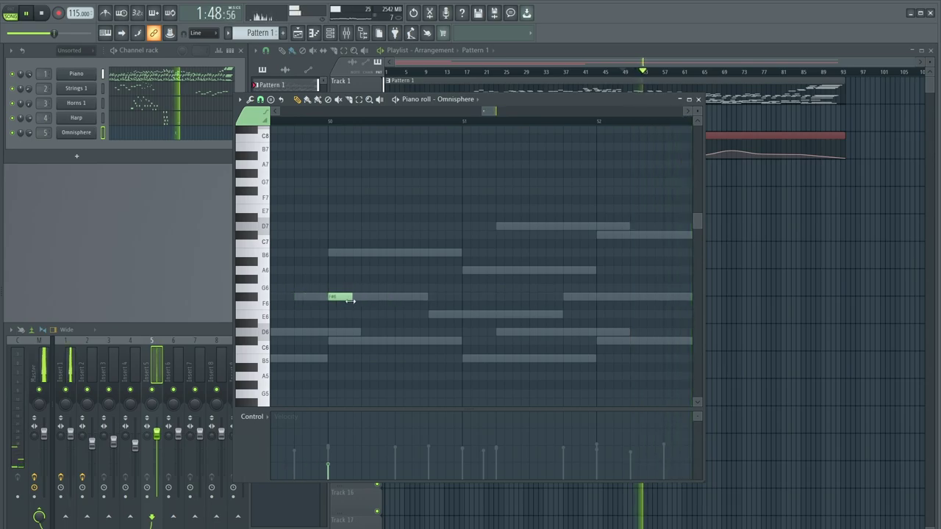
pyautogui.keyDown('ctrl'); pyautogui.scroll(-6, 451, 294); pyautogui.keyUp('ctrl')
pyautogui.click(407, 121)
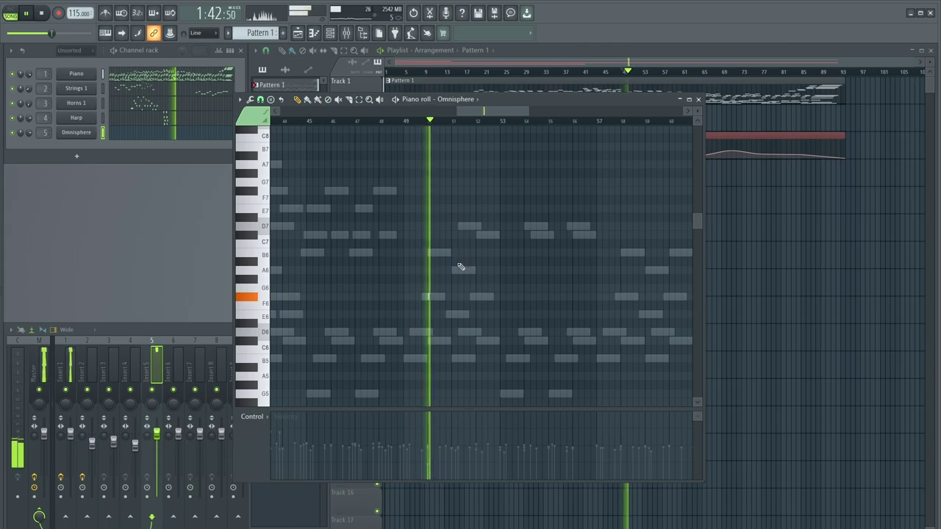
# - Make the F#6 note one beat long, move it one beat later in bar 50 and replay from bar 49
pyautogui.keyDown('ctrl'); pyautogui.scroll(4, 458, 266); pyautogui.keyUp('ctrl')
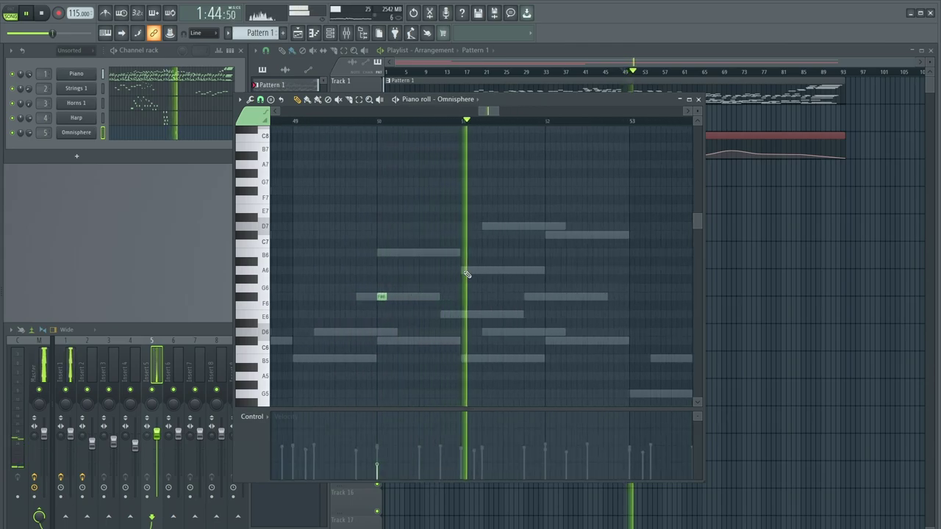
pyautogui.click(303, 121)
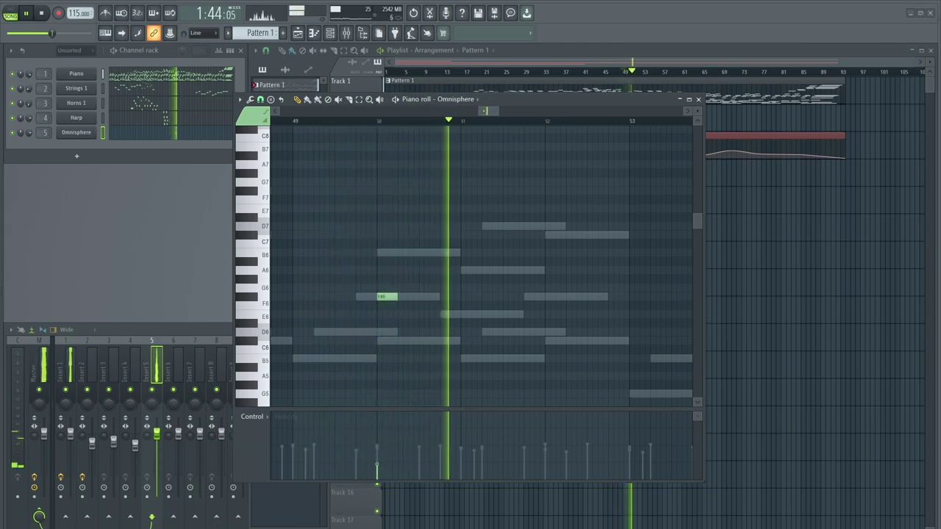
pyautogui.moveTo(383, 297); pyautogui.dragTo(405, 298)
pyautogui.click(295, 122)
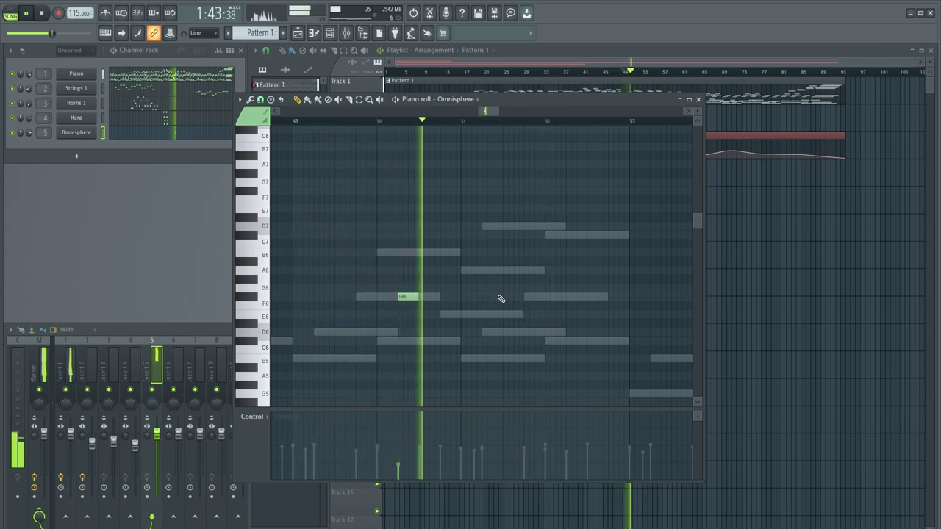
# - Try an A6 note in bar 51, delete both notes and redraw F#6 on bar 50's second beat, two beats long
pyautogui.click(485, 271)
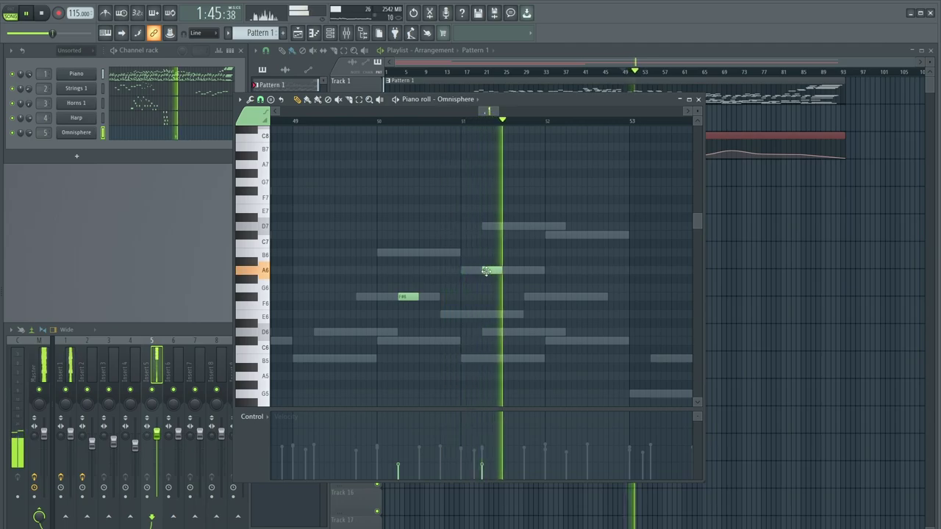
pyautogui.rightClick(486, 270)
pyautogui.rightClick(408, 298)
pyautogui.click(401, 297)
pyautogui.press('space')
pyautogui.press('space')
pyautogui.moveTo(416, 298); pyautogui.dragTo(436, 297)
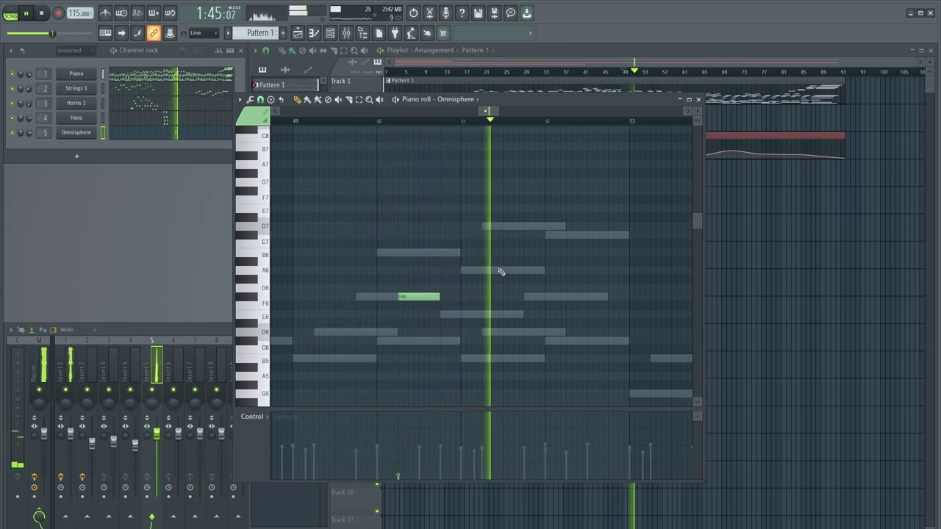
# - Try continuing the Omnisphere melody with A6 at bar 52 and C7 half a bar later, replaying from bar 49
pyautogui.click(551, 272)
pyautogui.scroll(-3, 544, 291)
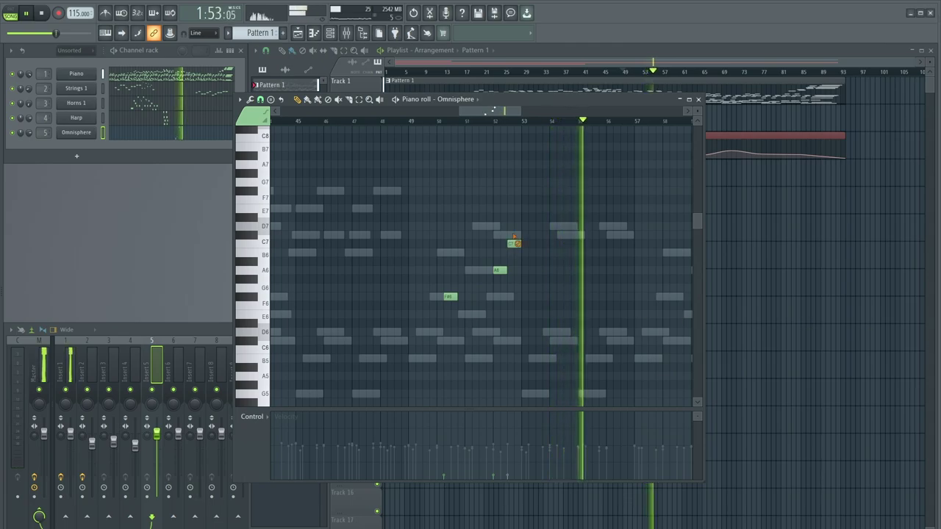
pyautogui.click(414, 125)
# - Replace the Omnisphere melody with one-bar F#6 notes at bars 50 and 52
pyautogui.scroll(3, 414, 125)
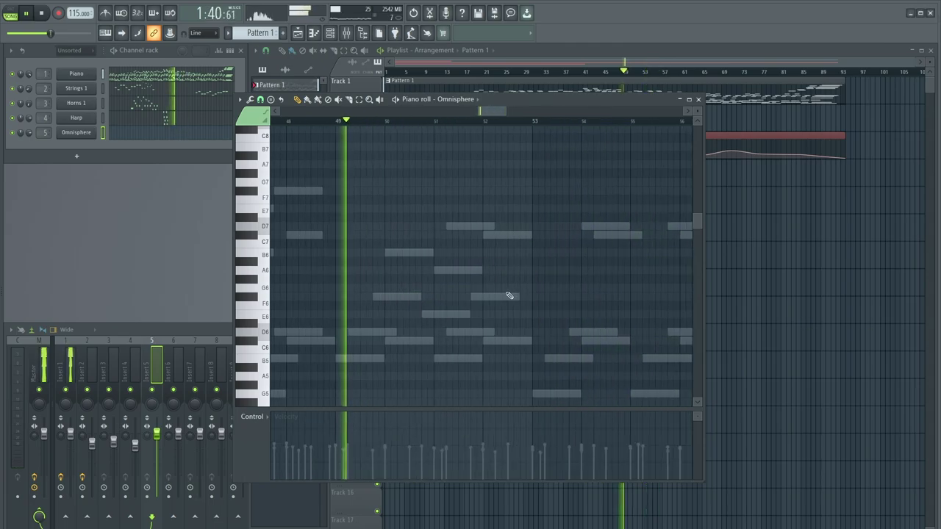
pyautogui.scroll(-3, 412, 250)
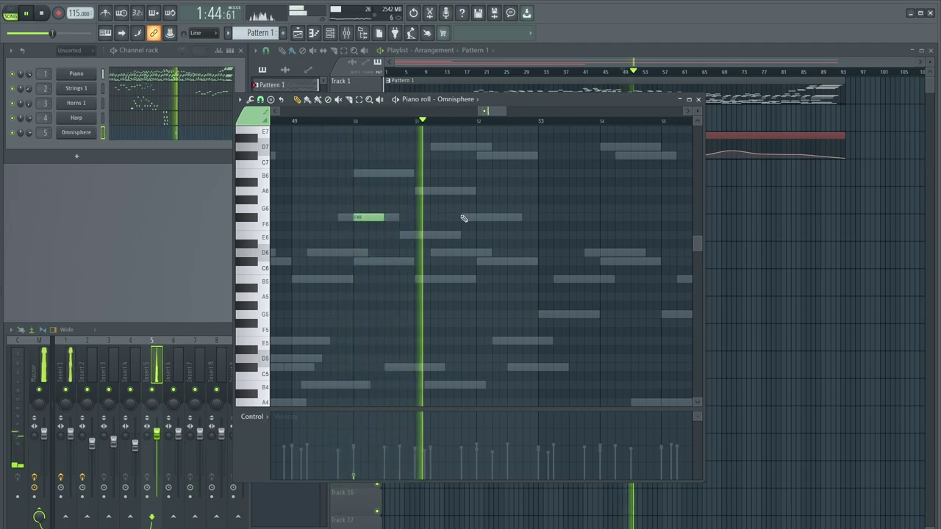
pyautogui.moveTo(383, 218); pyautogui.dragTo(478, 220)
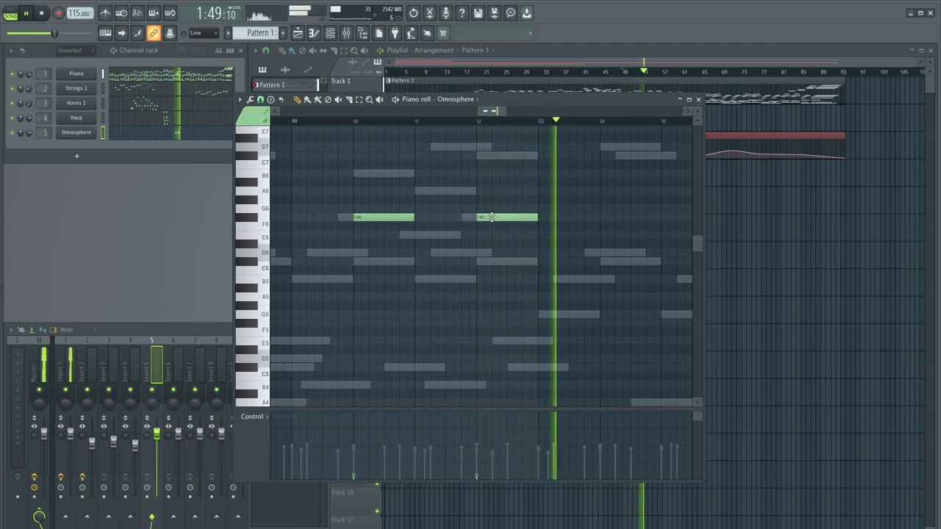
# - Set Omnisphere's amp envelope release to 3.72 secs on layer A and 6.20 secs on layer B, and close its window
pyautogui.click(76, 132)
pyautogui.click(158, 117)
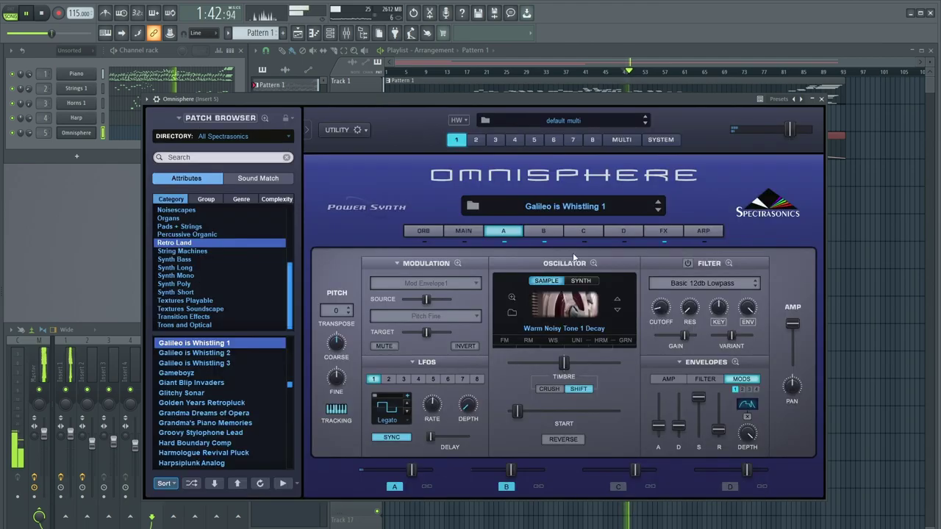
pyautogui.scroll(4, 714, 431)
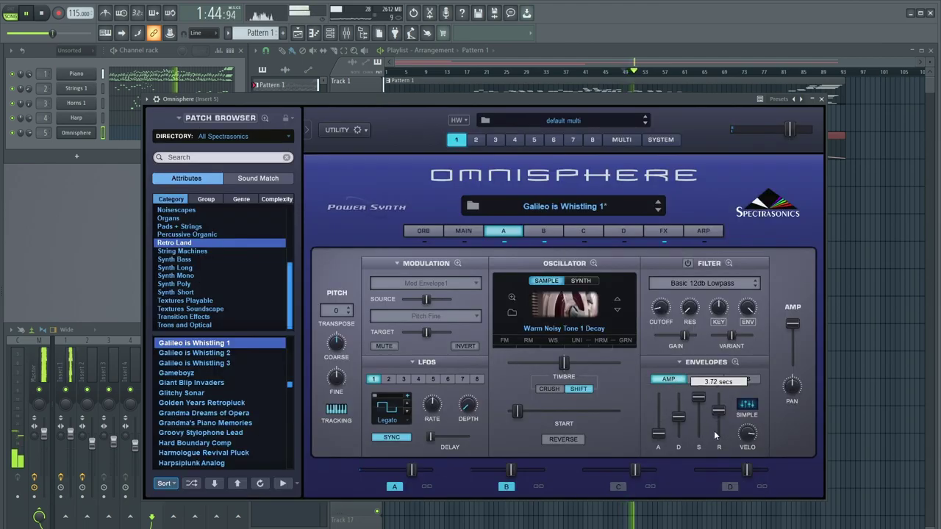
pyautogui.scroll(1, 658, 438)
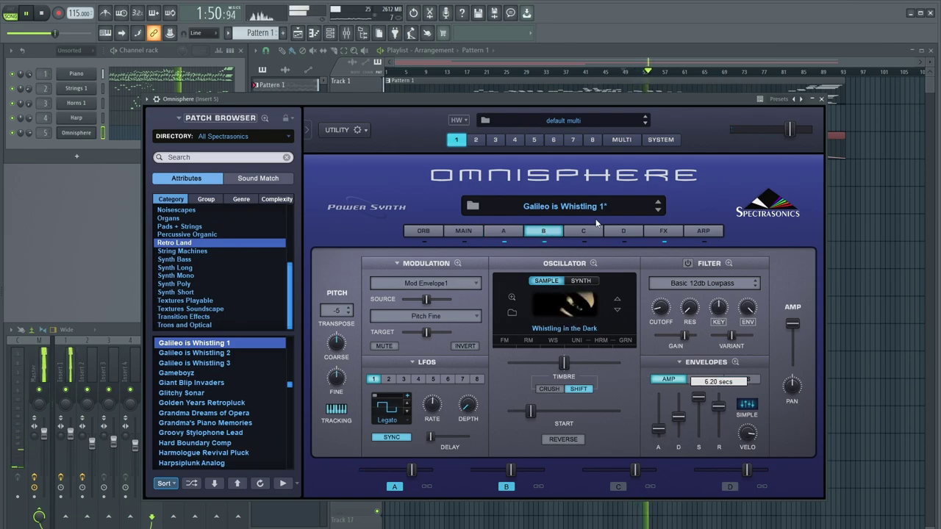
pyautogui.click(821, 99)
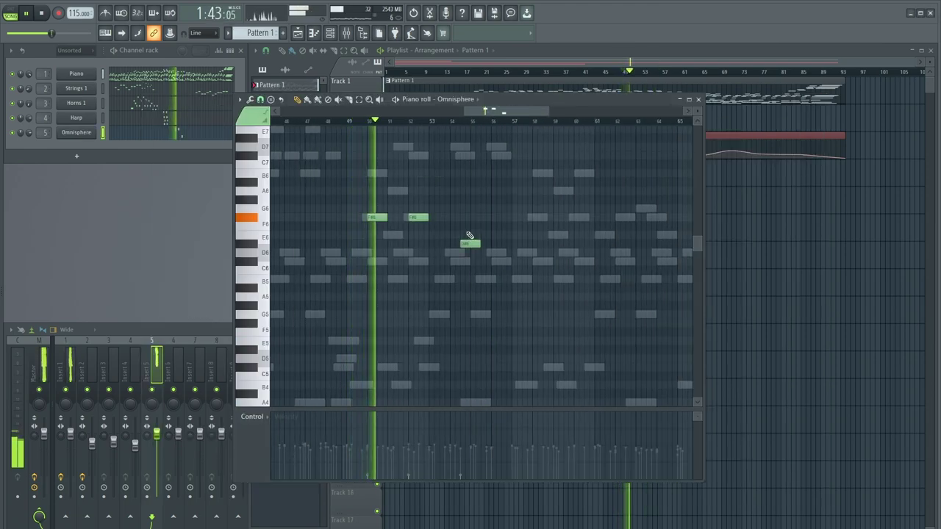
# - Shorten the F#6 notes at bars 50 and 52 to three beats and continue with a three-beat C#6 at bar 54
pyautogui.scroll(3, 376, 230)
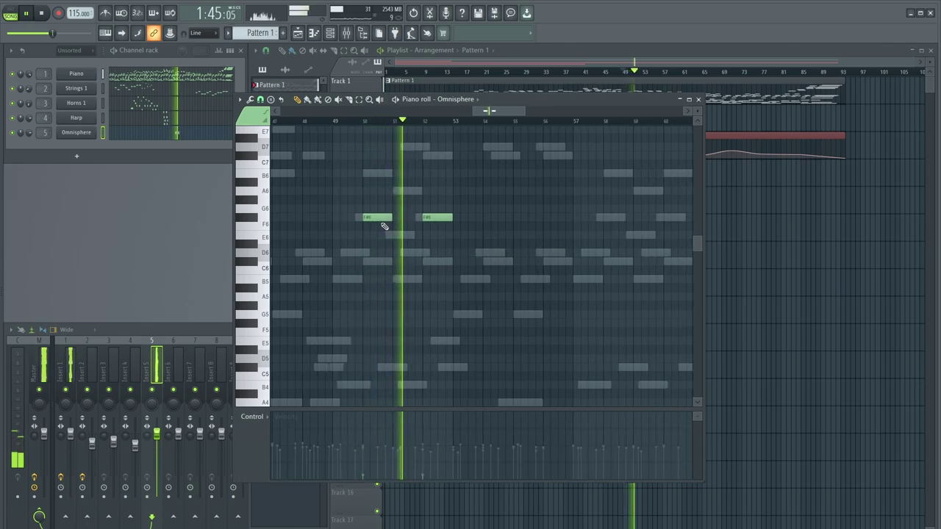
pyautogui.moveTo(472, 221); pyautogui.dragTo(463, 221)
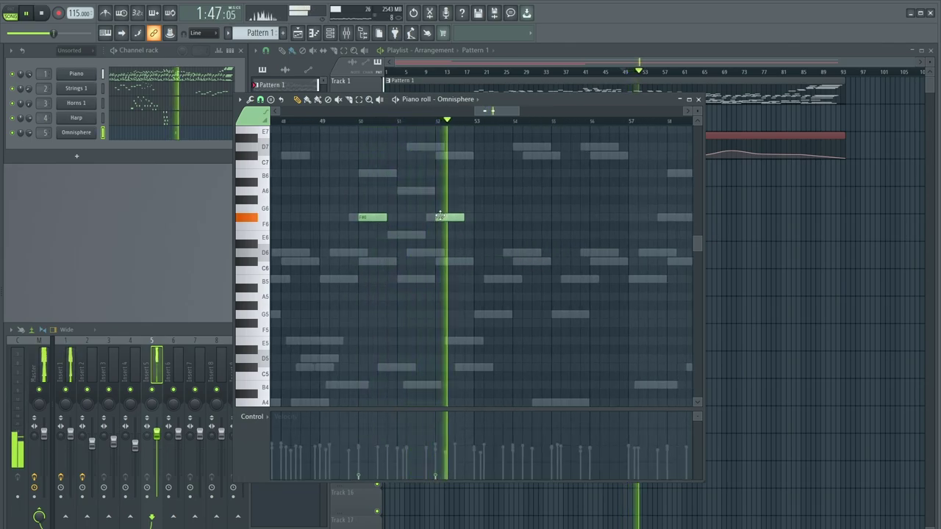
pyautogui.click(508, 261)
pyautogui.scroll(-2, 445, 265)
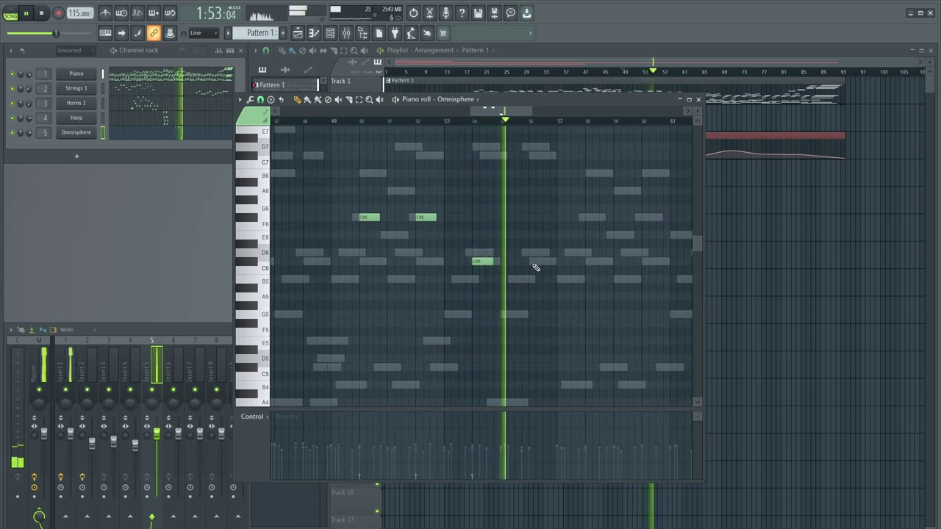
# - Continue the Omnisphere melody with three-beat notes: C#6 at bar 56 and B5 at bars 57 and 59
pyautogui.click(532, 262)
pyautogui.scroll(-1, 559, 279)
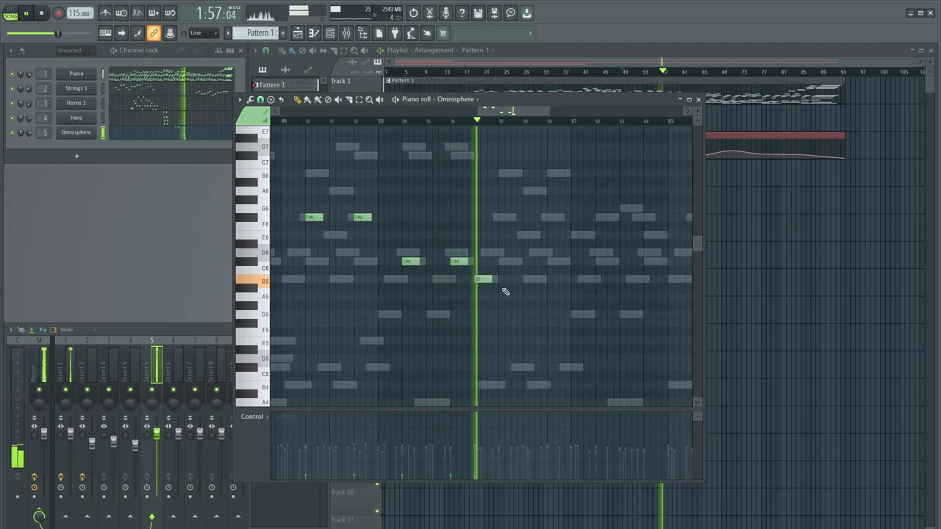
pyautogui.scroll(2, 522, 291)
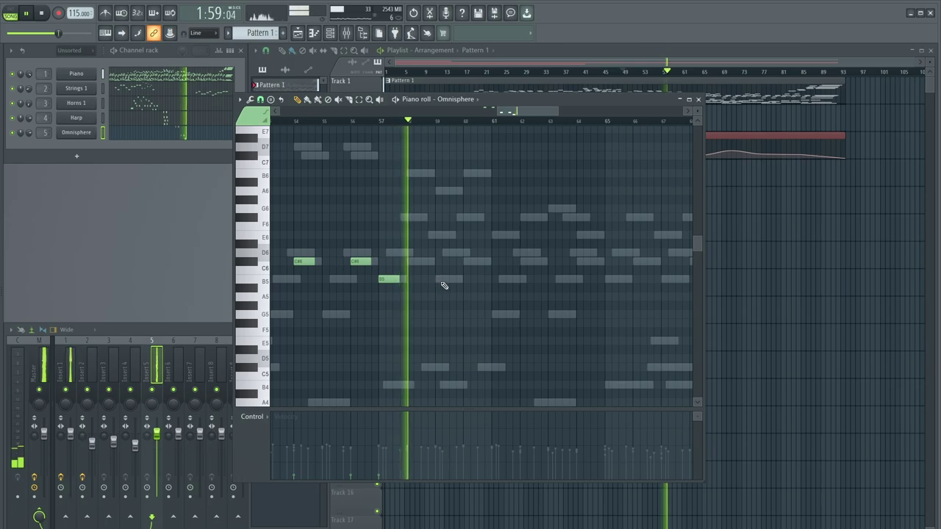
pyautogui.scroll(-4, 499, 284)
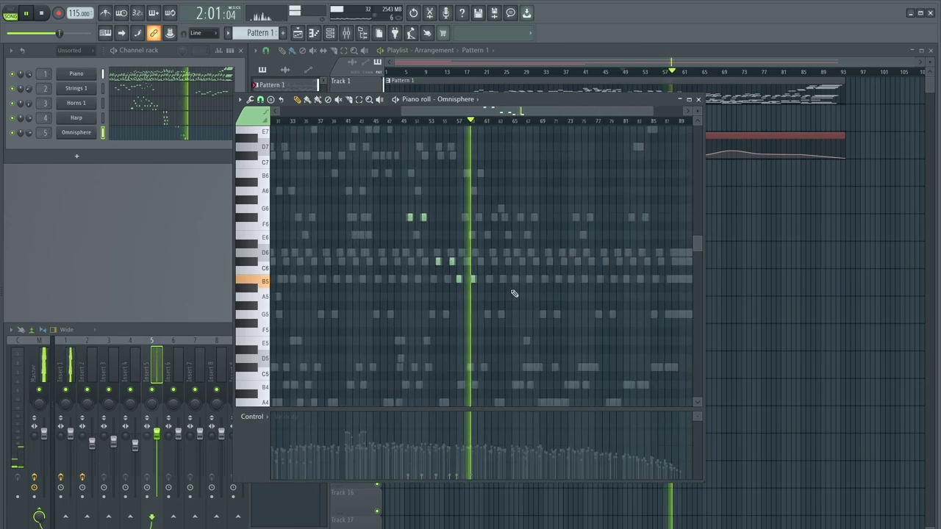
pyautogui.scroll(4, 514, 294)
pyautogui.scroll(-3, 493, 274)
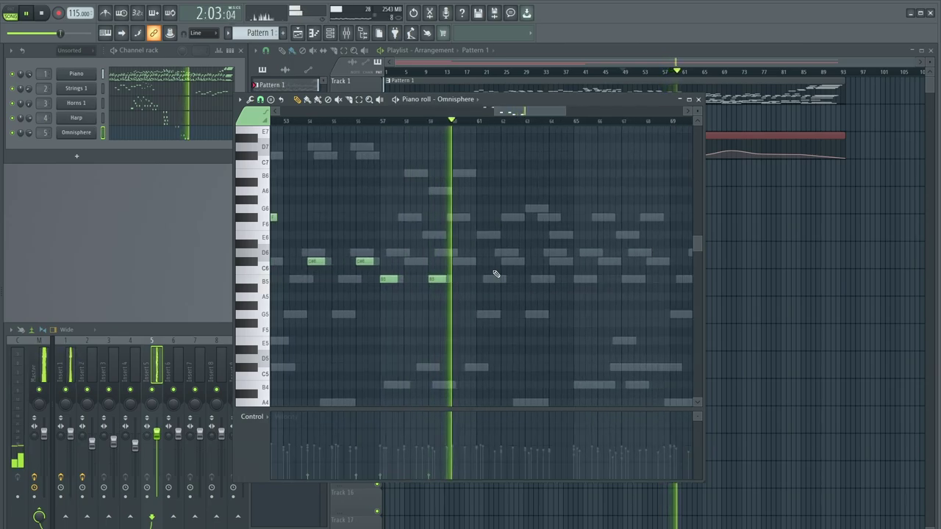
# - Add three-beat notes E6 at bar 61, G6 at bar 63, E6 at bar 64, C#6 at bar 66 and E6 at bar 67
pyautogui.scroll(2, 491, 278)
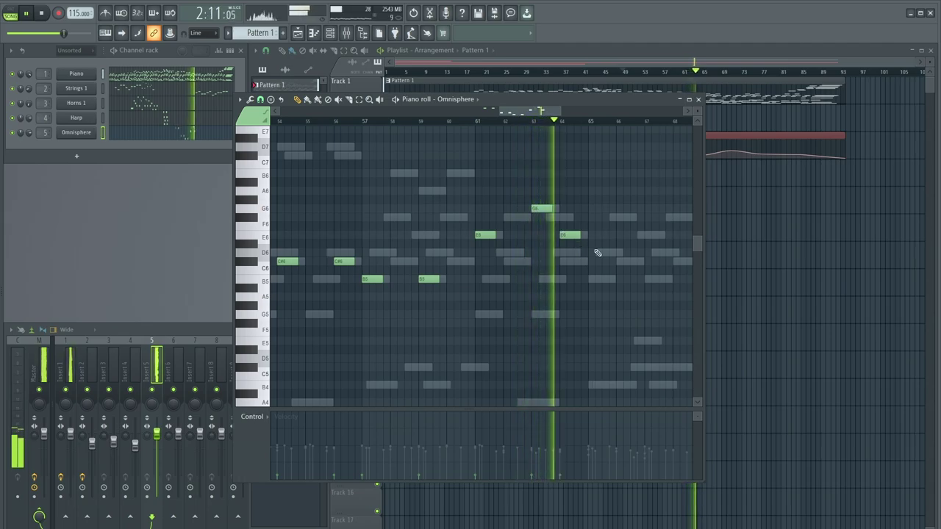
pyautogui.scroll(-1, 436, 254)
pyautogui.scroll(3, 542, 257)
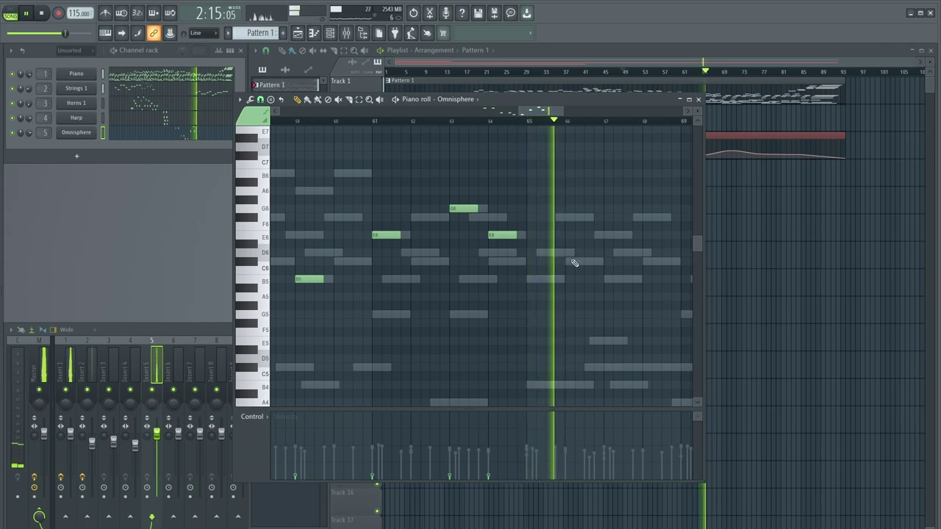
pyautogui.scroll(-2, 571, 260)
pyautogui.scroll(2, 558, 248)
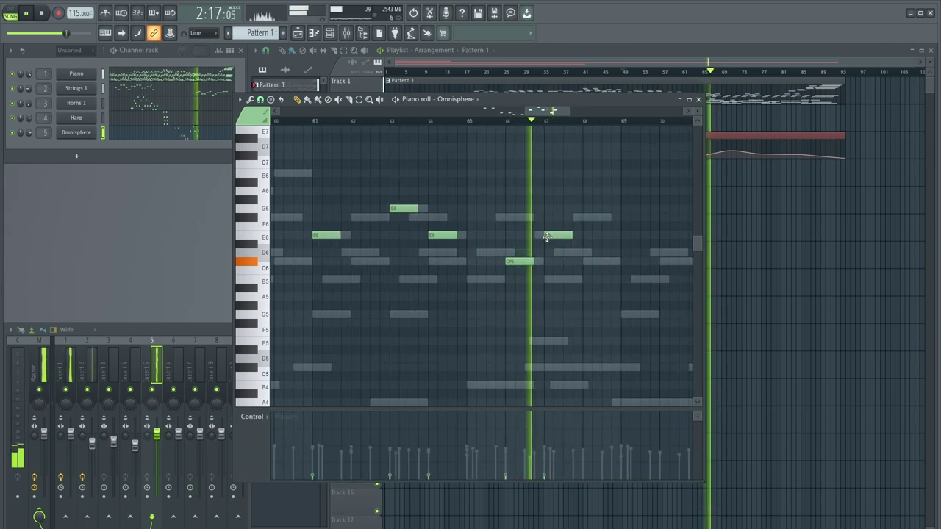
# - Extend the melody with a three-beat B5 at bar 69 and a three-beat G5 at bar 71
pyautogui.scroll(-2, 546, 236)
pyautogui.scroll(-2, 559, 270)
pyautogui.scroll(-2, 581, 278)
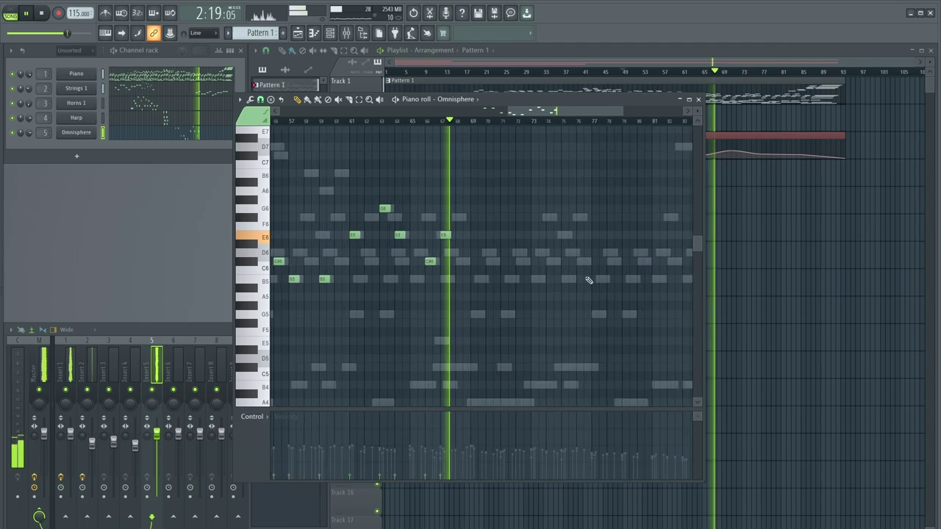
pyautogui.scroll(2, 559, 278)
pyautogui.click(460, 280)
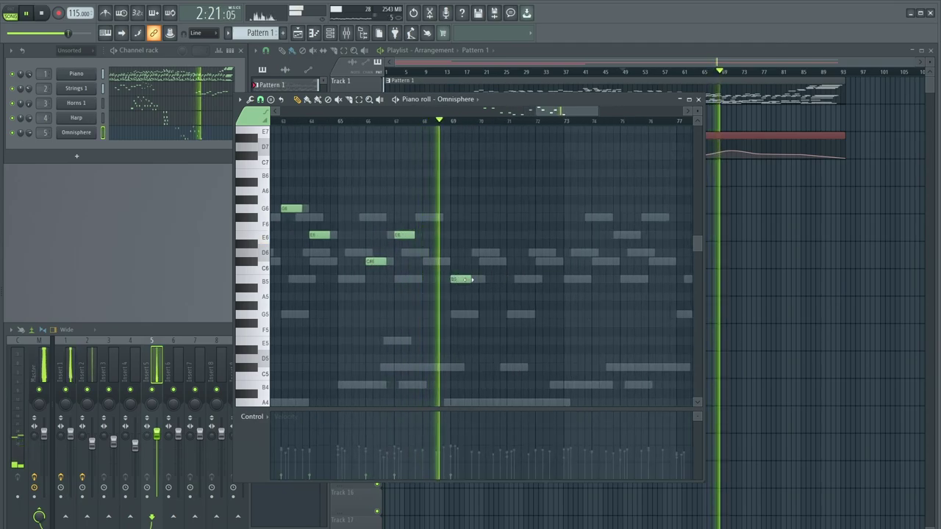
pyautogui.scroll(-2, 548, 290)
pyautogui.scroll(3, 529, 320)
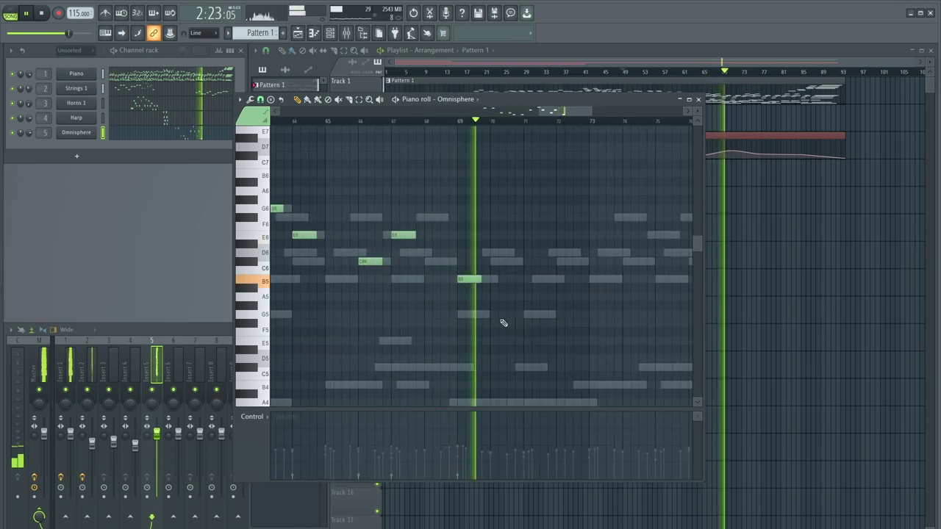
pyautogui.click(532, 314)
pyautogui.scroll(-3, 583, 293)
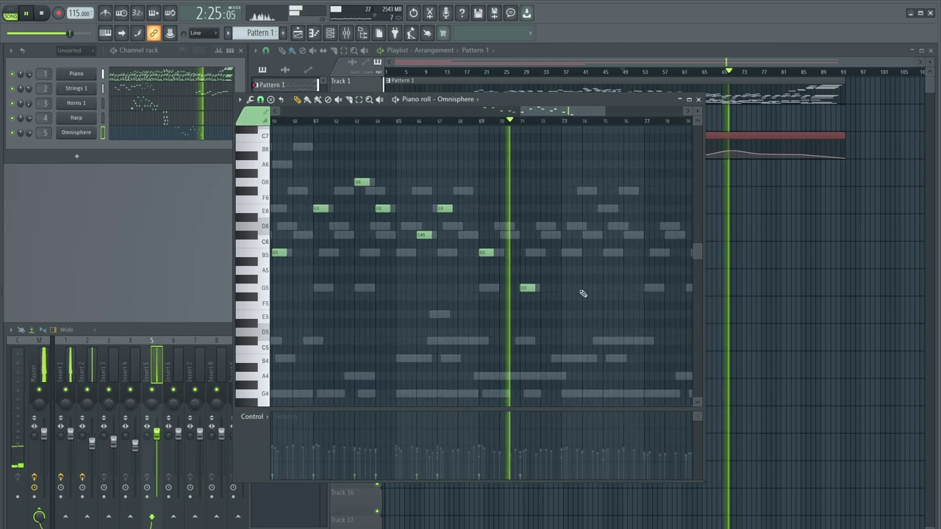
# - Add a three-beat B4 at bar 73 and a G4 on the fourth beat of bar 74
pyautogui.scroll(-2, 603, 336)
pyautogui.scroll(-2, 598, 320)
pyautogui.scroll(4, 603, 317)
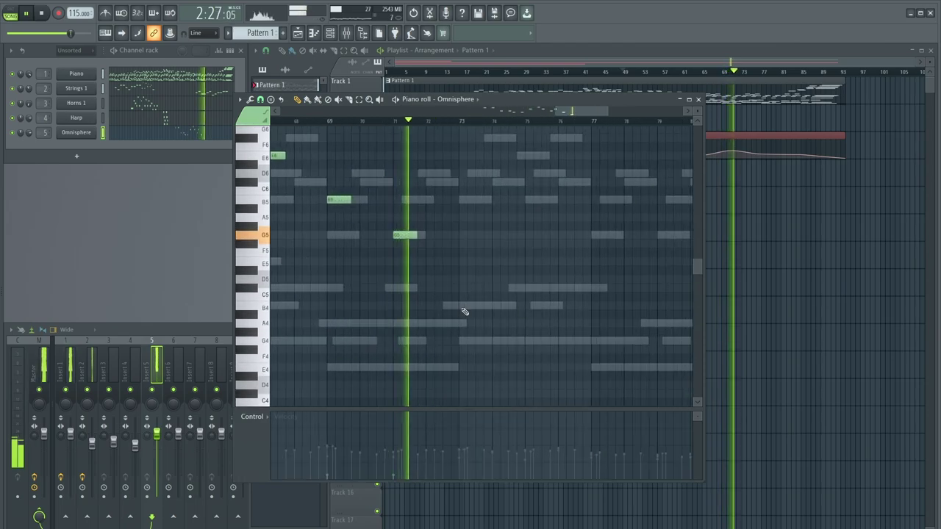
pyautogui.click(463, 308)
pyautogui.scroll(-2, 494, 300)
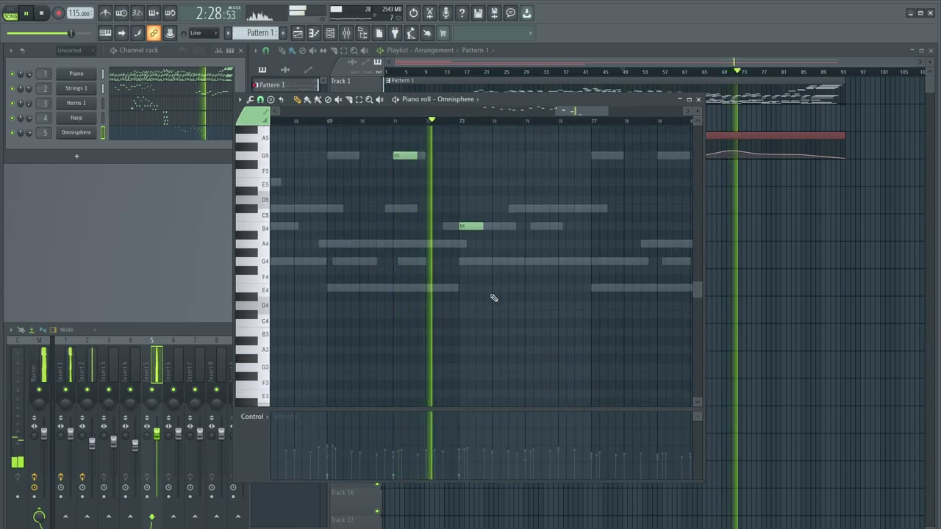
pyautogui.click(528, 263)
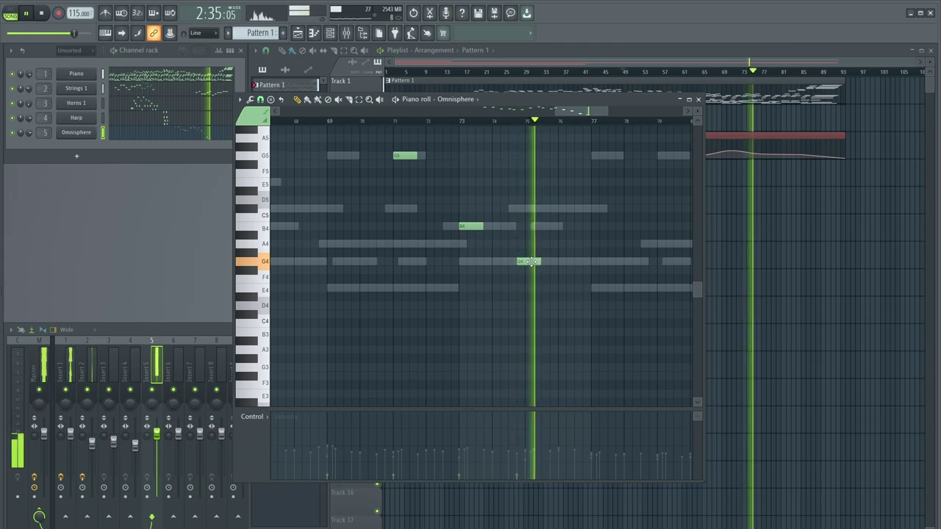
# - Replay from bar 71, shorten the G4 before bar 75 to one beat and place a one-bar B4 at bar 75
pyautogui.click(403, 125)
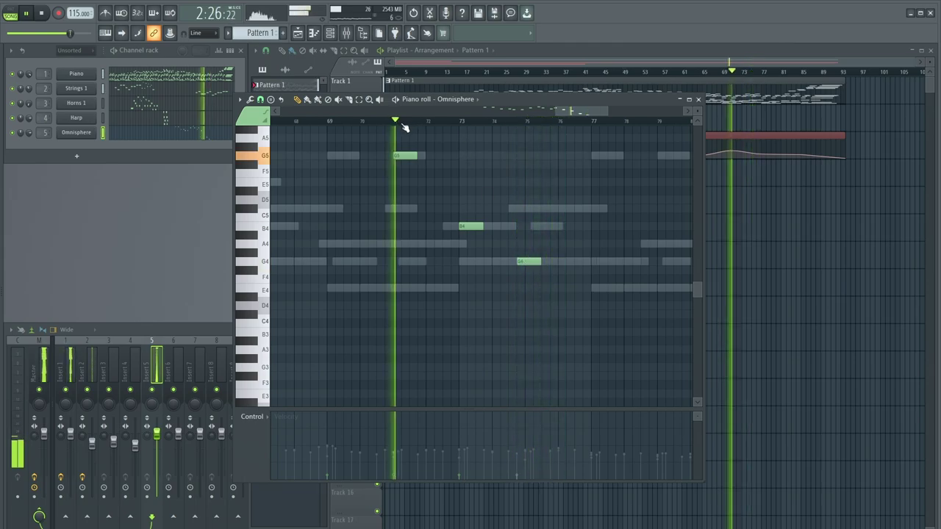
pyautogui.moveTo(542, 261); pyautogui.dragTo(520, 264)
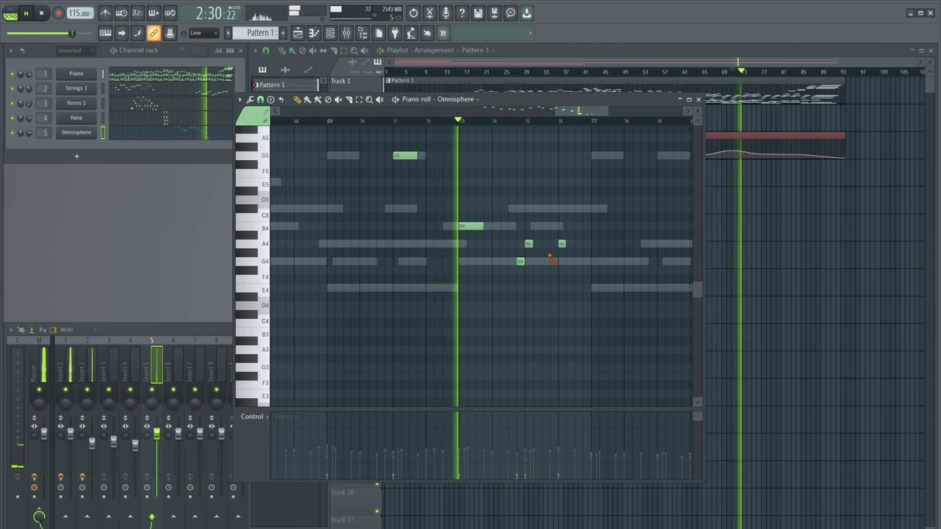
pyautogui.moveTo(528, 235); pyautogui.dragTo(574, 227)
pyautogui.scroll(3, 539, 231)
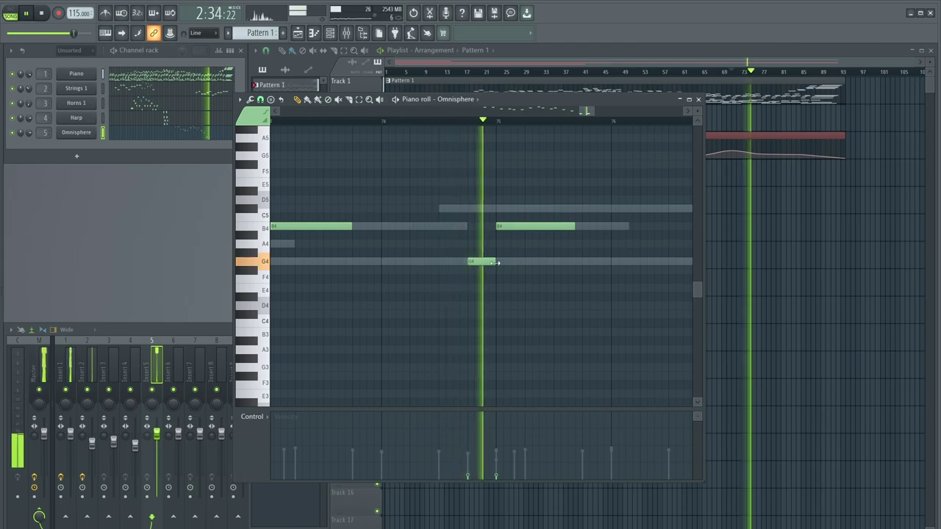
pyautogui.scroll(-4, 442, 241)
pyautogui.scroll(3, 502, 235)
pyautogui.moveTo(465, 227); pyautogui.dragTo(490, 229)
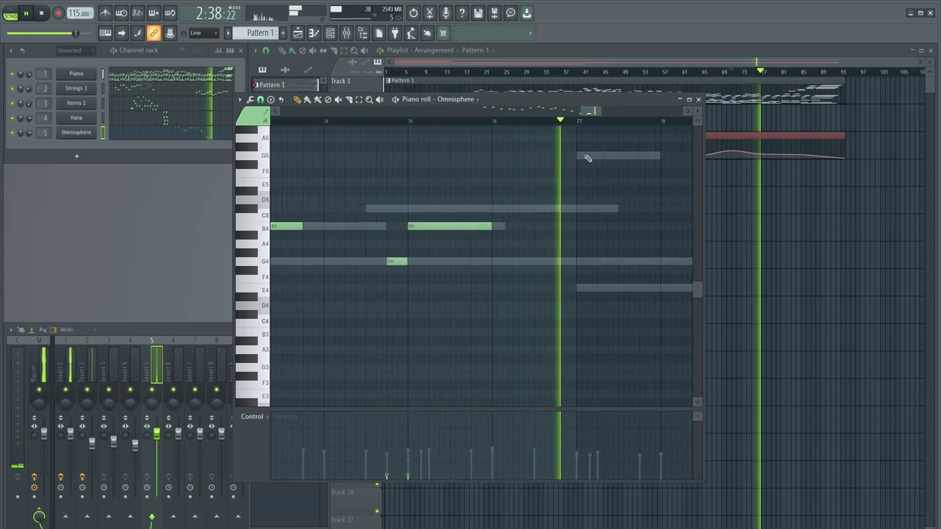
# - Add a one-bar G5 at bar 77 and a one-bar A4 at bar 79
pyautogui.click(586, 154)
pyautogui.scroll(-3, 478, 208)
pyautogui.scroll(3, 596, 245)
pyautogui.scroll(-2, 591, 305)
pyautogui.scroll(3, 588, 293)
pyautogui.click(558, 272)
pyautogui.scroll(-3, 480, 270)
pyautogui.scroll(2, 605, 282)
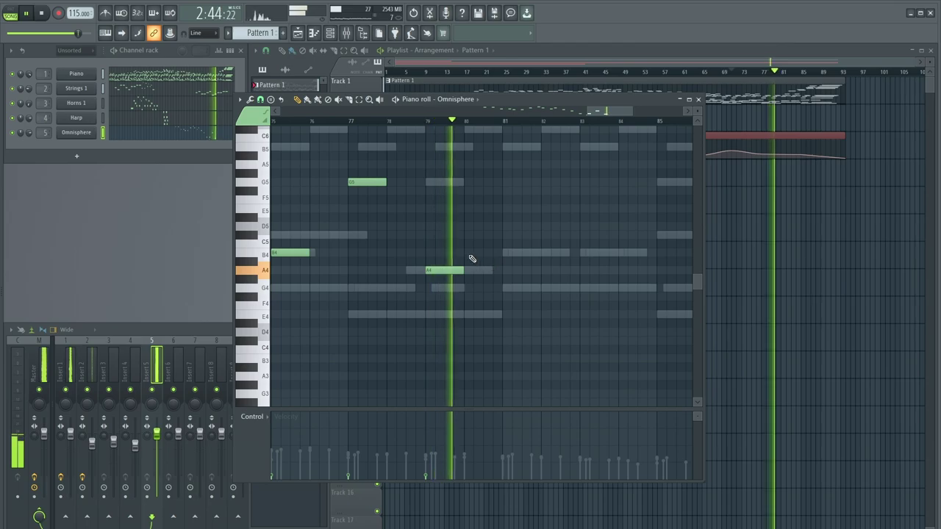
# - Add one-bar B4 notes at bars 81 and 83
pyautogui.scroll(-1, 556, 292)
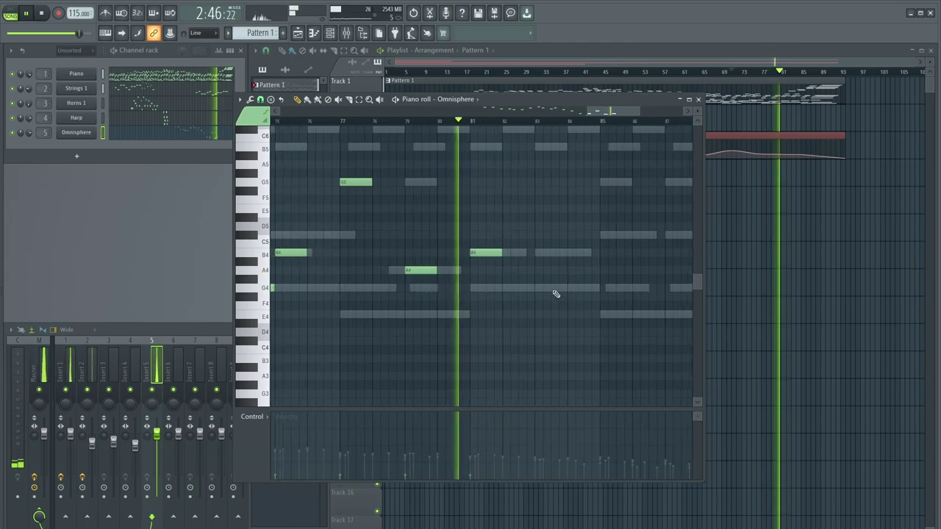
pyautogui.scroll(-2, 581, 264)
pyautogui.scroll(2, 607, 279)
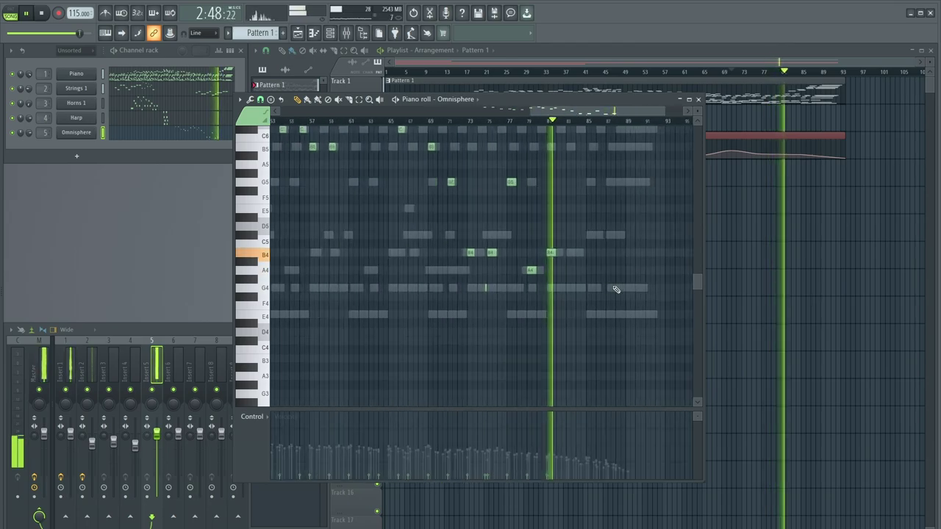
pyautogui.click(531, 253)
pyautogui.scroll(-3, 582, 254)
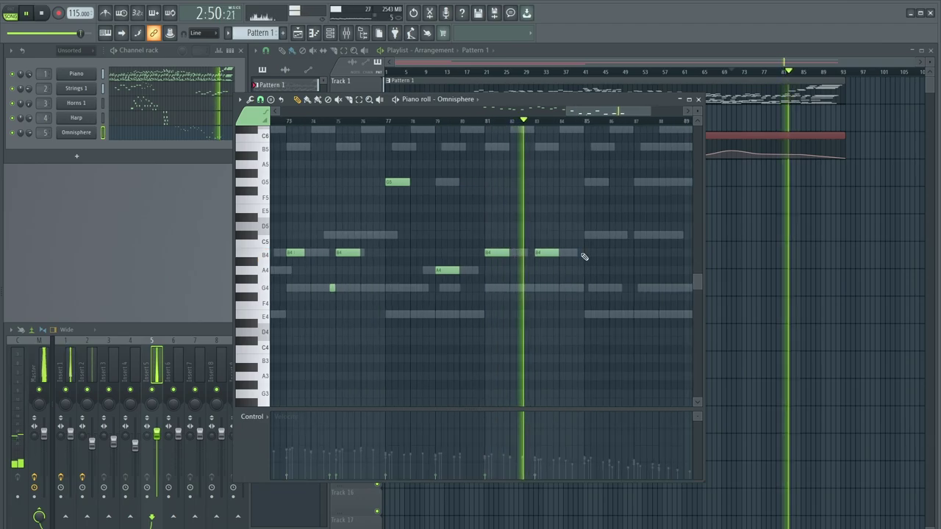
pyautogui.scroll(1, 616, 269)
pyautogui.scroll(-2, 630, 274)
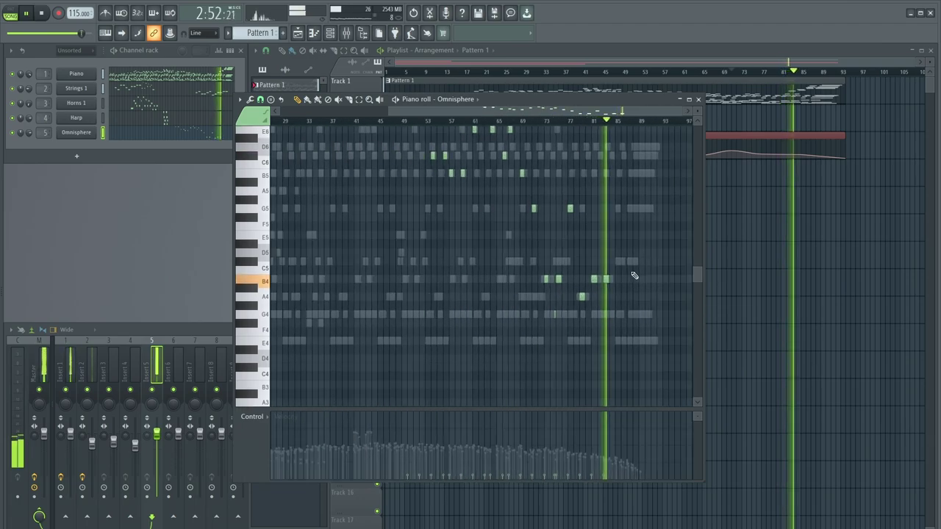
# - End the Omnisphere melody with one-bar G4 notes at bars 85 and 87 and an E4 at bar 89
pyautogui.scroll(1, 642, 274)
pyautogui.scroll(-2, 639, 276)
pyautogui.scroll(4, 634, 283)
pyautogui.click(569, 288)
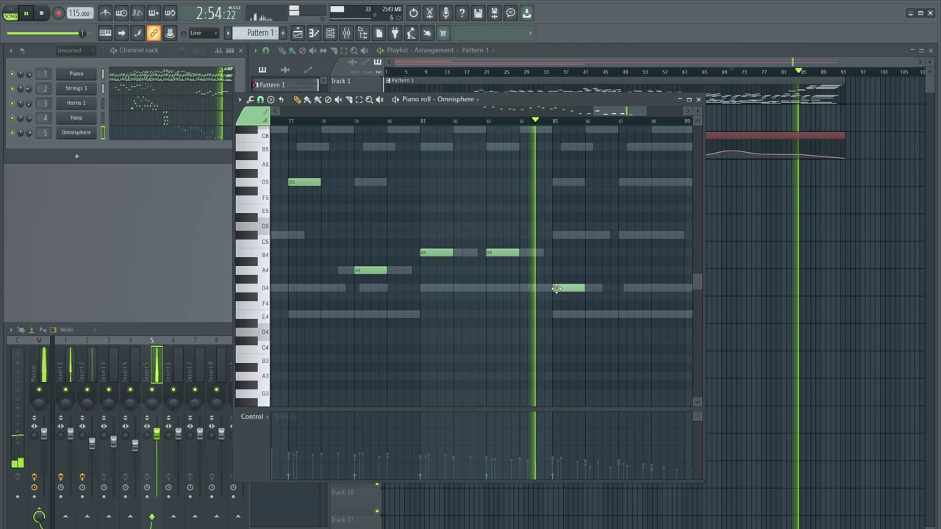
pyautogui.click(567, 288)
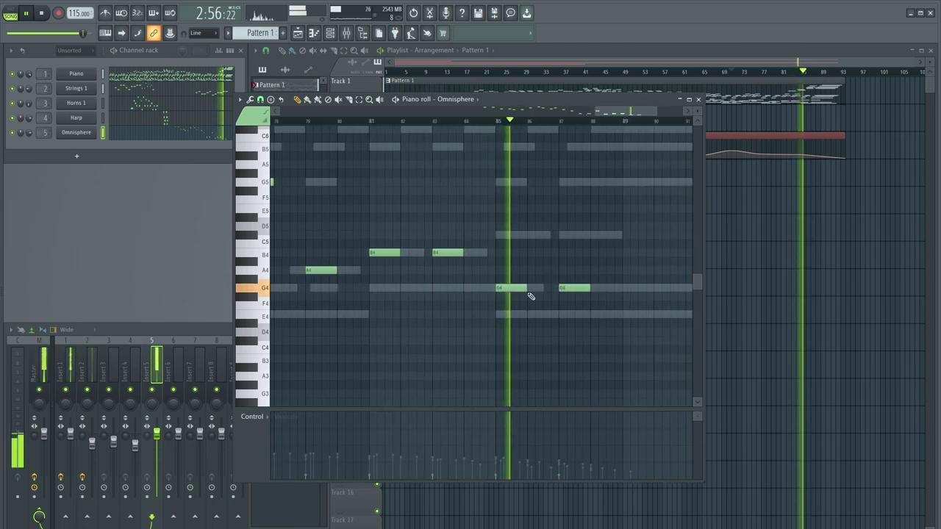
pyautogui.click(594, 315)
pyautogui.scroll(-2, 637, 287)
pyautogui.scroll(-1, 637, 287)
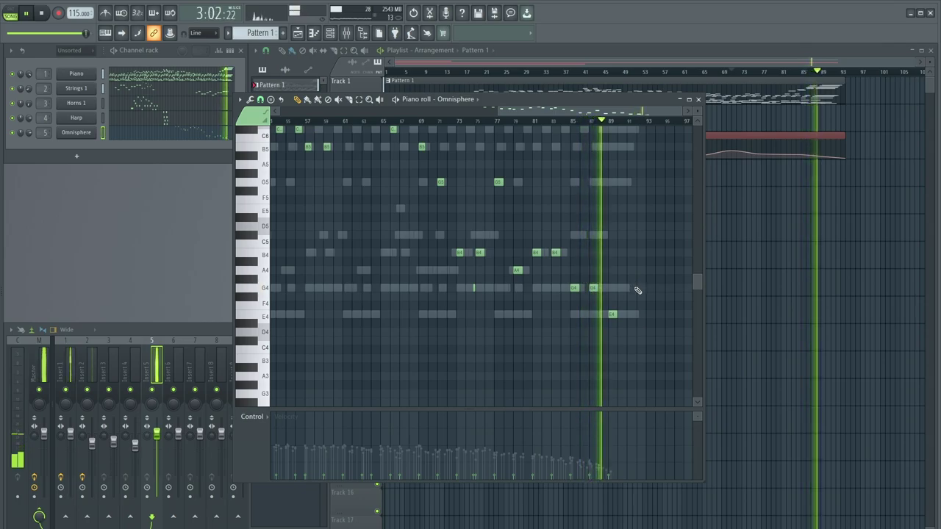
# - Reopen the Omnisphere piano roll, lengthen the final E4 note and close the piano roll
pyautogui.click(699, 100)
pyautogui.click(225, 140)
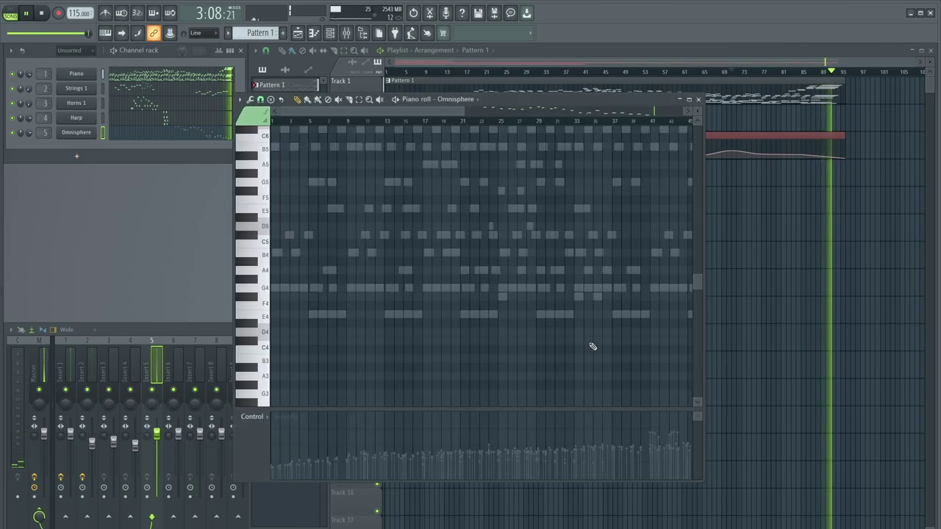
pyautogui.moveTo(572, 316); pyautogui.dragTo(606, 316)
pyautogui.click(699, 99)
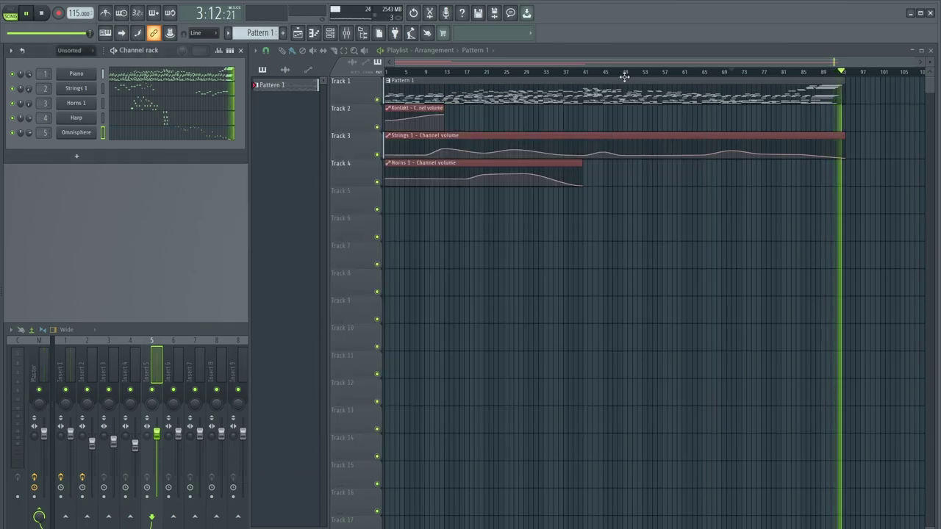
# - Replay the arrangement, create an Omnisphere channel volume automation clip on Track 5, and show all channels in the channel rack
pyautogui.click(630, 75)
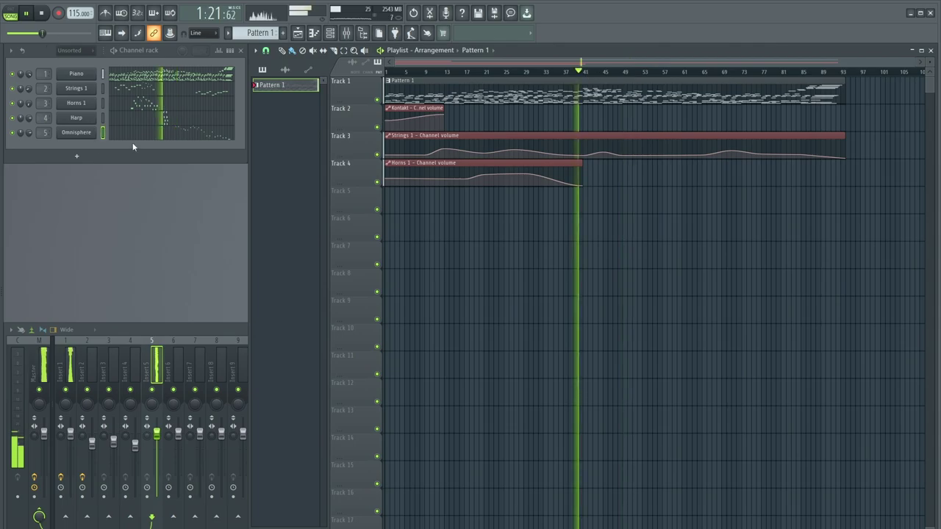
pyautogui.rightClick(30, 133)
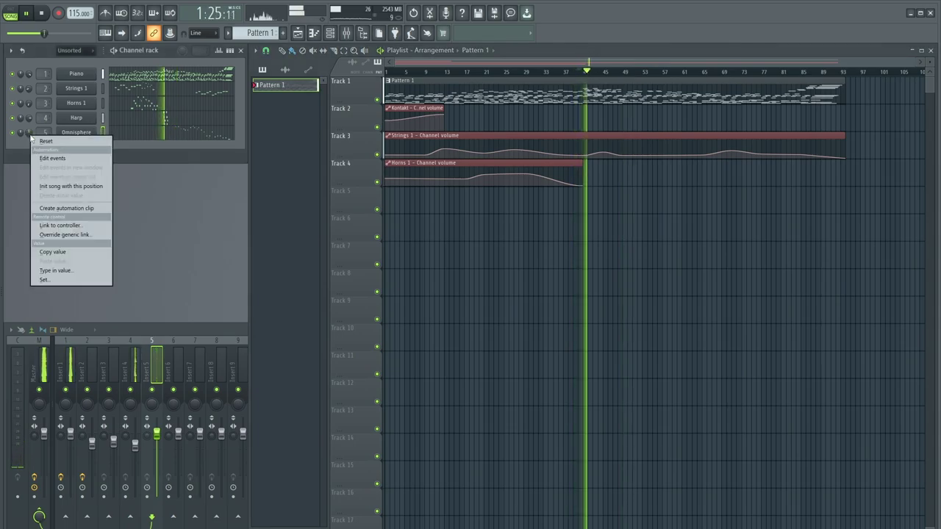
pyautogui.click(59, 212)
pyautogui.moveTo(505, 190); pyautogui.dragTo(432, 192)
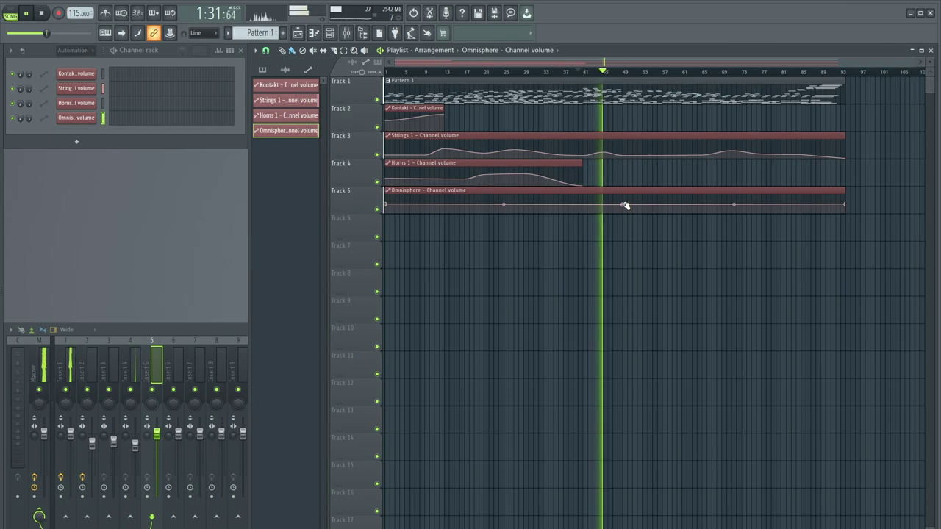
pyautogui.click(73, 53)
pyautogui.click(75, 65)
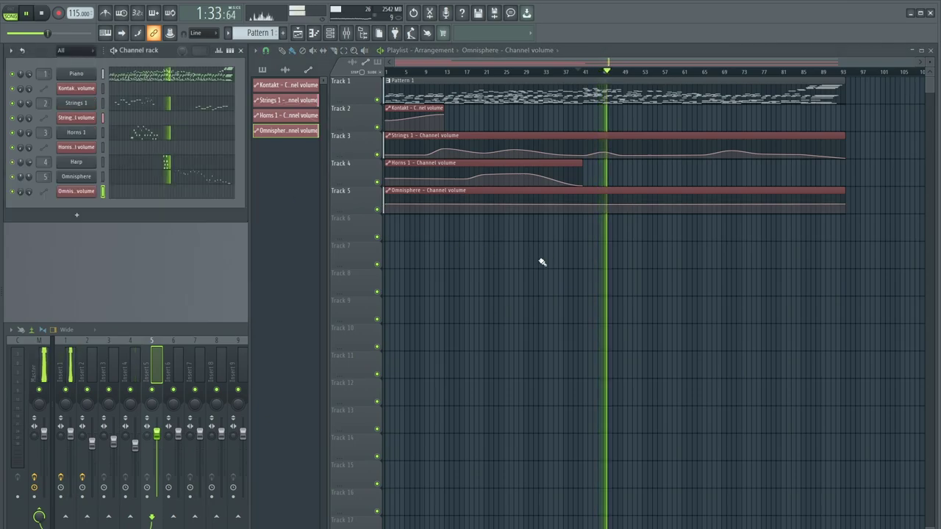
# - Load FabFilter Timeless 2 on mixer Insert 5, adjust its delay, turn off both filters and close the plugin
pyautogui.scroll(3, 639, 225)
pyautogui.scroll(-2, 643, 213)
pyautogui.scroll(3, 645, 214)
pyautogui.scroll(-3, 556, 226)
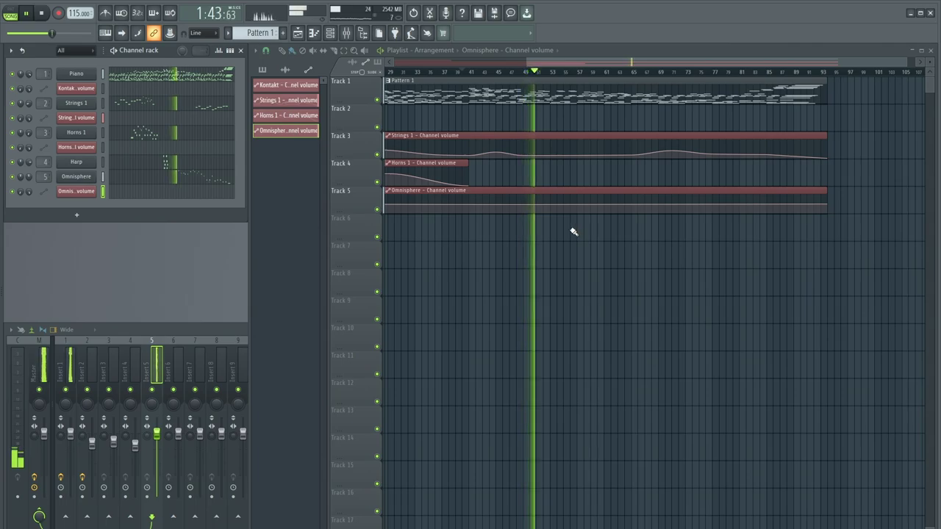
pyautogui.click(170, 361)
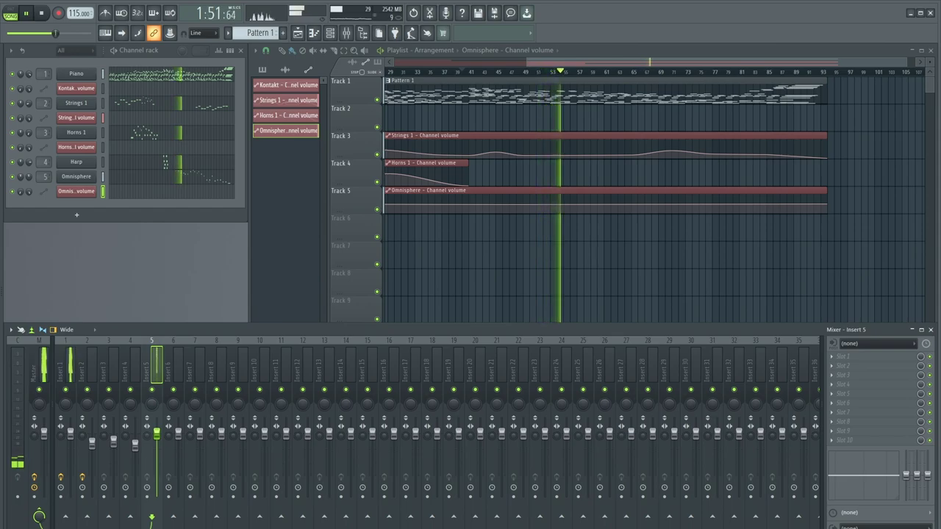
pyautogui.moveTo(161, 358); pyautogui.dragTo(153, 361)
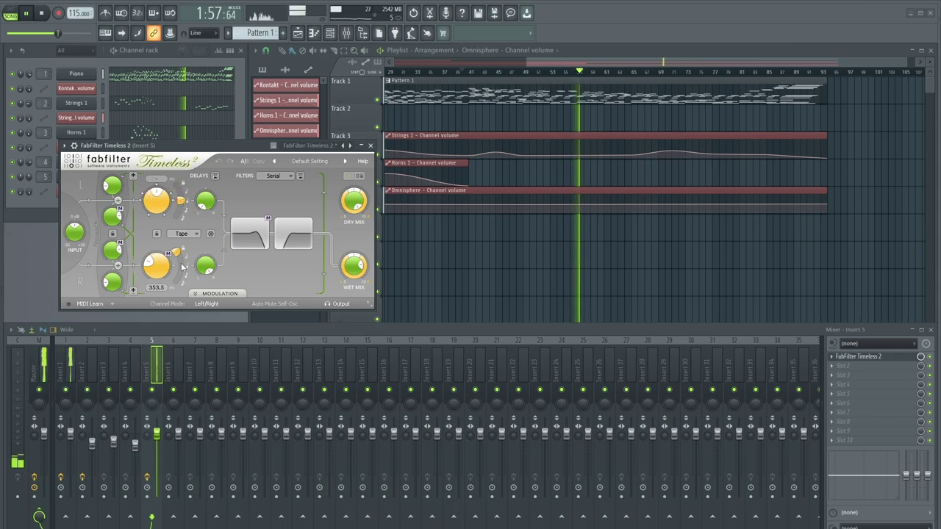
pyautogui.click(237, 223)
pyautogui.click(281, 224)
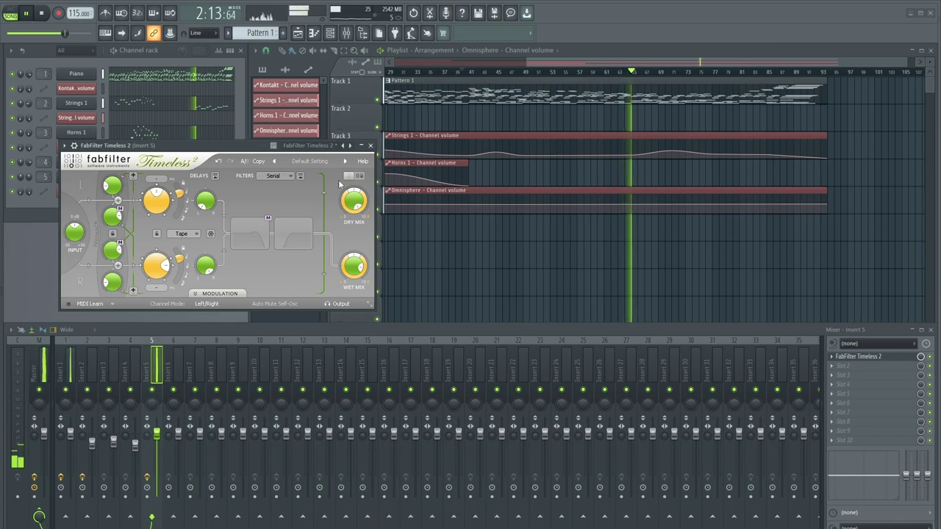
pyautogui.click(189, 203)
pyautogui.click(370, 146)
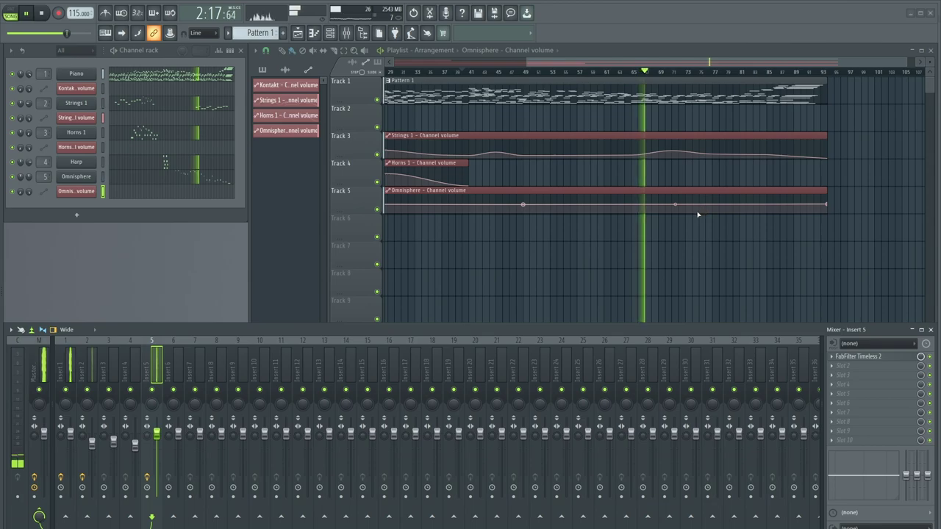
# - Lower the end point of the Omnisphere channel volume automation so the curve fades out toward bar 93
pyautogui.moveTo(830, 207); pyautogui.dragTo(830, 214)
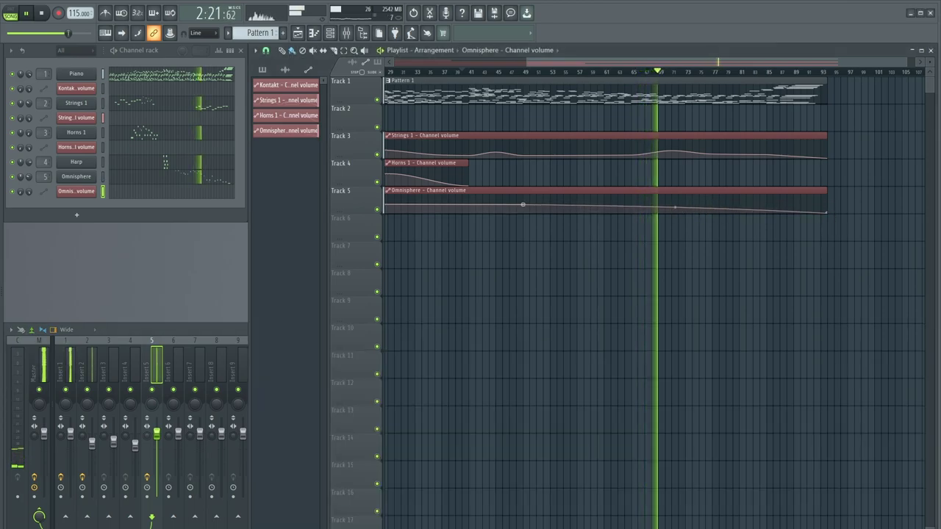
pyautogui.scroll(-2, 743, 219)
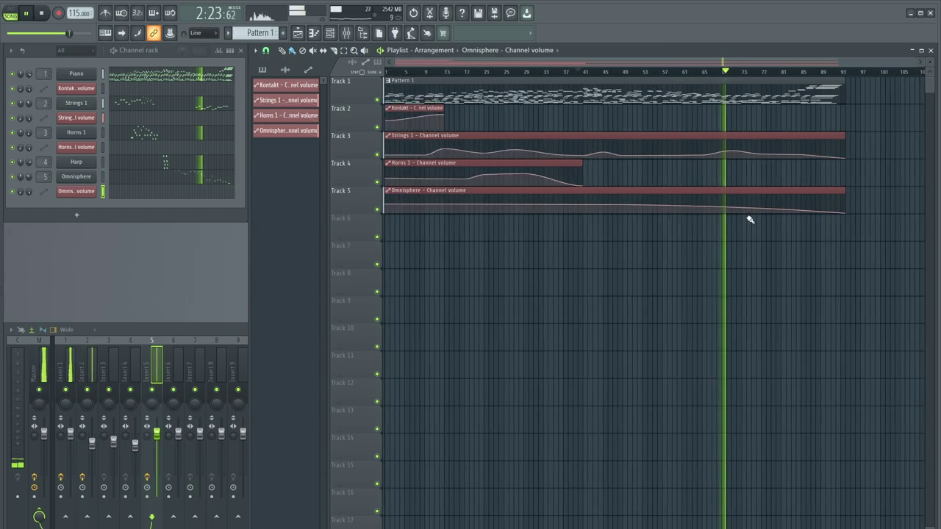
pyautogui.scroll(3, 800, 229)
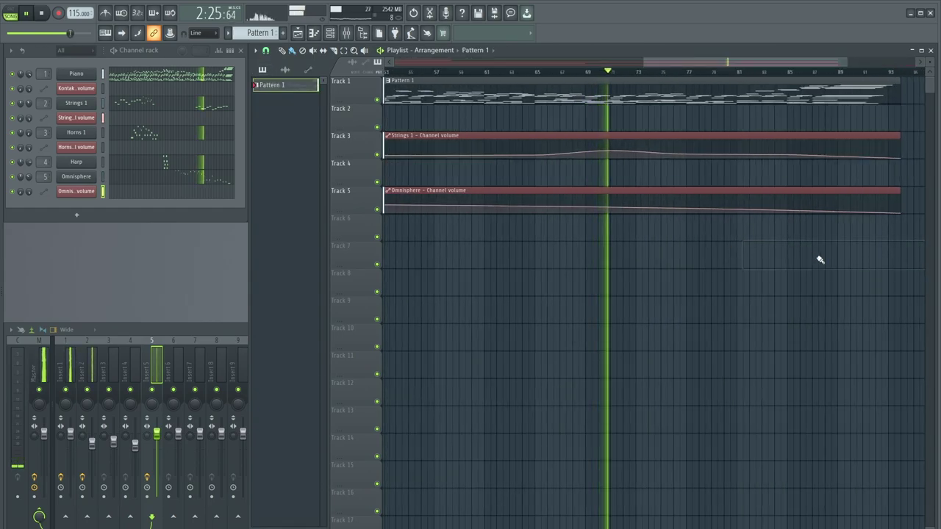
pyautogui.scroll(-4, 811, 257)
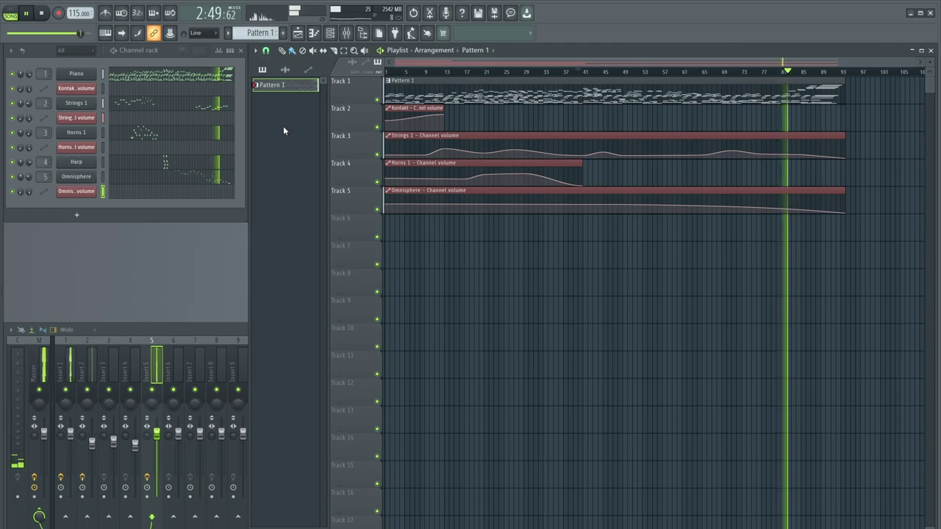
# - Bend the final segment of the Strings 1 channel volume curve lower around bar 85
pyautogui.rightClick(806, 156)
pyautogui.click(813, 167)
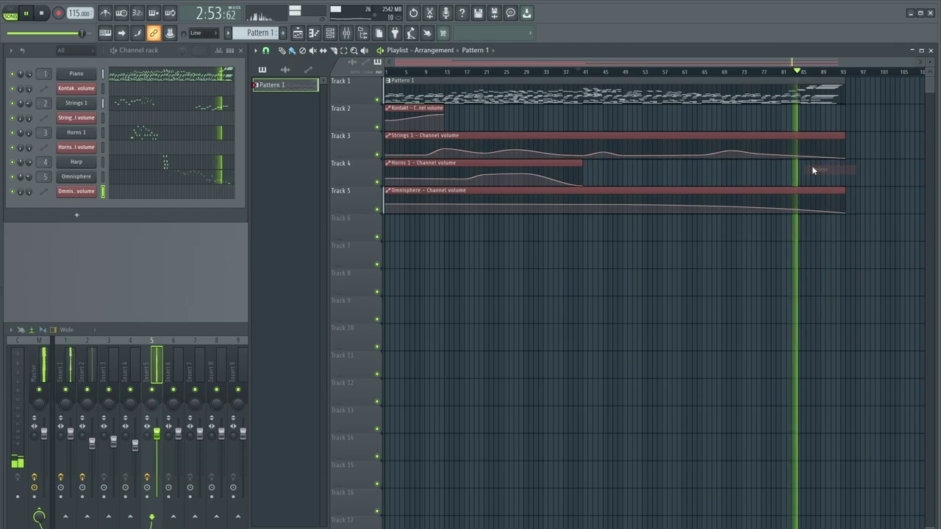
pyautogui.moveTo(806, 156); pyautogui.dragTo(803, 157)
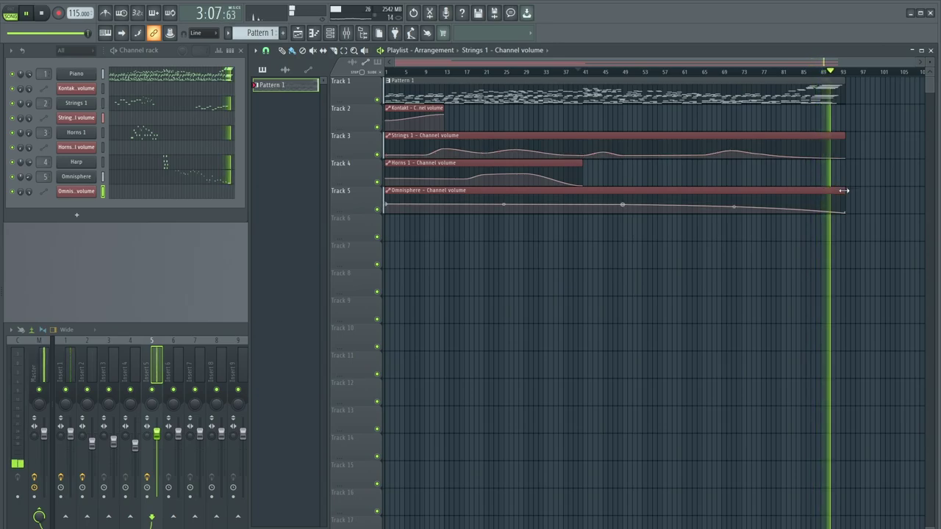
# - Create a volume automation clip for mixer Insert 5 and move it on Track 6 to start at bar 89
pyautogui.scroll(3, 889, 224)
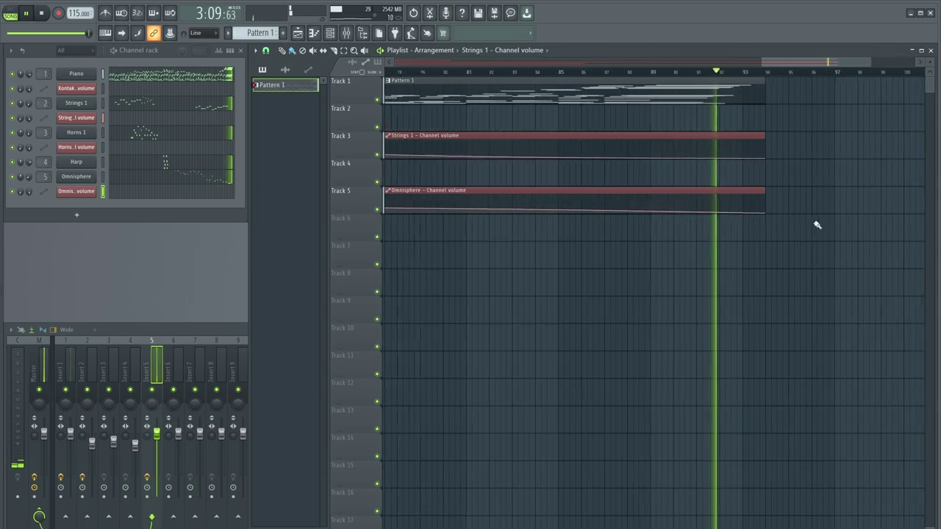
pyautogui.click(153, 435)
pyautogui.rightClick(153, 435)
pyautogui.click(195, 443)
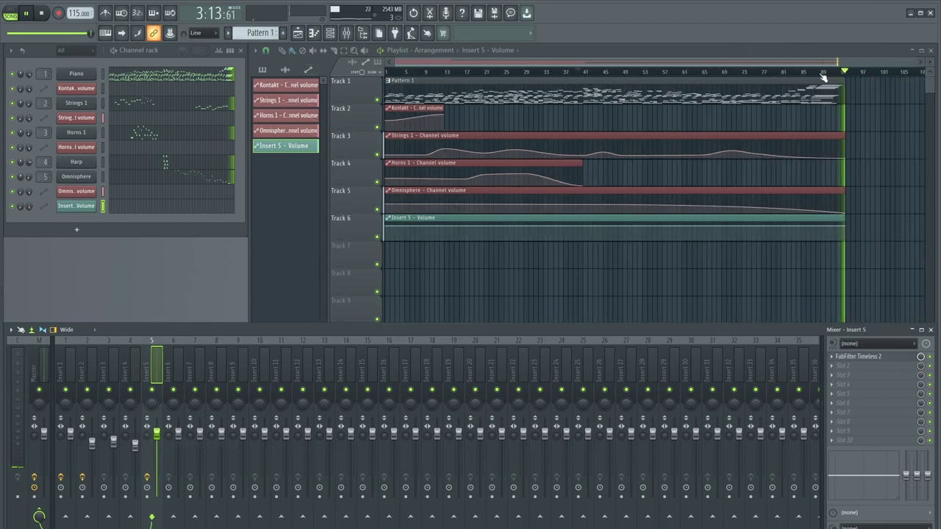
pyautogui.click(812, 72)
pyautogui.moveTo(405, 218); pyautogui.dragTo(845, 209)
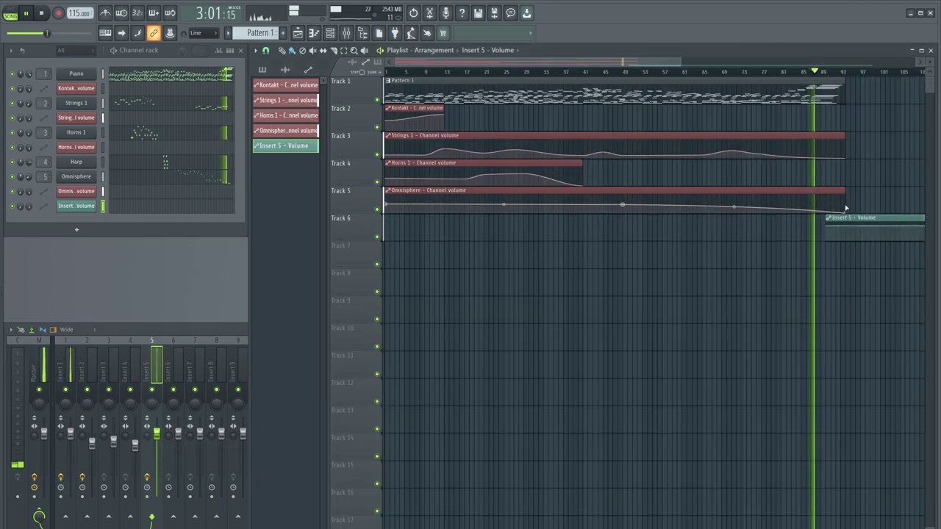
# - Add a control point near bar 92 in the Insert 5 volume clip, dropped to minimum volume, and replay the ending
pyautogui.scroll(5, 846, 209)
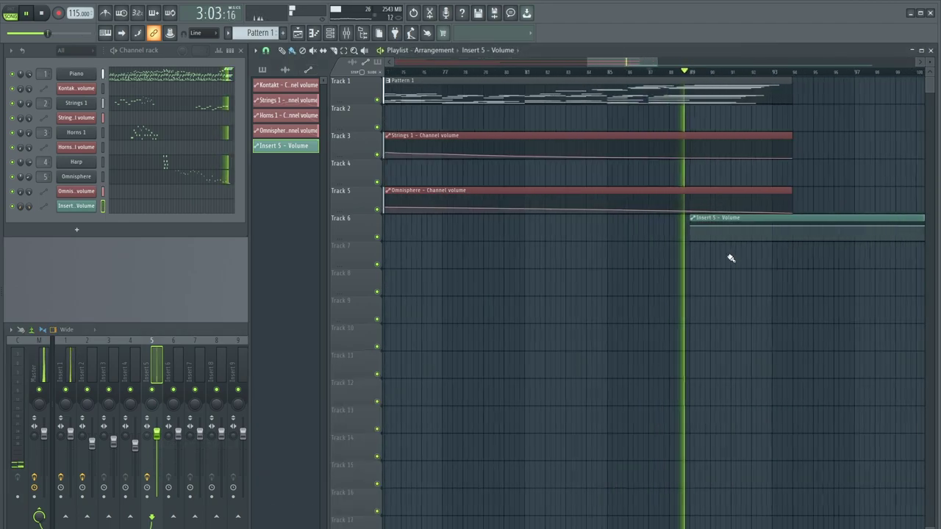
pyautogui.scroll(3, 709, 255)
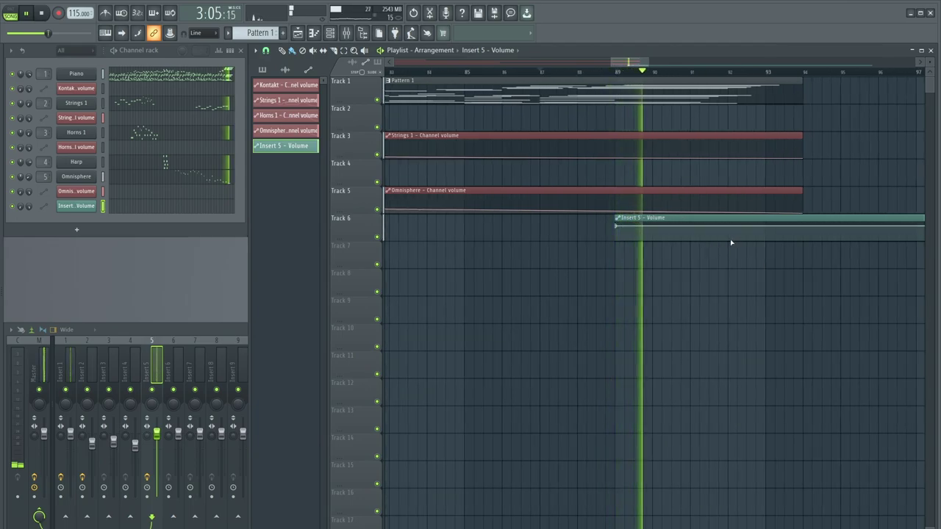
pyautogui.click(732, 243)
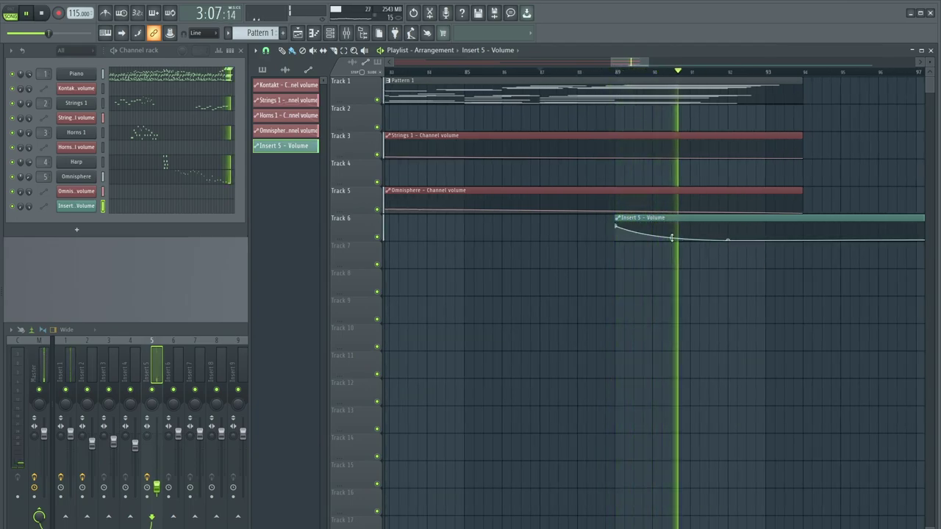
pyautogui.click(588, 71)
pyautogui.scroll(-10, 540, 191)
pyautogui.scroll(1, 785, 206)
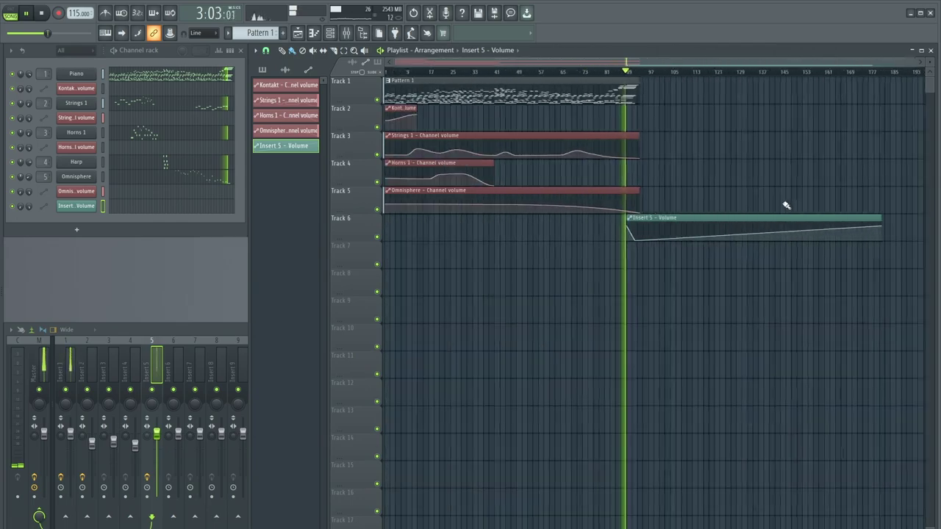
# - Delete the Insert 5 volume clip's original end point and bend the remaining fade-out into a downward curve
pyautogui.rightClick(881, 230)
pyautogui.click(898, 244)
pyautogui.scroll(6, 630, 250)
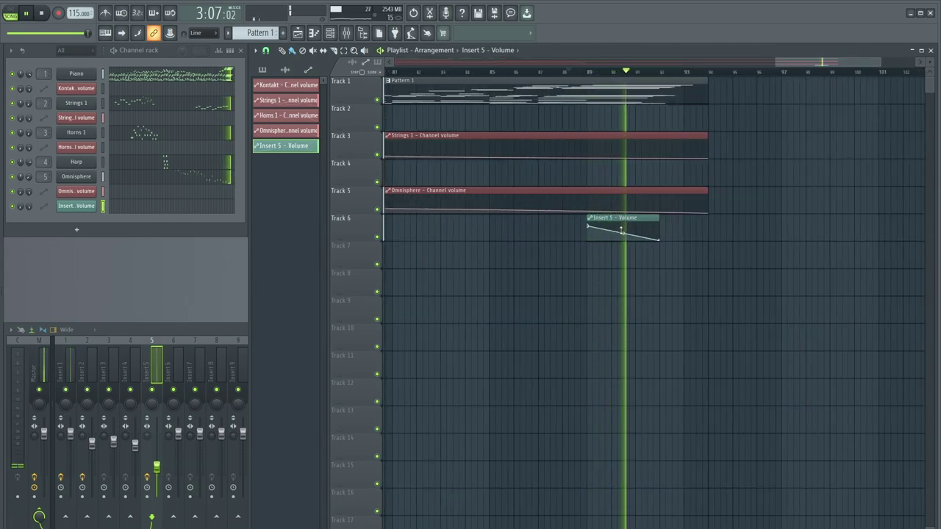
pyautogui.scroll(-3, 714, 227)
pyautogui.click(680, 72)
pyautogui.scroll(5, 662, 245)
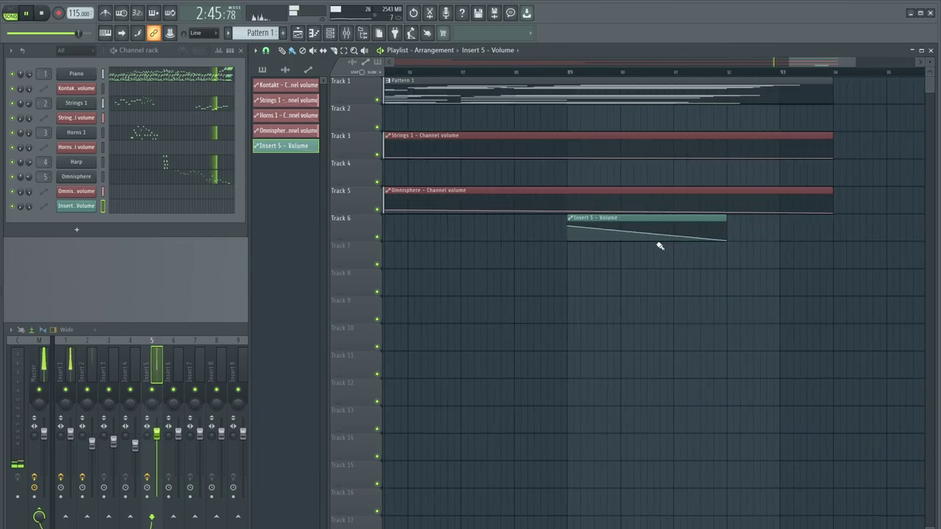
pyautogui.scroll(-3, 651, 235)
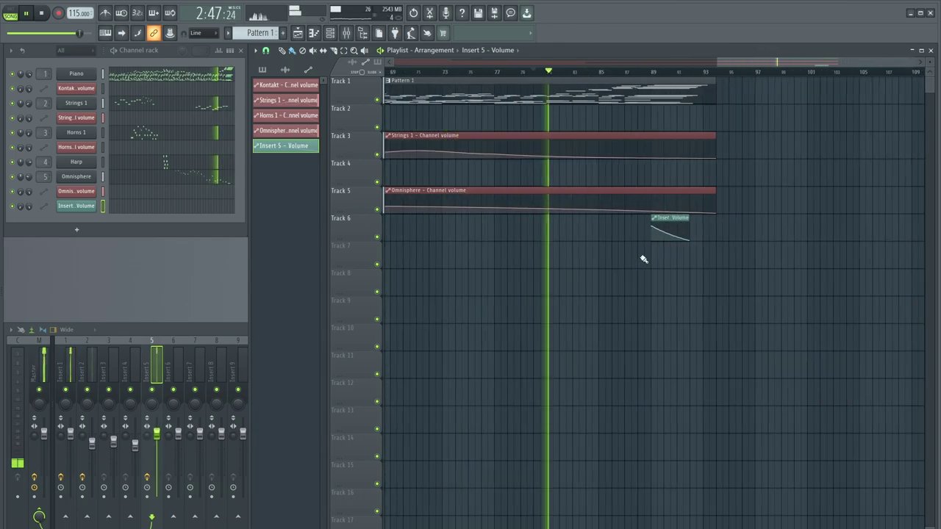
# - Listen to the ending with the Insert 5 fade-out and stop playback
pyautogui.click(693, 98)
pyautogui.click(763, 116)
pyautogui.rightClick(776, 118)
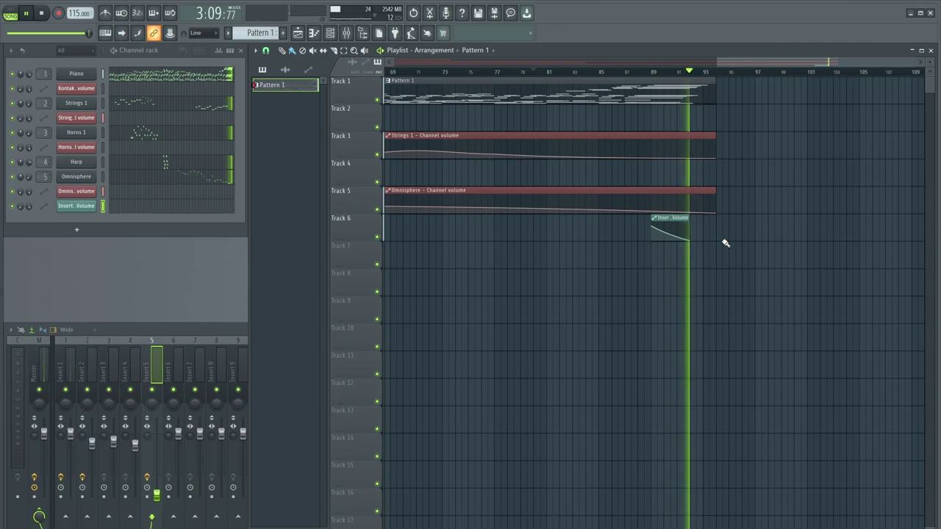
pyautogui.scroll(-4, 830, 282)
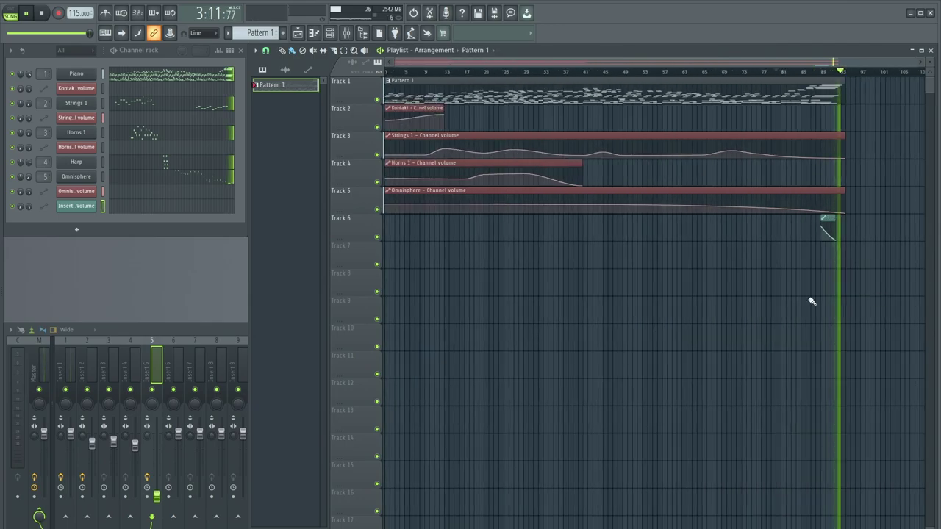
pyautogui.press('space')
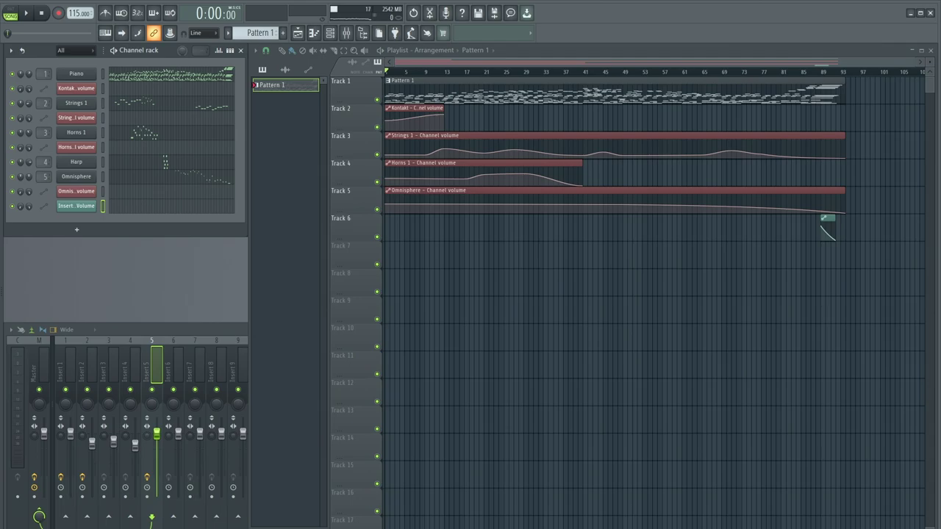
# - Export the song to an audio file
pyautogui.hotkey('ctrl', 'r')
pyautogui.click(428, 321)
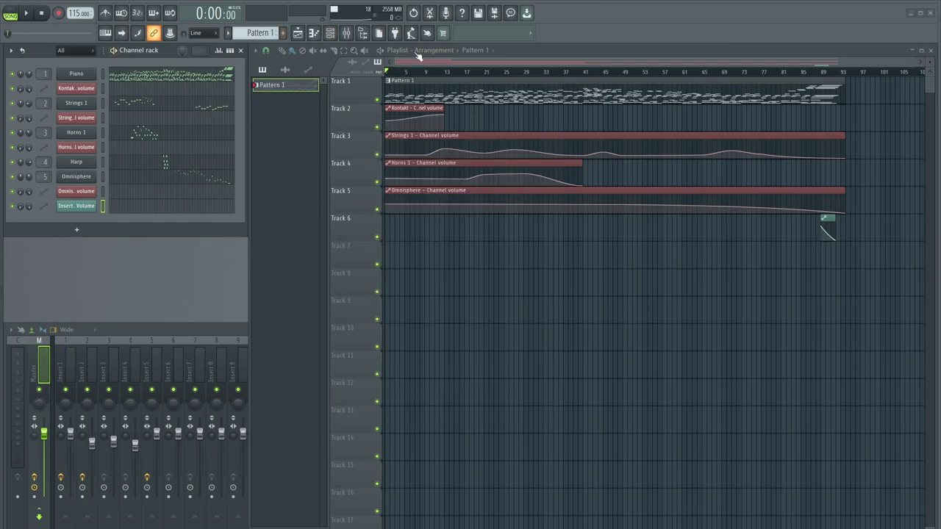
# - Play the arrangement from about bar 8, review the opening Strings 1 notes in the piano roll and close it
pyautogui.click(424, 71)
pyautogui.click(26, 14)
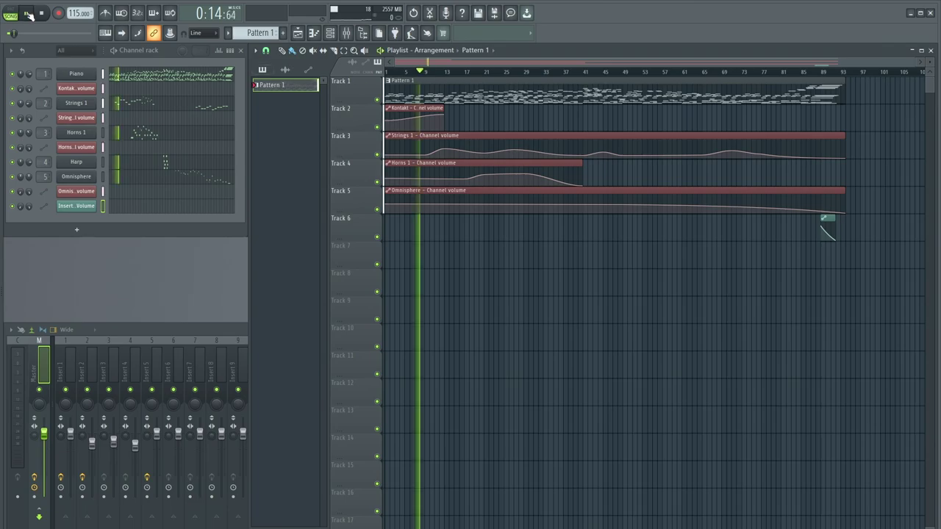
pyautogui.click(138, 106)
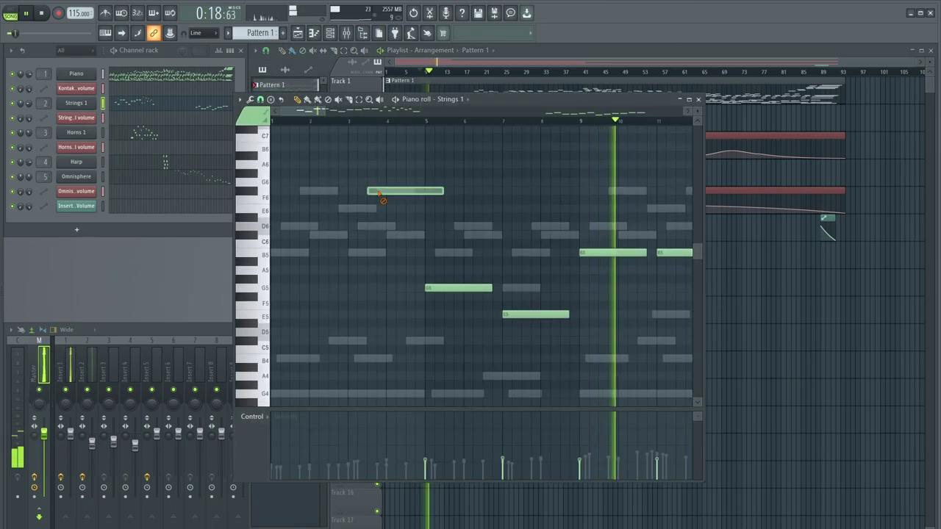
pyautogui.scroll(-5, 351, 235)
pyautogui.scroll(-3, 368, 235)
pyautogui.scroll(3, 372, 235)
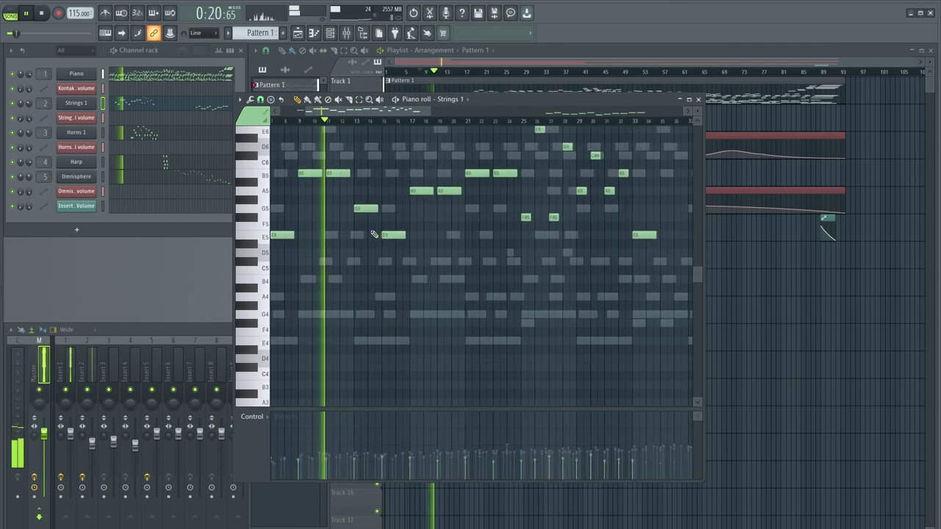
pyautogui.scroll(-1, 361, 237)
pyautogui.scroll(2, 359, 237)
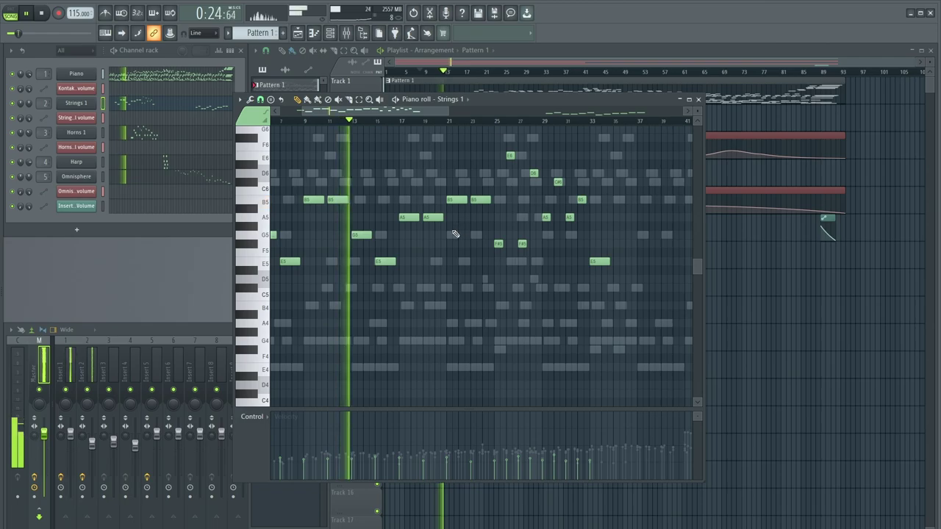
pyautogui.click(698, 98)
pyautogui.scroll(3, 441, 154)
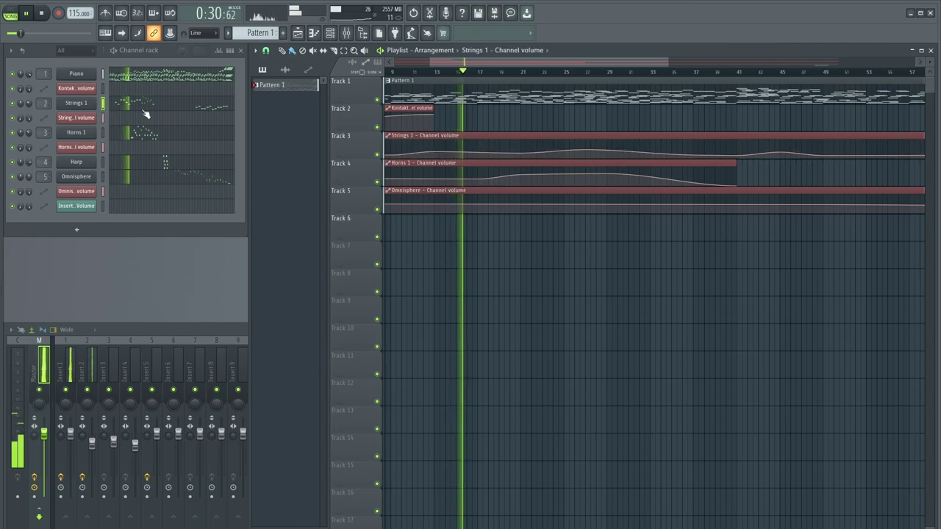
# - Delete the Strings 1 notes from bar 17 through bar 33 in the piano roll and close it
pyautogui.click(166, 109)
pyautogui.rightClick(479, 217)
pyautogui.rightClick(494, 217)
pyautogui.rightClick(519, 199)
pyautogui.rightClick(538, 199)
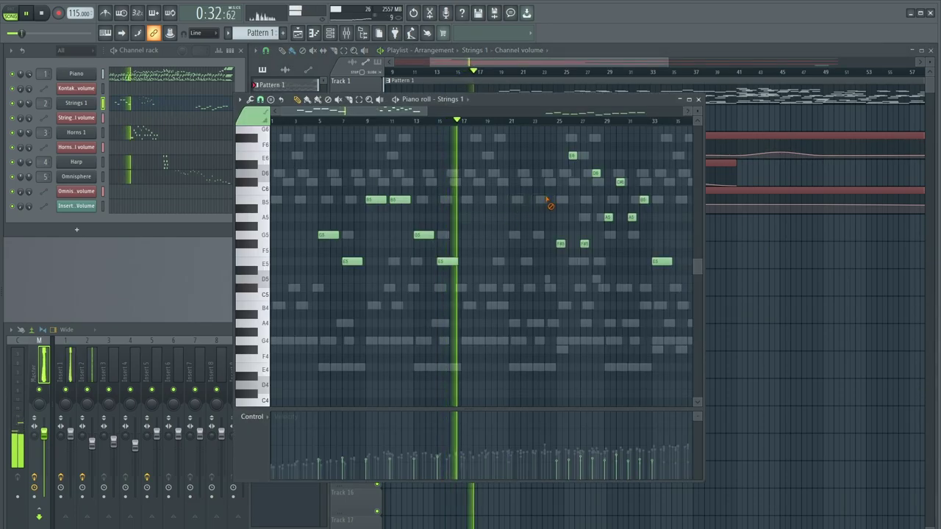
pyautogui.hscroll(5, 539, 204)
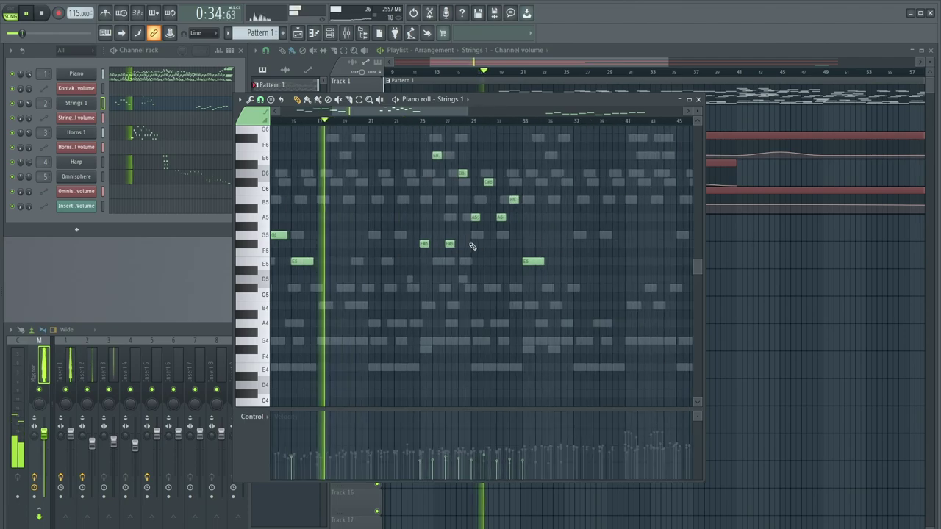
pyautogui.scroll(3, 477, 244)
pyautogui.moveTo(392, 169); pyautogui.dragTo(615, 332)
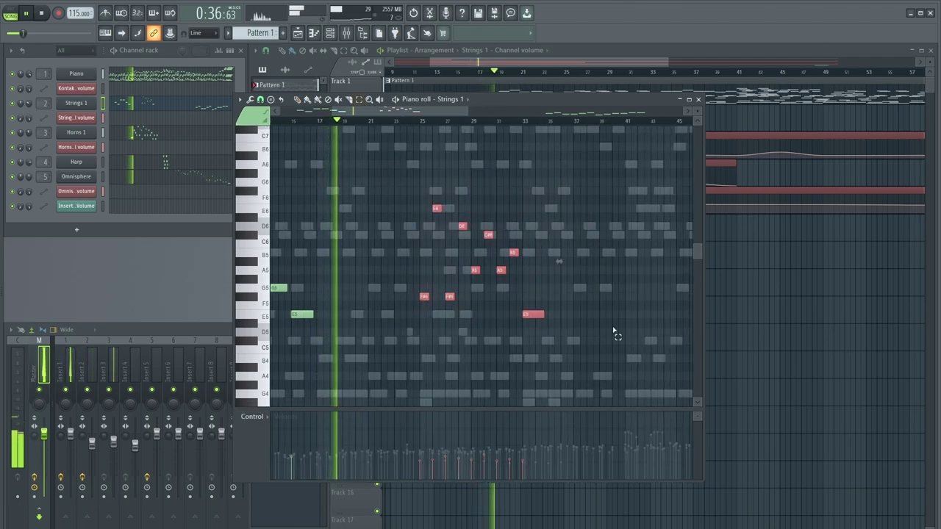
pyautogui.click(699, 99)
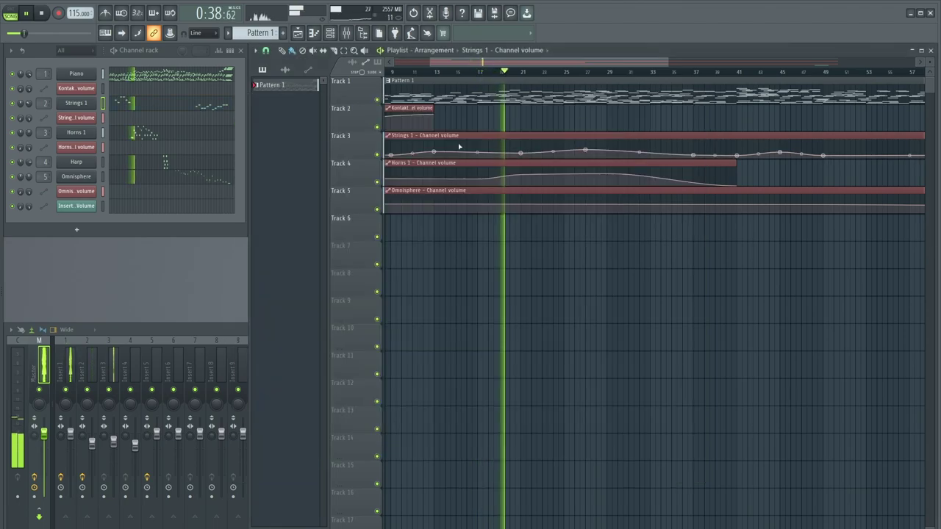
# - Reshape the Strings 1 volume automation so it stays low between about bars 19 and 21 before its next rise
pyautogui.moveTo(520, 153); pyautogui.dragTo(502, 154)
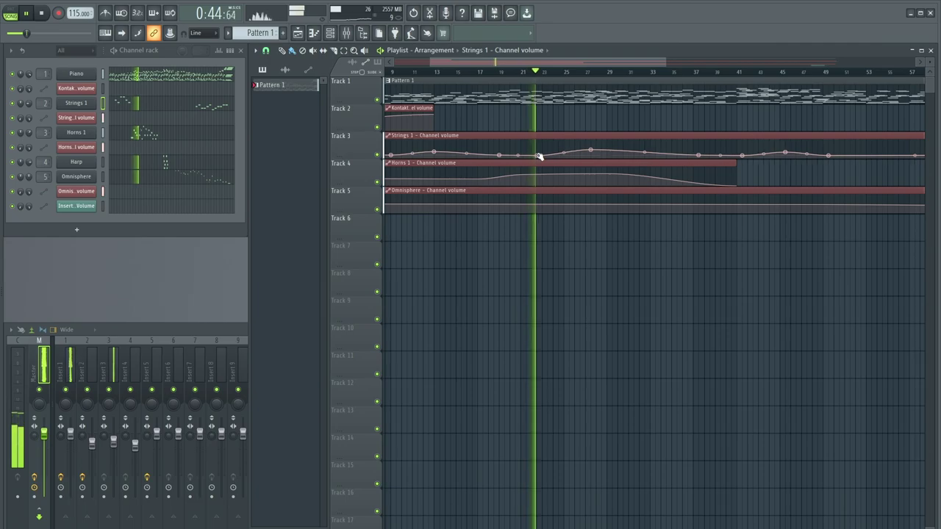
pyautogui.scroll(-3, 529, 157)
pyautogui.scroll(3, 478, 156)
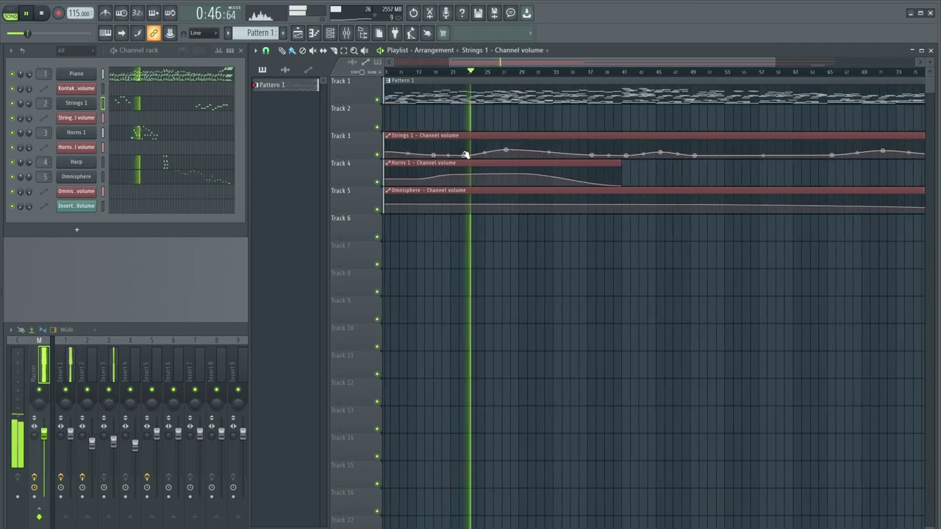
pyautogui.scroll(-2, 460, 157)
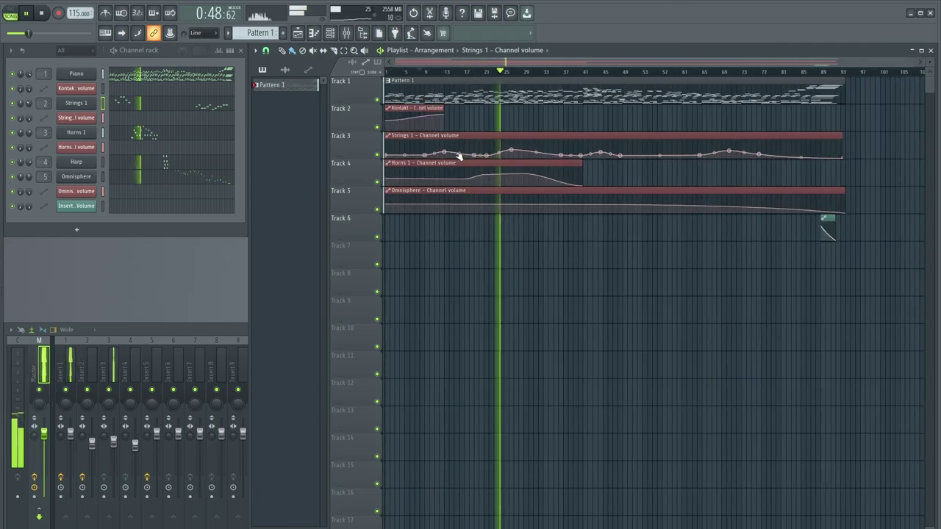
pyautogui.scroll(5, 470, 156)
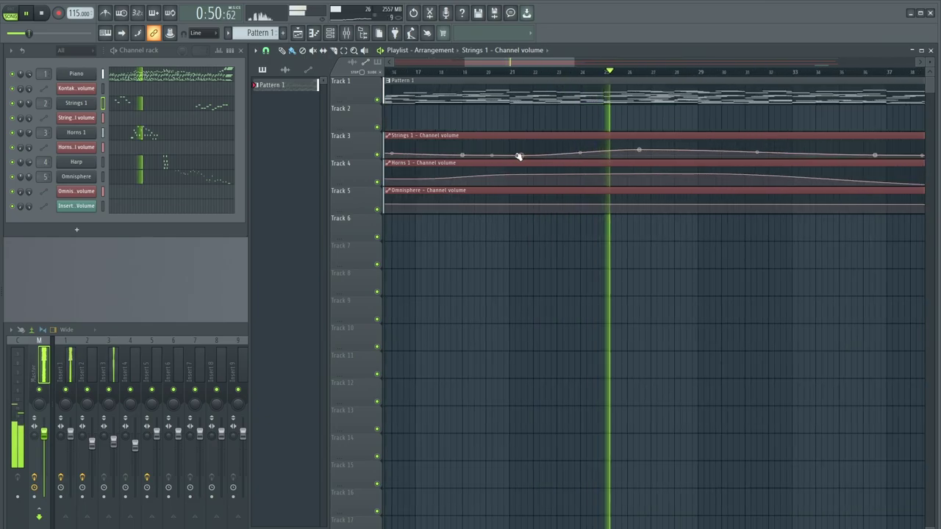
pyautogui.scroll(-4, 510, 157)
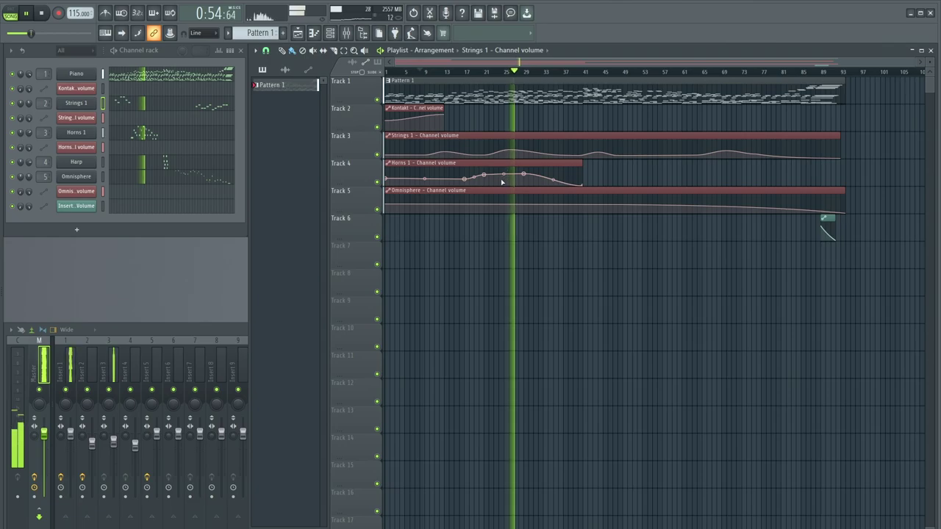
pyautogui.click(607, 101)
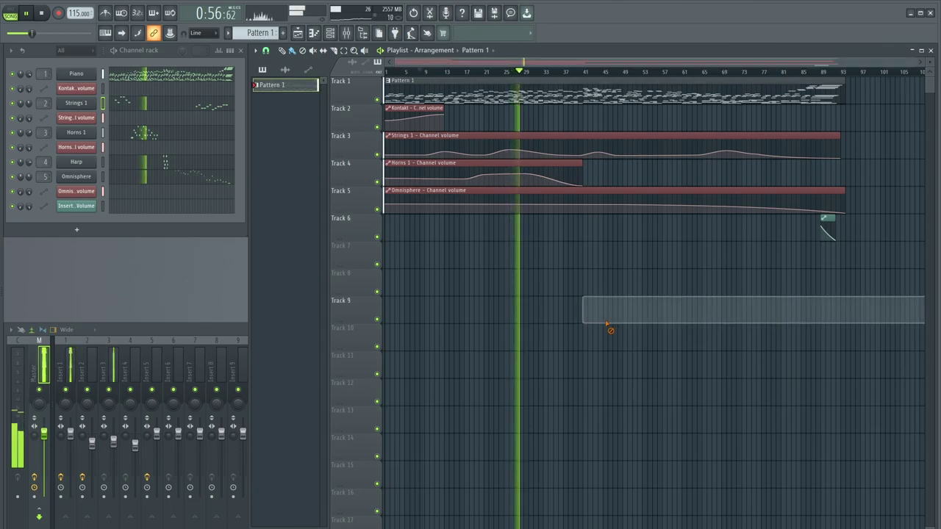
# - Replay the song from the start, lowering the Strings 1 volume automation over the opening bars and at its peak near bar 13
pyautogui.click(41, 13)
pyautogui.click(25, 13)
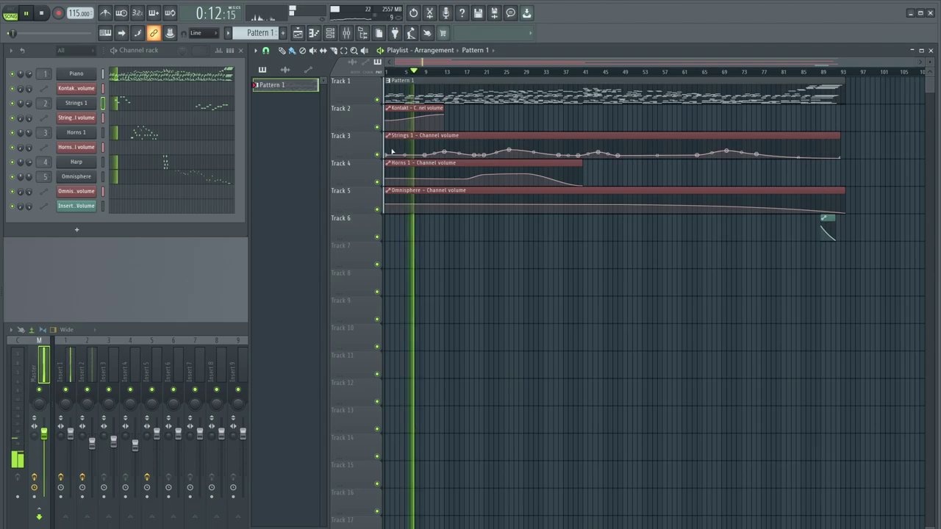
pyautogui.moveTo(386, 155); pyautogui.dragTo(420, 156)
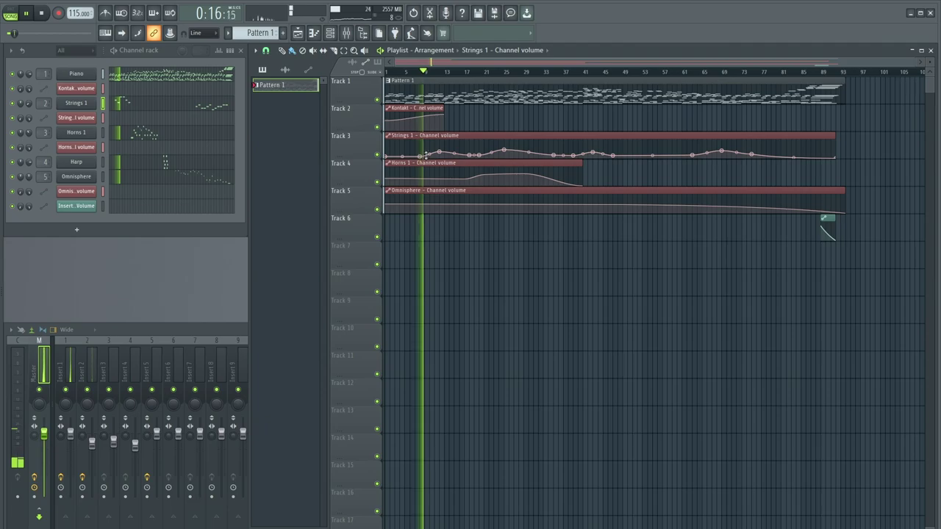
pyautogui.moveTo(425, 155); pyautogui.dragTo(444, 154)
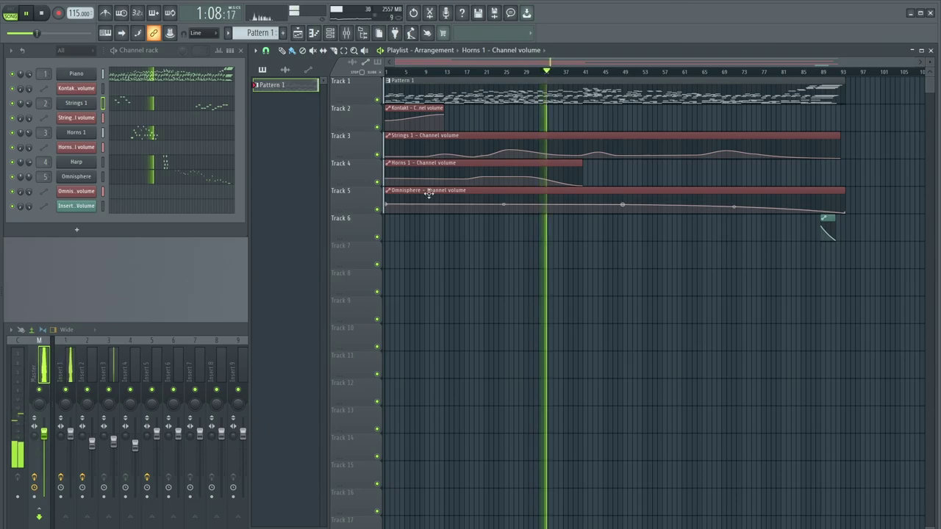
# - Delete the Horns 1 notes from bar 33 onward in the piano roll and close it
pyautogui.click(214, 138)
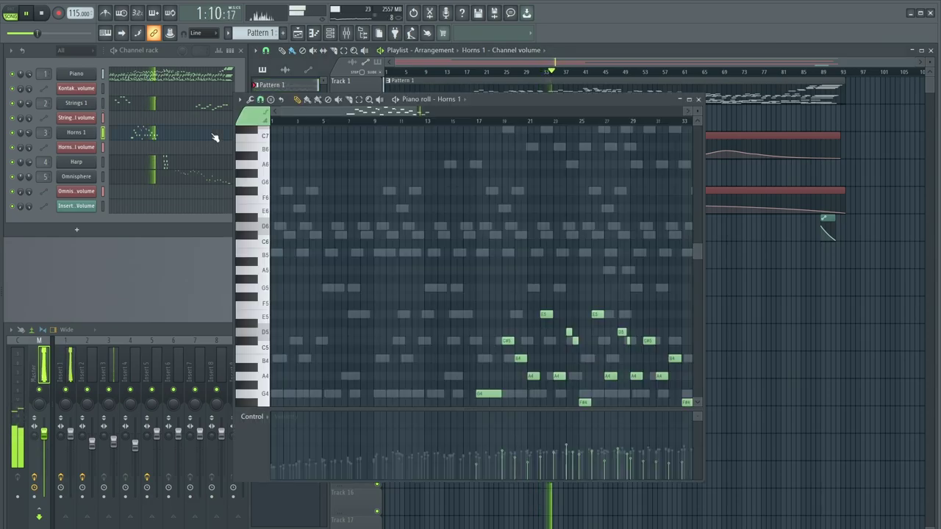
pyautogui.scroll(4, 465, 236)
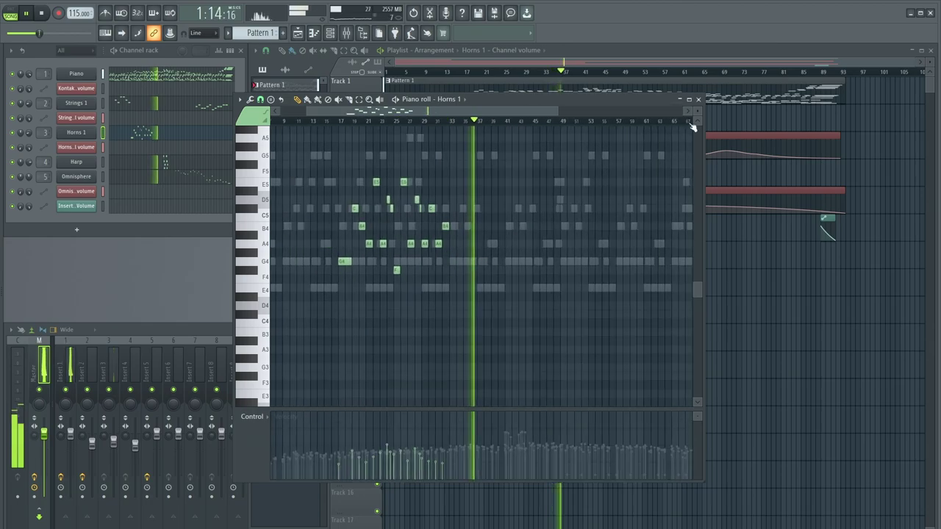
pyautogui.click(698, 99)
# - Shorten the Horns 1 volume automation clip so its fade ends at about bar 37
pyautogui.moveTo(581, 185); pyautogui.dragTo(568, 192)
pyautogui.click(561, 192)
pyautogui.click(591, 178)
pyautogui.rightClick(594, 173)
pyautogui.click(639, 93)
pyautogui.click(652, 120)
pyautogui.rightClick(666, 123)
pyautogui.click(580, 168)
pyautogui.rightClick(614, 170)
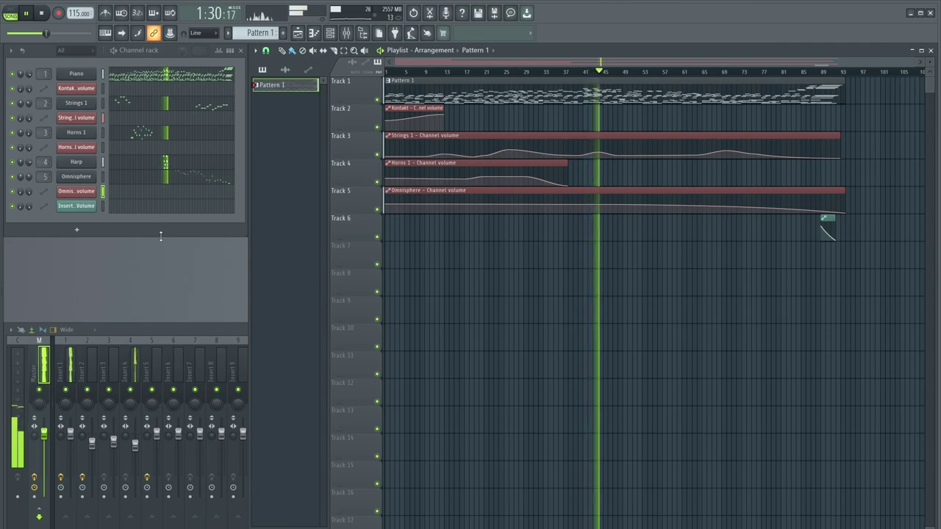
# - Add FabFilter Pro-Q 3 after Timeless 2 on mixer track Insert 5
pyautogui.click(40, 368)
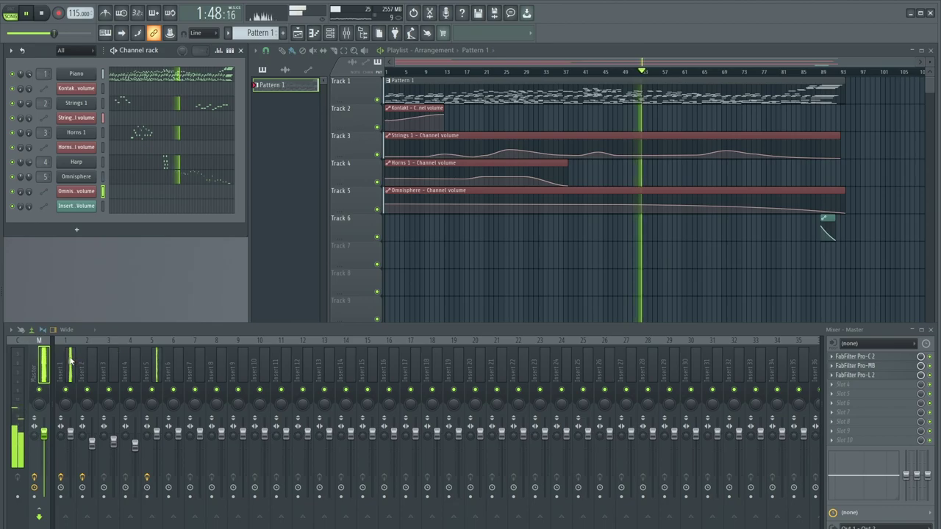
pyautogui.click(148, 363)
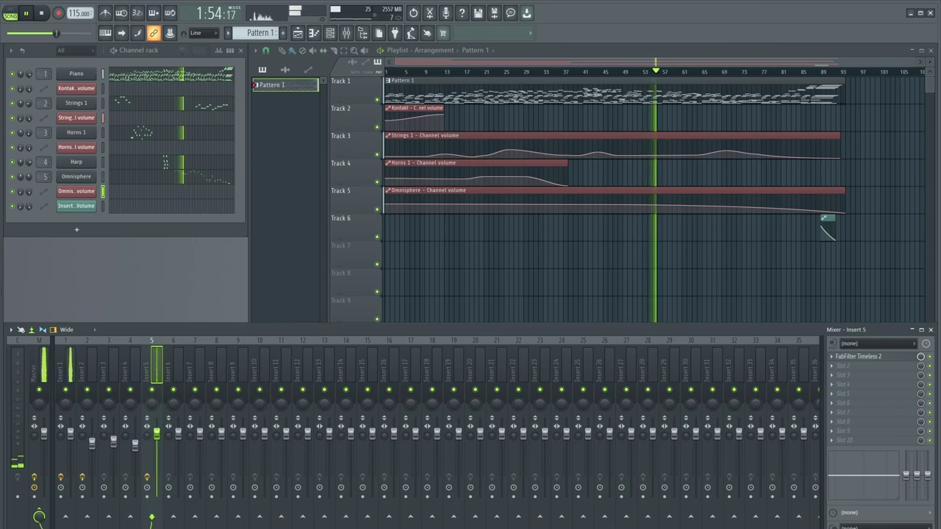
pyautogui.moveTo(136, 372); pyautogui.dragTo(154, 363)
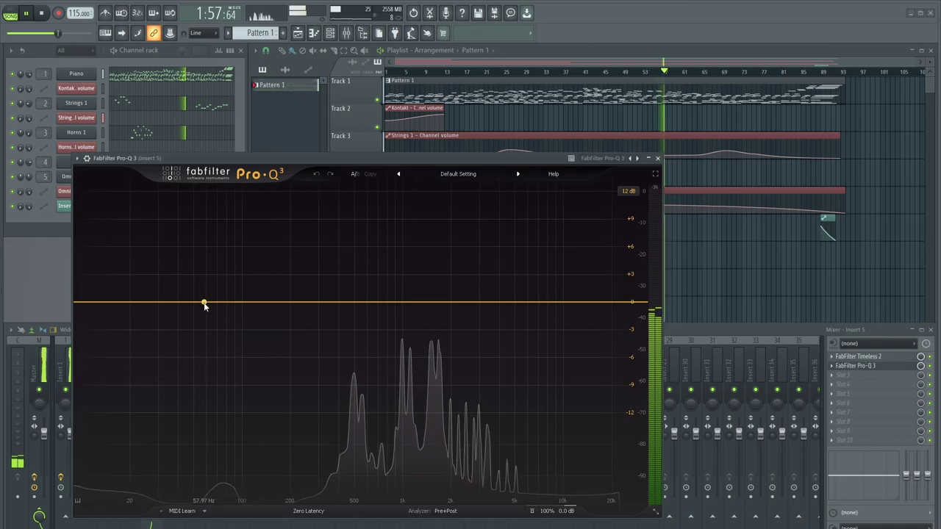
# - Add a bell boost of about 5 dB near 141 Hz in Pro-Q 3 and make the band dynamic
pyautogui.moveTo(204, 301); pyautogui.dragTo(262, 251)
pyautogui.rightClick(265, 251)
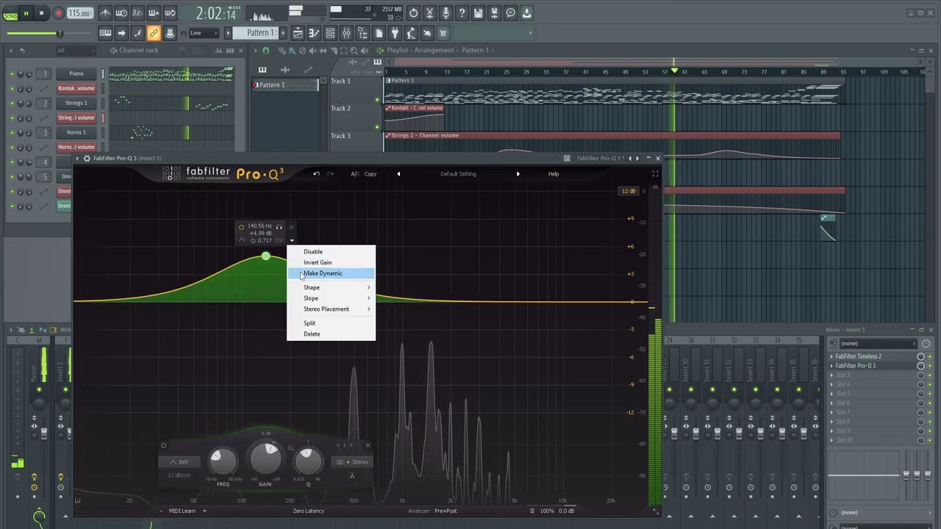
pyautogui.click(324, 269)
# - Add a low-shelf cut of about 22 dB at 10 Hz and set the bell to about +6.5 dB at 145 Hz with Q 0.527
pyautogui.moveTo(86, 305); pyautogui.dragTo(80, 338)
pyautogui.moveTo(76, 387); pyautogui.dragTo(82, 508)
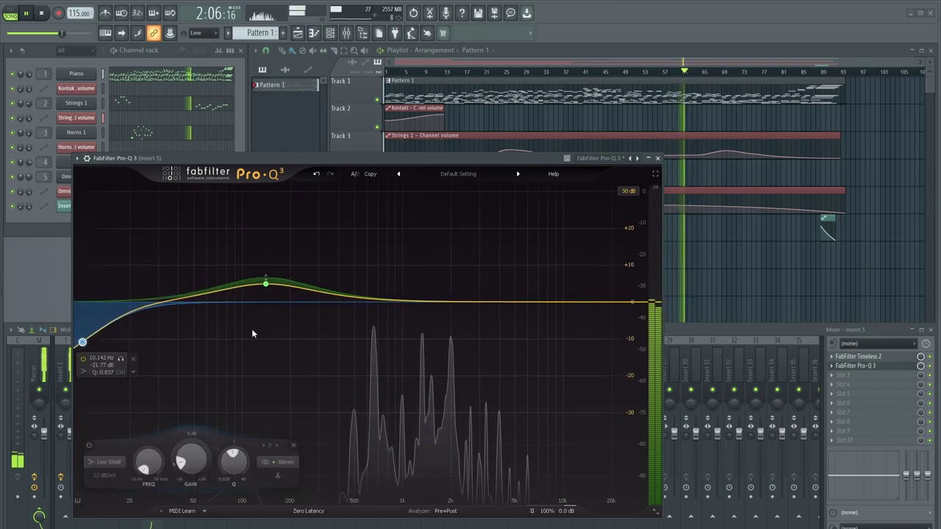
pyautogui.scroll(-2, 266, 283)
pyautogui.moveTo(266, 284); pyautogui.dragTo(267, 278)
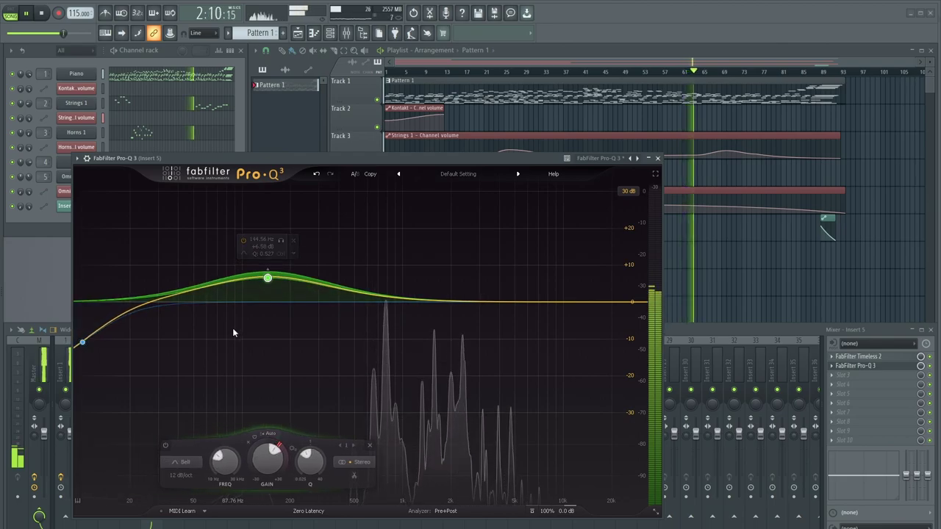
# - Listen to the equalized passage and lower the Strings 1 volume automation peak near bar 70
pyautogui.moveTo(350, 162); pyautogui.dragTo(356, 152)
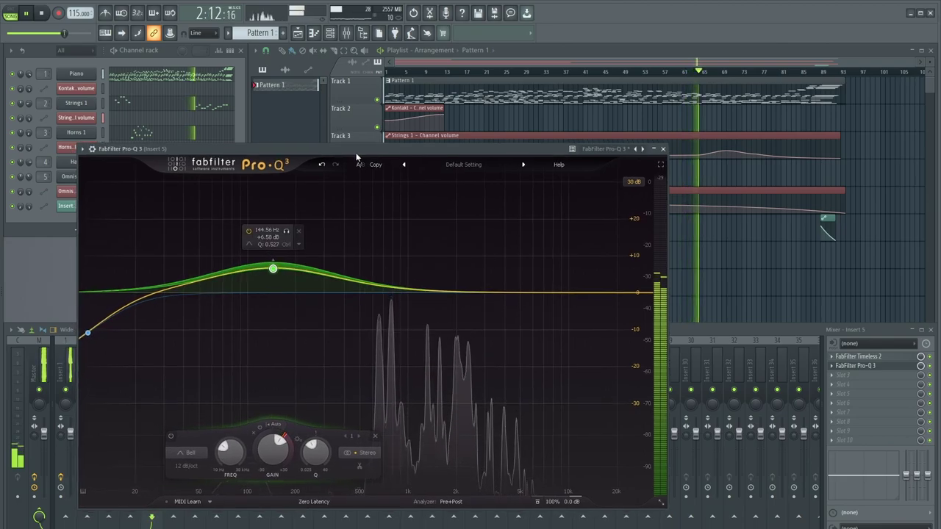
pyautogui.click(461, 395)
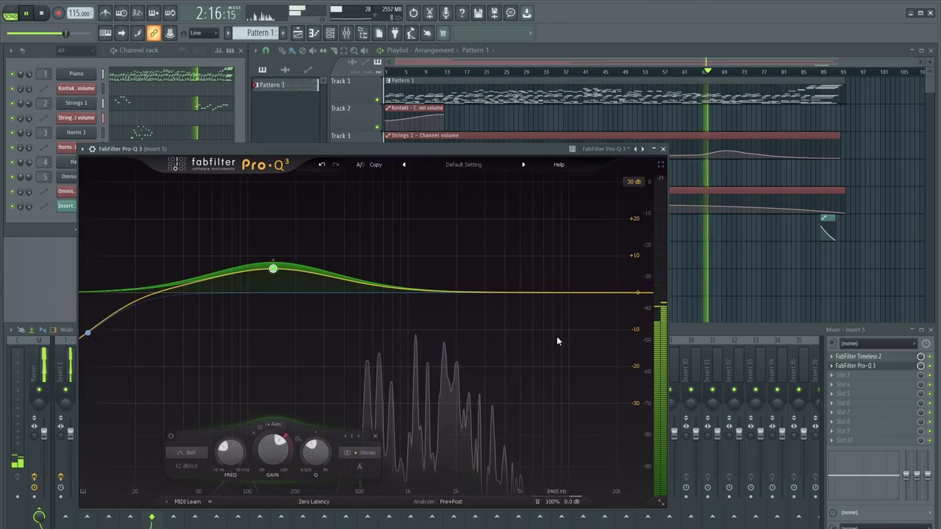
pyautogui.moveTo(272, 269)
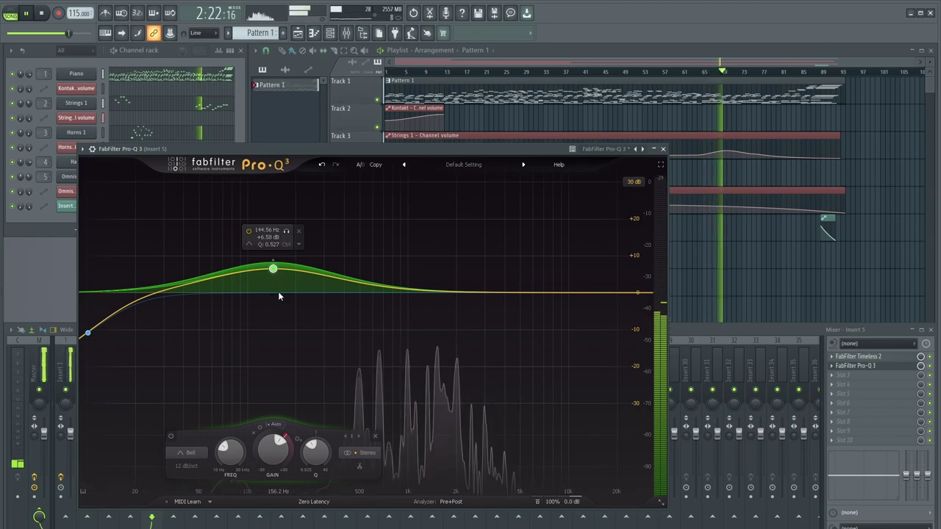
pyautogui.click(728, 155)
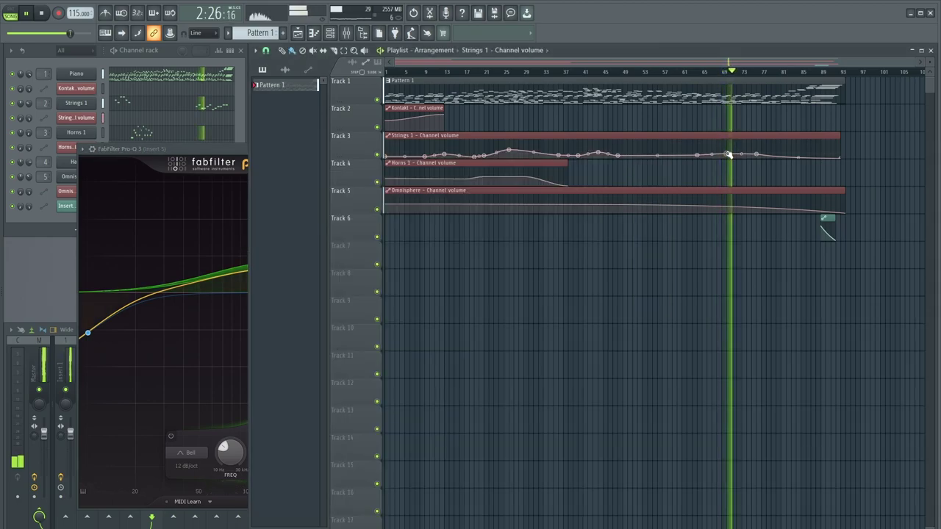
# - Set the Insert 5 equalizer's dynamic bell band to about +9 dB at 191.5 Hz and close the equalizer
pyautogui.moveTo(200, 150); pyautogui.dragTo(266, 159)
pyautogui.moveTo(344, 300)
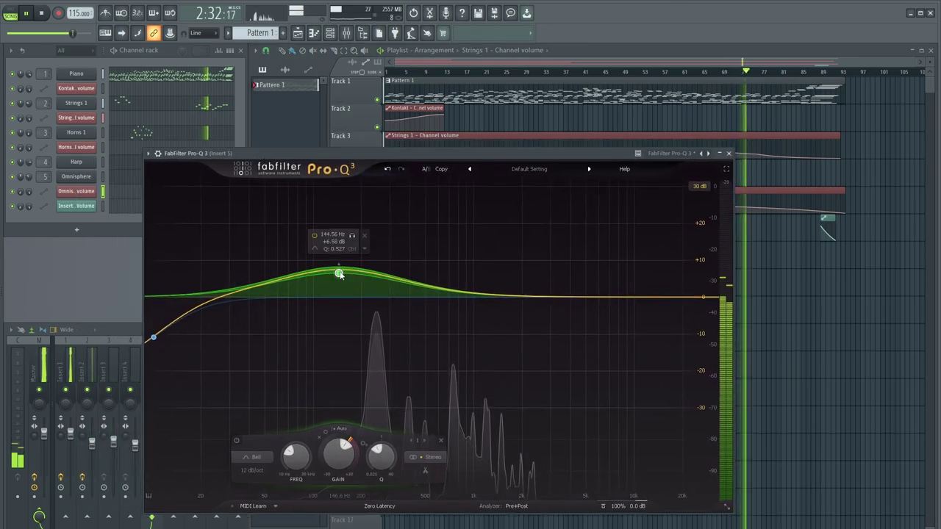
pyautogui.moveTo(339, 274); pyautogui.dragTo(340, 268)
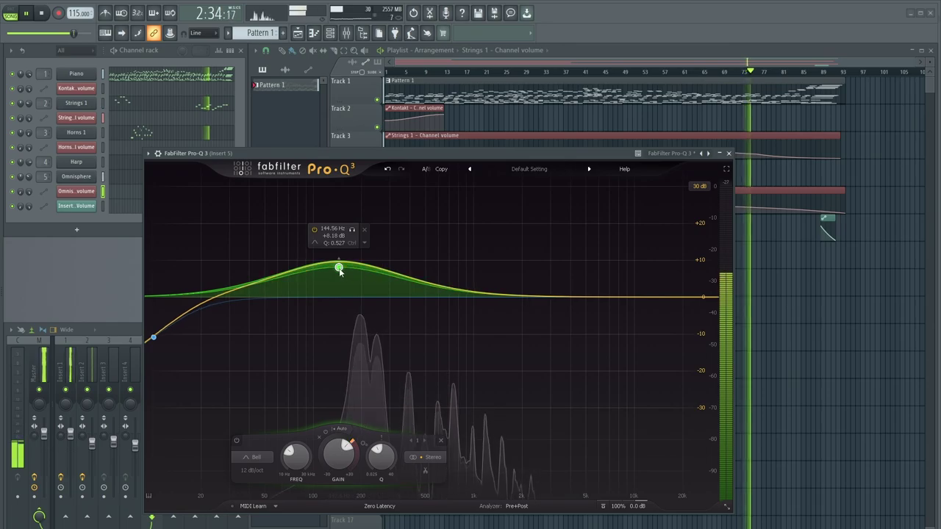
pyautogui.moveTo(340, 270); pyautogui.dragTo(359, 269)
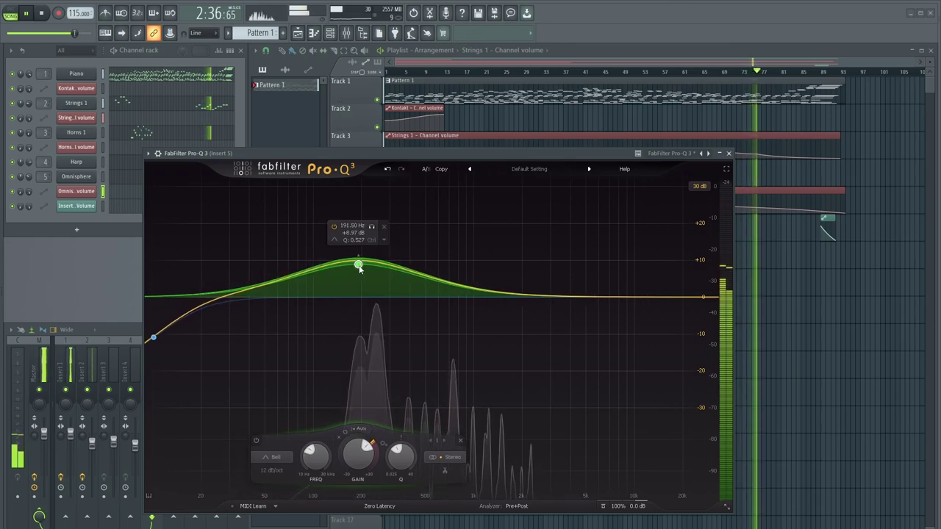
pyautogui.click(728, 154)
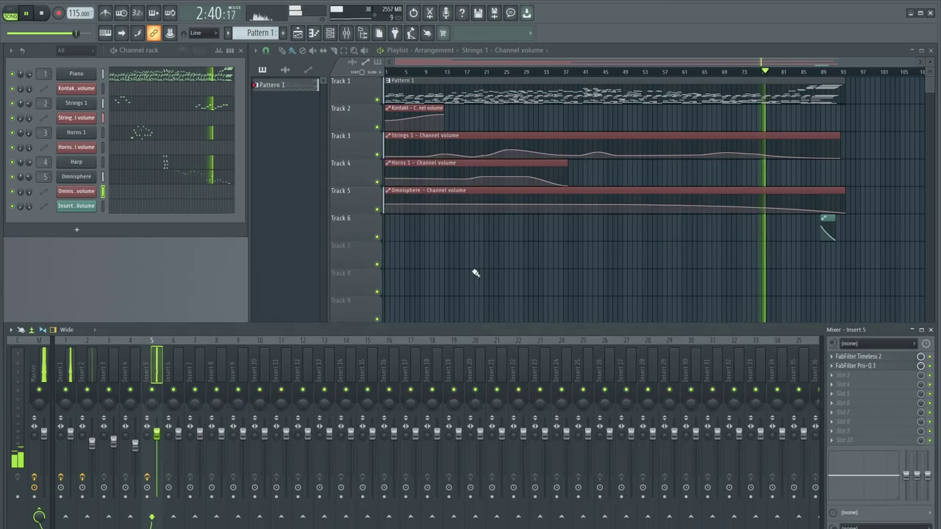
pyautogui.click(295, 298)
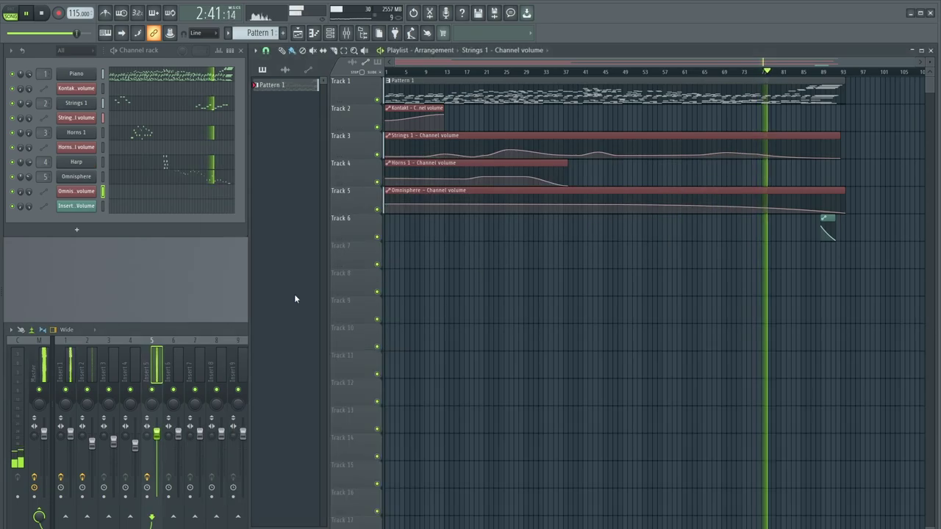
# - Stop playback after hearing the ending and export the full song as the WAV file Life.wav
pyautogui.click(43, 372)
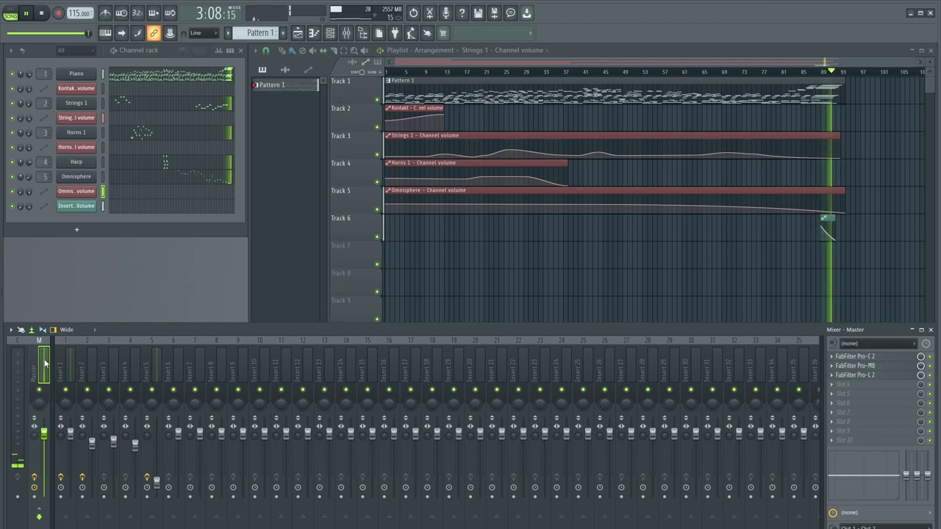
pyautogui.click(43, 14)
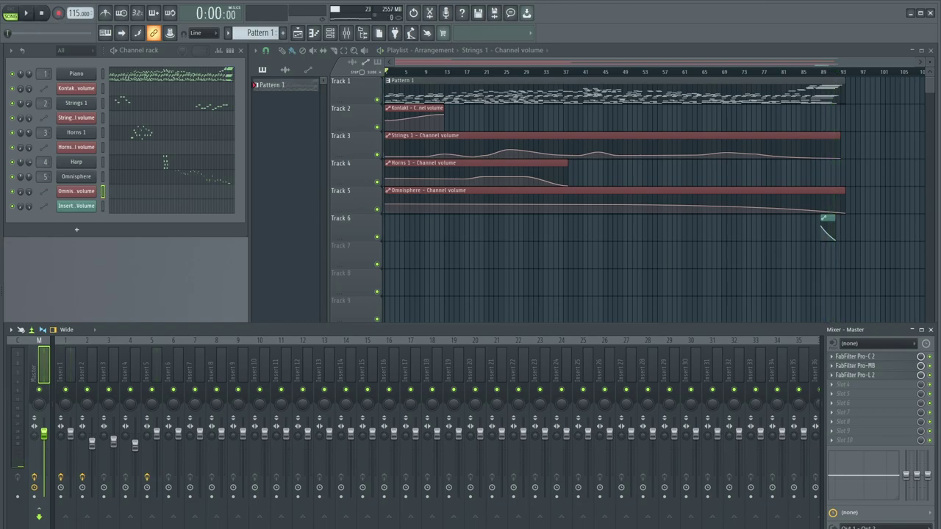
pyautogui.hotkey('ctrl', 'r')
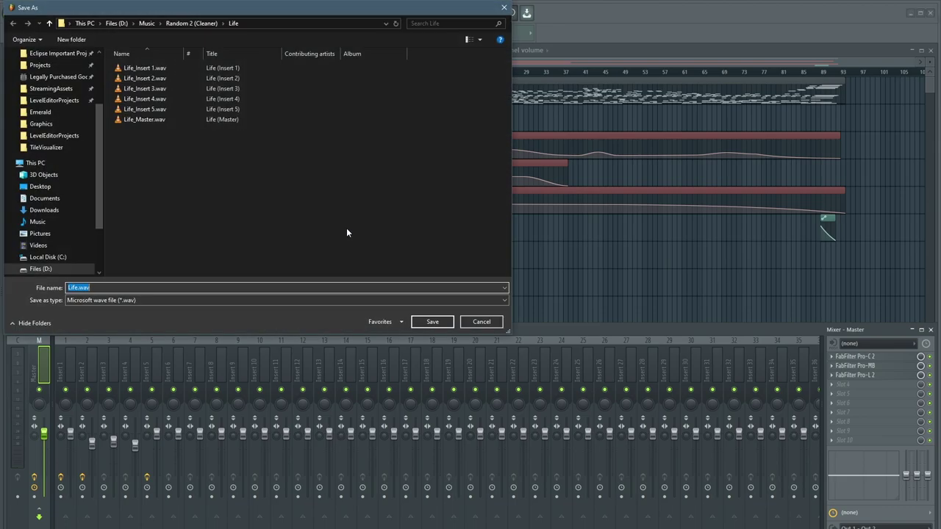
pyautogui.click(431, 323)
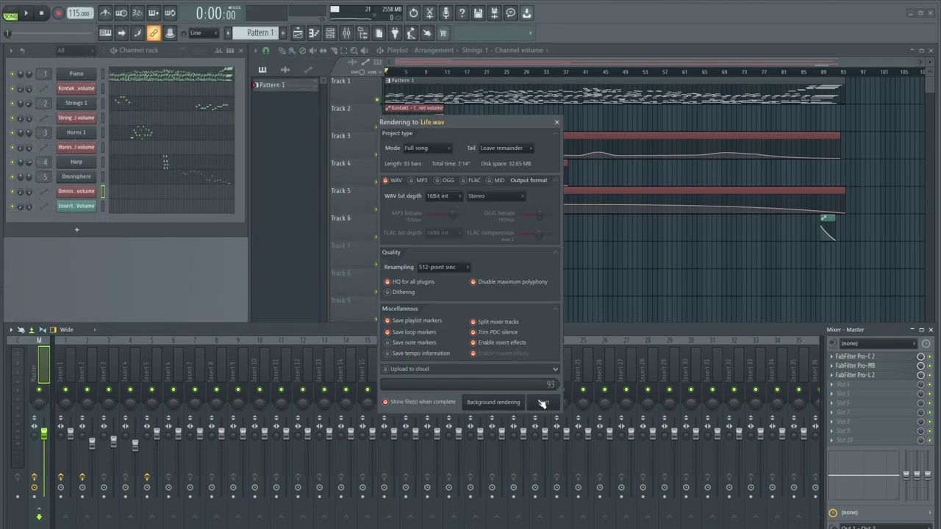